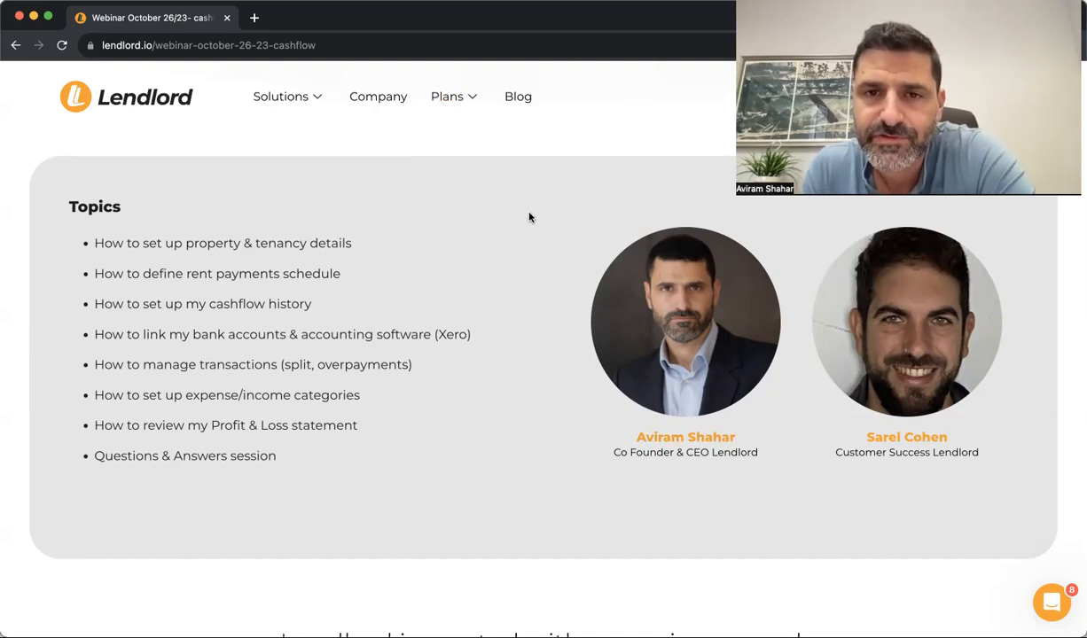
# Open a new blank browser tab beside the Lendlord cash-flow webinar page
pyautogui.moveTo(468, 117)
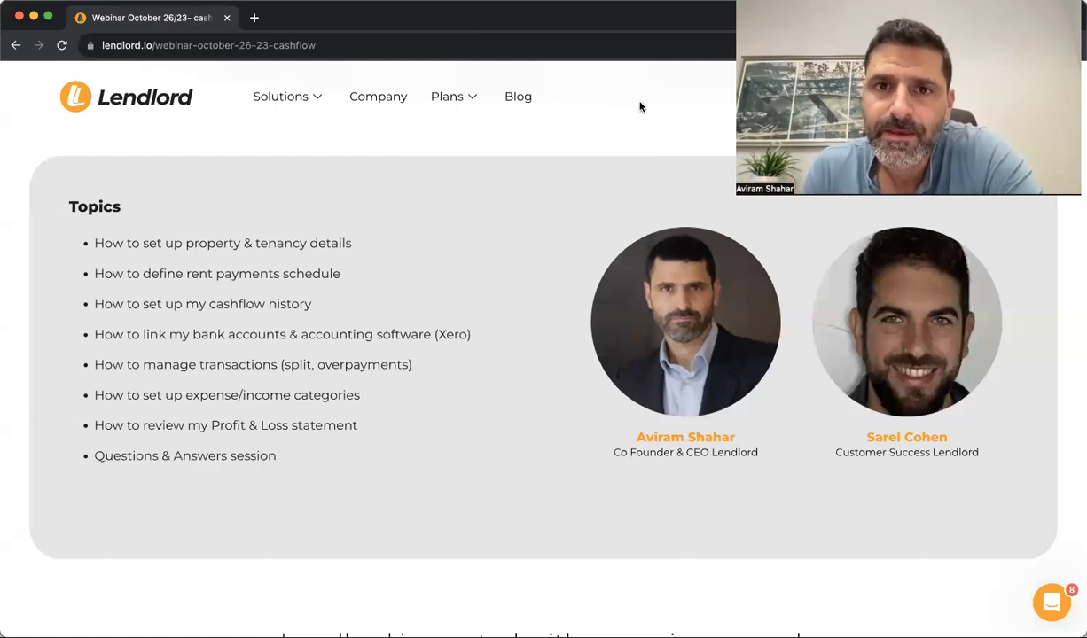
pyautogui.moveTo(280, 98)
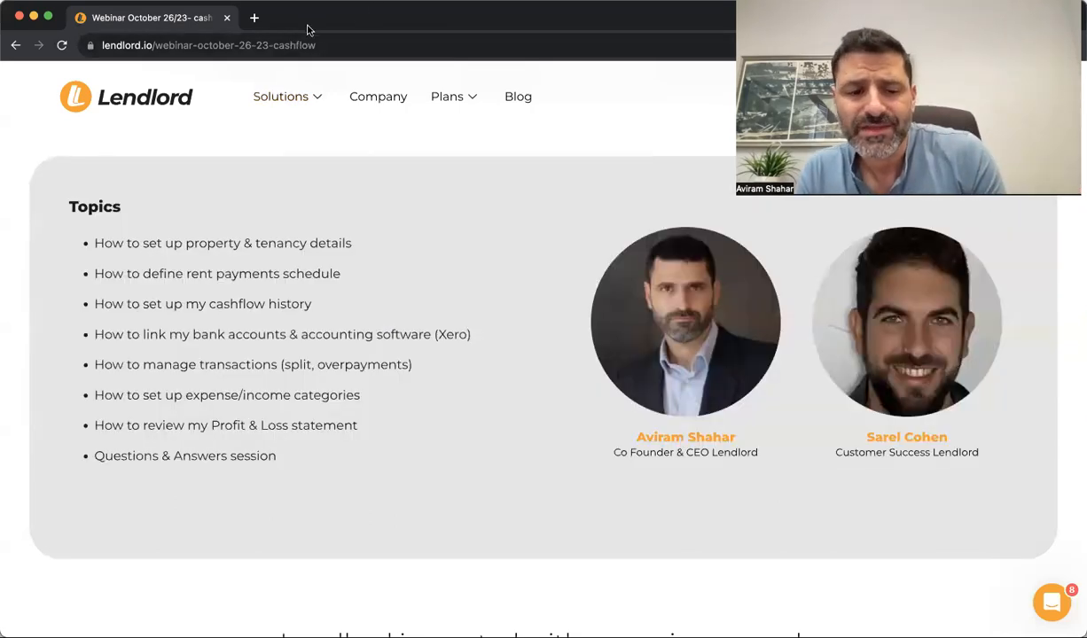
pyautogui.click(254, 18)
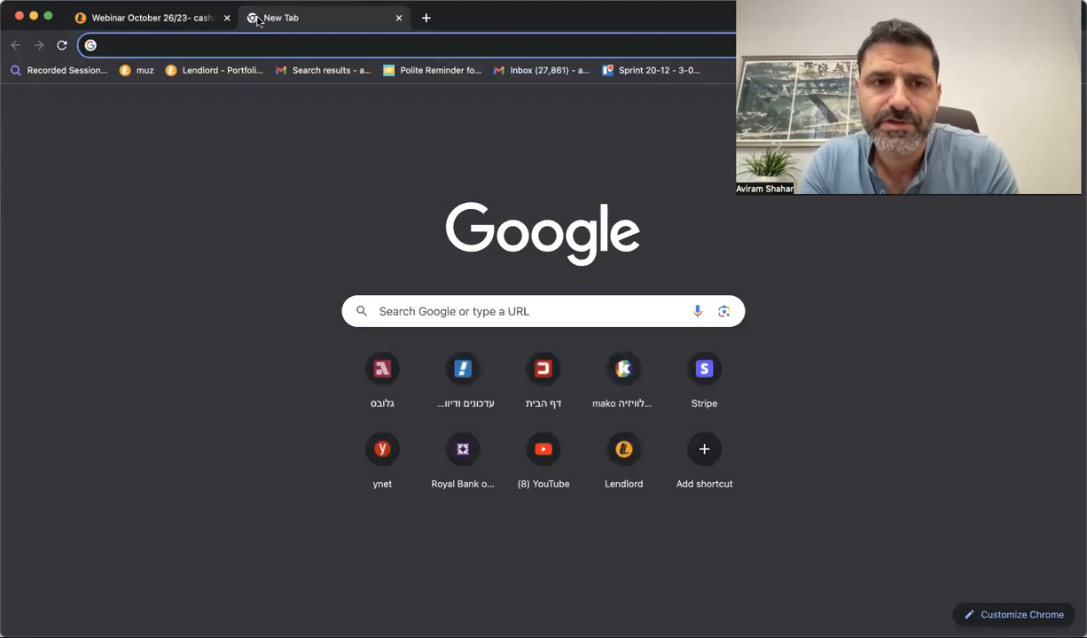
# Load the Lendlord app at app.lendlord.io from the 'le' address suggestions
pyautogui.click(193, 47)
pyautogui.write('le')
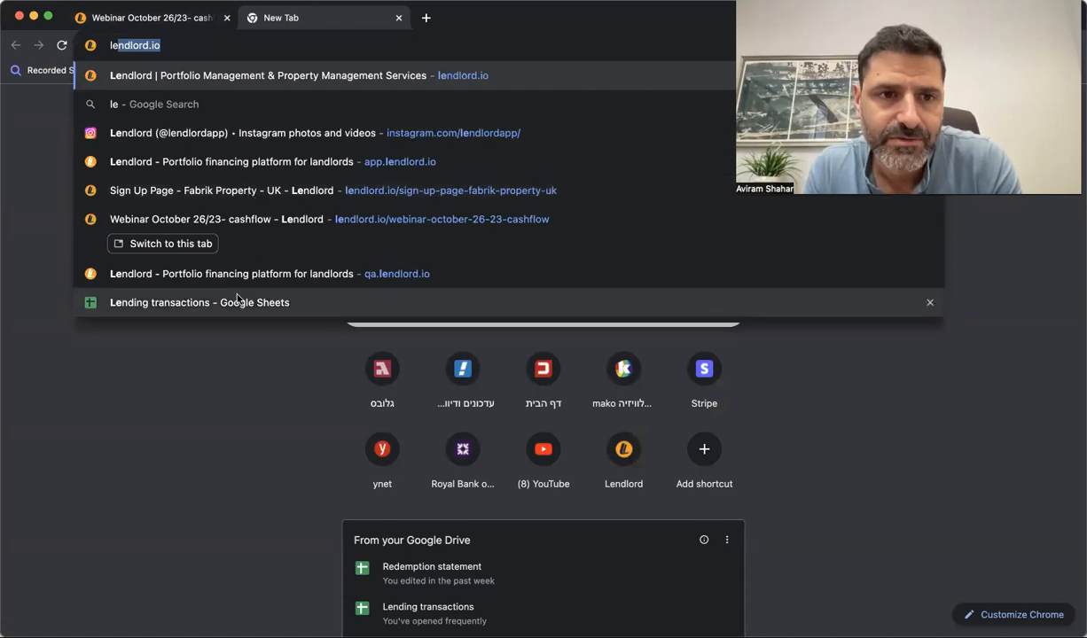
pyautogui.click(100, 163)
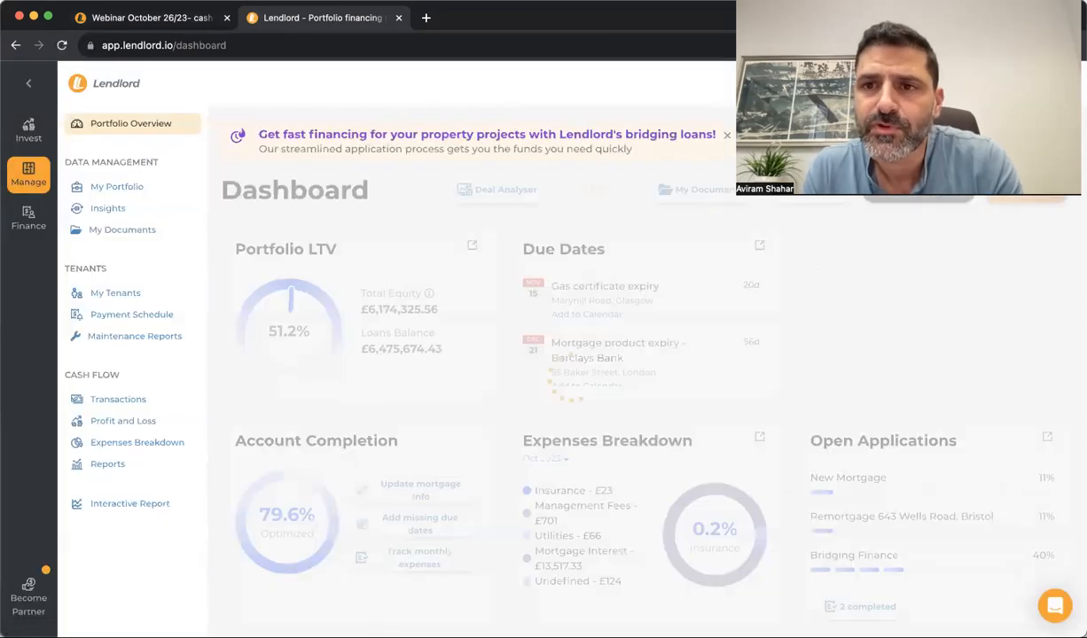
# Open the account Settings Plan Details page showing the Premium plan
pyautogui.click(1052, 84)
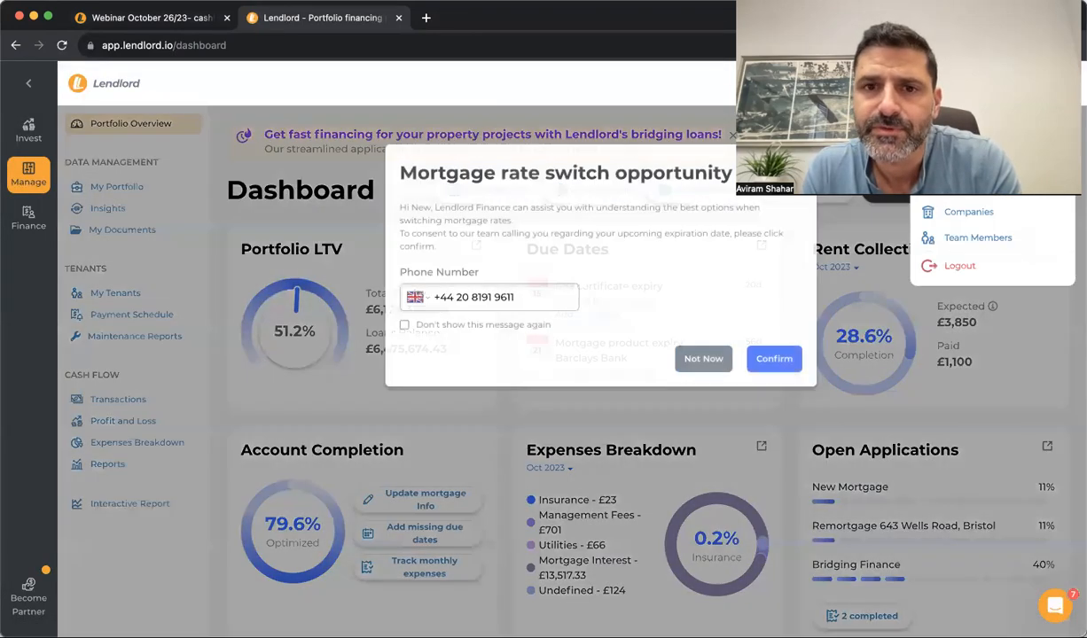
pyautogui.click(966, 186)
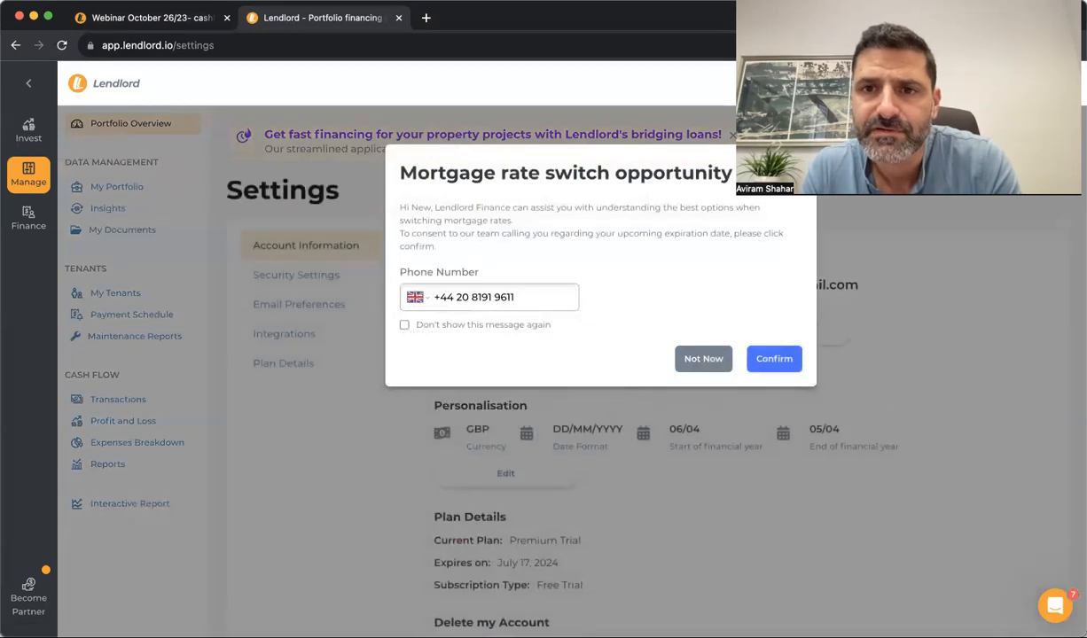
pyautogui.click(289, 364)
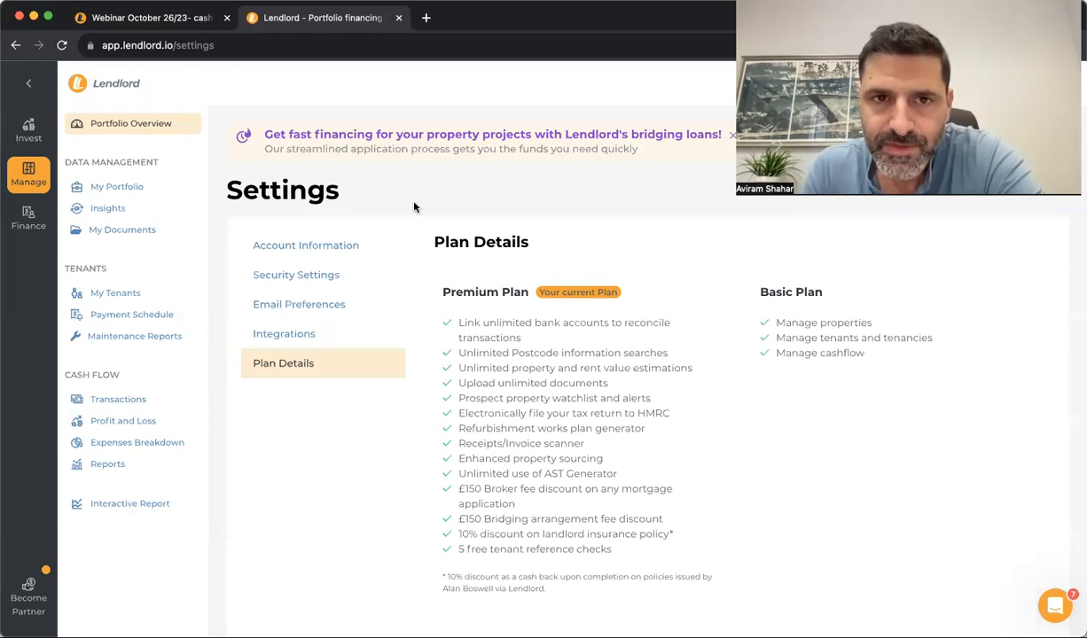
# Check the webinar tab, return to the Lendlord app, and open the Invest tools
pyautogui.click(197, 26)
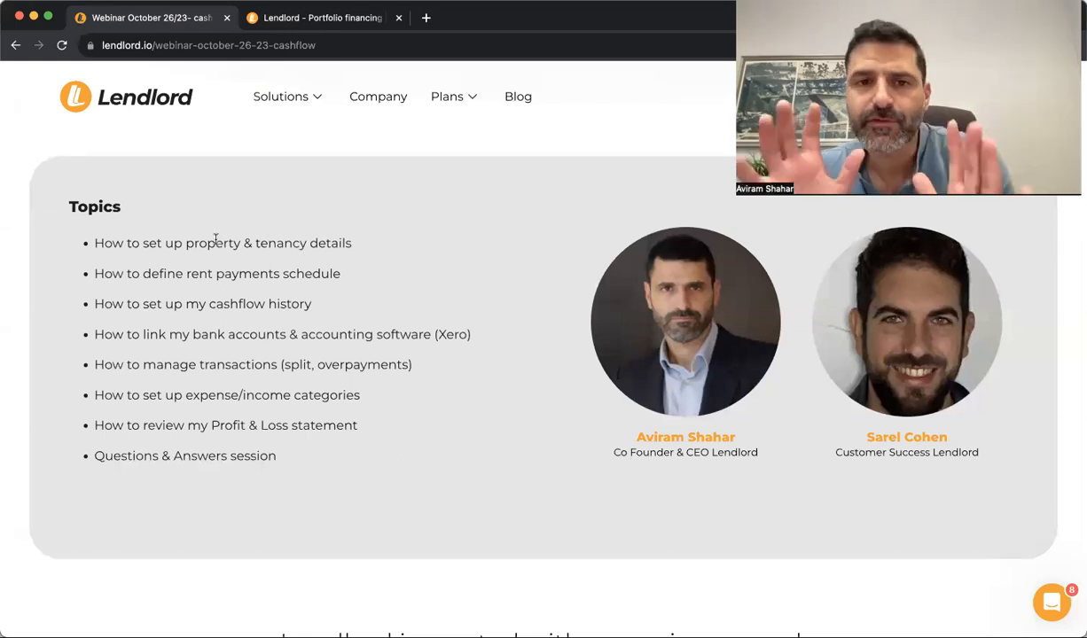
pyautogui.click(309, 21)
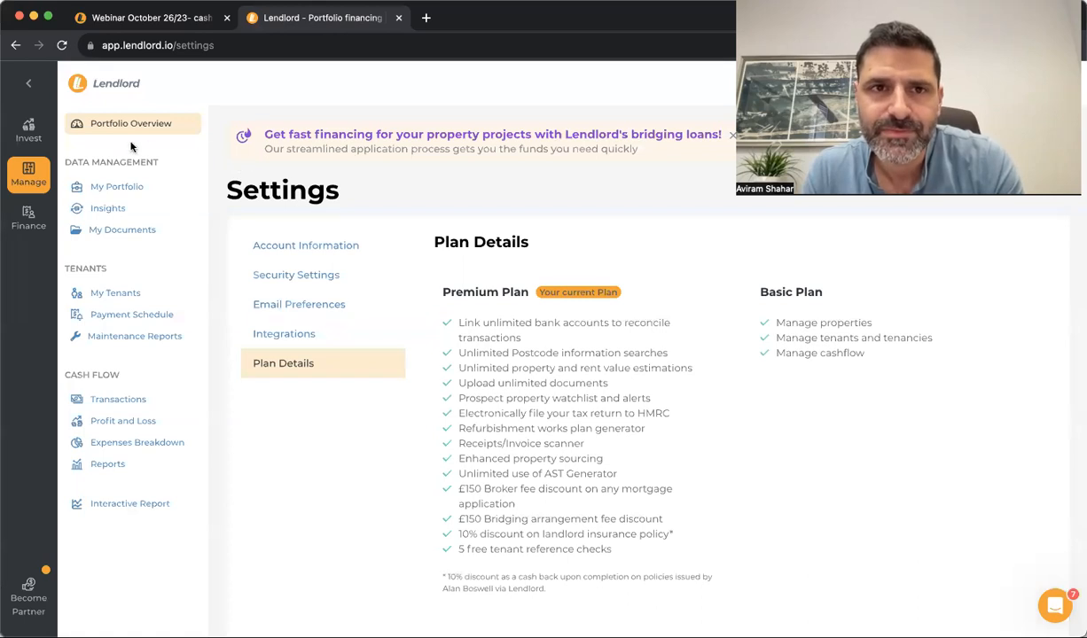
pyautogui.click(28, 130)
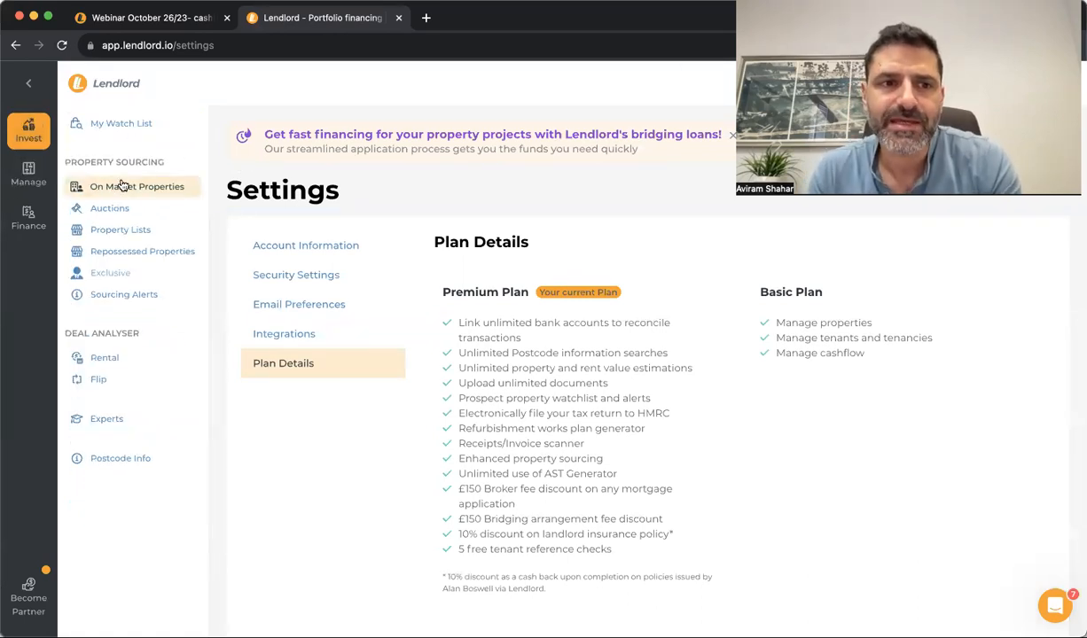
# Browse the Auctions lots and load more results
pyautogui.click(142, 208)
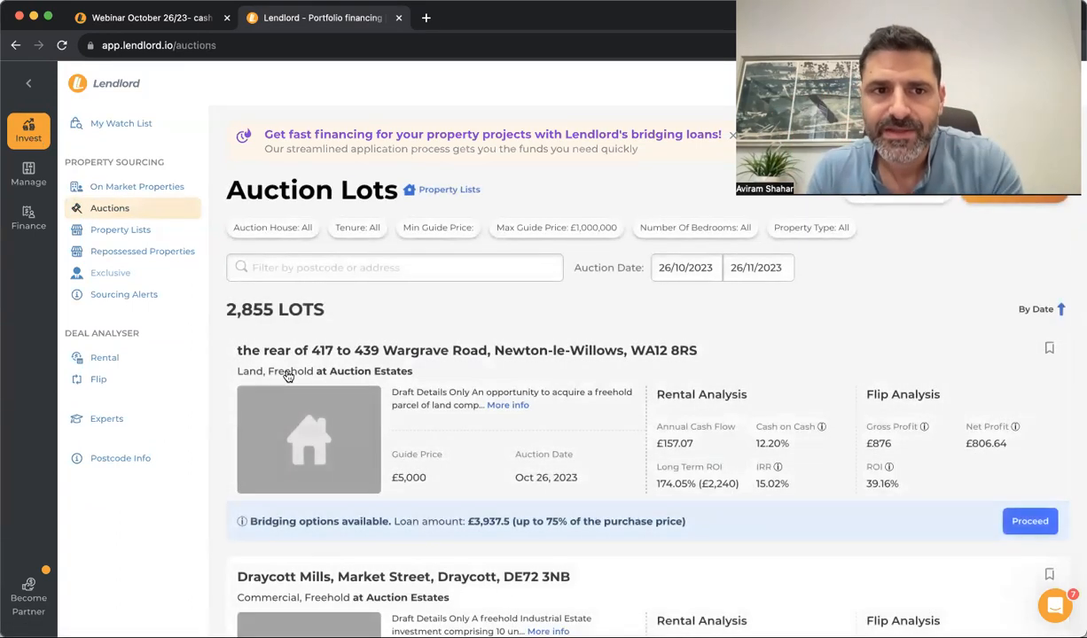
pyautogui.scroll(-10, 400, 411)
pyautogui.scroll(-2, 399, 409)
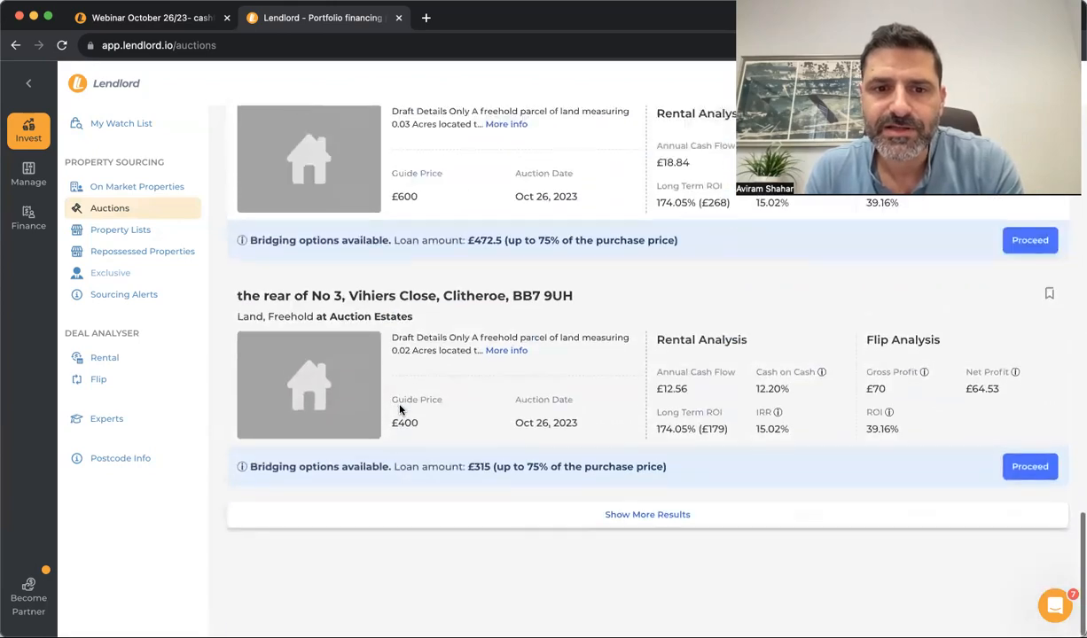
pyautogui.click(411, 563)
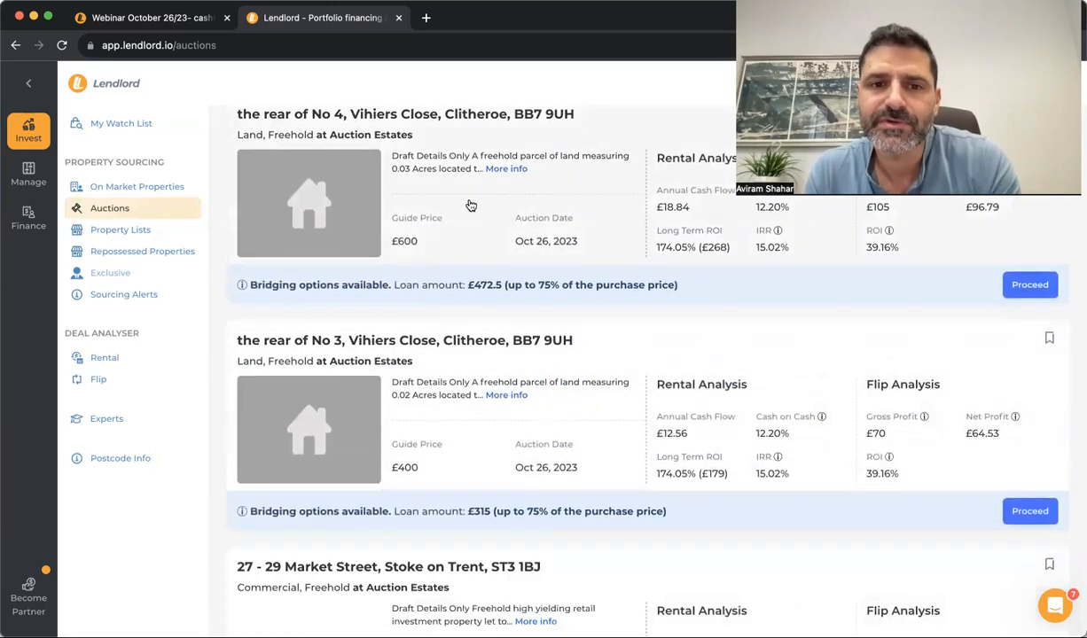
pyautogui.scroll(-10, 468, 207)
# View On Market Properties and the Rickman Hill Road listing, then go back to Auctions
pyautogui.click(131, 186)
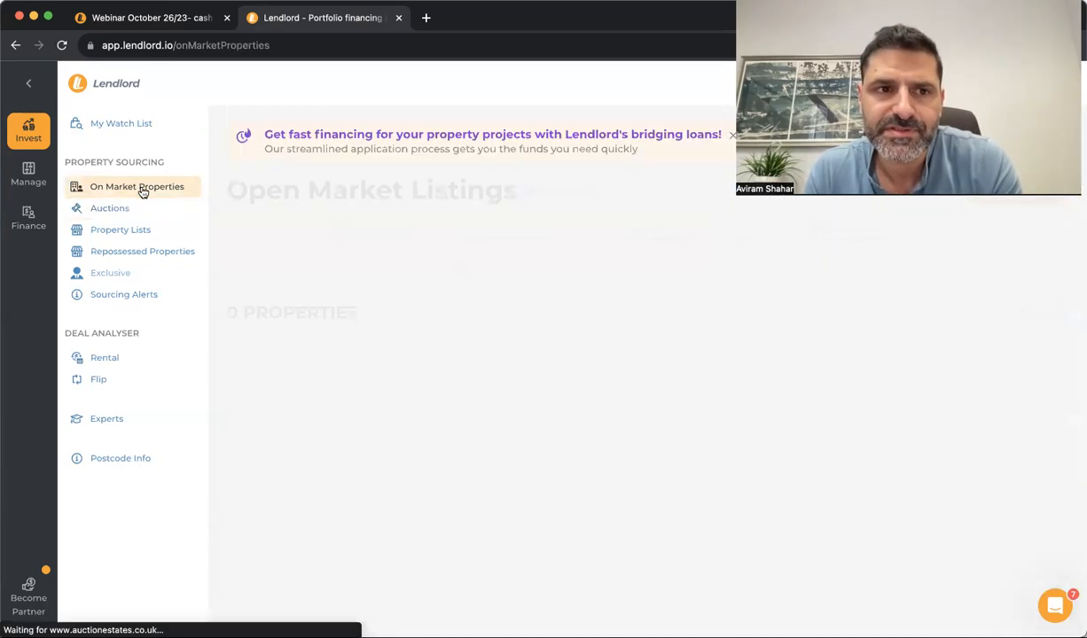
pyautogui.scroll(-5, 373, 421)
pyautogui.scroll(-5, 373, 421)
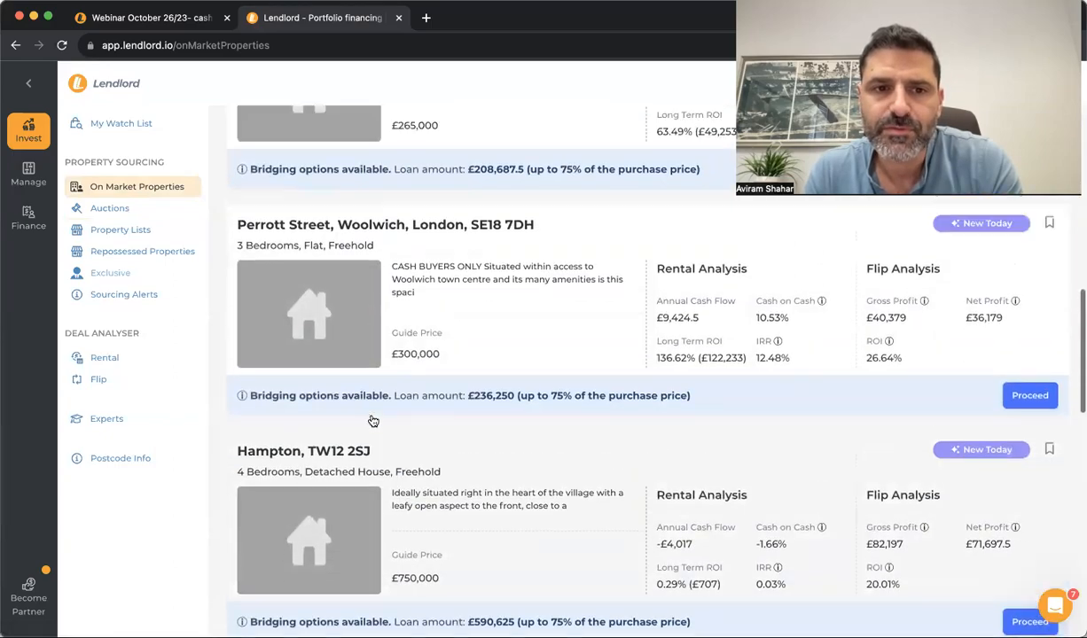
pyautogui.click(501, 295)
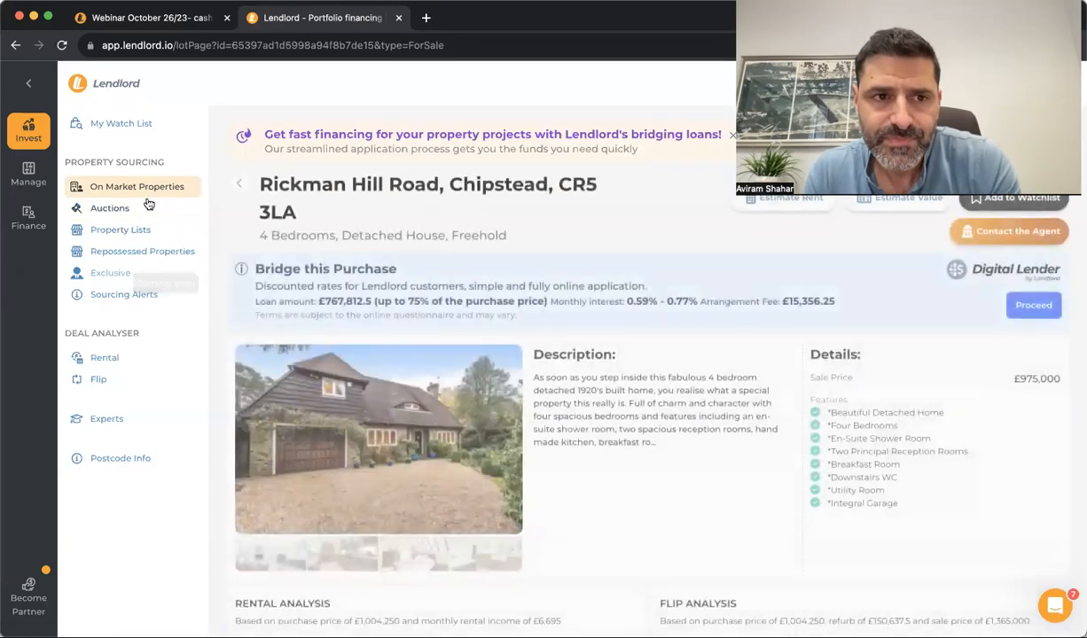
pyautogui.click(134, 211)
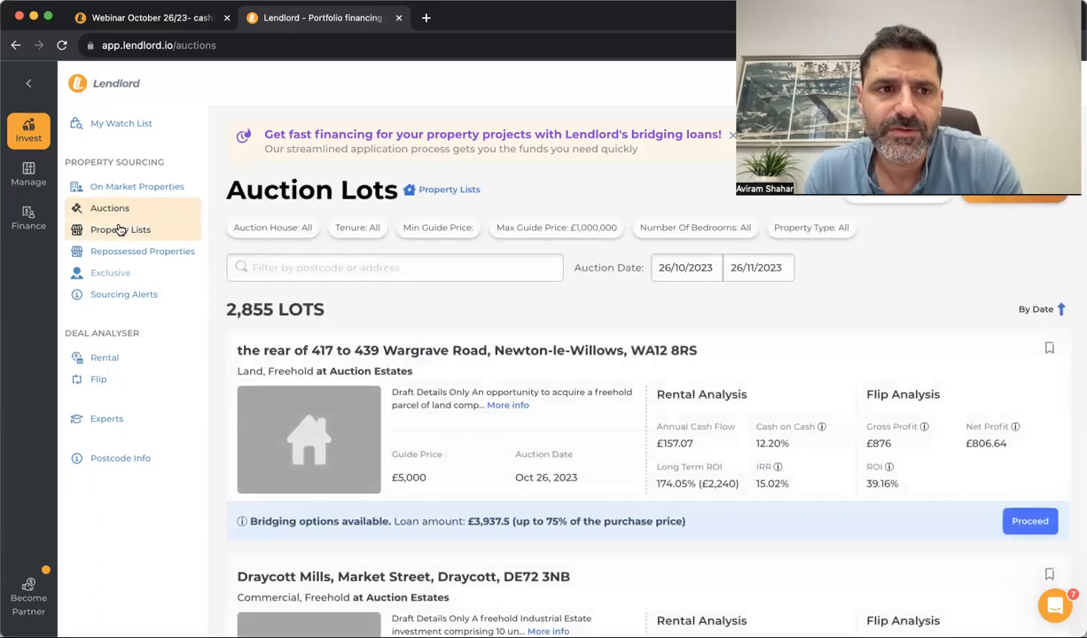
# Show the Repossessed Properties list, then open the Sourcing Alerts settings
pyautogui.click(119, 229)
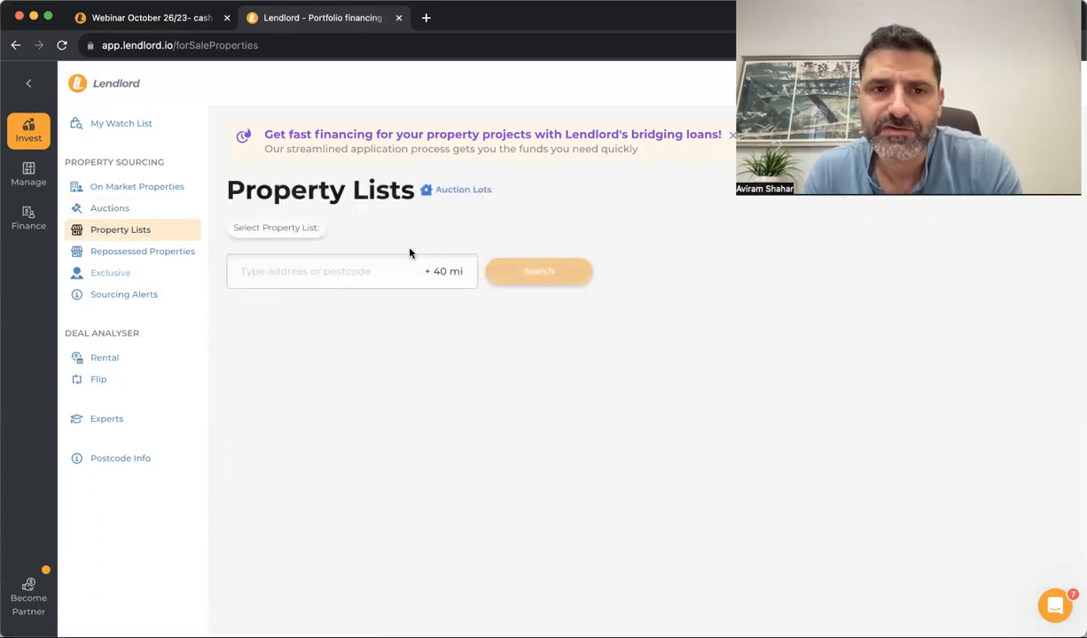
pyautogui.click(333, 267)
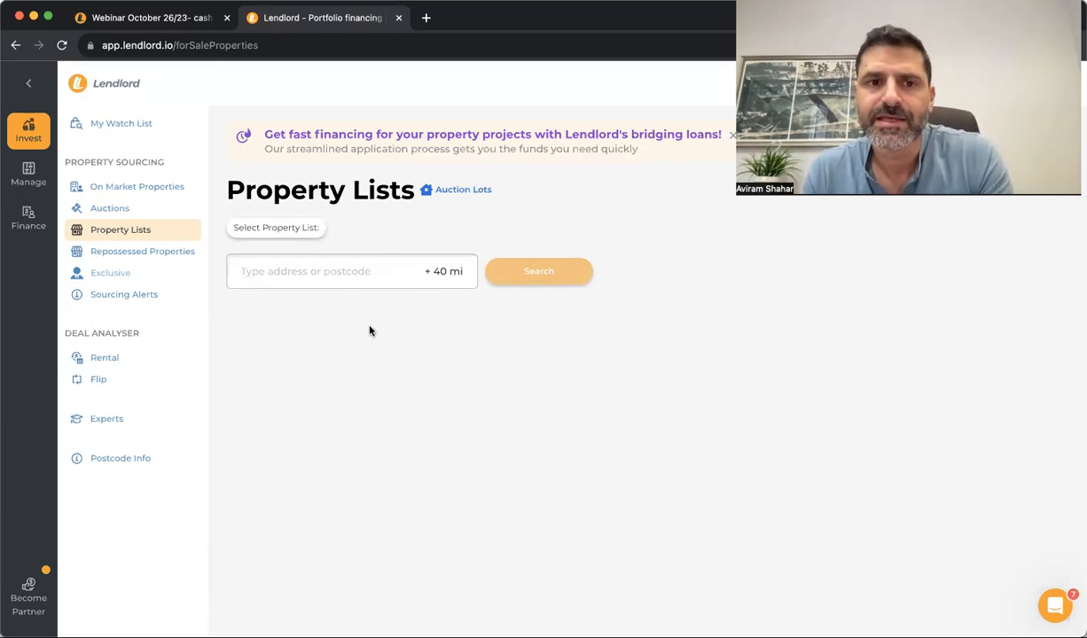
pyautogui.click(303, 230)
pyautogui.click(298, 287)
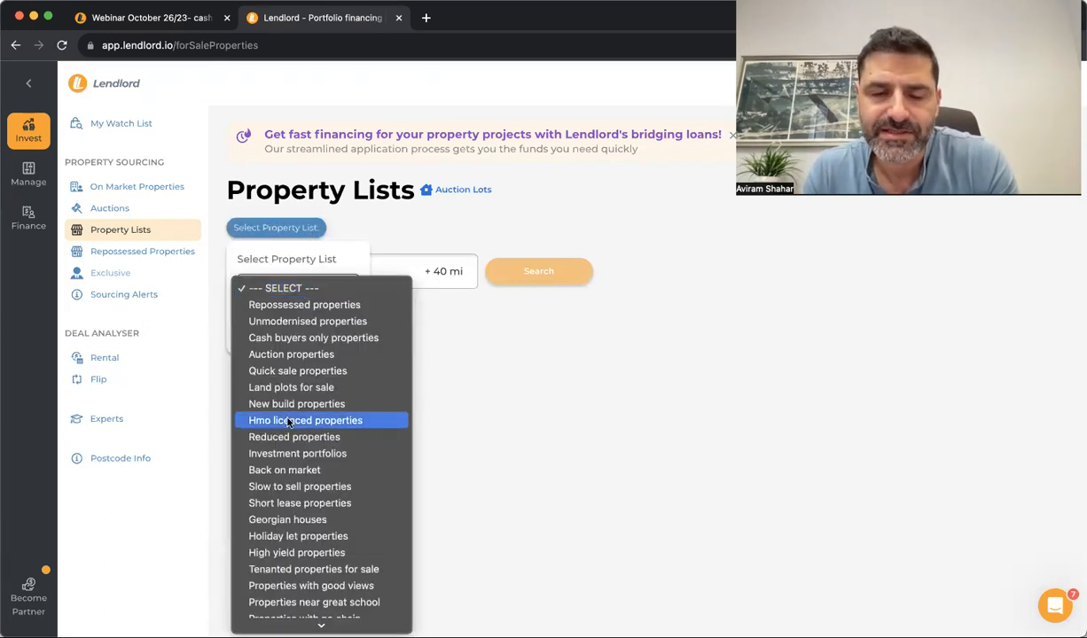
pyautogui.click(167, 253)
pyautogui.click(167, 252)
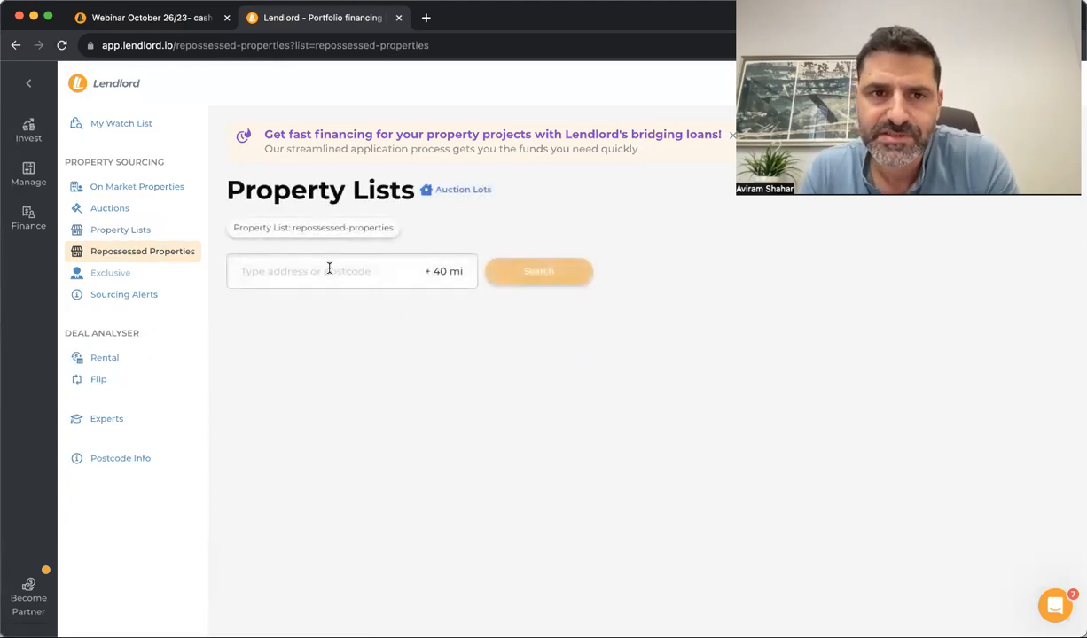
pyautogui.click(123, 294)
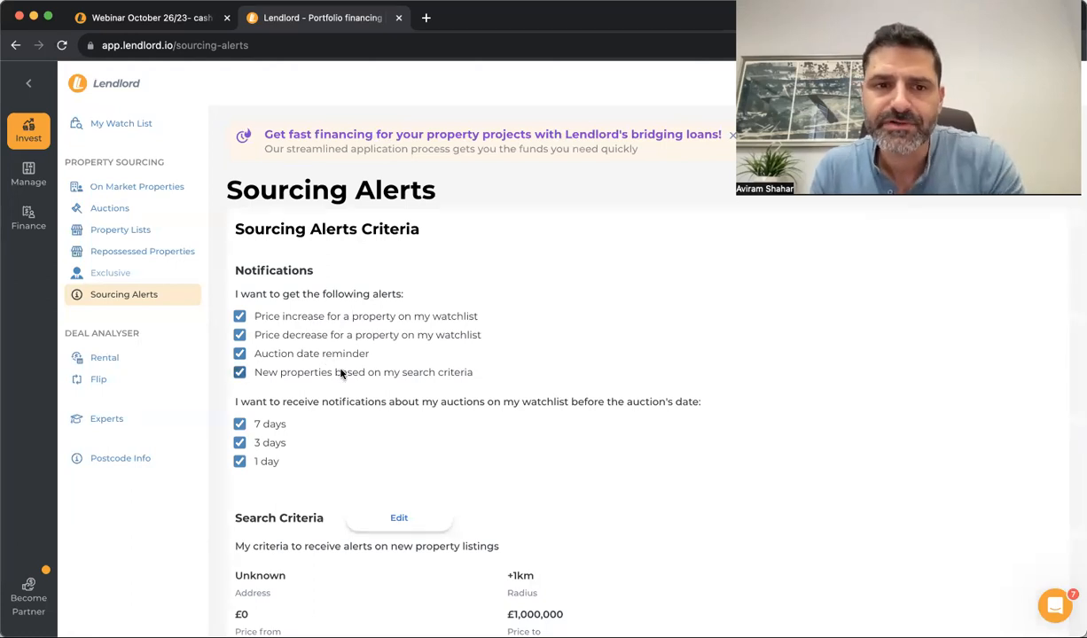
# Open the alert search criteria editor and close it unchanged
pyautogui.scroll(-3, 330, 427)
pyautogui.scroll(3, 330, 427)
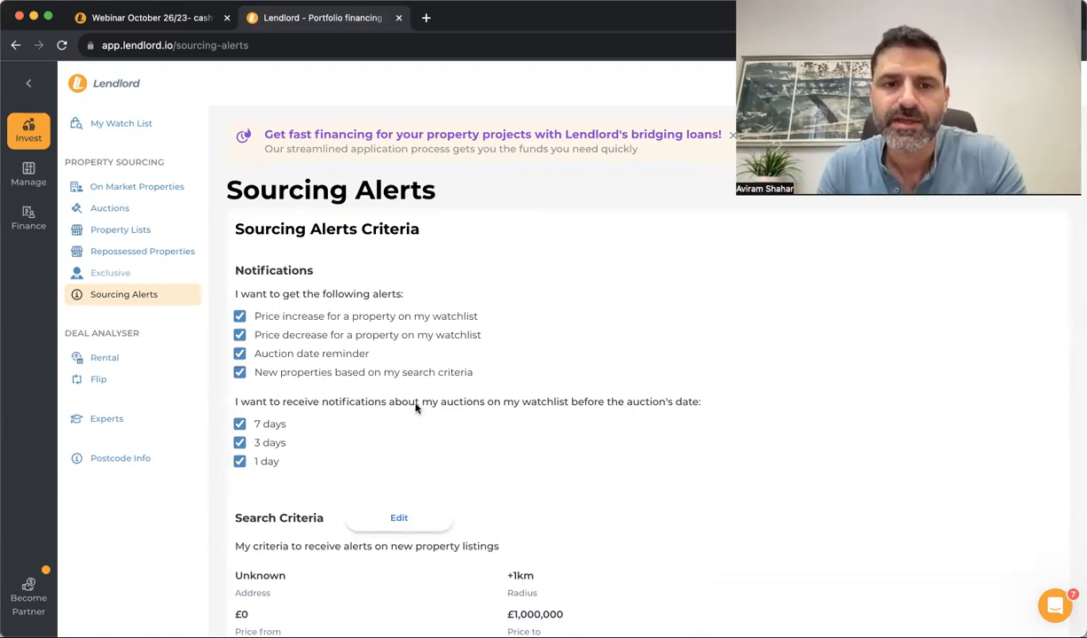
pyautogui.click(434, 520)
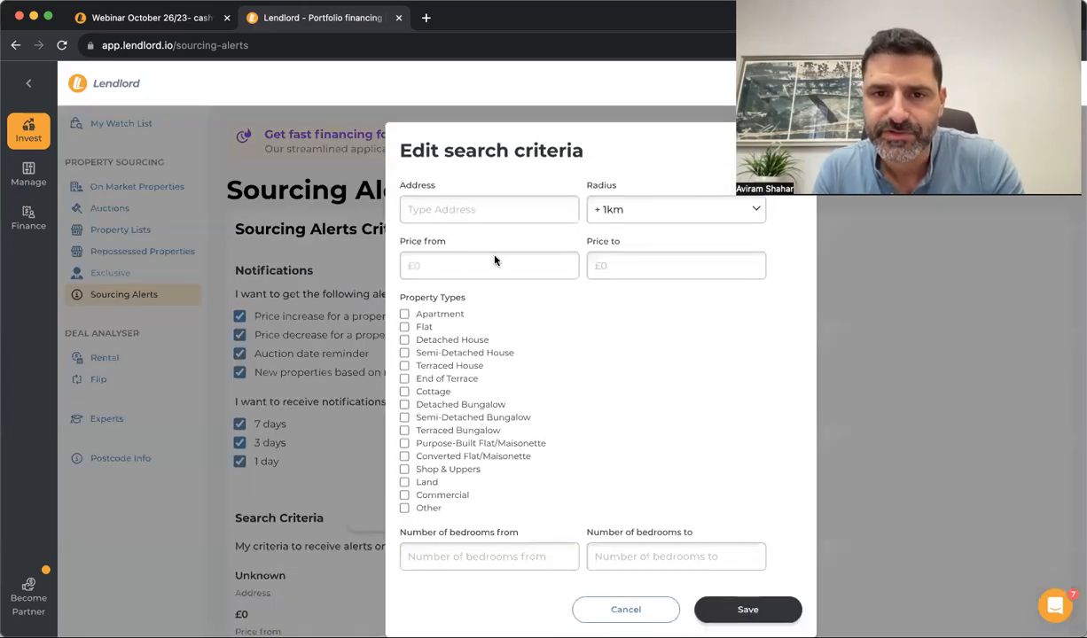
pyautogui.click(236, 400)
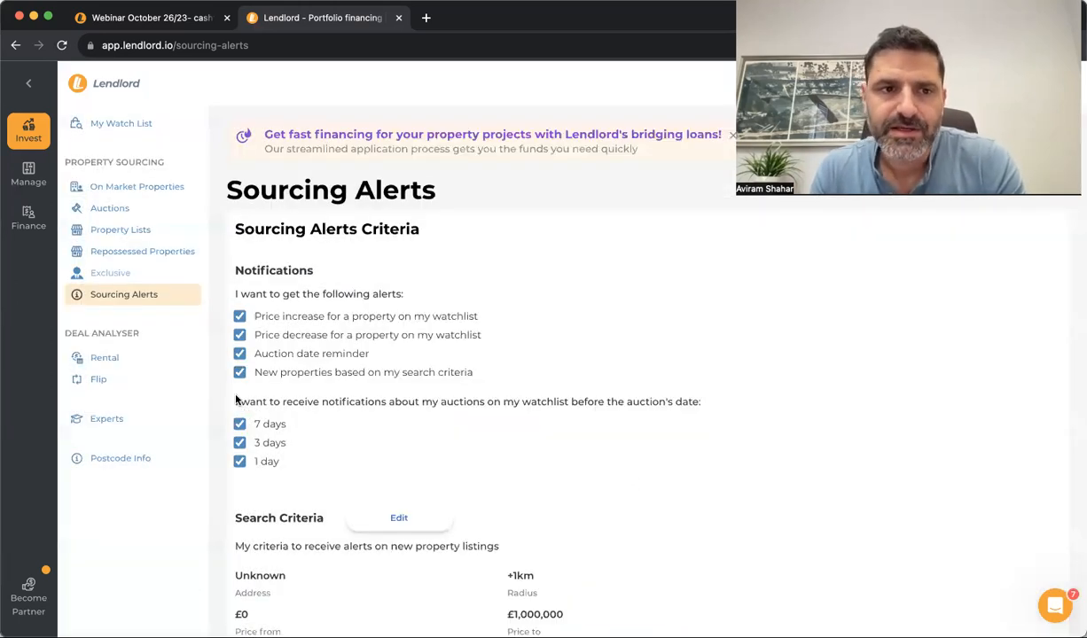
pyautogui.tripleClick(116, 328)
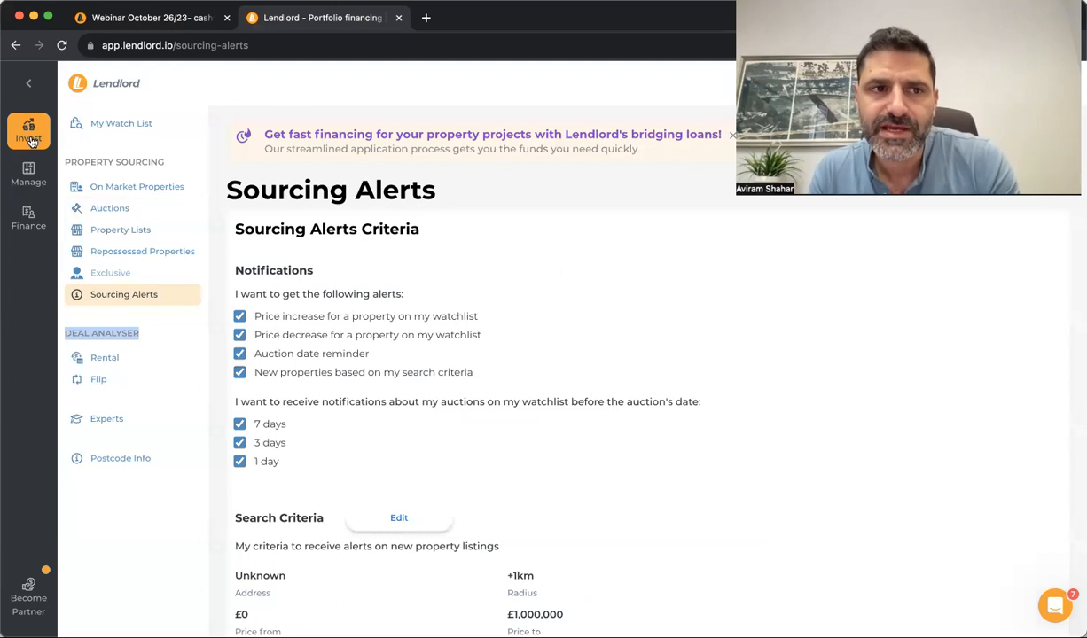
pyautogui.click(118, 363)
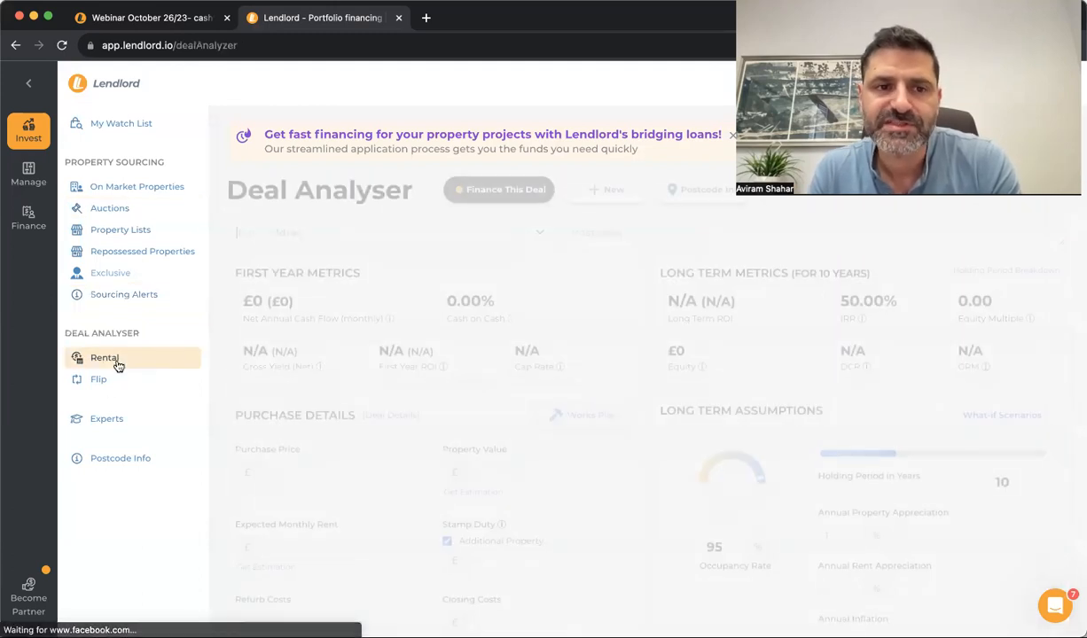
pyautogui.write('23')
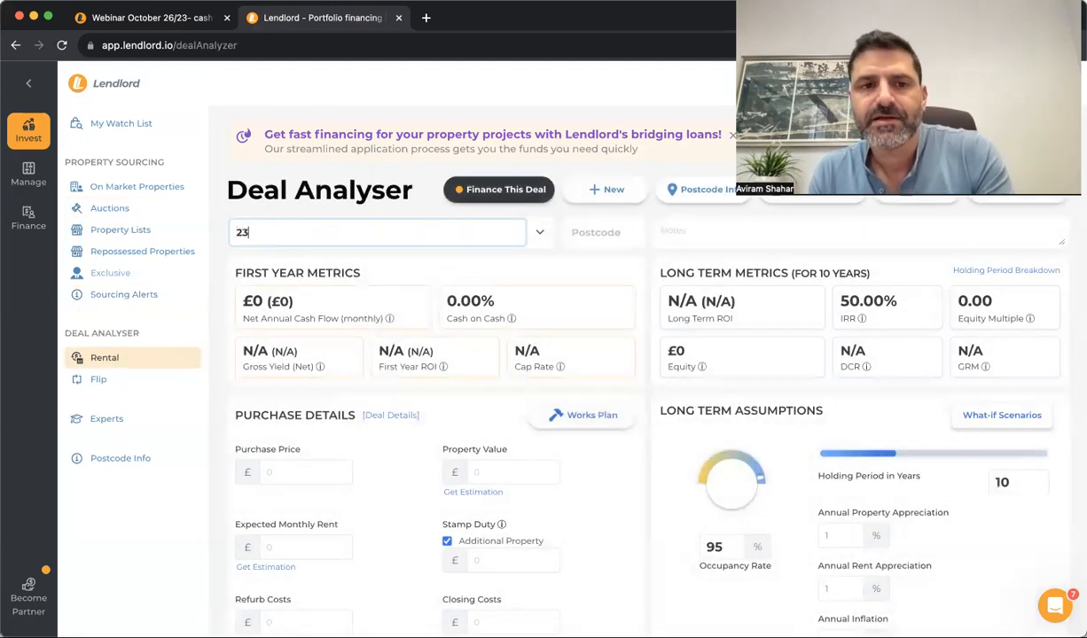
pyautogui.click(414, 280)
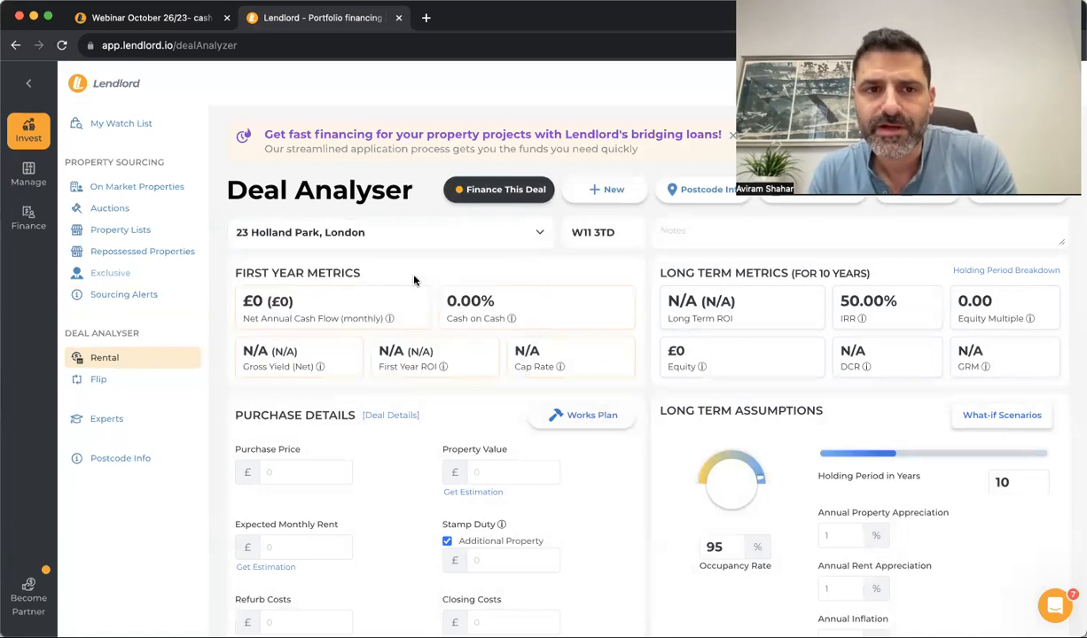
pyautogui.click(267, 557)
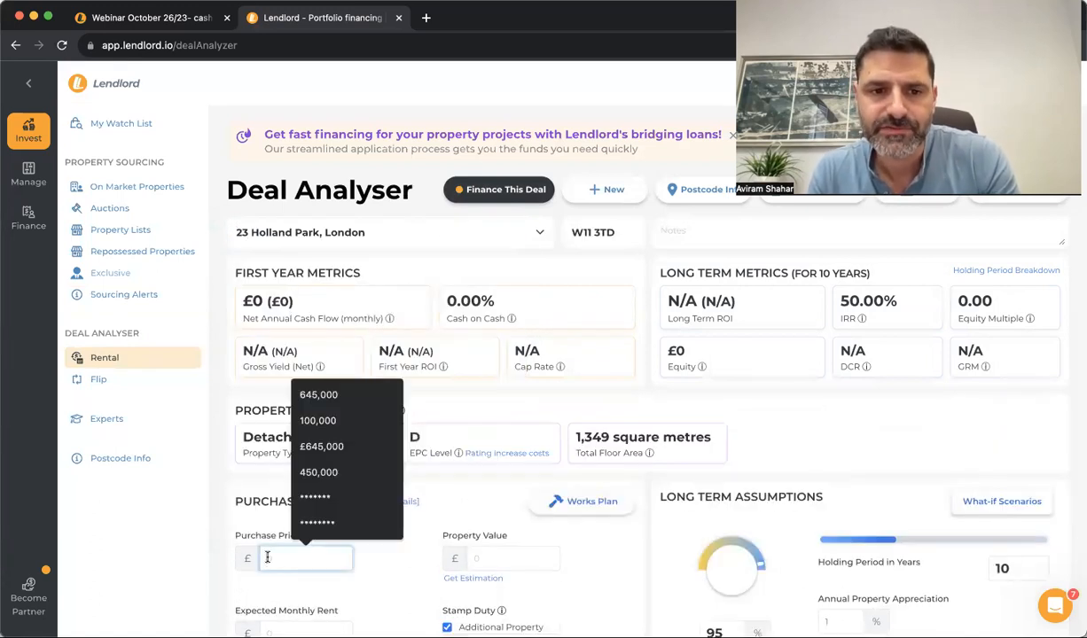
pyautogui.click(318, 445)
pyautogui.scroll(-3, 334, 499)
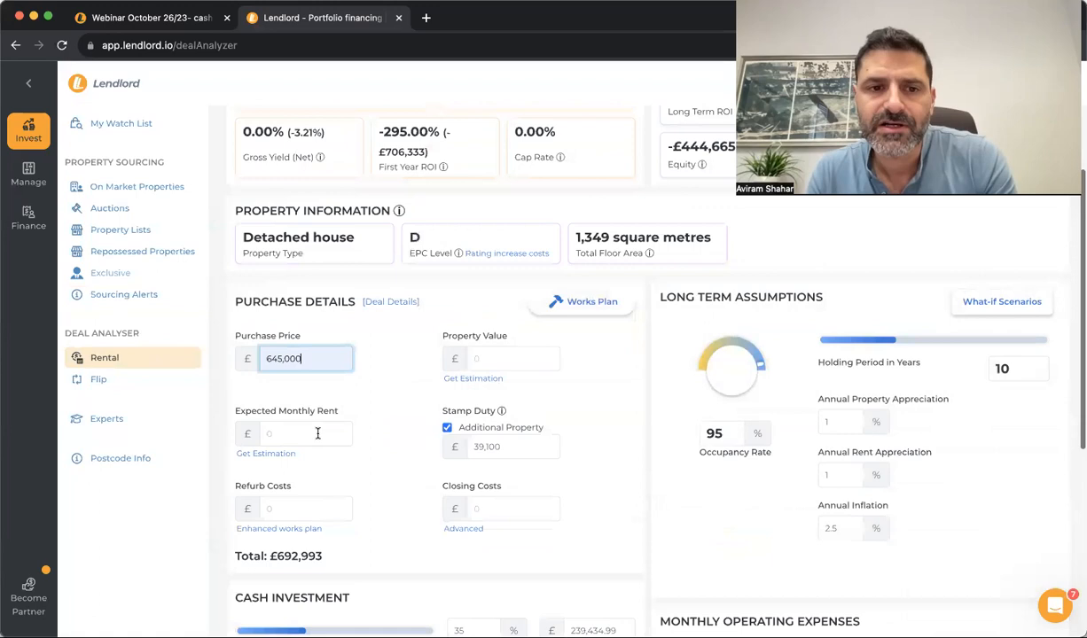
pyautogui.click(304, 415)
pyautogui.click(312, 444)
# Review the analysis and open the property's Postcode Info with its 5-year growth chart
pyautogui.scroll(5, 376, 395)
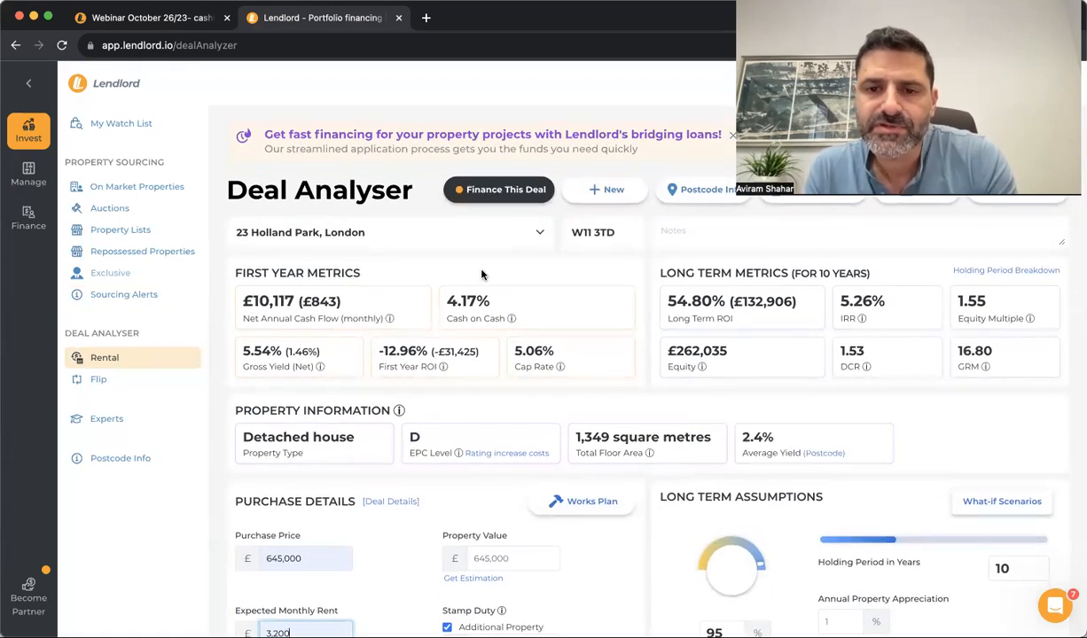
pyautogui.scroll(-3, 621, 372)
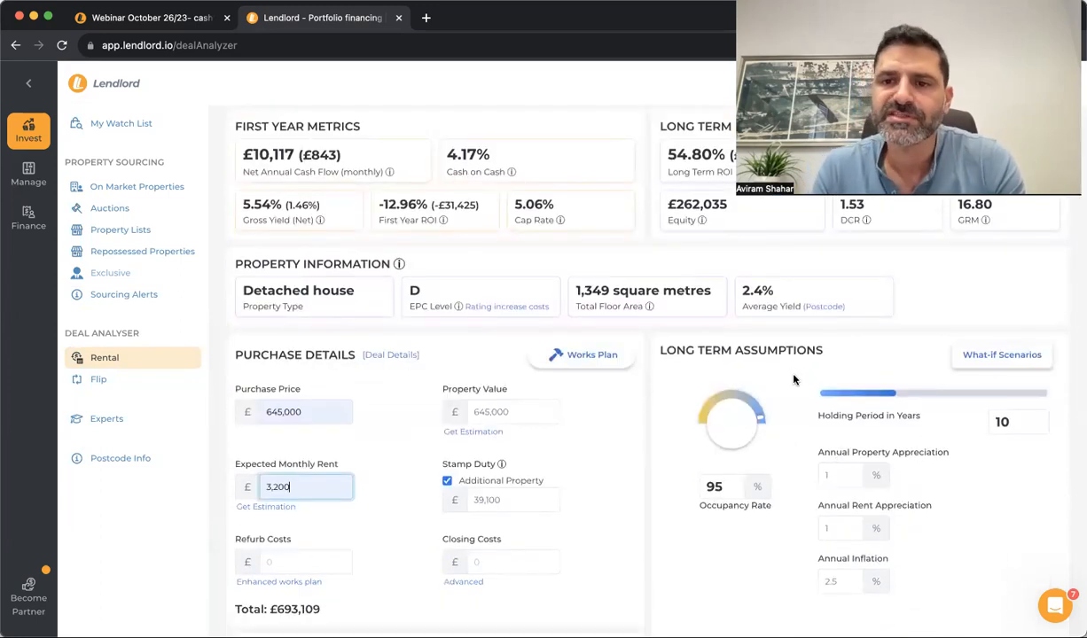
pyautogui.scroll(3, 793, 380)
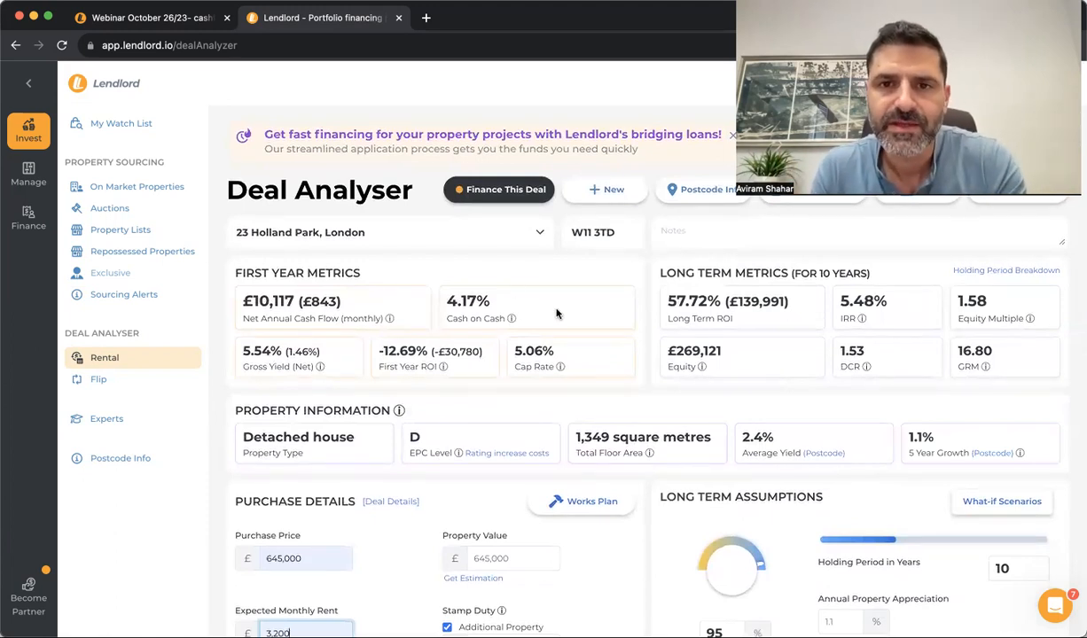
pyautogui.click(696, 190)
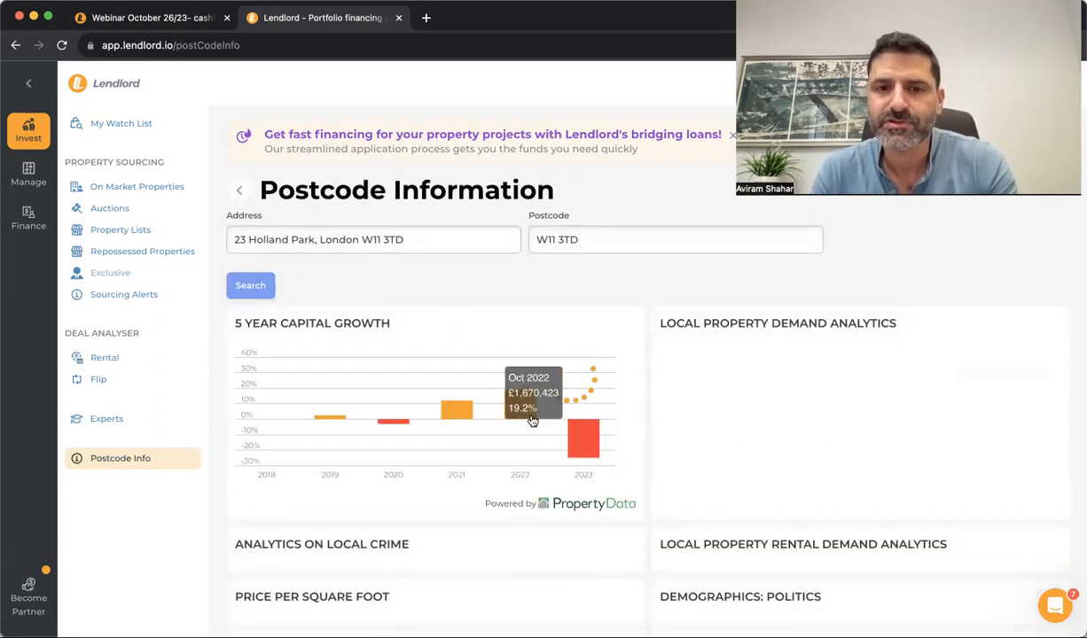
pyautogui.scroll(-5, 524, 424)
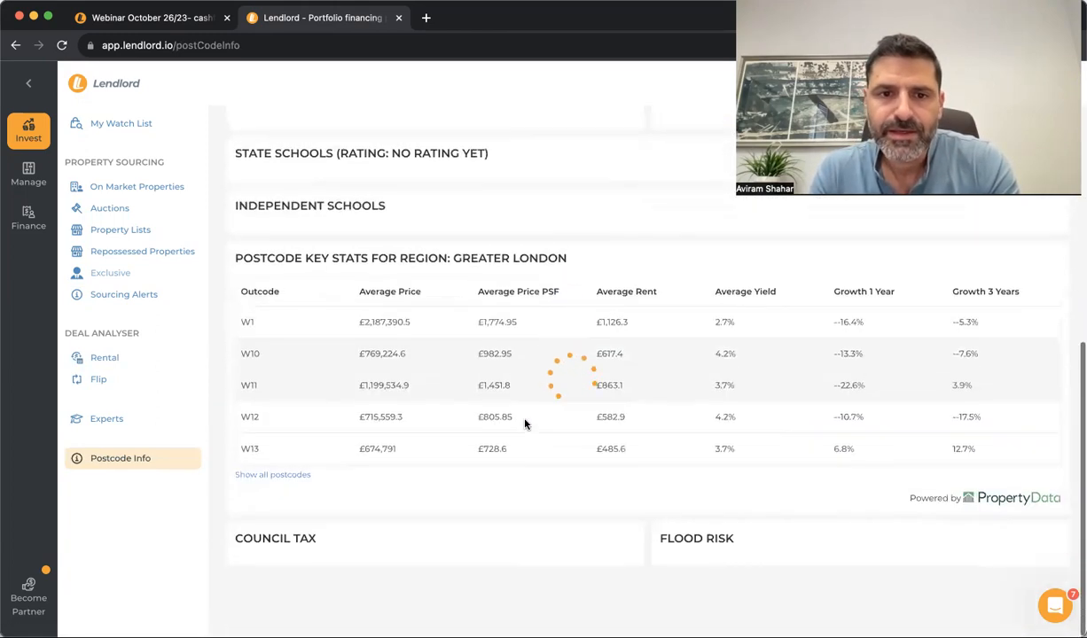
pyautogui.scroll(5, 541, 392)
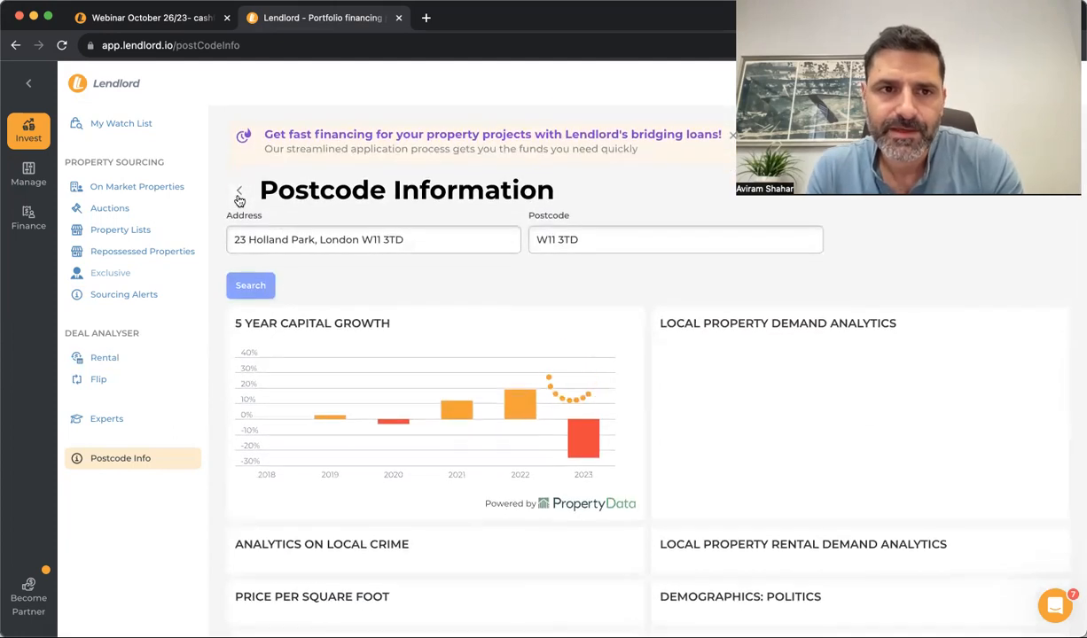
pyautogui.click(235, 189)
pyautogui.click(675, 194)
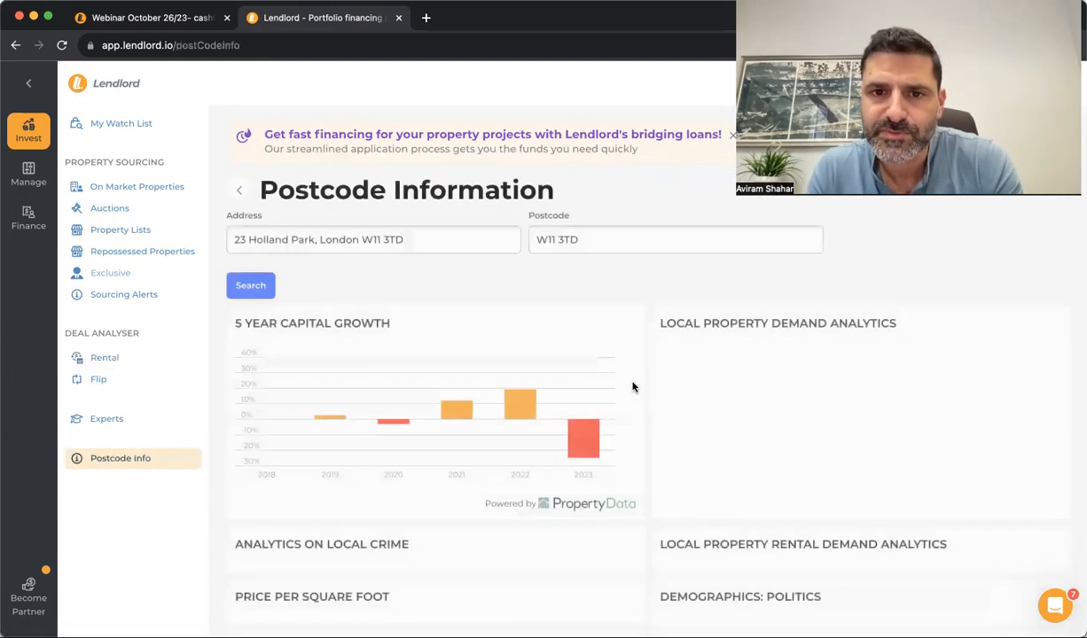
pyautogui.click(247, 195)
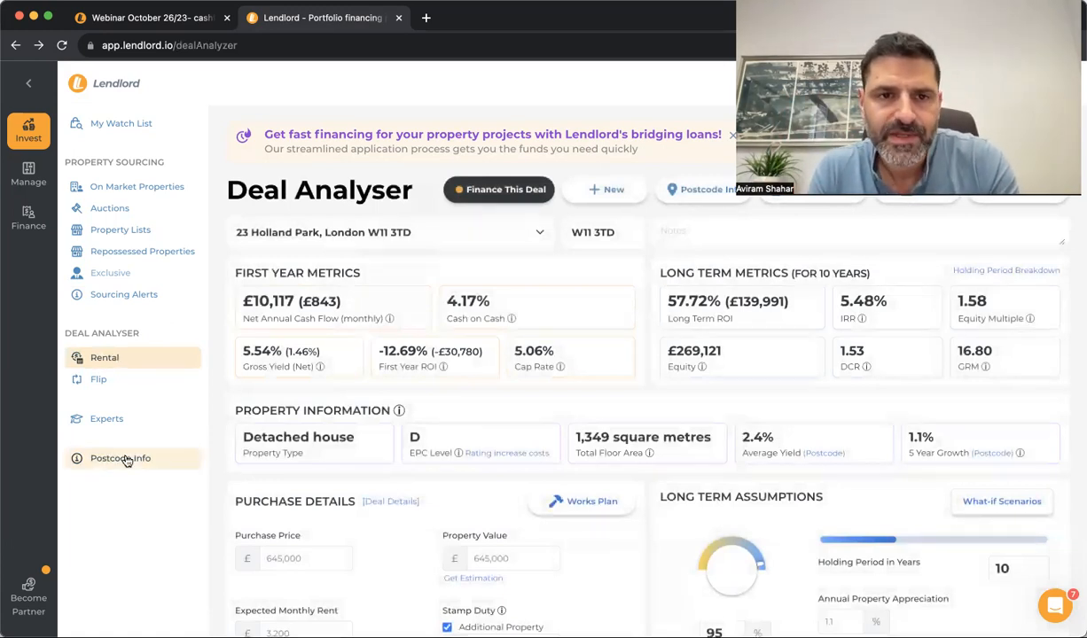
# Open My Portfolio, then the My Documents page
pyautogui.moveTo(28, 173)
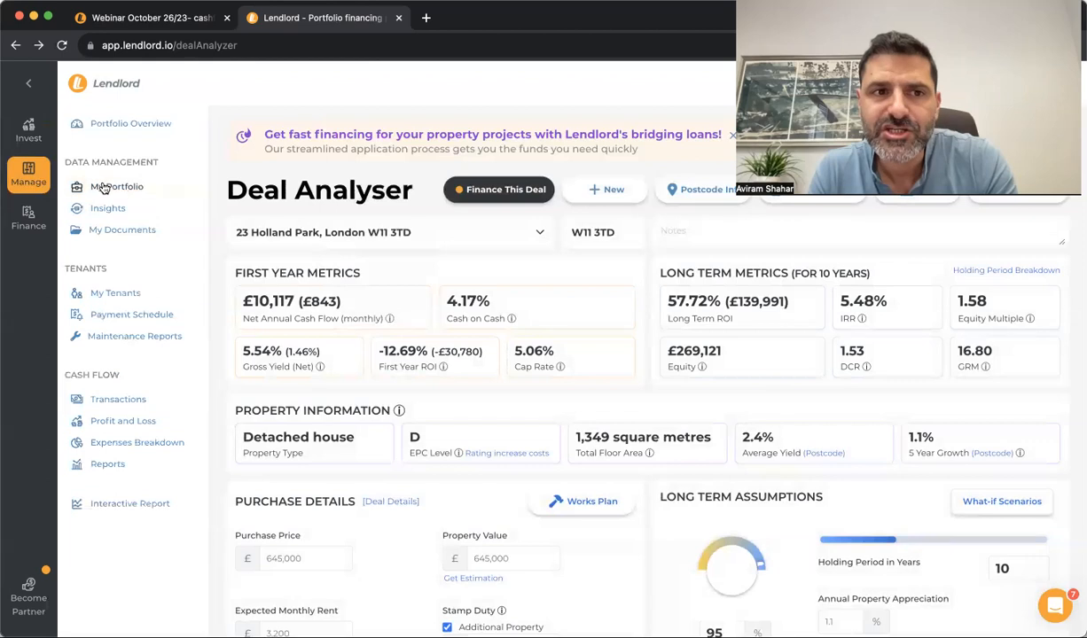
pyautogui.click(116, 186)
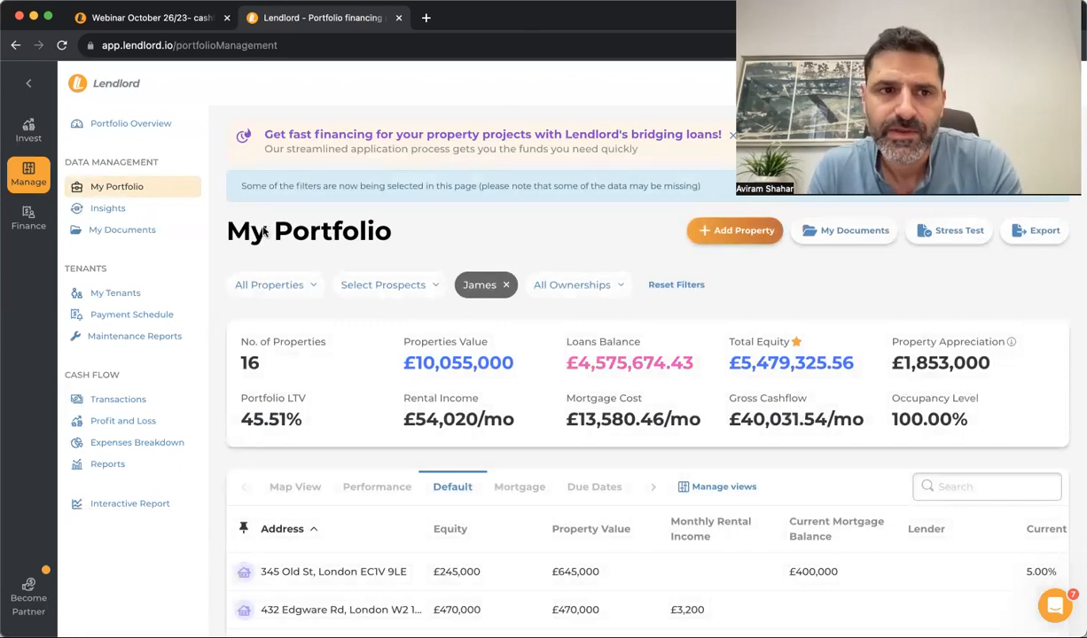
pyautogui.click(134, 231)
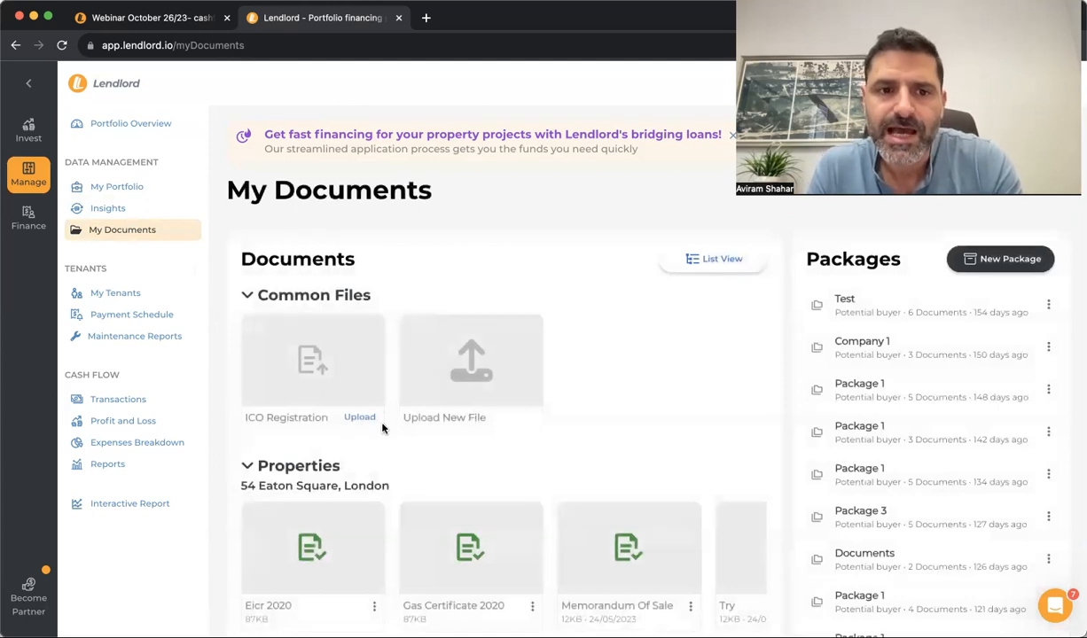
pyautogui.scroll(-4, 383, 427)
pyautogui.scroll(1, 383, 427)
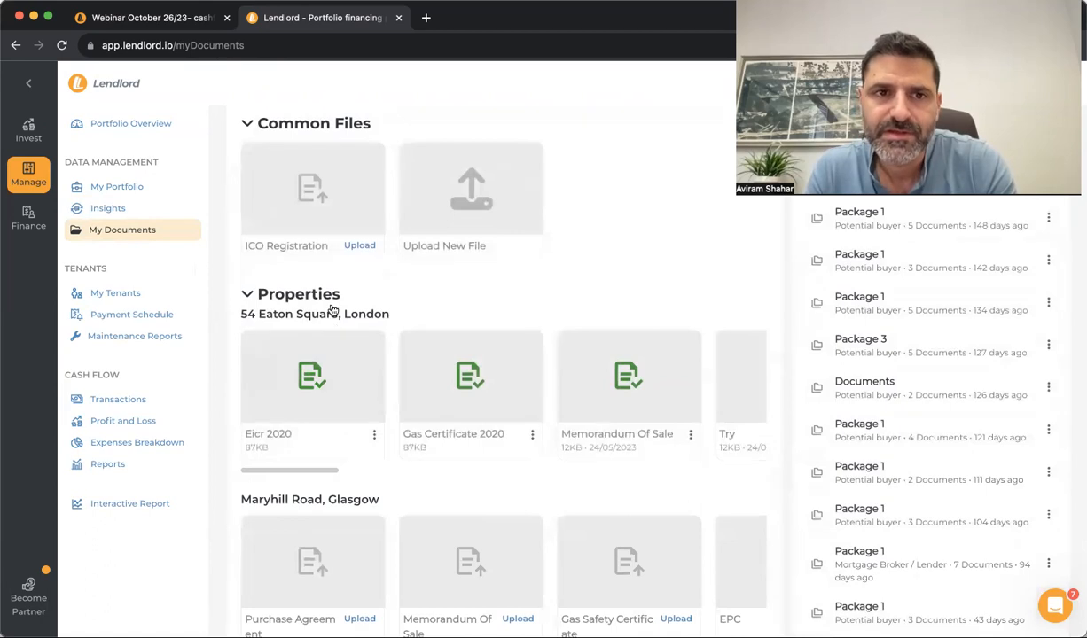
pyautogui.scroll(4, 330, 319)
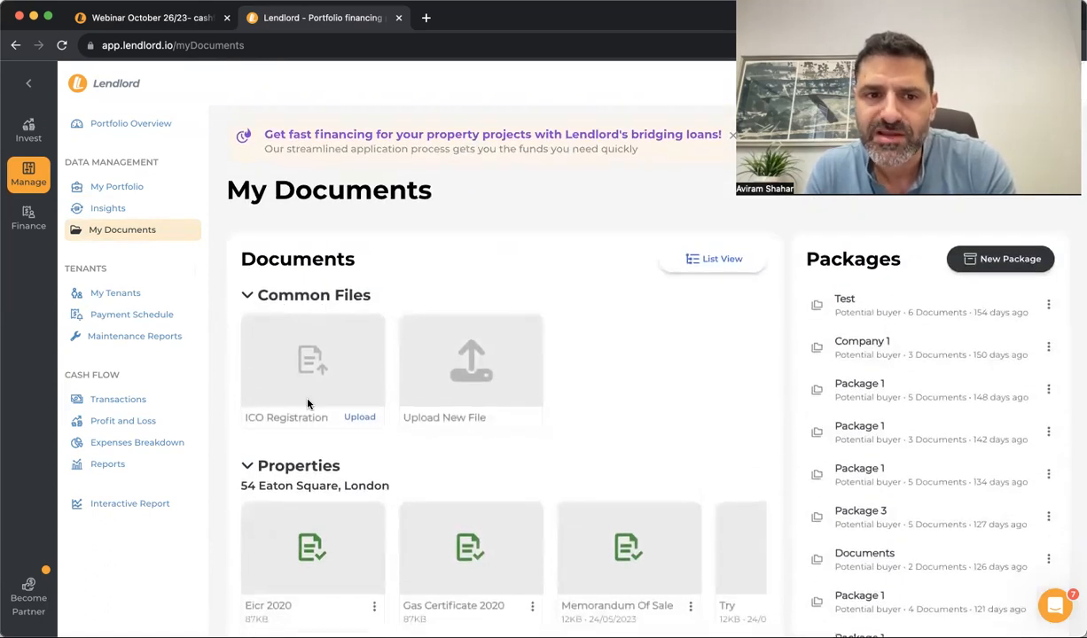
# Collapse the Properties documents section and browse the Ownerships documents
pyautogui.click(266, 465)
pyautogui.scroll(-5, 350, 388)
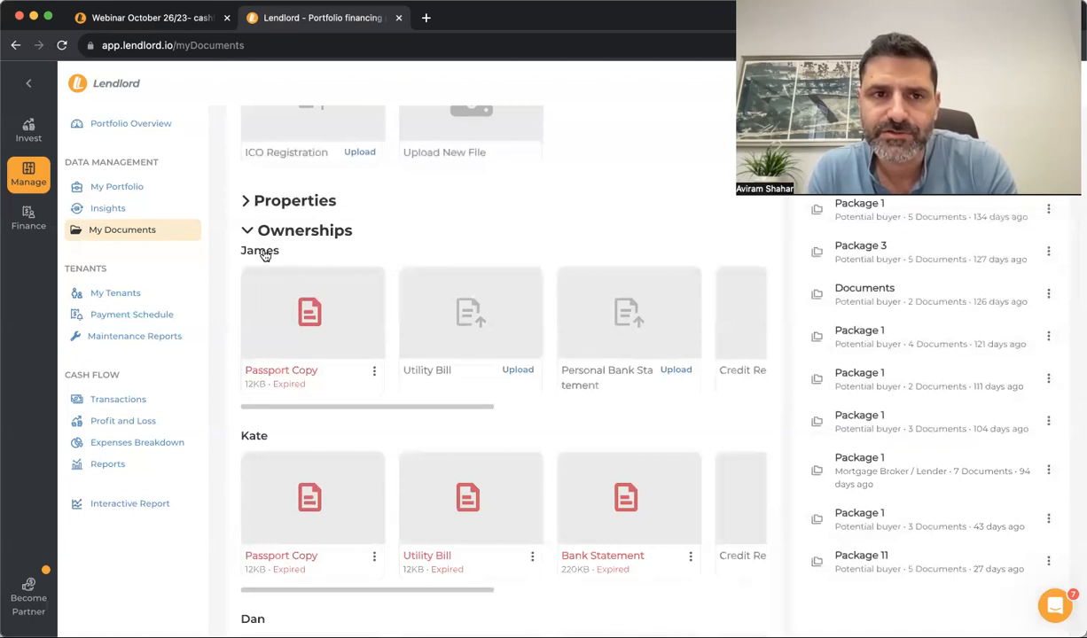
pyautogui.hscroll(5, 486, 342)
pyautogui.hscroll(-5, 486, 342)
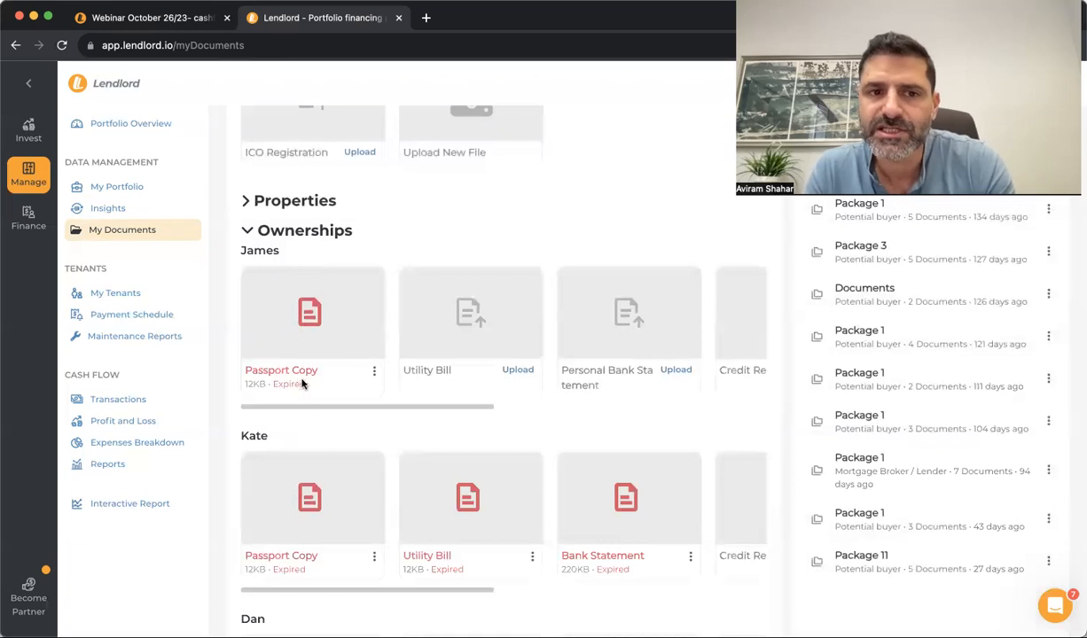
pyautogui.scroll(-2, 501, 339)
pyautogui.scroll(-2, 470, 372)
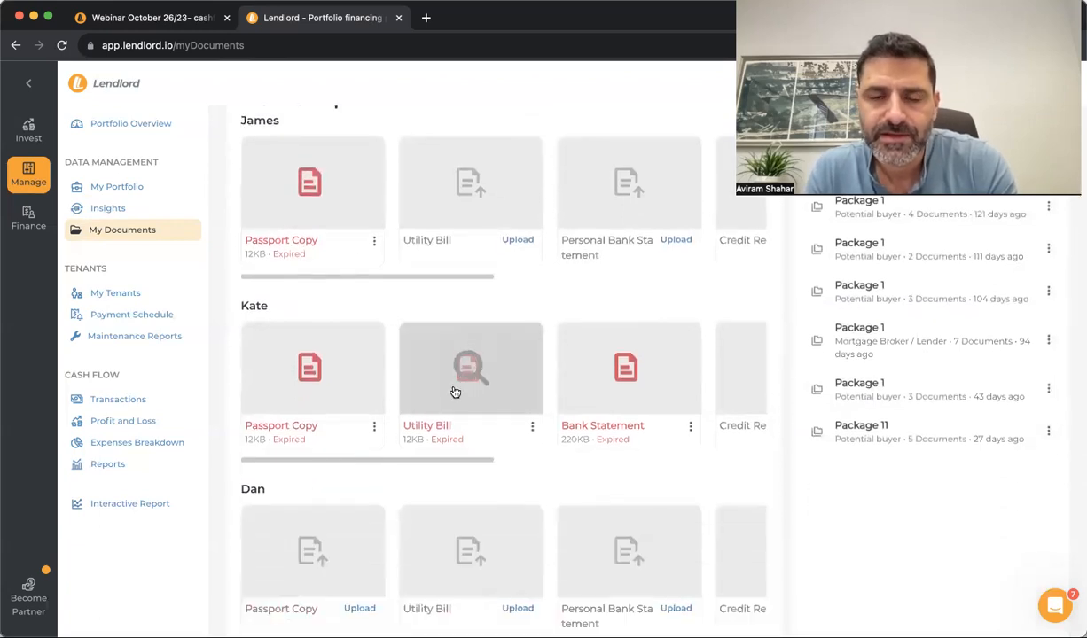
pyautogui.scroll(10, 455, 392)
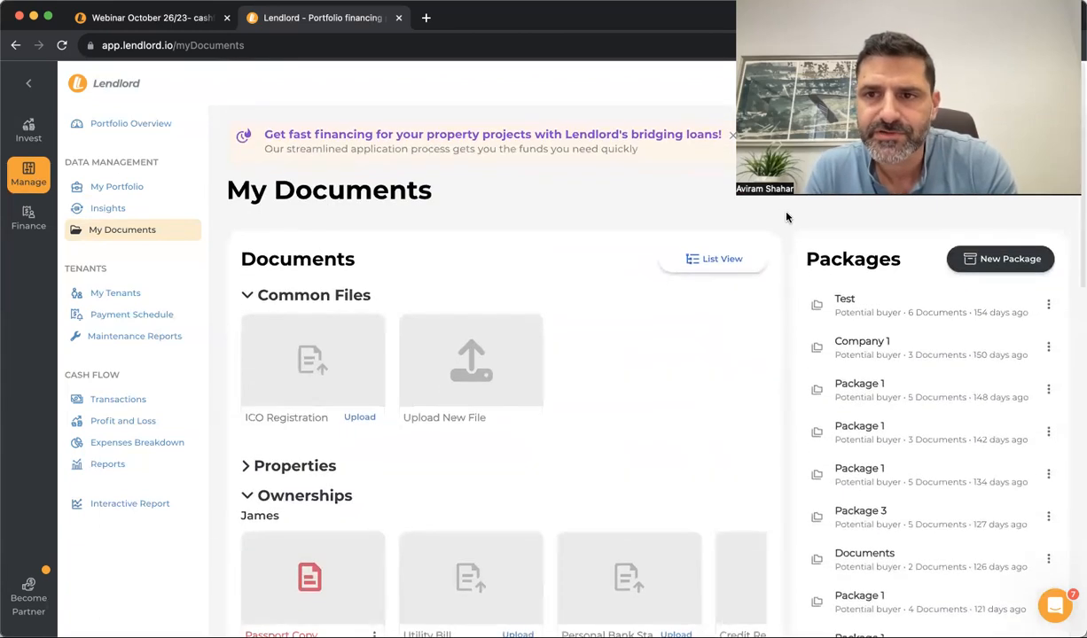
pyautogui.click(974, 258)
# Name the new package 'Package 1' with Potential buyer as its purpose
pyautogui.click(536, 306)
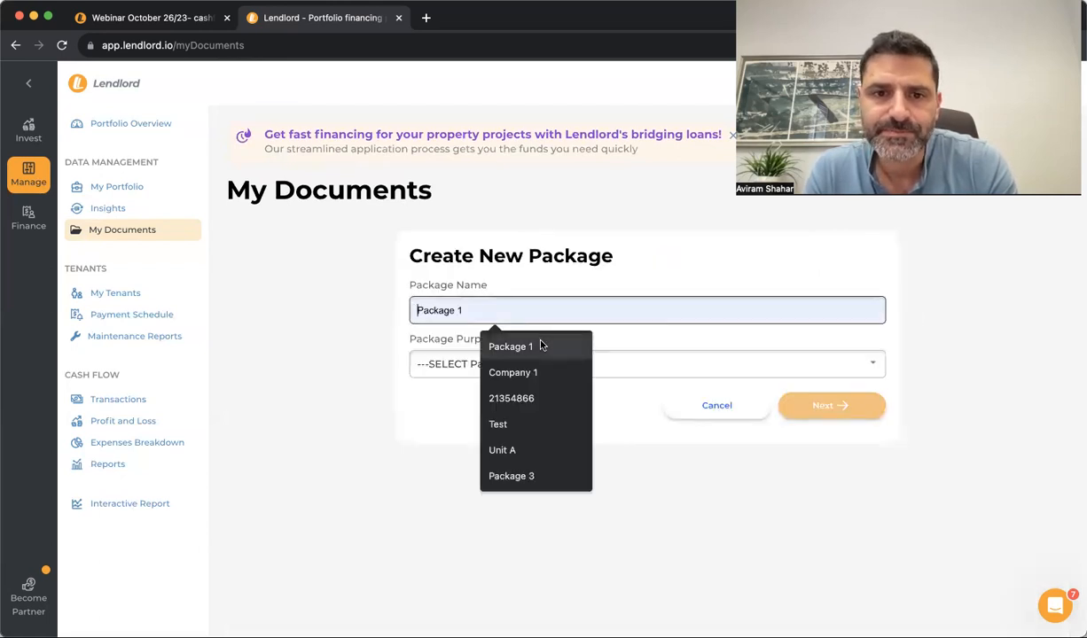
pyautogui.click(542, 345)
pyautogui.click(439, 375)
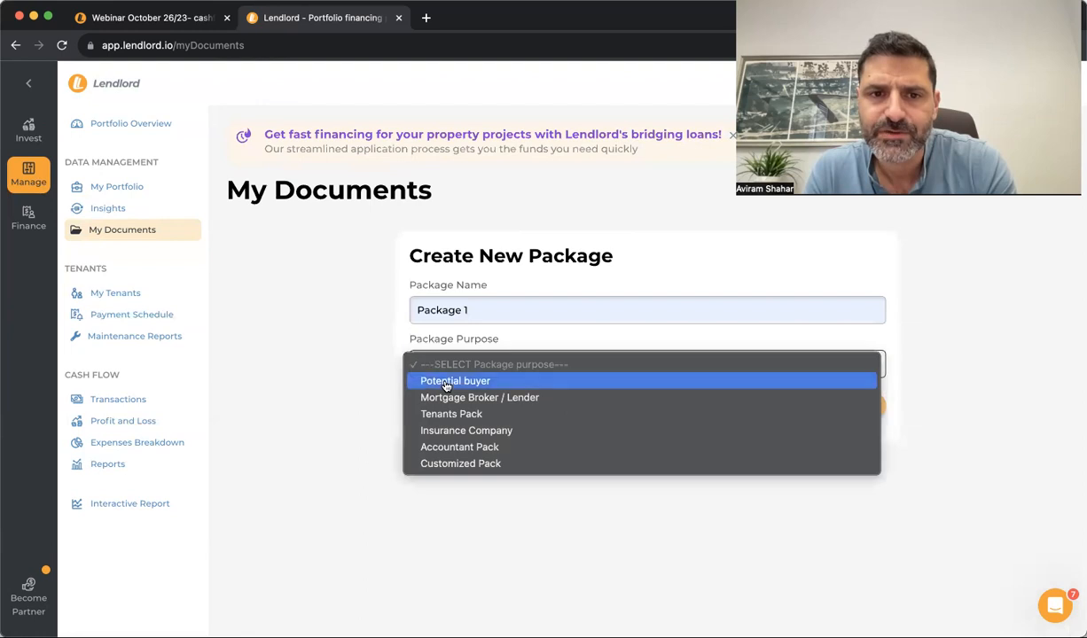
pyautogui.click(432, 380)
pyautogui.click(821, 407)
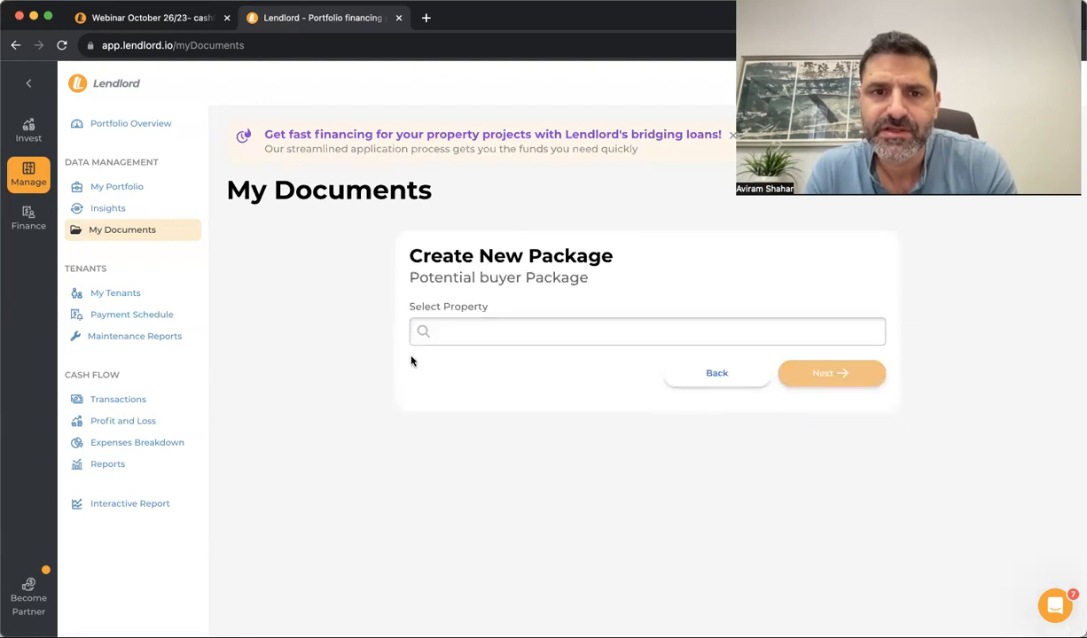
pyautogui.click(417, 331)
pyautogui.click(483, 368)
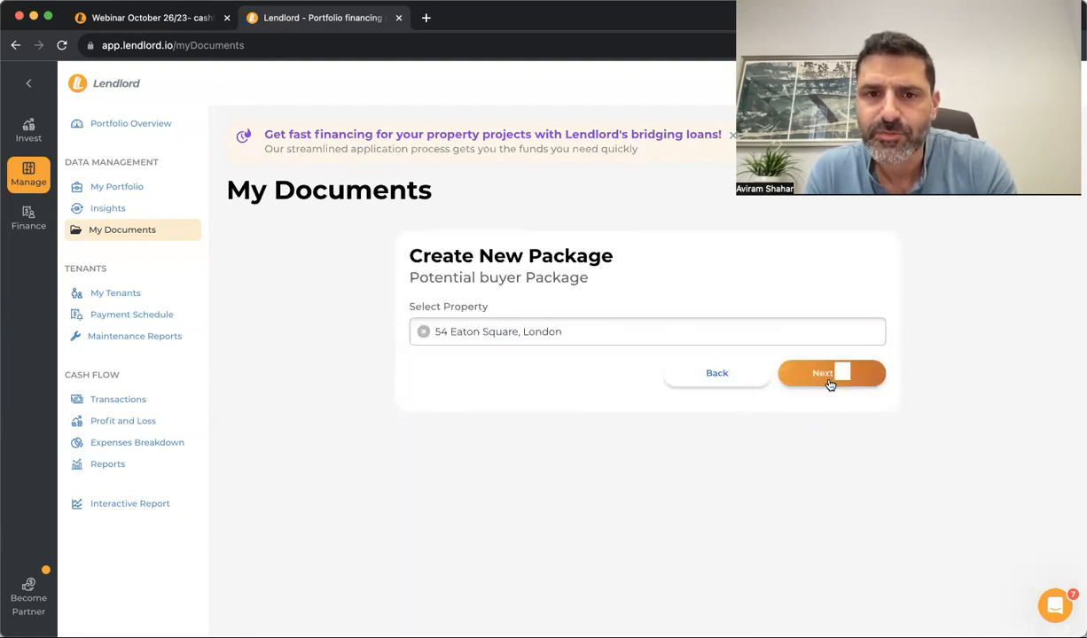
pyautogui.click(829, 377)
pyautogui.click(455, 461)
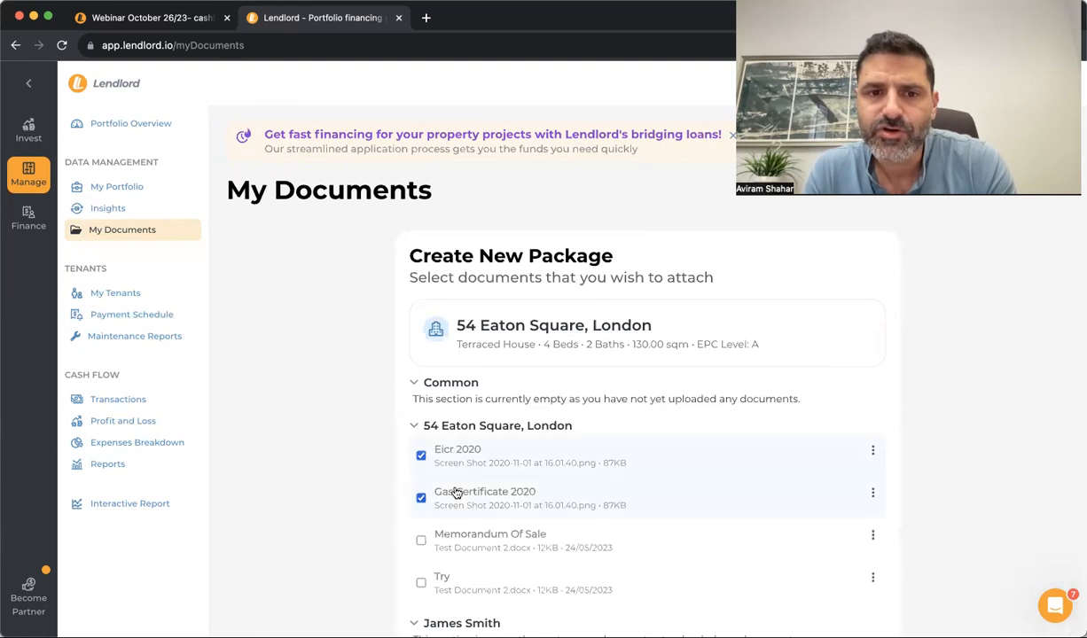
pyautogui.scroll(-4, 454, 493)
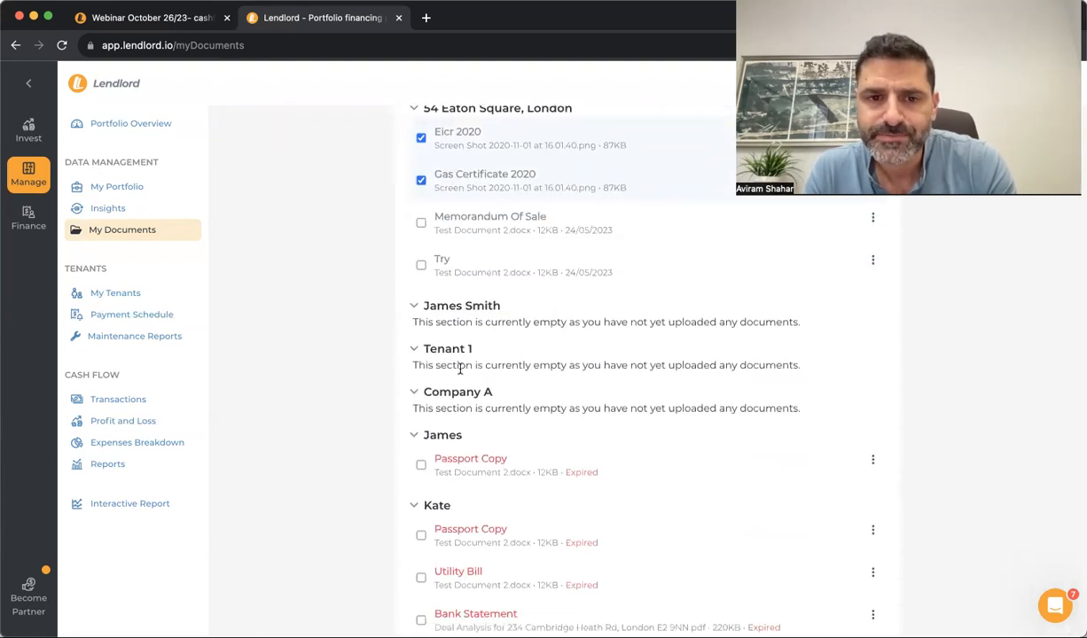
pyautogui.click(454, 463)
pyautogui.scroll(-2, 454, 462)
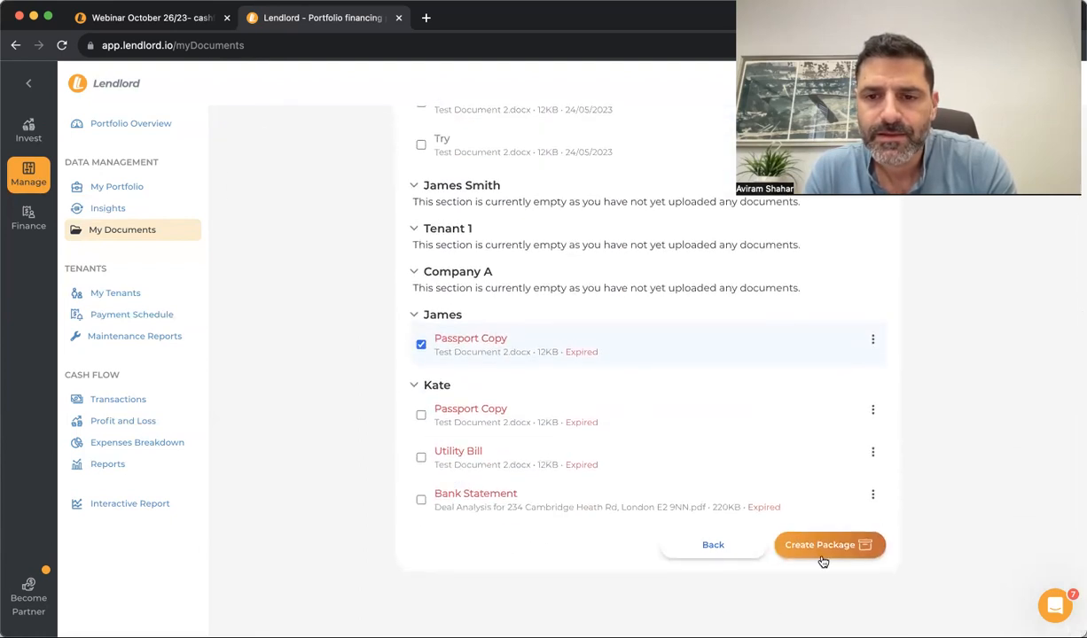
pyautogui.click(821, 547)
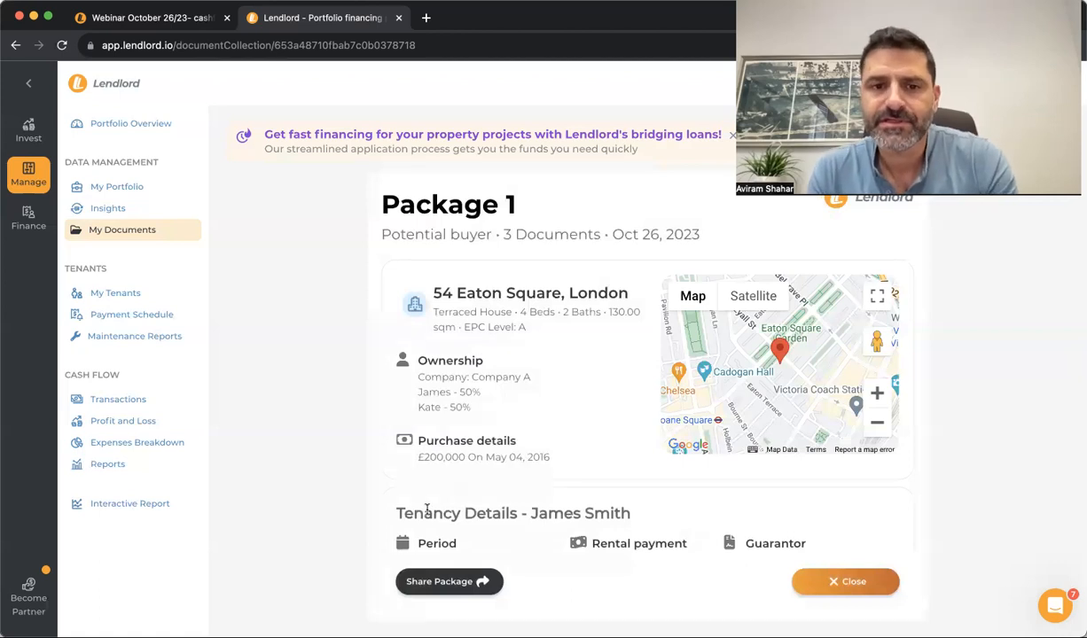
# Share Package 1 with the recipient's e-mail address until 27/10/2023
pyautogui.click(443, 581)
pyautogui.click(490, 226)
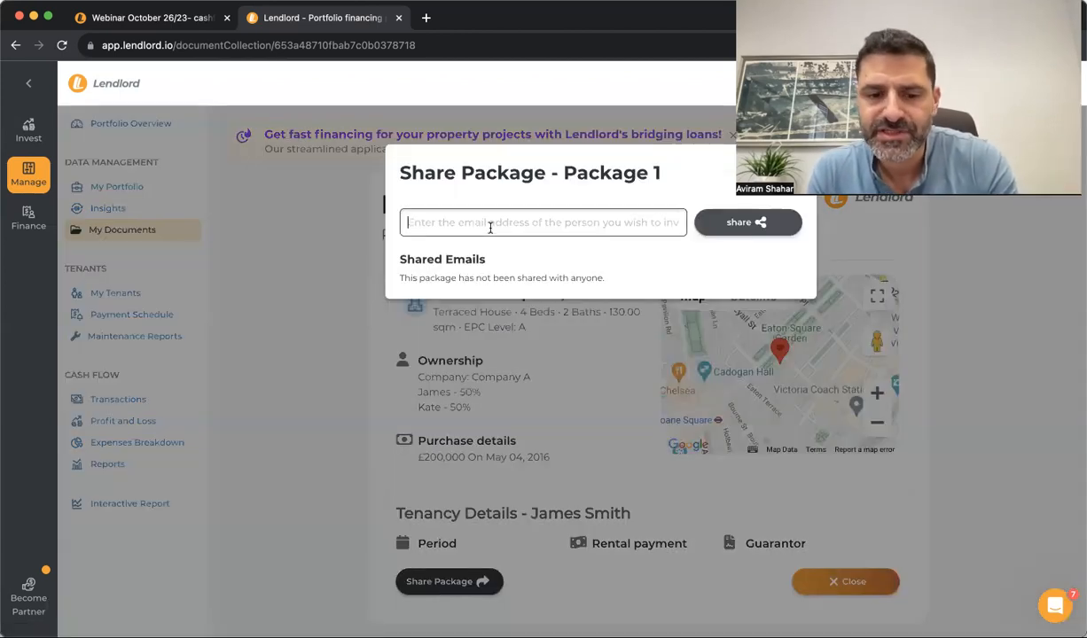
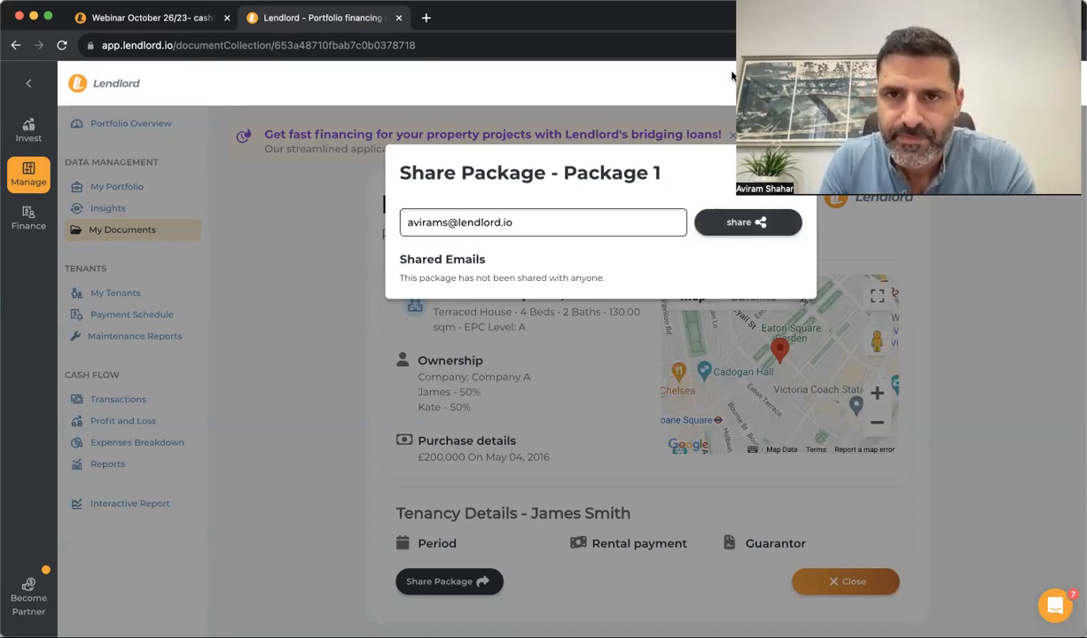
pyautogui.click(729, 211)
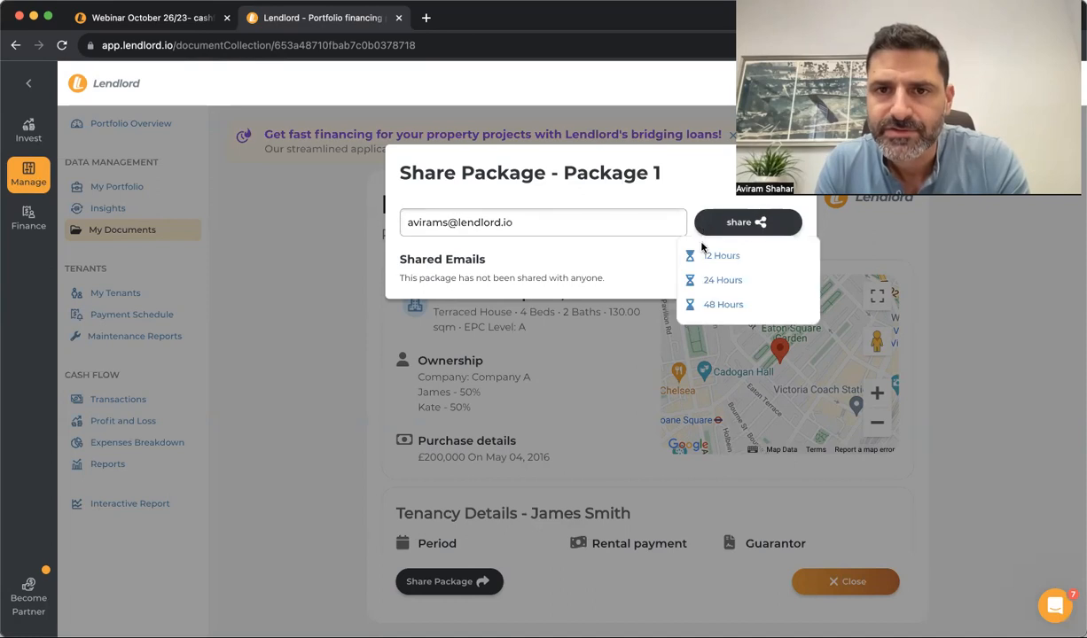
pyautogui.click(709, 264)
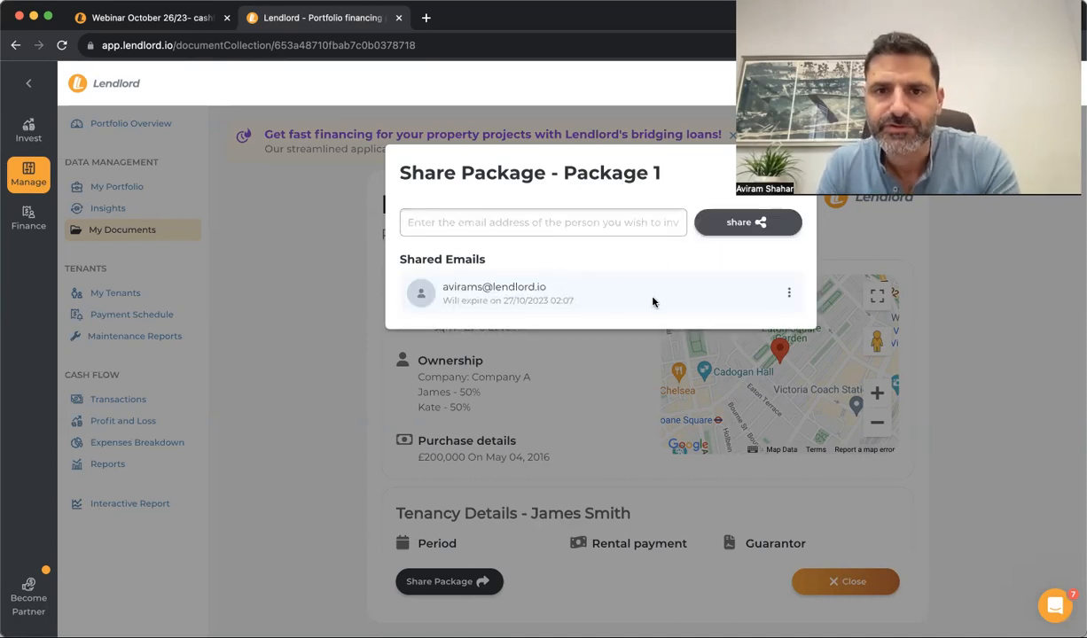
# Close the share dialog and return to My Documents
pyautogui.click(294, 185)
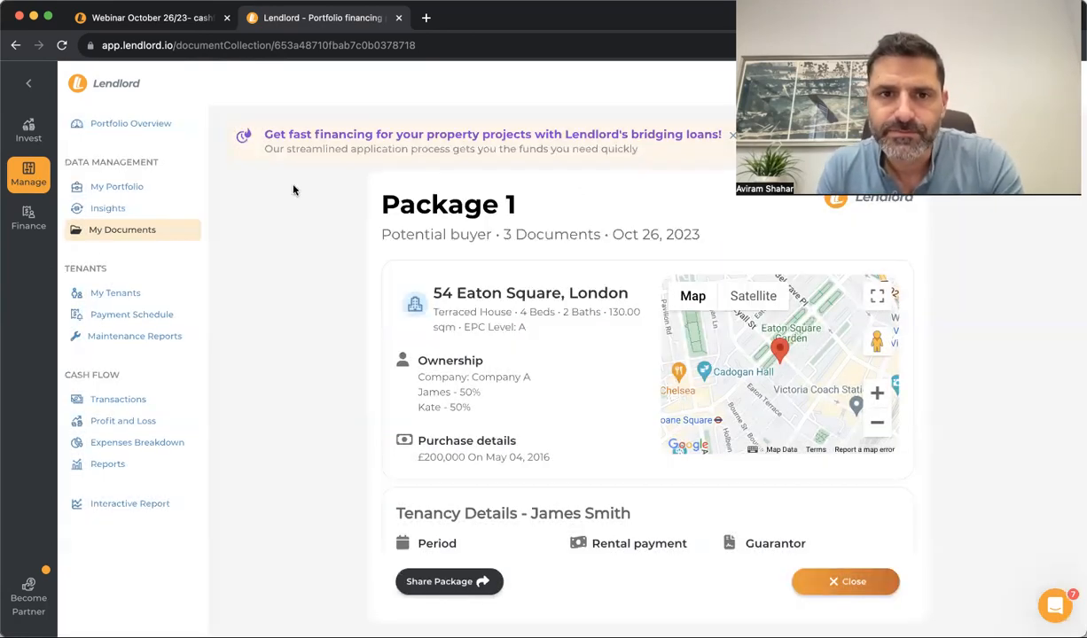
pyautogui.click(118, 233)
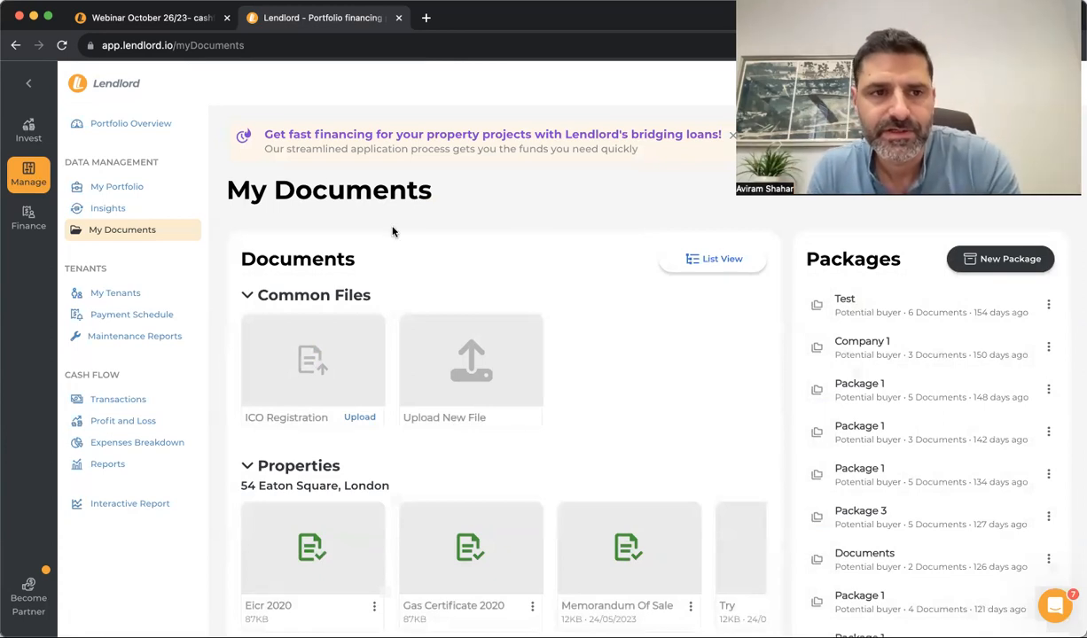
pyautogui.click(29, 211)
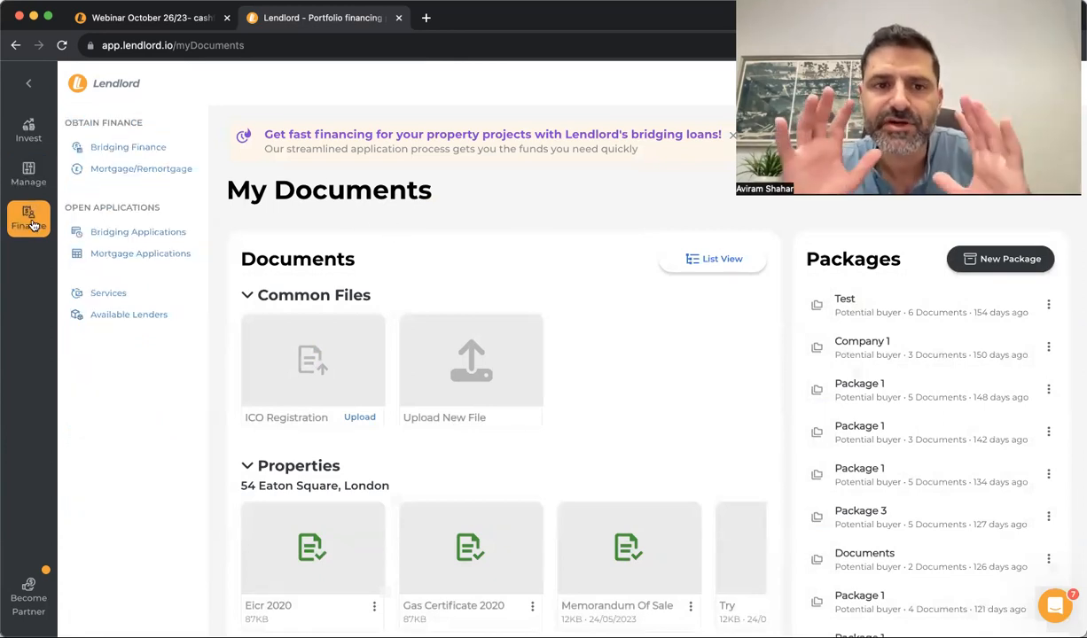
# Advance an auction-purchase bridging application to the £150,000 borrowing step, then open mortgage search
pyautogui.click(153, 151)
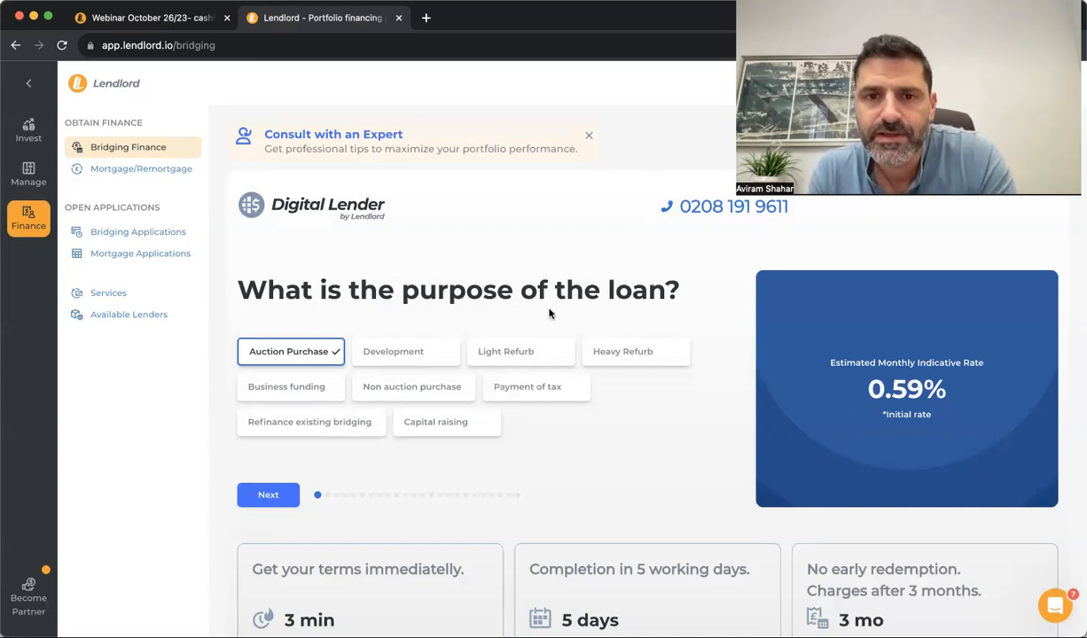
pyautogui.scroll(-3, 549, 312)
pyautogui.scroll(3, 444, 281)
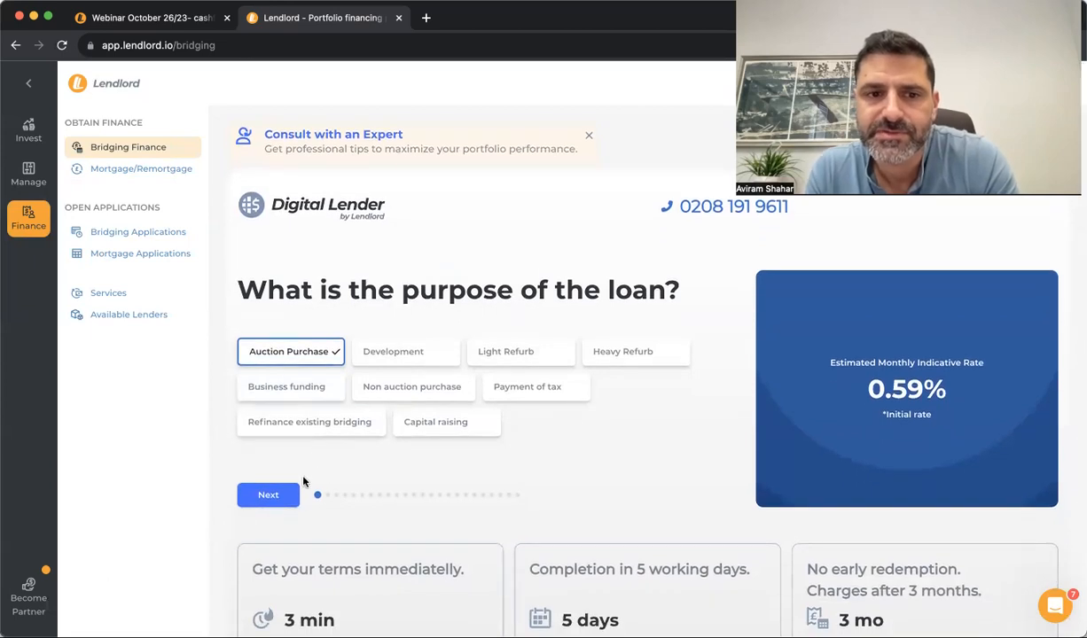
pyautogui.click(271, 495)
pyautogui.click(279, 502)
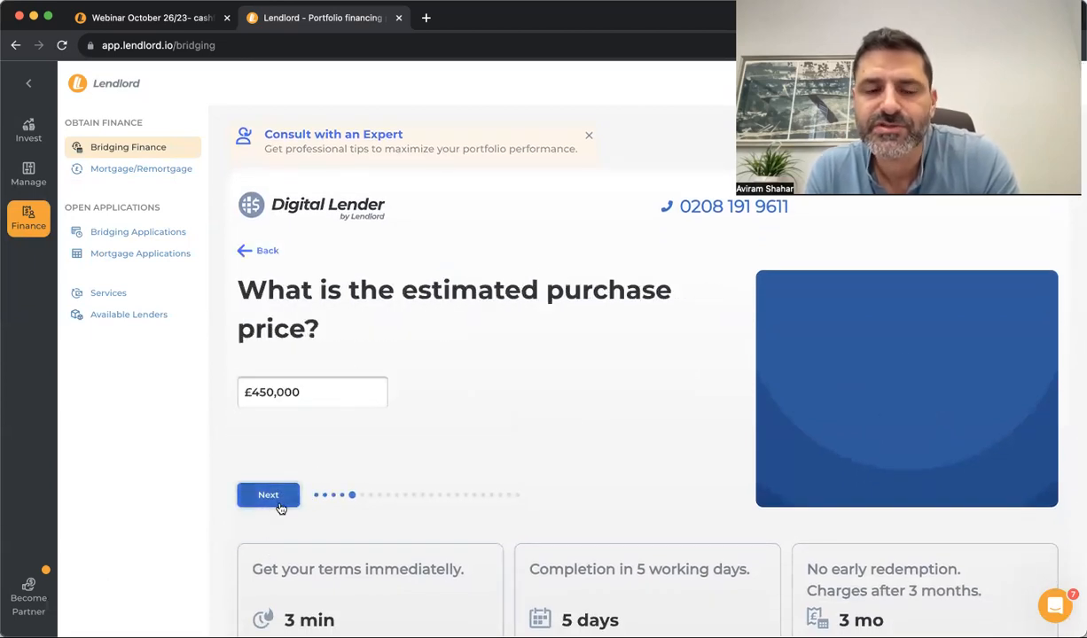
pyautogui.click(250, 502)
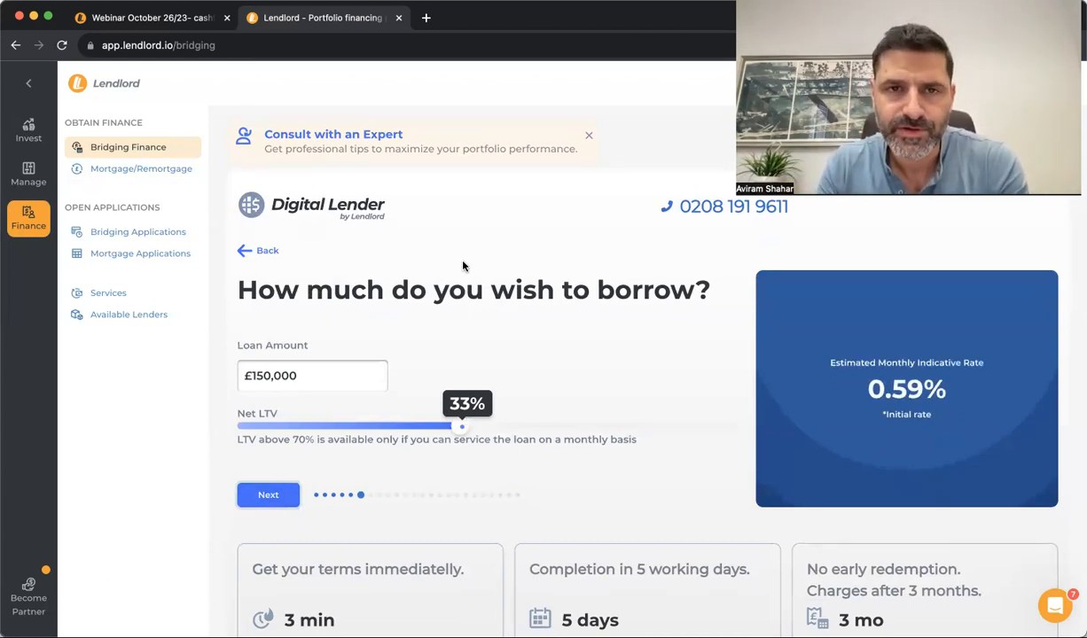
pyautogui.click(141, 169)
# Compare the lender results and proceed with Paragon's £139,746.75 two-year fixed 4.59% illustration
pyautogui.scroll(-4, 381, 398)
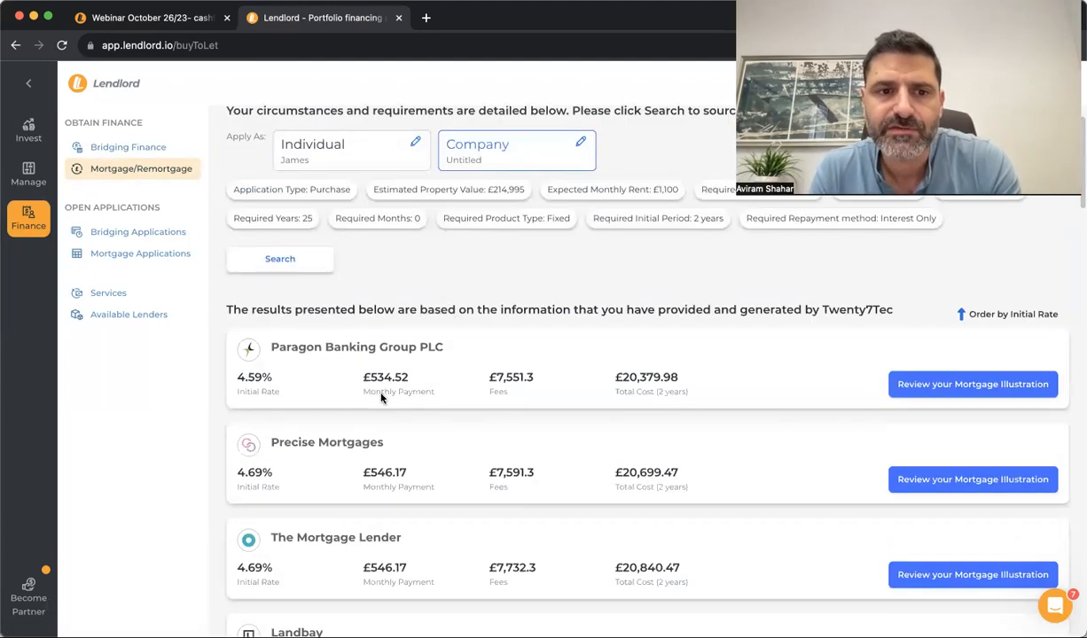
pyautogui.scroll(-3, 381, 394)
pyautogui.scroll(-5, 281, 342)
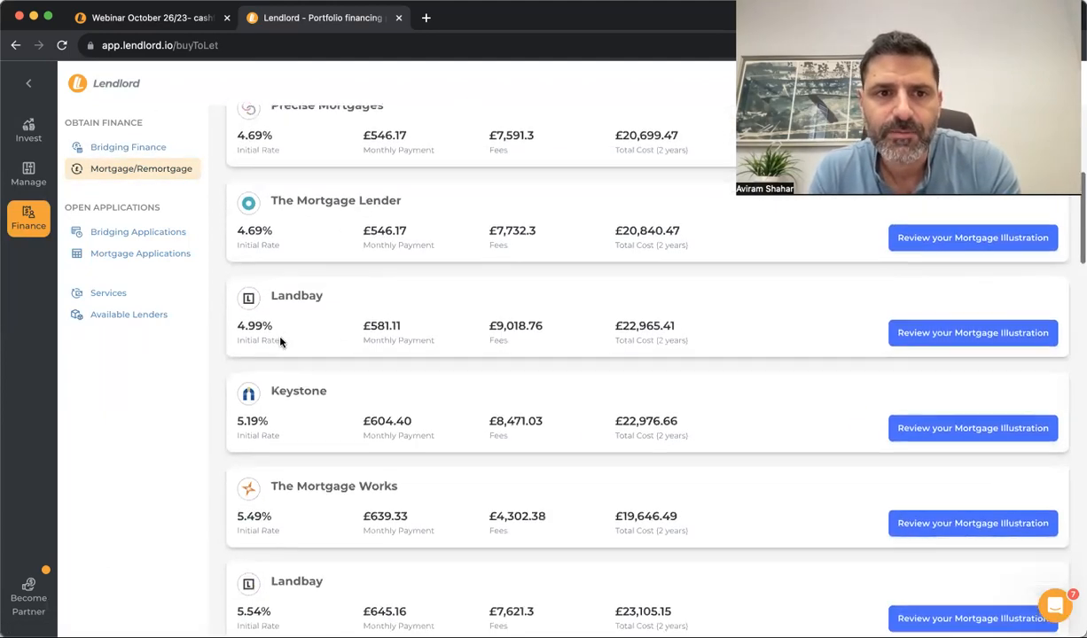
pyautogui.scroll(12, 281, 342)
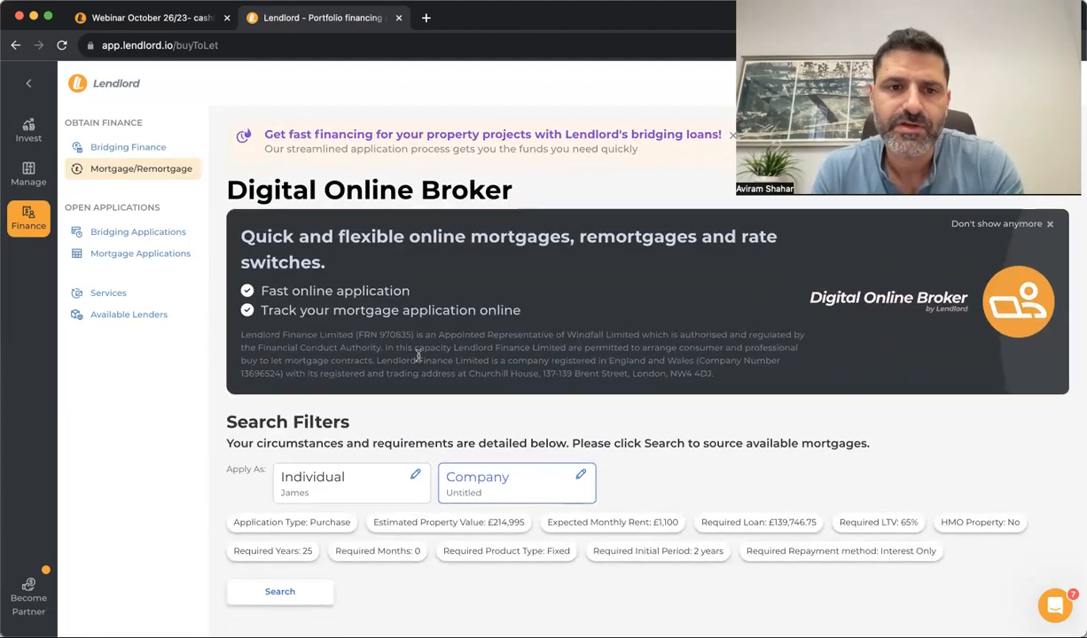
pyautogui.moveTo(26, 179)
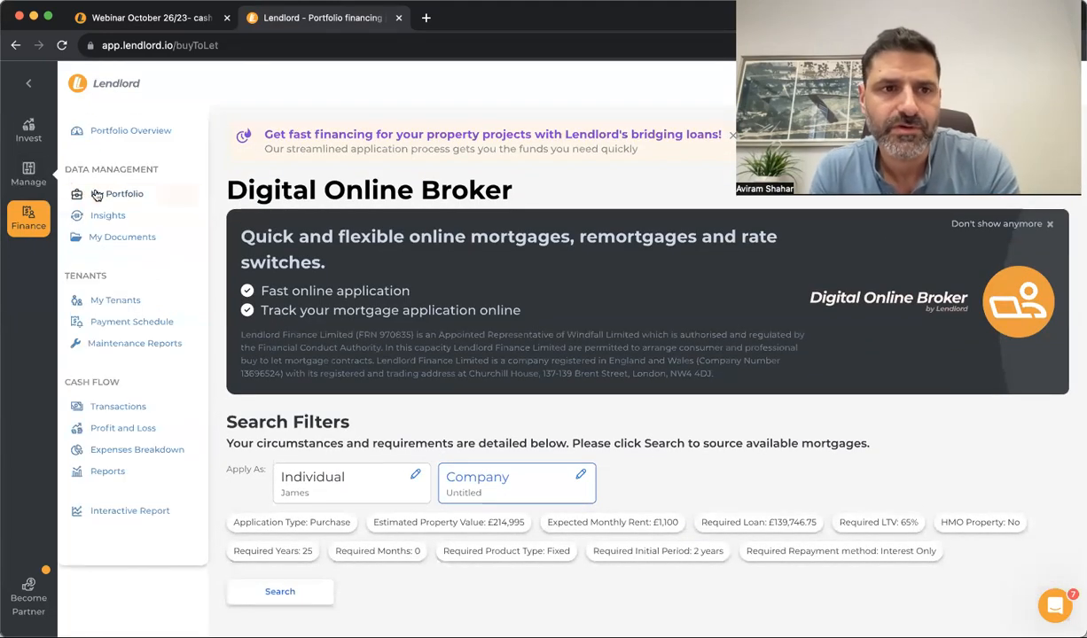
pyautogui.scroll(-5, 397, 414)
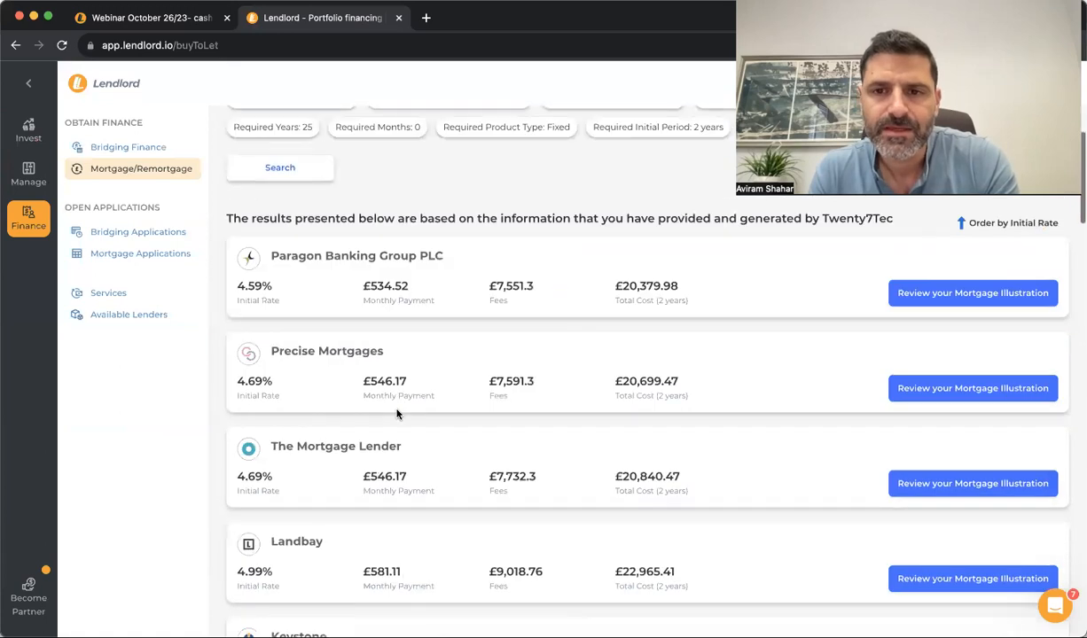
pyautogui.click(933, 296)
pyautogui.click(408, 401)
pyautogui.scroll(-2, 296, 391)
pyautogui.scroll(1, 296, 391)
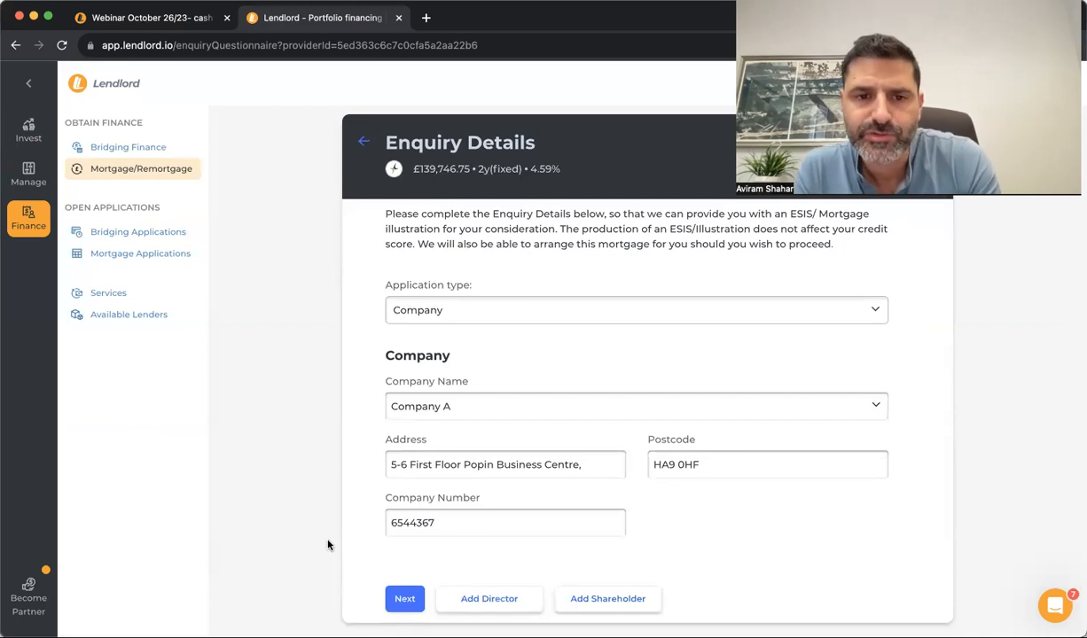
# Submit the enquiry's company details step with the prefilled Company application type
pyautogui.scroll(3, 328, 544)
pyautogui.scroll(-3, 327, 544)
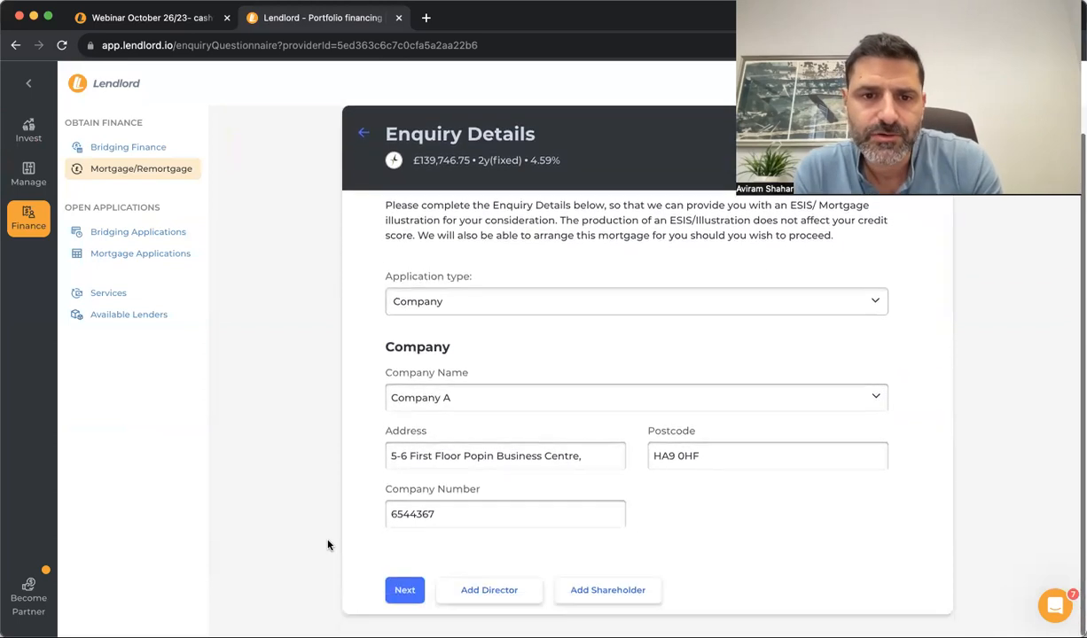
pyautogui.click(401, 599)
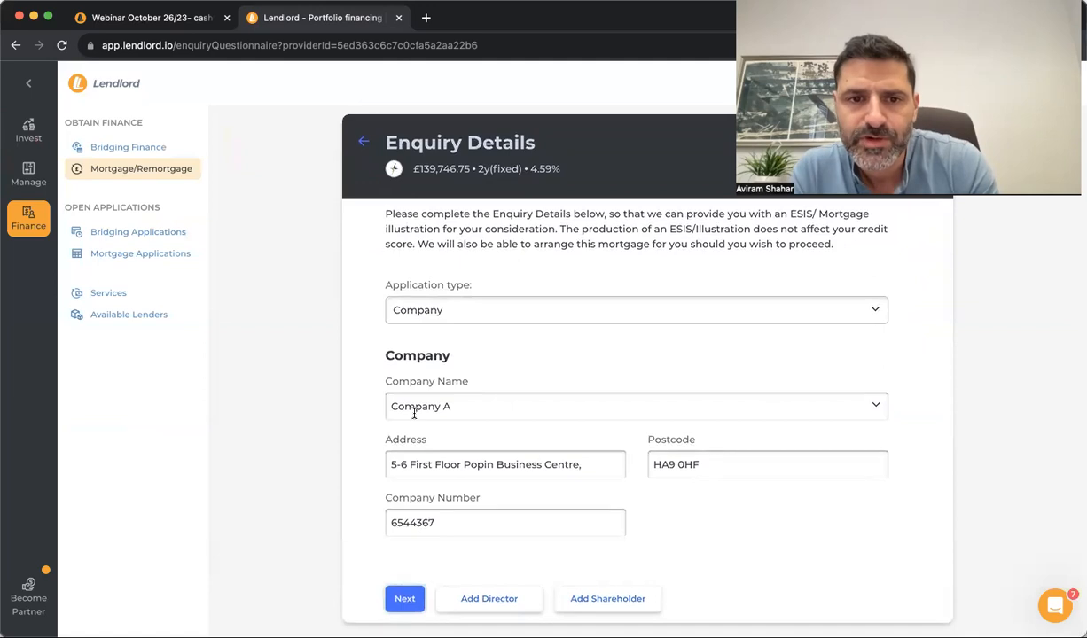
# Autofill the applicant's last name from a saved contact and submit the applicant details
pyautogui.scroll(4, 432, 505)
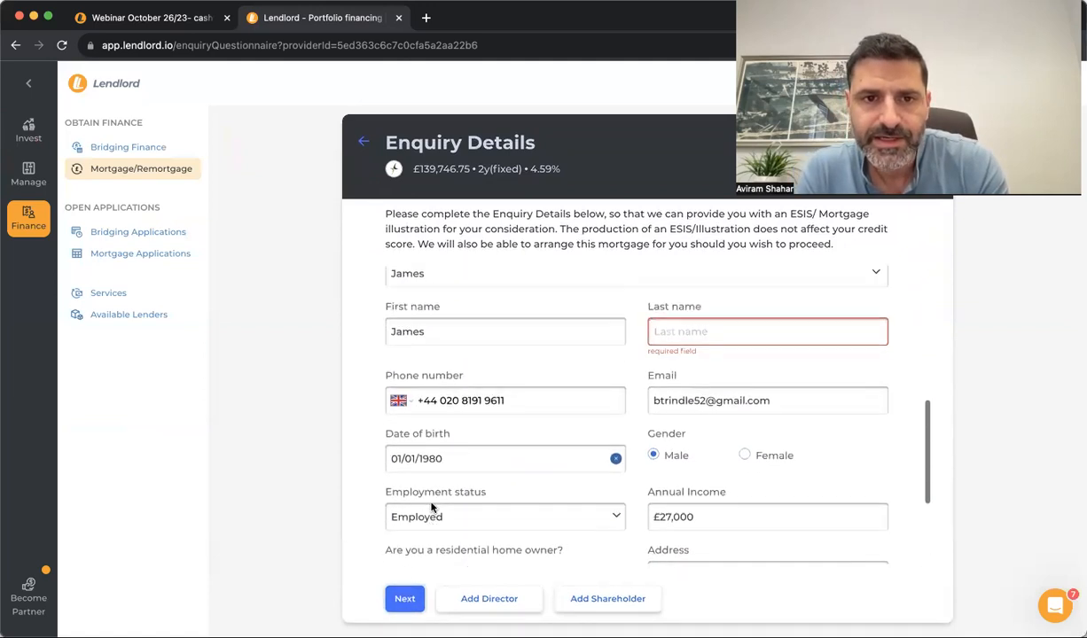
pyautogui.click(715, 364)
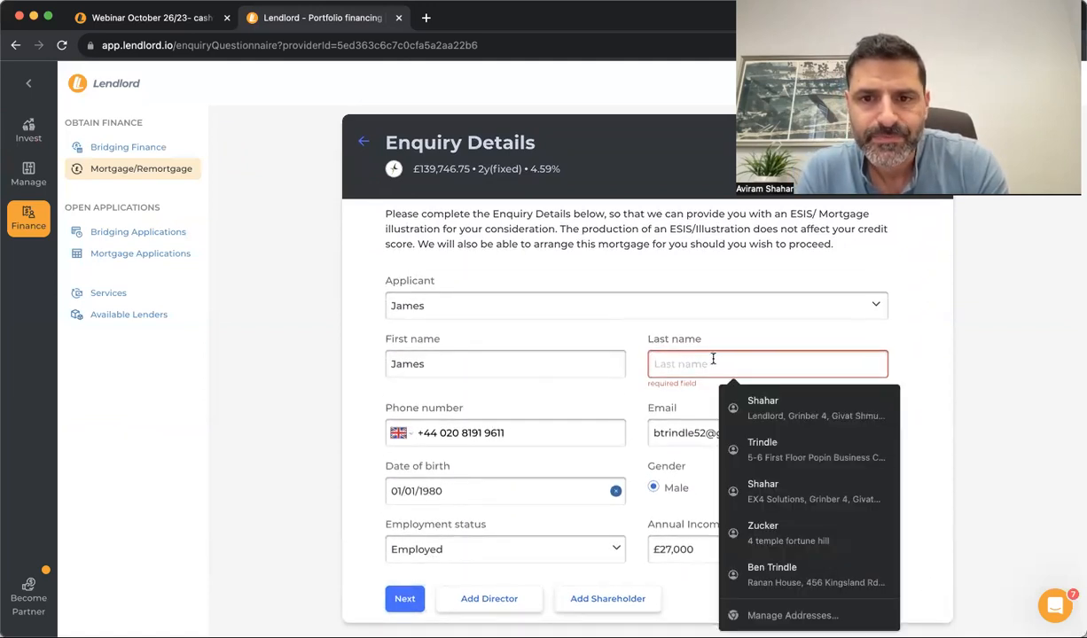
pyautogui.click(754, 401)
pyautogui.click(408, 596)
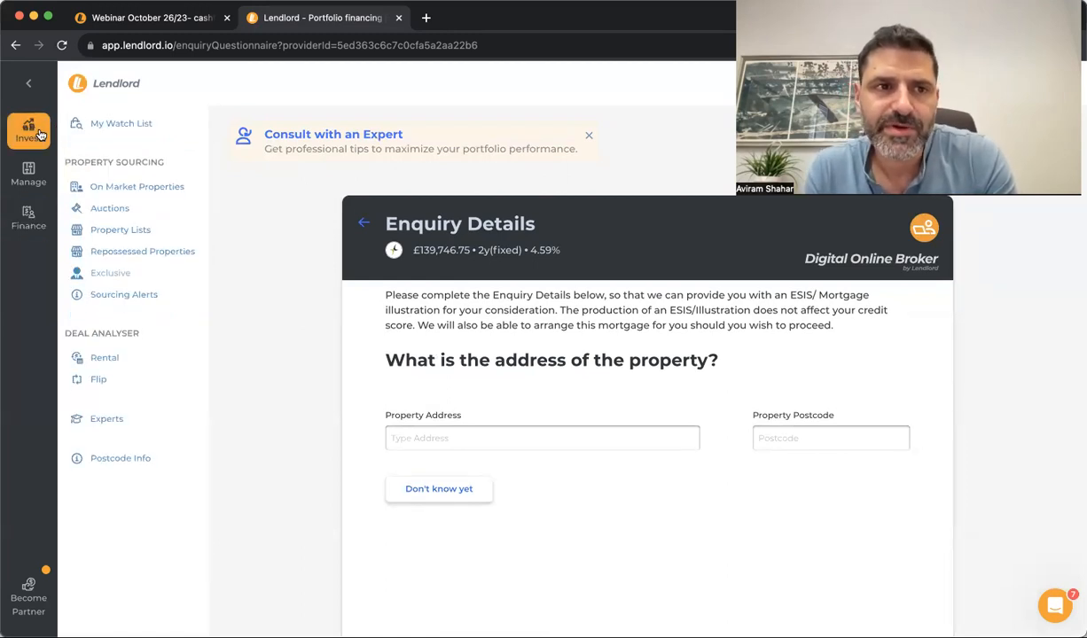
pyautogui.moveTo(37, 187)
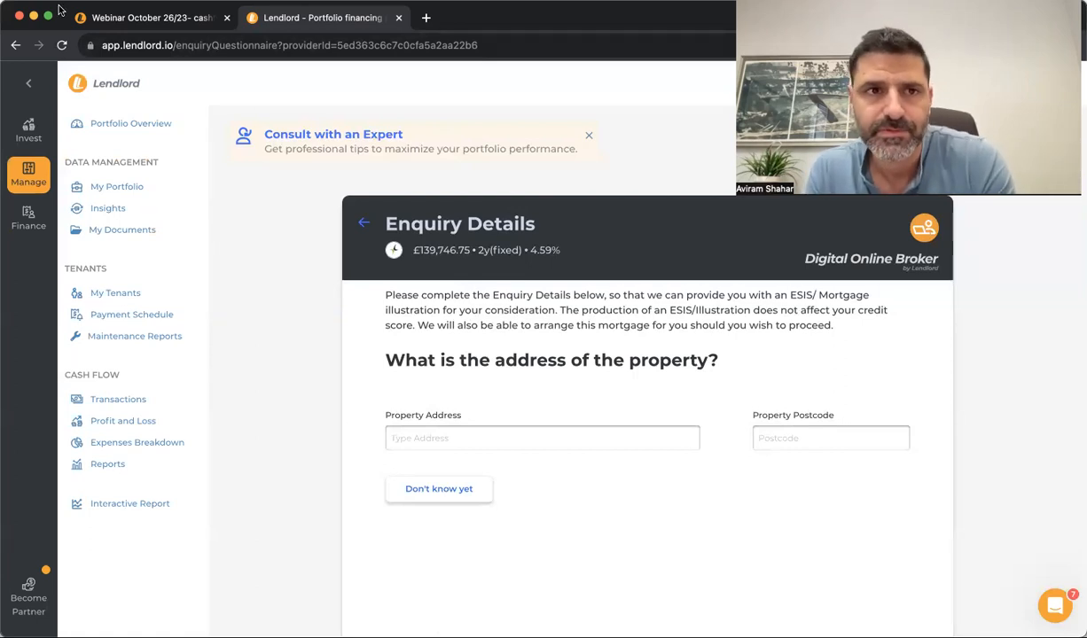
pyautogui.click(109, 18)
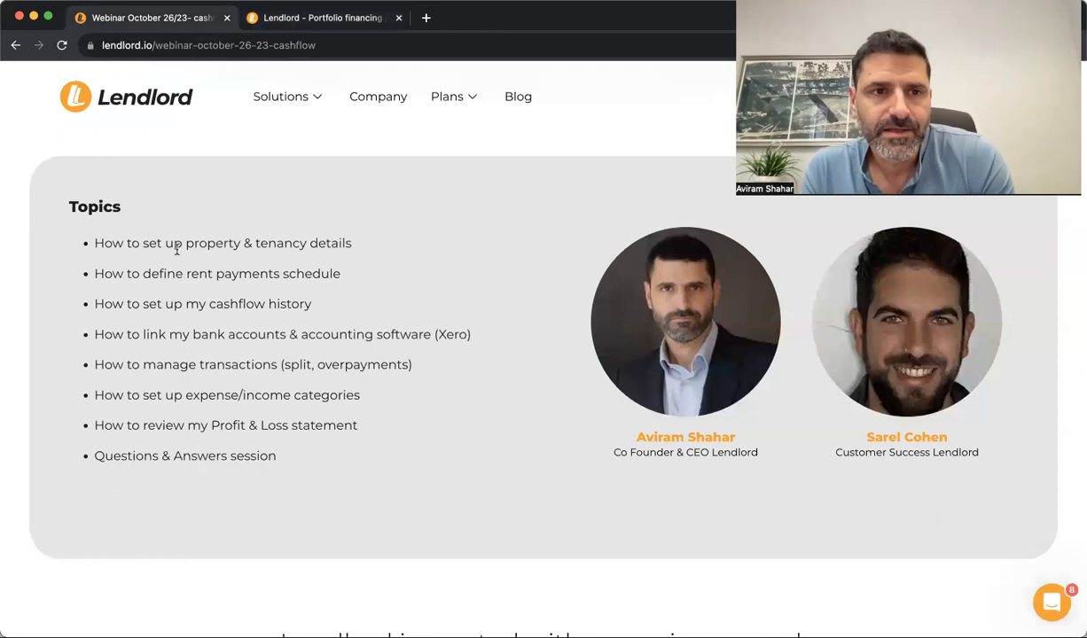
# Open the Lendlord QA site (qa) in a new browser tab
pyautogui.tripleClick(181, 242)
pyautogui.click(274, 239)
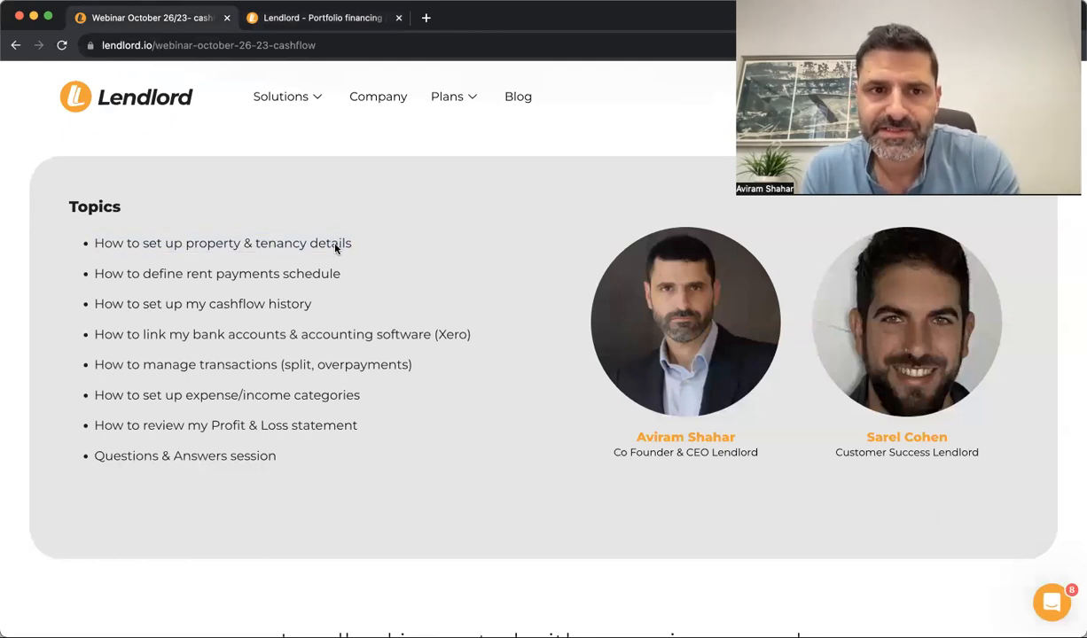
pyautogui.click(428, 18)
pyautogui.write('qa')
pyautogui.press('Return')
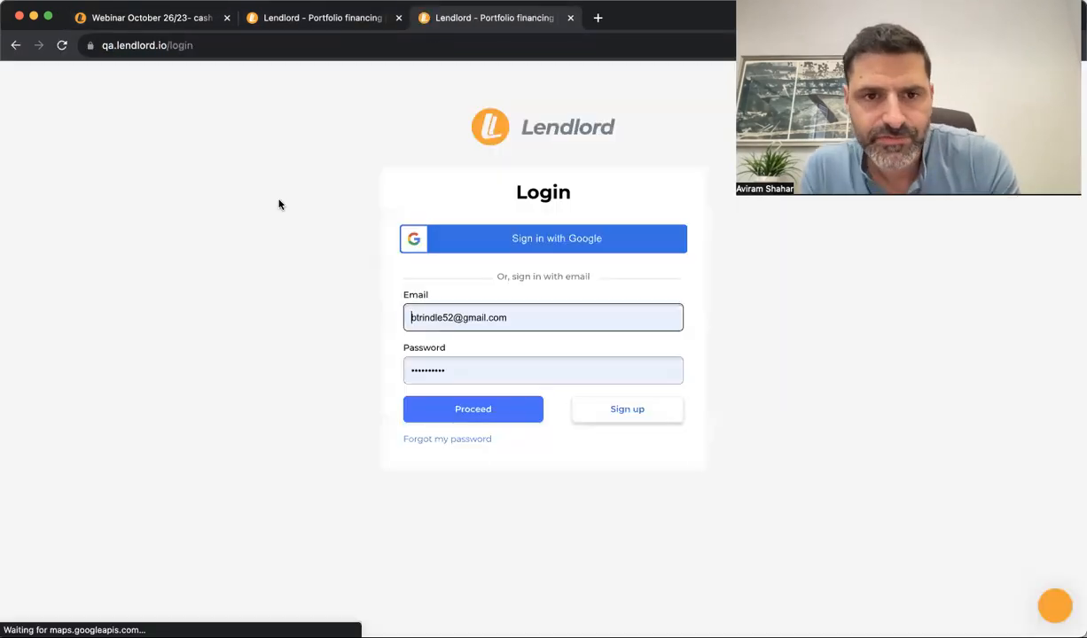
# Sign up for a free account with an autofilled name and a '+test2510' e-mail suffix
pyautogui.click(625, 410)
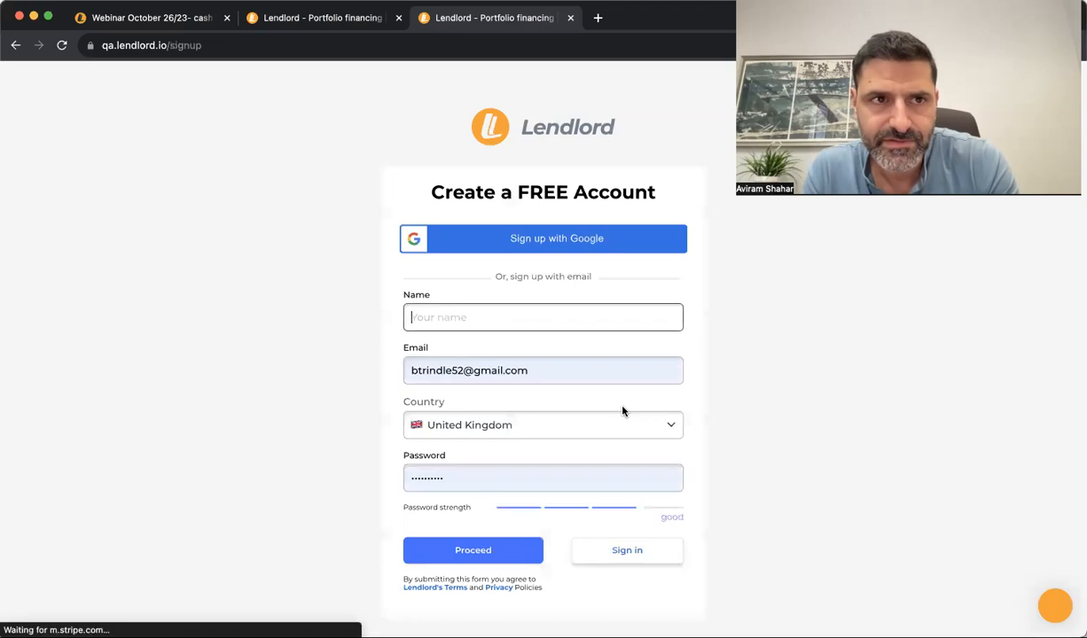
pyautogui.click(406, 324)
pyautogui.write('b')
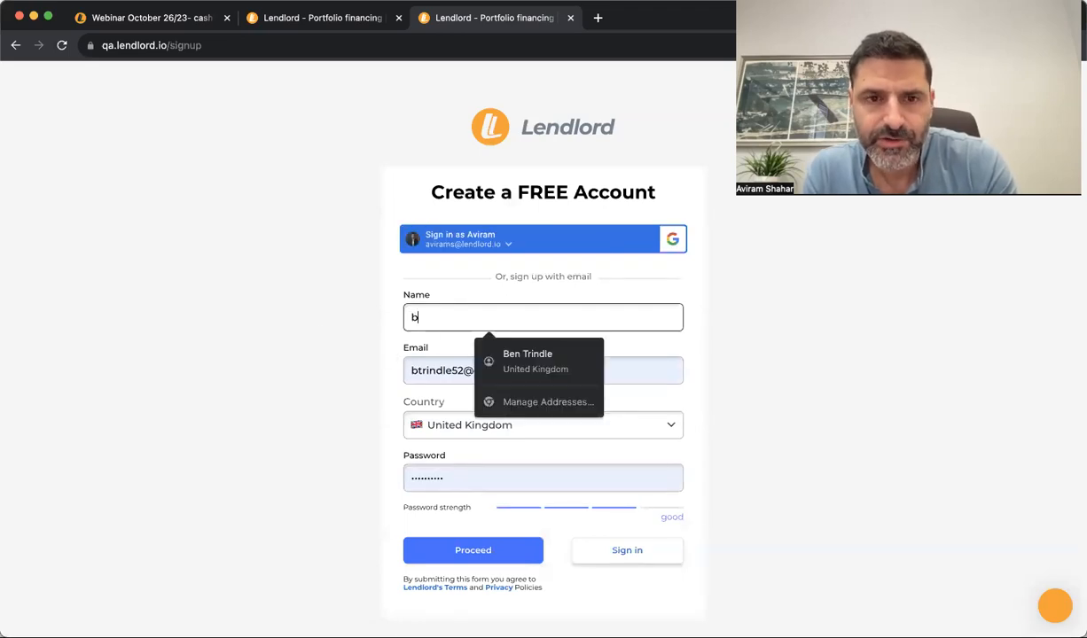
pyautogui.click(517, 356)
pyautogui.click(462, 371)
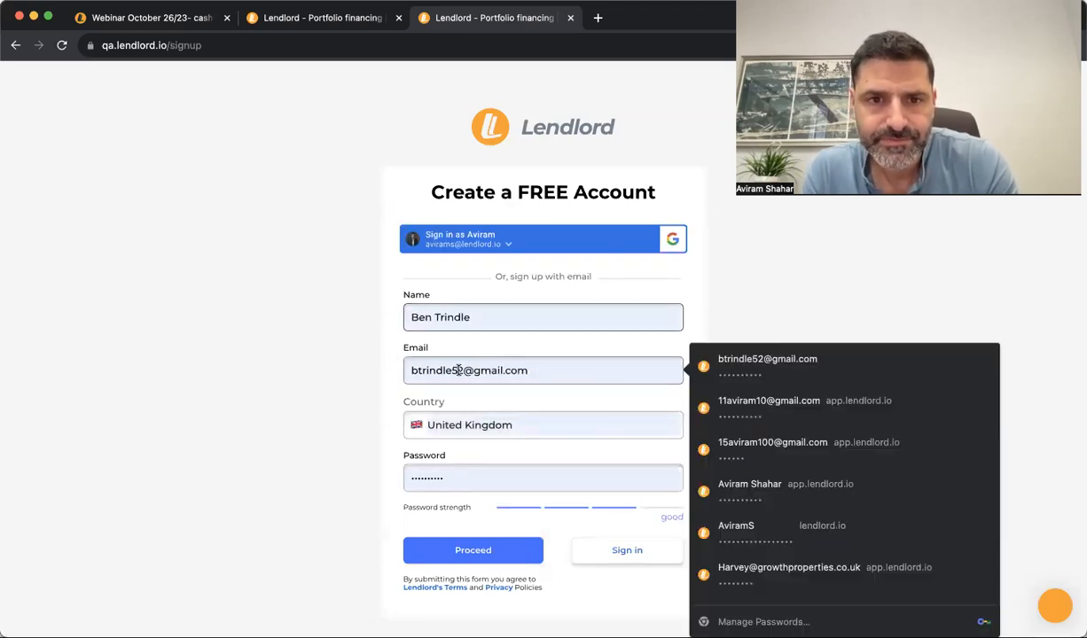
pyautogui.write('+test')
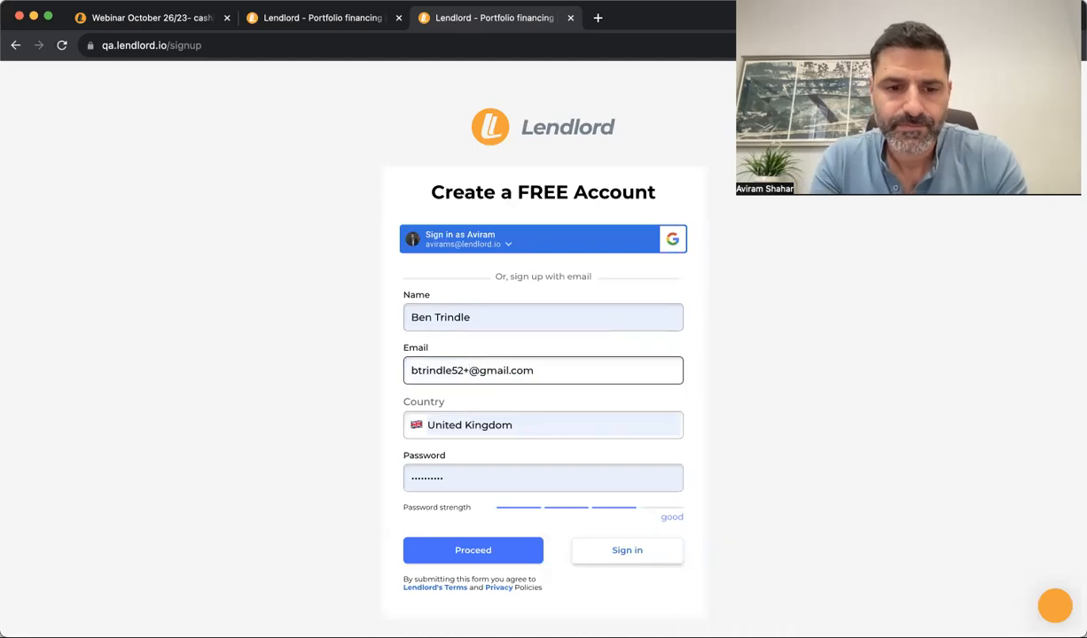
pyautogui.write('2510')
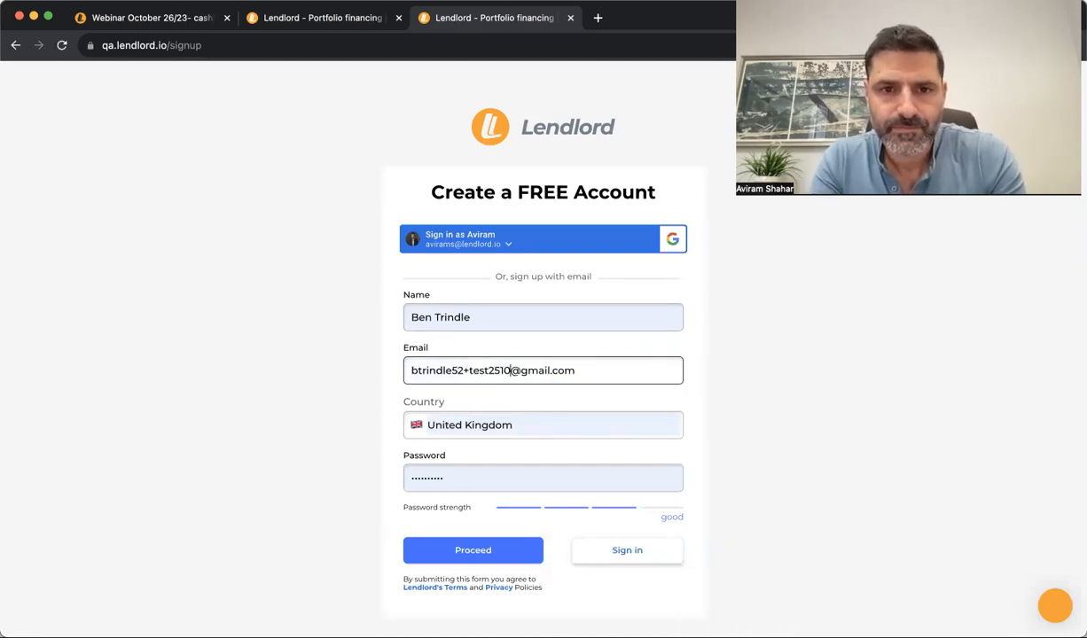
pyautogui.click(443, 553)
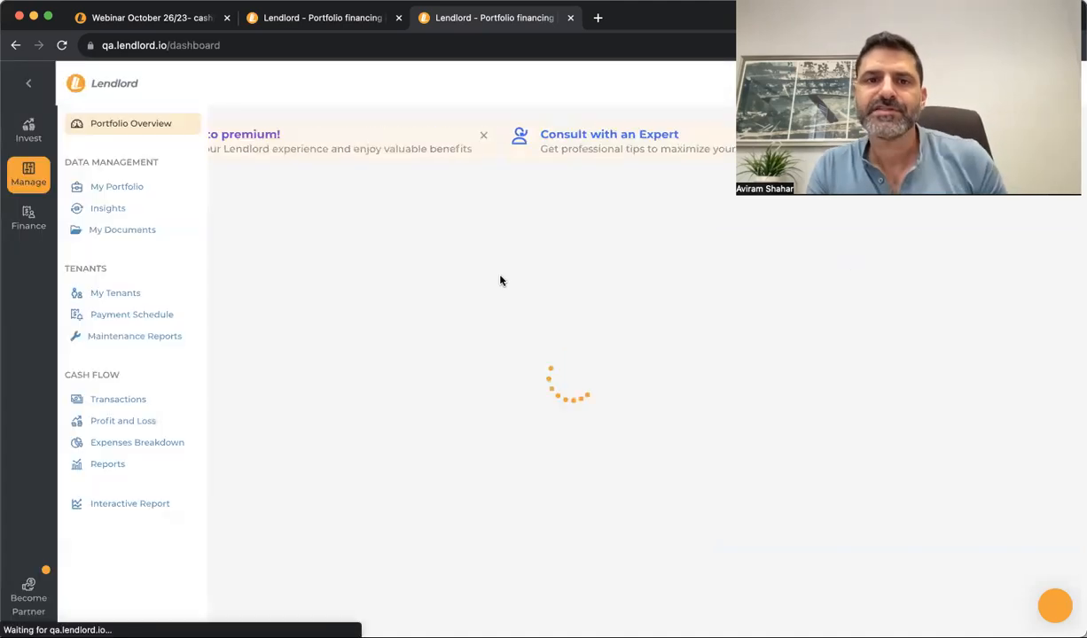
# Open My Portfolio from the sidebar to reach the Portfolio Management welcome screen
pyautogui.click(121, 187)
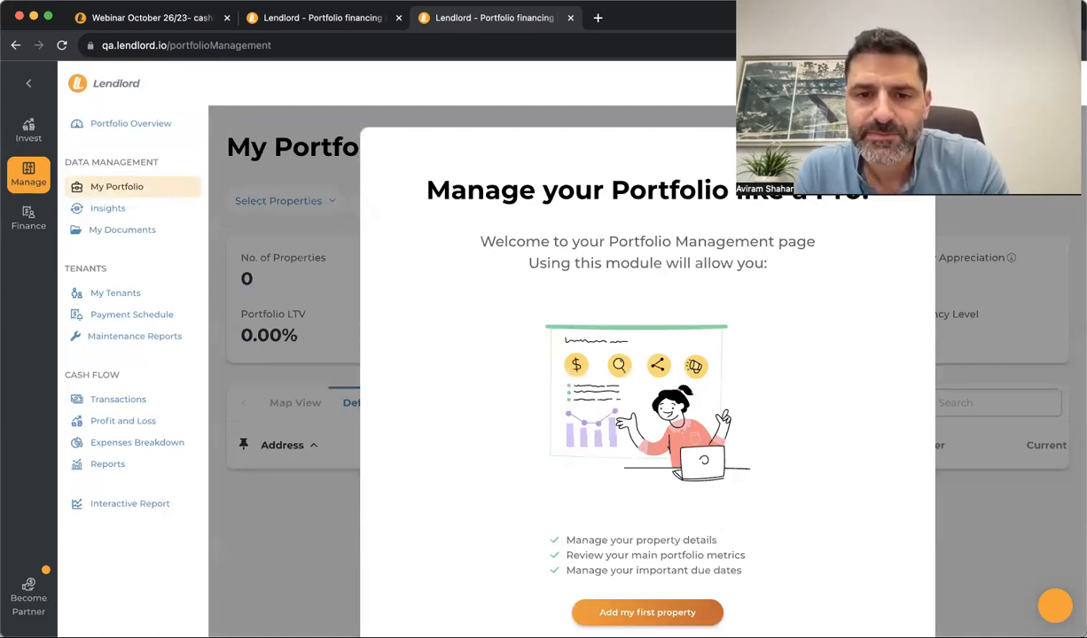
pyautogui.click(647, 613)
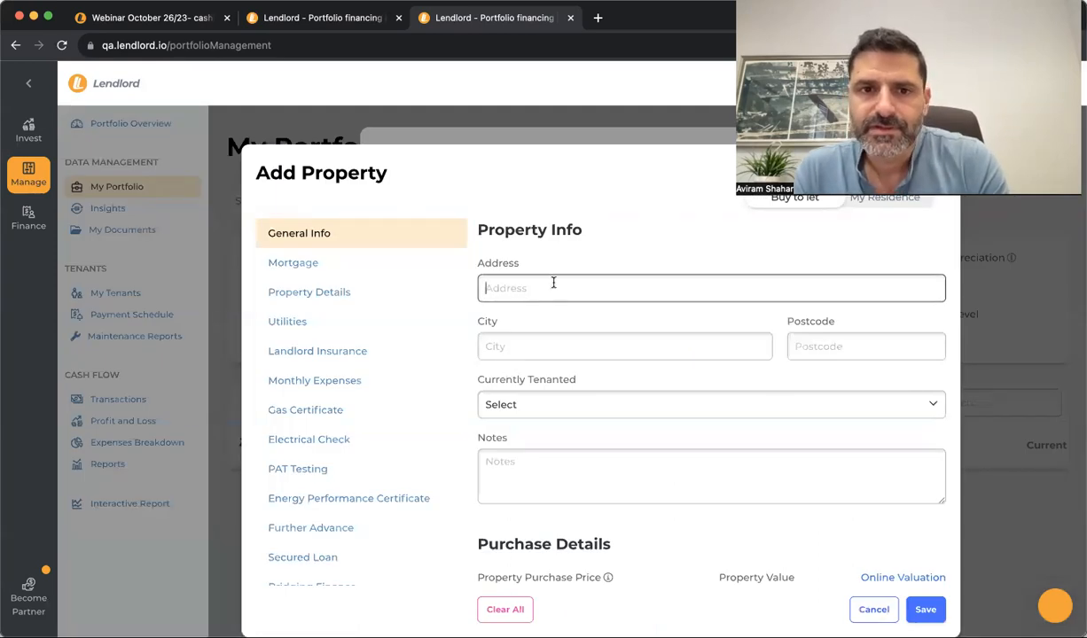
pyautogui.click(306, 271)
pyautogui.click(309, 292)
pyautogui.click(308, 322)
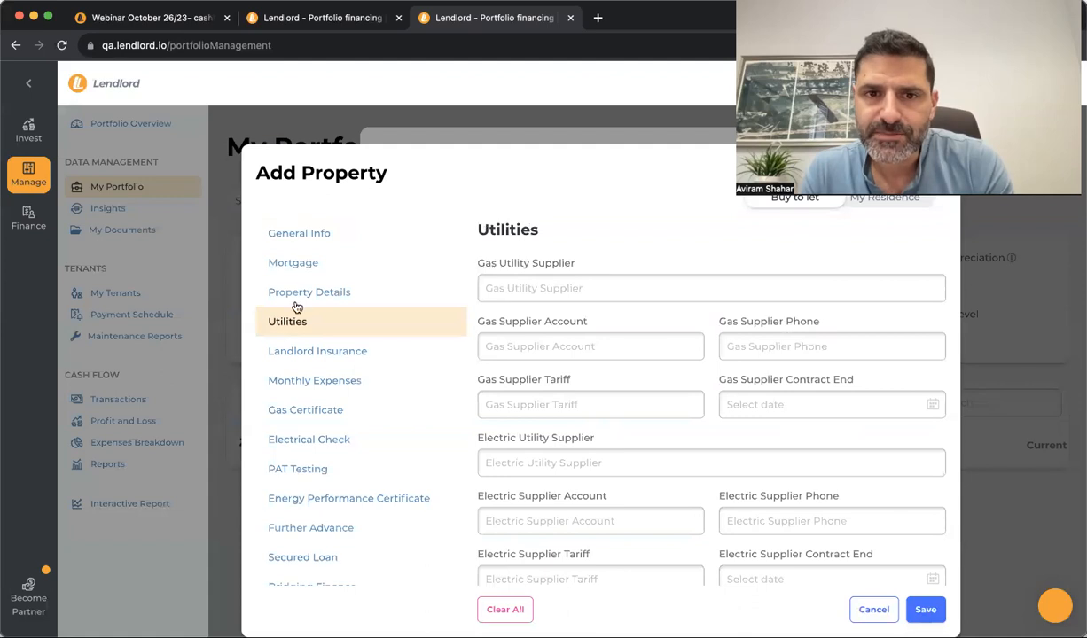
pyautogui.click(315, 353)
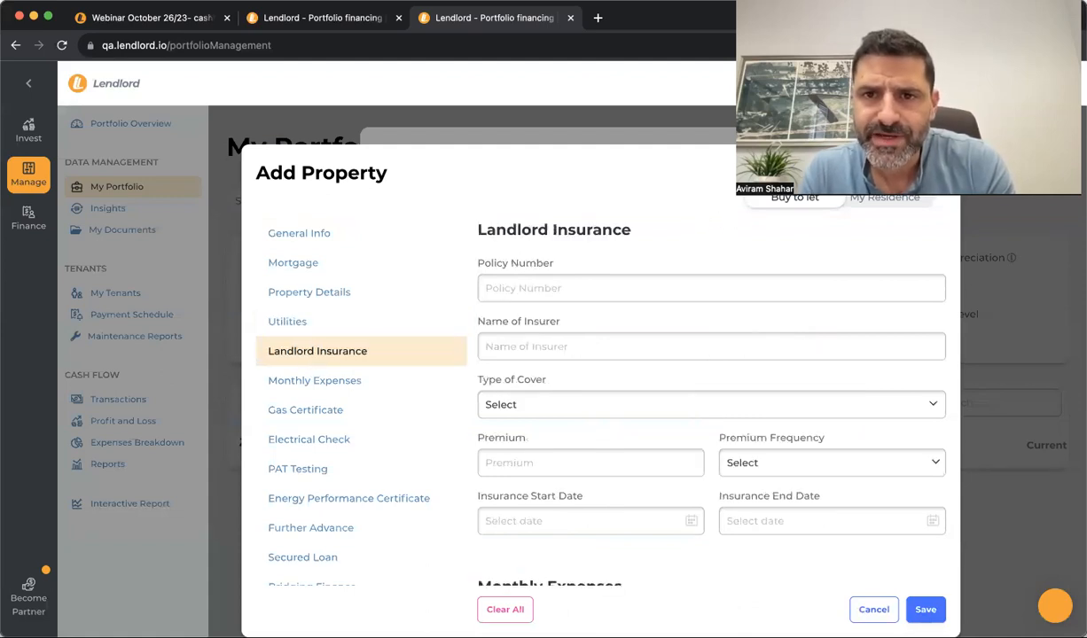
pyautogui.click(314, 381)
pyautogui.click(317, 412)
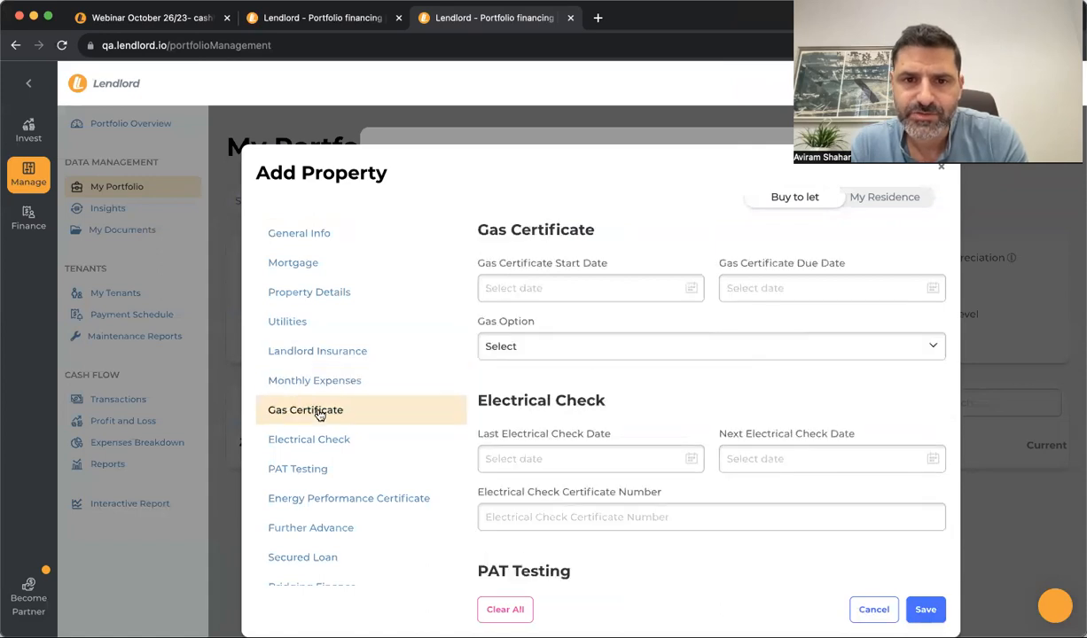
pyautogui.click(316, 439)
pyautogui.click(294, 234)
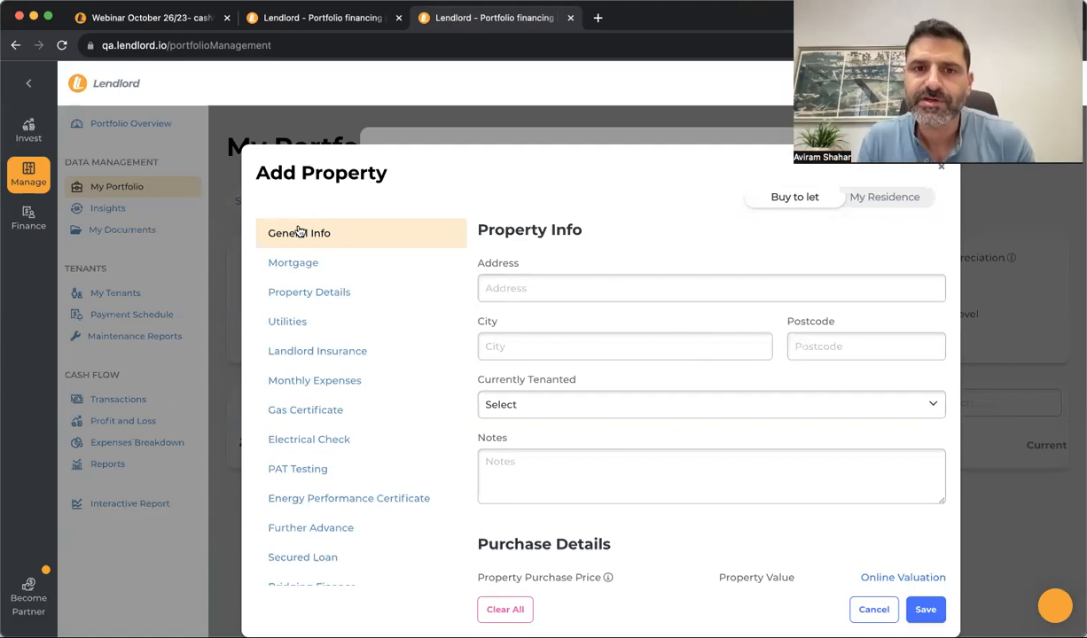
pyautogui.scroll(-1, 558, 358)
pyautogui.scroll(-3, 557, 358)
pyautogui.scroll(4, 557, 359)
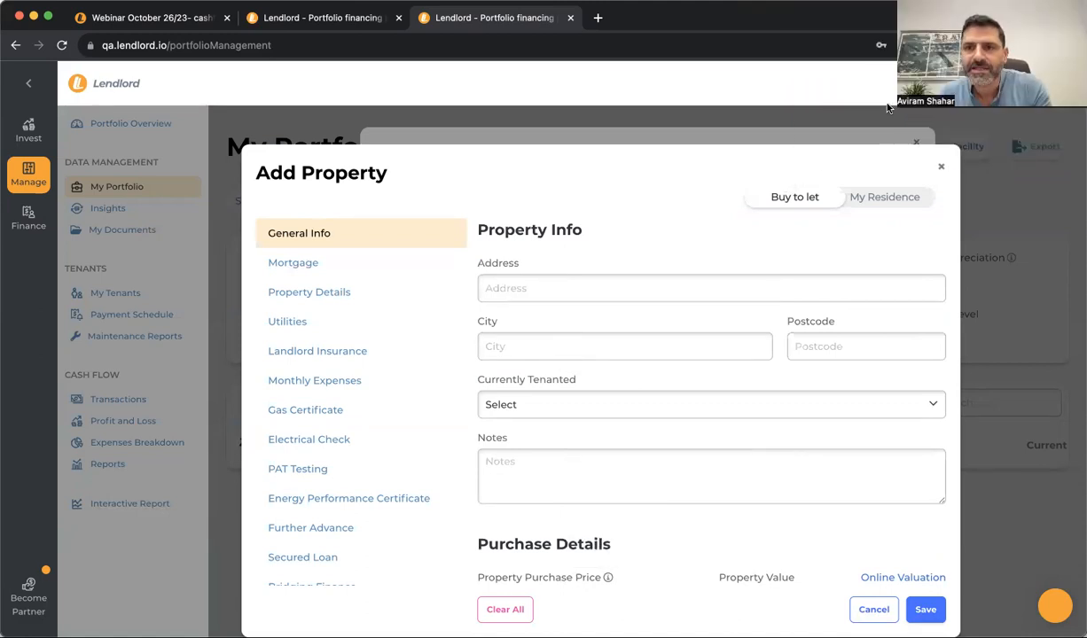
pyautogui.moveTo(882, 125); pyautogui.dragTo(853, 141)
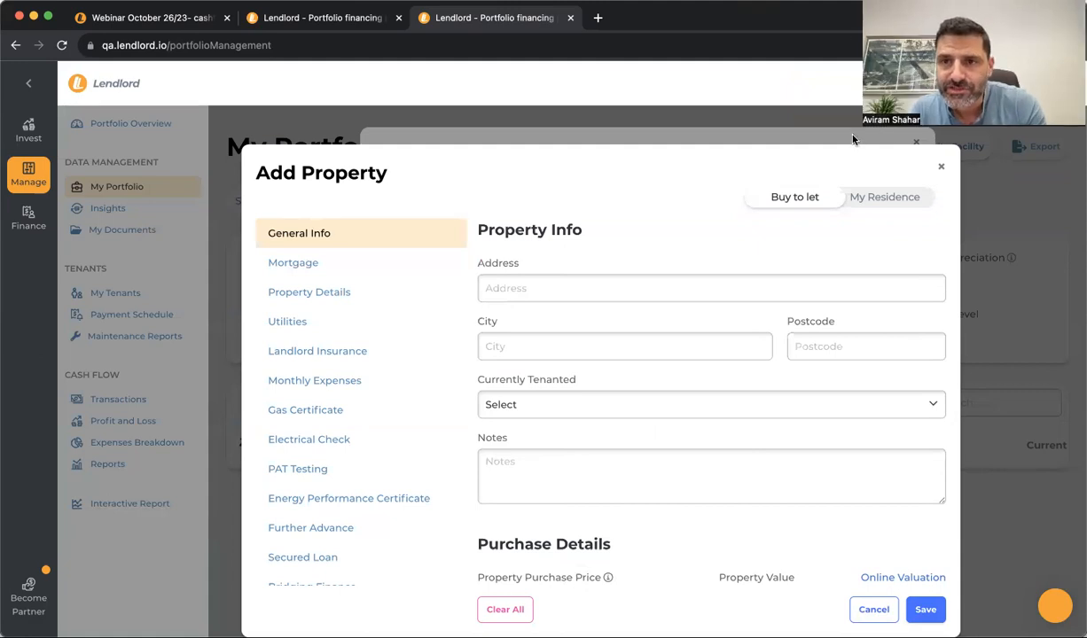
pyautogui.click(942, 169)
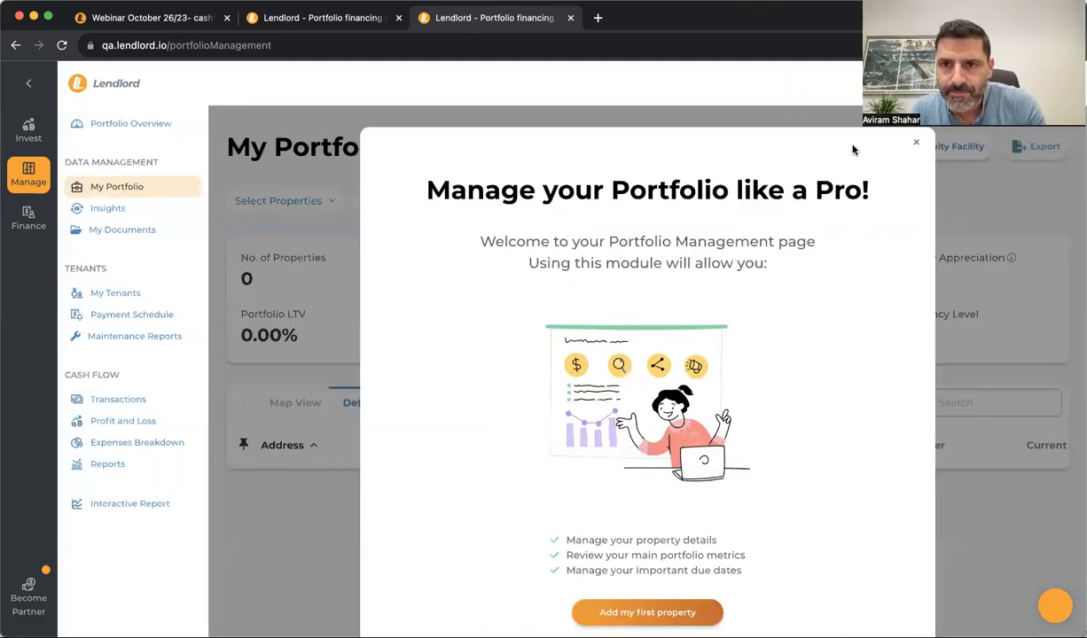
# Dismiss the welcome overview, read the Upload Portfolio CSV instructions, and close it without a file
pyautogui.click(916, 142)
pyautogui.click(629, 188)
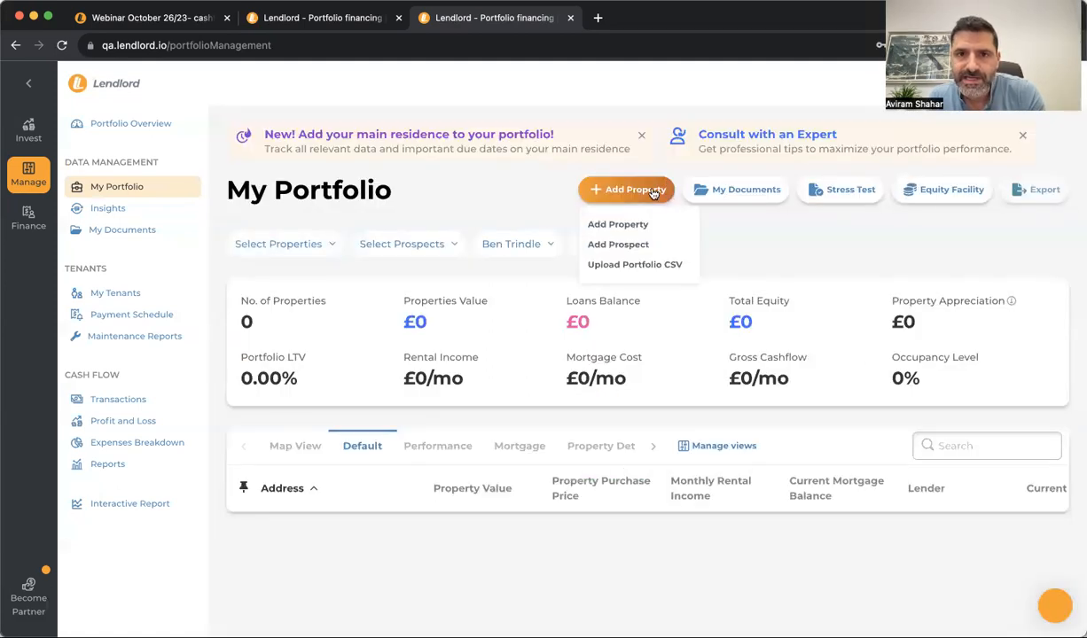
pyautogui.click(636, 265)
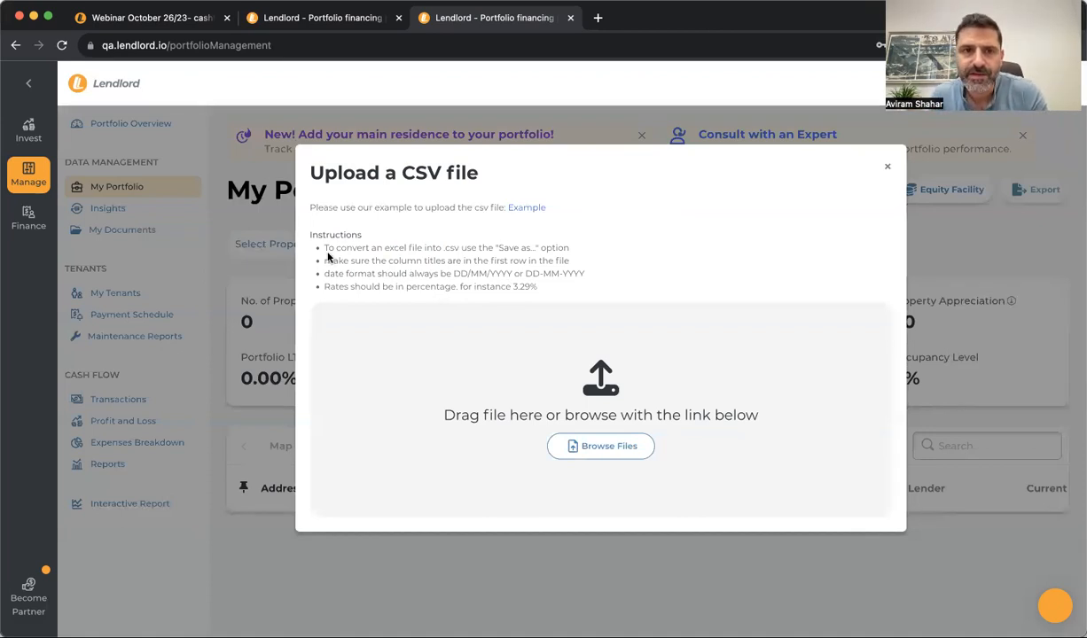
pyautogui.moveTo(323, 247); pyautogui.dragTo(501, 283)
pyautogui.click(398, 248)
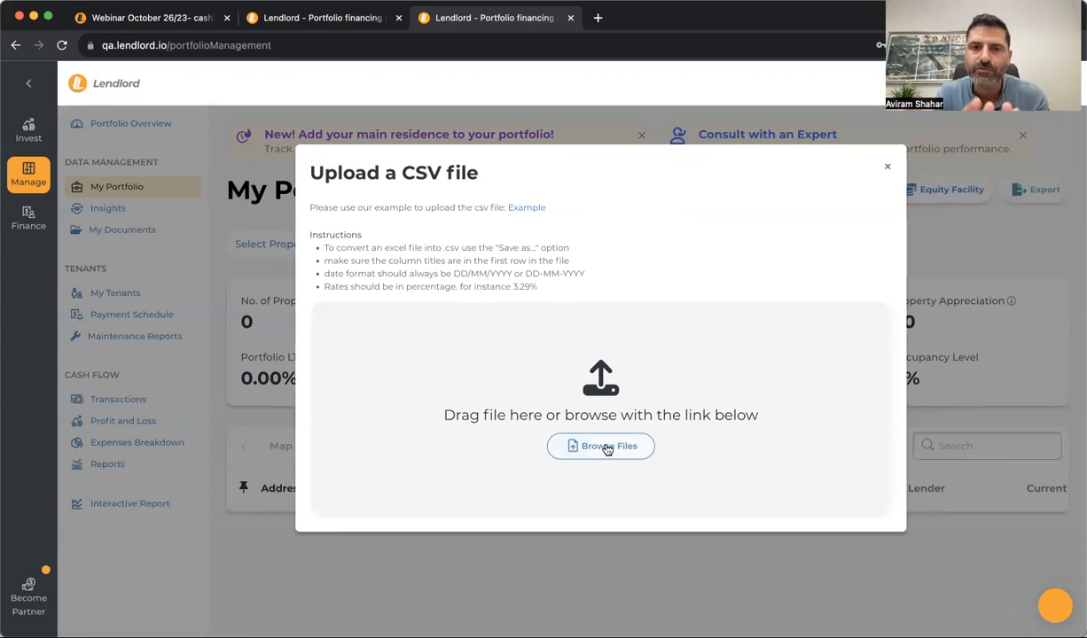
pyautogui.click(887, 171)
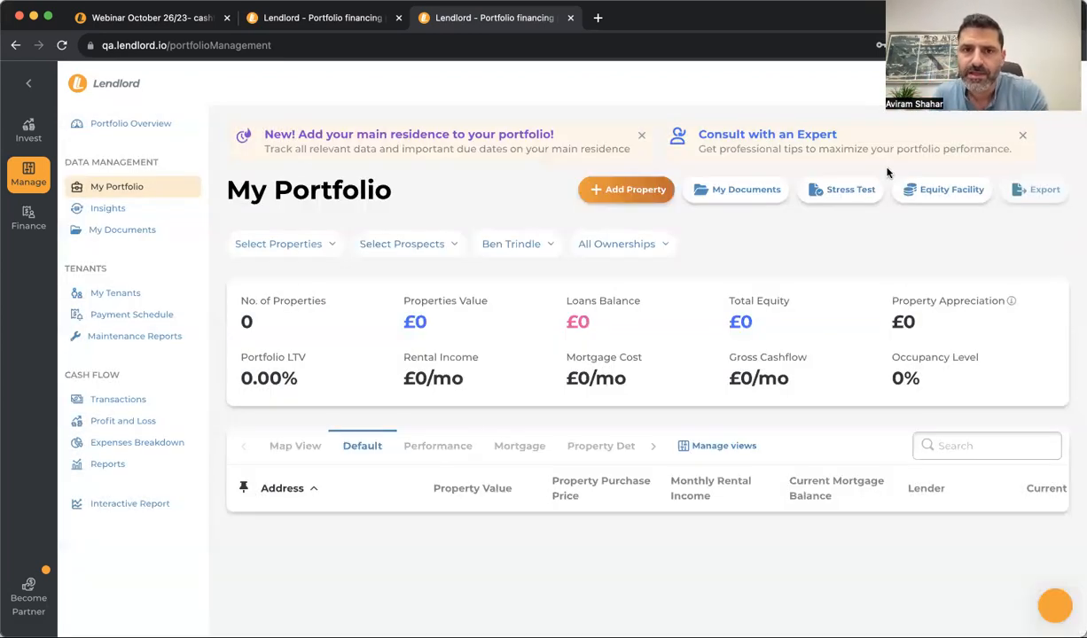
# Start a new property from the suggested '123' address and mark it currently tenanted
pyautogui.click(624, 192)
pyautogui.click(620, 224)
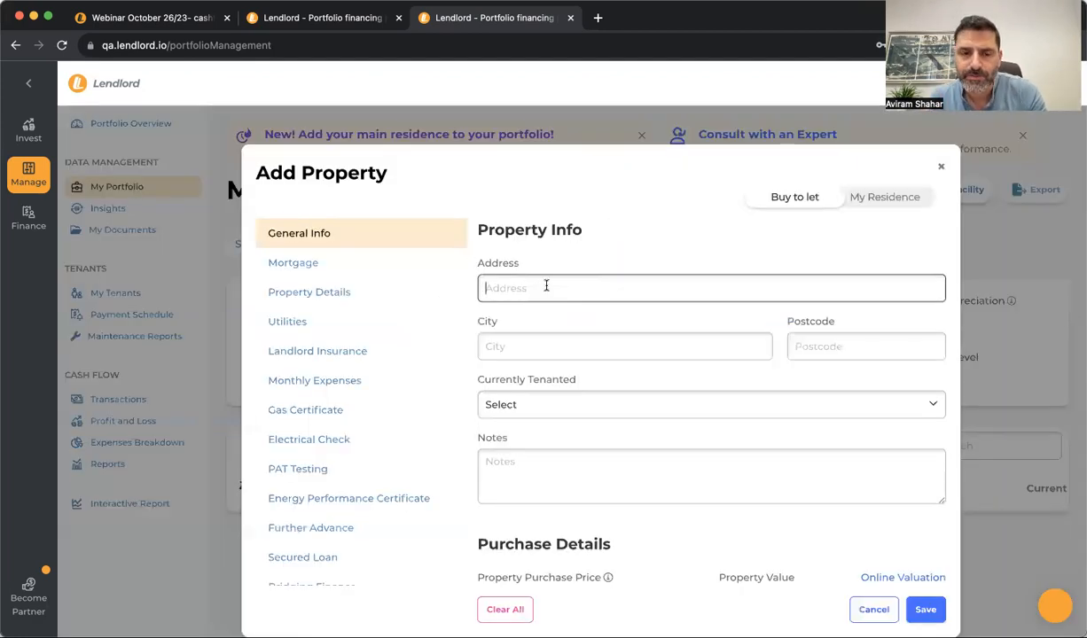
pyautogui.write('123')
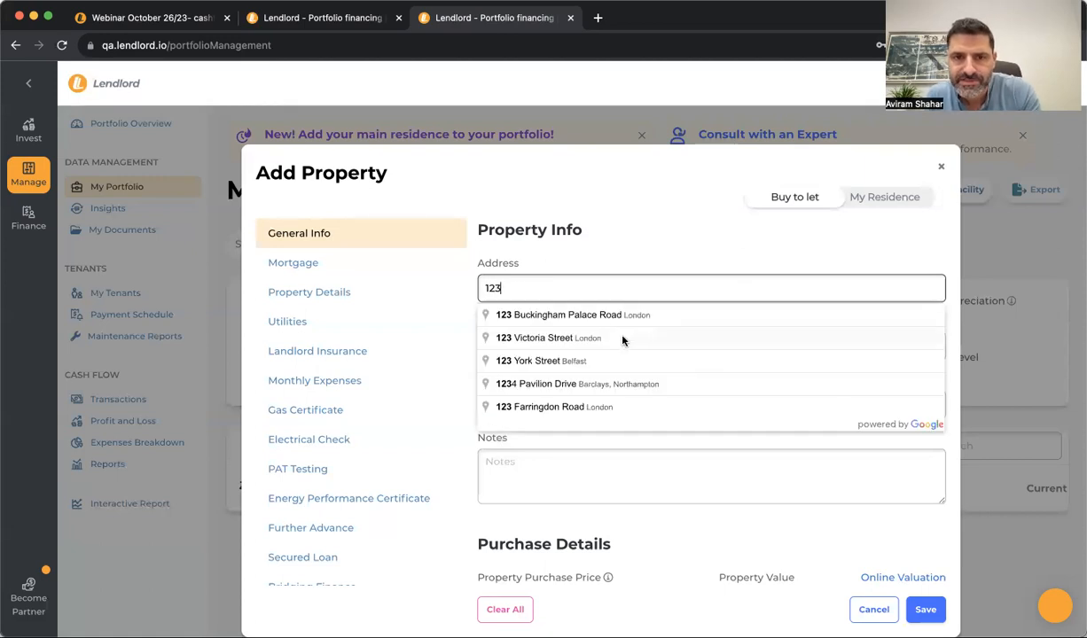
pyautogui.click(622, 338)
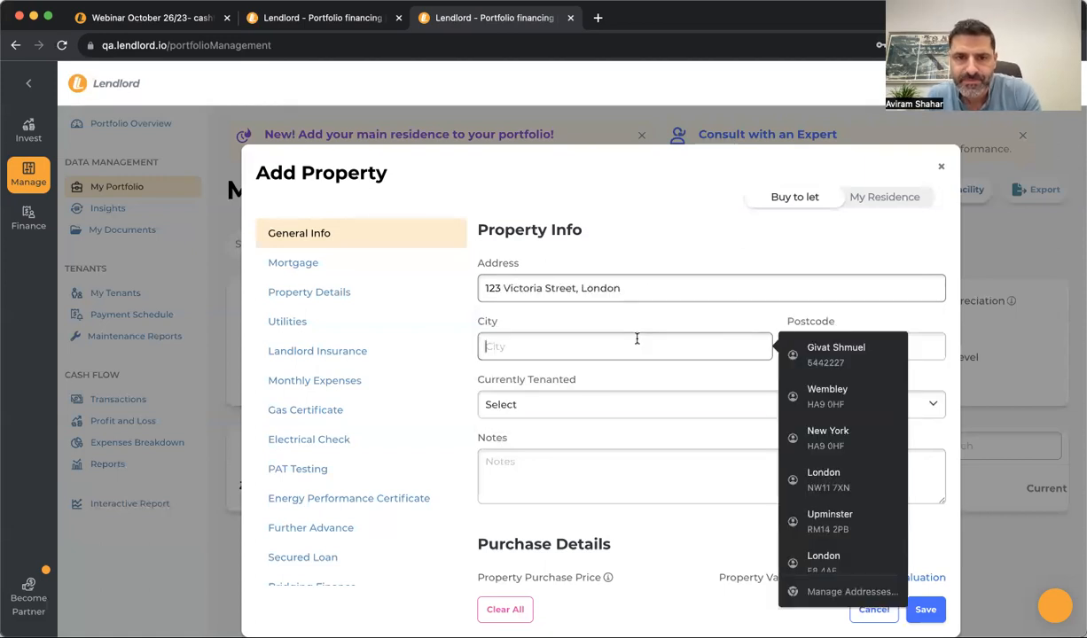
pyautogui.click(446, 362)
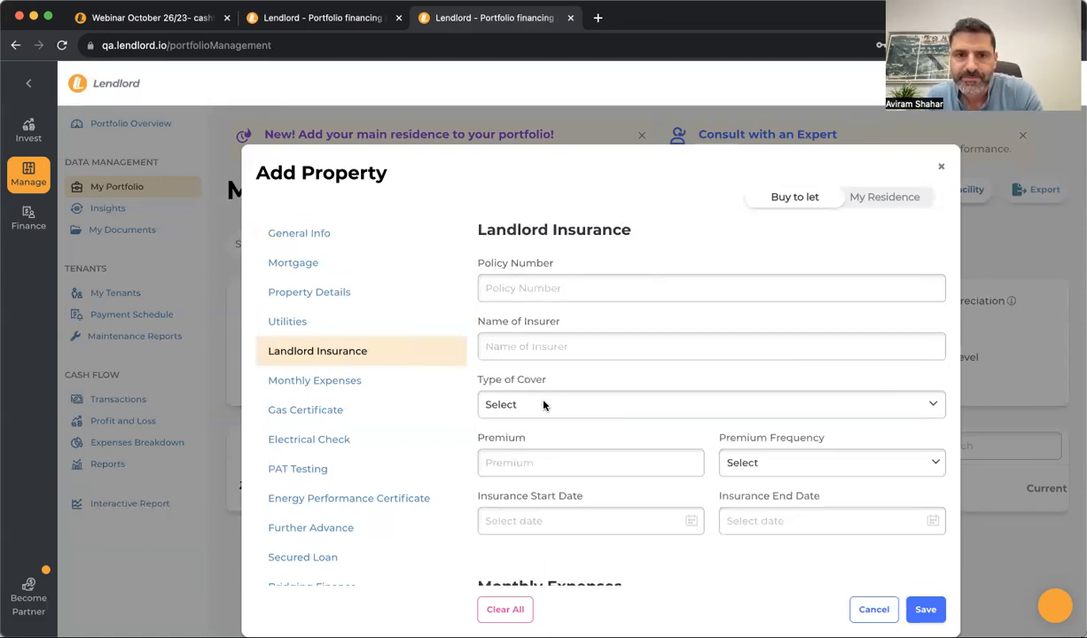
pyautogui.click(390, 235)
pyautogui.click(615, 404)
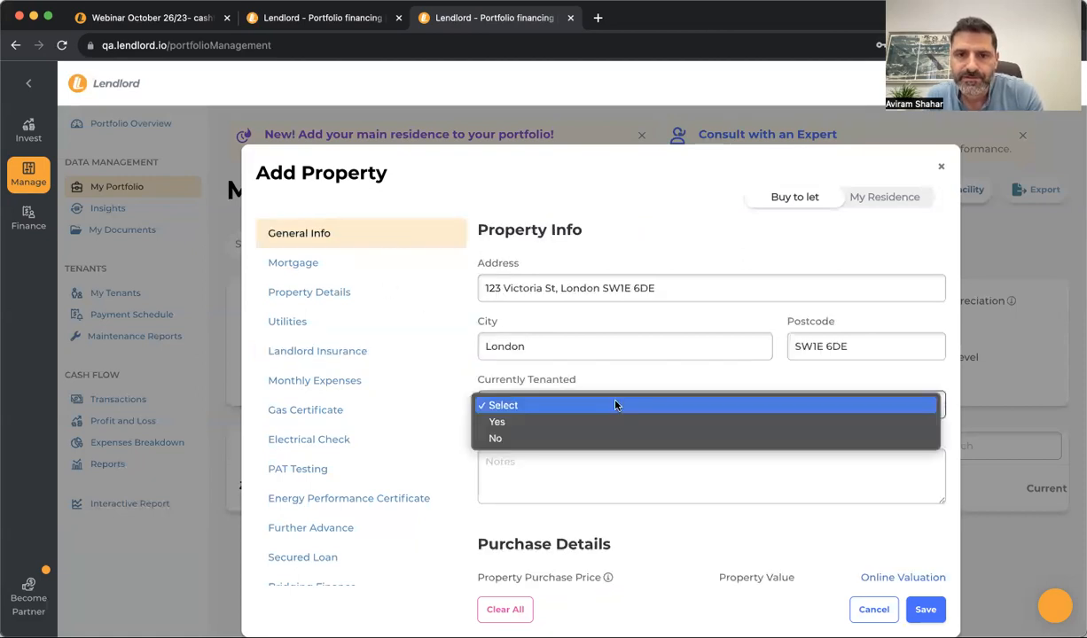
pyautogui.click(550, 422)
# Set the purchase price to £450,000 and the property value to £470,000
pyautogui.scroll(-3, 521, 447)
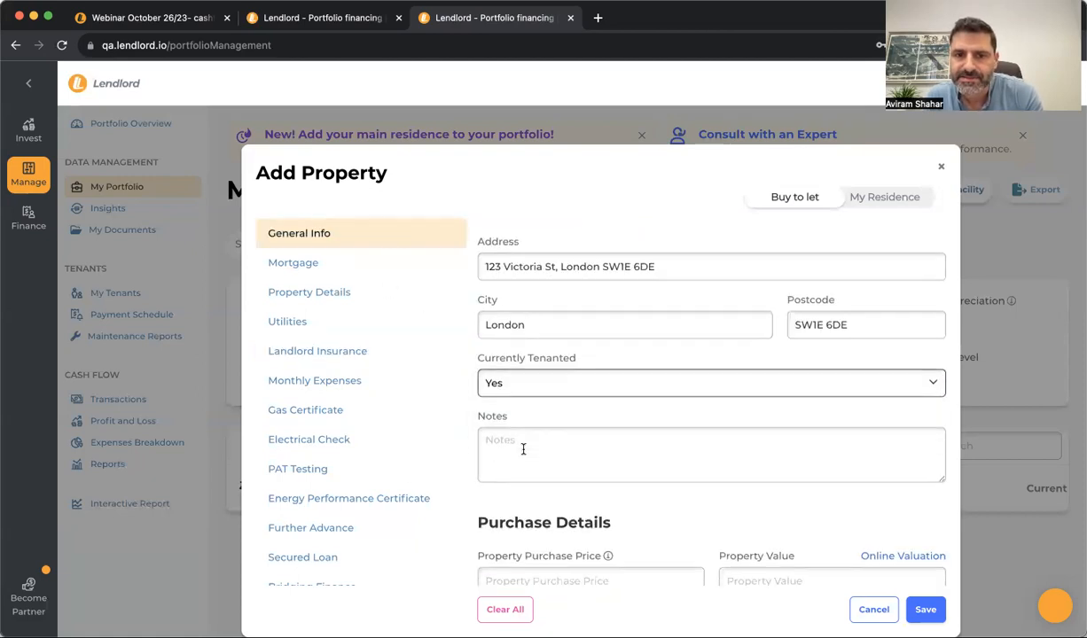
pyautogui.click(493, 347)
pyautogui.scroll(-3, 483, 432)
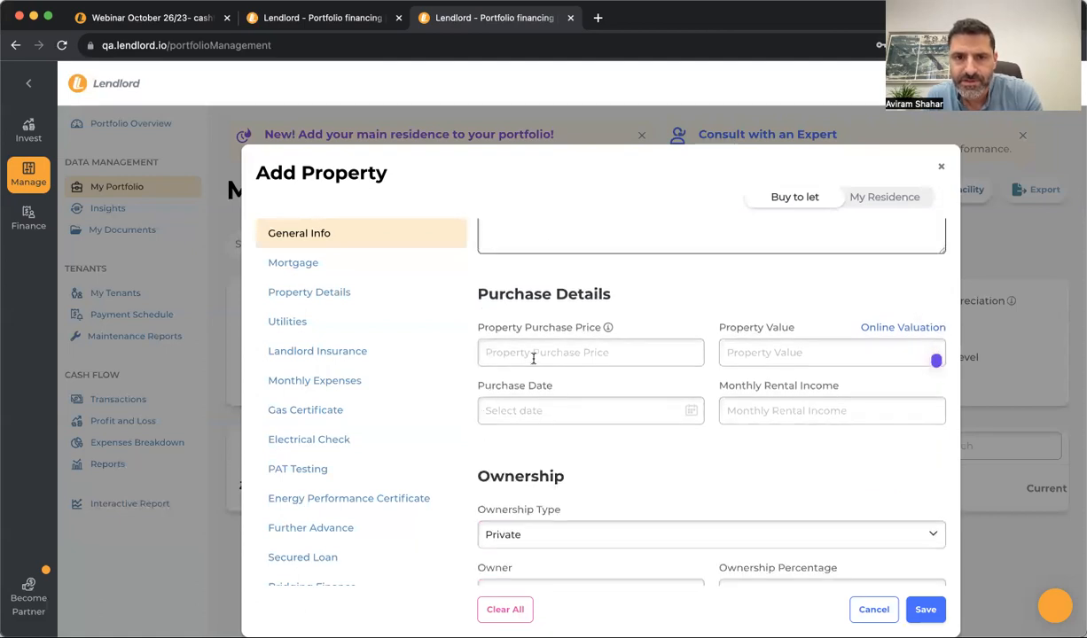
pyautogui.click(537, 351)
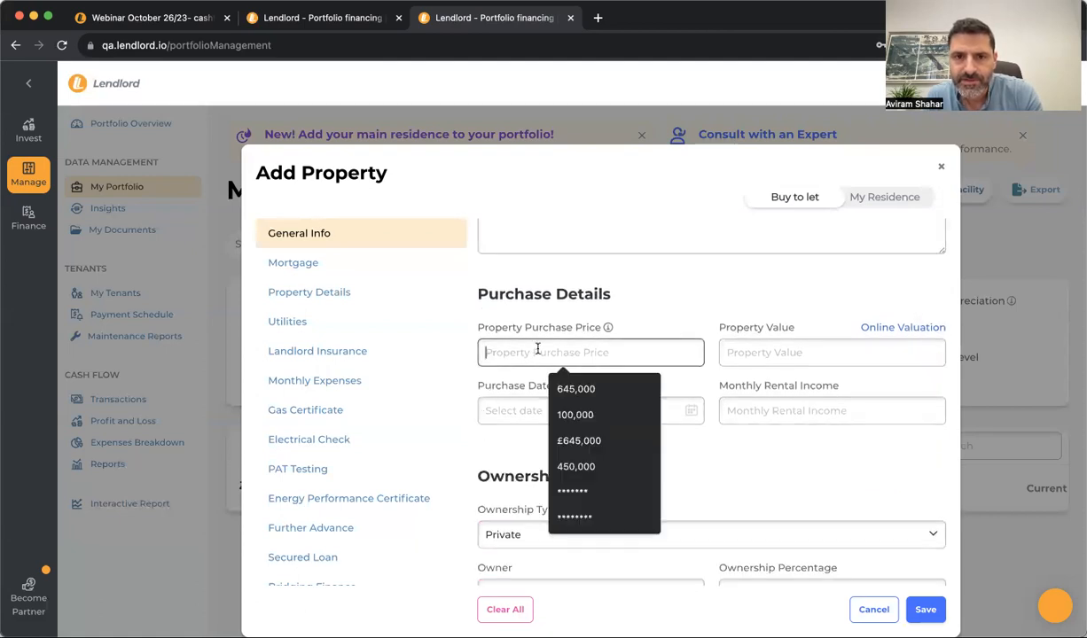
pyautogui.click(576, 470)
pyautogui.click(769, 351)
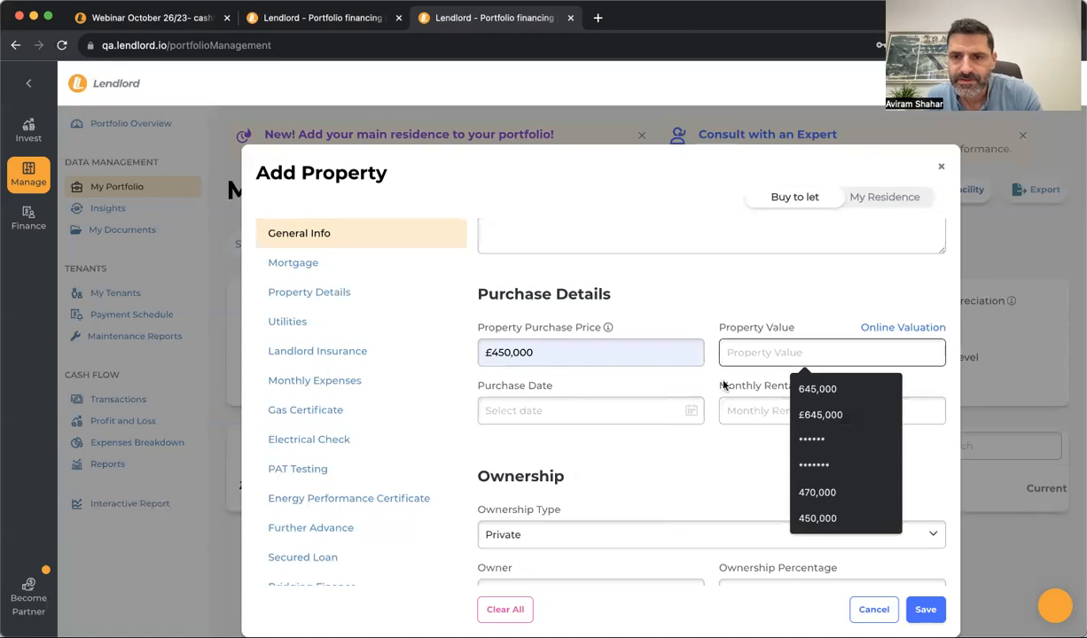
pyautogui.click(785, 490)
# Set the purchase date to 01/01/2023 and the monthly rental income to £2,310
pyautogui.click(600, 412)
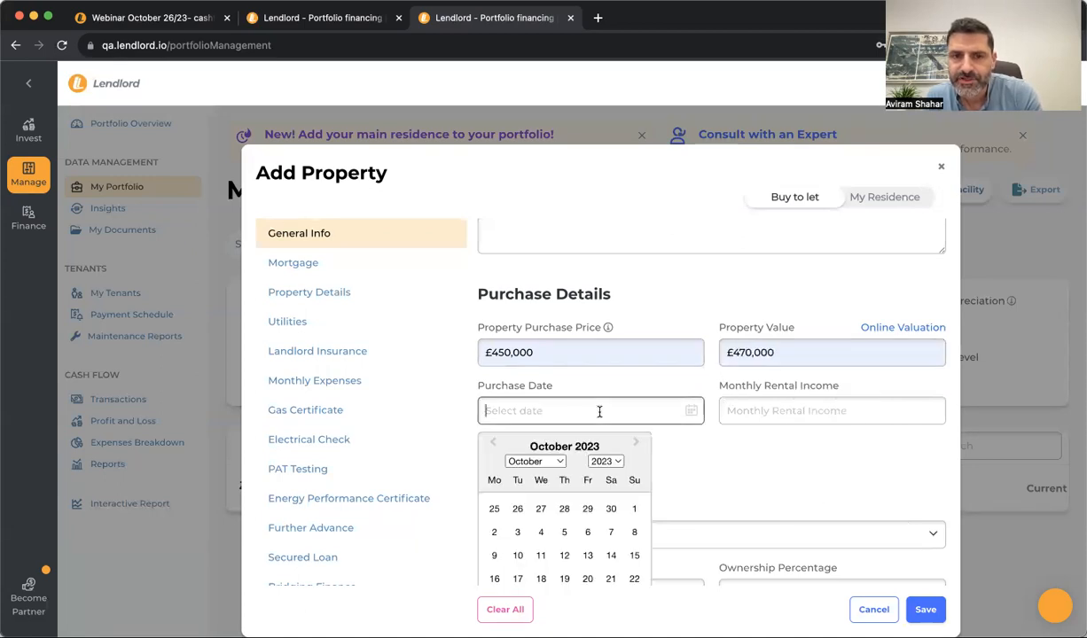
pyautogui.click(544, 462)
pyautogui.click(523, 313)
pyautogui.click(636, 509)
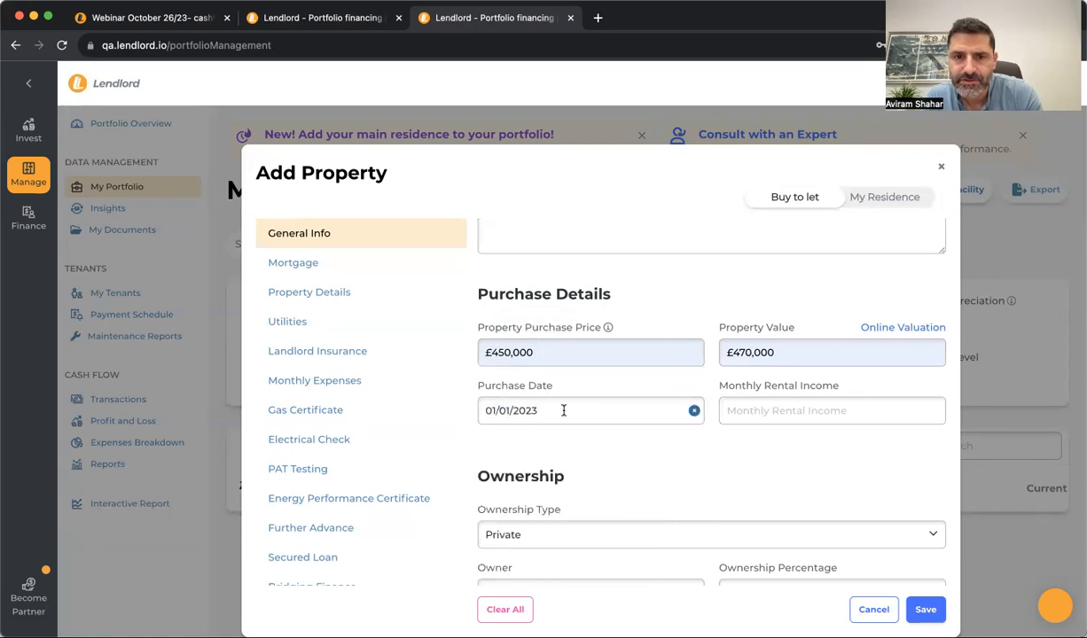
pyautogui.click(814, 412)
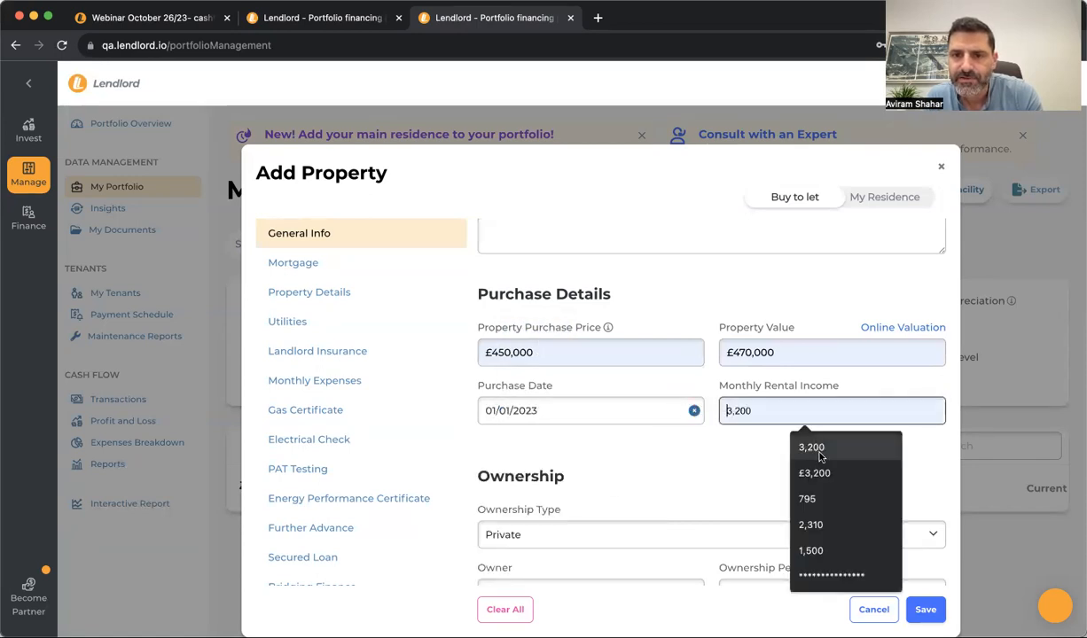
pyautogui.click(810, 525)
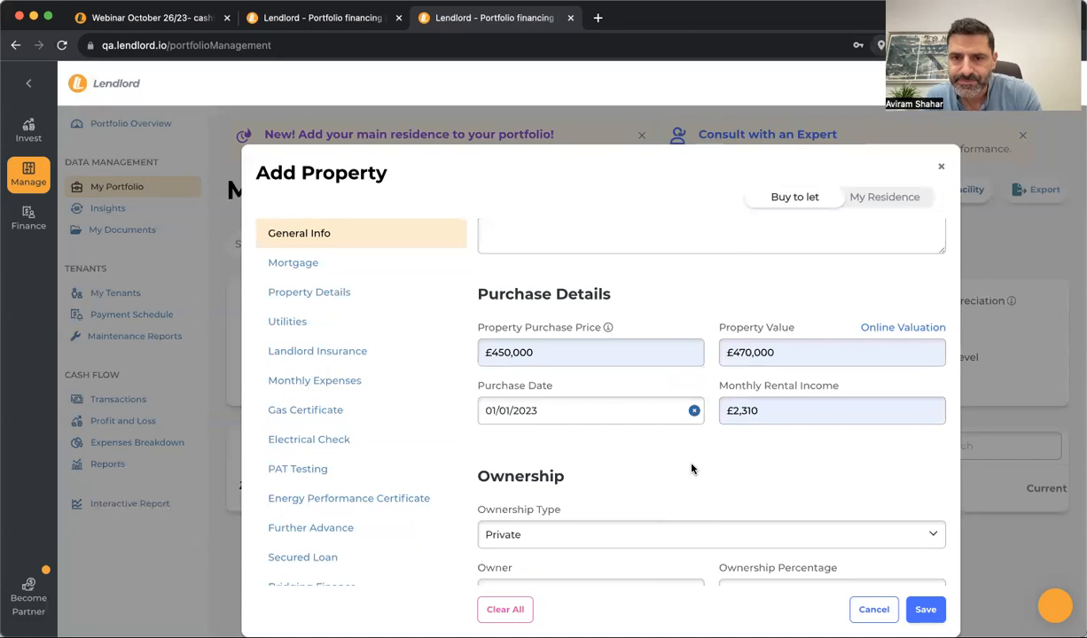
pyautogui.scroll(-3, 693, 469)
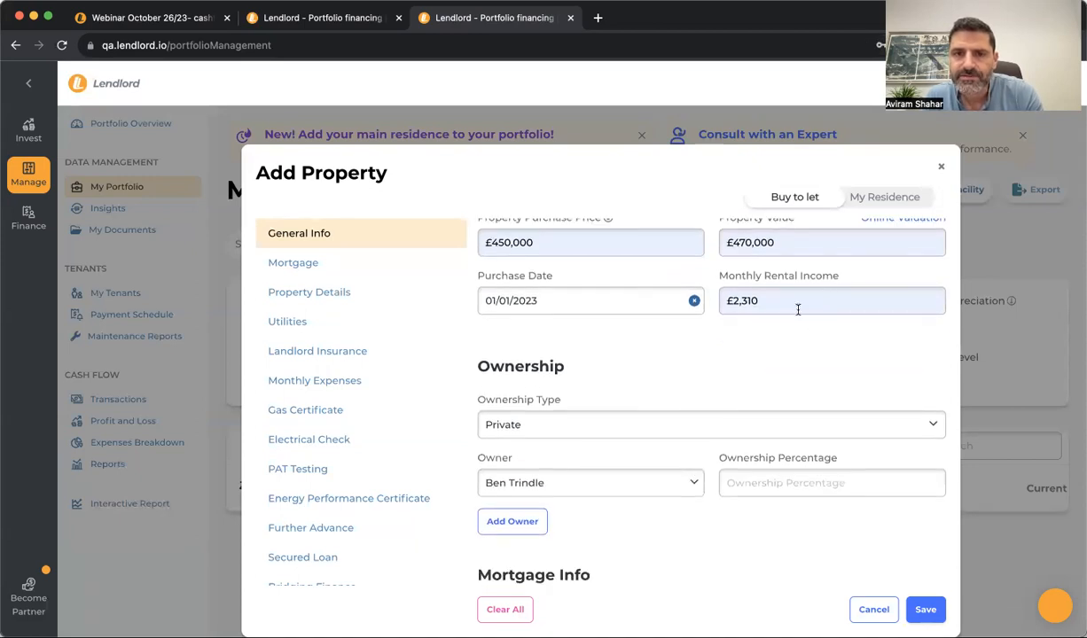
# Keep ownership type Private and give the first owner a 50% share
pyautogui.scroll(-3, 753, 337)
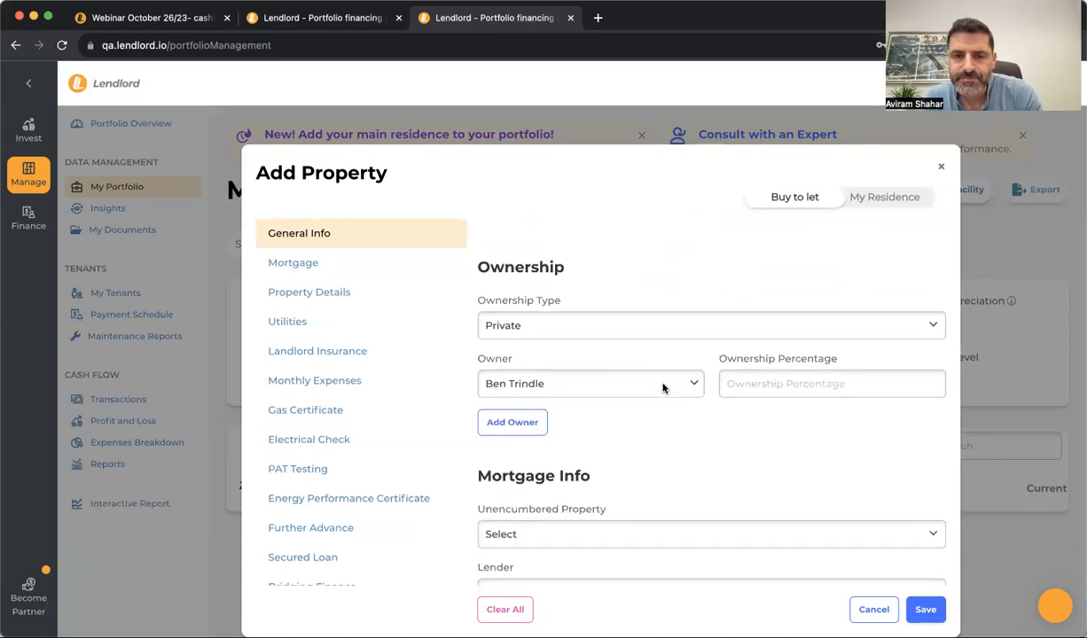
pyautogui.click(590, 325)
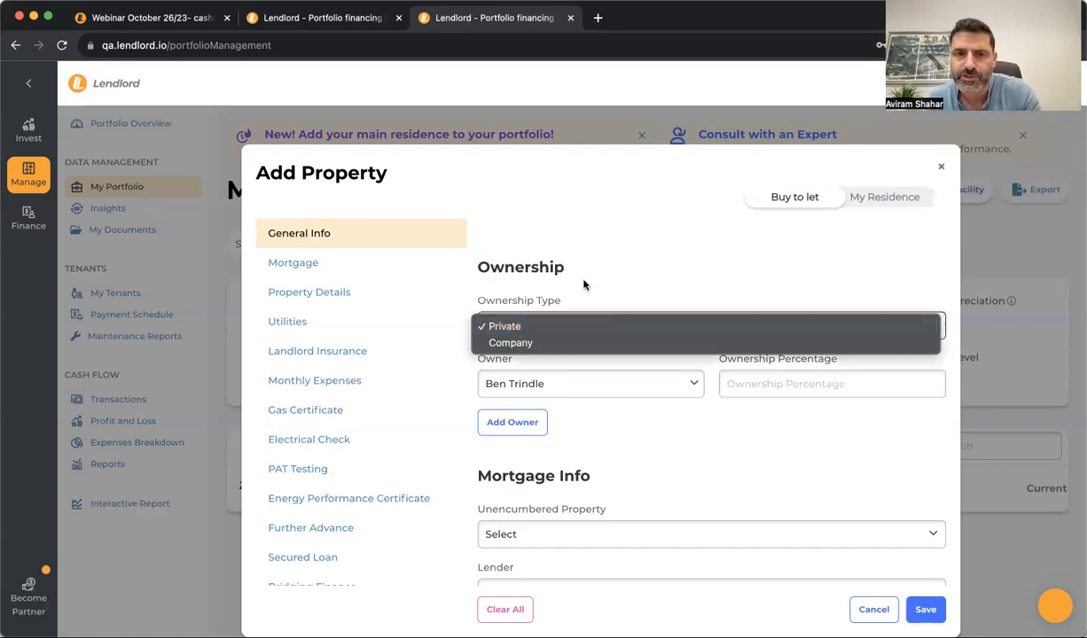
pyautogui.click(568, 326)
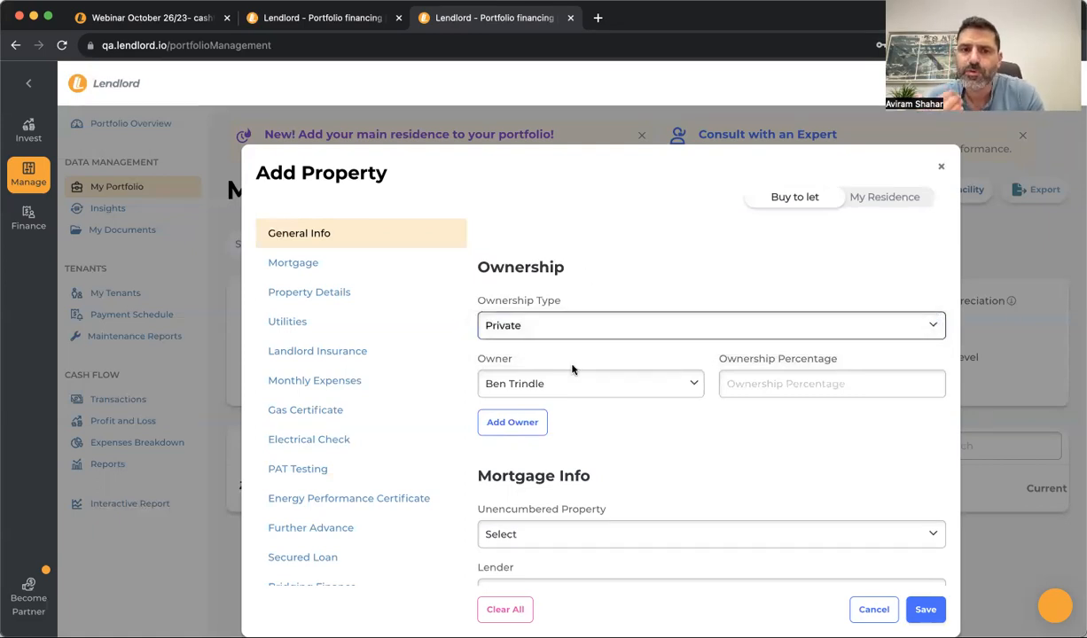
pyautogui.click(752, 386)
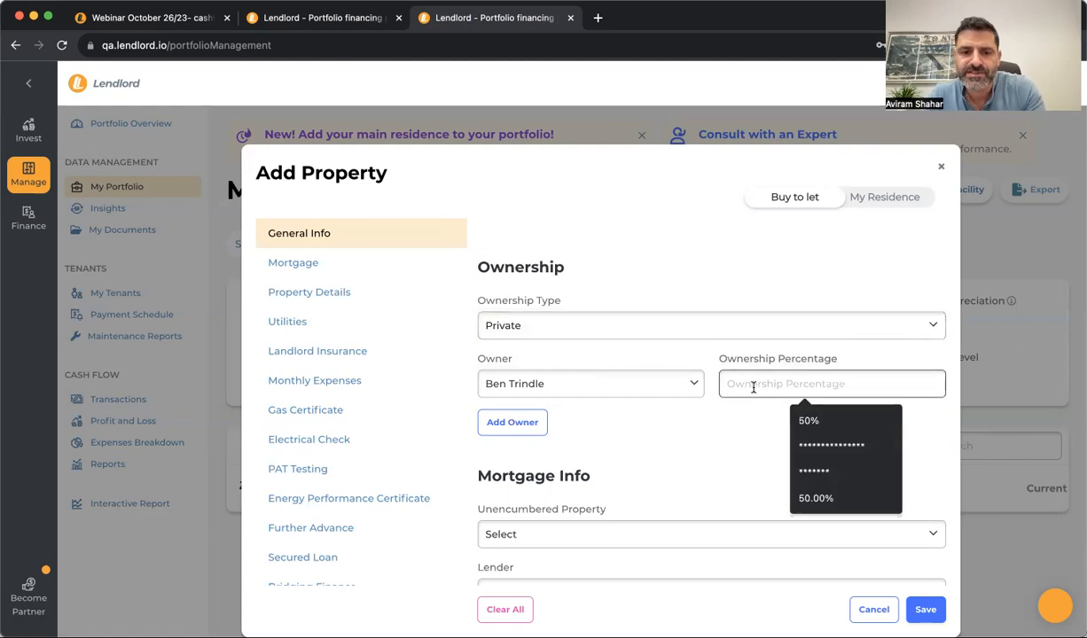
pyautogui.write('50%')
# Add a newly created second owner by first name with a 50% share
pyautogui.click(532, 418)
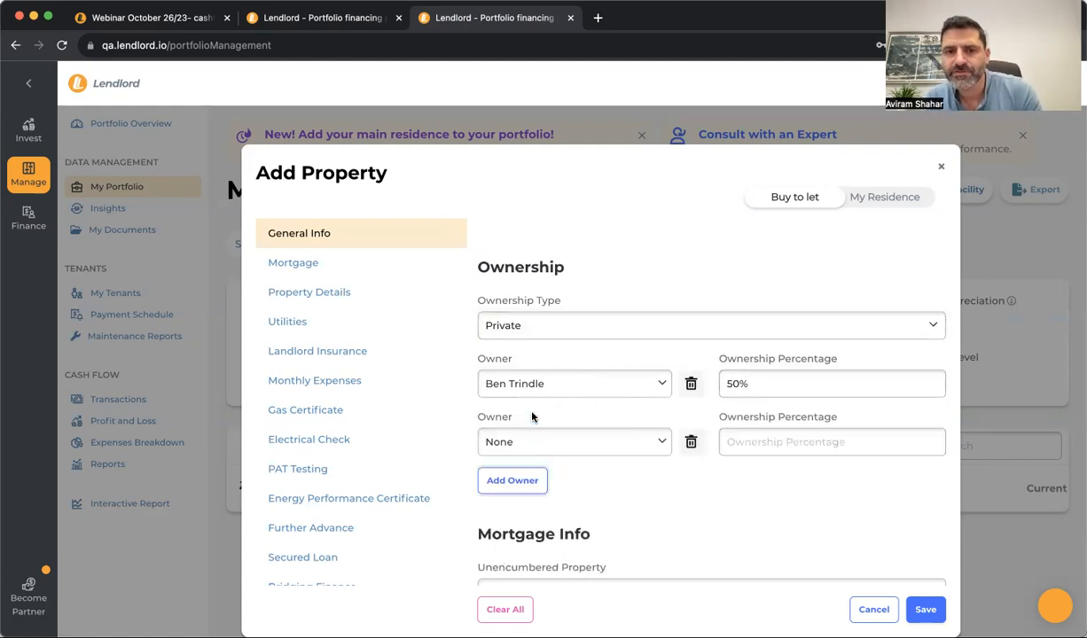
pyautogui.click(527, 441)
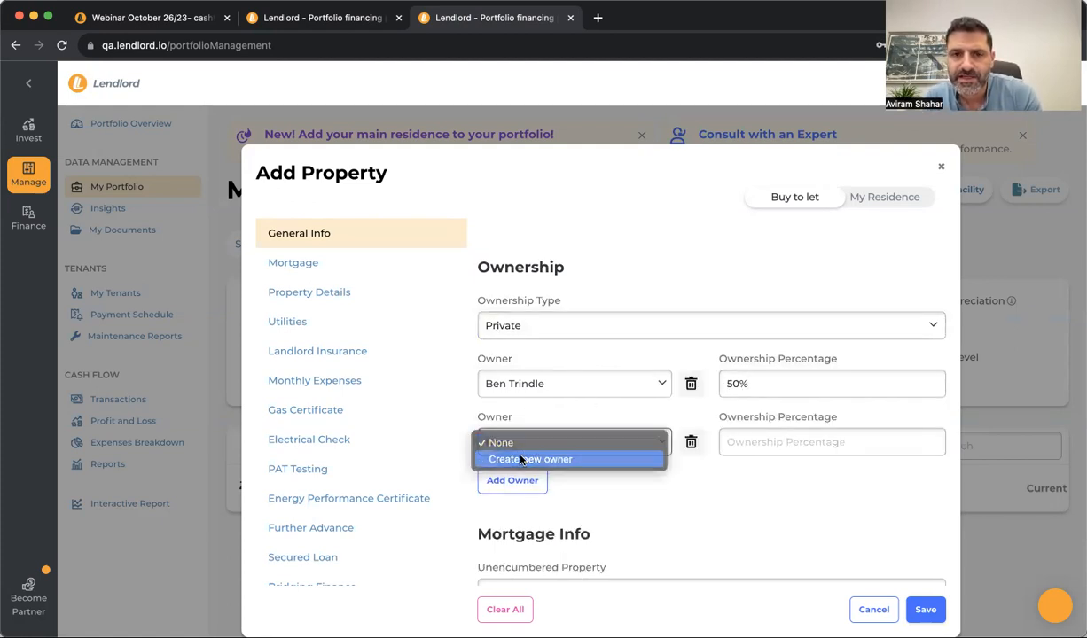
pyautogui.click(523, 460)
pyautogui.click(496, 240)
pyautogui.write('Kate')
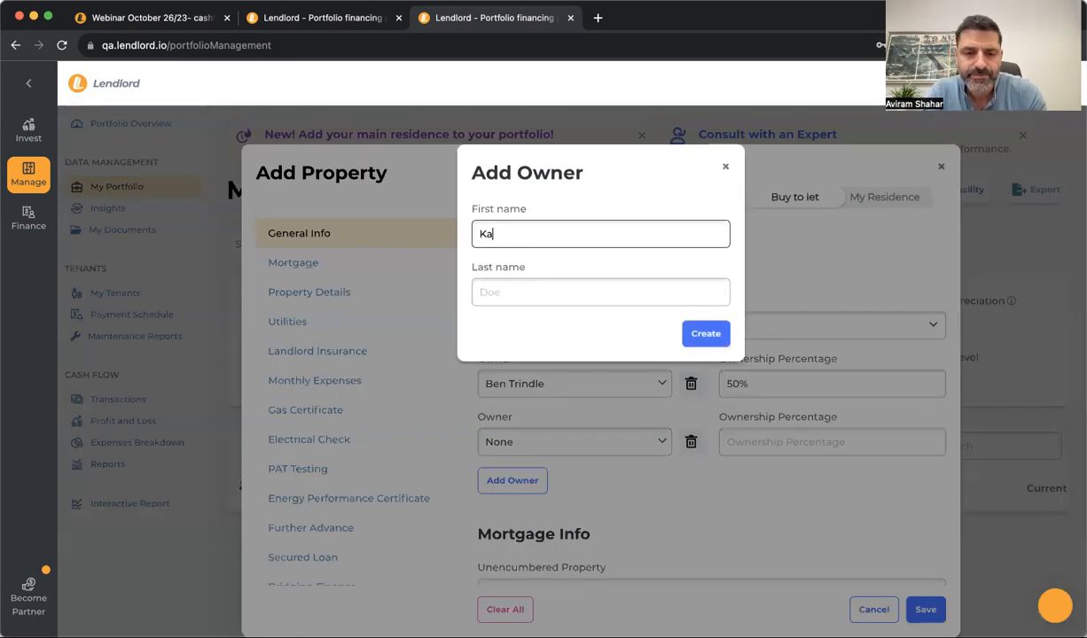
pyautogui.click(684, 339)
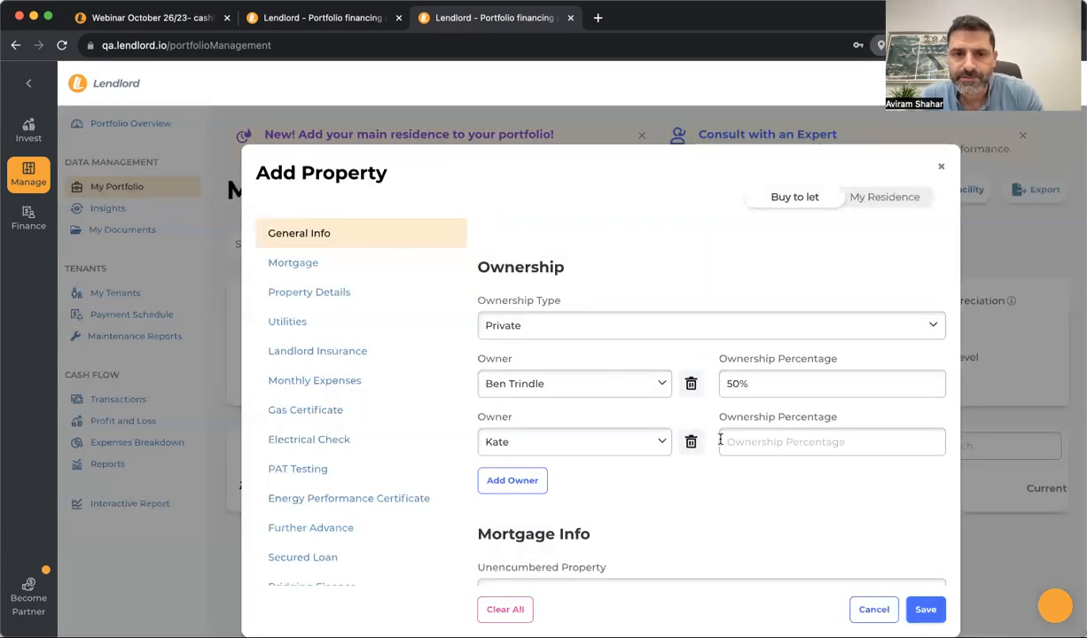
pyautogui.click(776, 441)
pyautogui.write('50%')
pyautogui.click(744, 512)
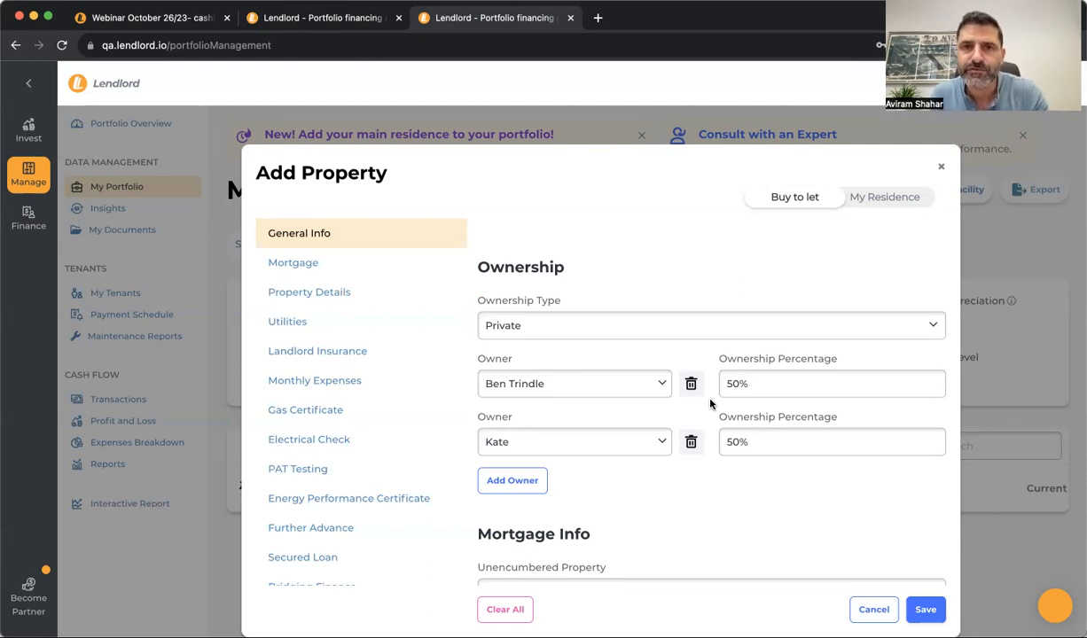
pyautogui.scroll(-2, 709, 404)
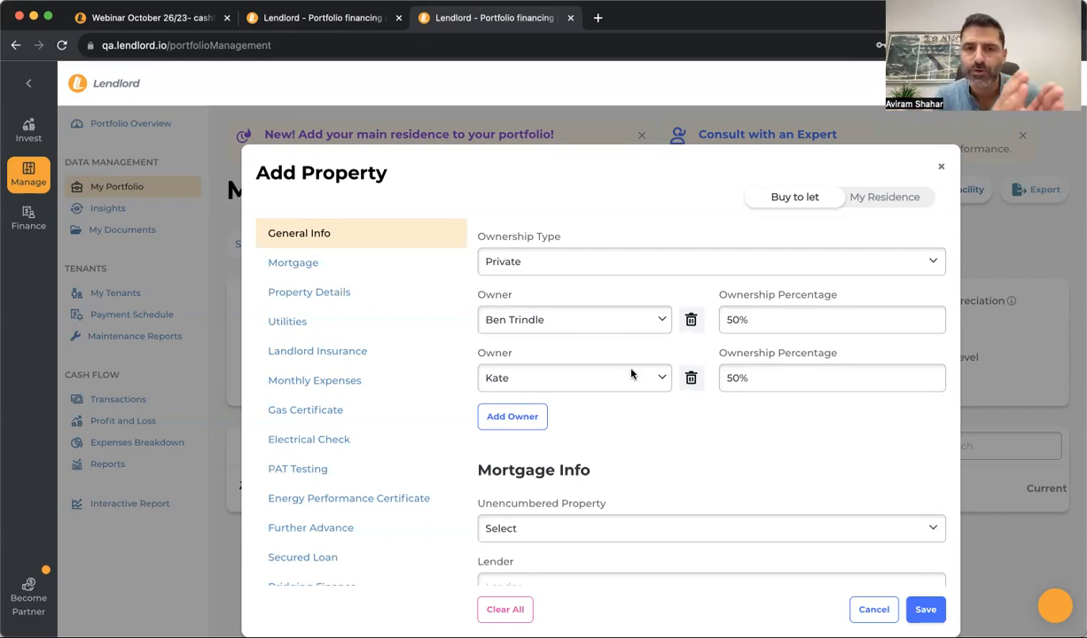
# Mark the property as not unencumbered with Barclays Bank as mortgage lender
pyautogui.scroll(-3, 631, 375)
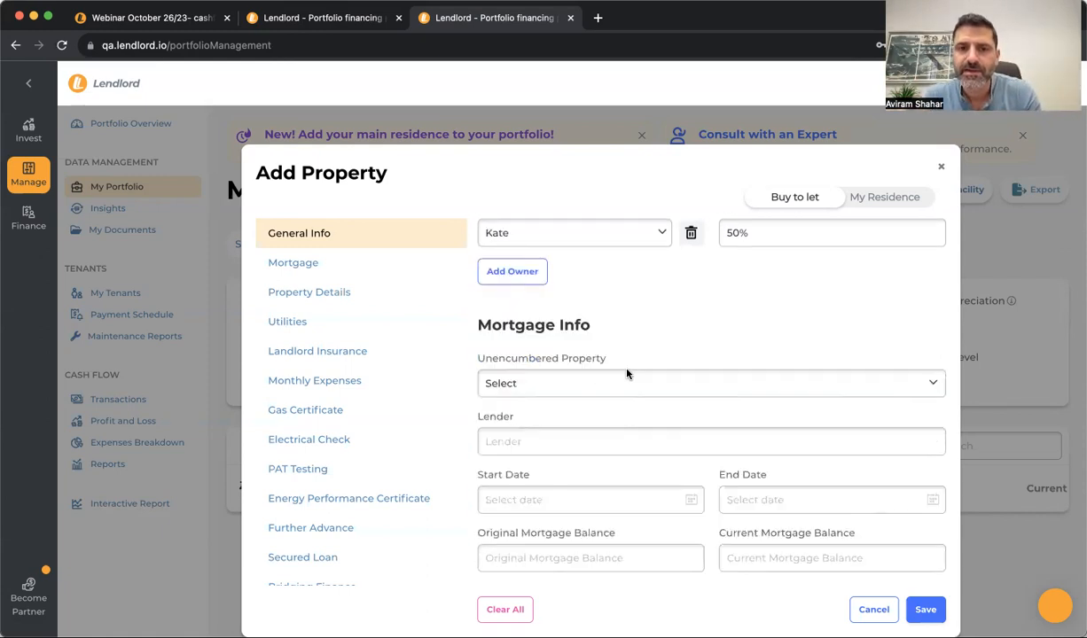
pyautogui.click(592, 383)
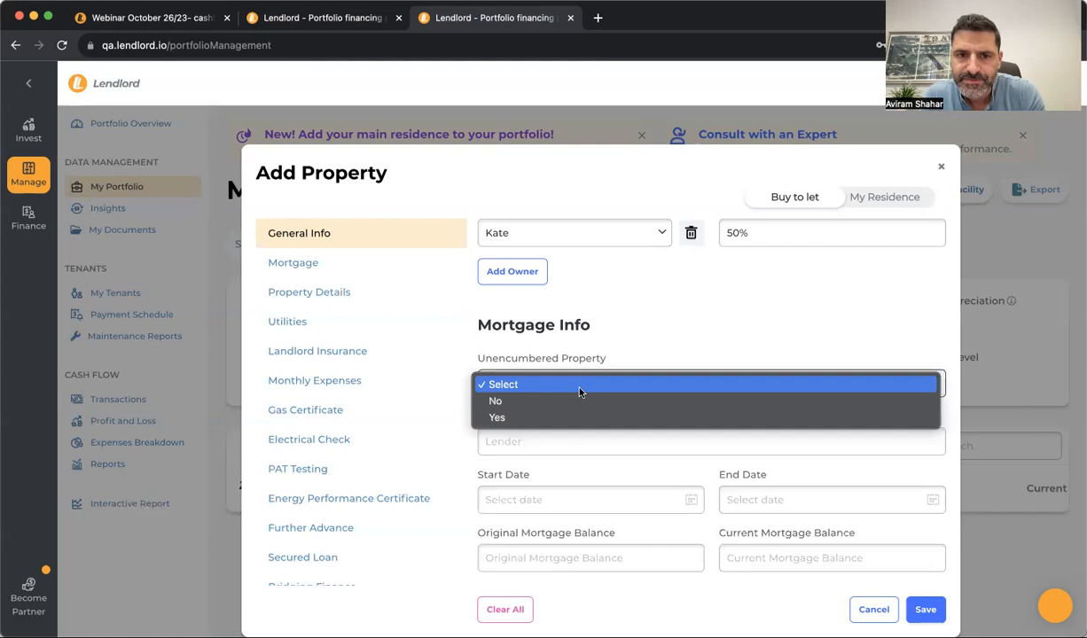
pyautogui.click(568, 408)
pyautogui.click(554, 440)
pyautogui.write('bar')
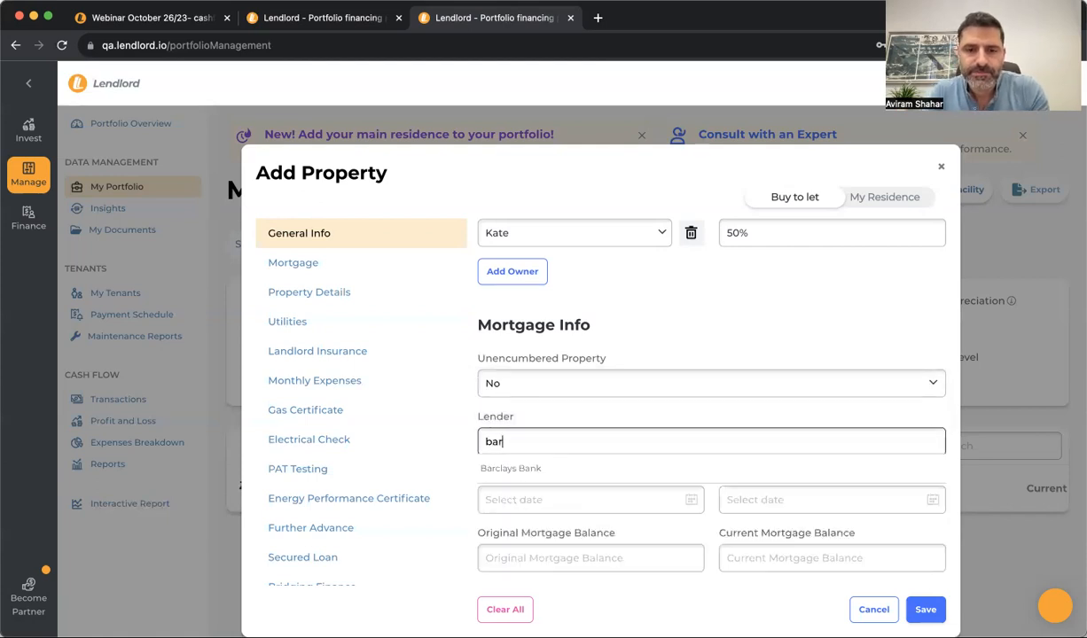
pyautogui.click(564, 463)
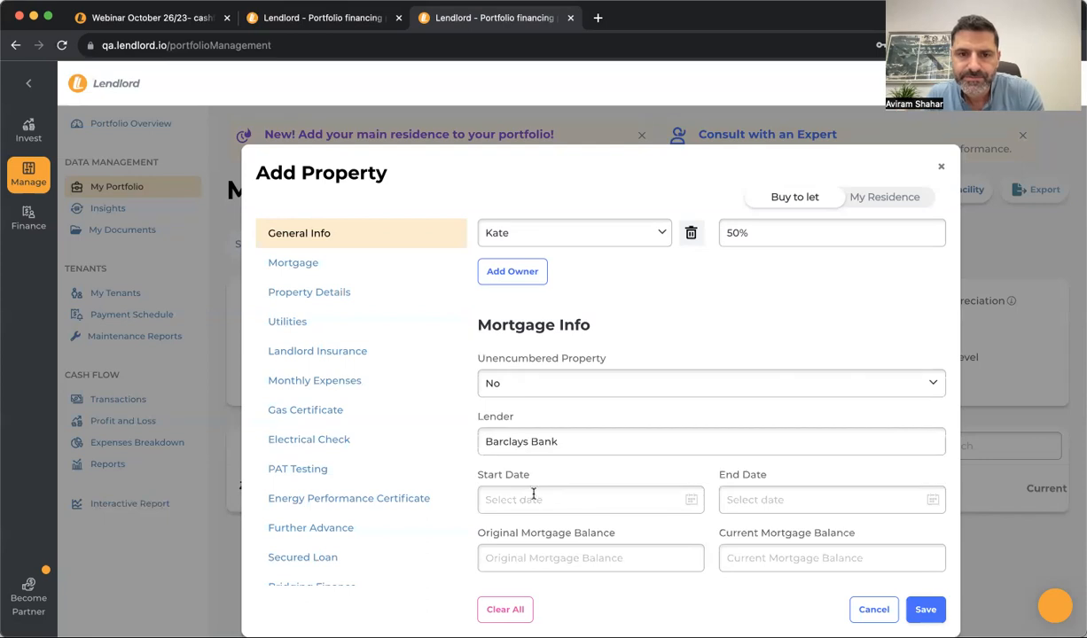
# Set the mortgage start date to 01/01/2023 and end date to 09/10/2052
pyautogui.click(509, 474)
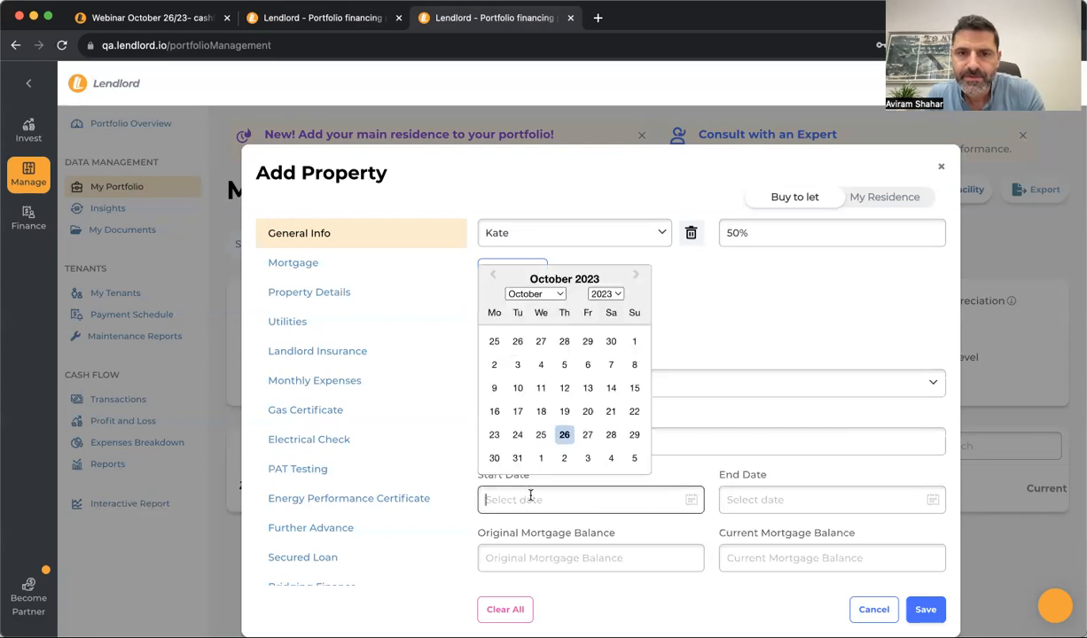
pyautogui.click(532, 293)
pyautogui.click(534, 159)
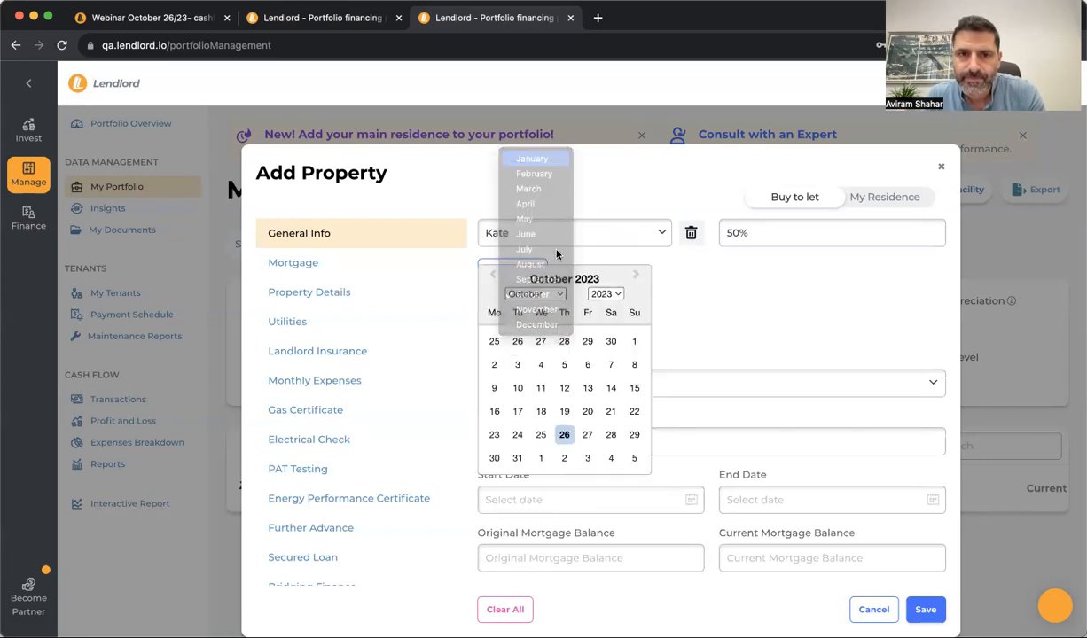
pyautogui.click(633, 341)
pyautogui.click(754, 488)
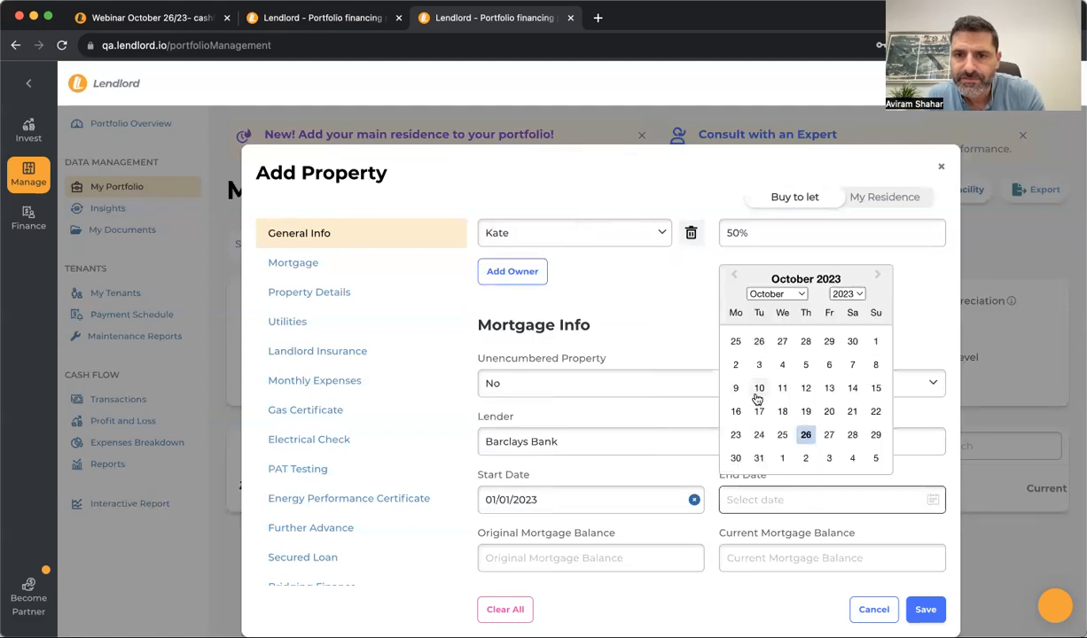
pyautogui.click(817, 290)
pyautogui.scroll(-5, 849, 368)
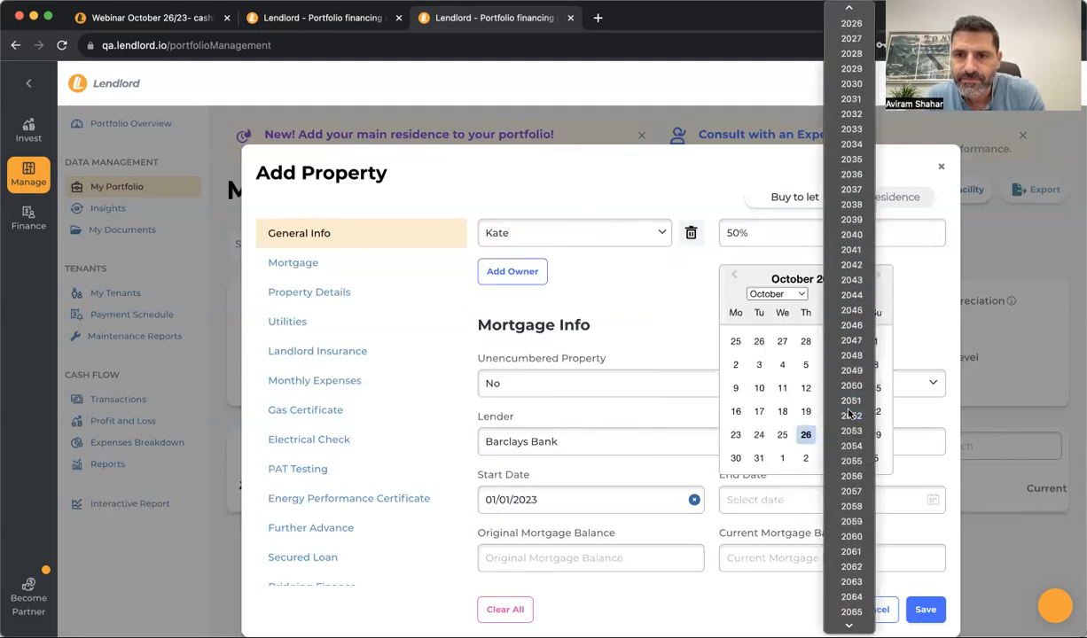
pyautogui.click(849, 418)
pyautogui.click(783, 388)
pyautogui.scroll(-3, 577, 490)
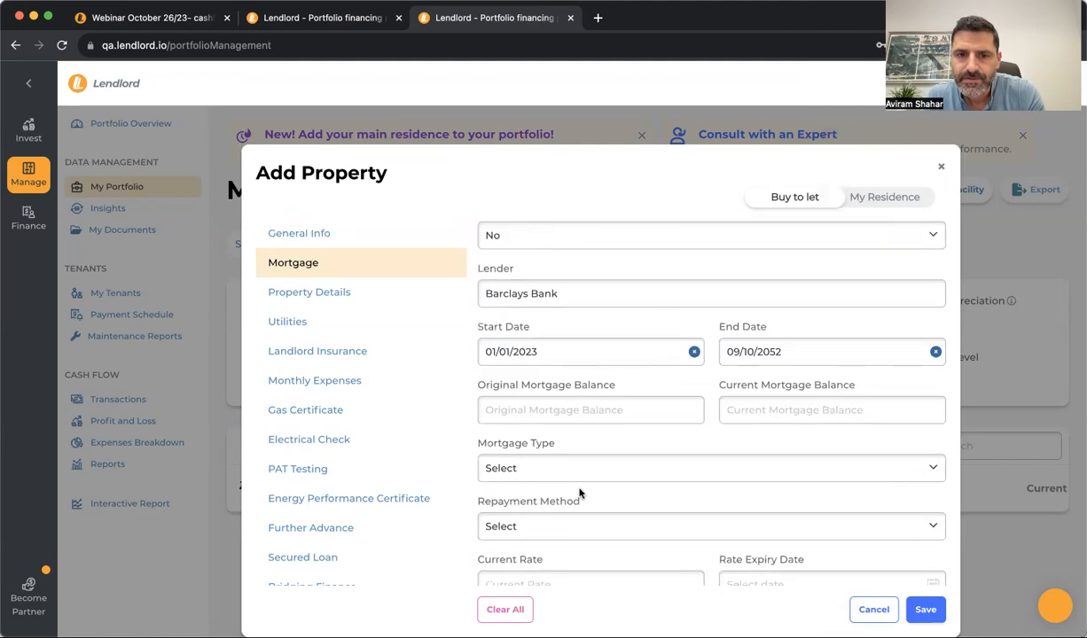
# Enter £300,000 original and current balances and set the mortgage type to Purchase
pyautogui.click(567, 414)
pyautogui.write('300000')
pyautogui.click(779, 407)
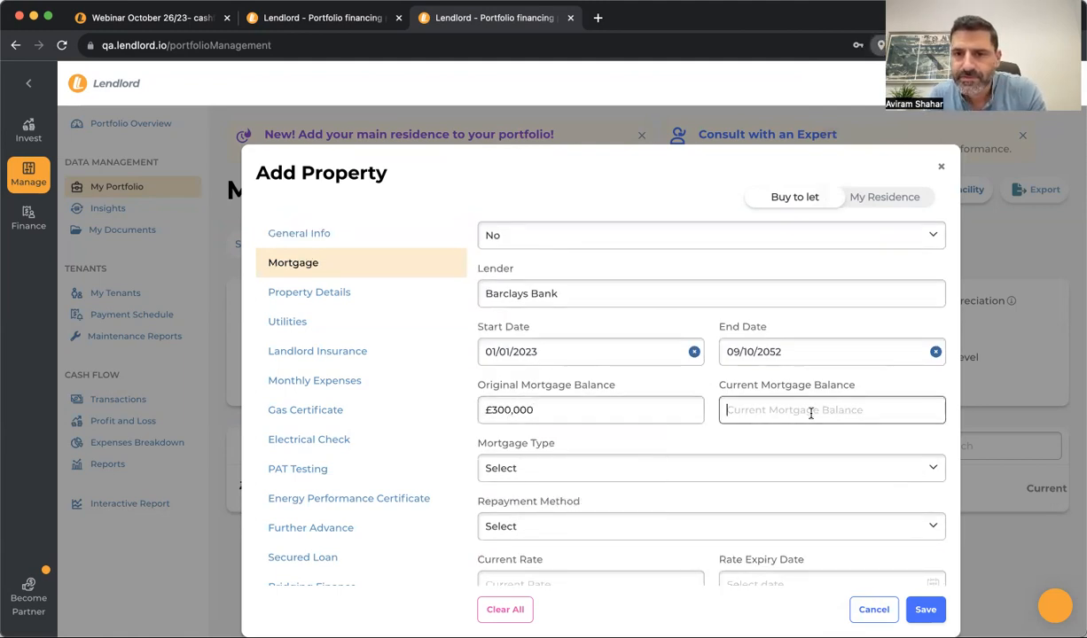
pyautogui.write('3000000')
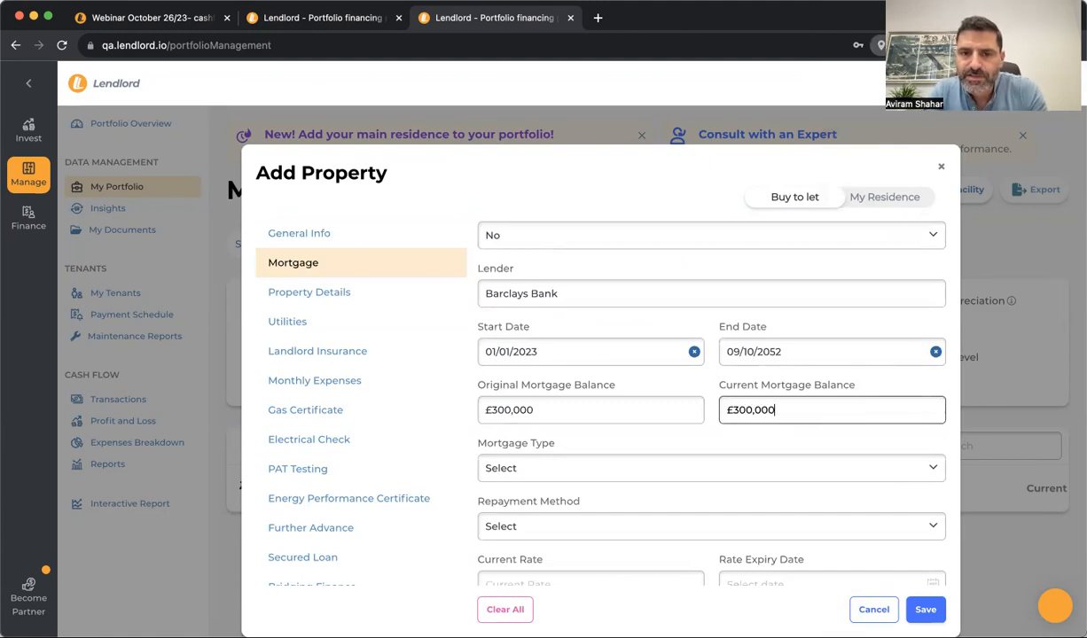
pyautogui.click(626, 468)
pyautogui.click(589, 488)
pyautogui.scroll(-2, 589, 490)
pyautogui.scroll(-1, 590, 490)
# Make it Interest Only at 5% expiring 13/12/2023, calculating £1,250 monthly
pyautogui.click(561, 420)
pyautogui.click(541, 442)
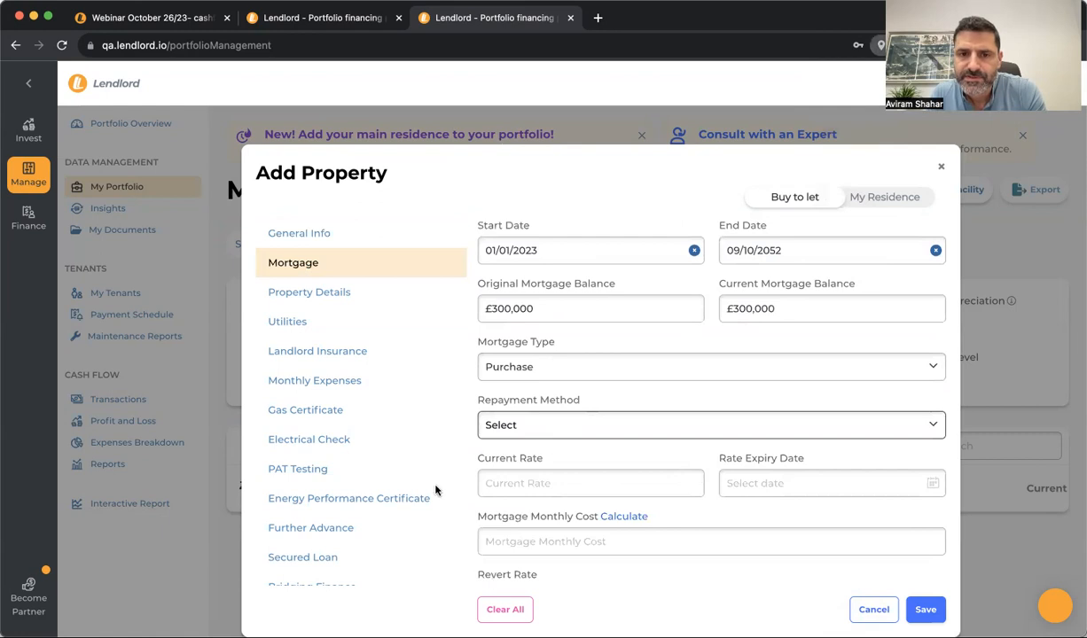
pyautogui.click(497, 482)
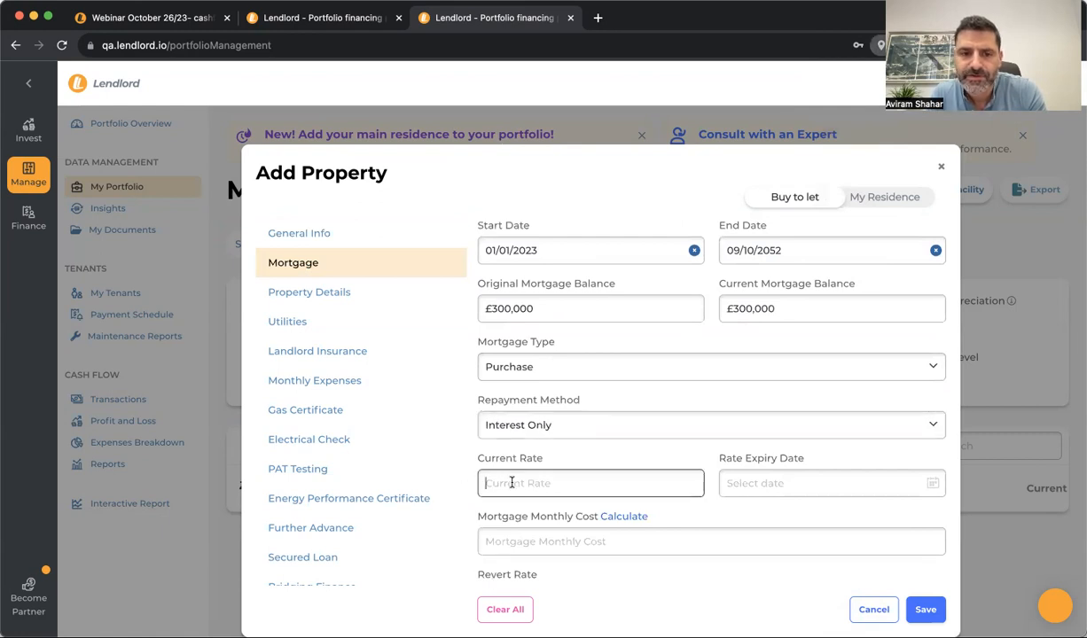
pyautogui.write('5%')
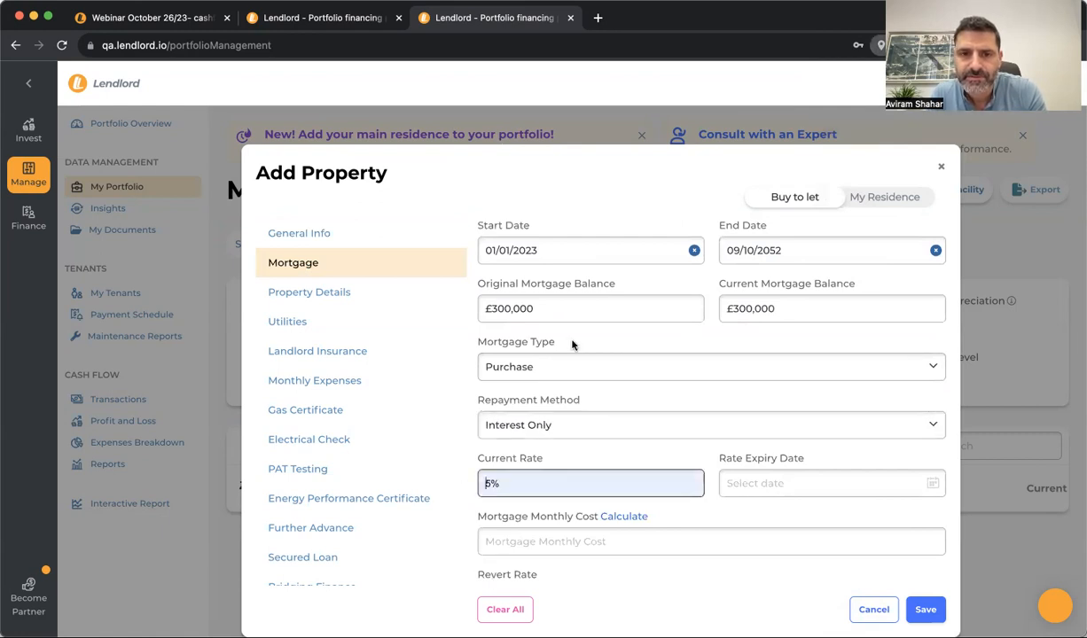
pyautogui.click(798, 483)
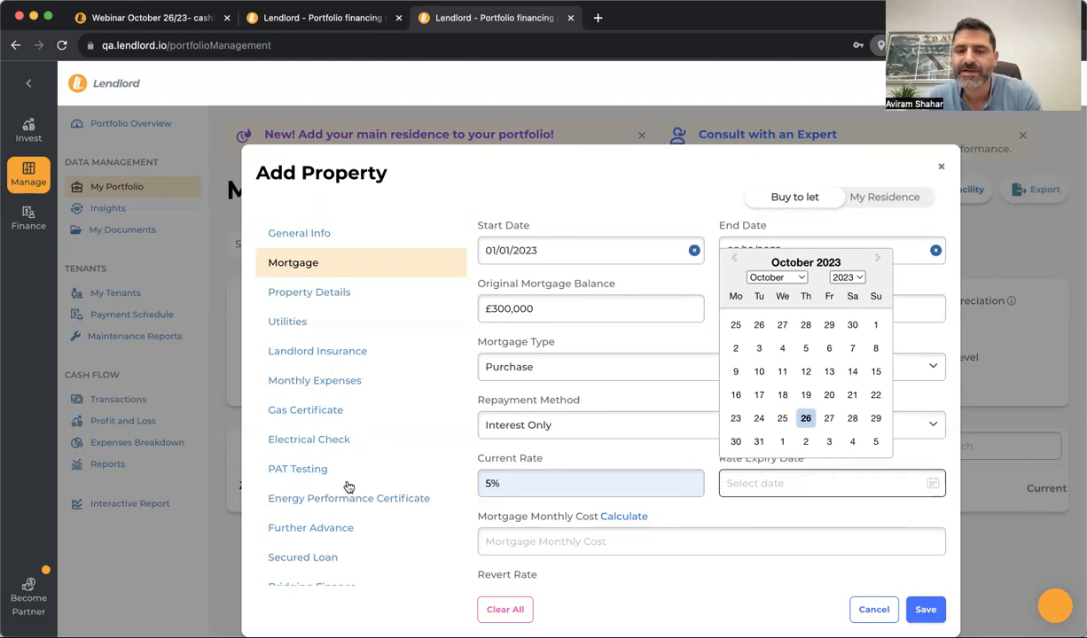
pyautogui.click(781, 308)
pyautogui.click(781, 398)
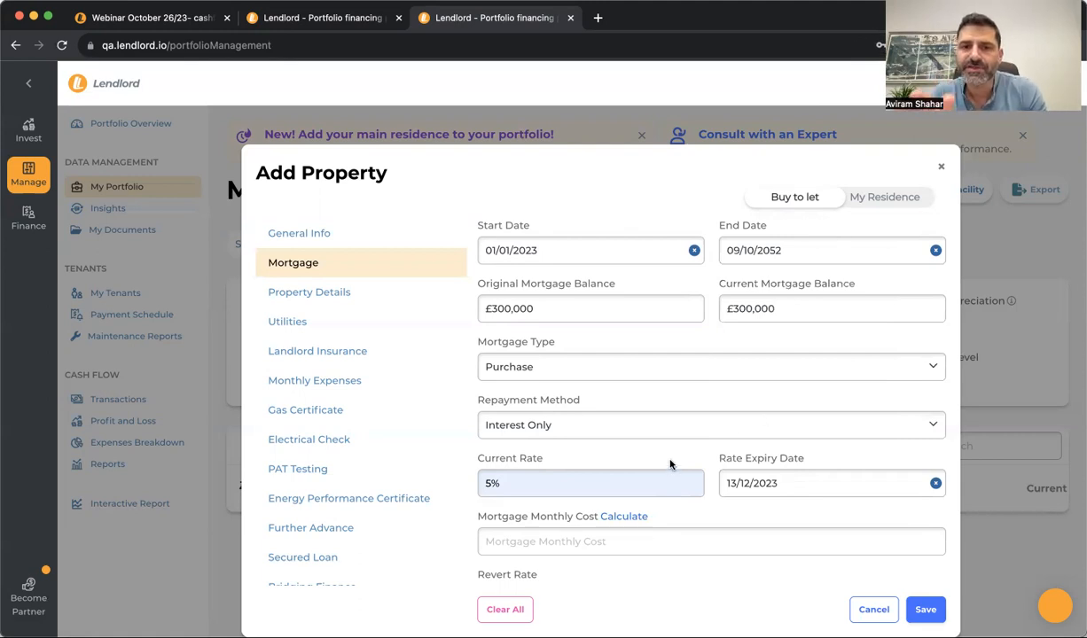
pyautogui.click(610, 517)
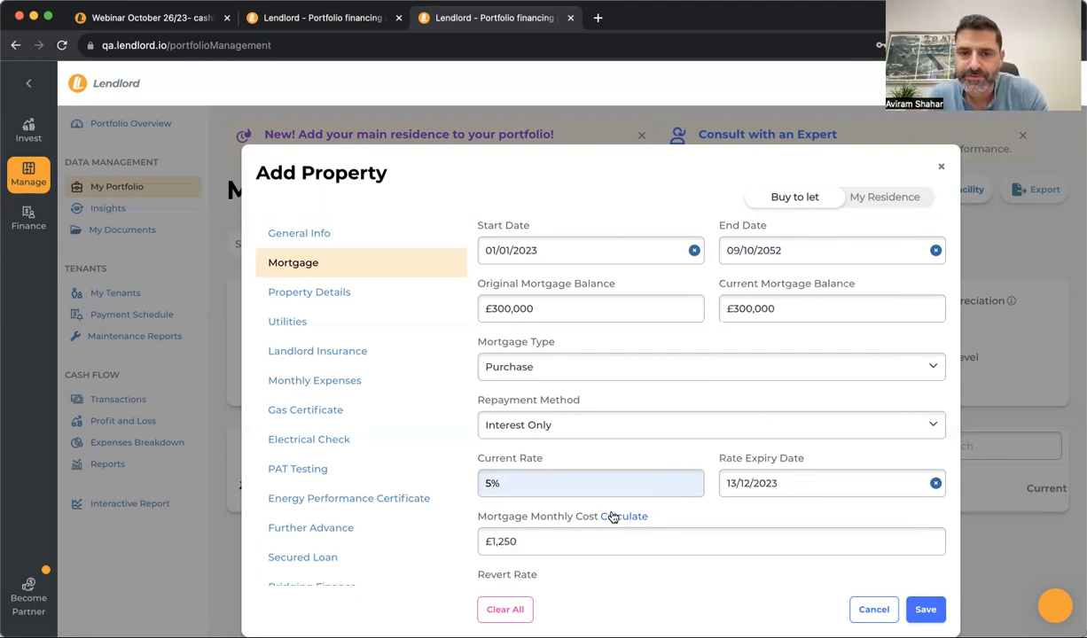
pyautogui.scroll(-3, 523, 497)
pyautogui.scroll(-10, 596, 434)
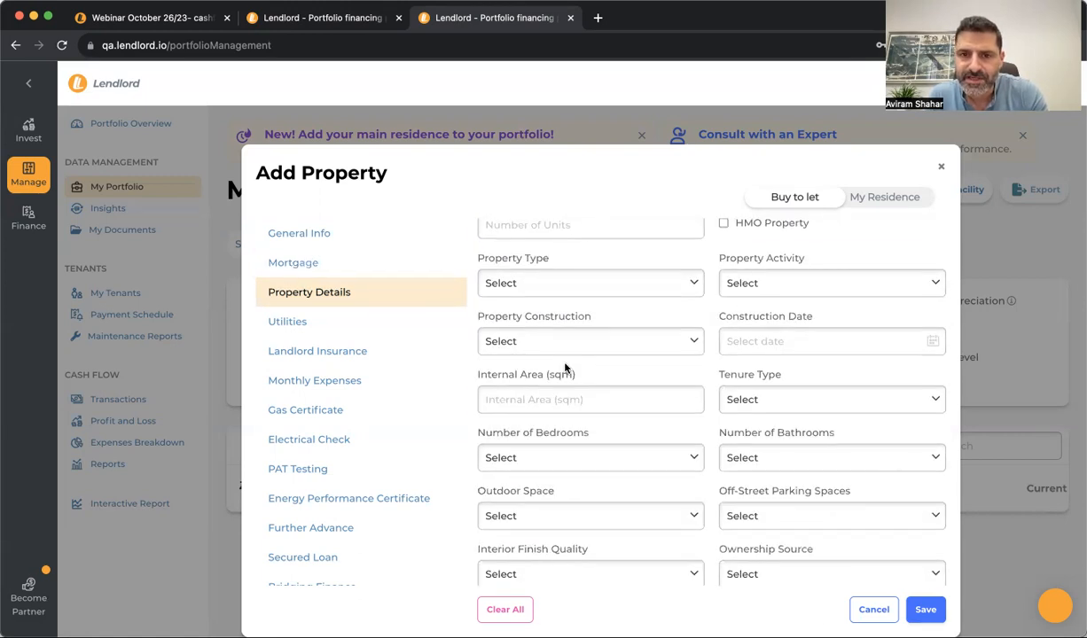
# Save the completed Add Property form, adding the portfolio's first property
pyautogui.scroll(12, 565, 367)
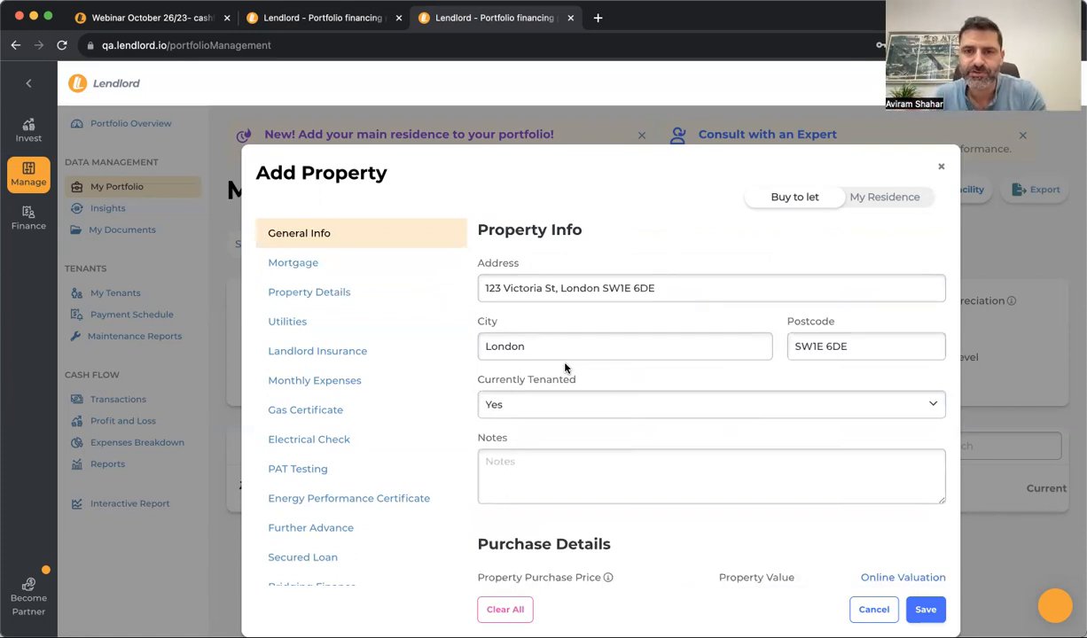
pyautogui.click(926, 611)
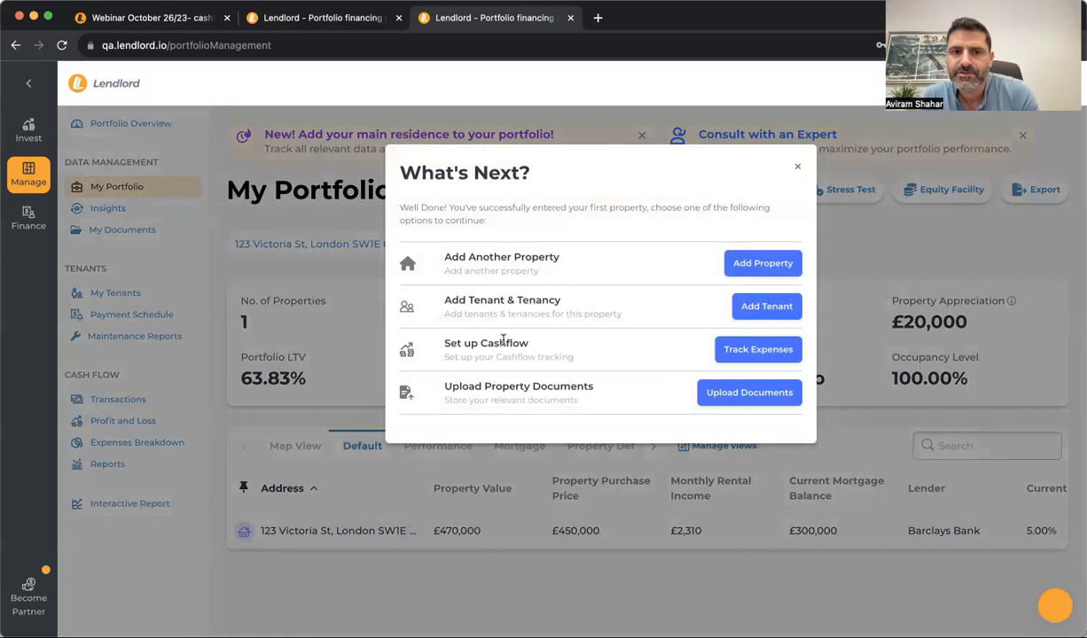
# Dismiss the next-steps prompt and filter the portfolio to include the second owner
pyautogui.click(797, 166)
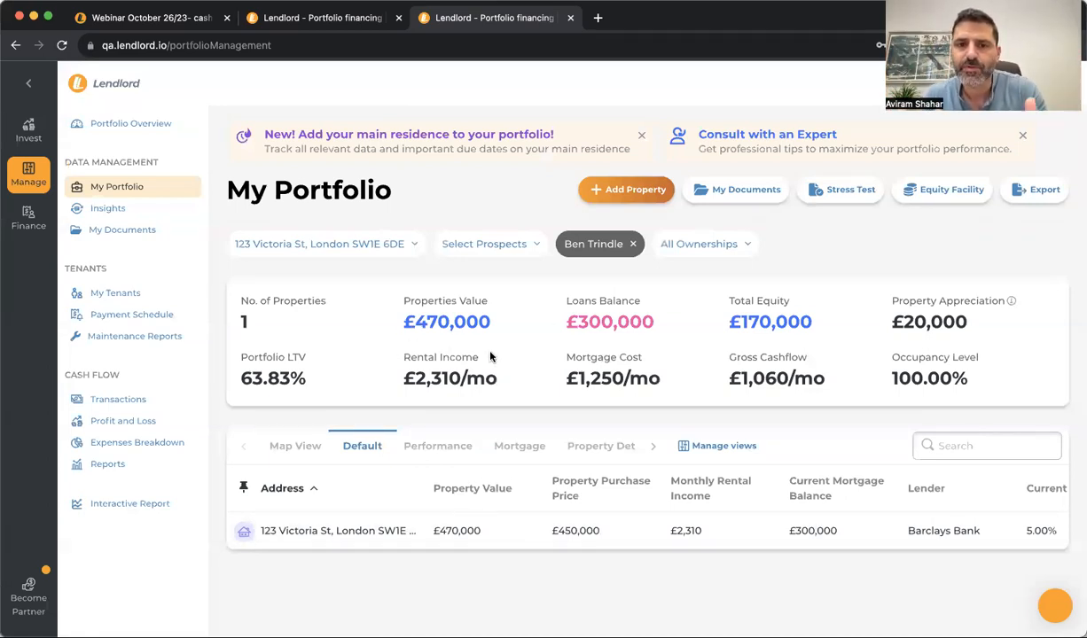
pyautogui.click(581, 237)
pyautogui.click(591, 377)
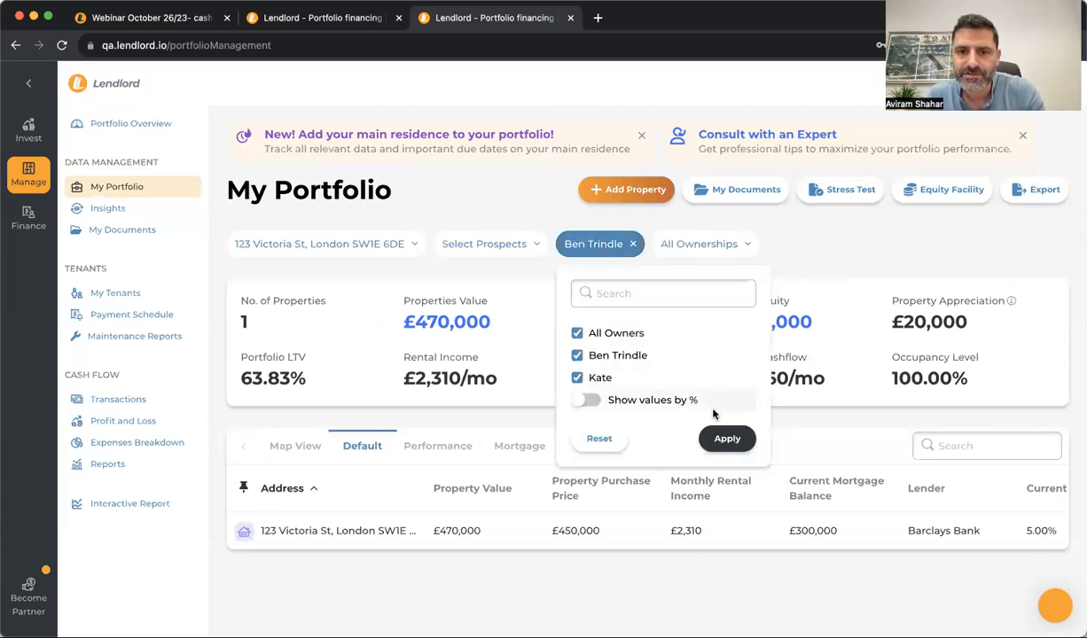
pyautogui.click(727, 437)
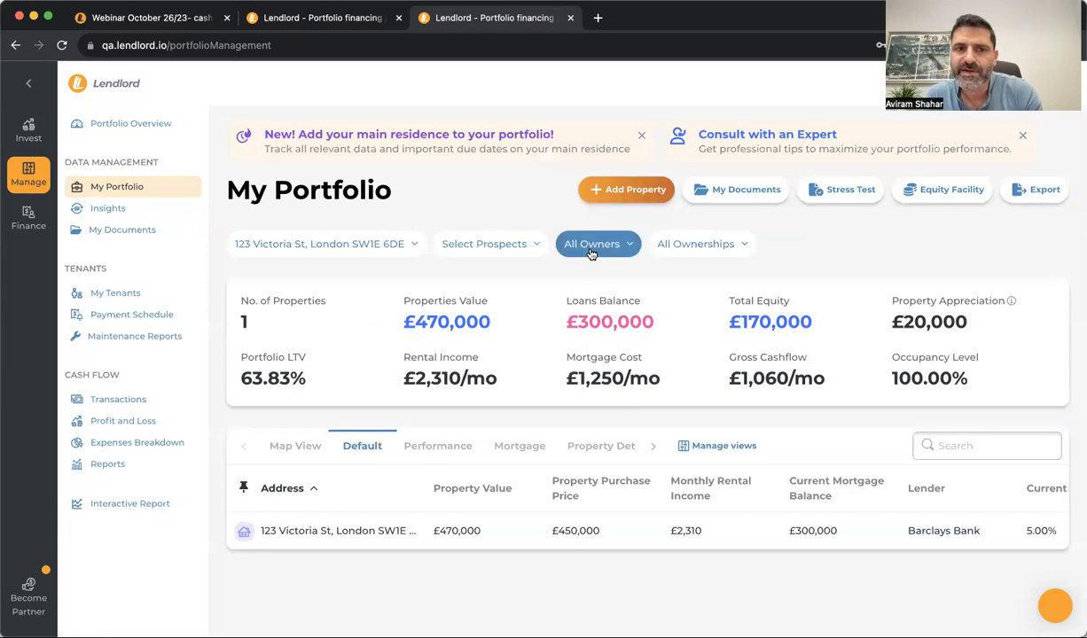
# Look through the ownership type and property address filters without changing them
pyautogui.click(700, 244)
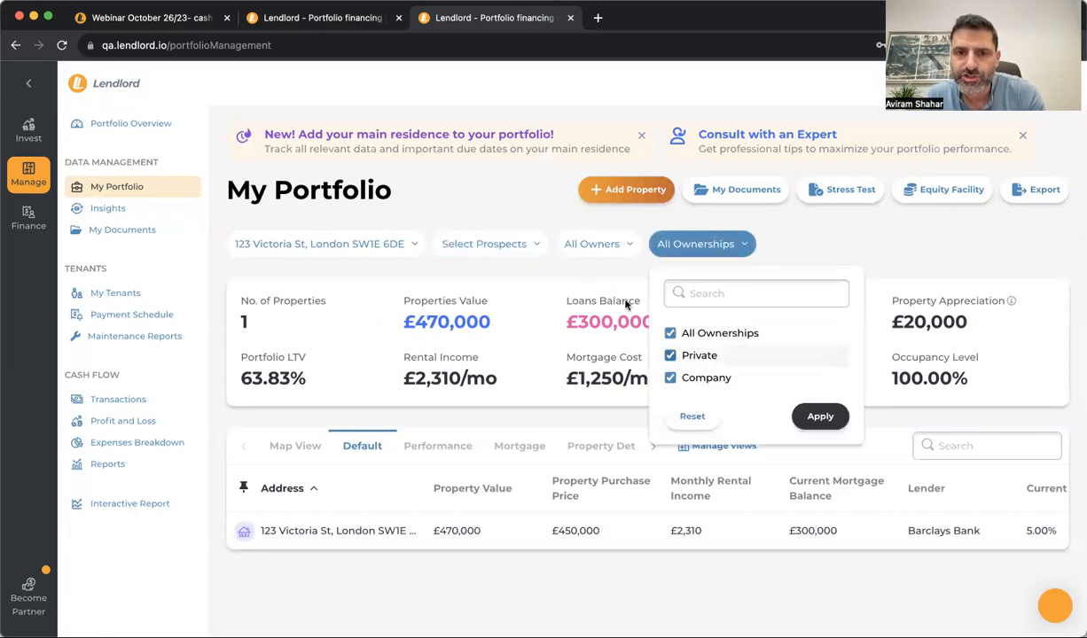
pyautogui.click(417, 202)
pyautogui.click(412, 244)
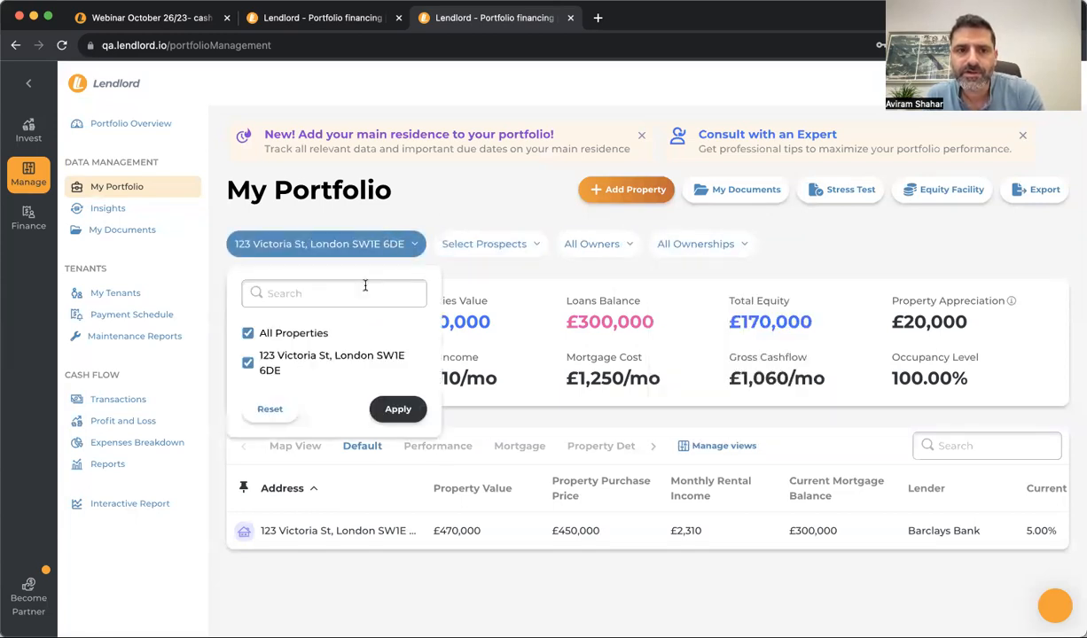
pyautogui.click(404, 197)
pyautogui.click(567, 243)
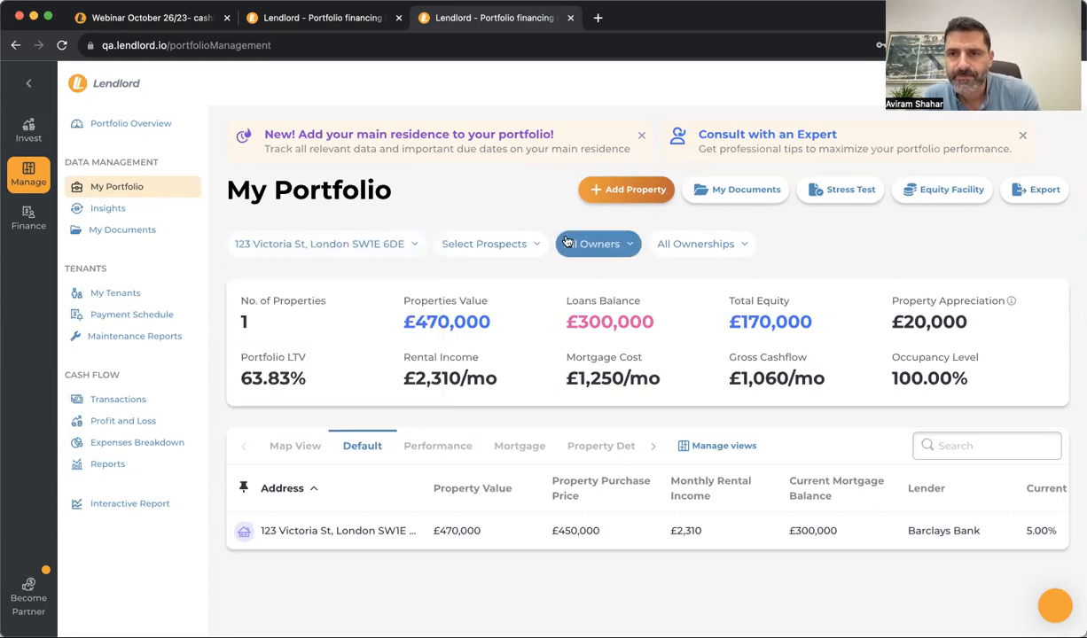
# Compare the Performance and Mortgage views, return to default, then go to My Tenants
pyautogui.click(475, 449)
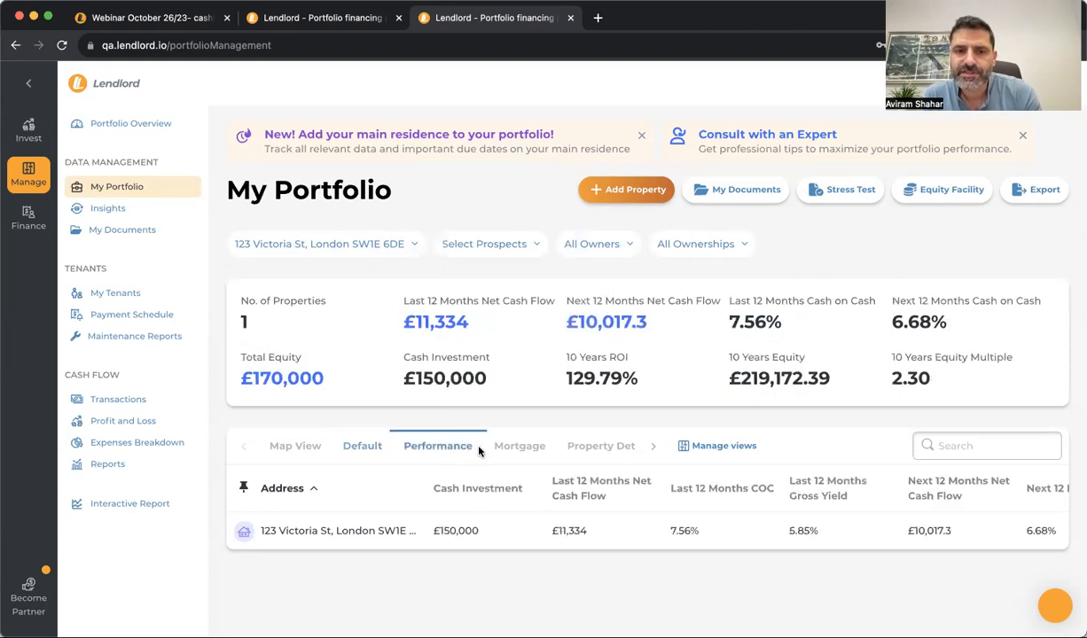
pyautogui.click(519, 446)
pyautogui.click(687, 446)
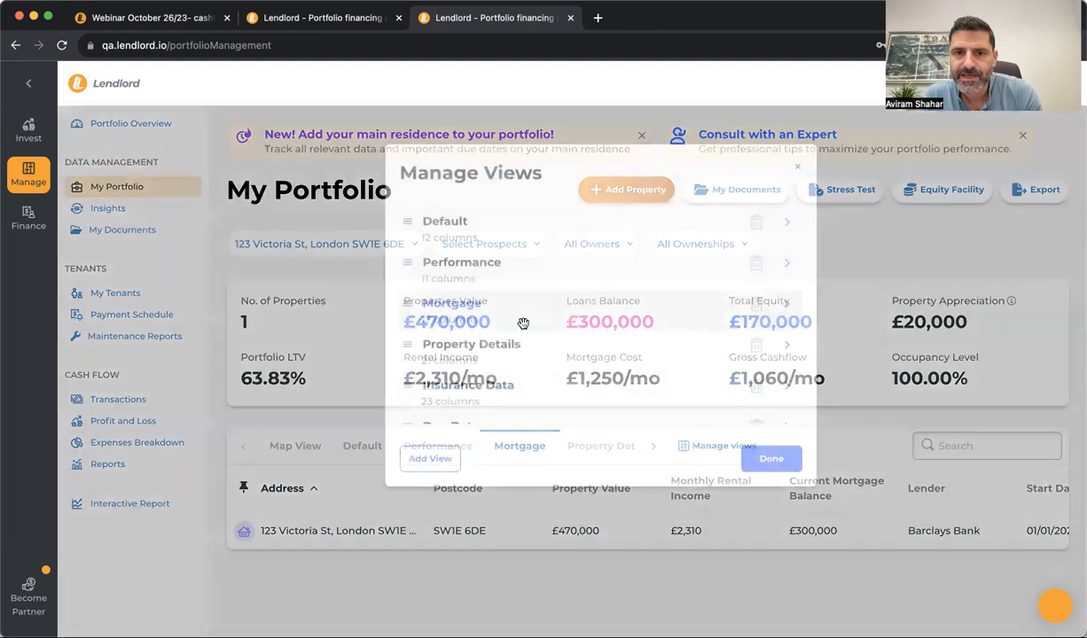
pyautogui.click(796, 168)
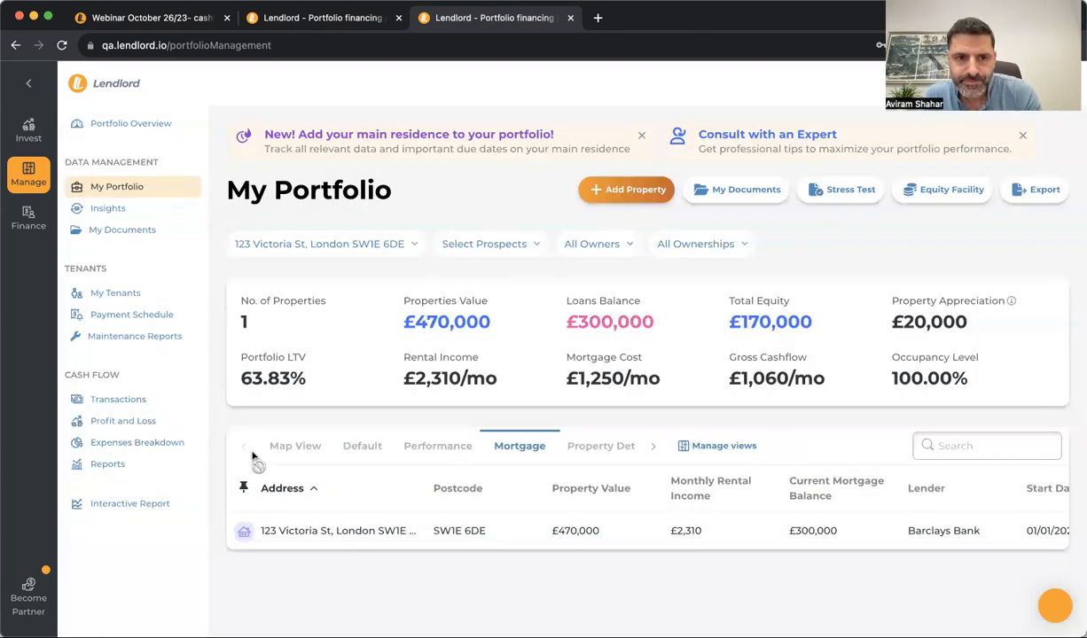
pyautogui.click(364, 453)
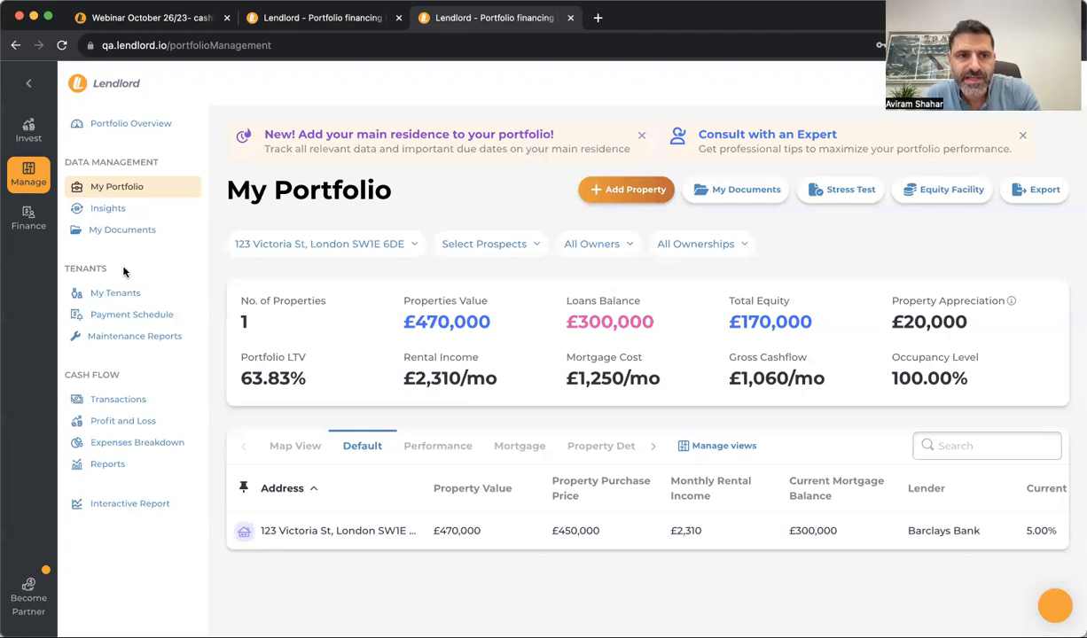
pyautogui.click(149, 296)
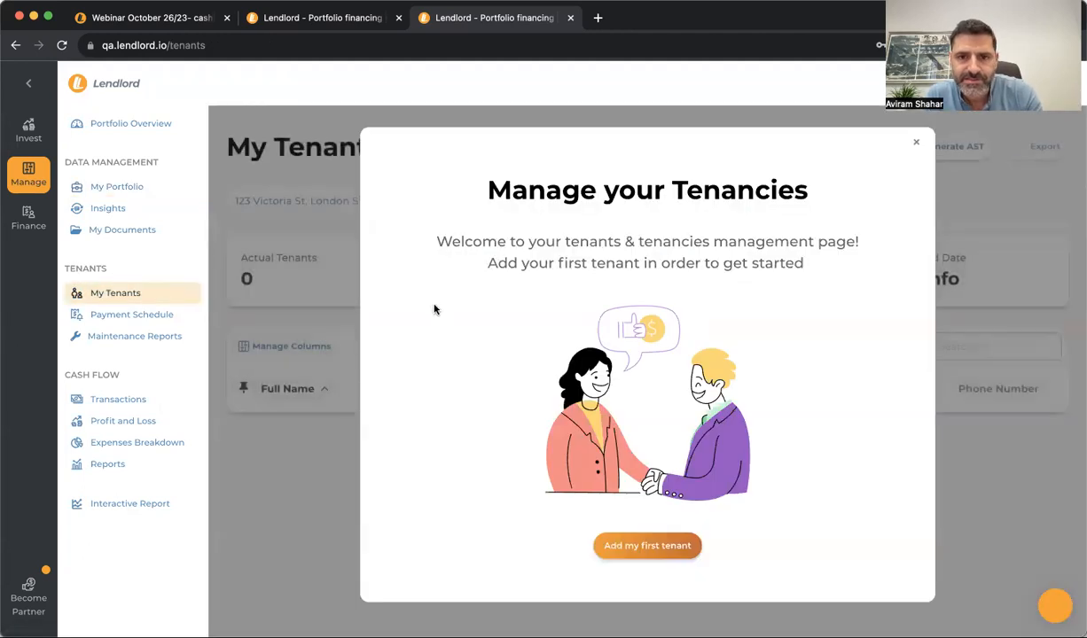
# Start the first tenant and autofill their full name, e-mail and phone from a saved entry
pyautogui.click(631, 543)
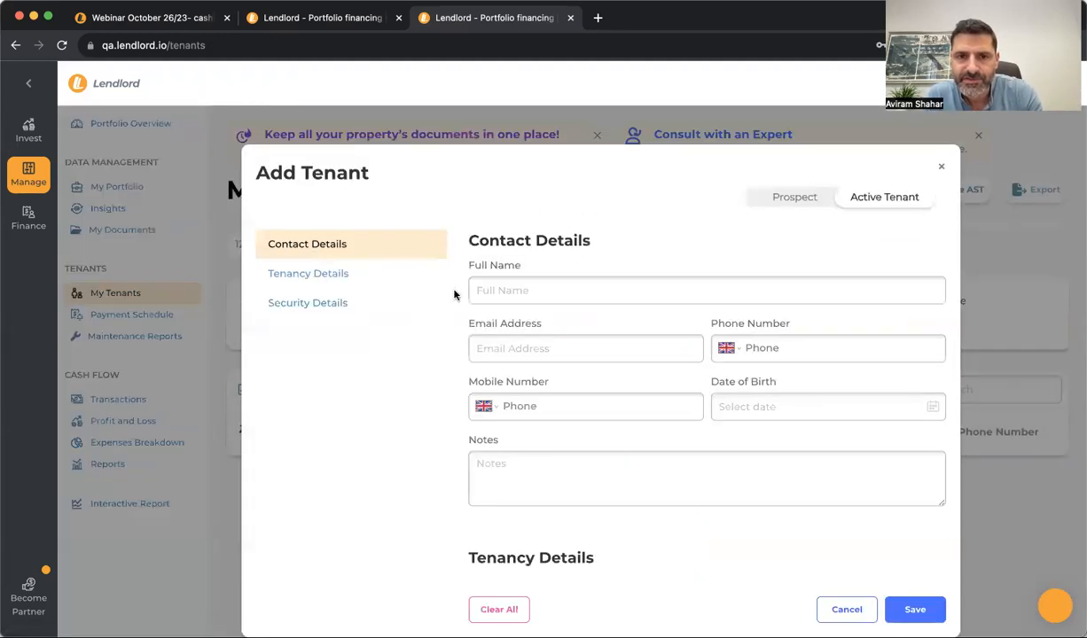
pyautogui.click(606, 289)
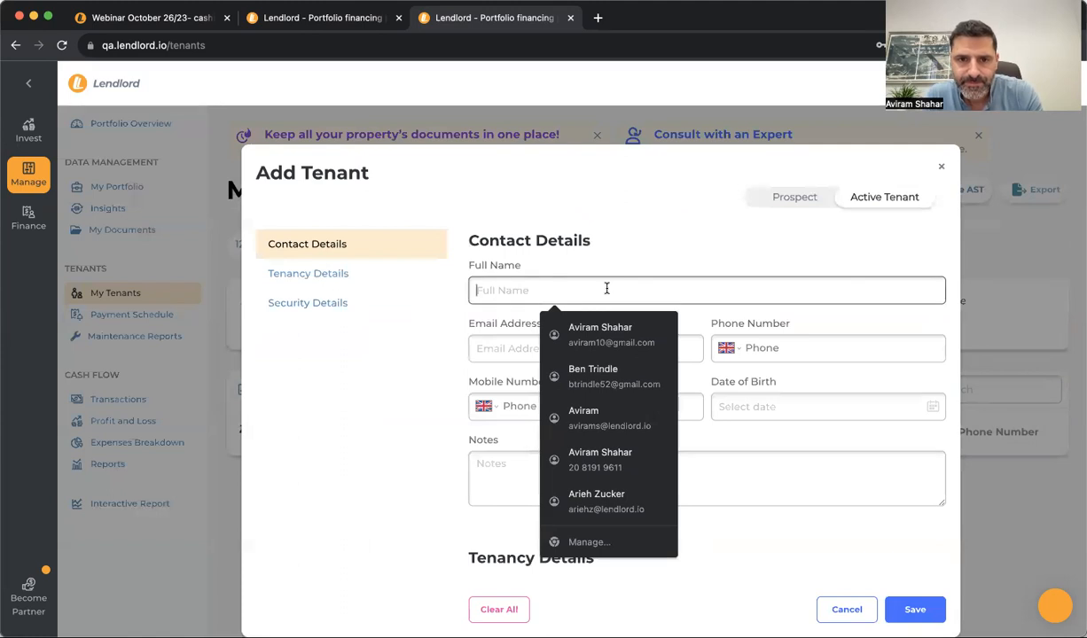
pyautogui.click(581, 419)
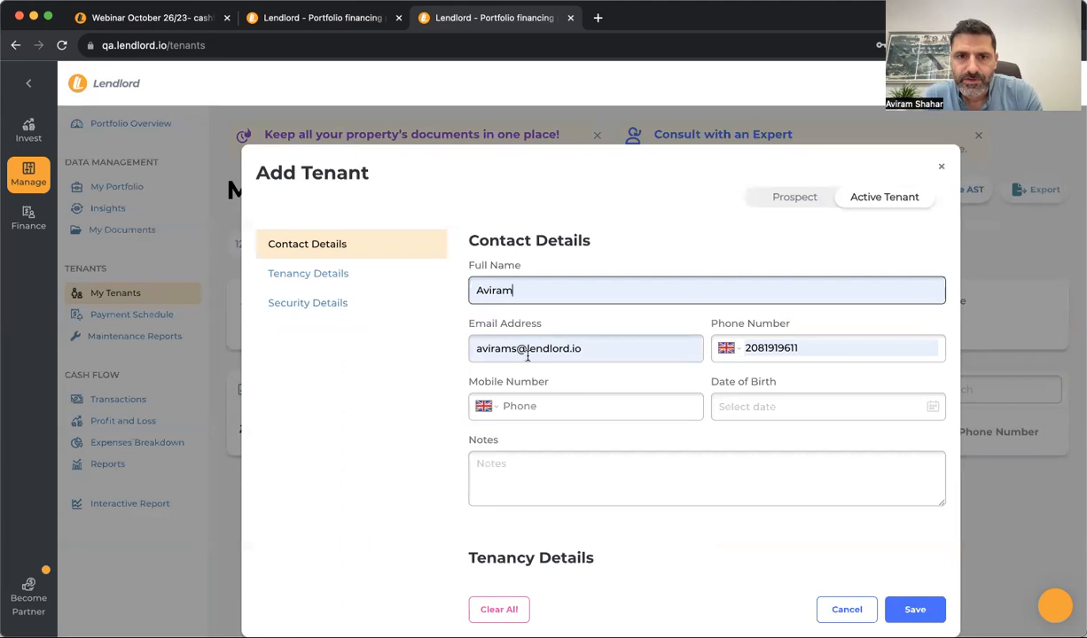
pyautogui.scroll(-3, 520, 375)
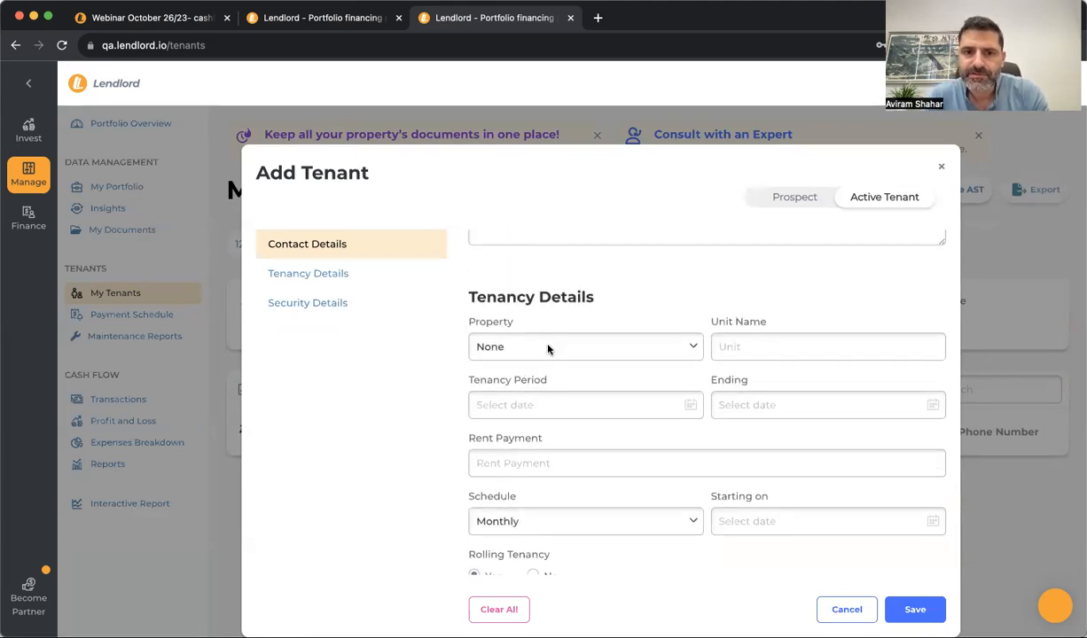
pyautogui.click(548, 349)
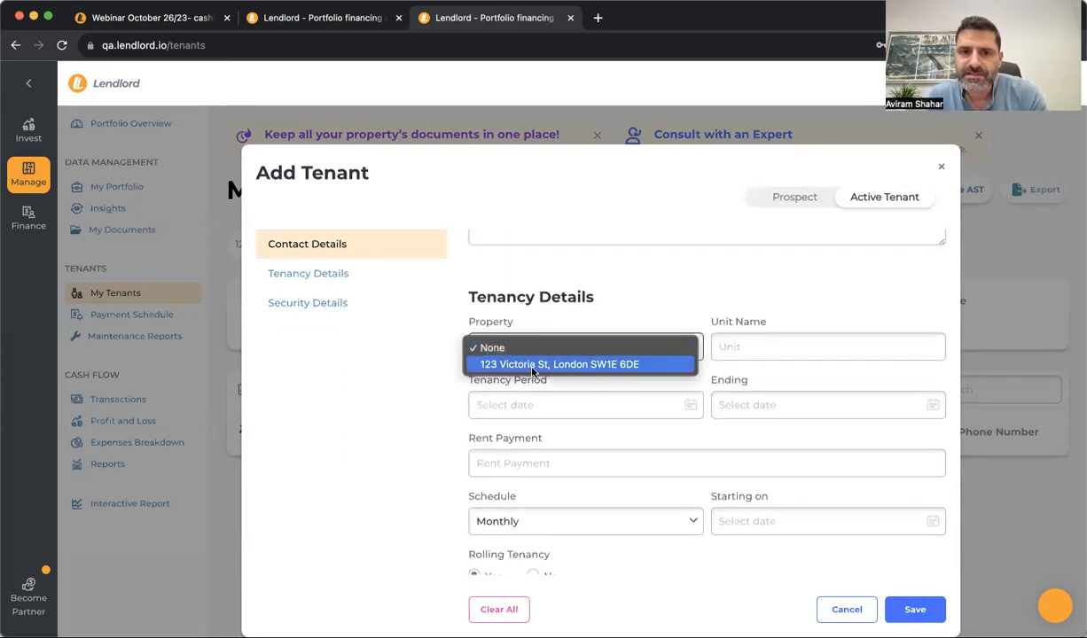
pyautogui.click(532, 370)
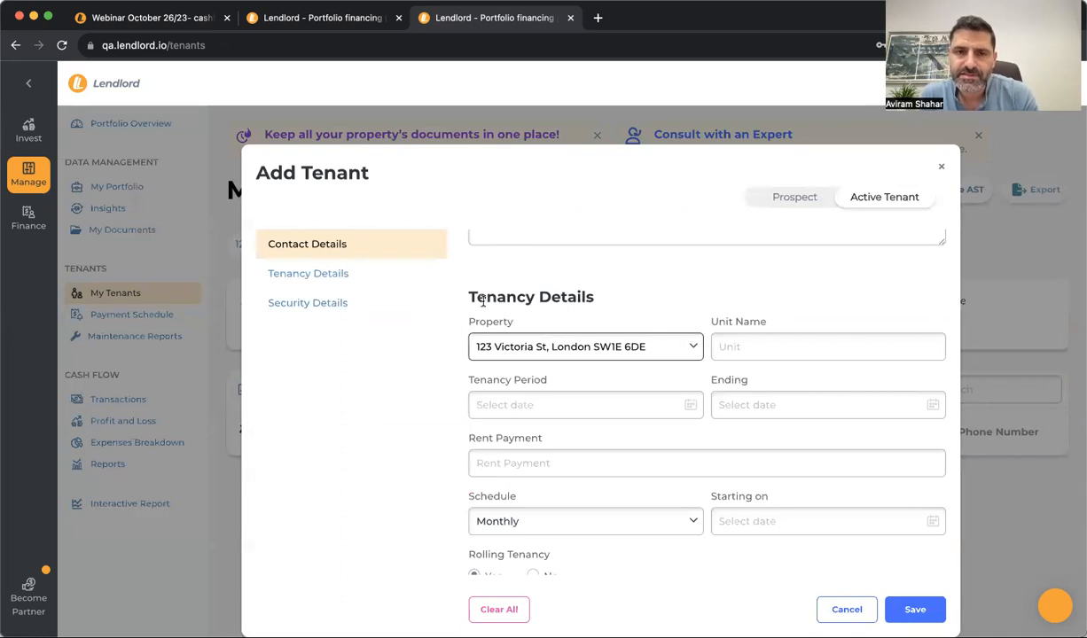
pyautogui.click(504, 299)
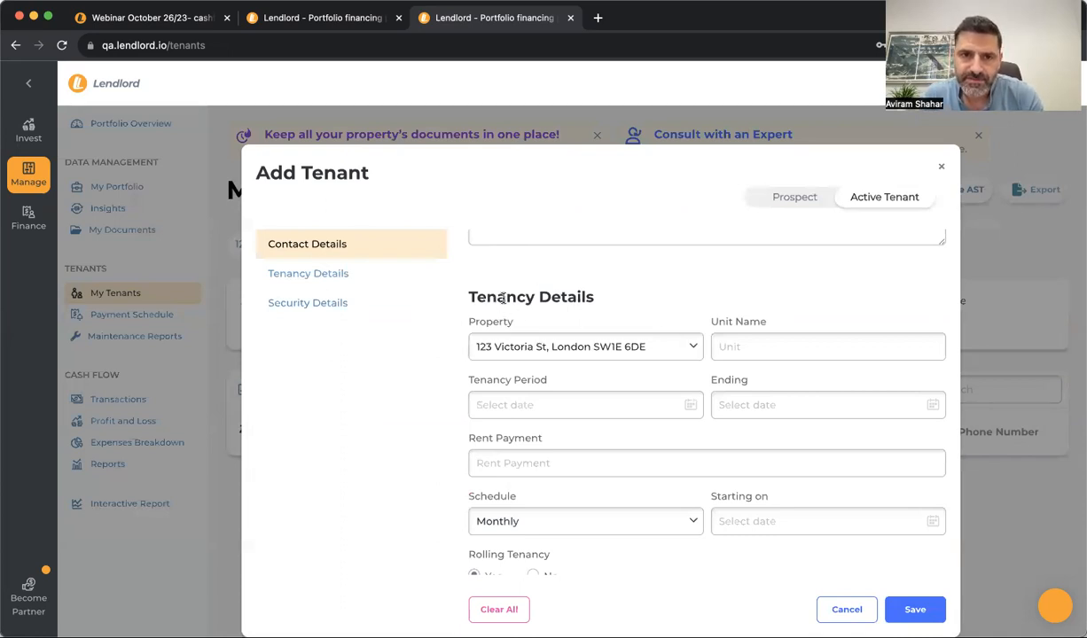
pyautogui.click(798, 349)
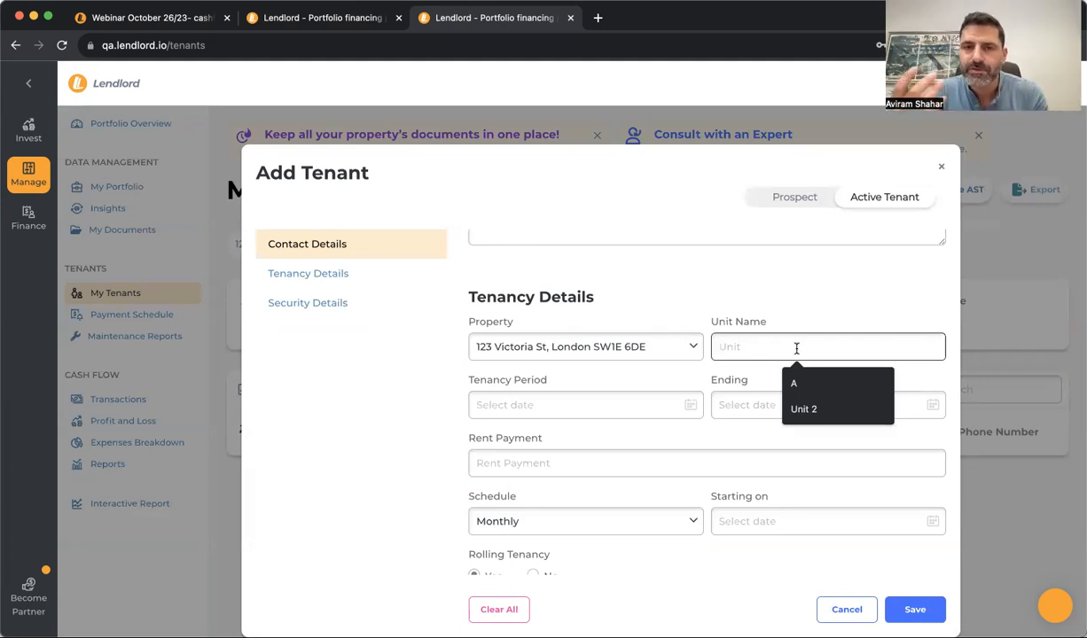
pyautogui.click(793, 383)
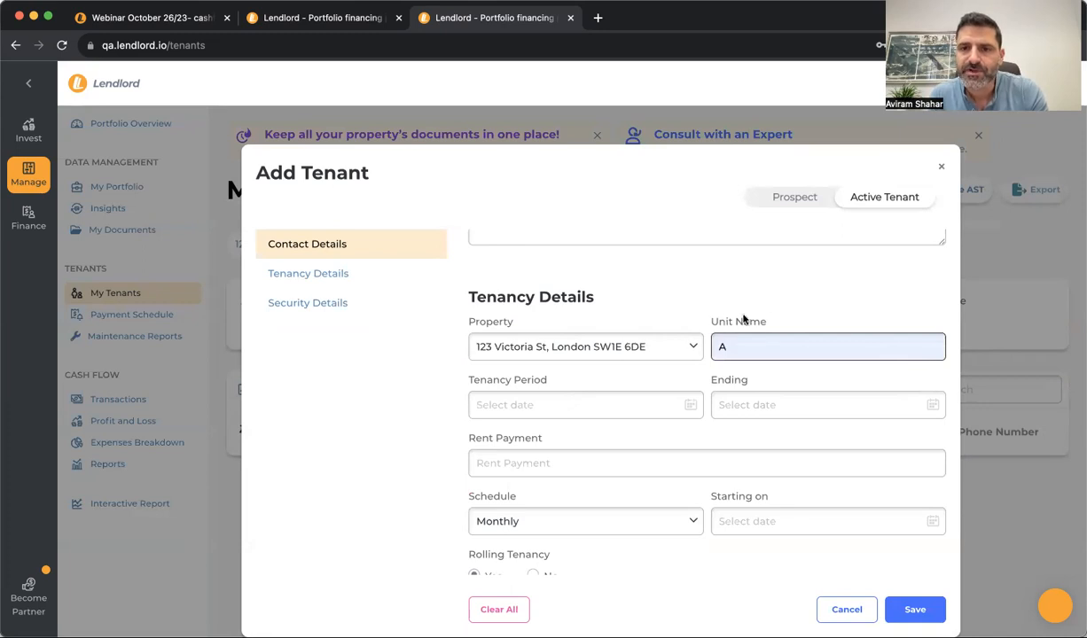
# Set the tenancy start date to 1 June 2023
pyautogui.click(502, 405)
pyautogui.click(523, 438)
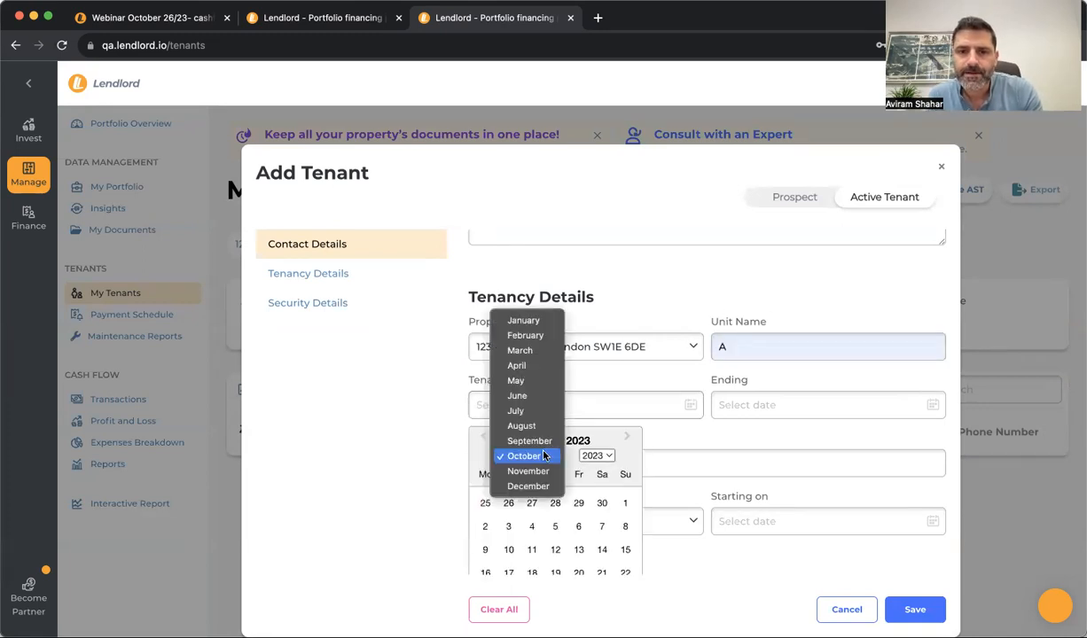
pyautogui.click(523, 320)
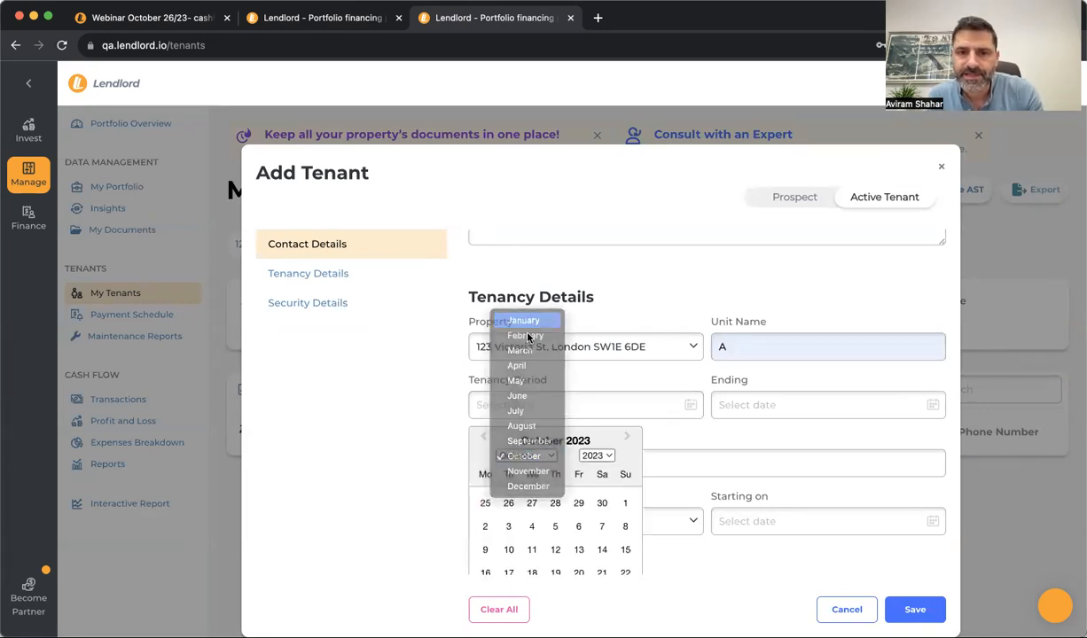
pyautogui.click(624, 504)
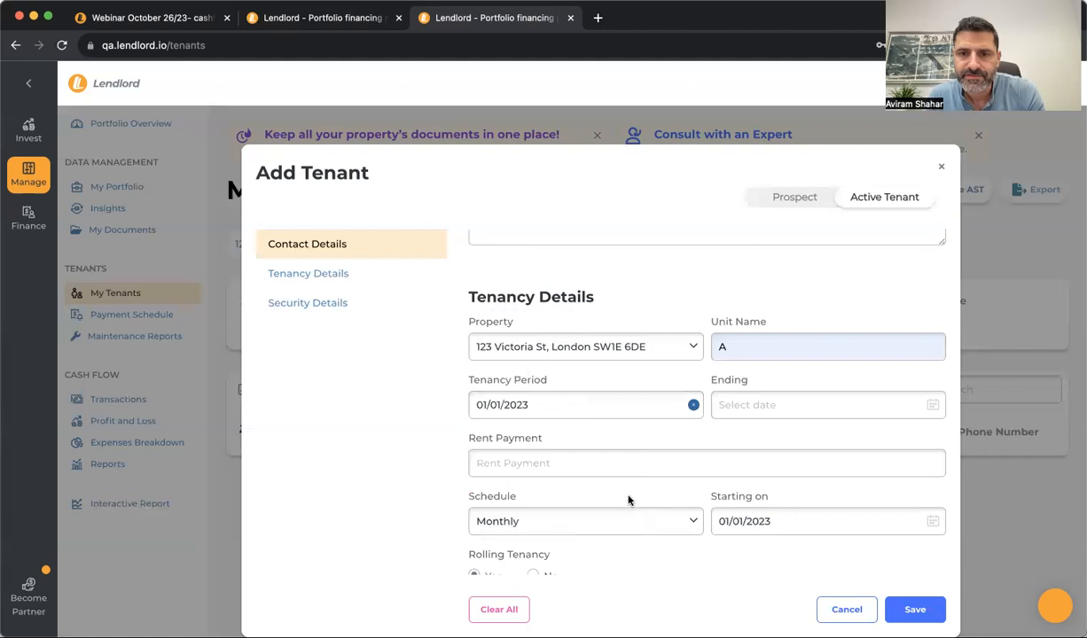
pyautogui.click(770, 410)
pyautogui.click(539, 407)
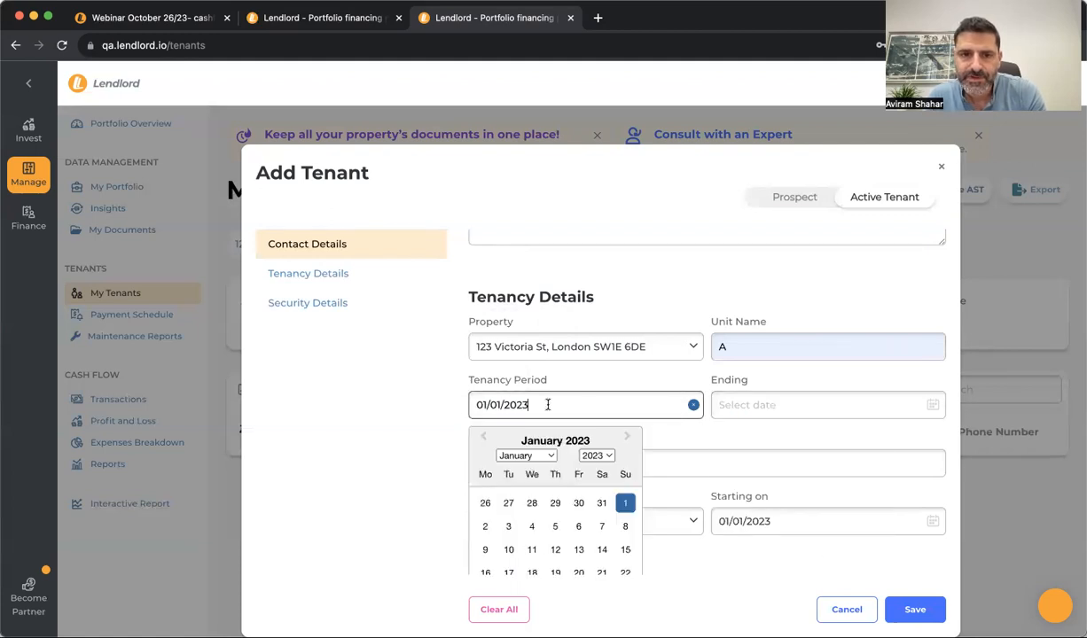
pyautogui.click(522, 454)
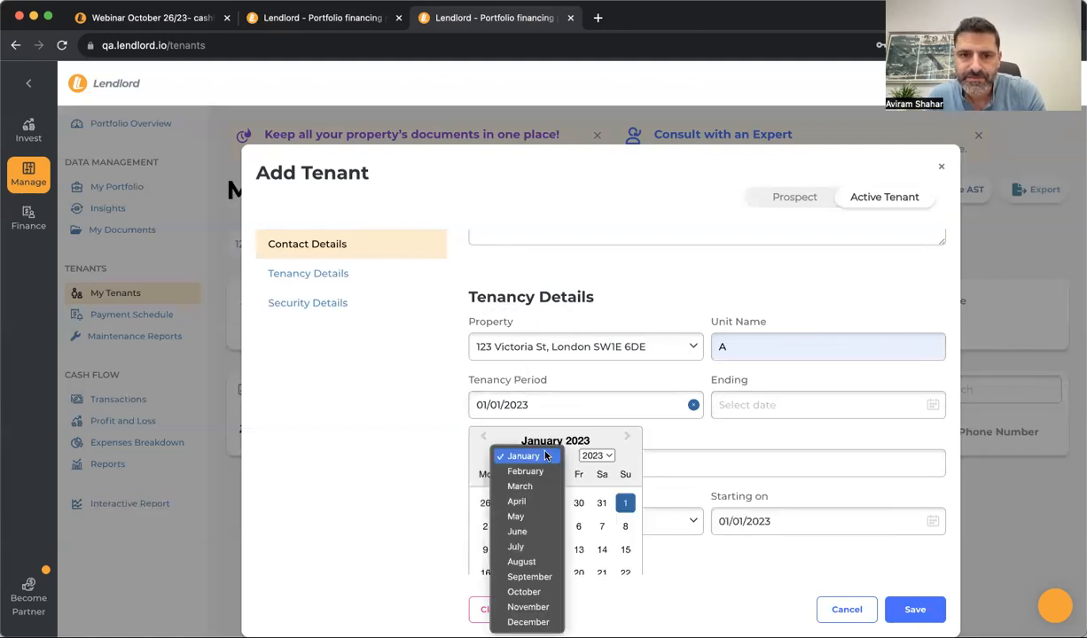
pyautogui.click(517, 531)
pyautogui.click(554, 505)
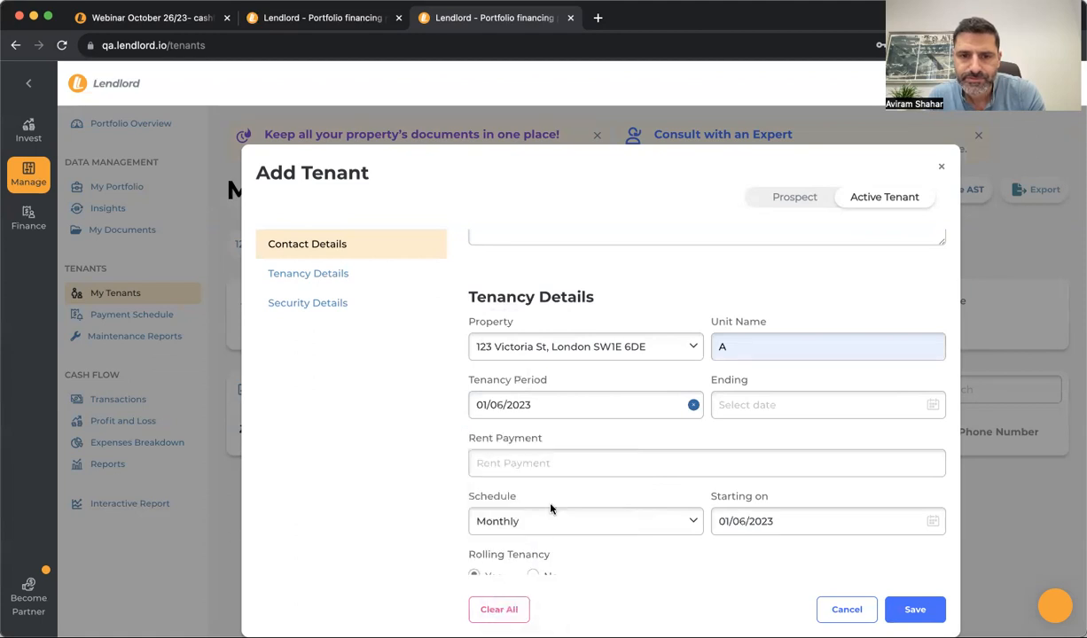
# Set the tenancy end date to 1 June 2024
pyautogui.click(729, 405)
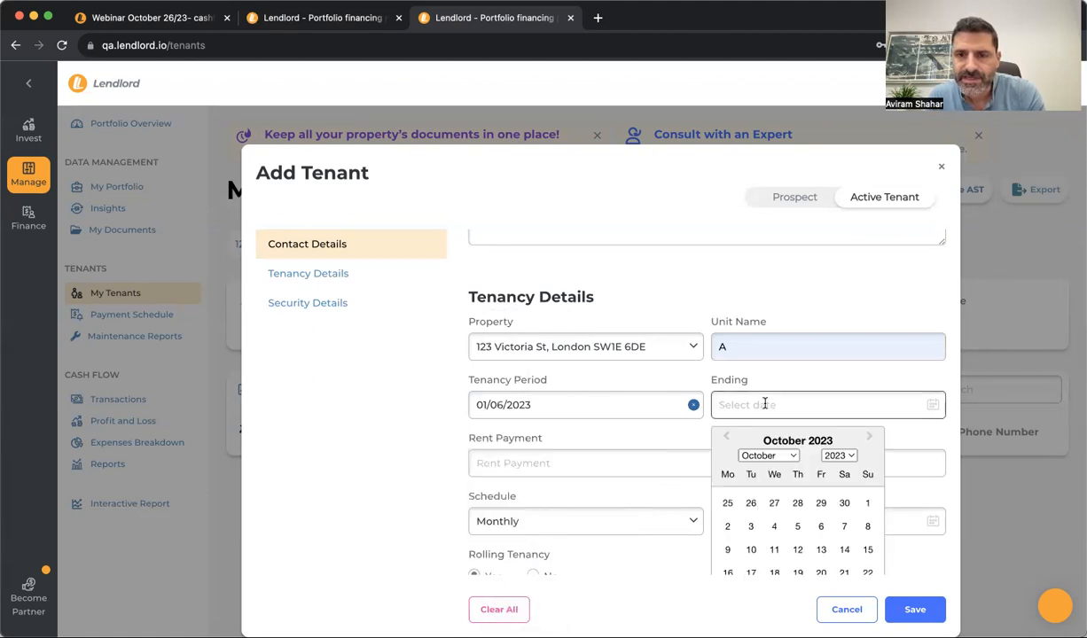
pyautogui.click(789, 455)
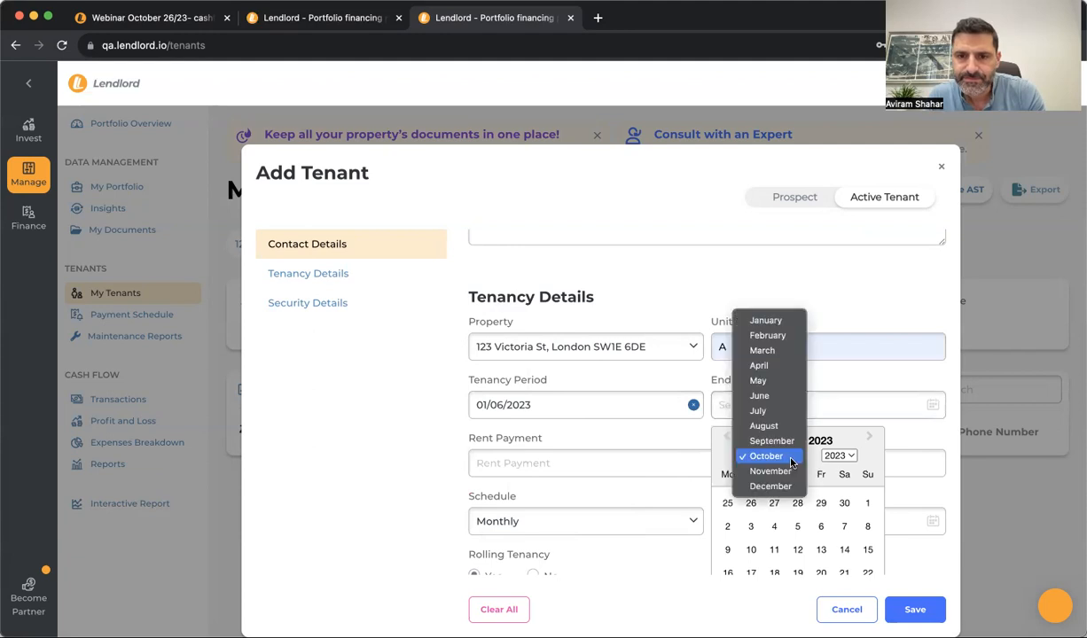
pyautogui.click(759, 395)
pyautogui.click(826, 455)
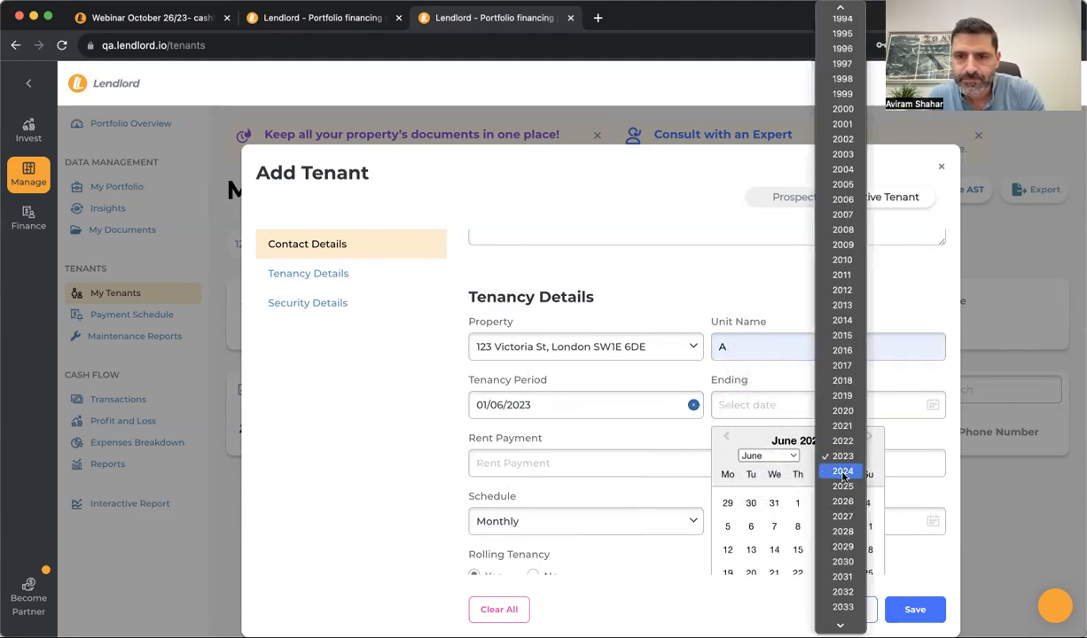
pyautogui.click(842, 472)
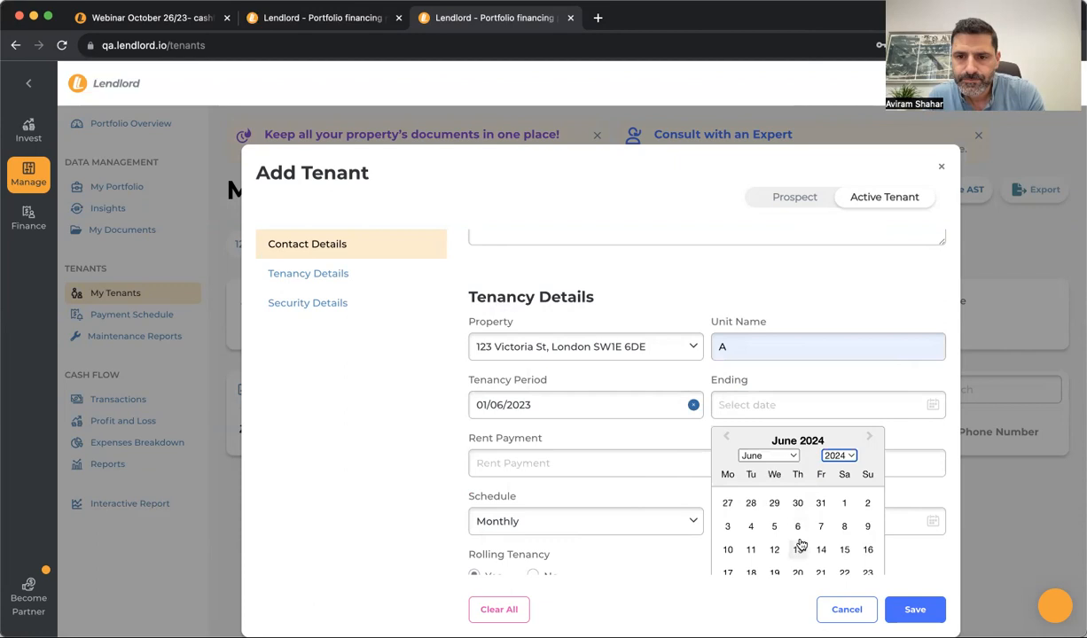
pyautogui.click(844, 504)
# Enter £500 rent on a Monthly schedule and save the new tenant
pyautogui.click(551, 464)
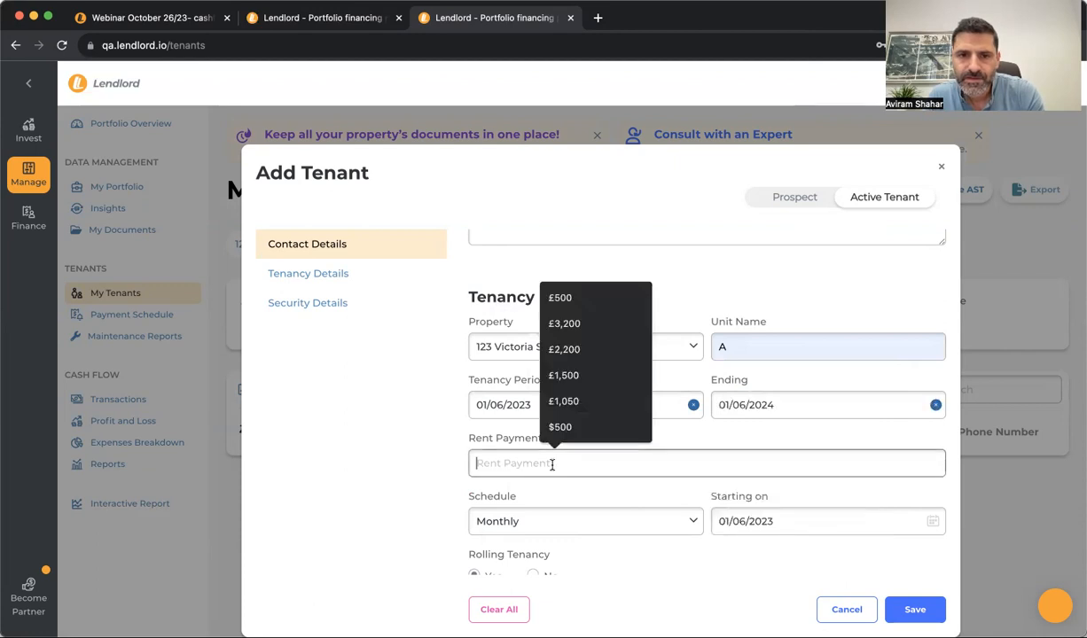
pyautogui.write('500')
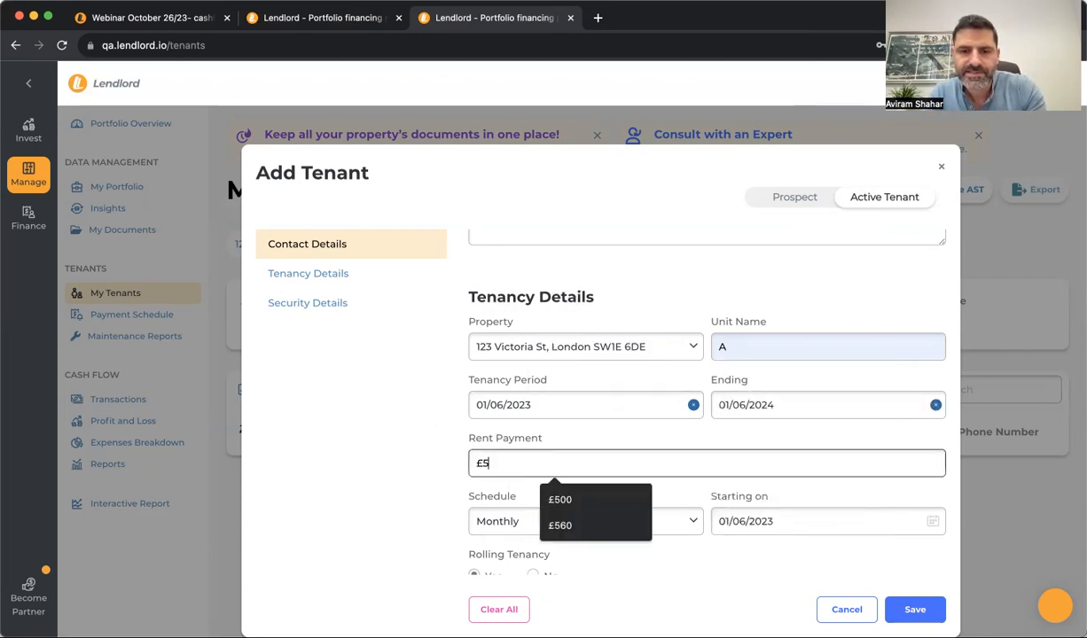
pyautogui.click(340, 402)
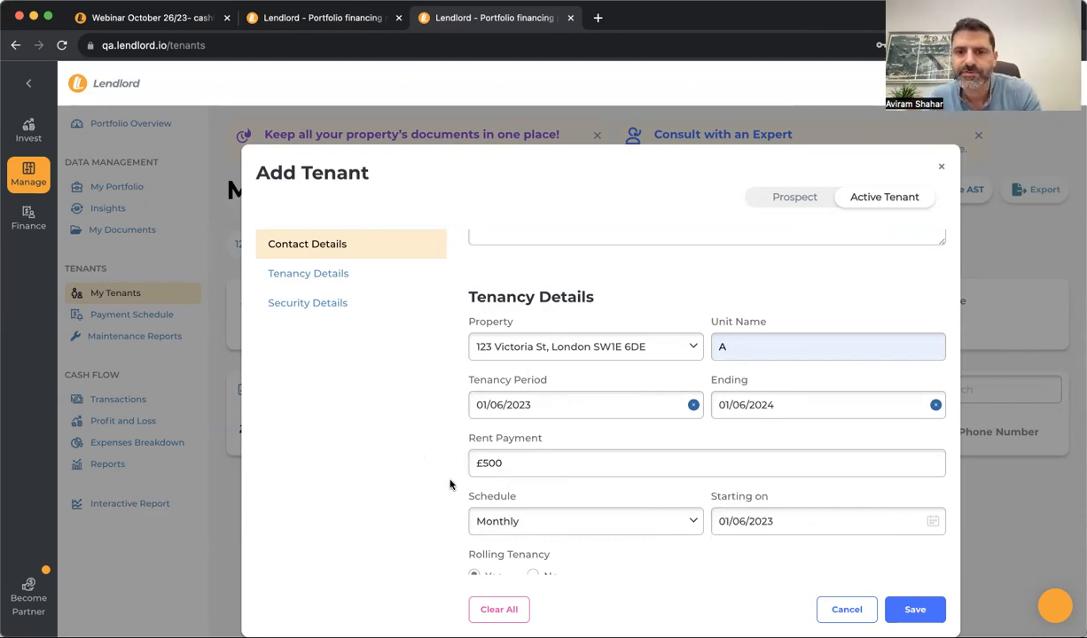
pyautogui.scroll(-3, 512, 490)
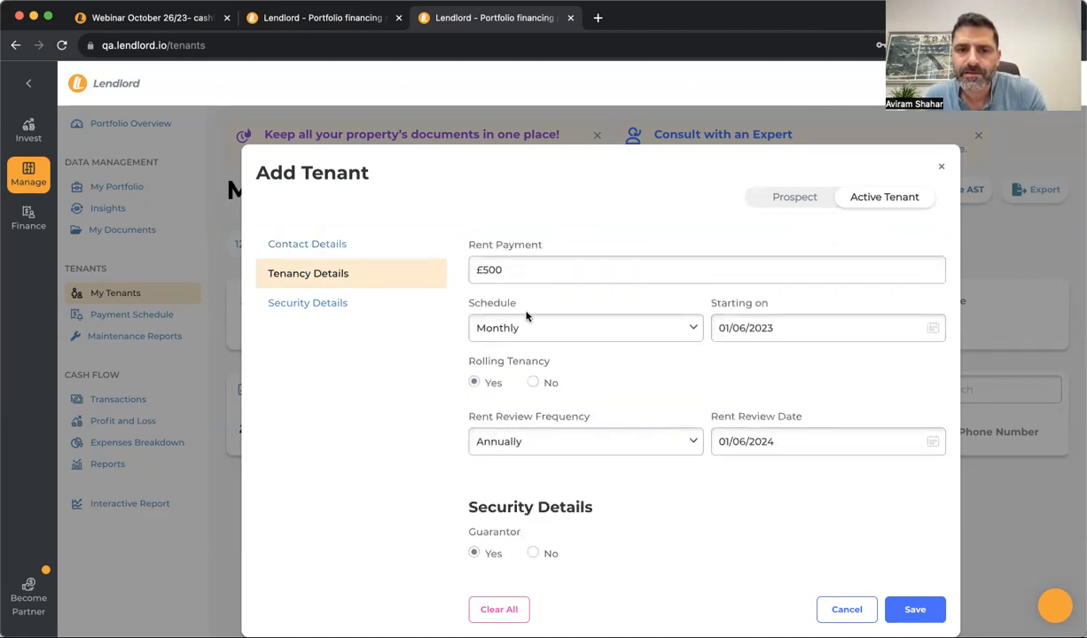
pyautogui.click(525, 330)
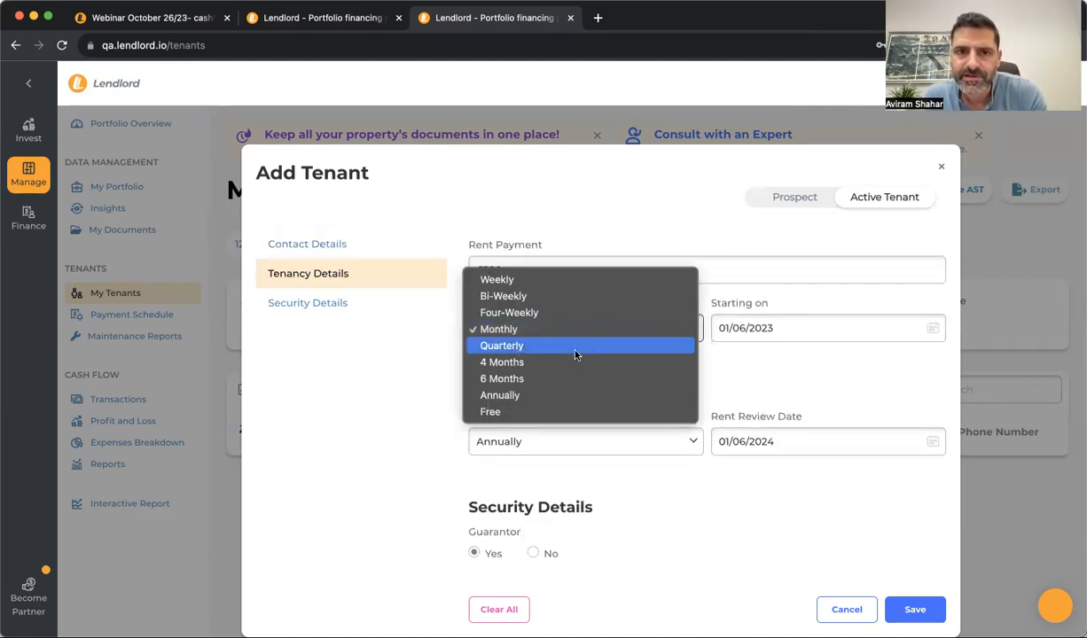
pyautogui.click(421, 337)
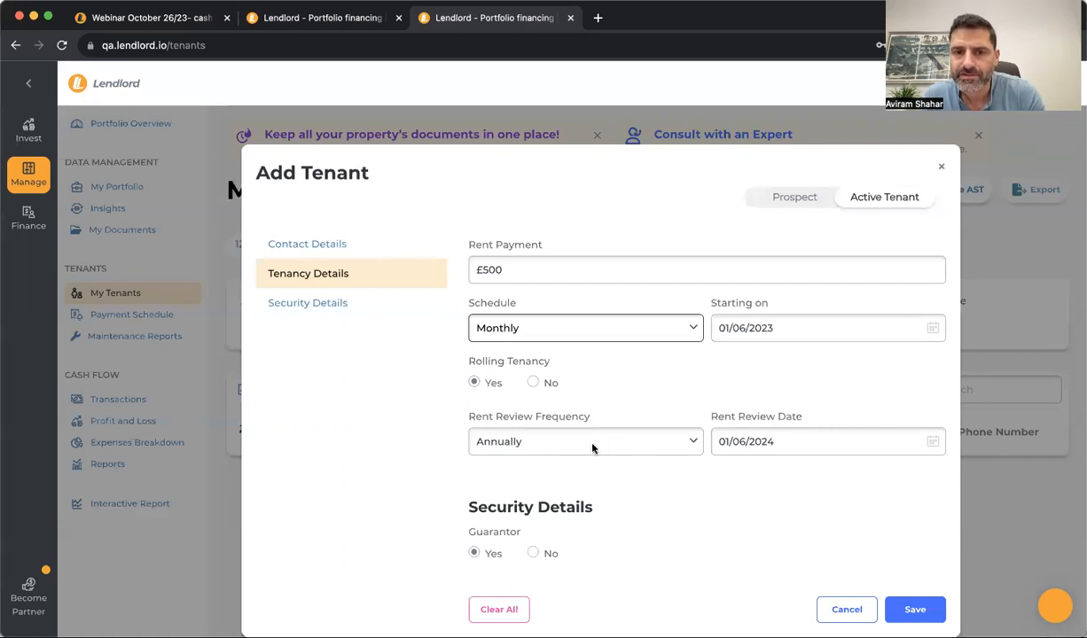
pyautogui.scroll(-5, 641, 537)
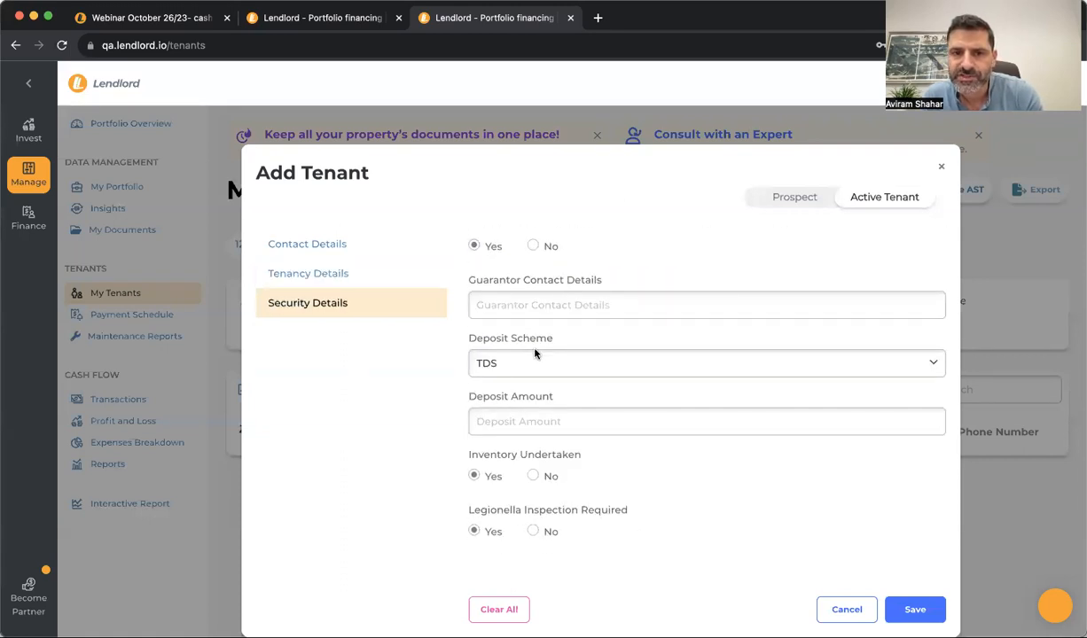
pyautogui.scroll(1, 536, 354)
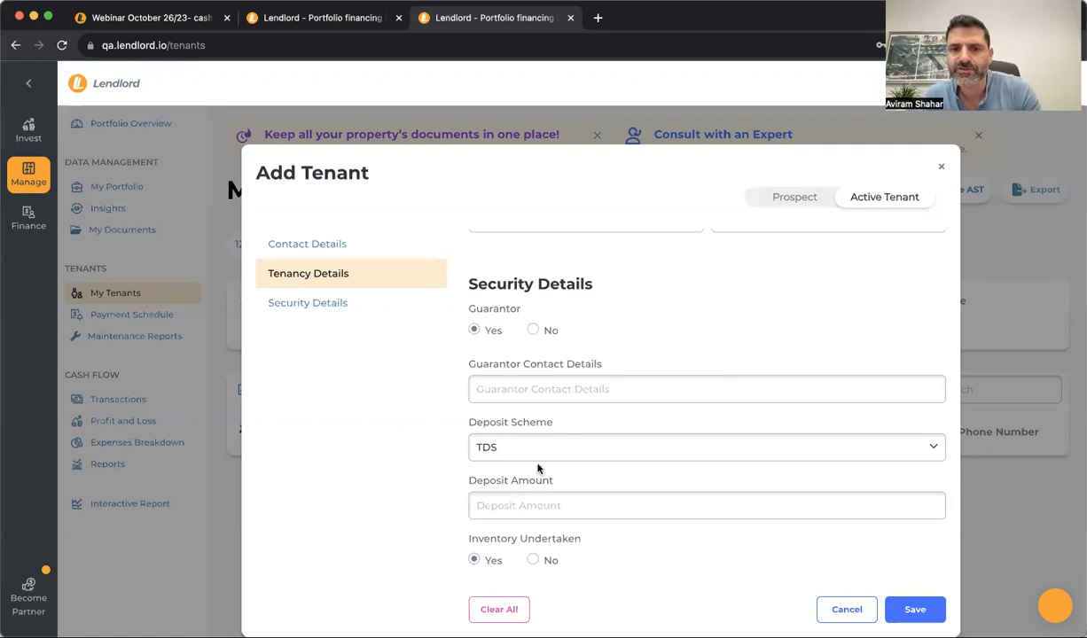
pyautogui.click(912, 610)
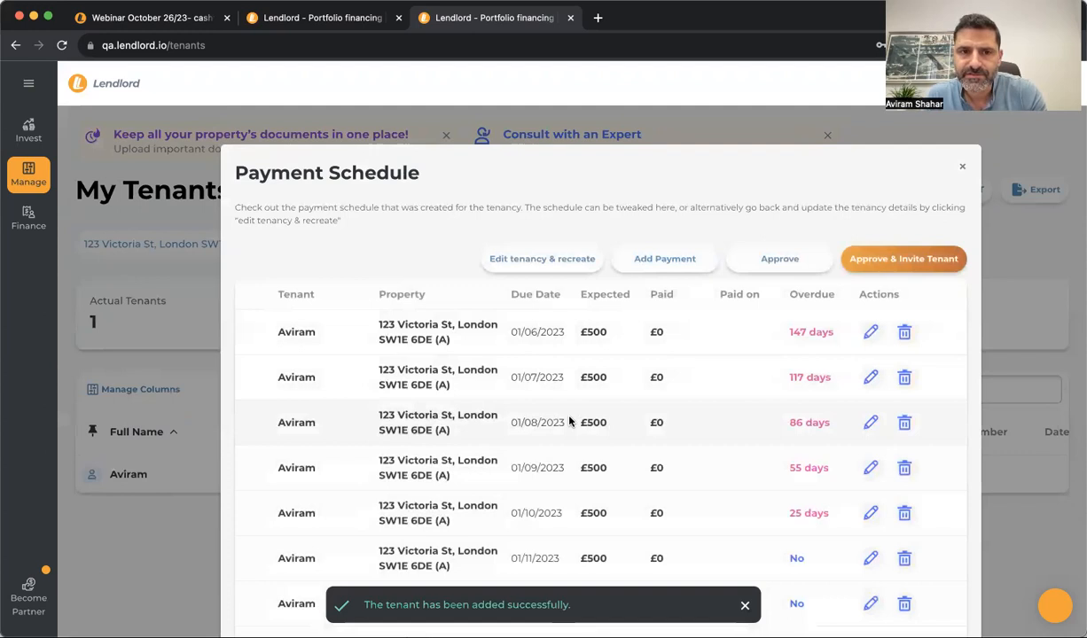
# Look over the £500 monthly instalments, opening and closing the first one's Edit Payment unchanged
pyautogui.scroll(-5, 570, 422)
pyautogui.scroll(5, 569, 422)
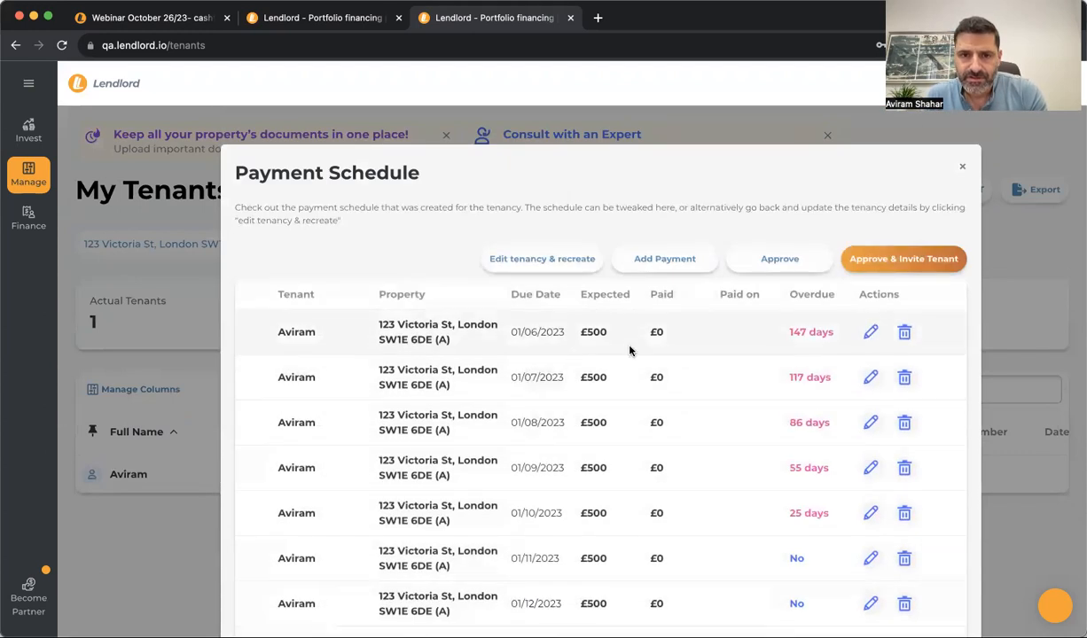
pyautogui.scroll(-2, 552, 421)
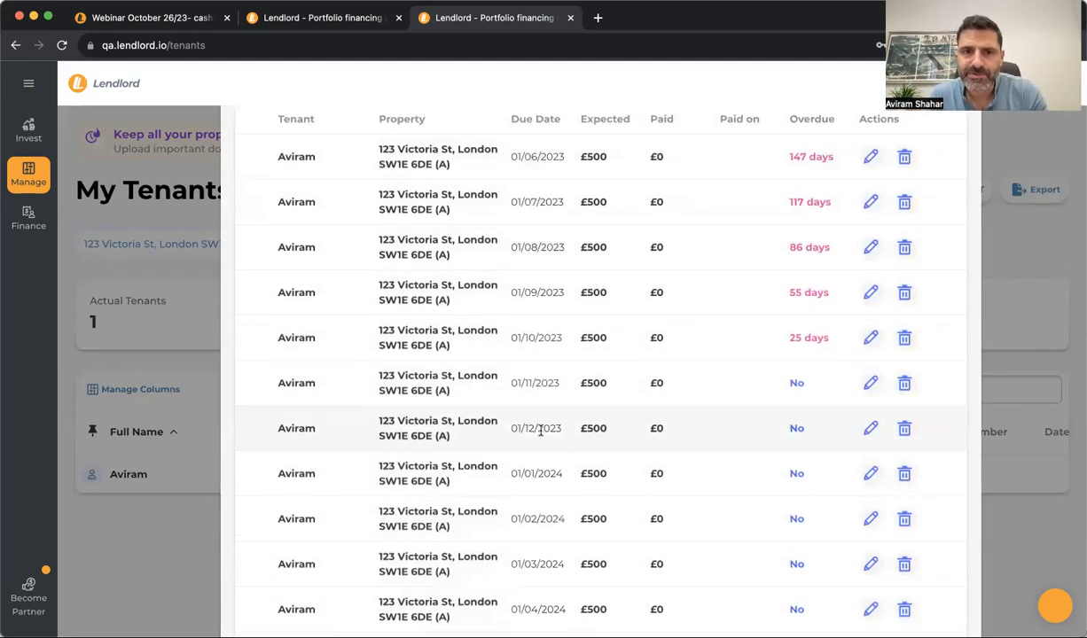
pyautogui.scroll(2, 540, 430)
pyautogui.click(871, 250)
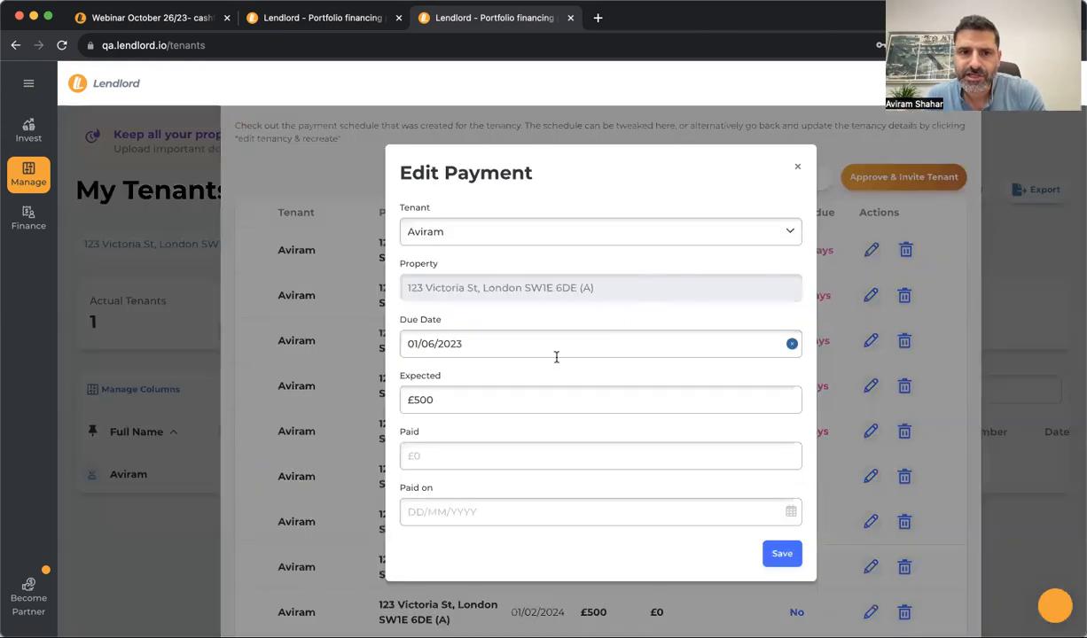
pyautogui.click(797, 170)
pyautogui.scroll(2, 636, 393)
pyautogui.scroll(-5, 636, 393)
pyautogui.scroll(5, 636, 393)
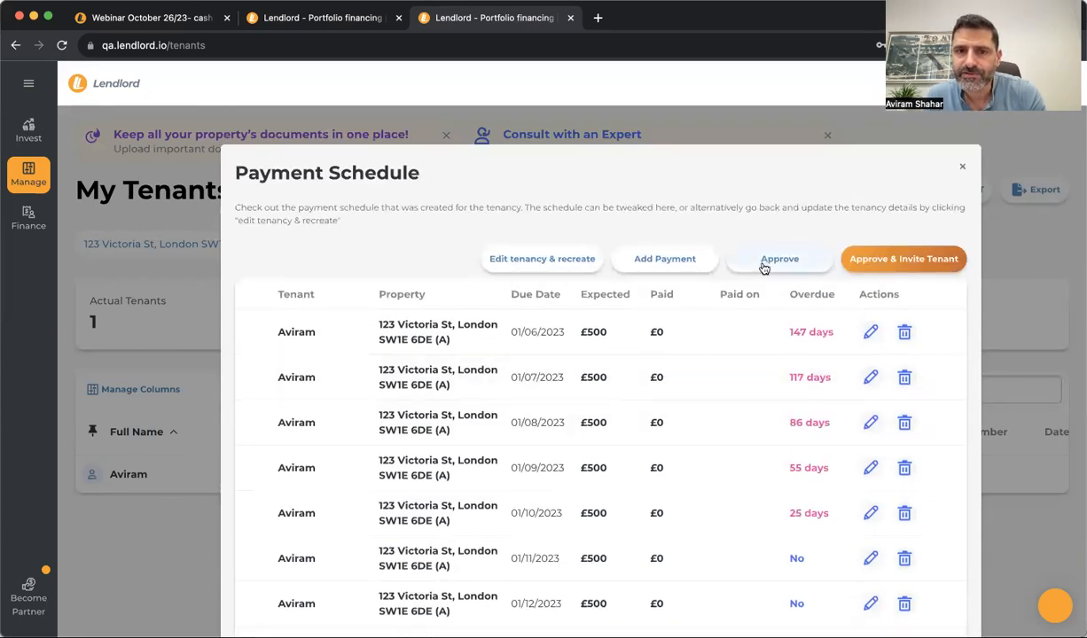
# Approve the rent schedule and select the new tenant to invite
pyautogui.click(907, 266)
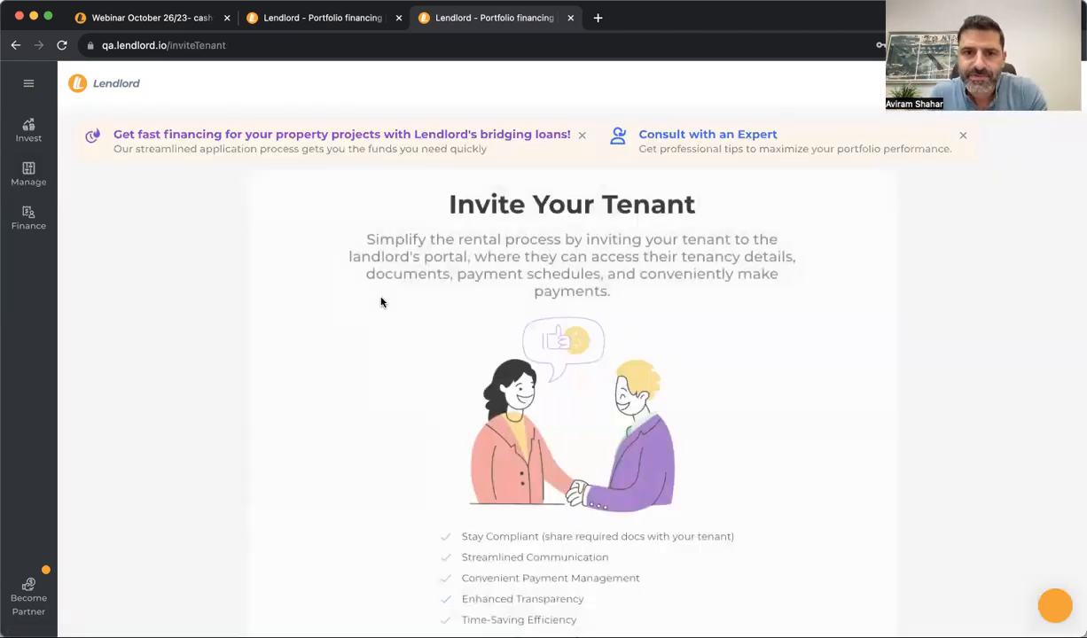
pyautogui.scroll(-3, 452, 452)
pyautogui.click(557, 544)
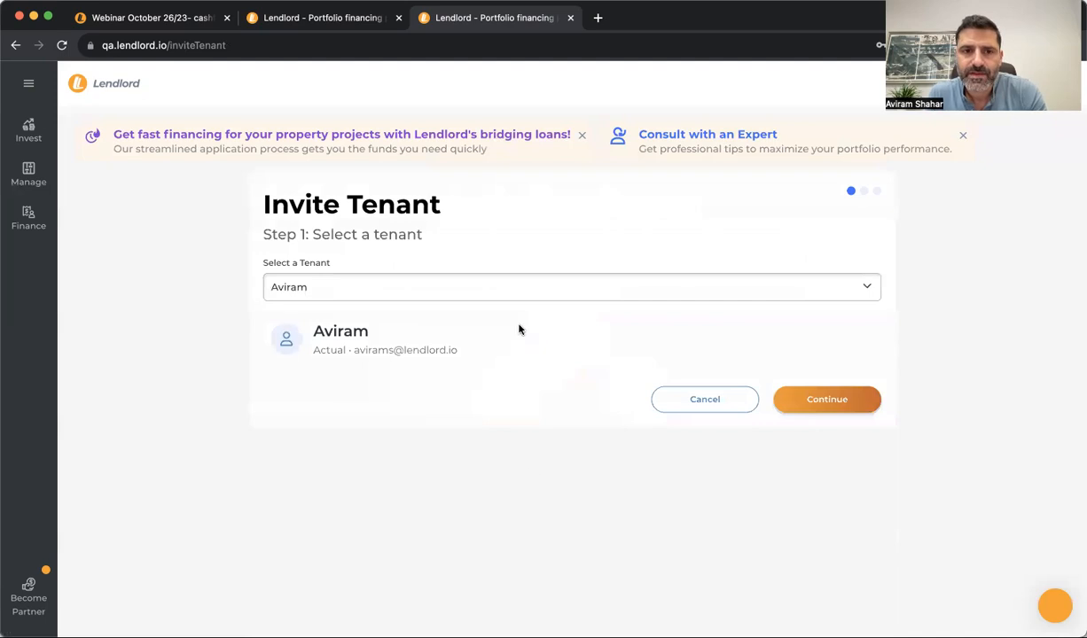
pyautogui.click(446, 283)
pyautogui.click(446, 287)
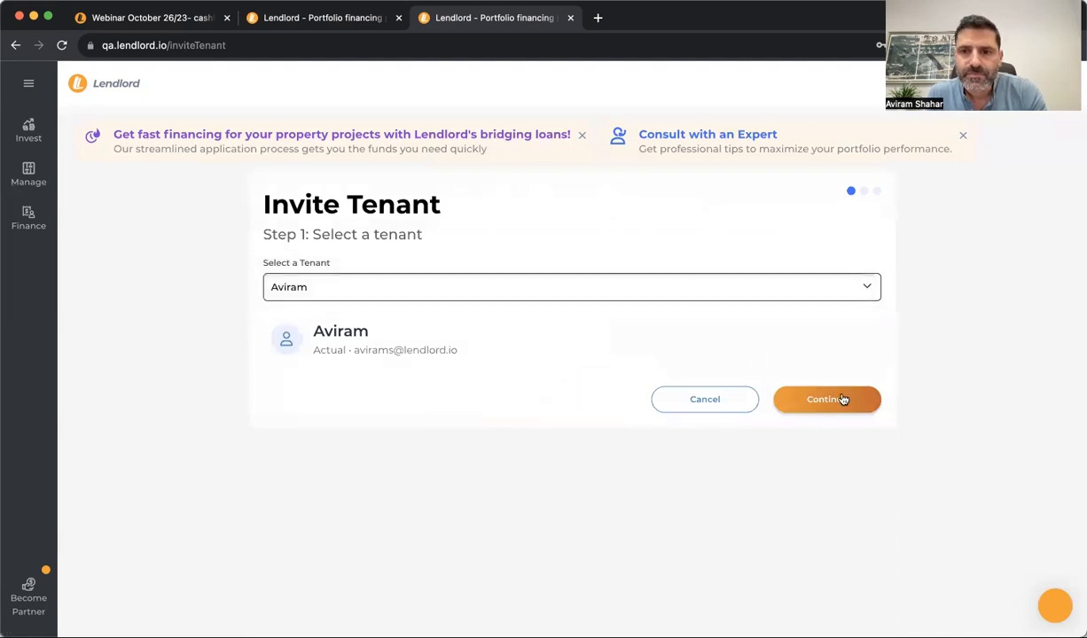
pyautogui.click(807, 399)
# Choose 'Not this time' for Lendlord payments and send the invitation to the tenant's e-mail
pyautogui.scroll(-3, 444, 415)
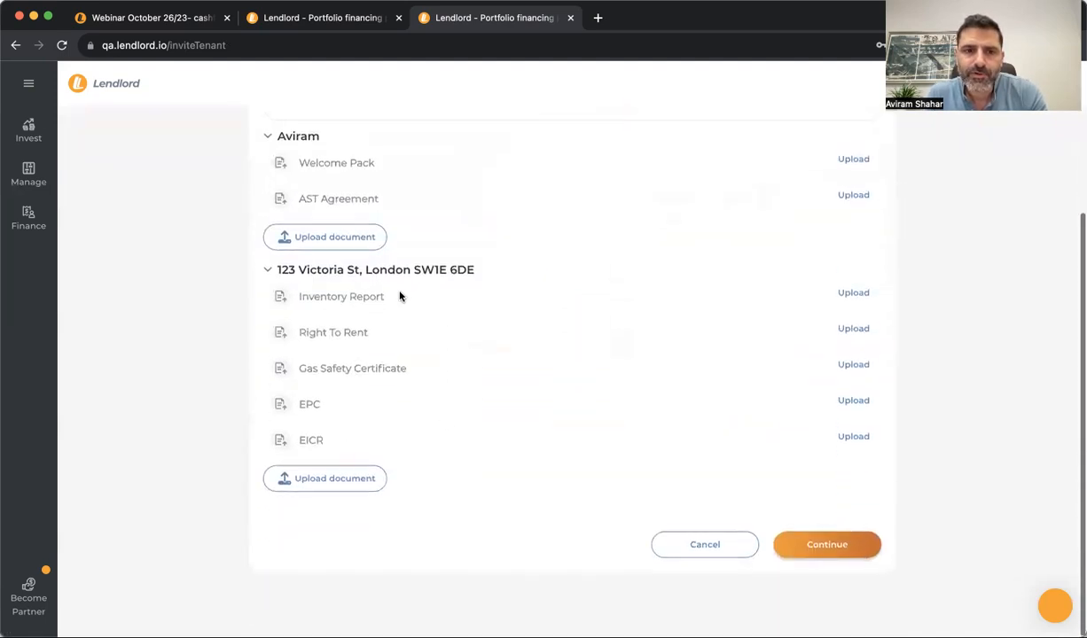
pyautogui.scroll(3, 389, 356)
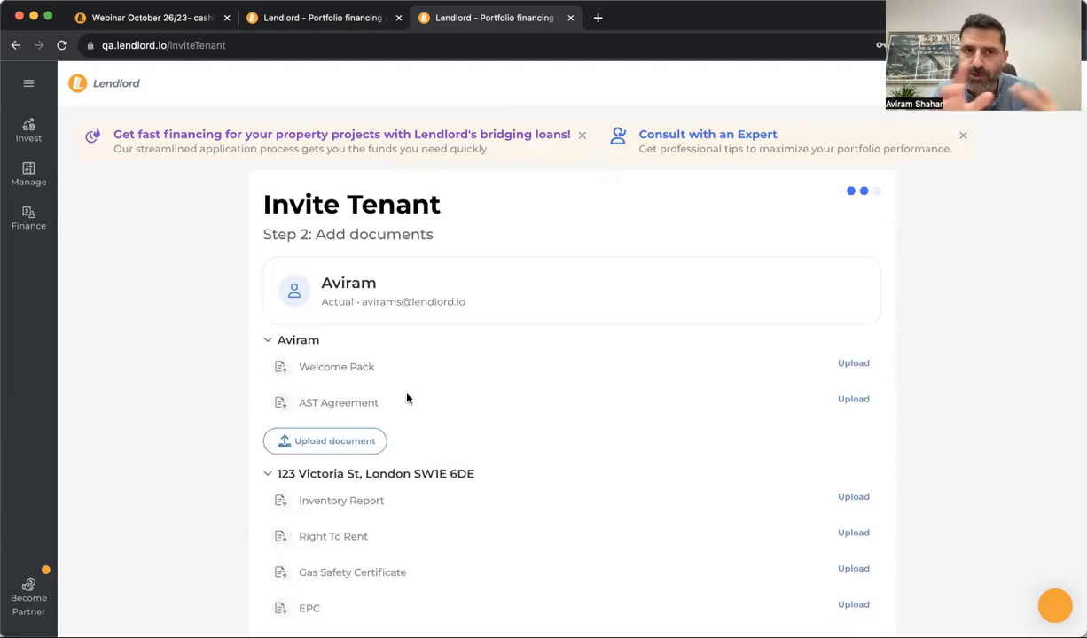
pyautogui.scroll(-3, 407, 399)
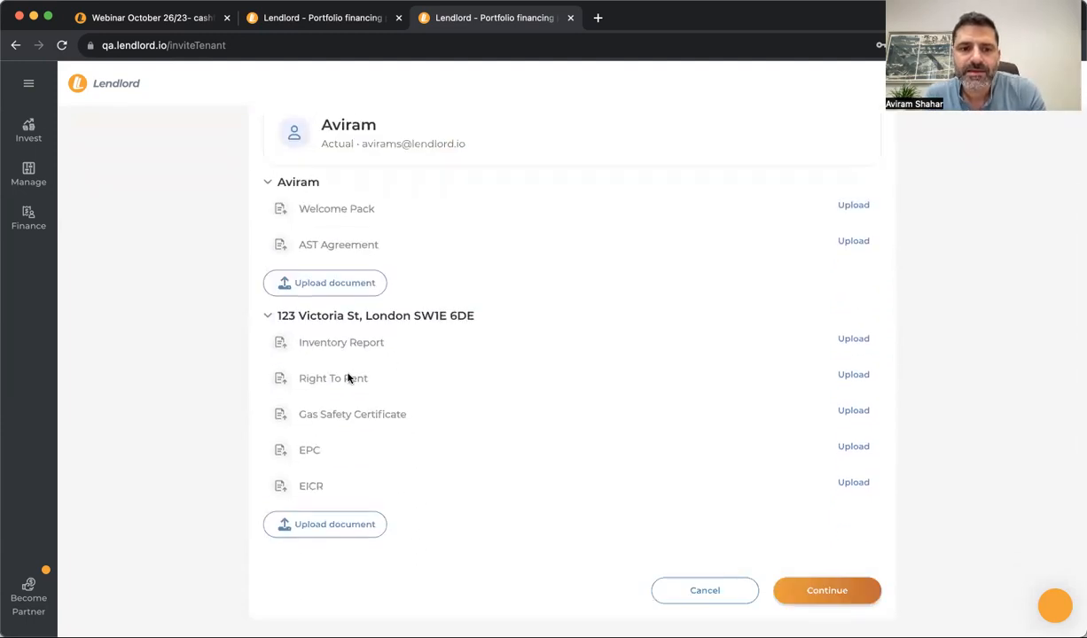
pyautogui.scroll(3, 470, 363)
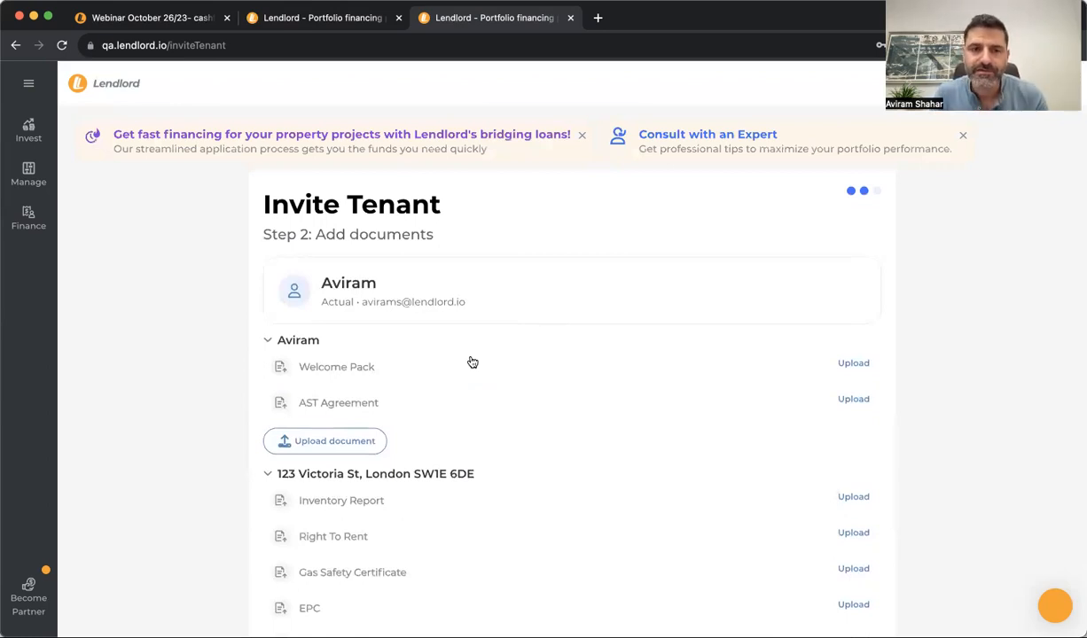
pyautogui.scroll(-4, 473, 363)
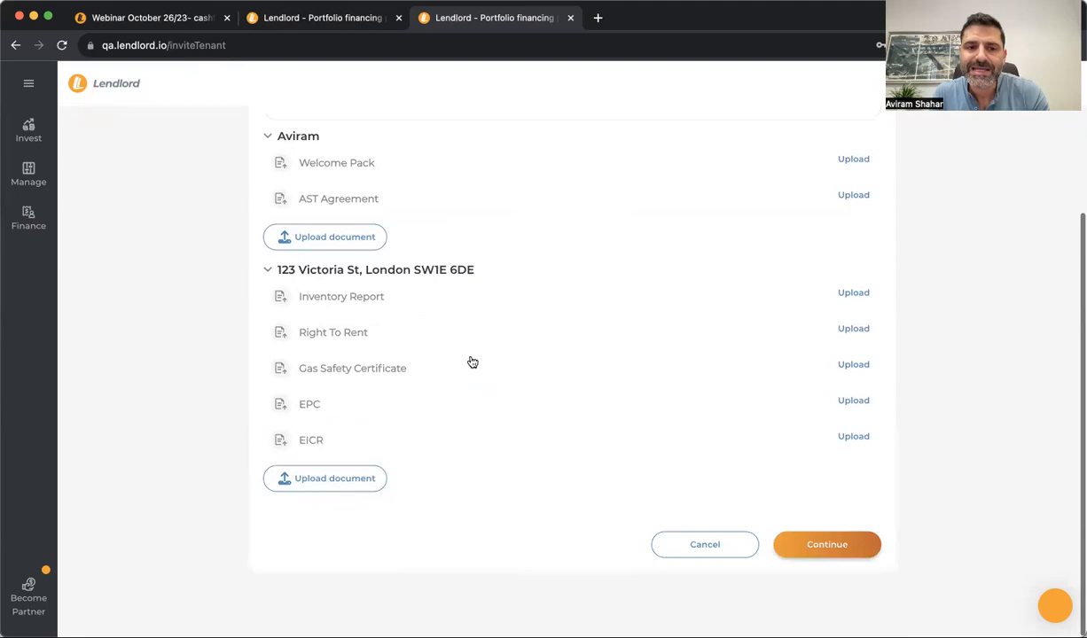
pyautogui.scroll(4, 471, 361)
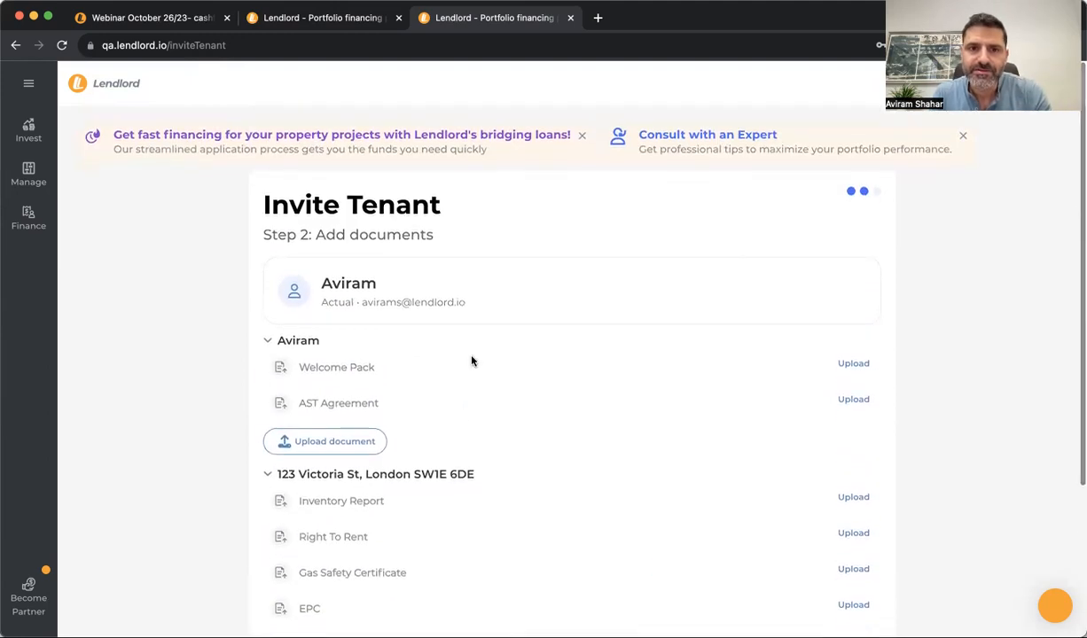
pyautogui.scroll(-4, 624, 418)
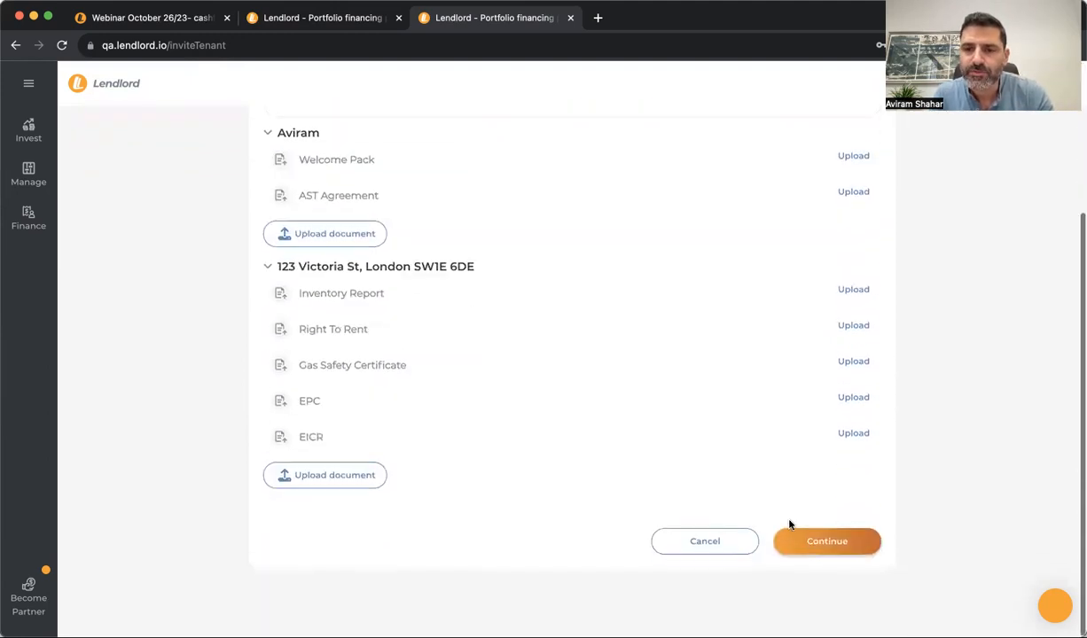
pyautogui.click(825, 544)
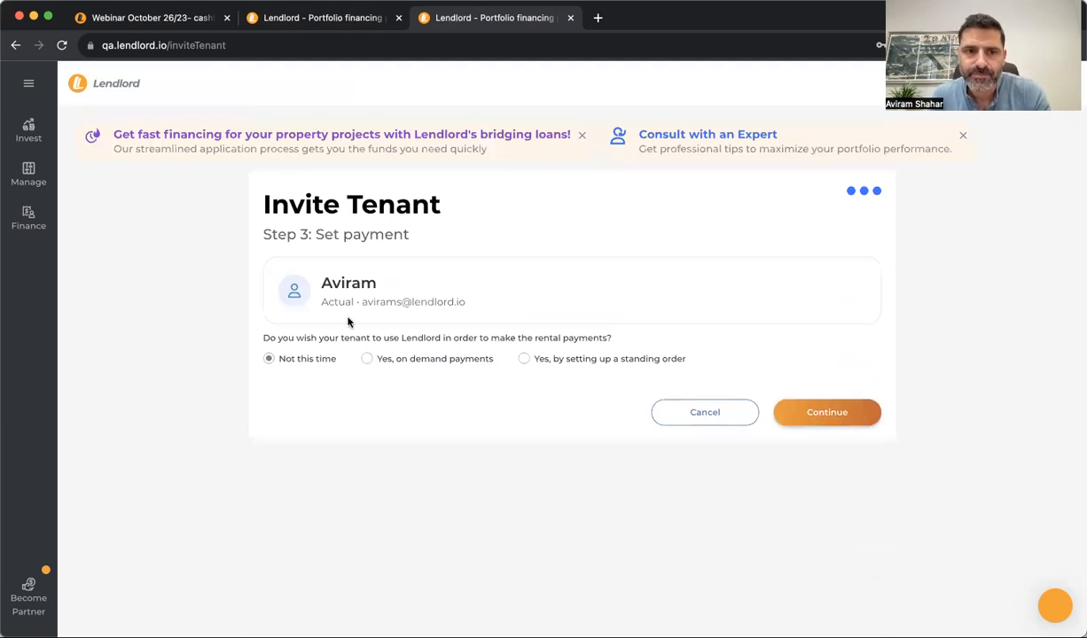
pyautogui.click(829, 416)
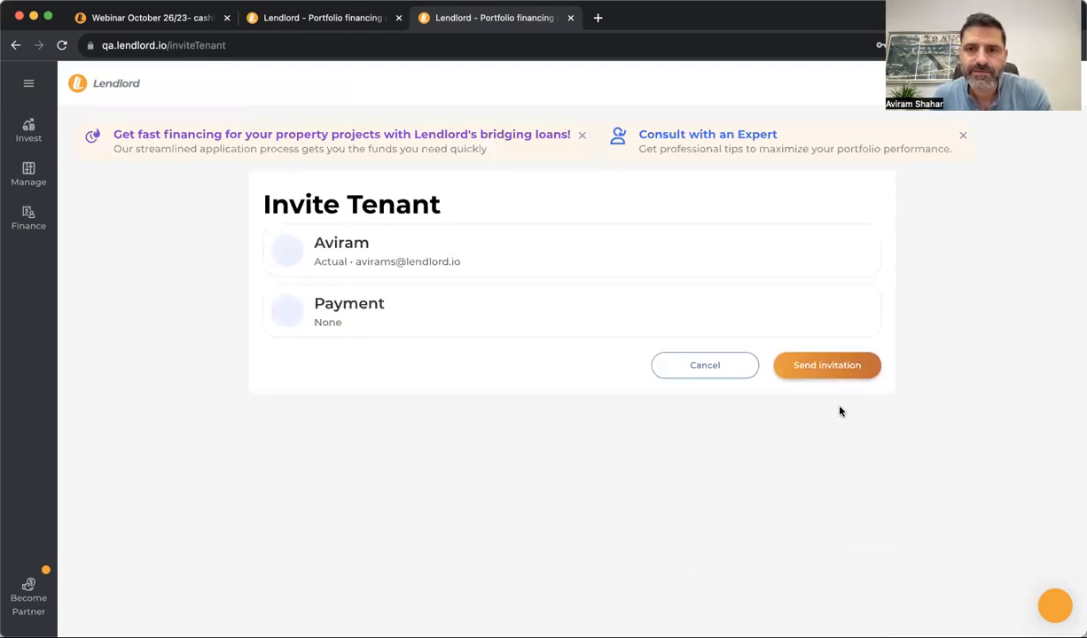
pyautogui.click(844, 370)
pyautogui.click(869, 301)
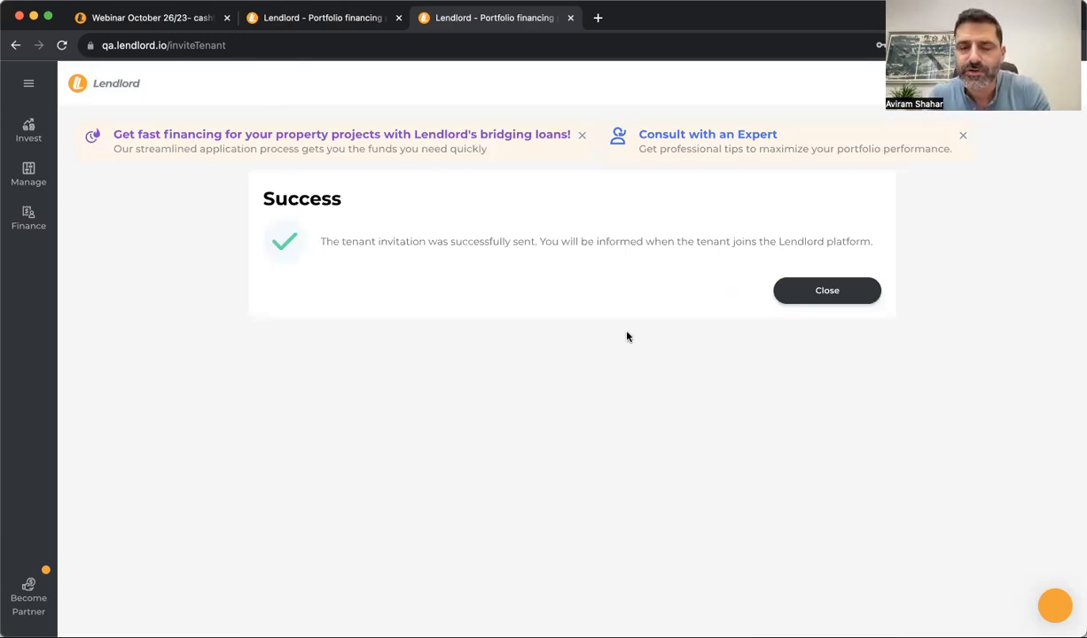
# Start a new tenancy agreement for the new tenant
pyautogui.click(839, 303)
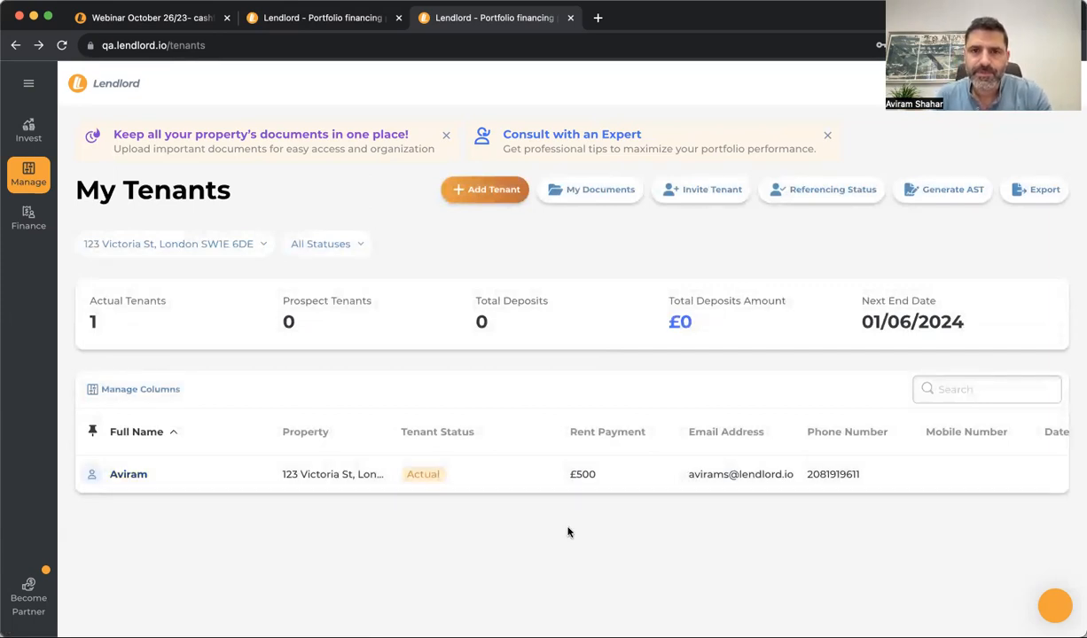
pyautogui.click(946, 202)
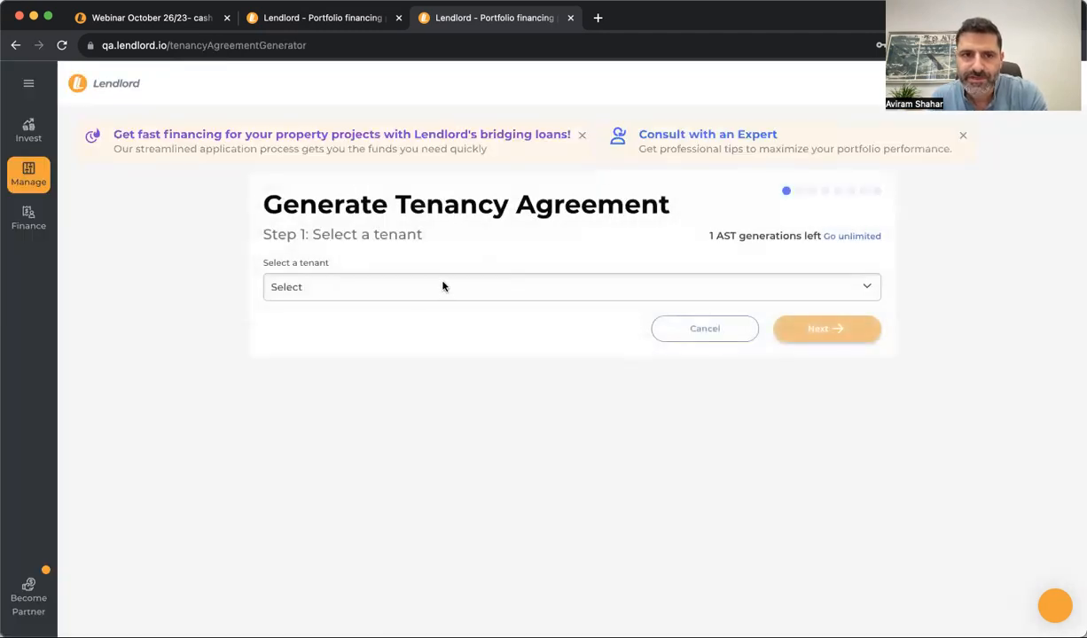
pyautogui.click(443, 286)
pyautogui.click(422, 305)
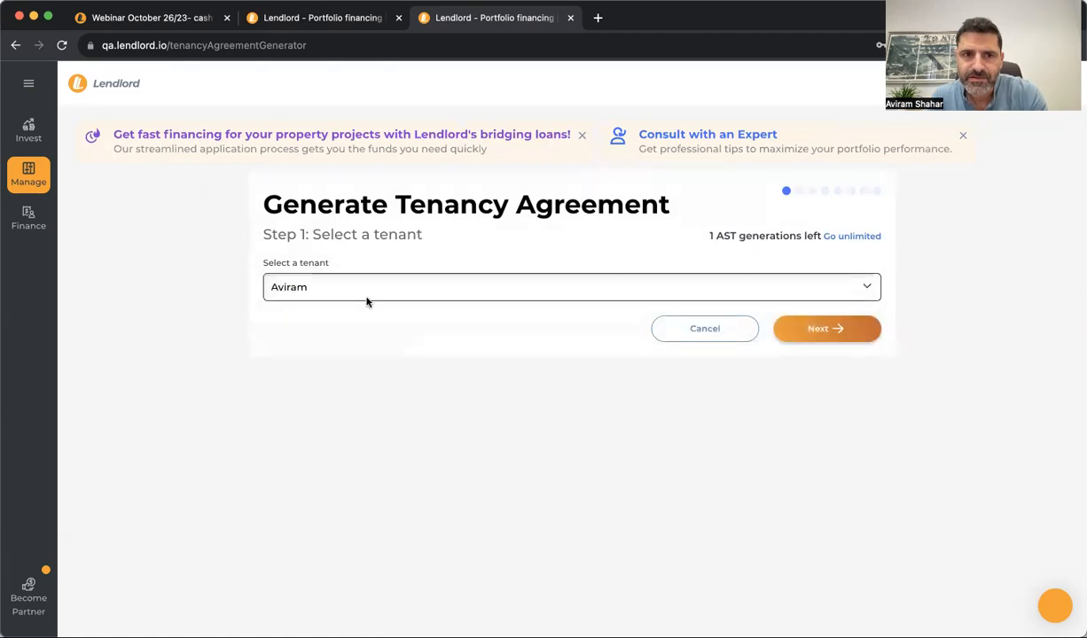
pyautogui.click(834, 330)
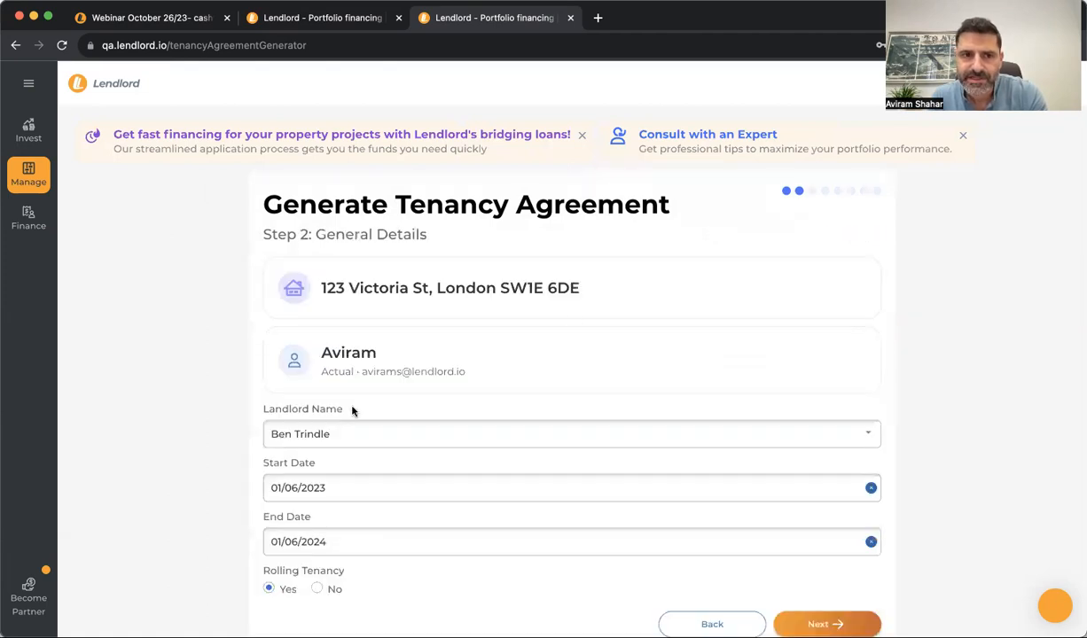
# Advance through general, payment and rent review steps, choosing no witnesses
pyautogui.scroll(-2, 352, 410)
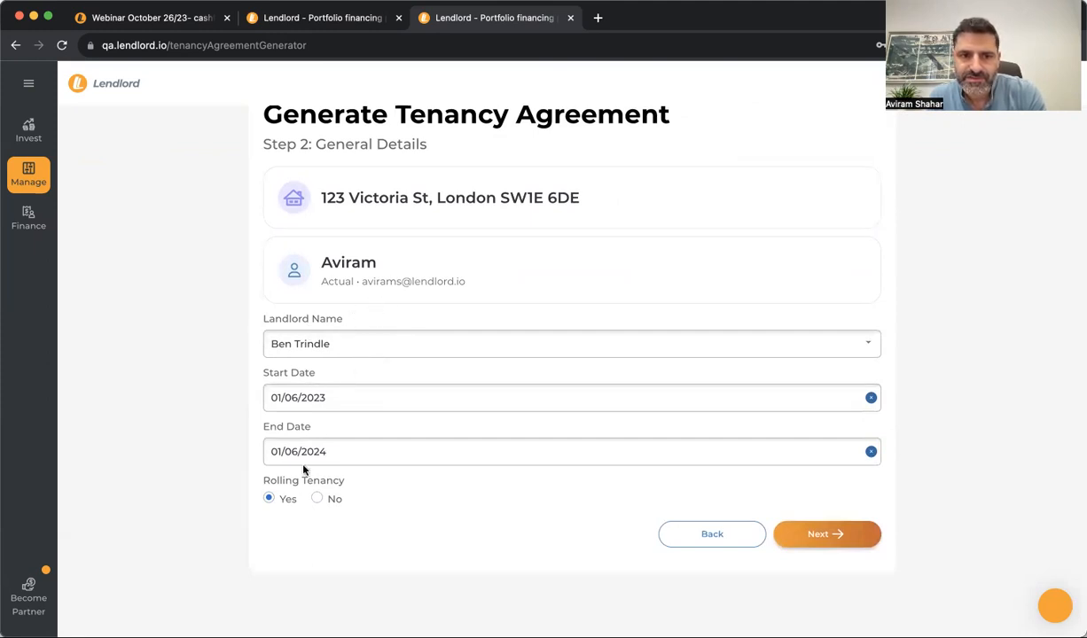
pyautogui.click(844, 538)
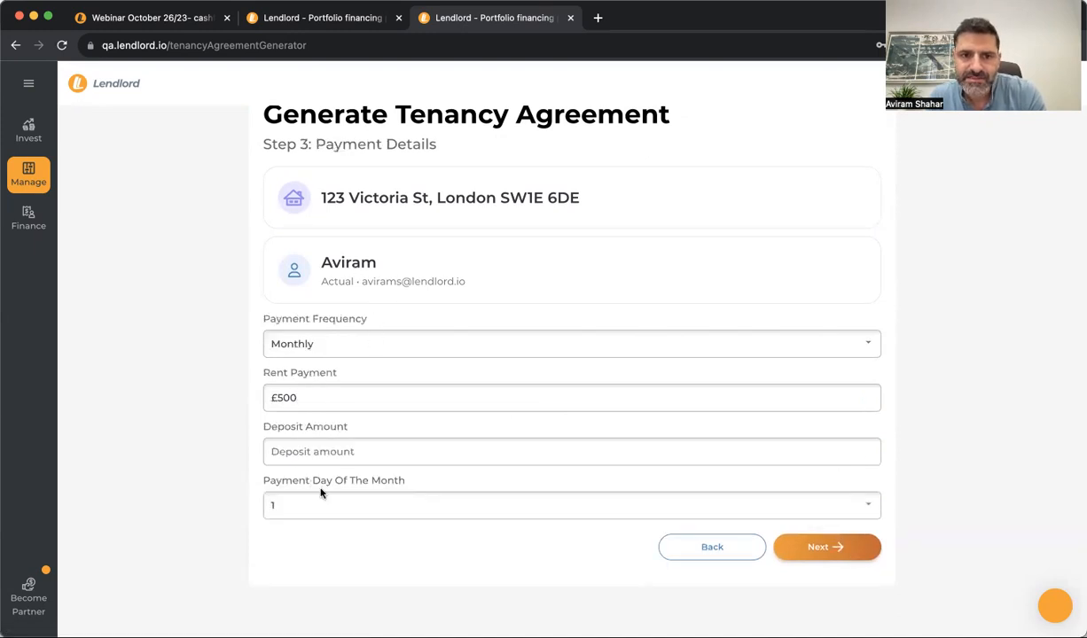
pyautogui.click(820, 554)
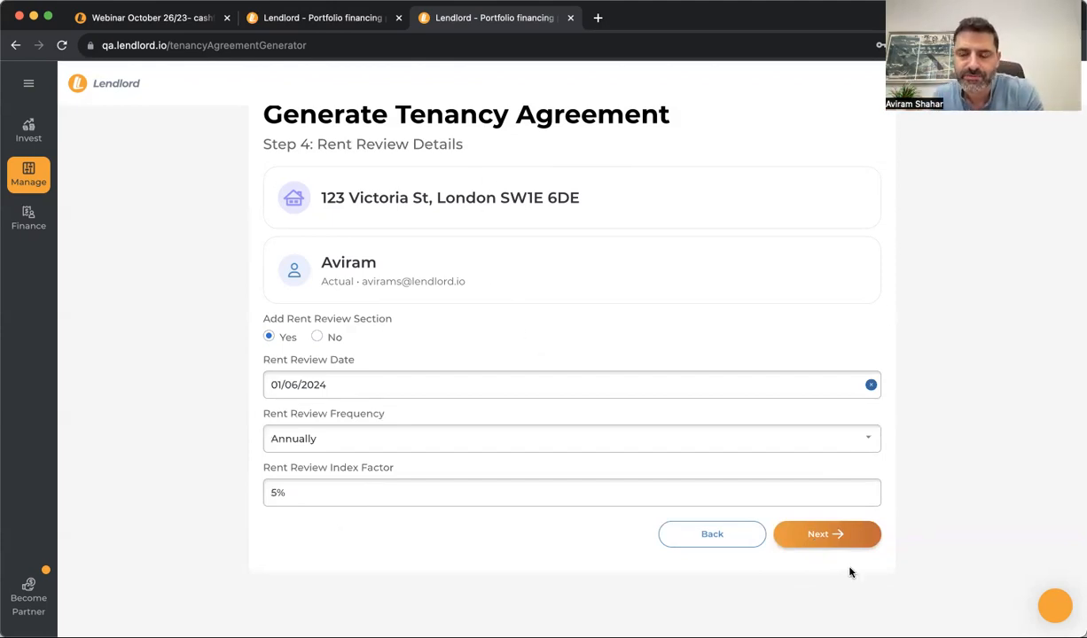
pyautogui.click(826, 532)
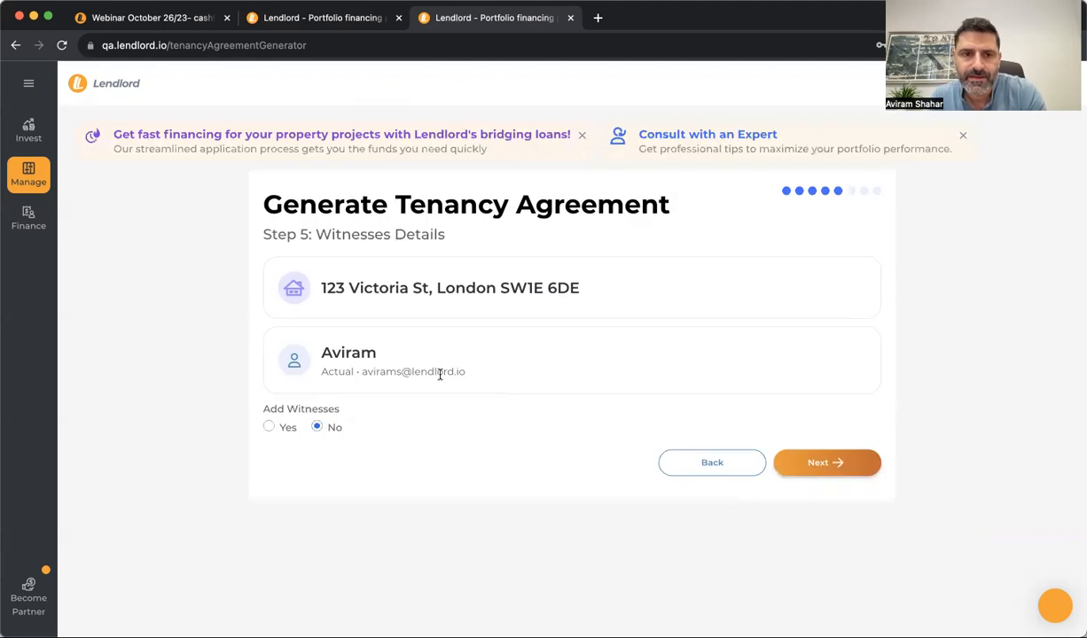
pyautogui.click(285, 428)
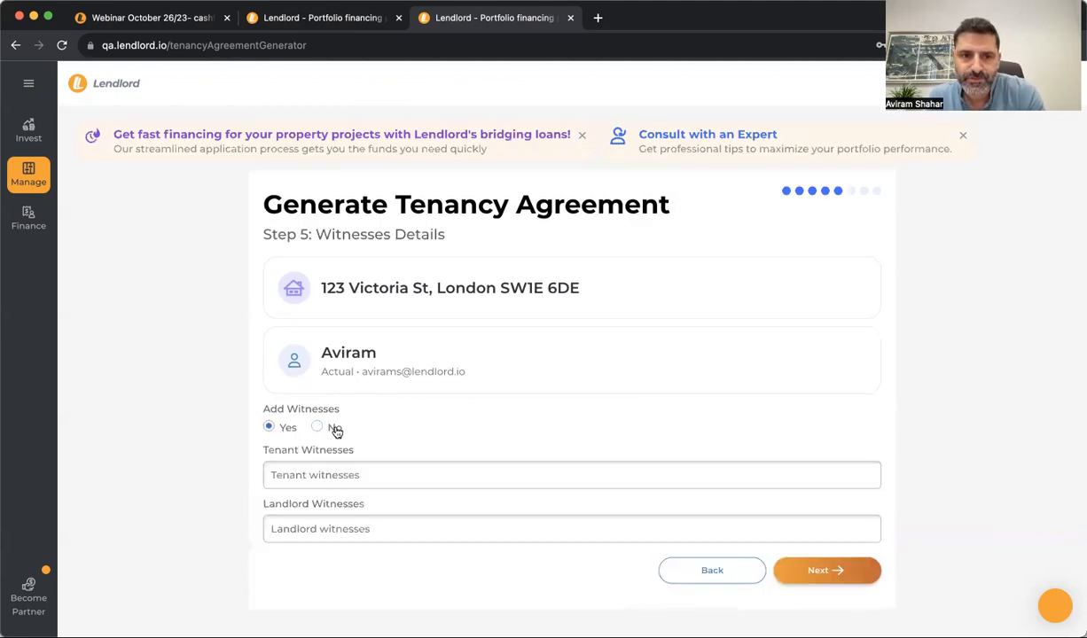
pyautogui.click(336, 430)
pyautogui.click(816, 457)
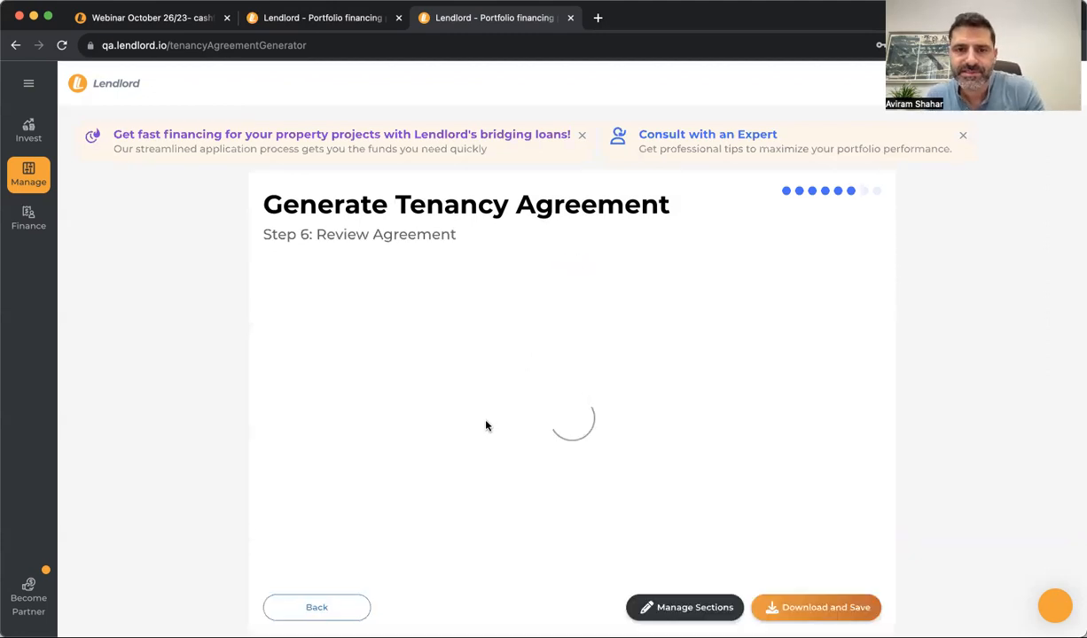
# Move the Counterparts clause up above Waiver in the agreement sections
pyautogui.scroll(-20, 486, 423)
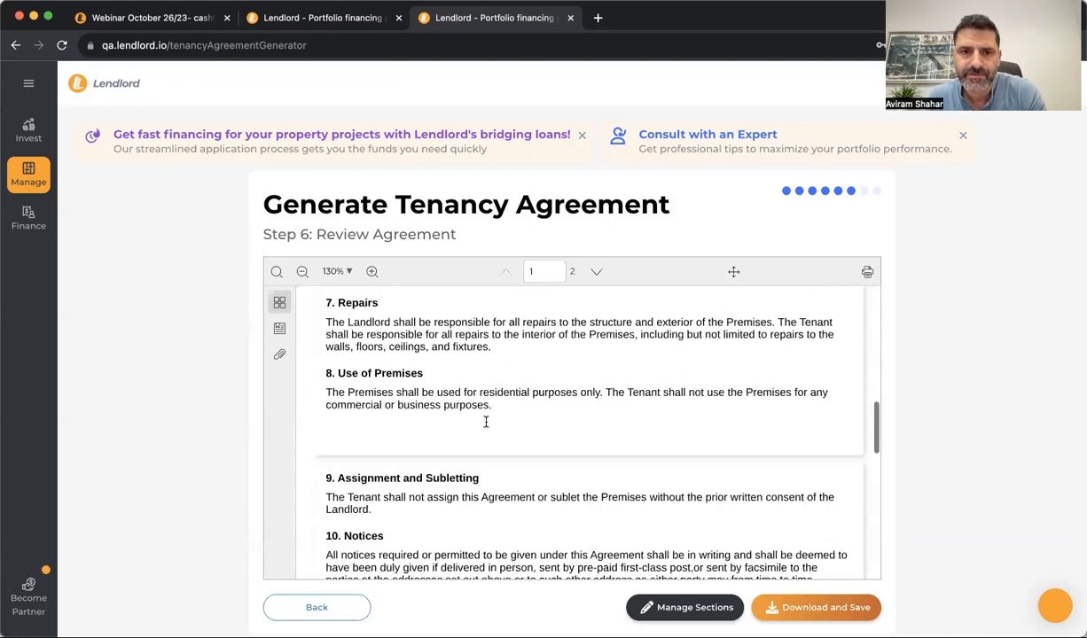
pyautogui.scroll(20, 488, 425)
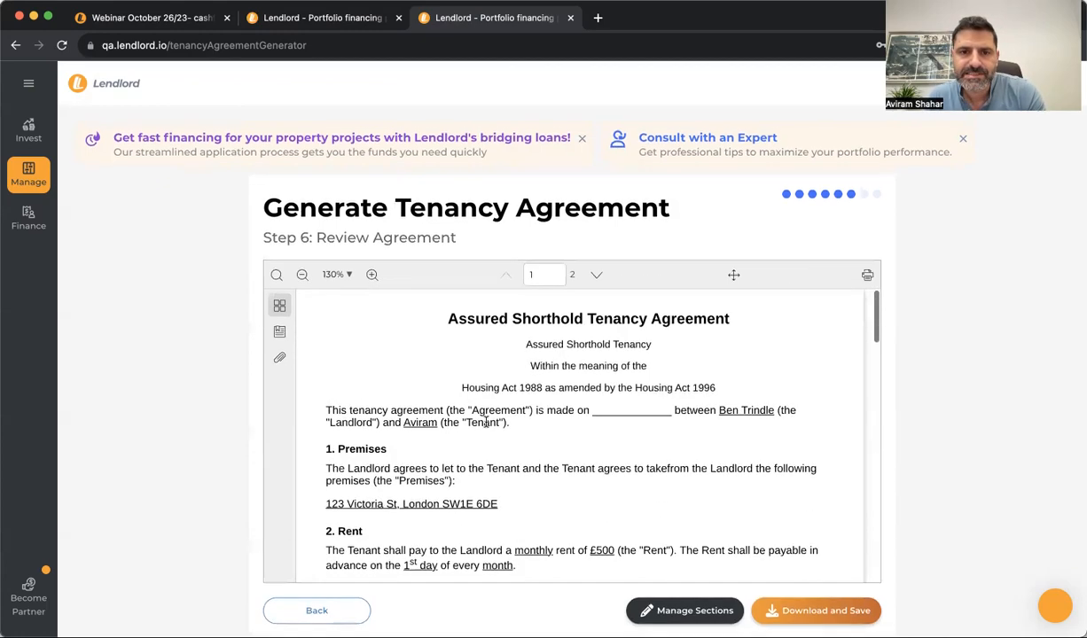
pyautogui.click(685, 610)
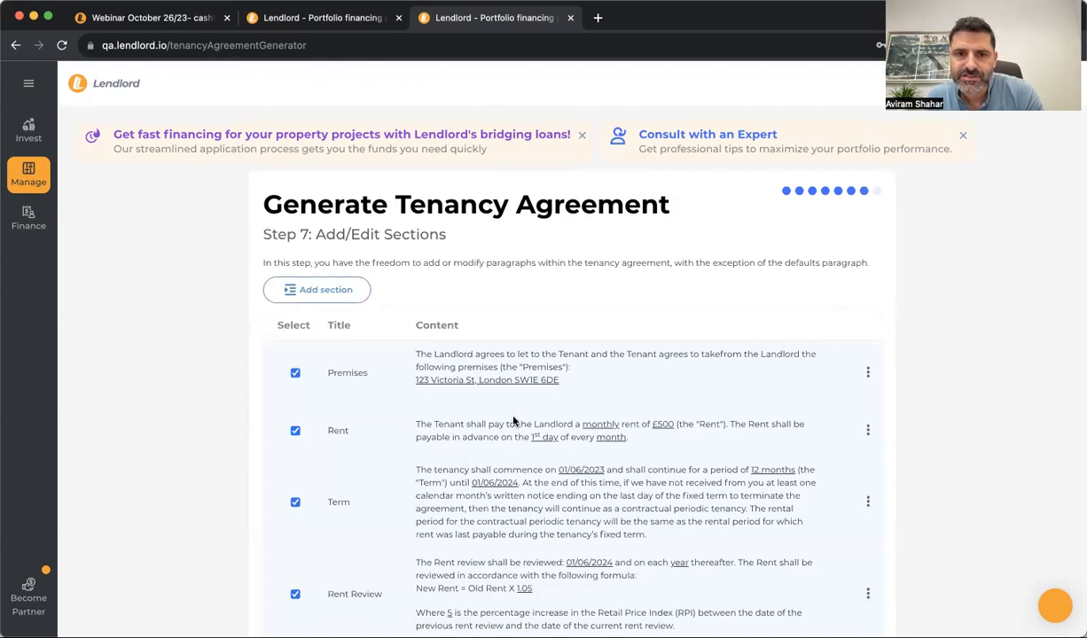
pyautogui.scroll(-5, 523, 417)
pyautogui.scroll(-5, 571, 387)
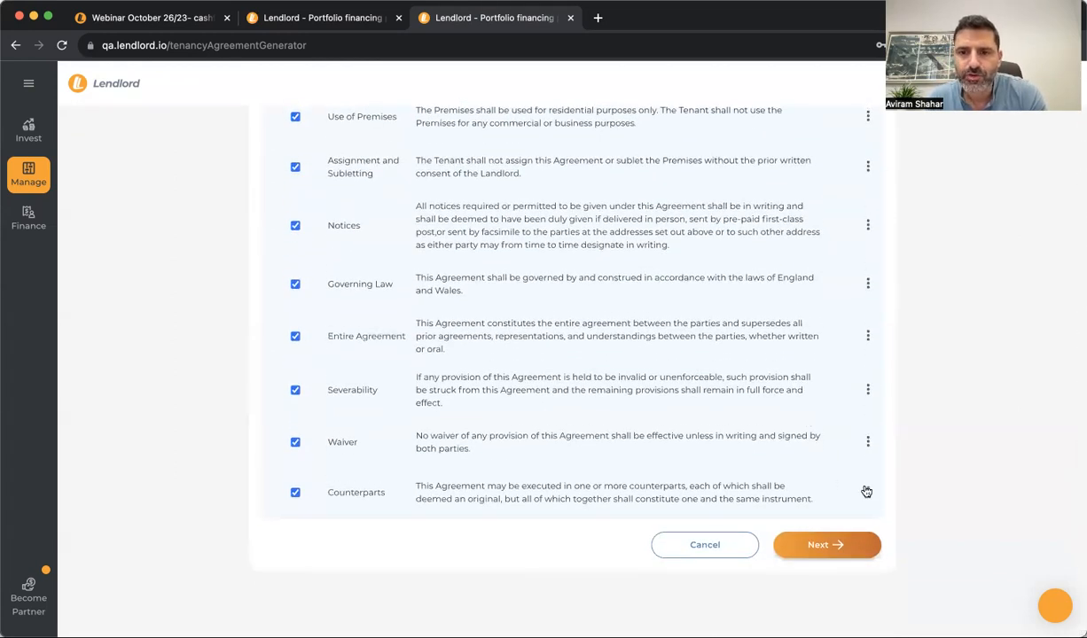
pyautogui.click(868, 493)
pyautogui.click(845, 573)
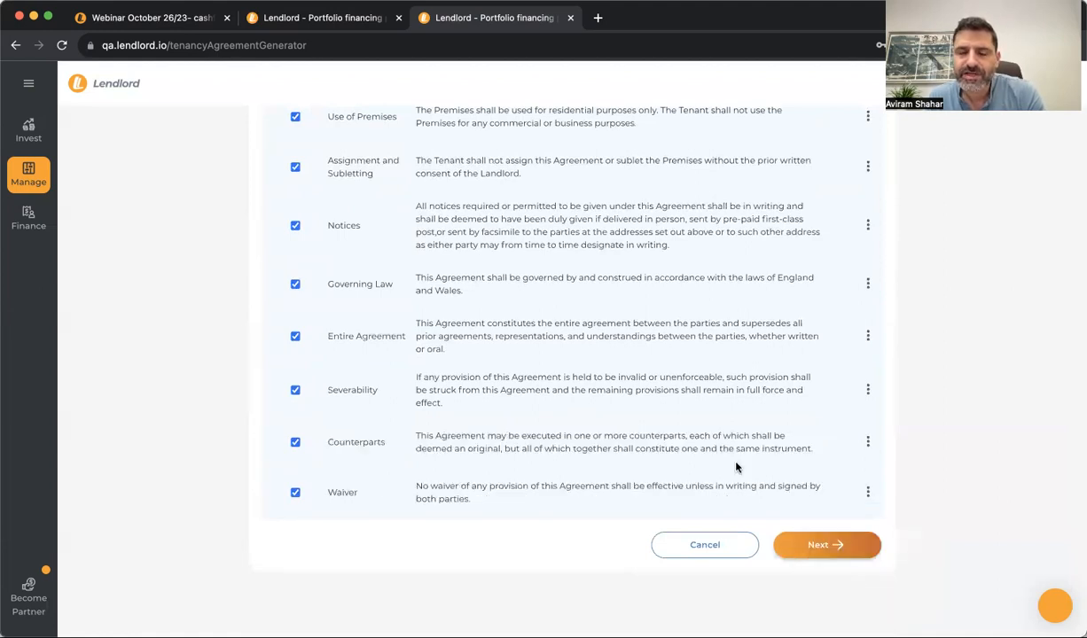
# Cancel a new section without saving and proceed to the final agreement review
pyautogui.scroll(15, 735, 468)
pyautogui.click(347, 302)
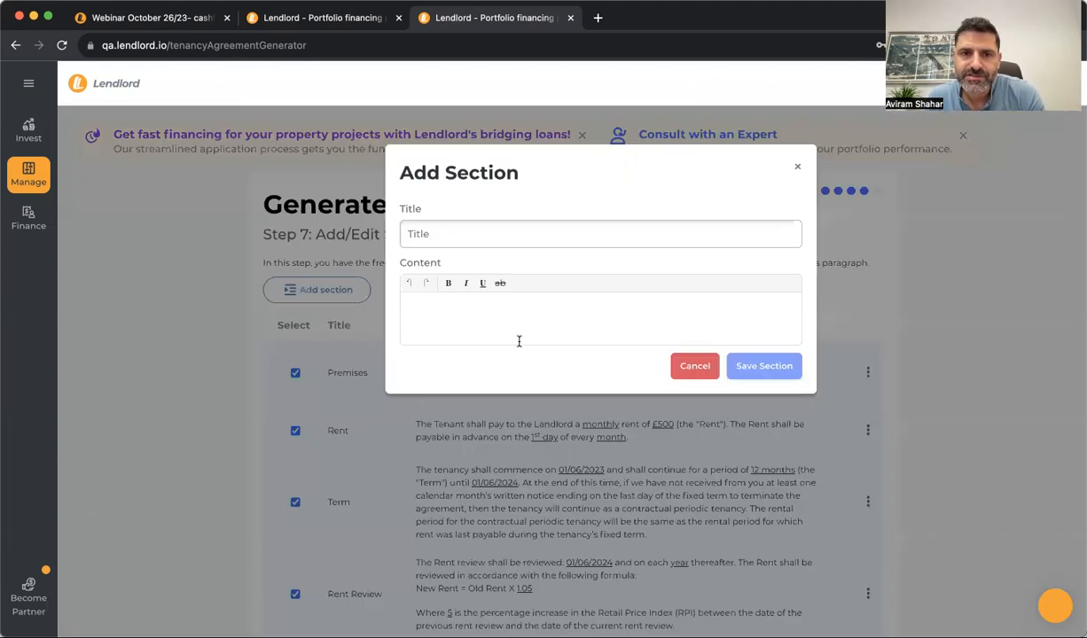
pyautogui.click(512, 230)
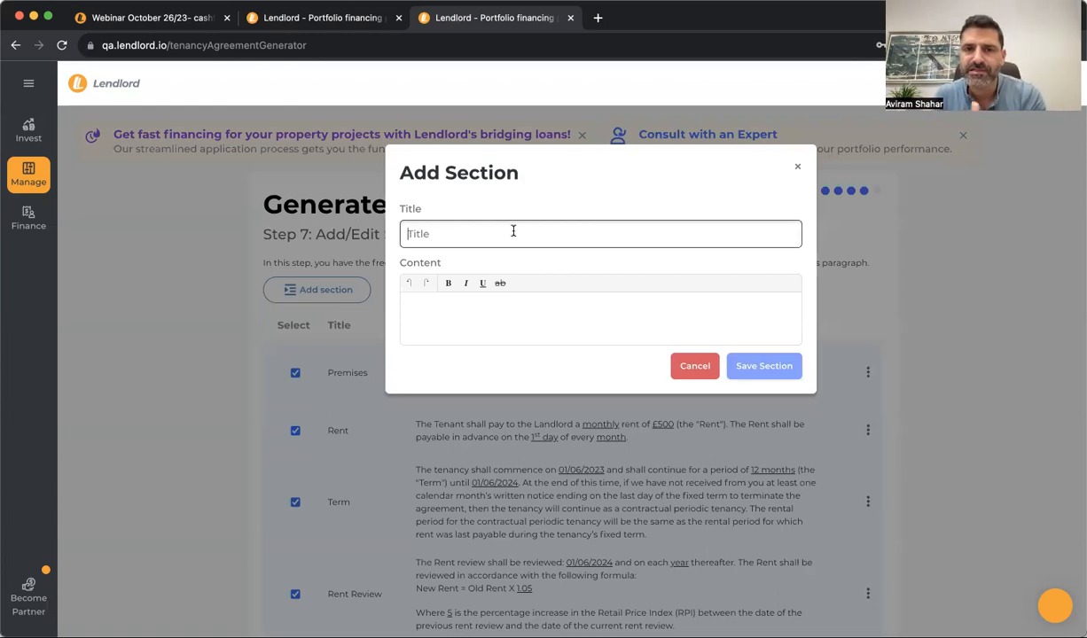
pyautogui.click(797, 166)
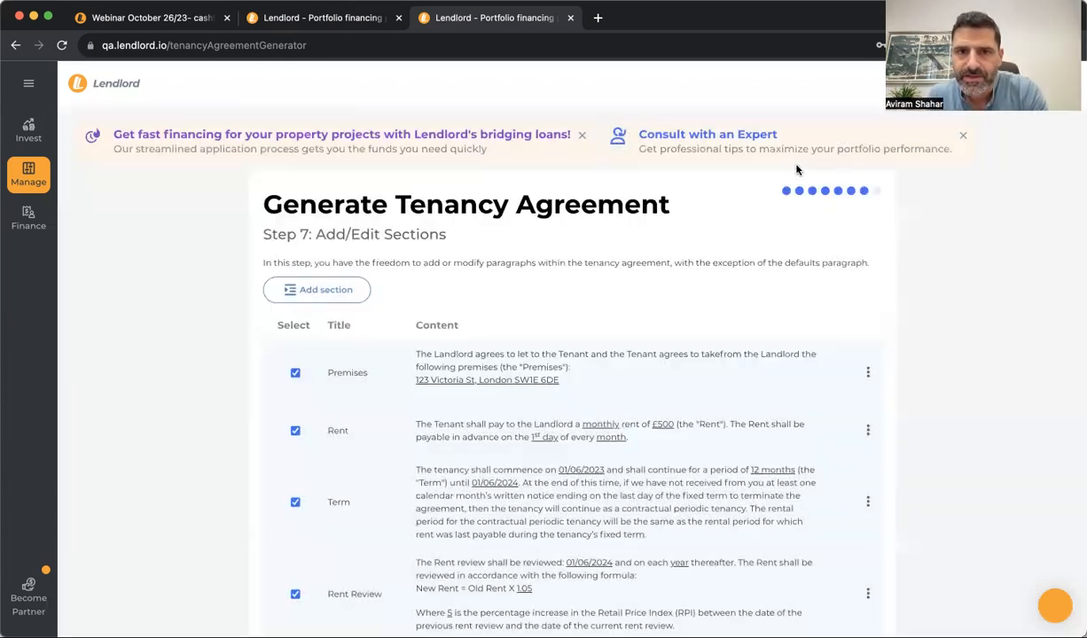
pyautogui.scroll(-3, 611, 439)
pyautogui.scroll(-10, 611, 439)
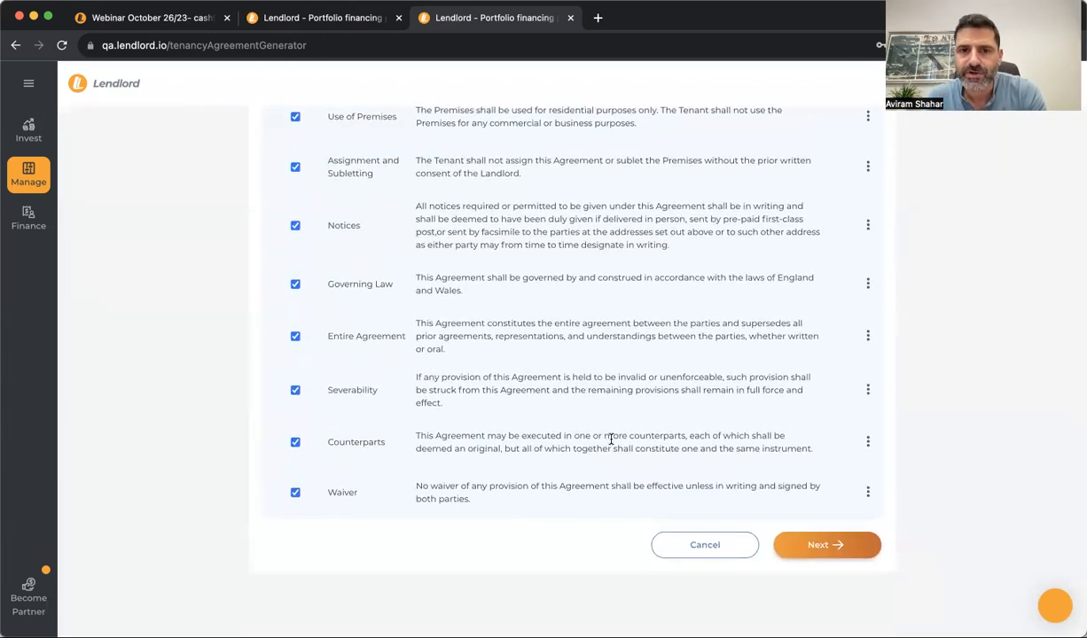
pyautogui.scroll(12, 611, 440)
pyautogui.scroll(-12, 611, 439)
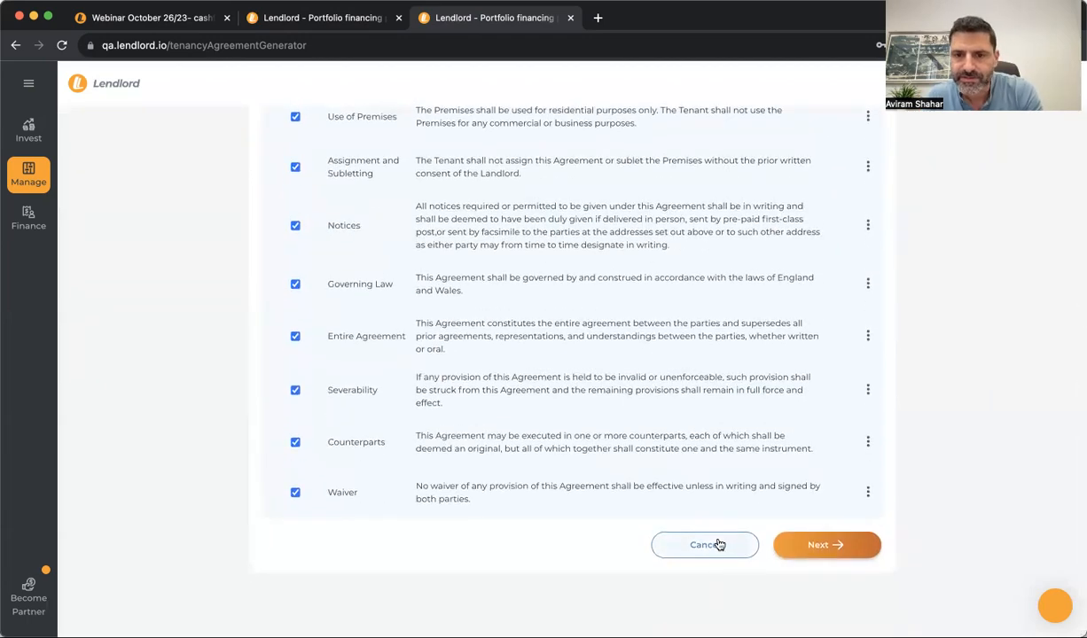
pyautogui.click(718, 544)
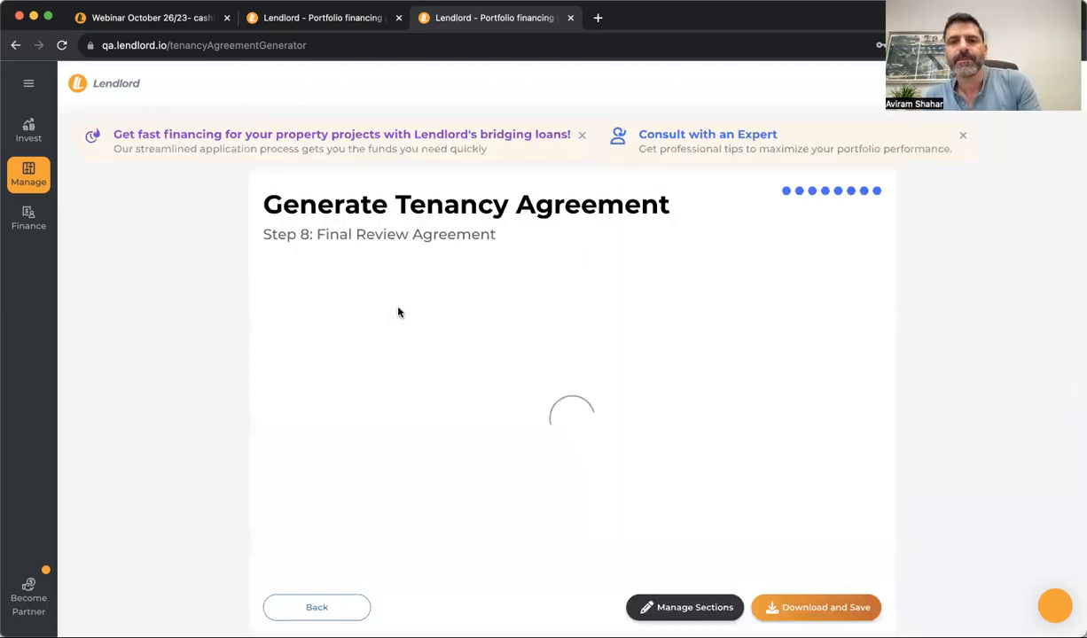
# Read through the two-page agreement, then switch to the webinar page
pyautogui.scroll(-6, 430, 408)
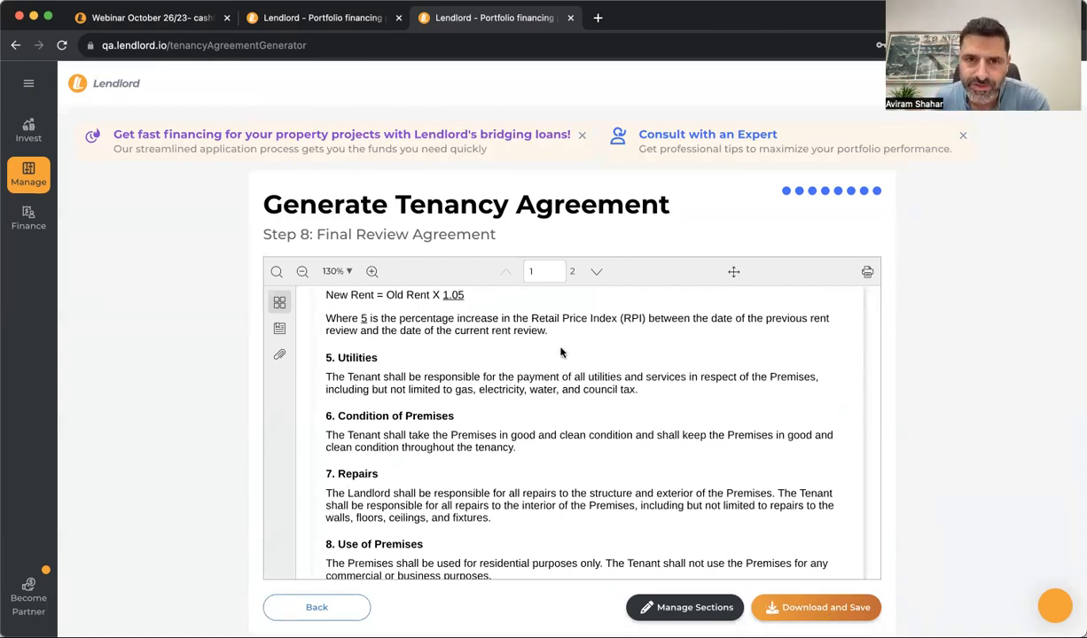
pyautogui.scroll(-12, 561, 353)
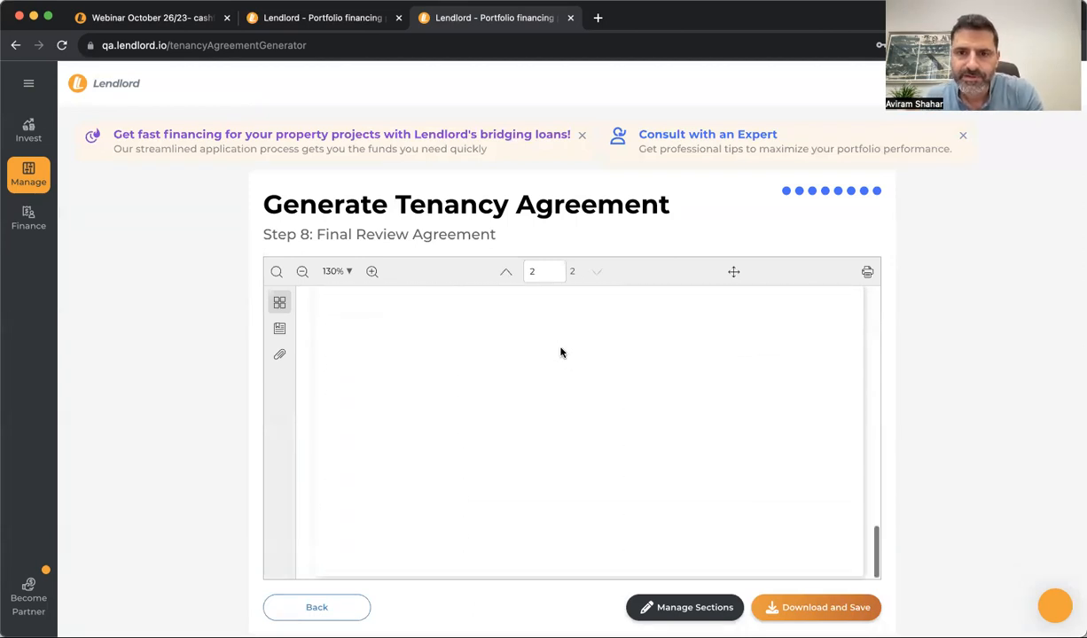
pyautogui.scroll(15, 560, 353)
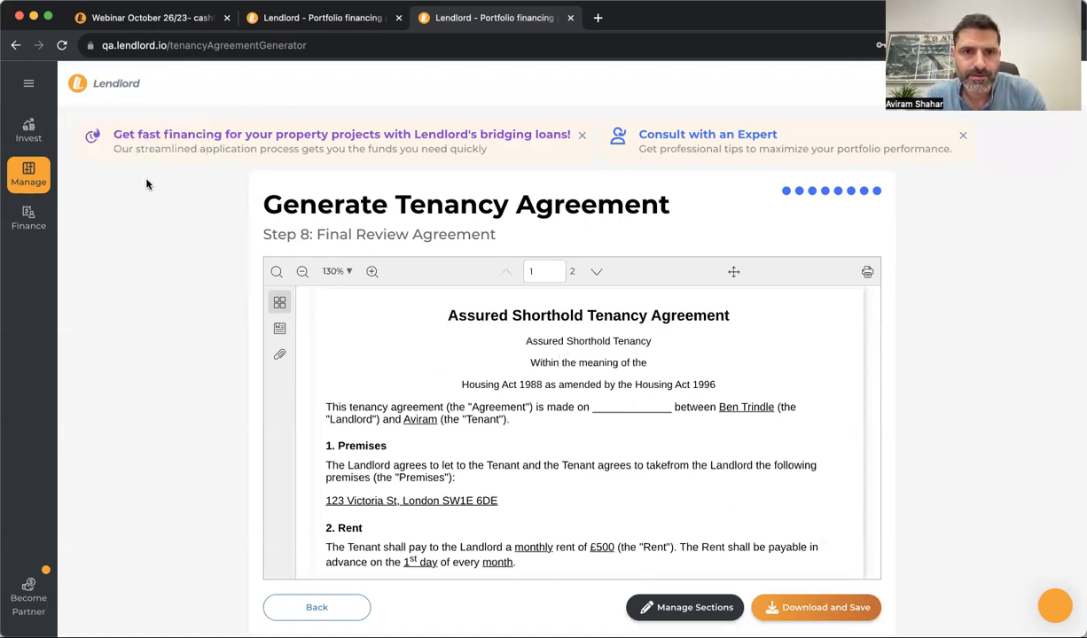
pyautogui.click(160, 18)
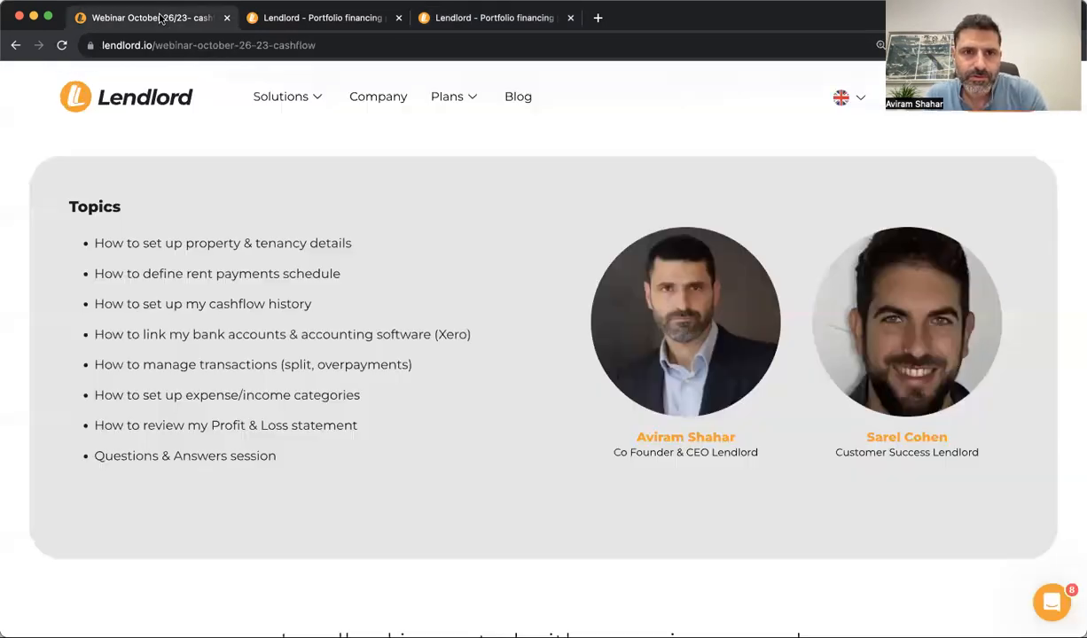
# Highlight the property & tenancy details and rent payments schedule topics, then go to the second Lendlord tab
pyautogui.tripleClick(251, 243)
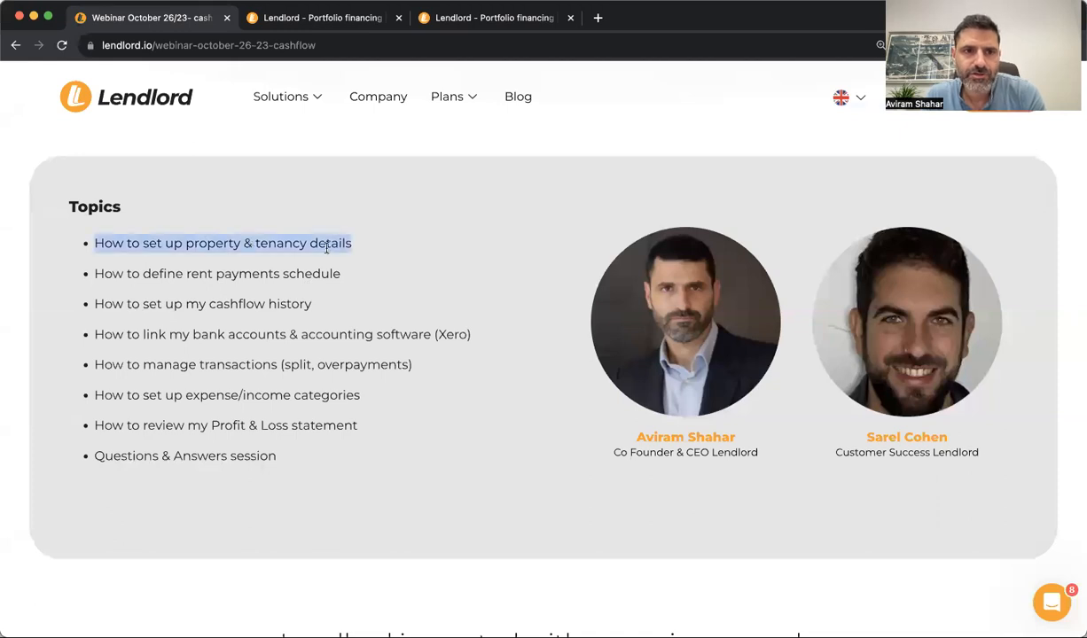
pyautogui.click(230, 239)
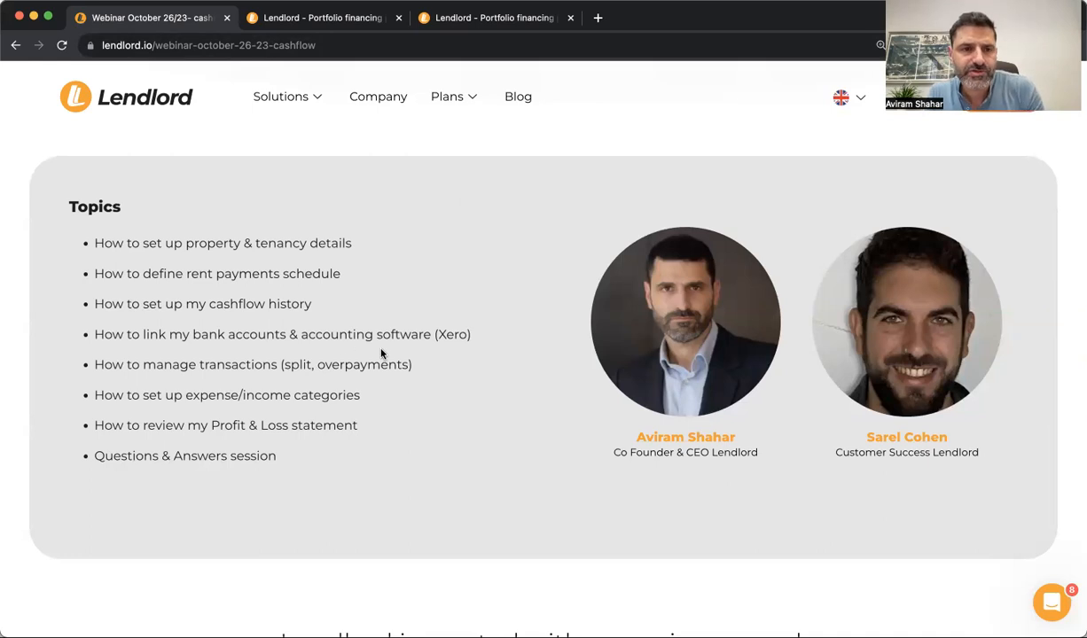
pyautogui.tripleClick(197, 273)
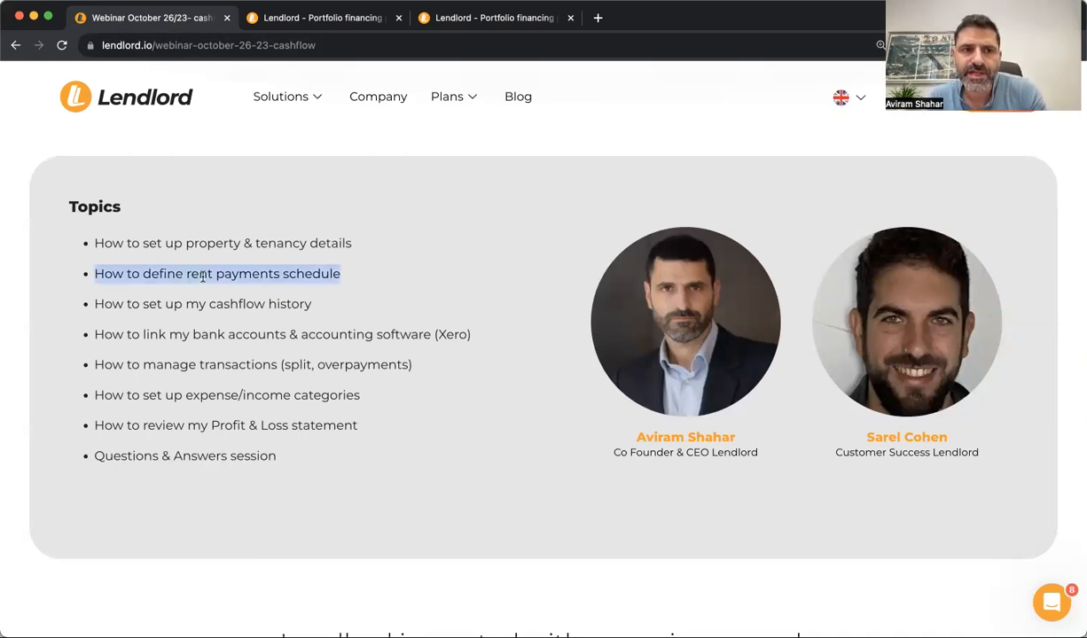
pyautogui.click(285, 280)
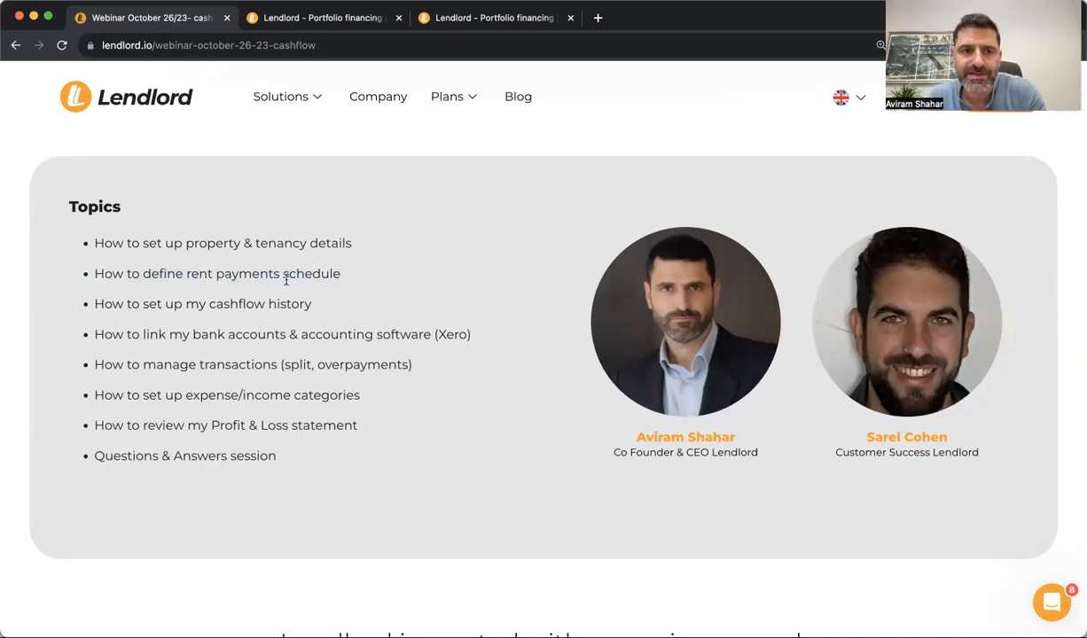
pyautogui.click(288, 18)
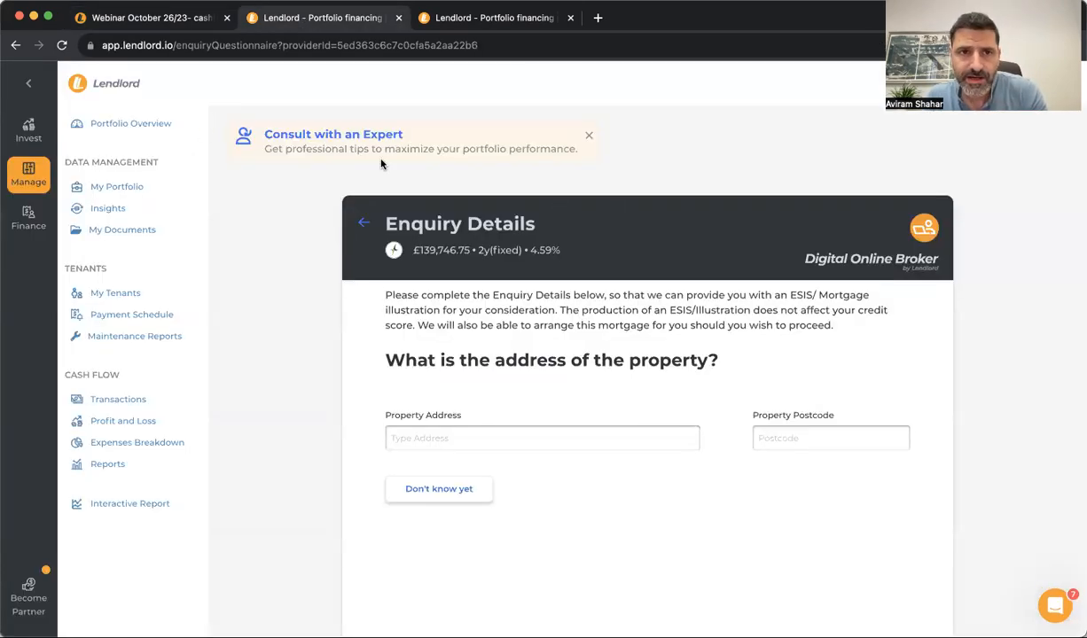
# Open the new tenant's payment schedule from the Tenants list
pyautogui.click(459, 18)
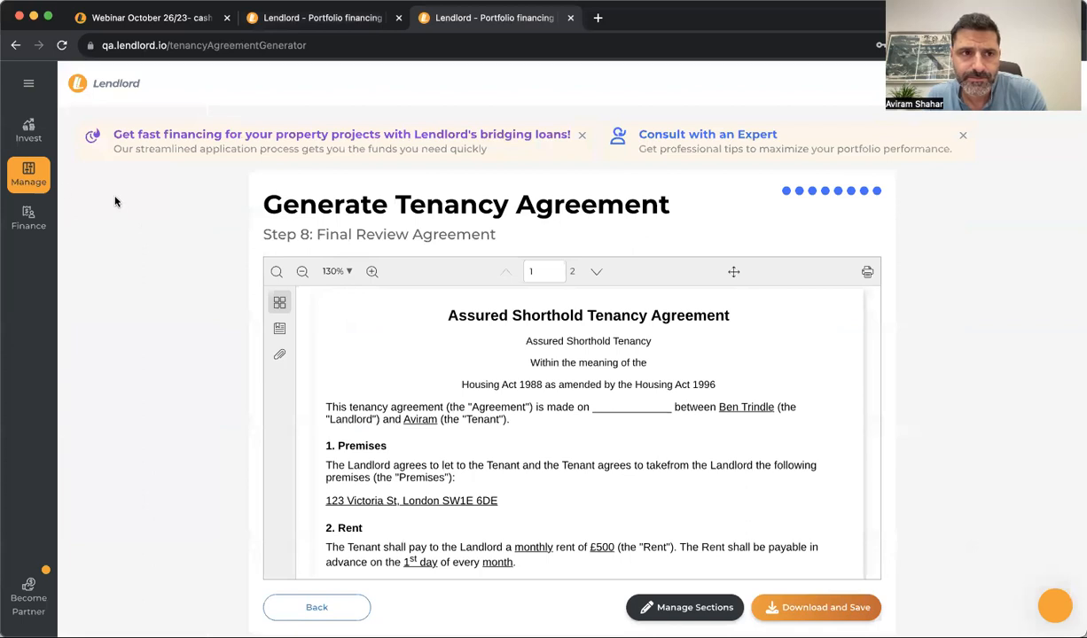
pyautogui.click(37, 170)
pyautogui.click(149, 293)
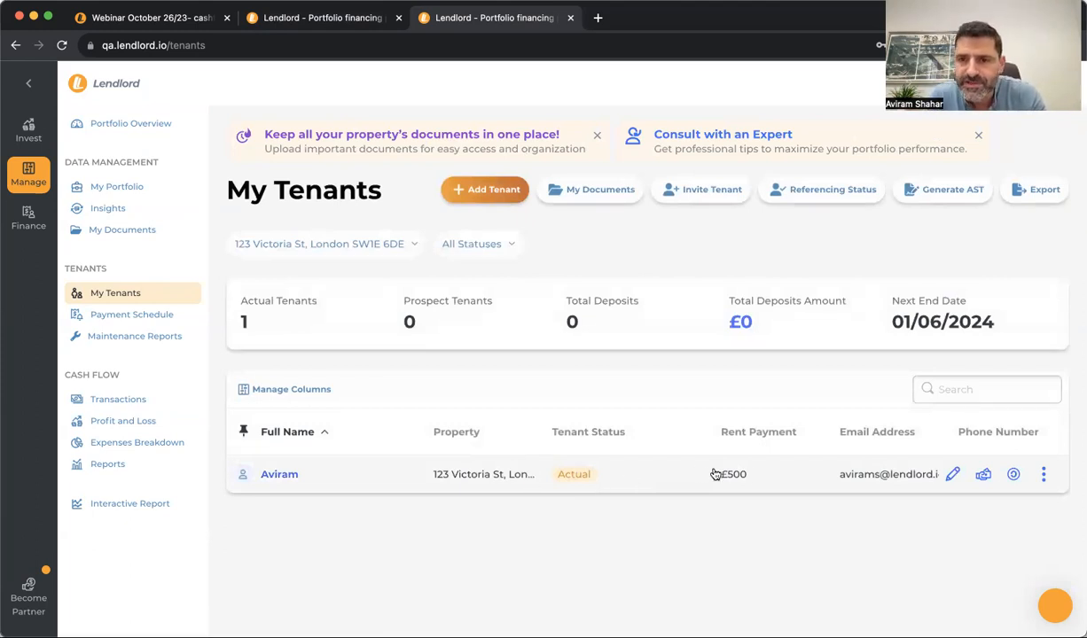
pyautogui.click(1042, 478)
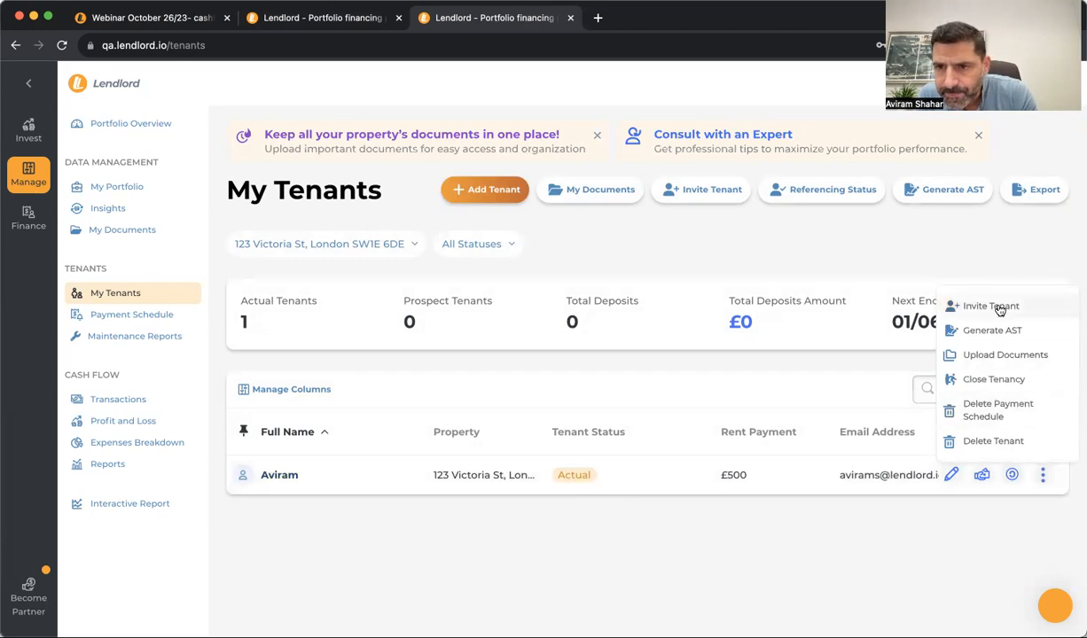
pyautogui.click(914, 538)
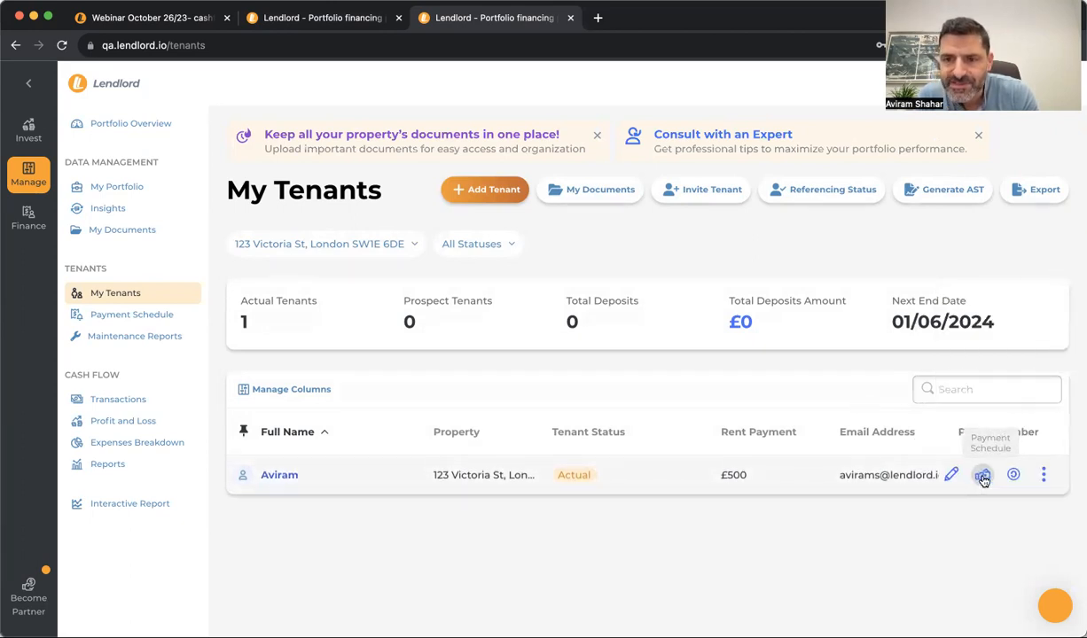
pyautogui.click(983, 476)
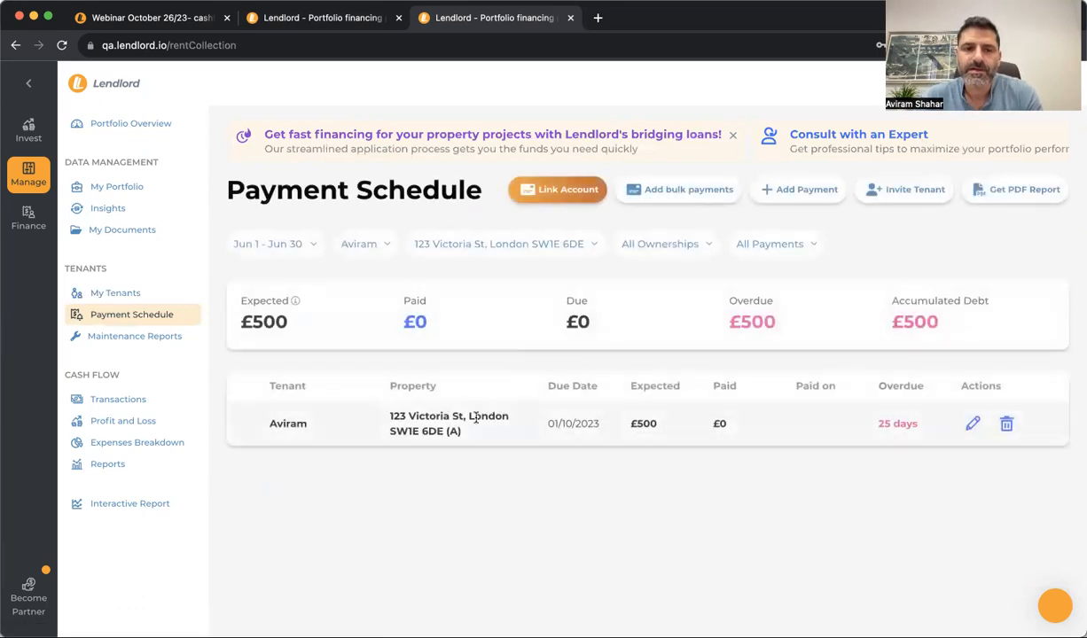
# Scroll the payment schedule, then return to the webinar's cash-flow history topic
pyautogui.scroll(-5, 523, 430)
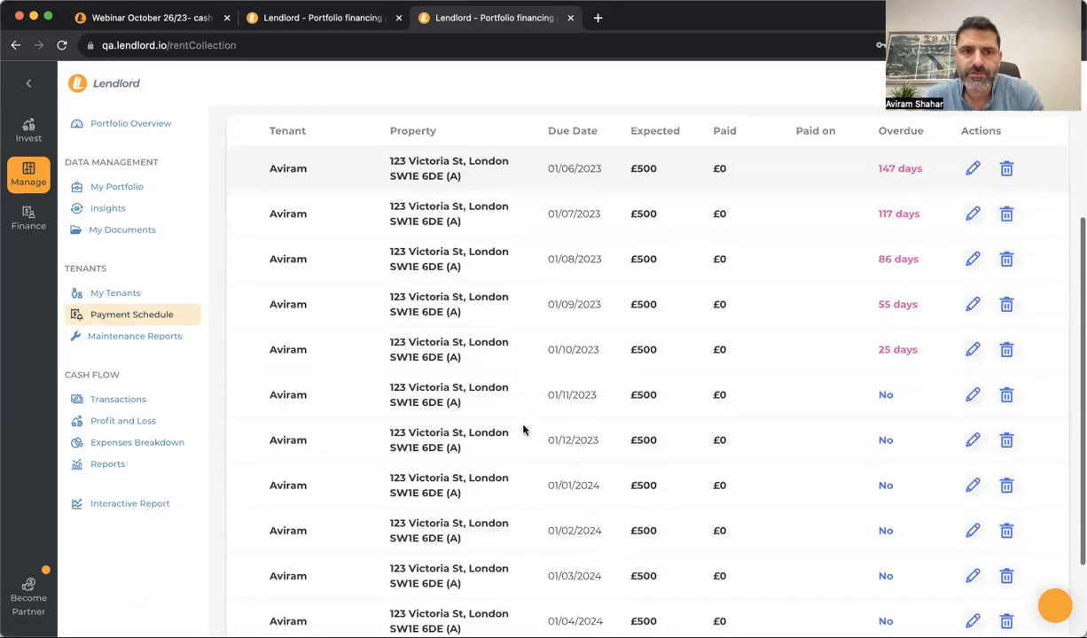
pyautogui.scroll(5, 523, 430)
pyautogui.scroll(-1, 550, 439)
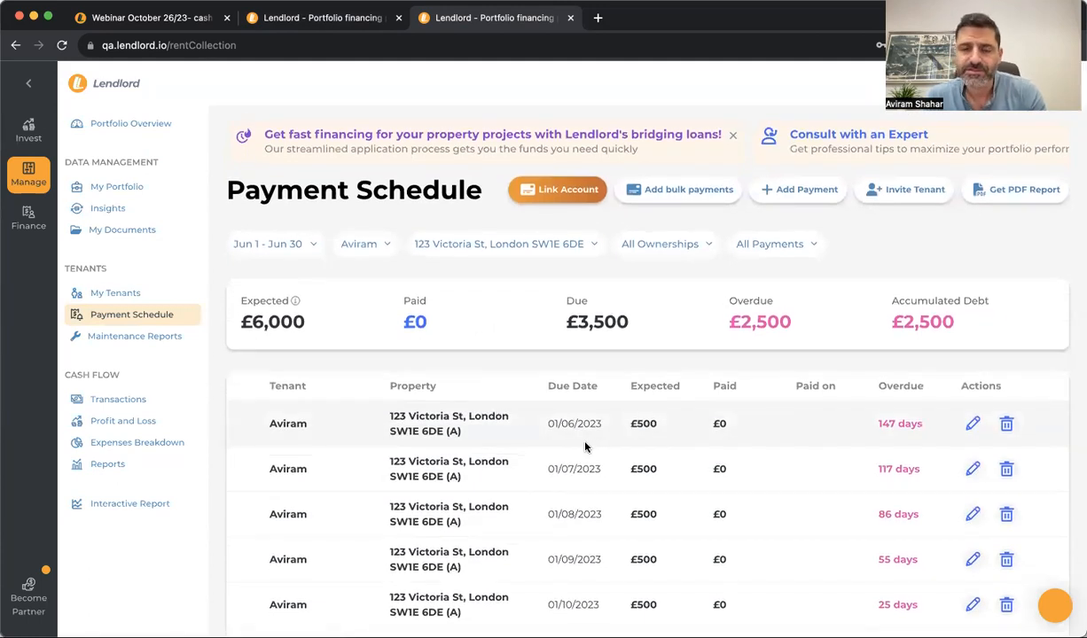
pyautogui.click(160, 19)
pyautogui.doubleClick(173, 304)
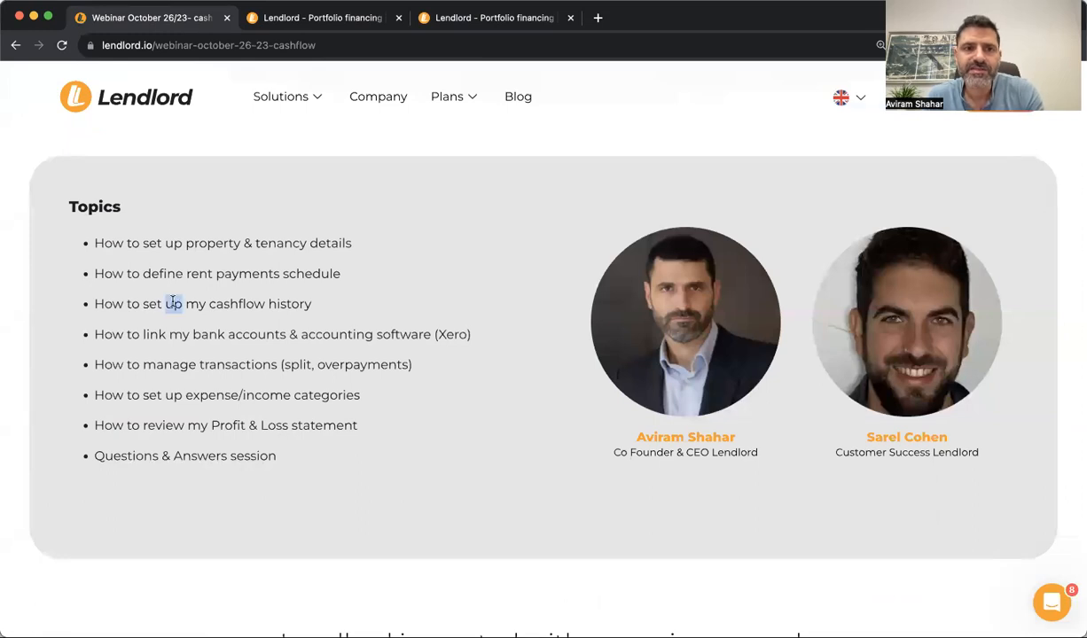
# Go back to the Payment Schedule tab and open Transactions under Cash Flow
pyautogui.tripleClick(173, 303)
pyautogui.click(283, 298)
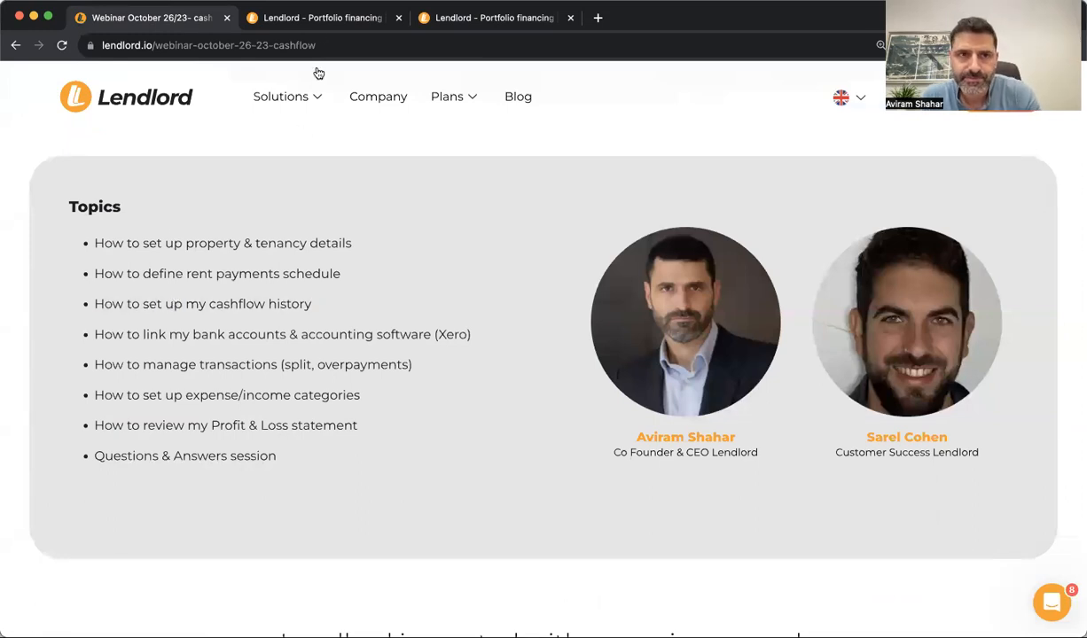
pyautogui.click(305, 25)
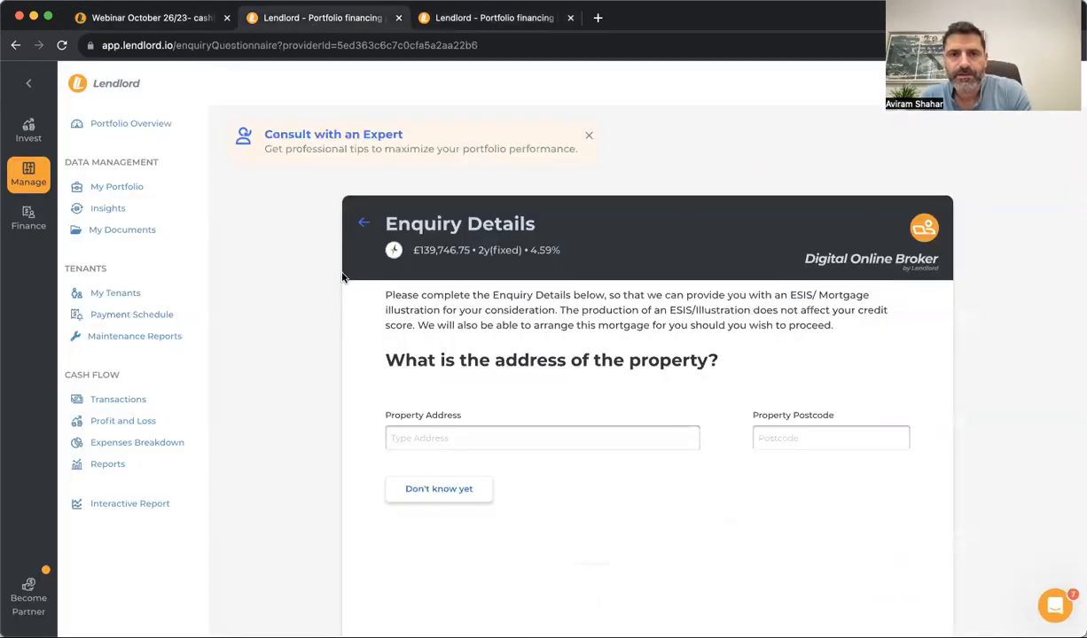
pyautogui.click(457, 19)
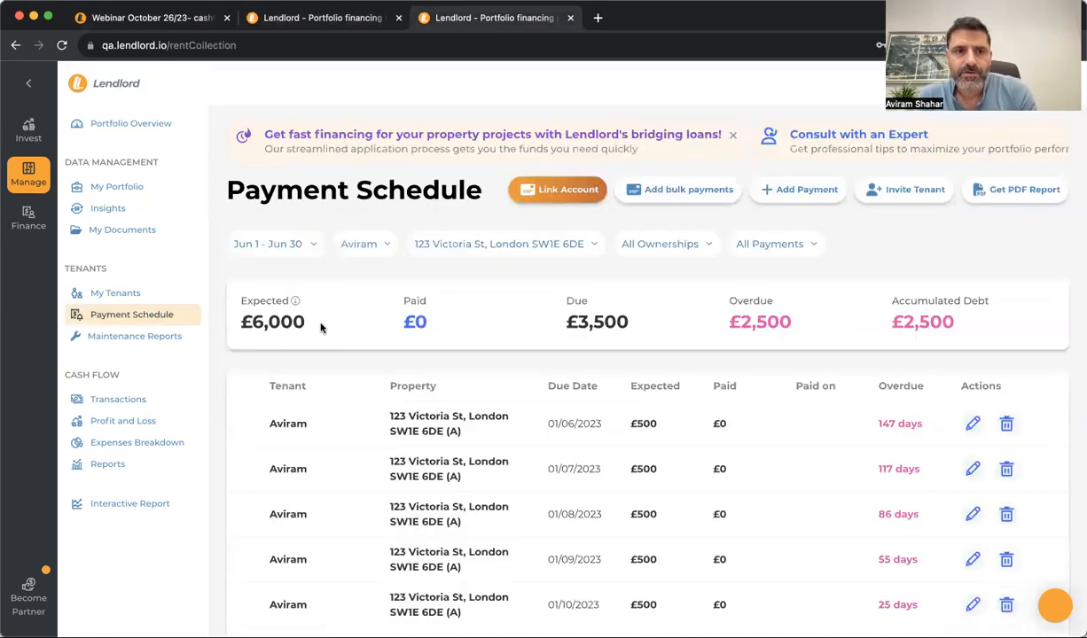
pyautogui.tripleClick(103, 374)
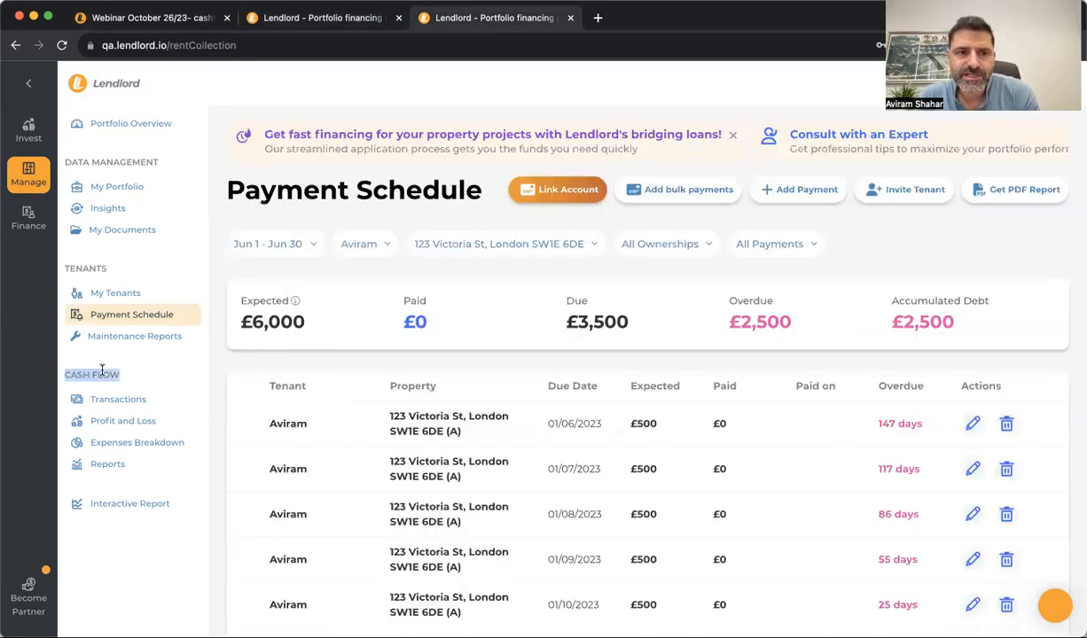
pyautogui.click(151, 401)
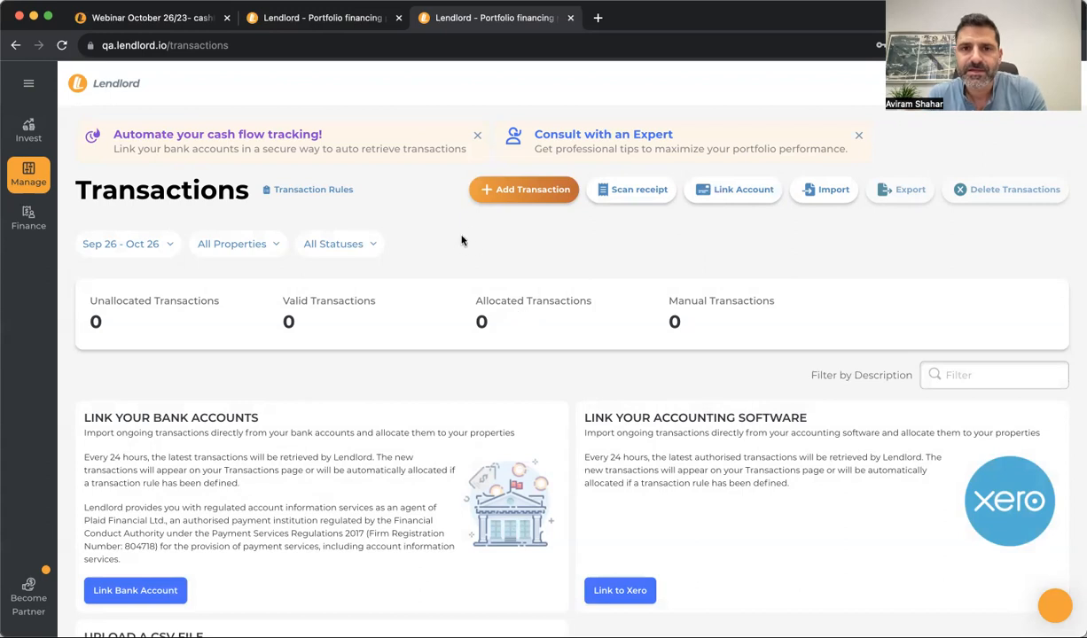
# Add a £400 'Mortgage payment' Expense dated 25/10/2023 for 123 Victoria St and save
pyautogui.click(493, 189)
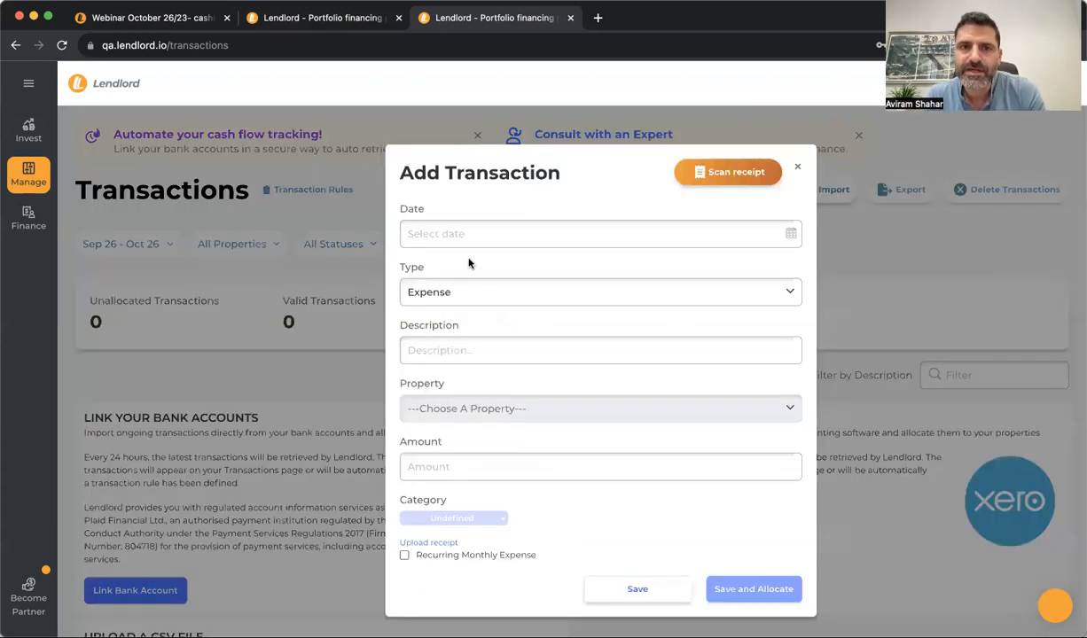
pyautogui.click(467, 229)
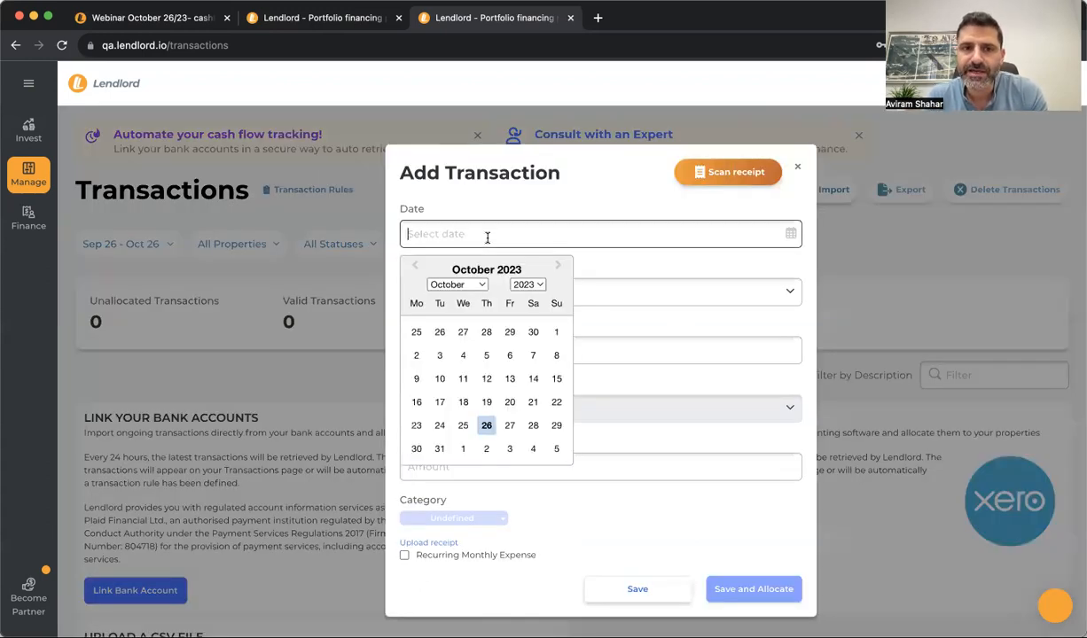
pyautogui.click(463, 425)
pyautogui.click(455, 291)
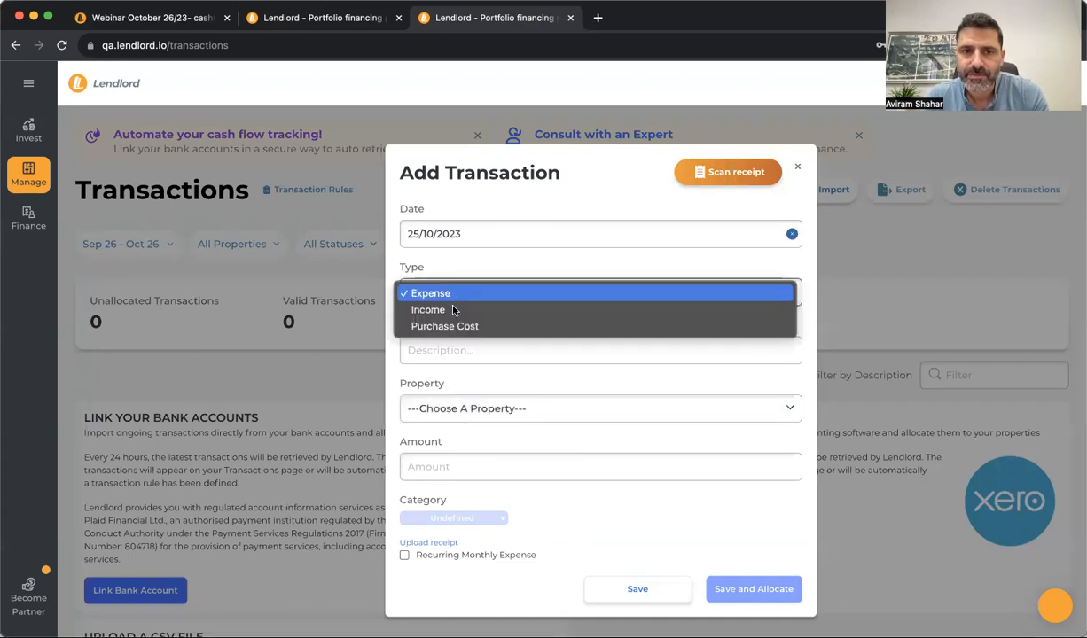
pyautogui.click(456, 294)
pyautogui.click(446, 345)
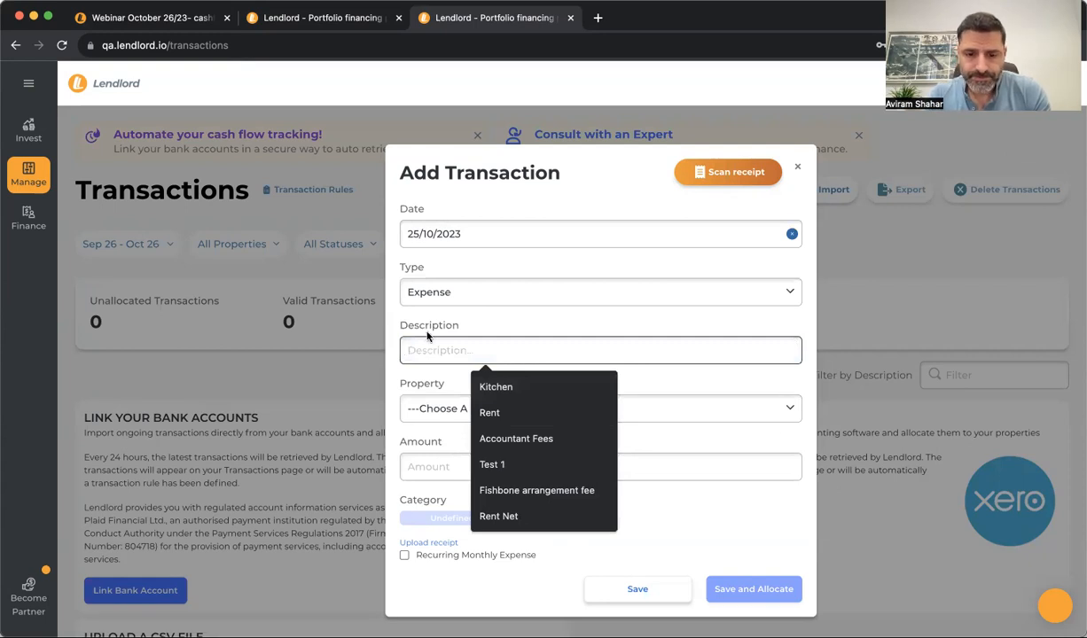
pyautogui.write('Mortgage ')
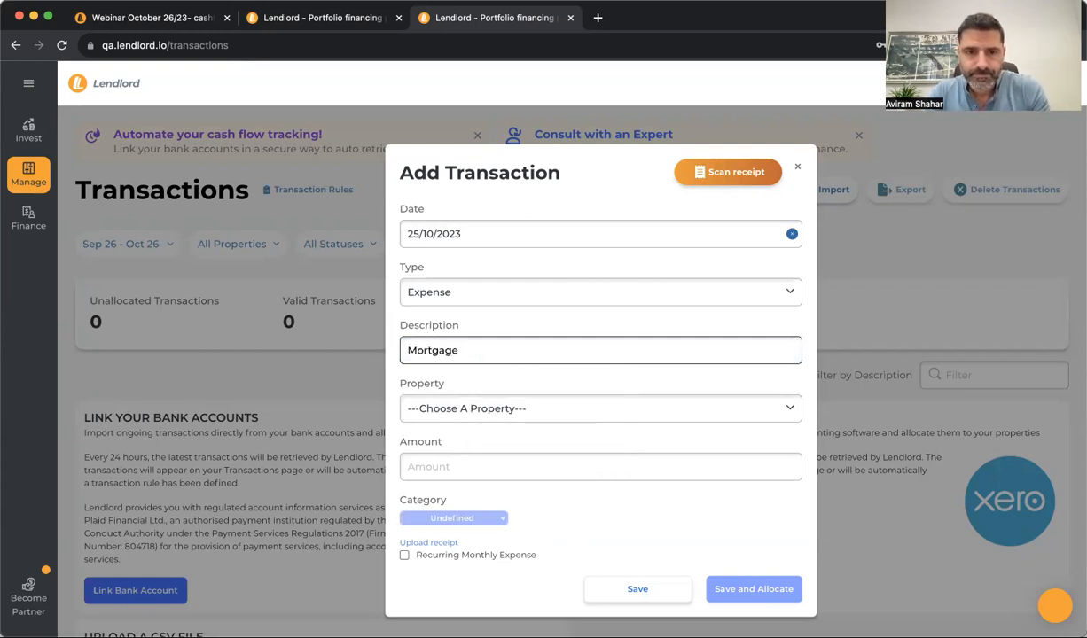
pyautogui.write('payment')
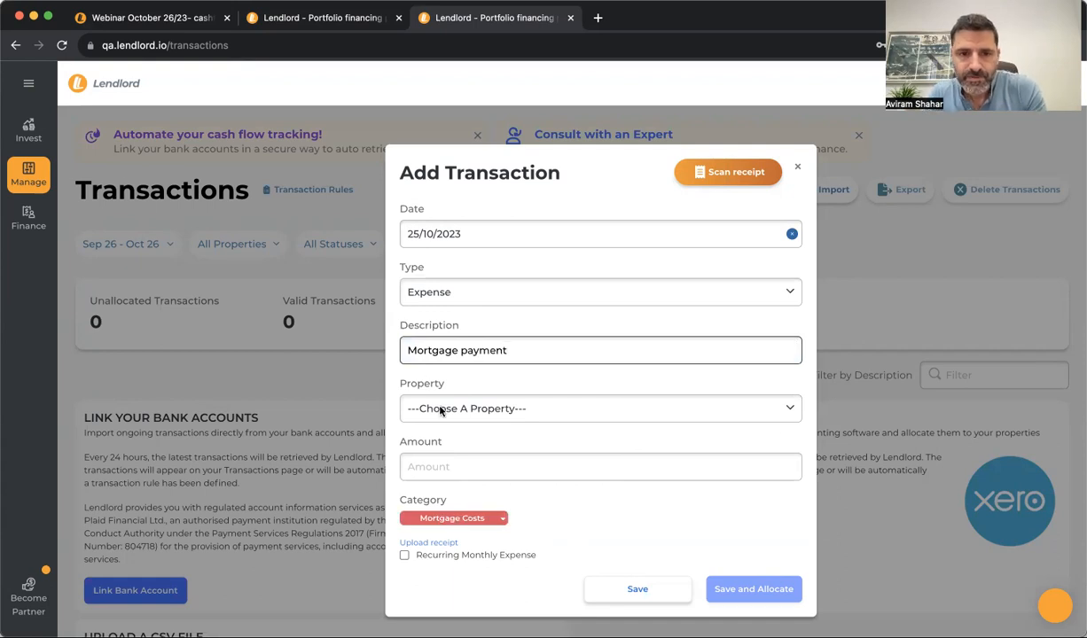
pyautogui.click(446, 409)
pyautogui.click(445, 427)
pyautogui.click(445, 467)
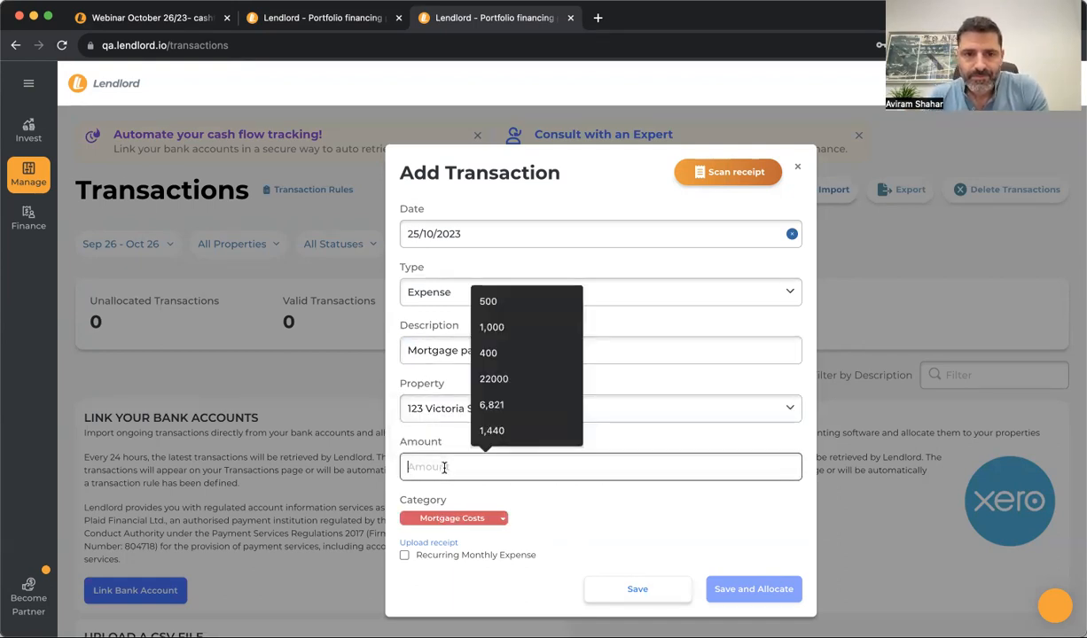
pyautogui.write('400')
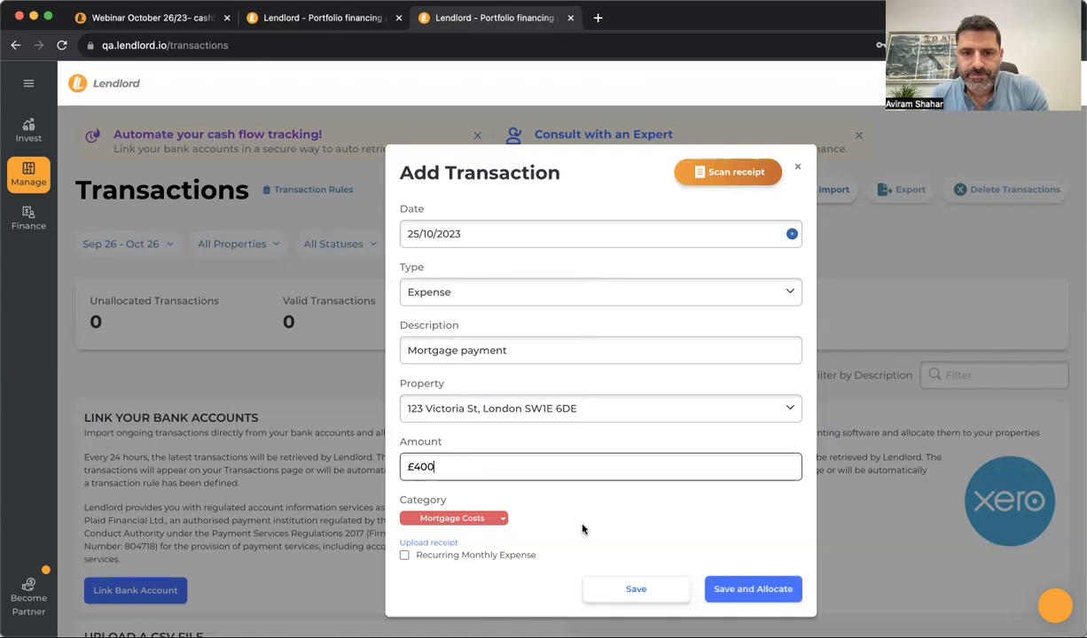
pyautogui.click(636, 589)
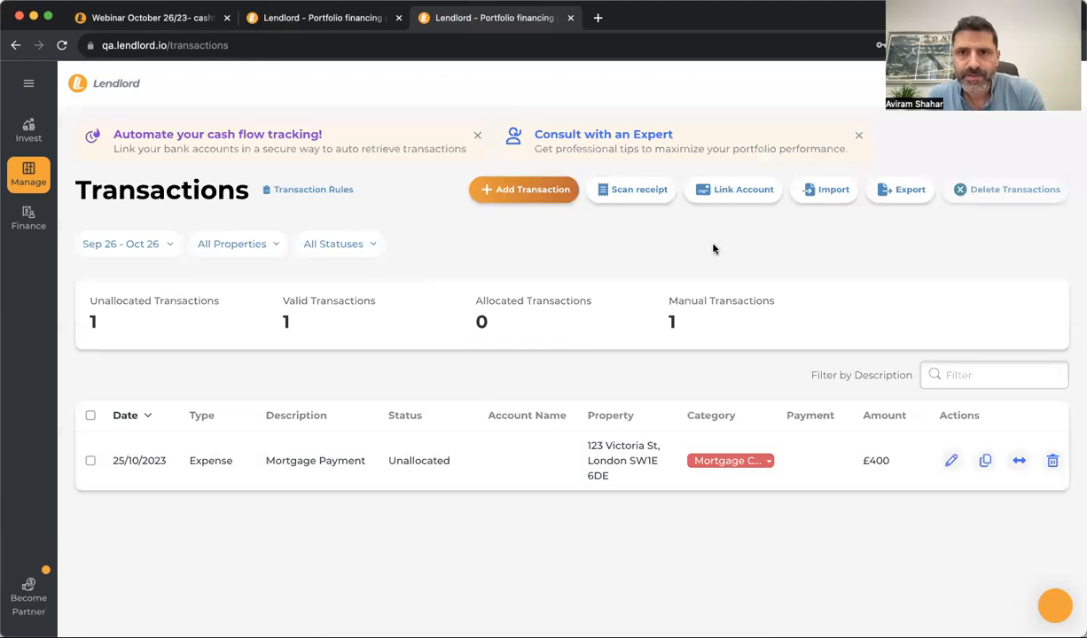
# Glance at the CSV transaction import window, close it, then go to Profit and Loss via the expanded sidebar
pyautogui.click(811, 197)
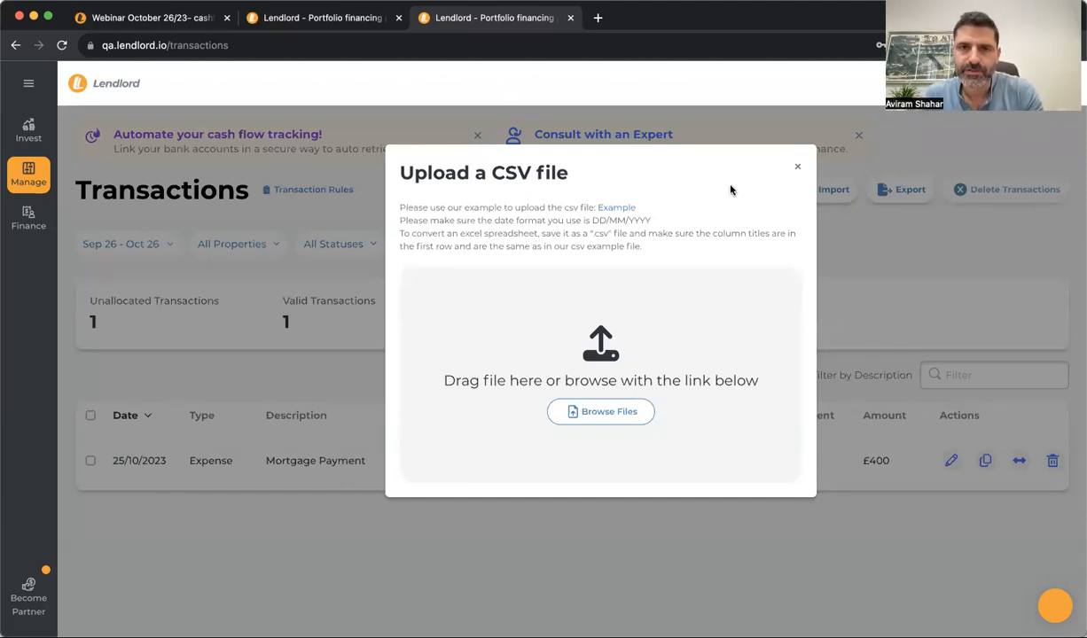
pyautogui.click(797, 169)
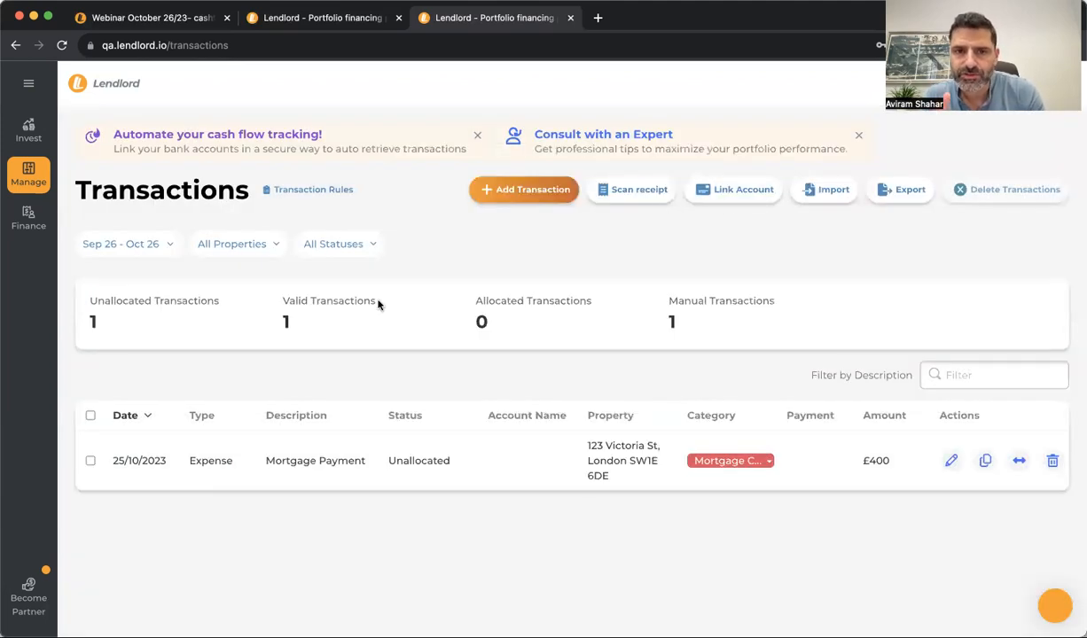
pyautogui.click(29, 82)
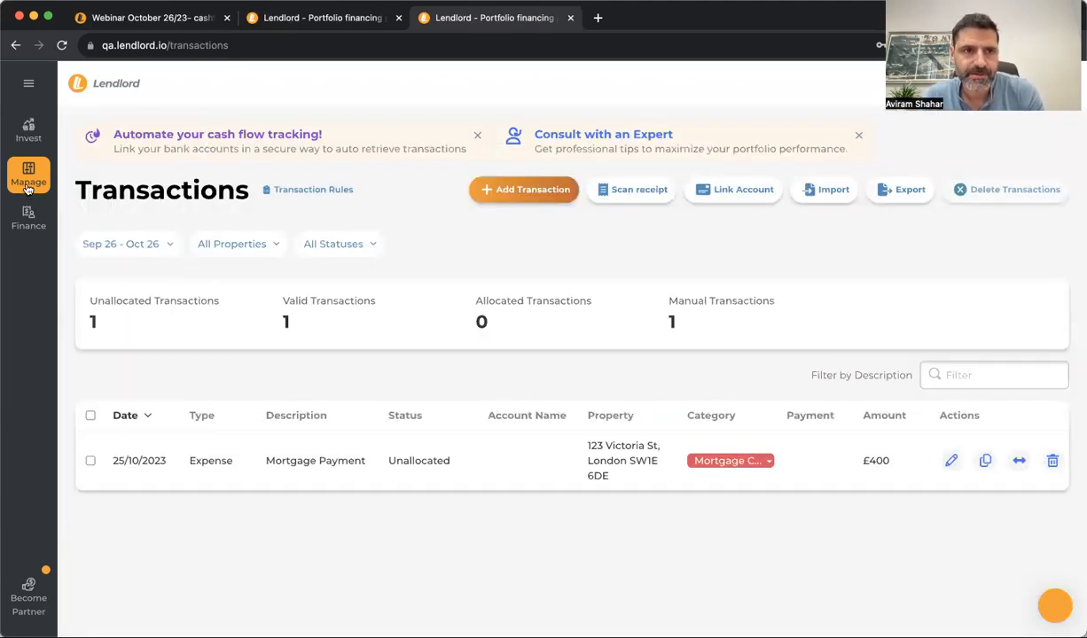
pyautogui.click(137, 423)
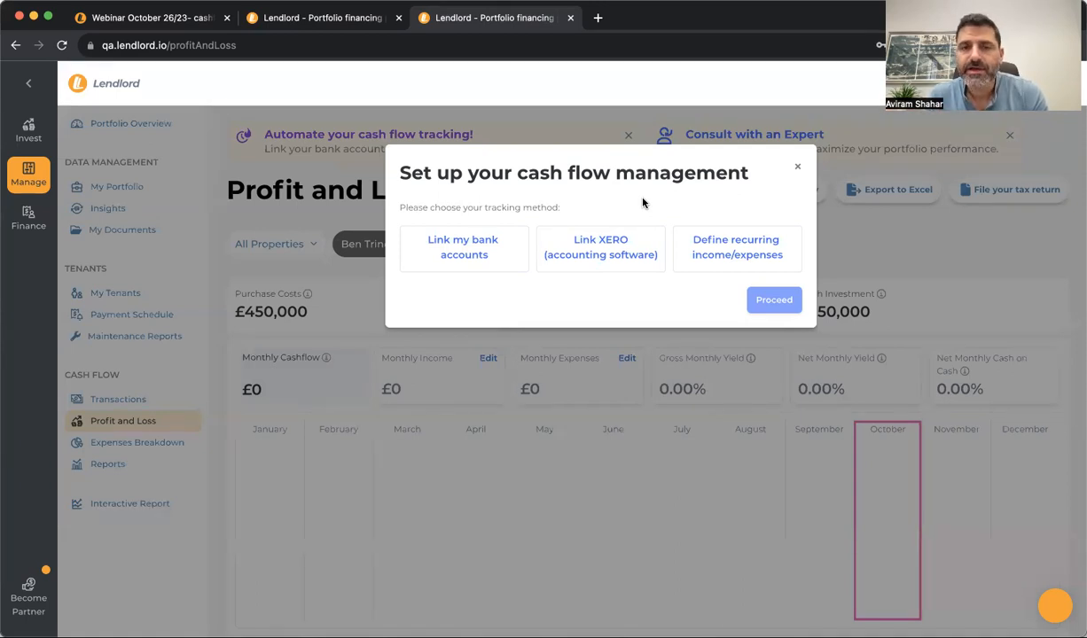
# Try the bank accounts, Xero and recurring income/expenses tracking options, then dismiss the cash flow prompt
pyautogui.click(484, 254)
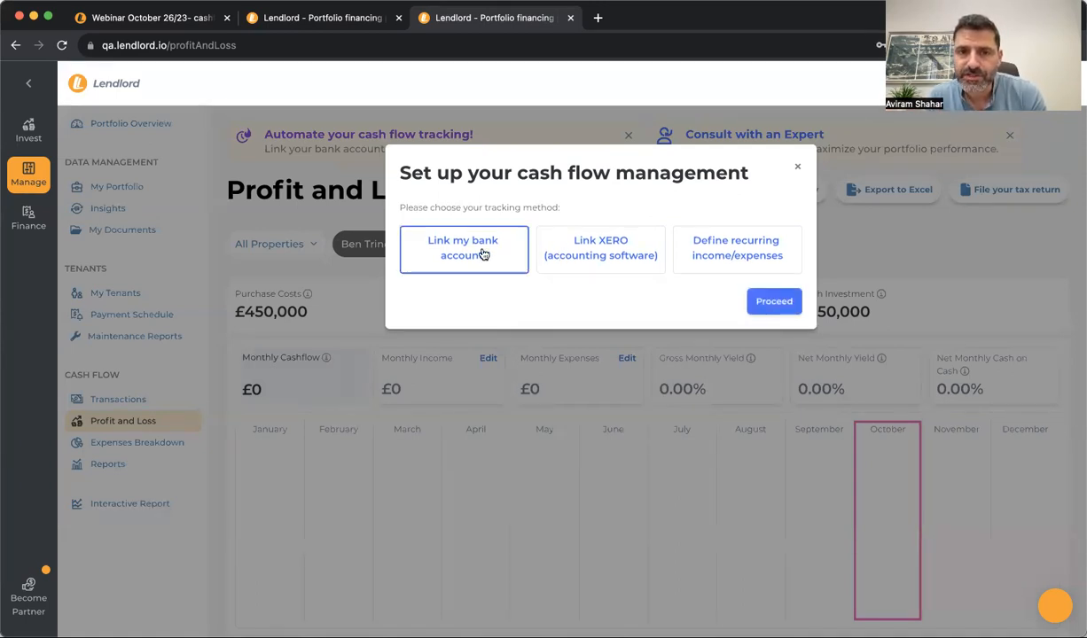
pyautogui.click(576, 248)
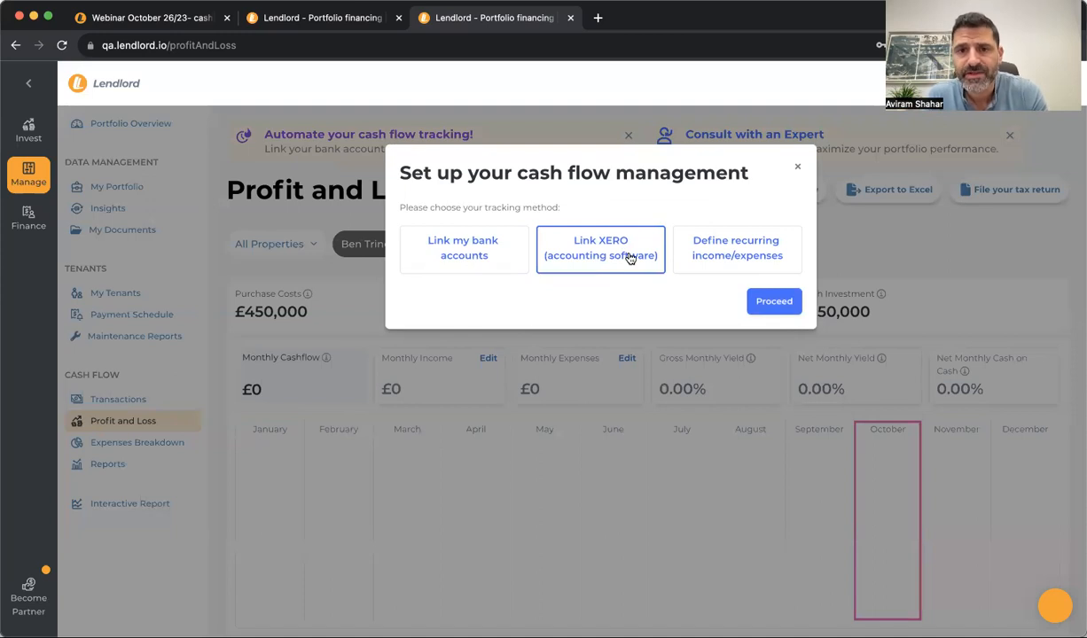
pyautogui.click(694, 249)
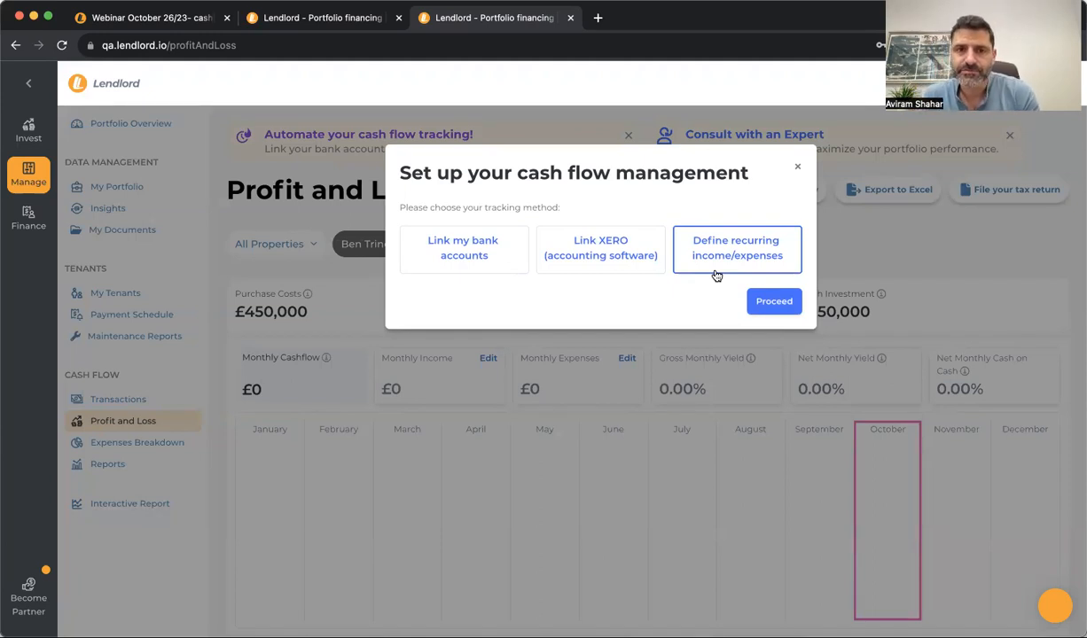
pyautogui.click(797, 167)
# Return to Transactions, then highlight the bank and Xero linking topic on the webinar page
pyautogui.click(117, 399)
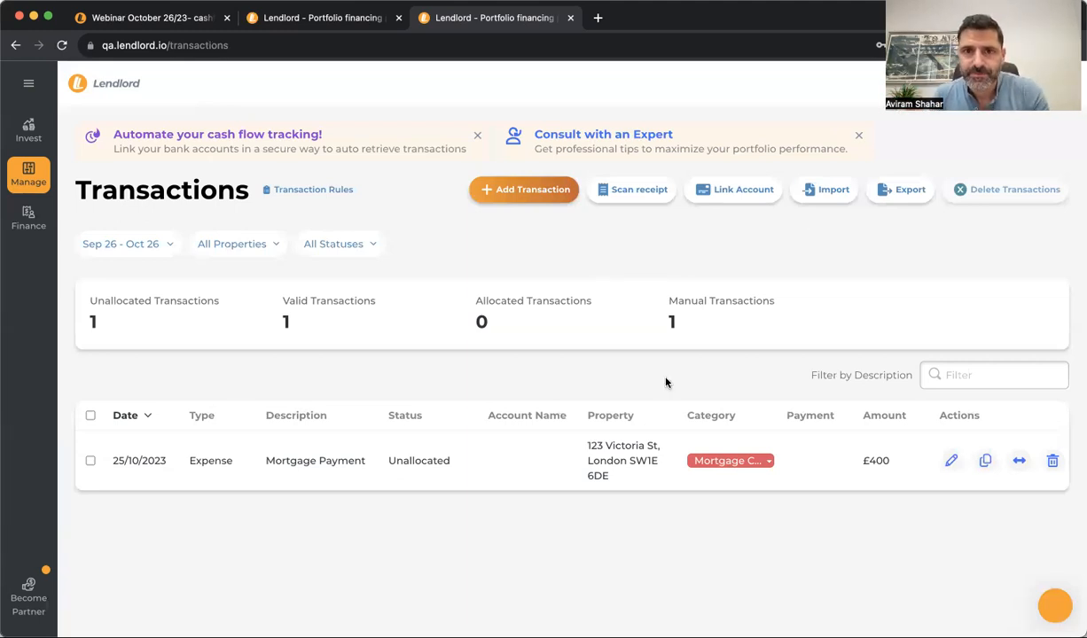
pyautogui.click(143, 19)
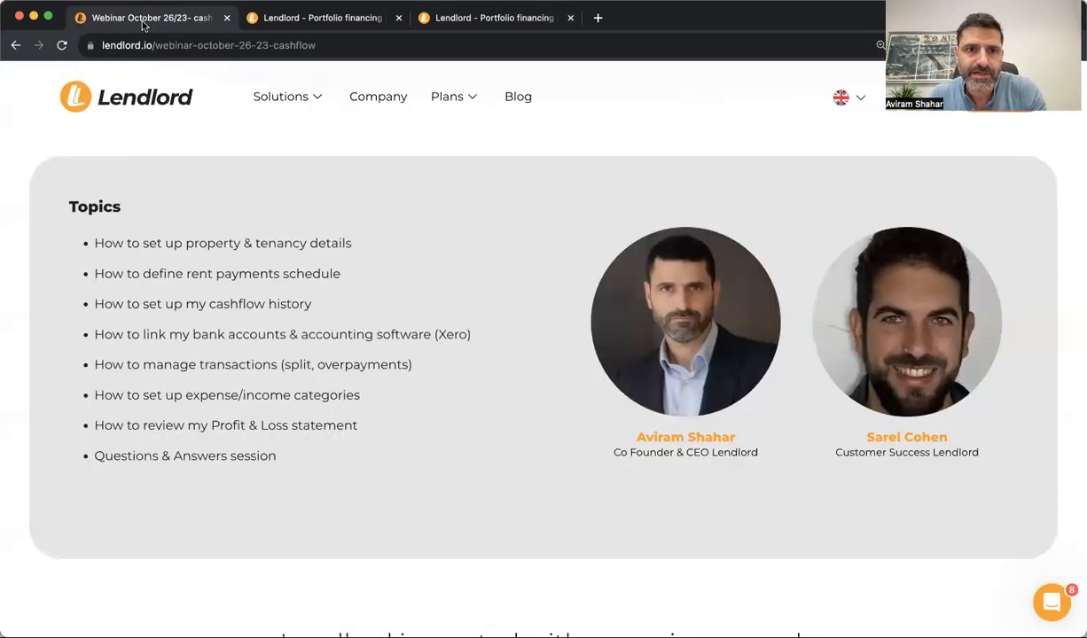
pyautogui.tripleClick(233, 335)
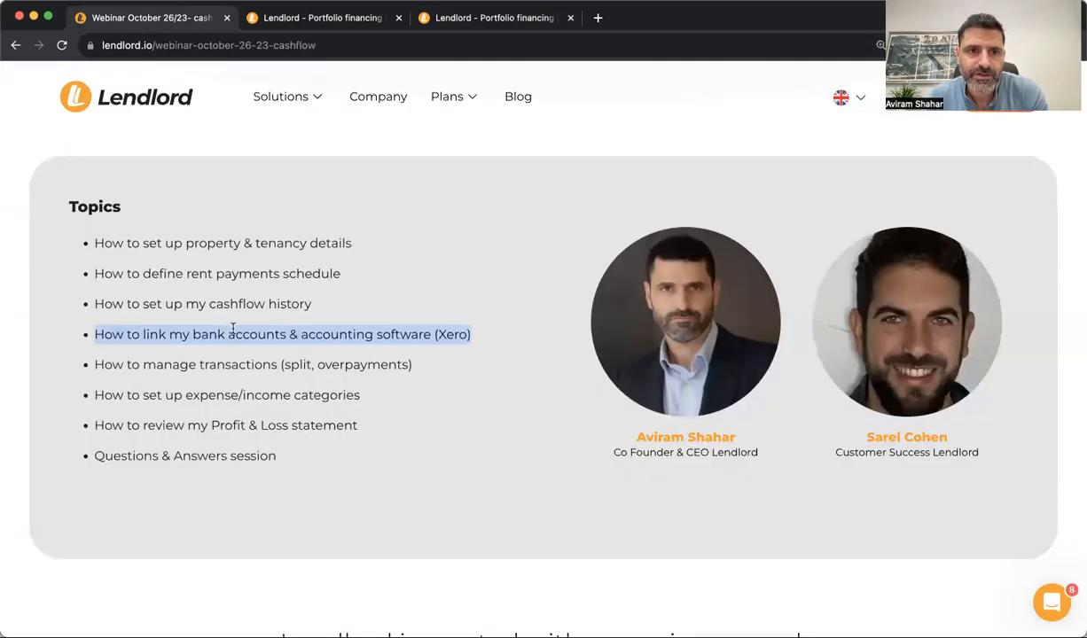
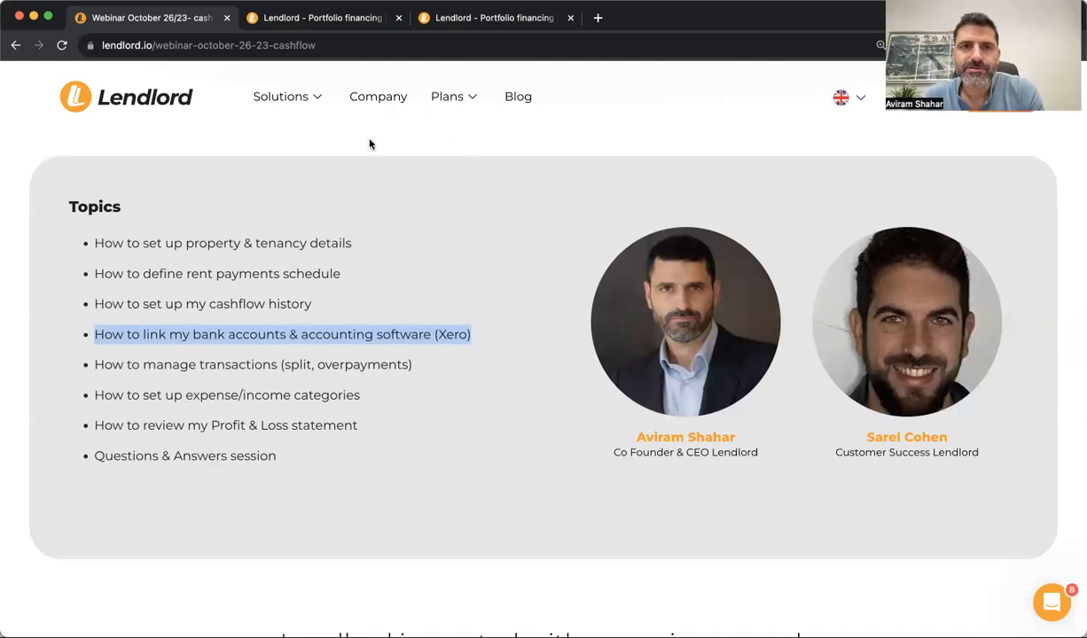
# Return to the Lendlord app and open My Tenants, showing the 123 Victoria St tenant paying £500
pyautogui.click(325, 27)
pyautogui.click(483, 18)
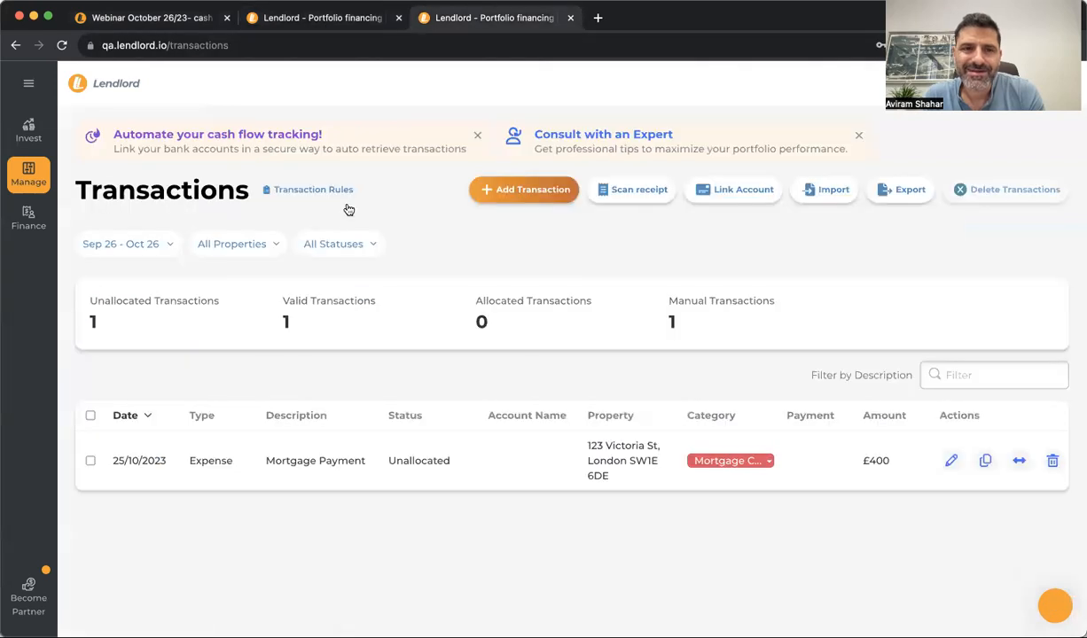
pyautogui.click(28, 181)
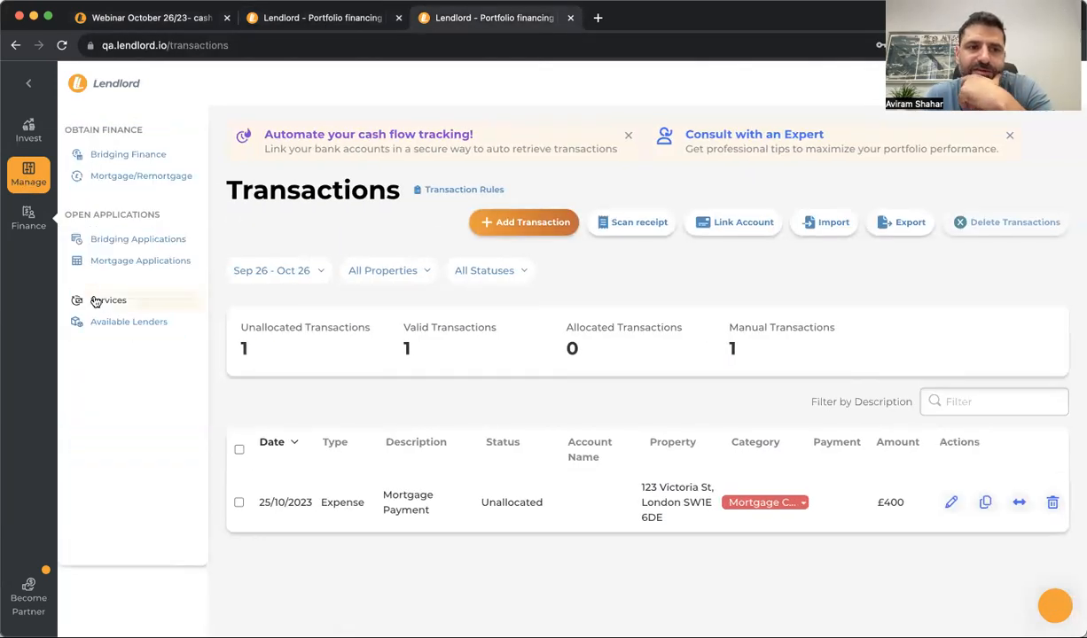
pyautogui.click(117, 293)
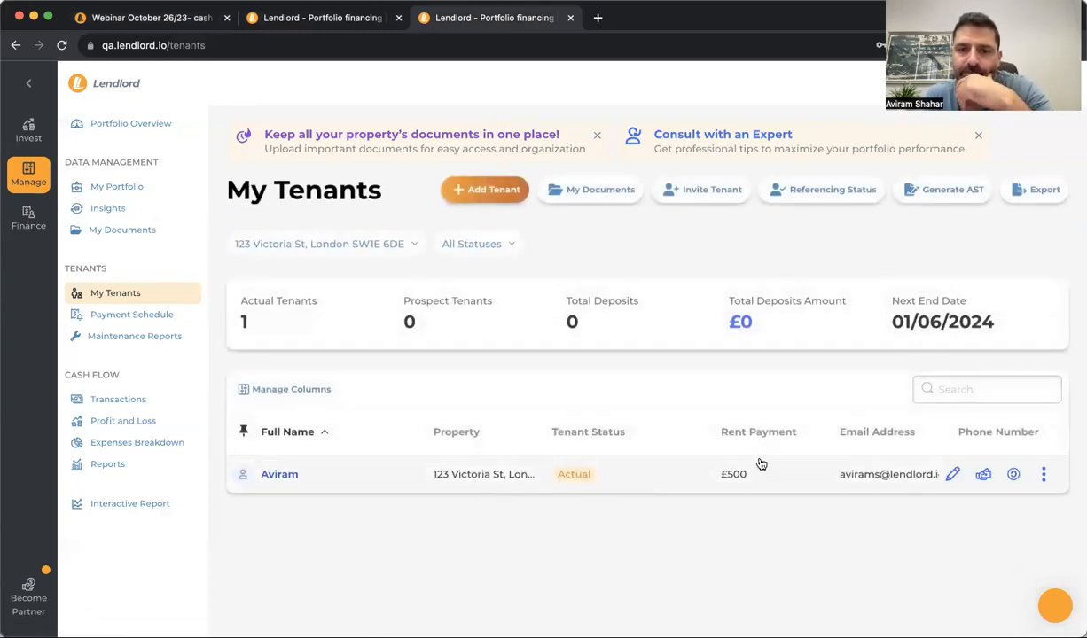
# Edit the 123 Victoria St tenancy, change Rent Payment from 500 to 600, and save
pyautogui.click(950, 477)
pyautogui.scroll(-4, 505, 435)
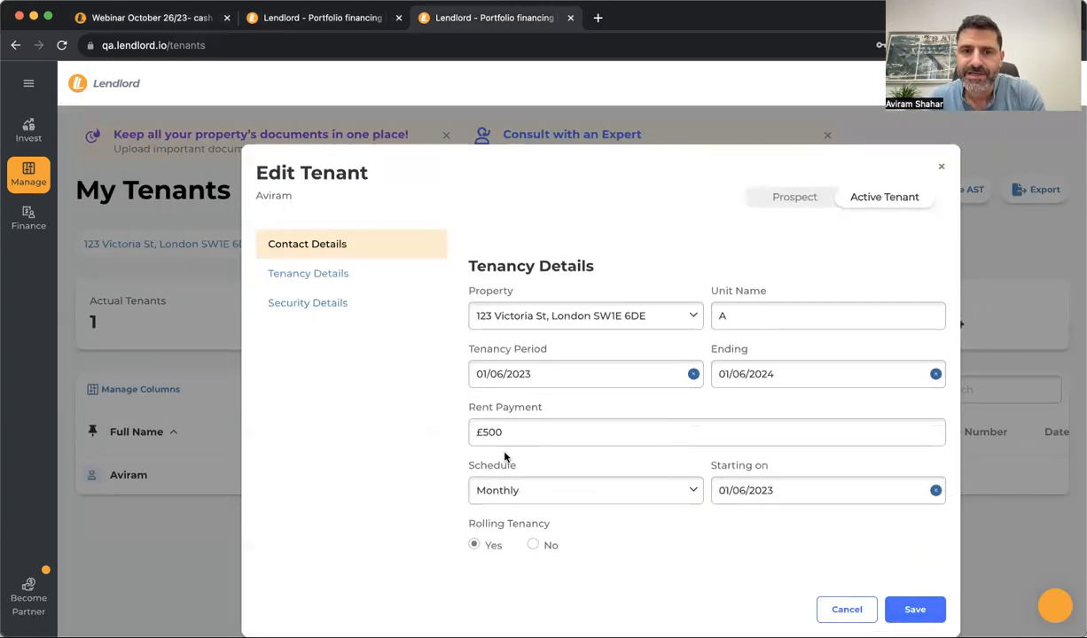
pyautogui.doubleClick(580, 441)
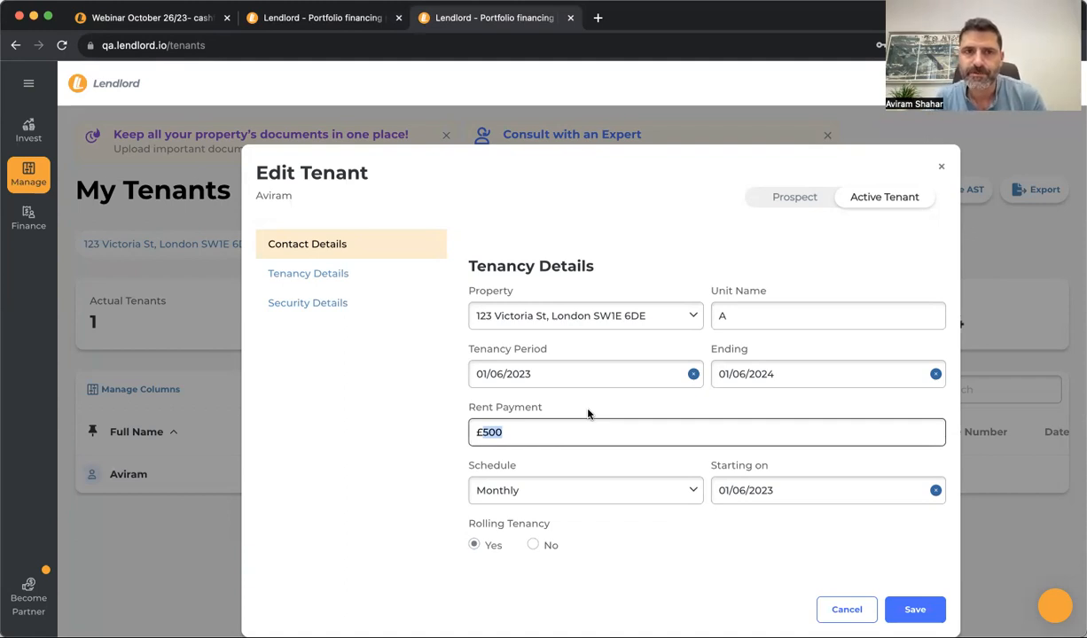
pyautogui.write('600')
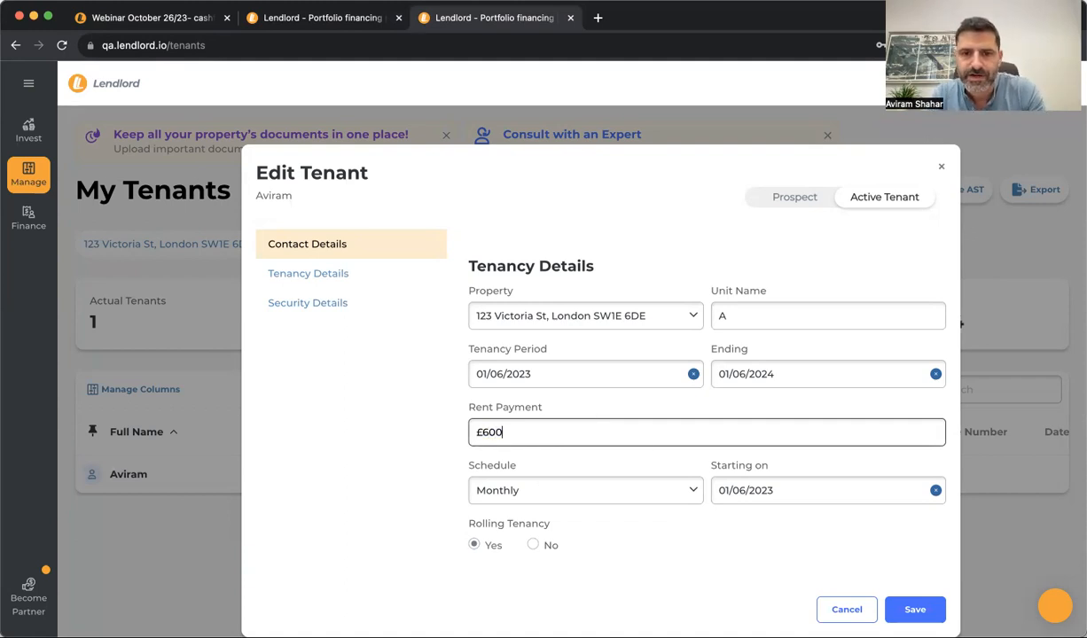
pyautogui.click(417, 403)
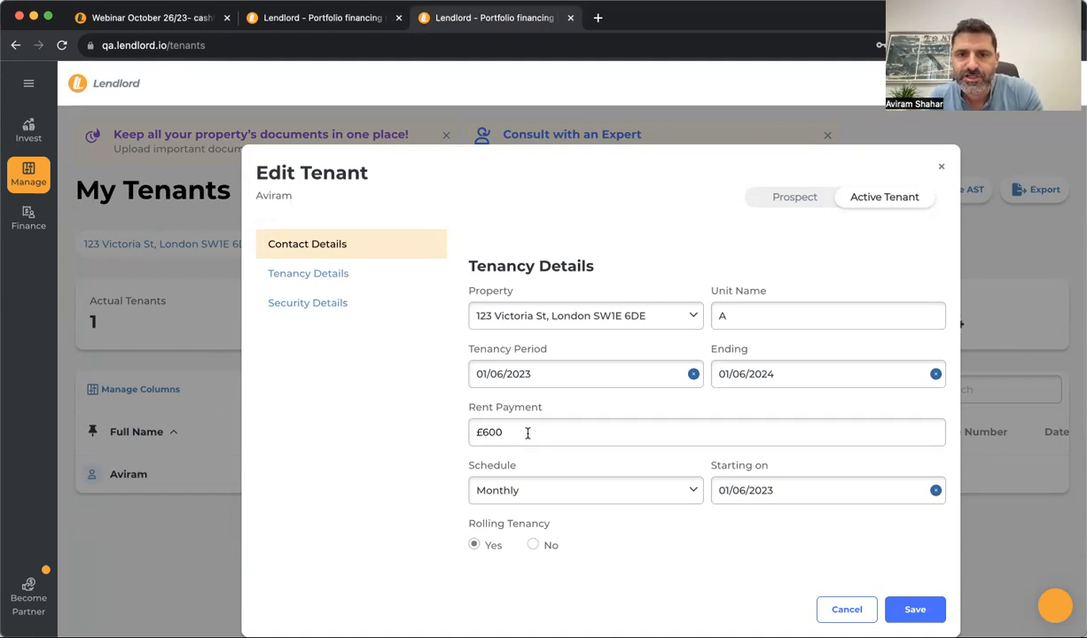
pyautogui.click(876, 591)
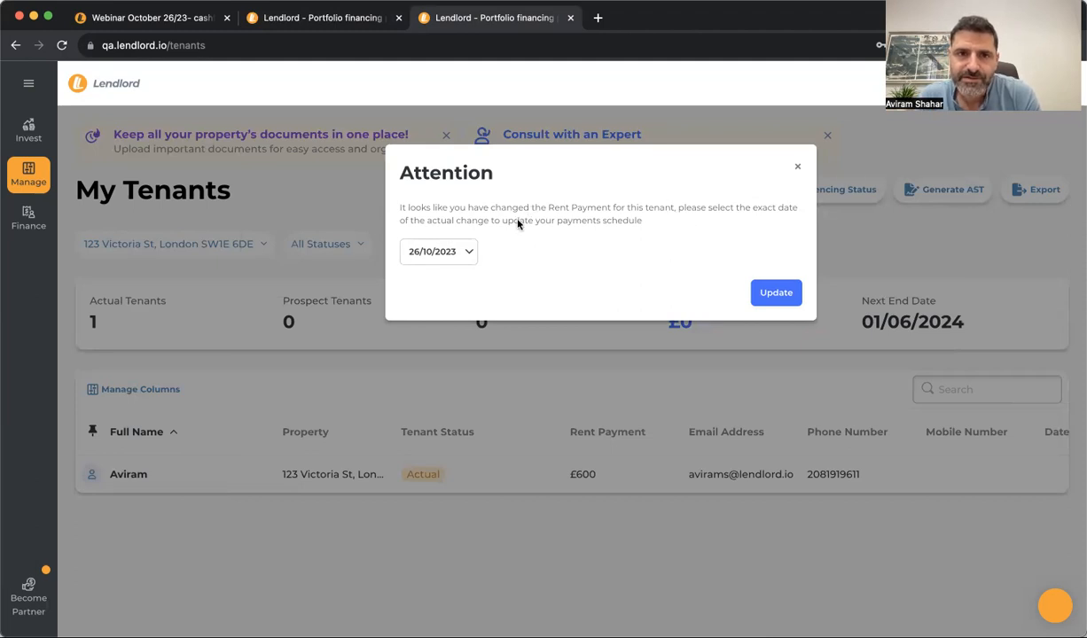
# Set the rent change date to 01/10/2023 and update the payment schedule
pyautogui.click(467, 254)
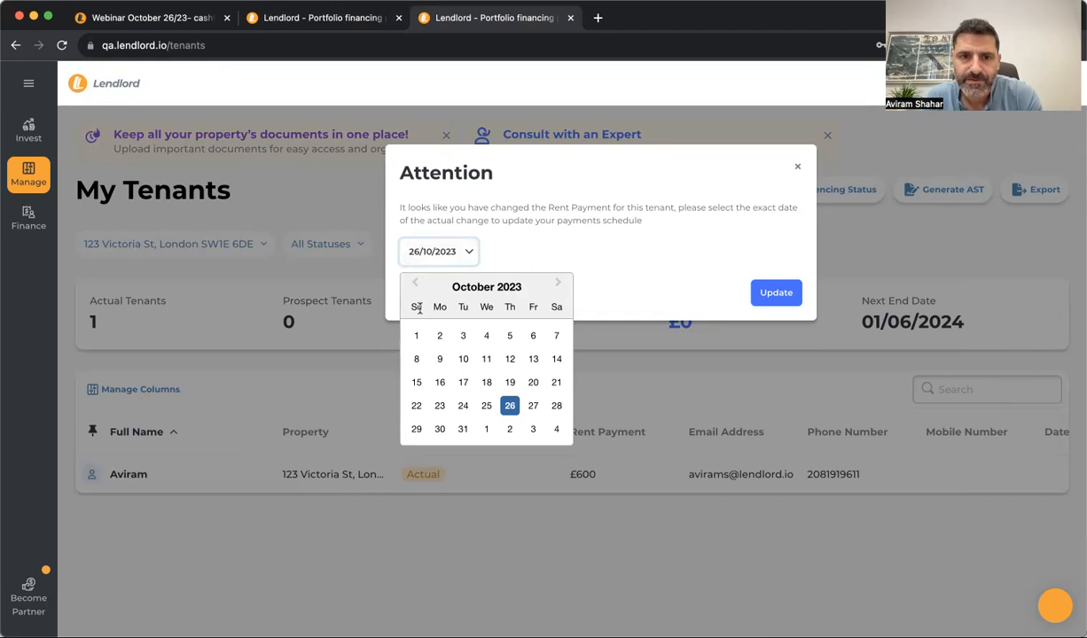
pyautogui.click(418, 336)
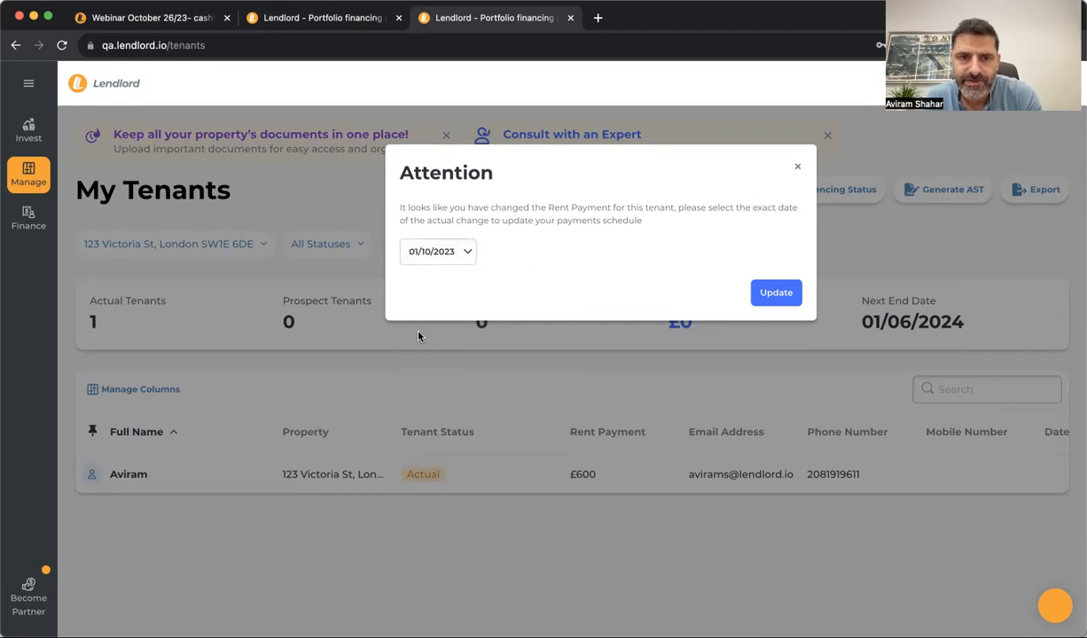
pyautogui.click(769, 292)
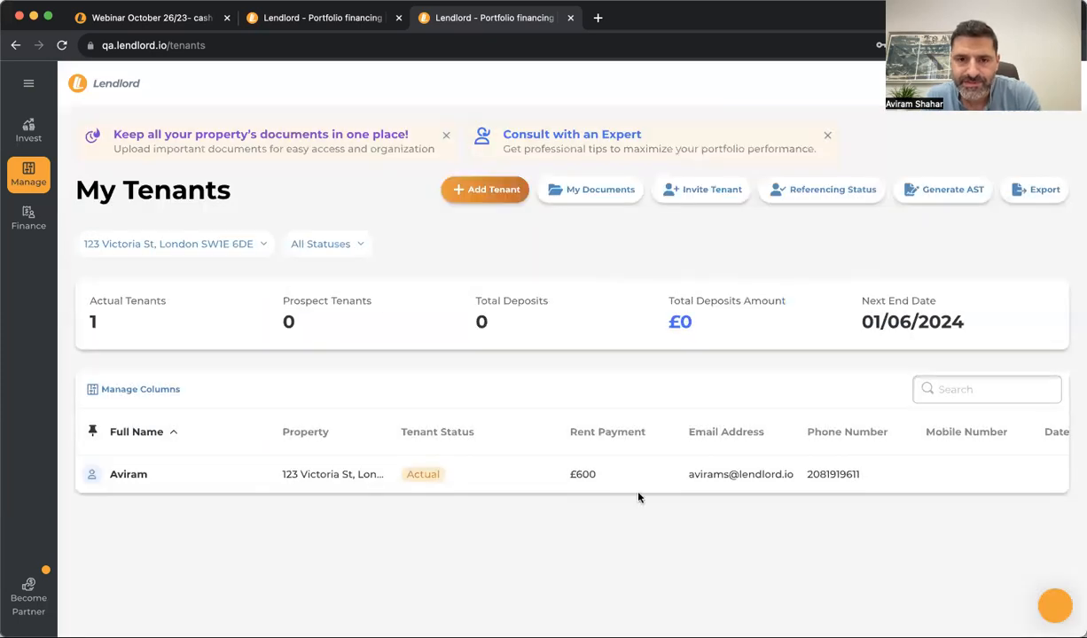
# Open the tenant's payment schedule and scroll through it
pyautogui.click(983, 477)
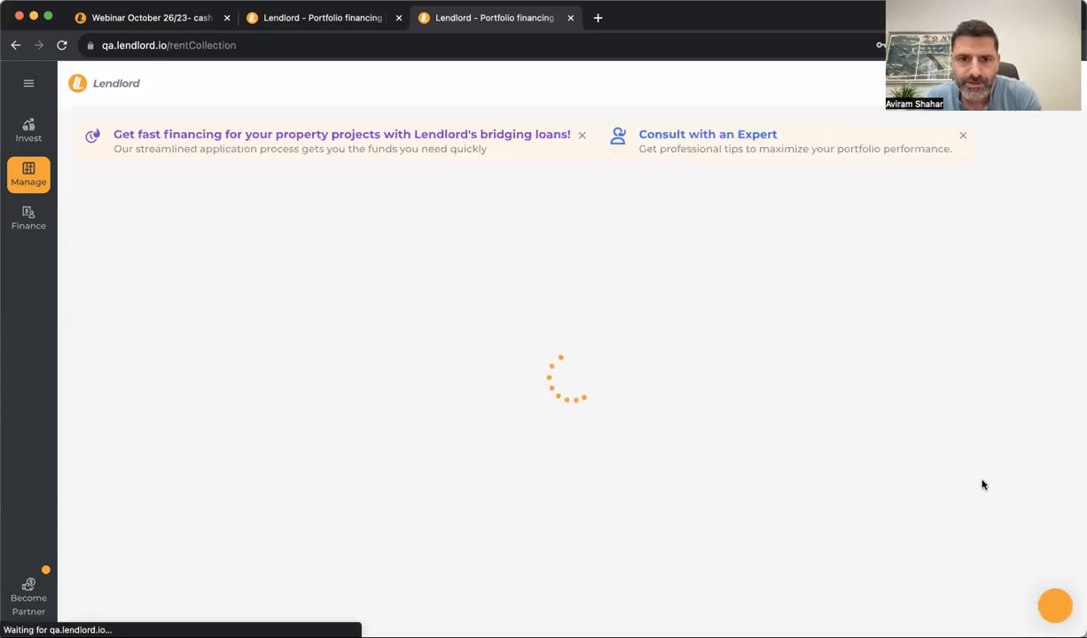
pyautogui.scroll(-5, 432, 388)
pyautogui.scroll(-2, 431, 388)
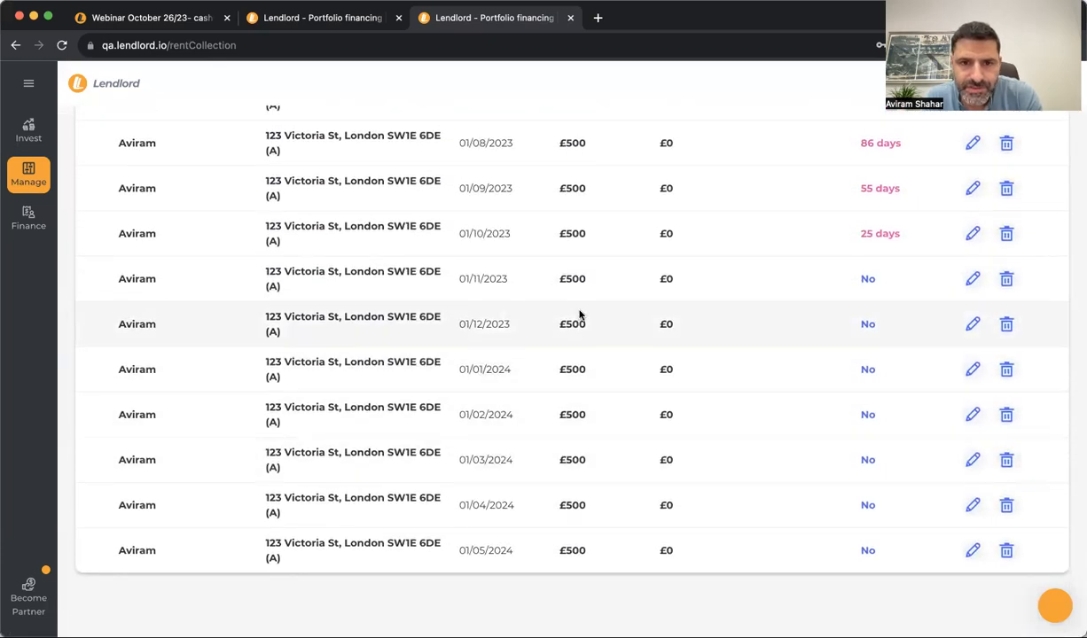
pyautogui.scroll(3, 581, 312)
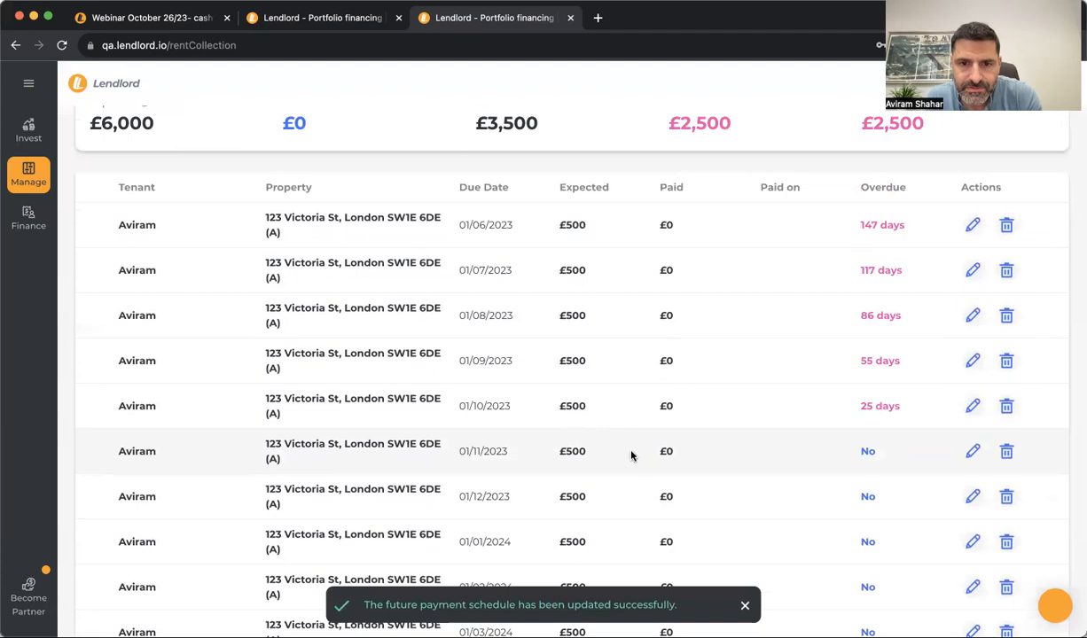
pyautogui.scroll(4, 439, 330)
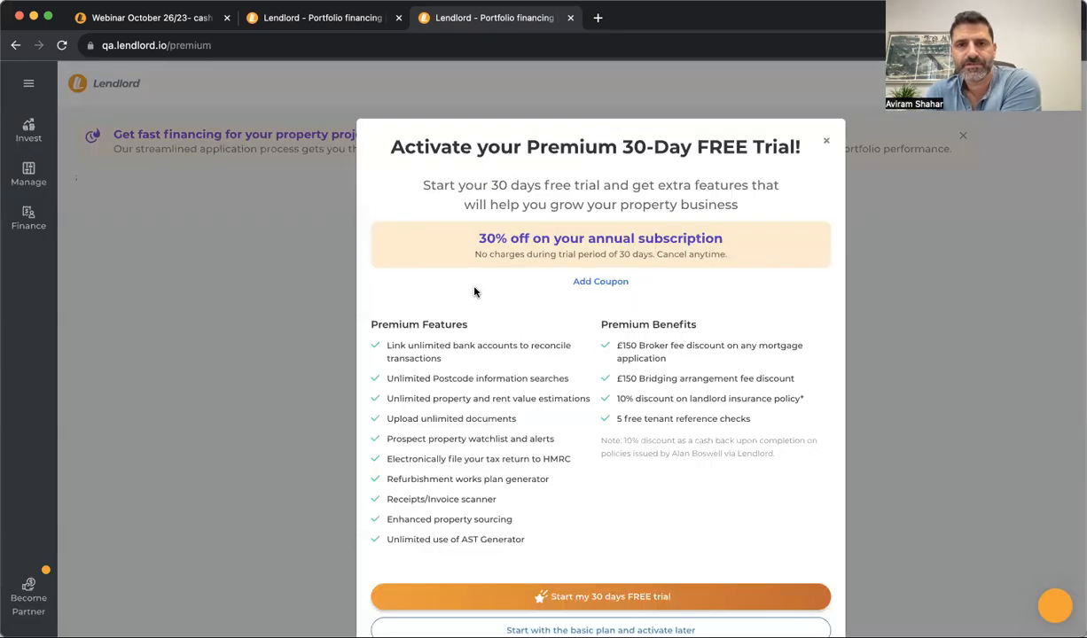
# Dismiss the Premium trial, mortgage rate and Rent Overdue pop-ups, then return to My Tenants
pyautogui.click(830, 143)
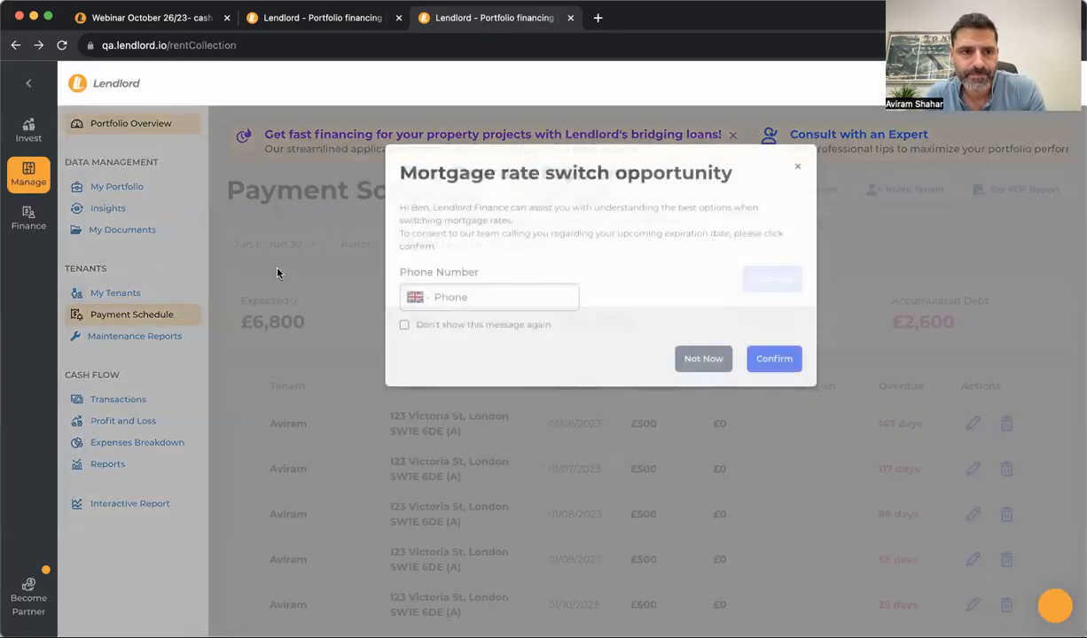
pyautogui.click(799, 171)
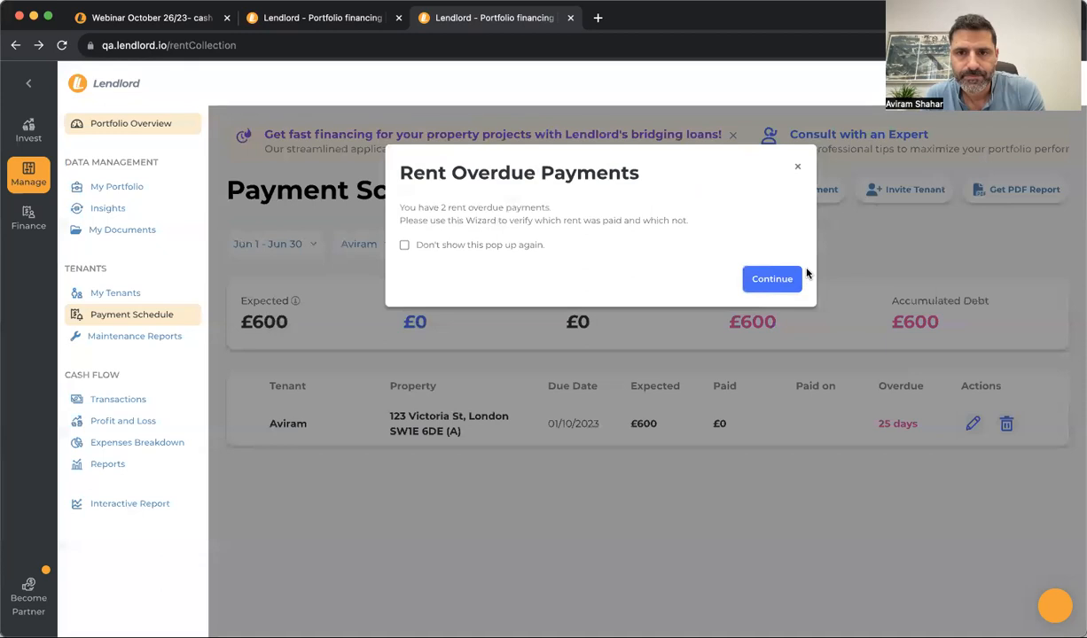
pyautogui.click(797, 172)
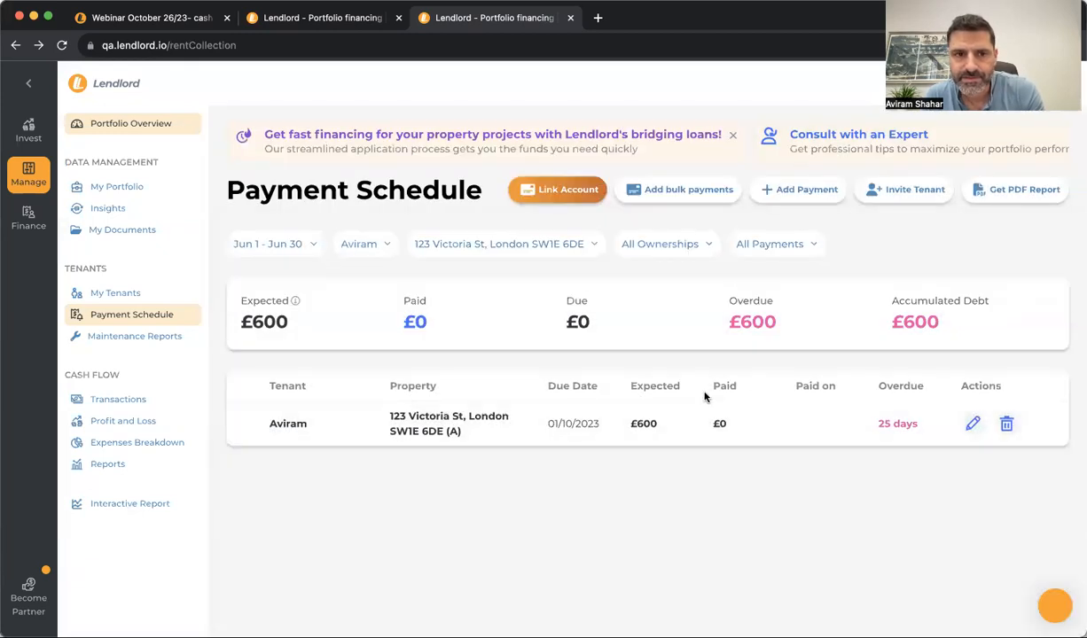
pyautogui.click(156, 293)
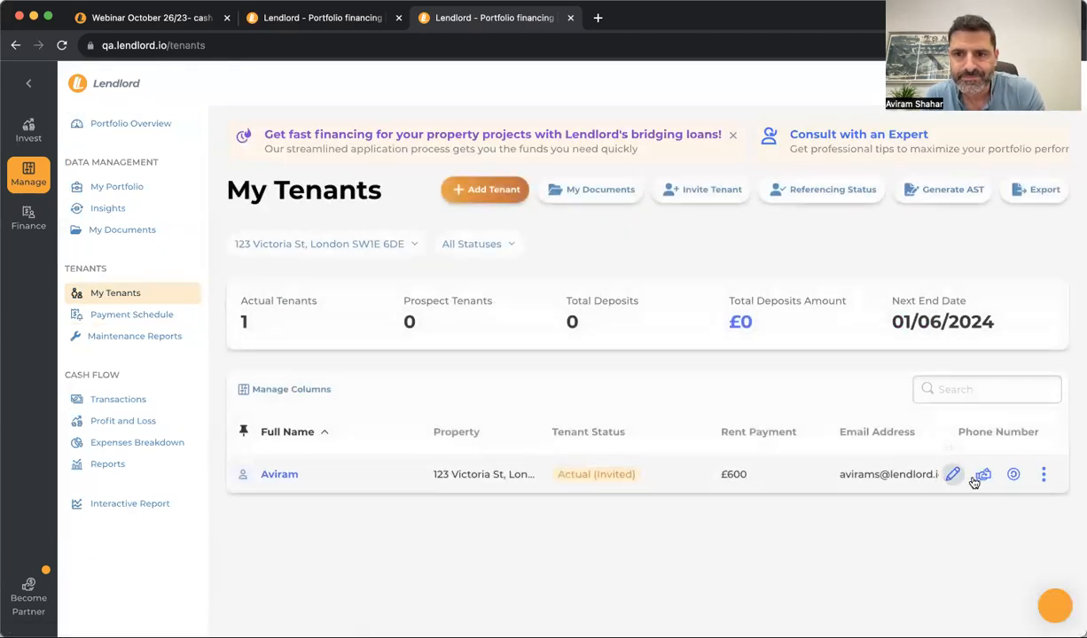
# Review the payment schedule: £500 through 01/09/2023, £600 from 01/10/2023, £6,800 expected
pyautogui.click(978, 477)
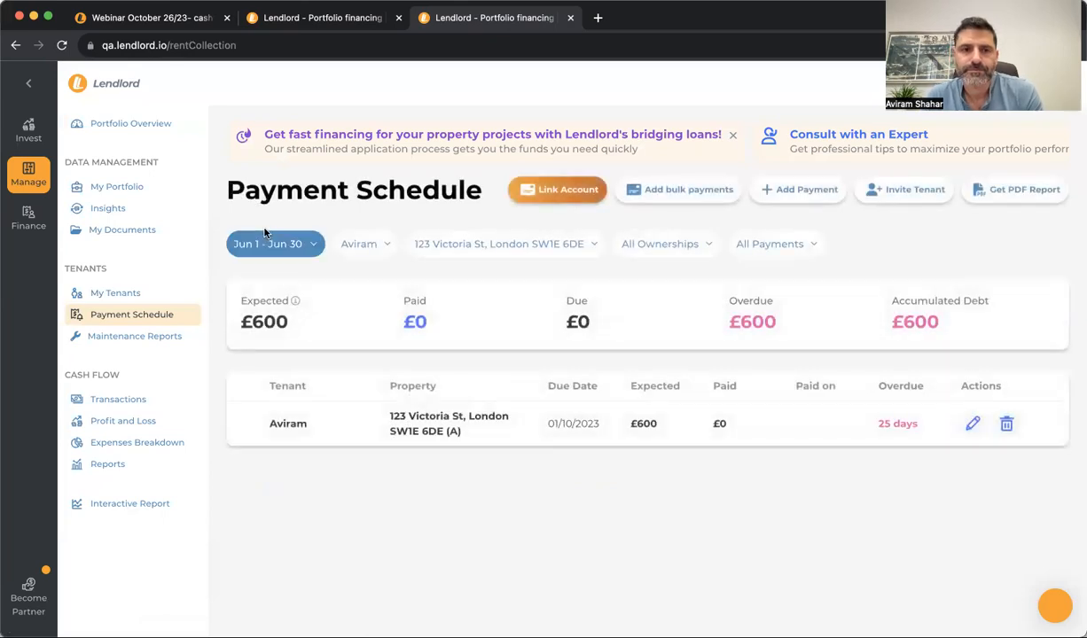
pyautogui.scroll(-3, 385, 401)
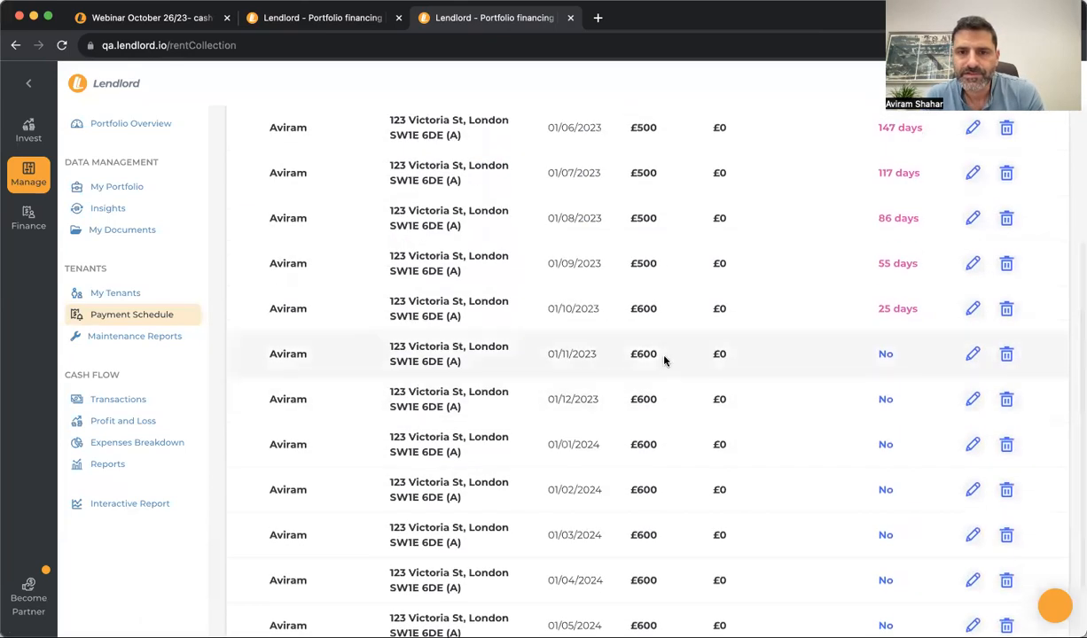
pyautogui.doubleClick(645, 309)
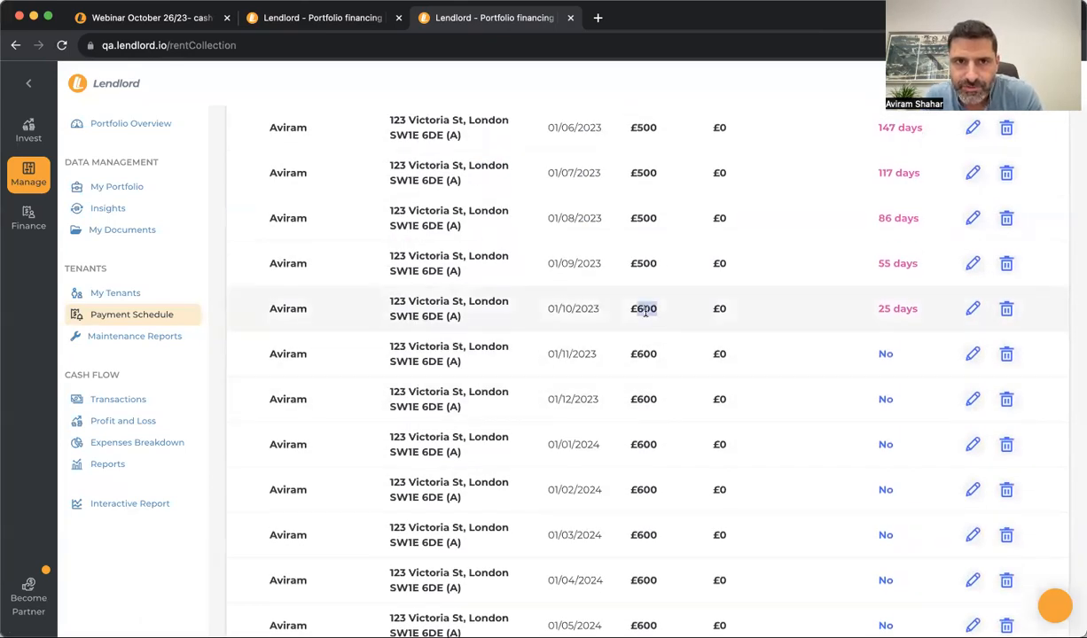
pyautogui.click(636, 311)
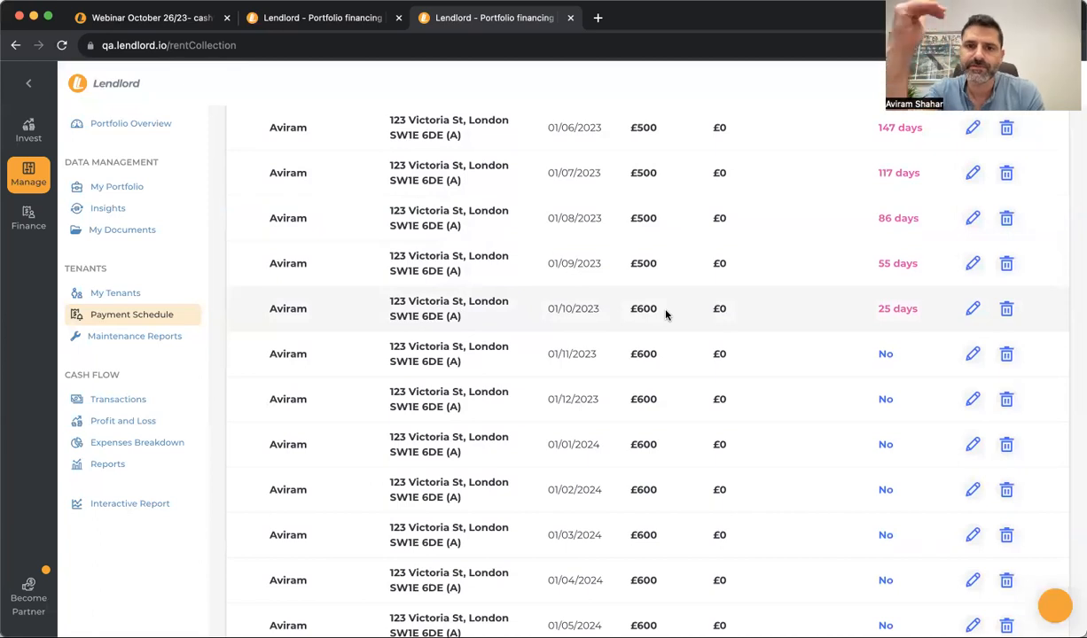
pyautogui.scroll(3, 666, 314)
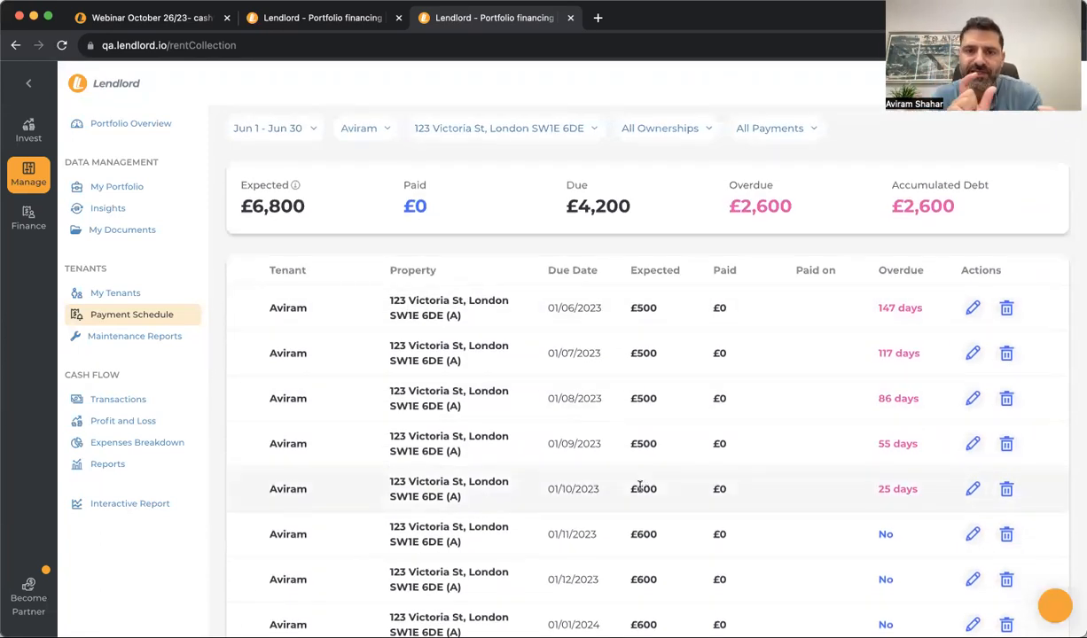
pyautogui.scroll(3, 639, 486)
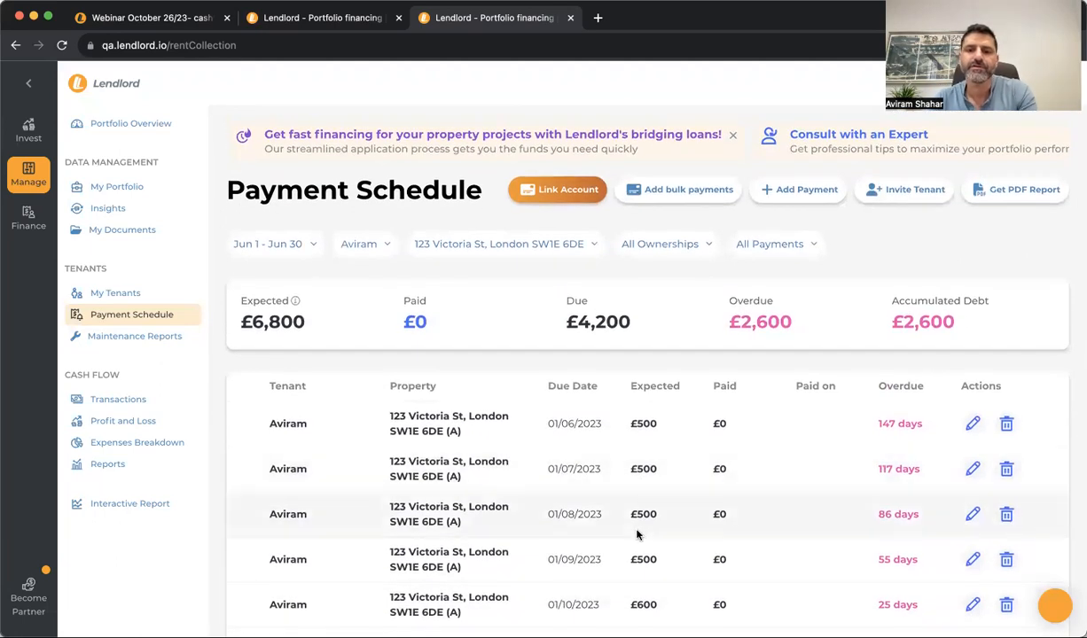
pyautogui.scroll(-3, 638, 516)
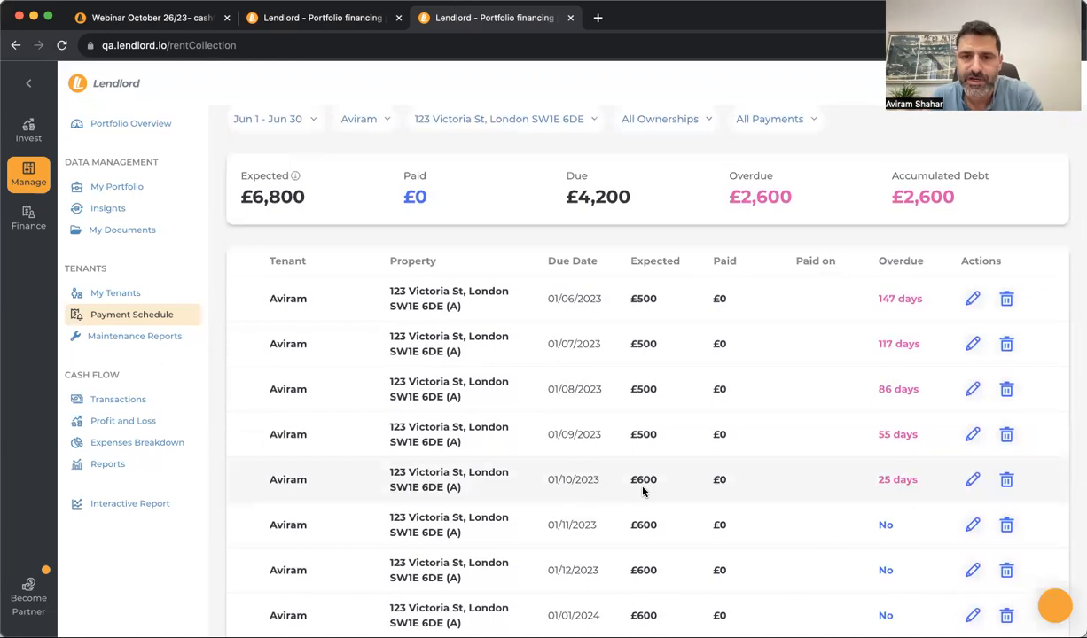
pyautogui.scroll(-4, 643, 491)
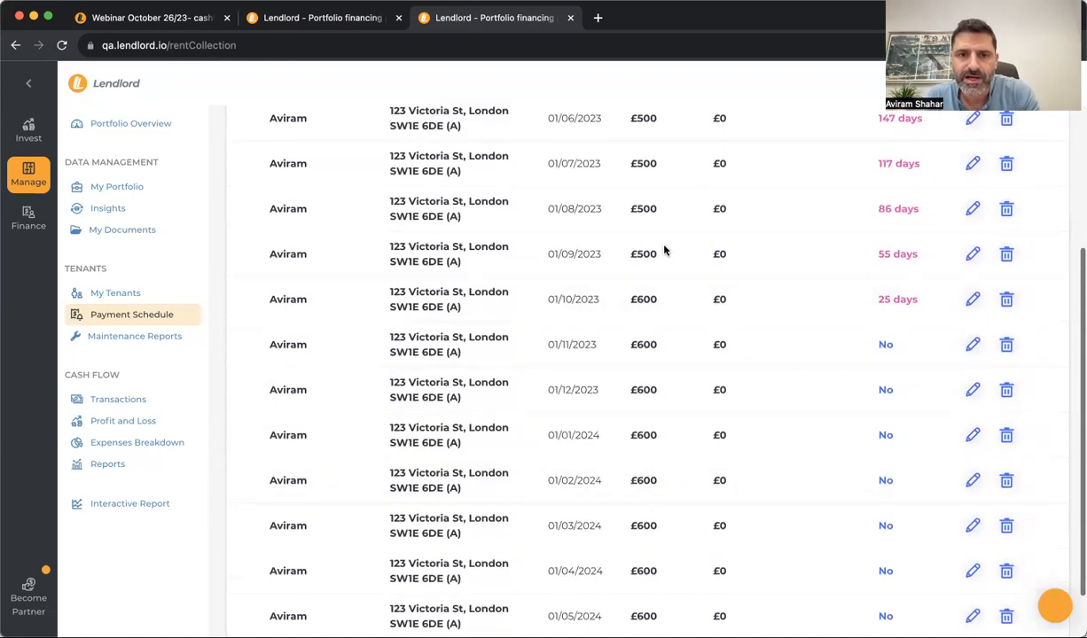
pyautogui.scroll(7, 643, 283)
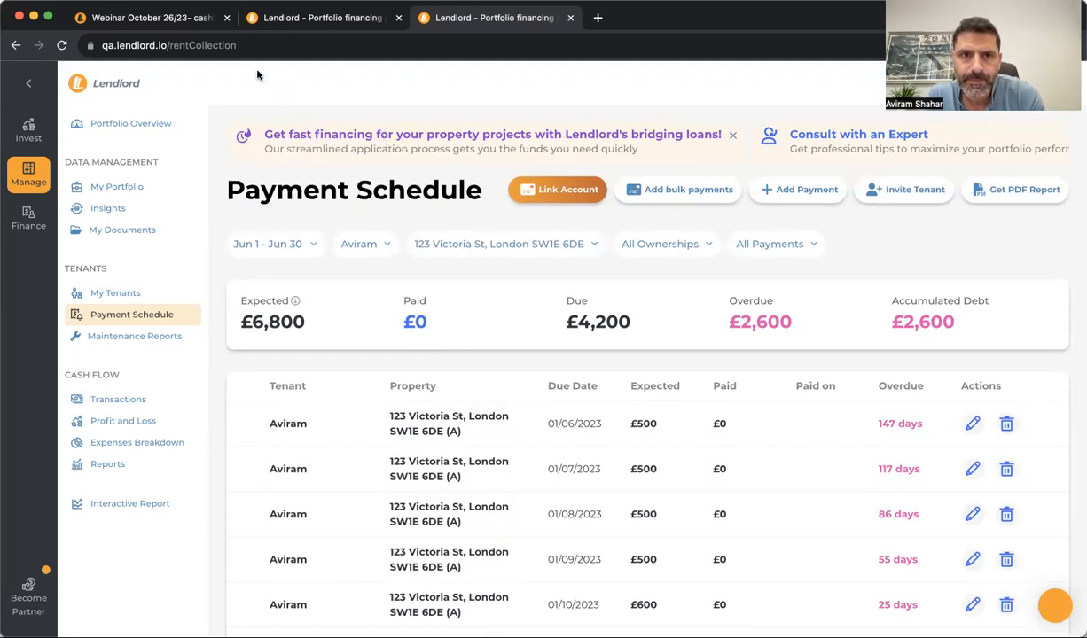
# On the webinar topics page, select the word 'accounts' in the bank-linking topic
pyautogui.click(151, 18)
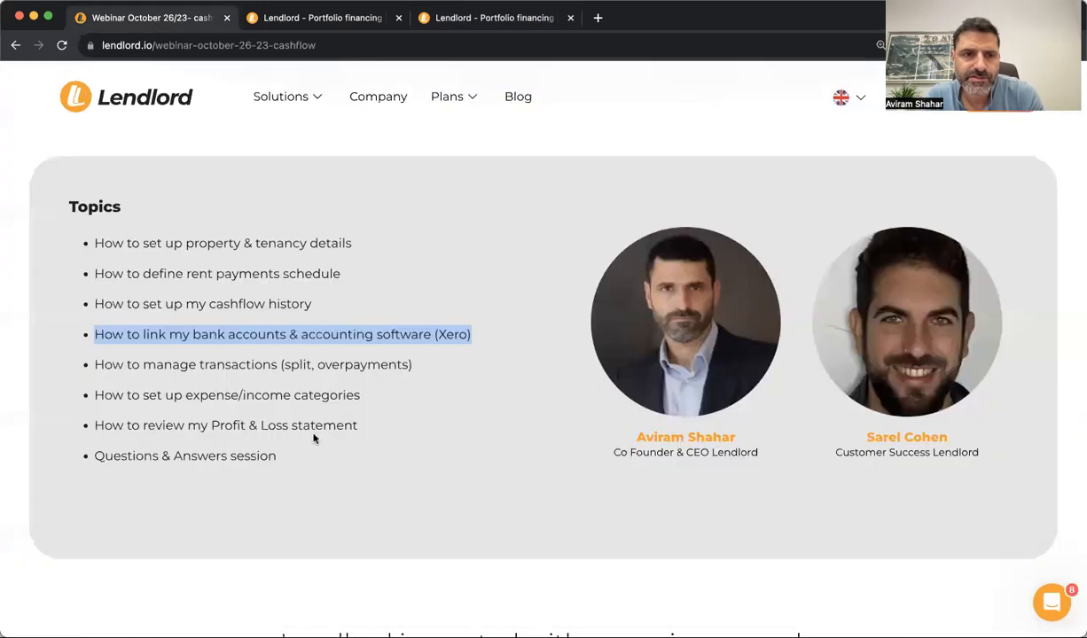
pyautogui.click(270, 328)
pyautogui.doubleClick(269, 327)
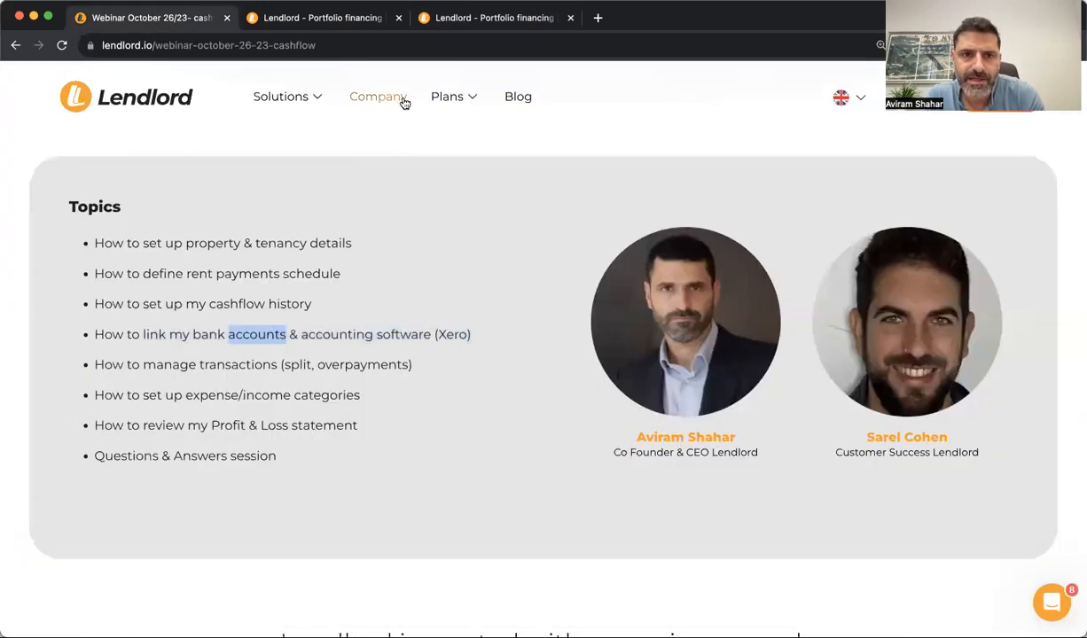
# Go to the app's Transactions page and start linking a bank account
pyautogui.click(333, 25)
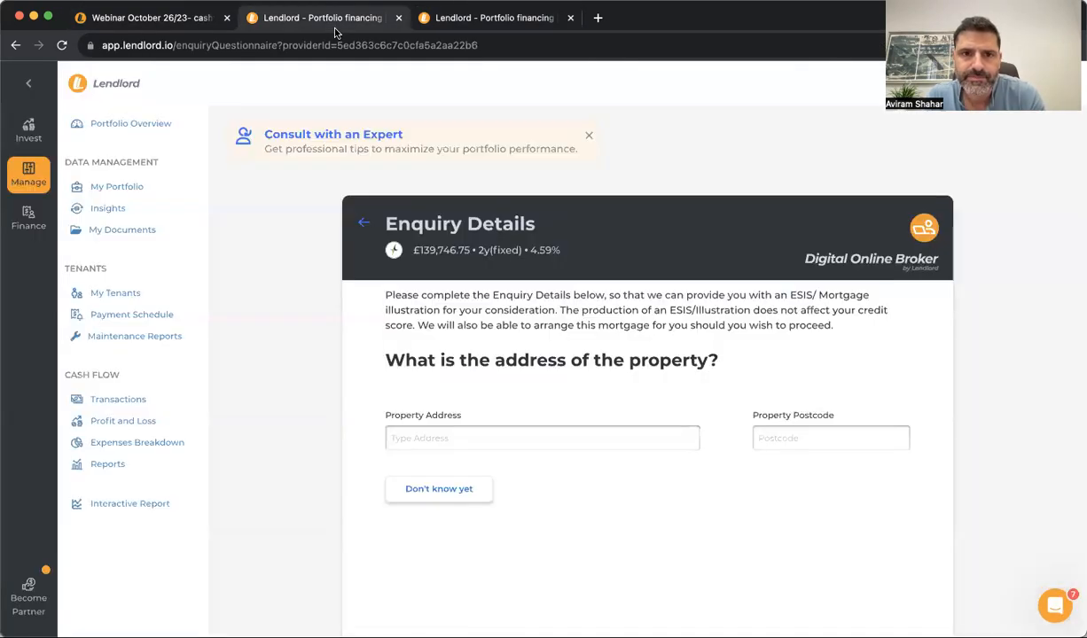
pyautogui.click(440, 12)
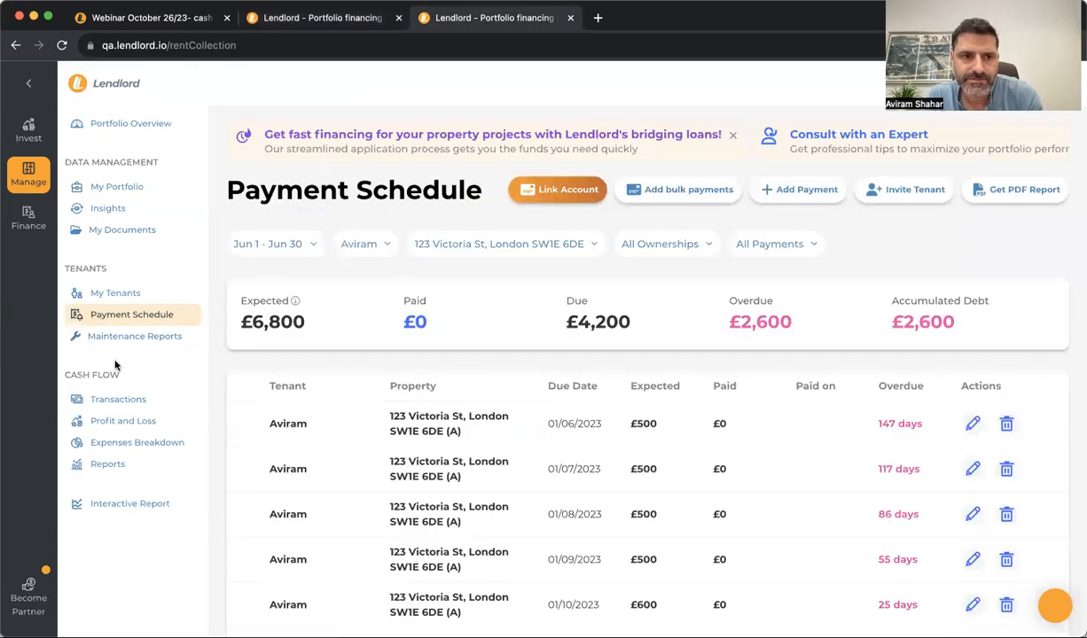
pyautogui.click(118, 399)
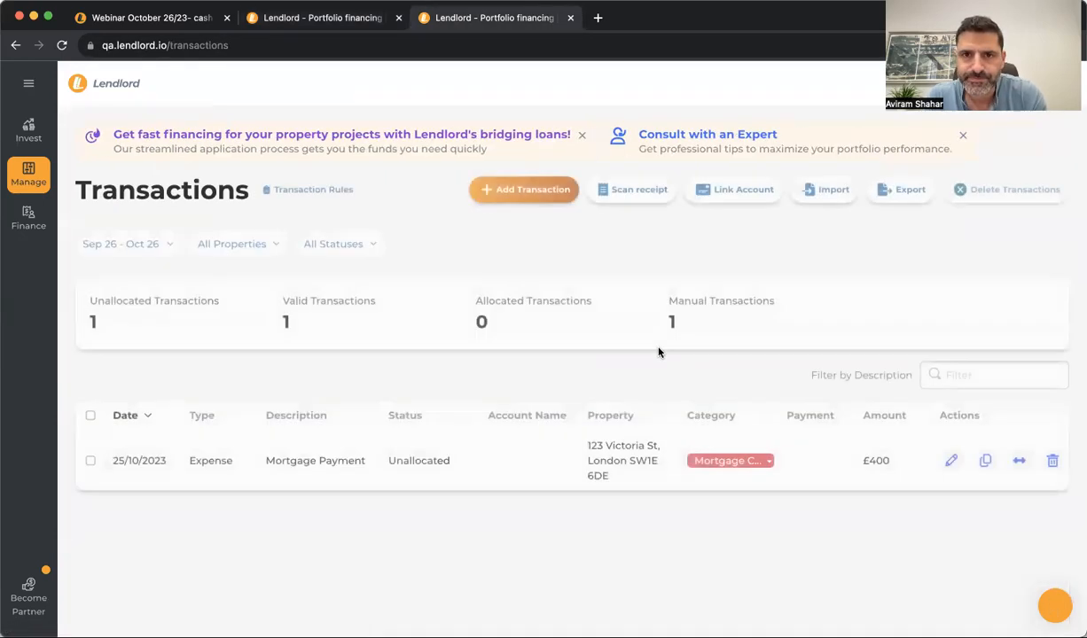
pyautogui.click(720, 193)
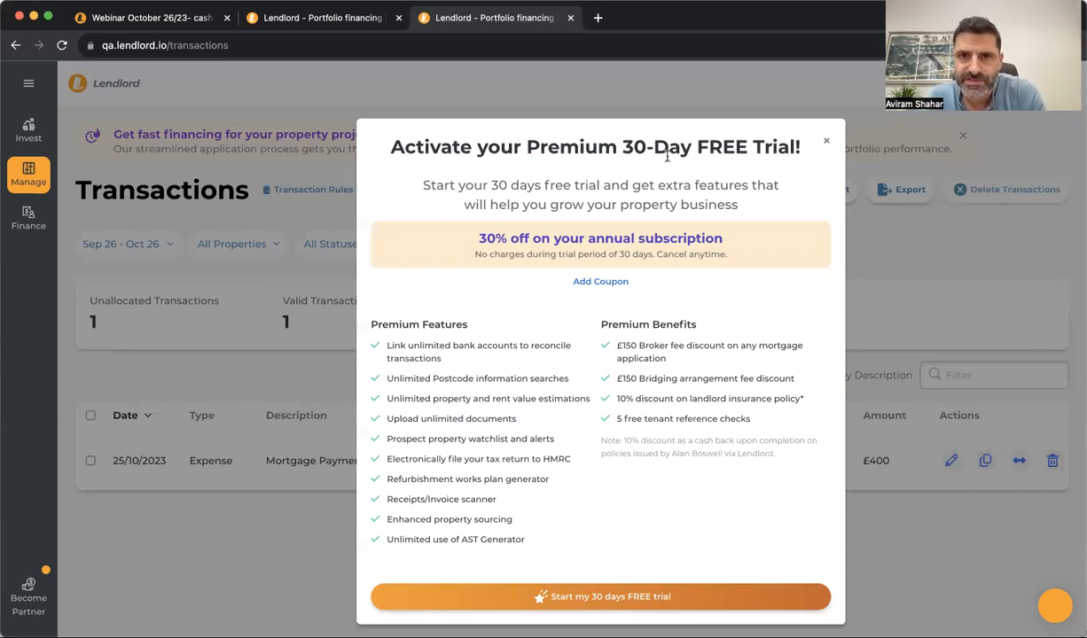
# Start the premium 30-day free trial on annual billing, entering the payment card details
pyautogui.click(612, 598)
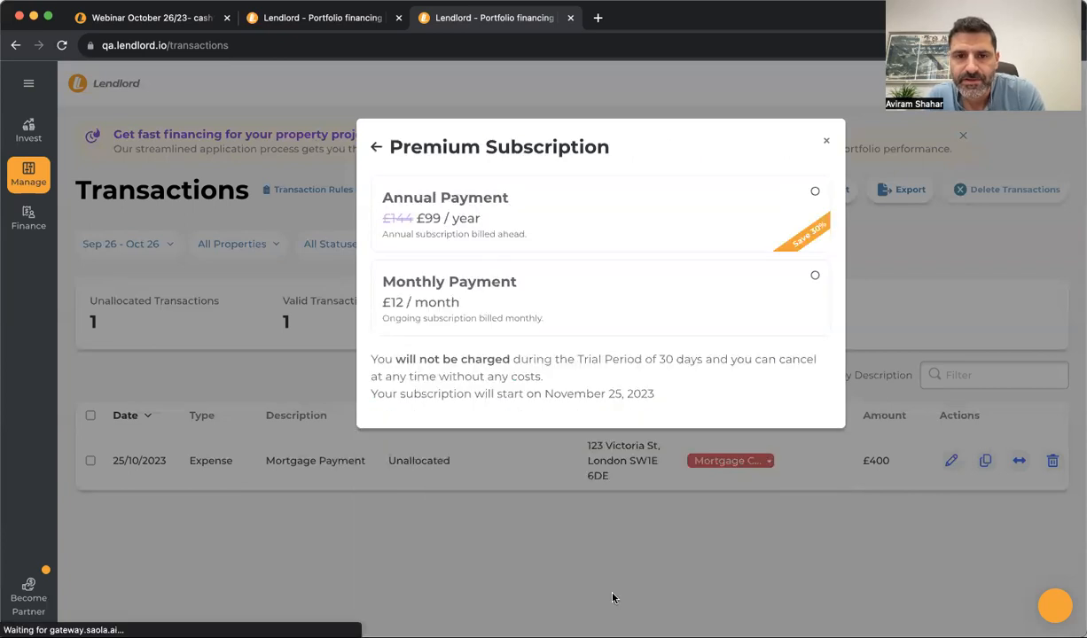
pyautogui.click(788, 208)
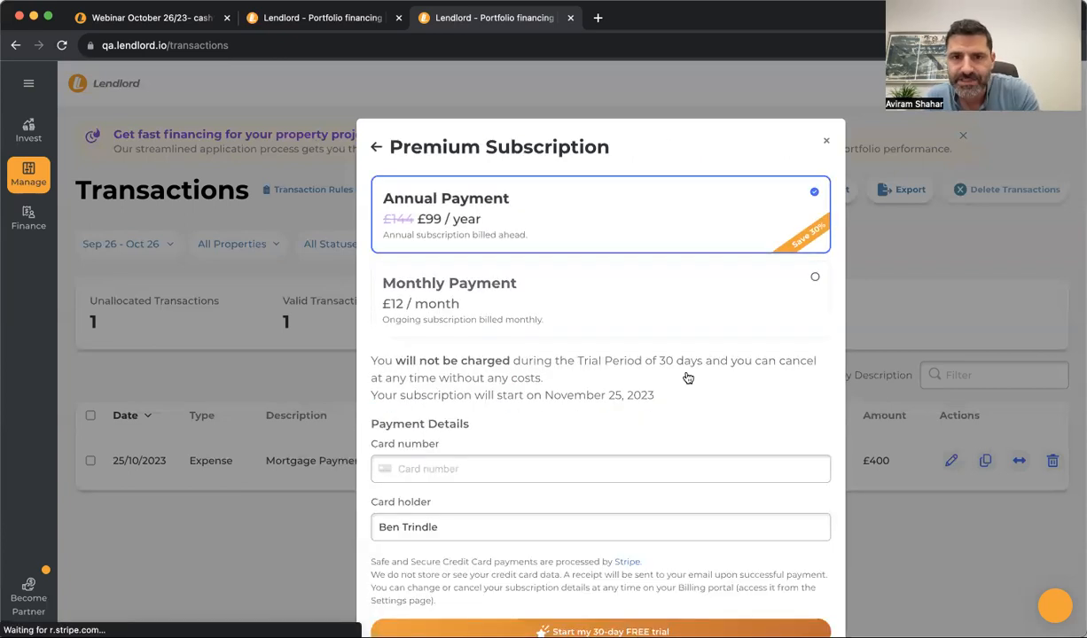
pyautogui.click(615, 464)
pyautogui.write('4242 4')
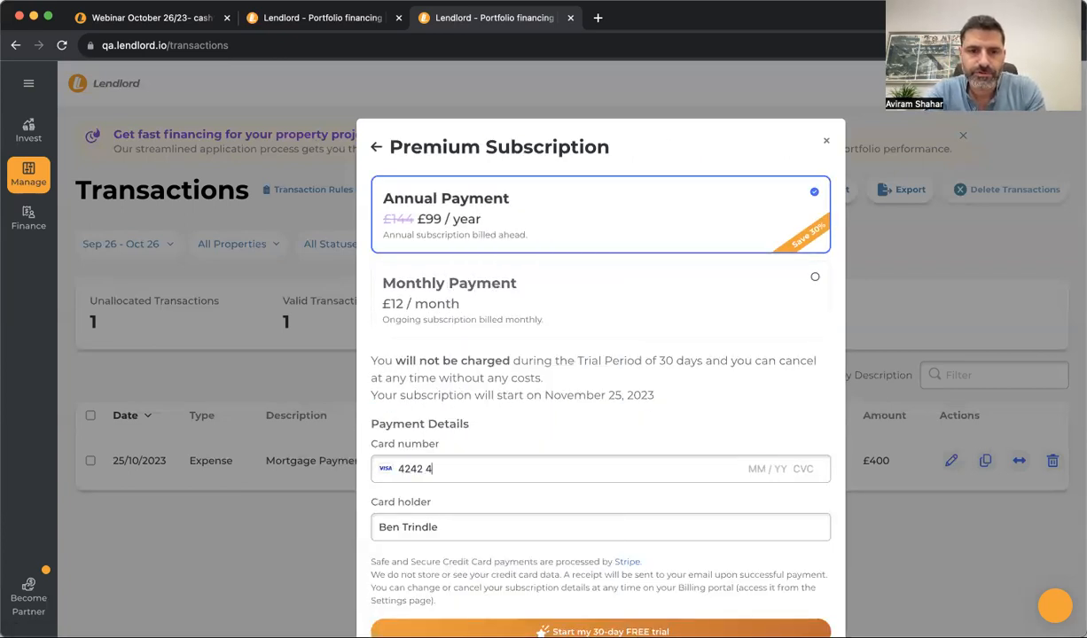
pyautogui.write('242 4242 4242 4242')
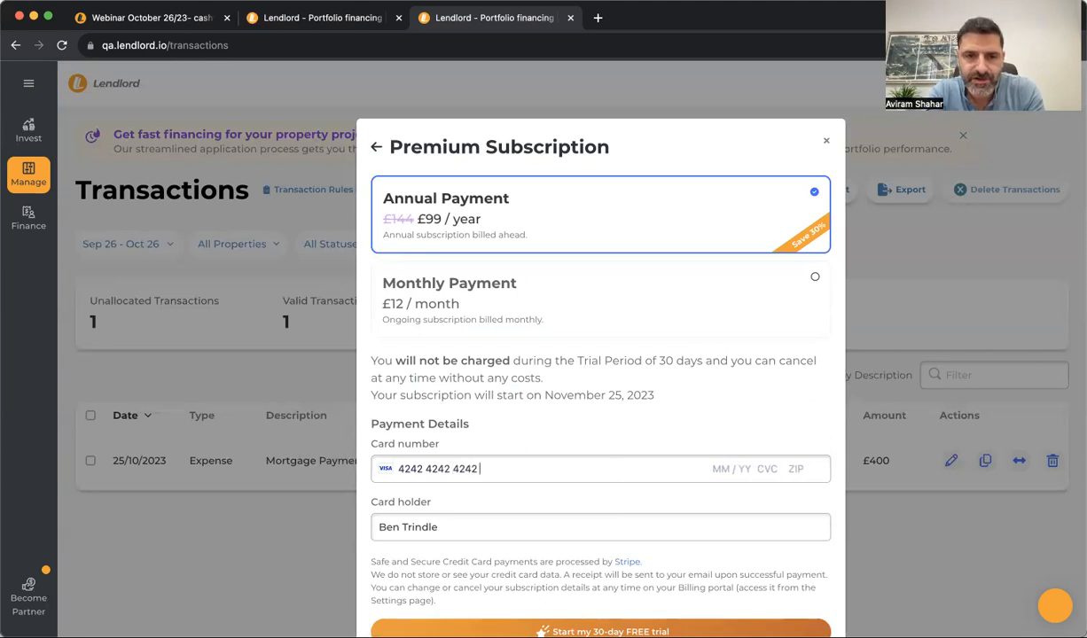
pyautogui.write(' 4242 04 / 2')
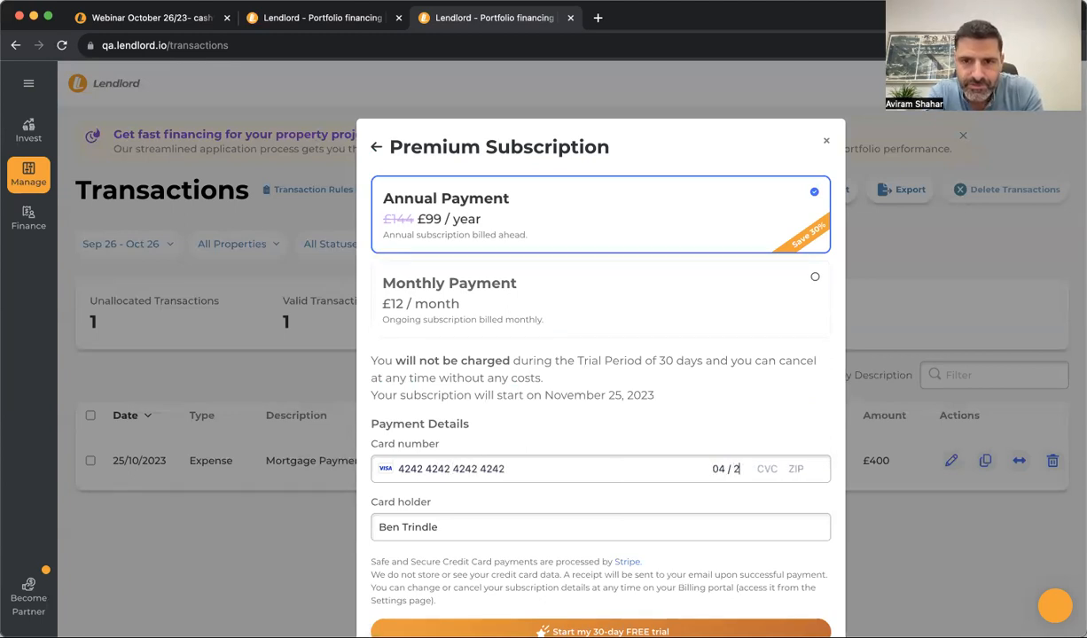
pyautogui.write('4 424 24242')
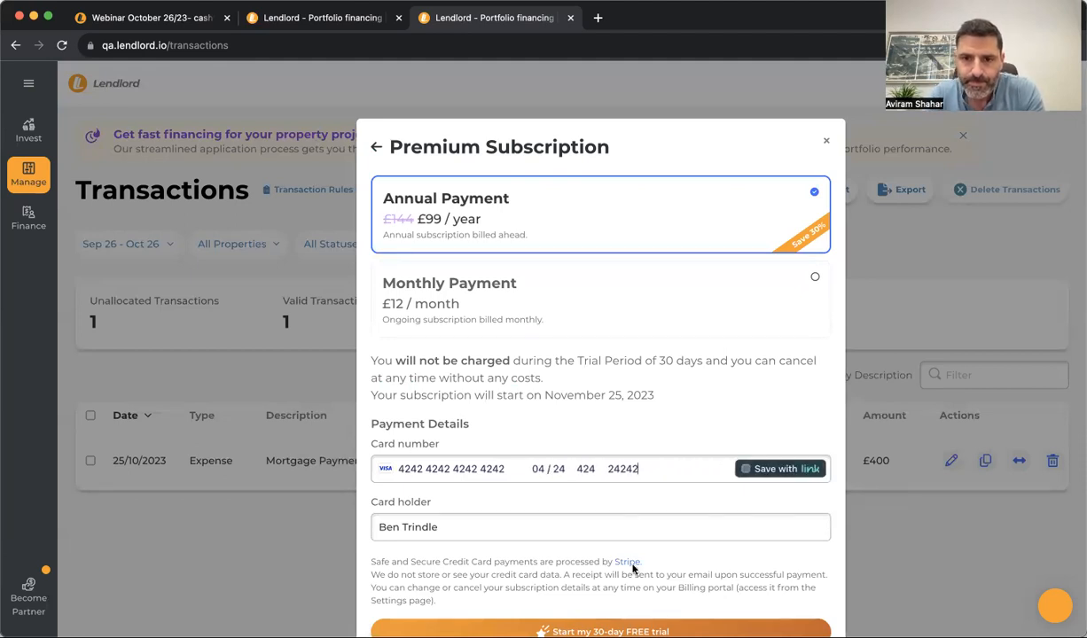
pyautogui.scroll(-1, 607, 559)
pyautogui.click(627, 600)
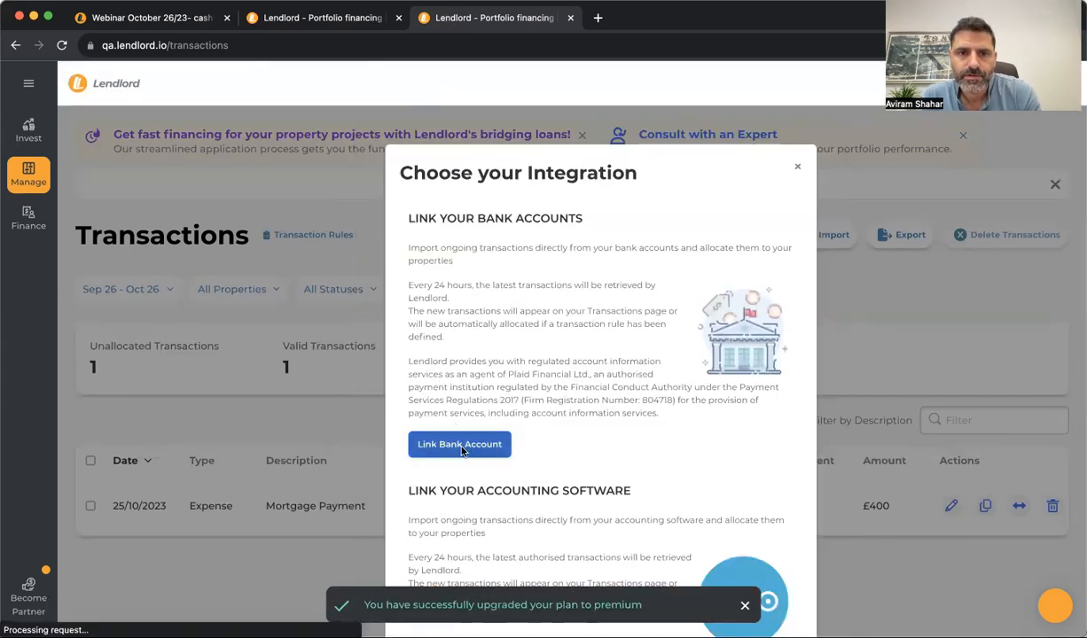
# Begin linking a bank account and allow Plaid to share the requested financial data
pyautogui.click(446, 438)
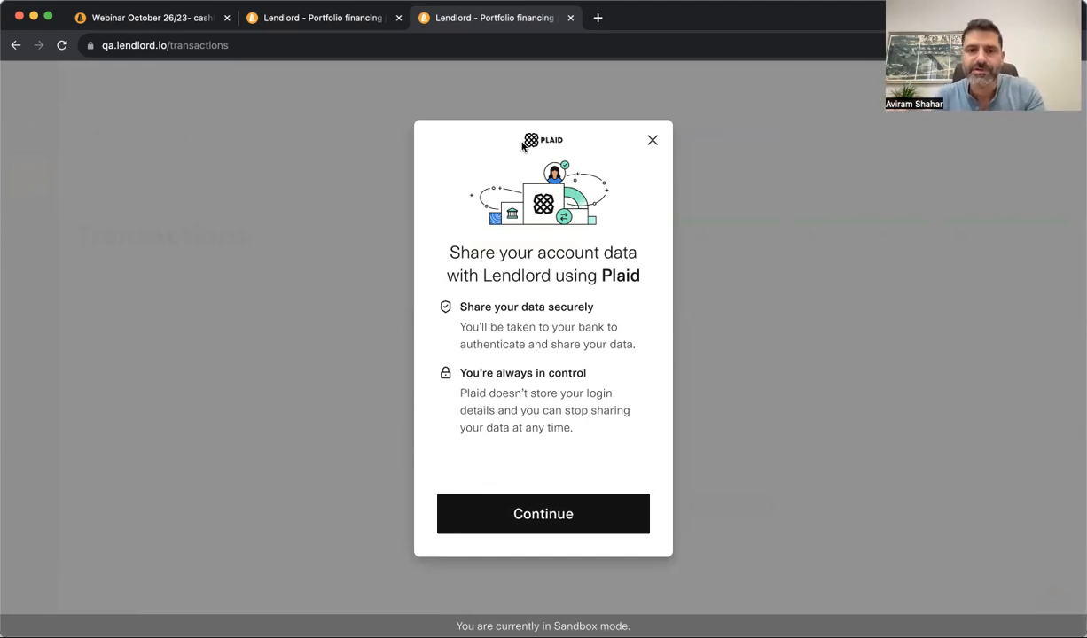
pyautogui.click(539, 505)
pyautogui.click(501, 483)
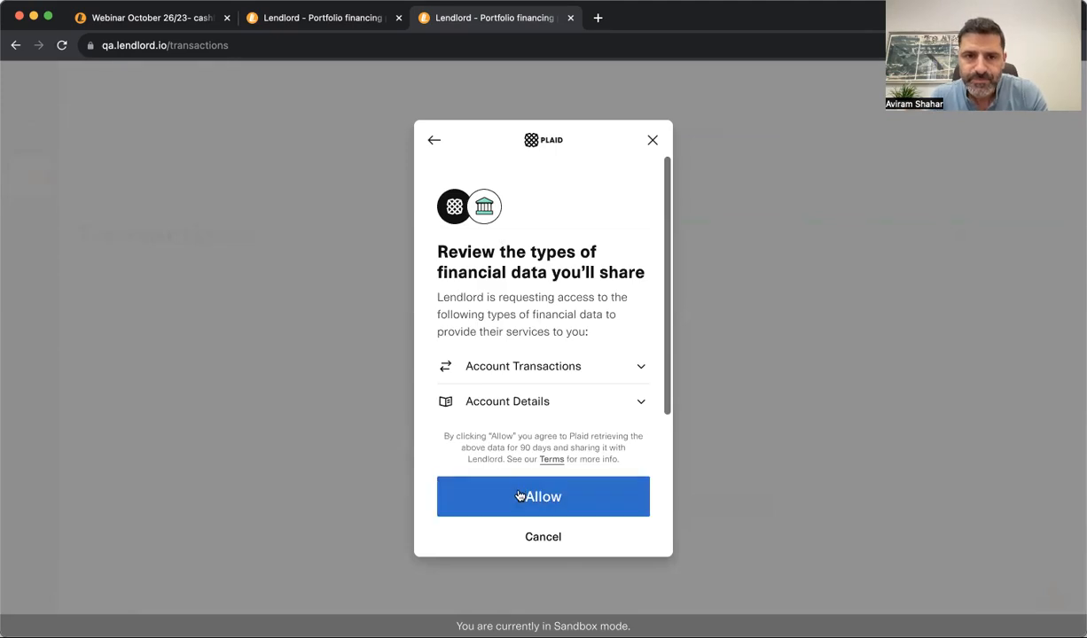
pyautogui.scroll(-5, 527, 361)
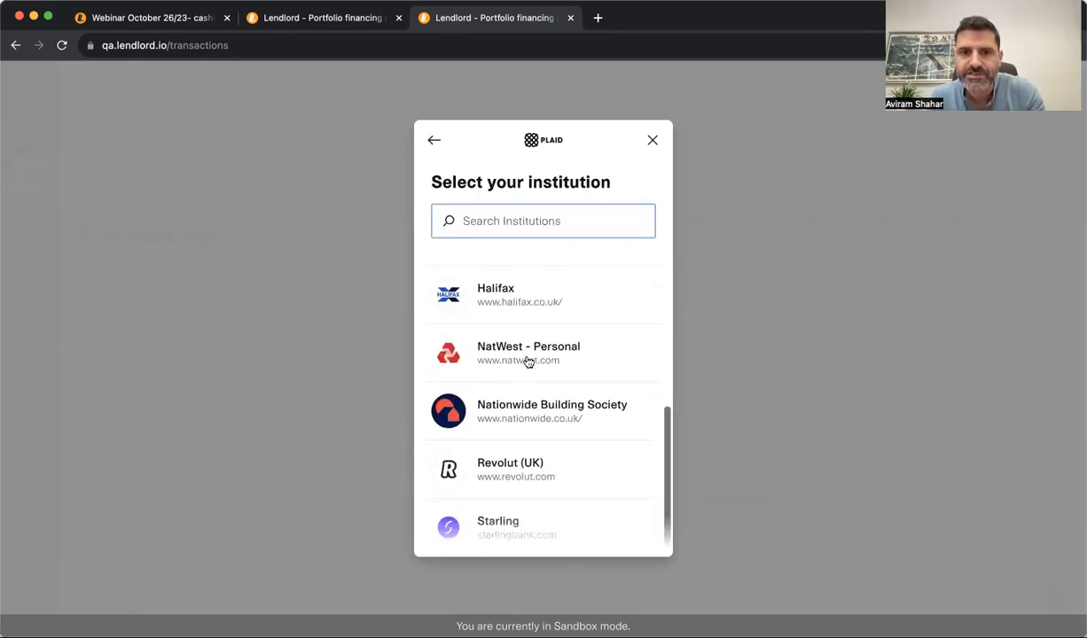
pyautogui.scroll(5, 526, 361)
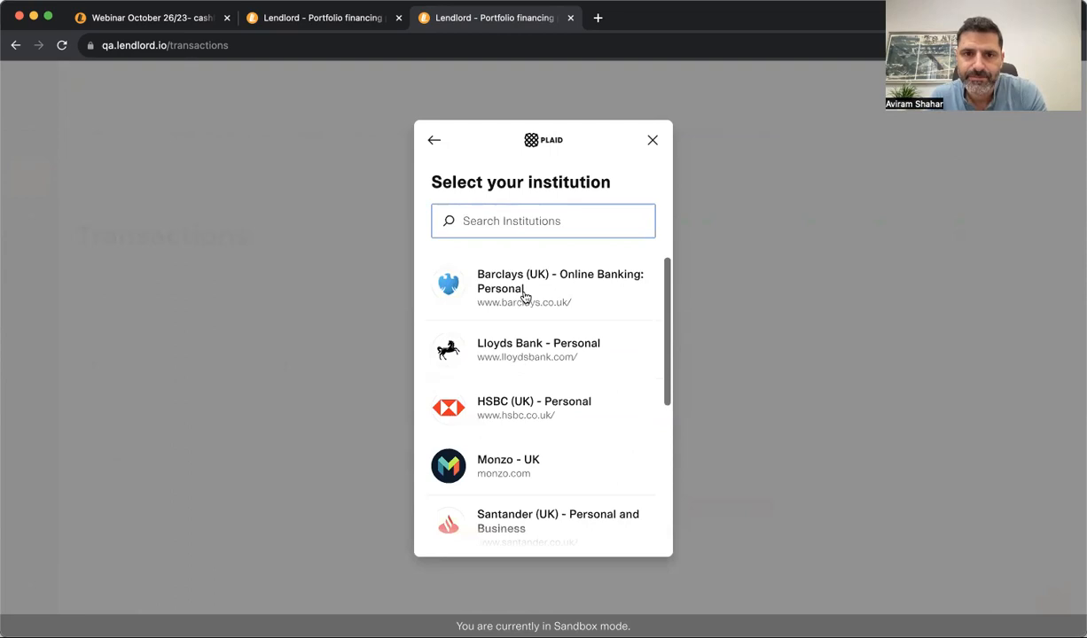
# Choose Barclays, authenticate on this computer, and finish linking the Plaid Checking account
pyautogui.click(483, 276)
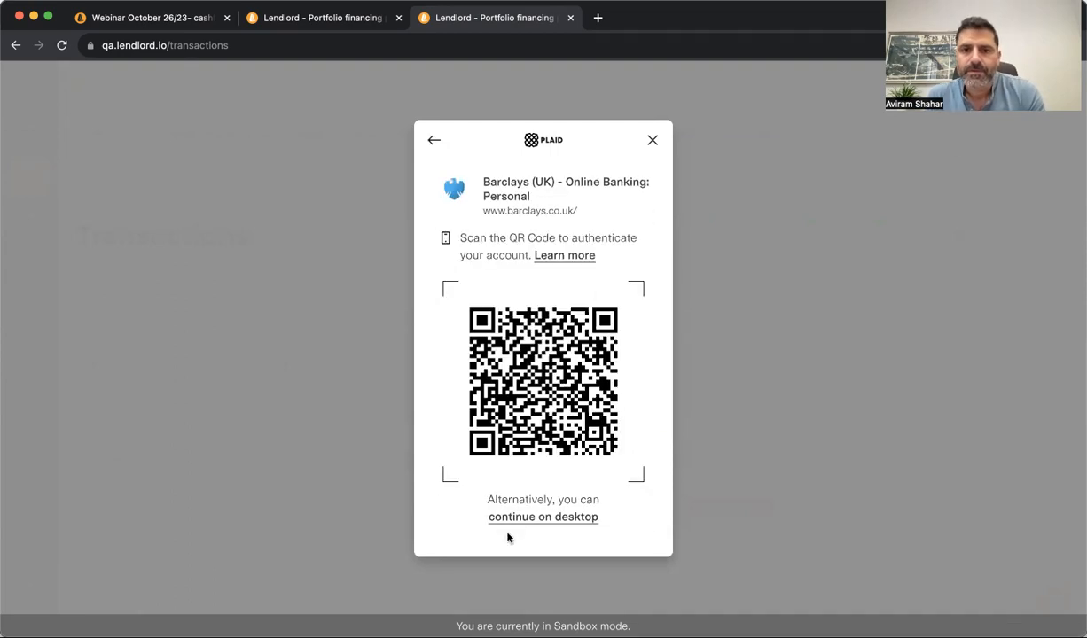
pyautogui.click(524, 517)
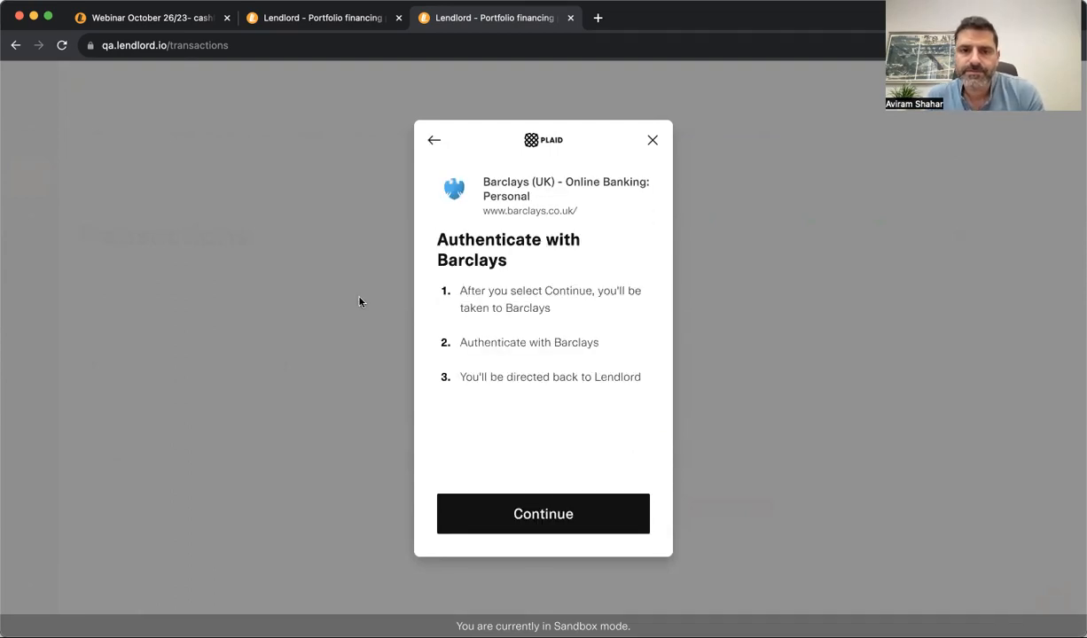
pyautogui.click(485, 516)
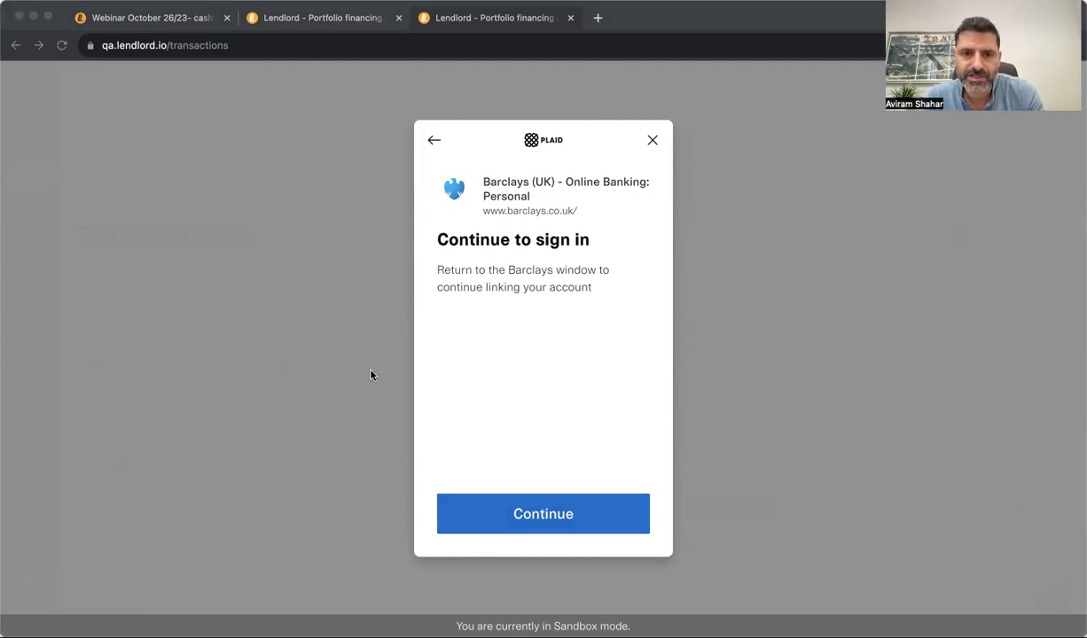
pyautogui.click(424, 528)
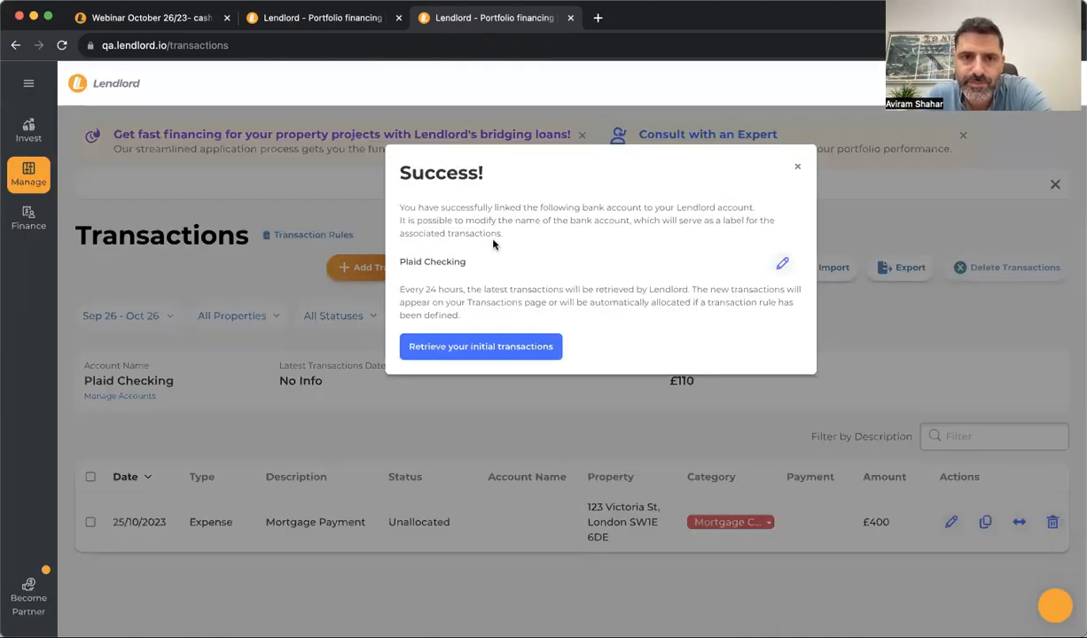
# Retrieve the linked account's initial transactions starting from 01/09/2023
pyautogui.click(488, 347)
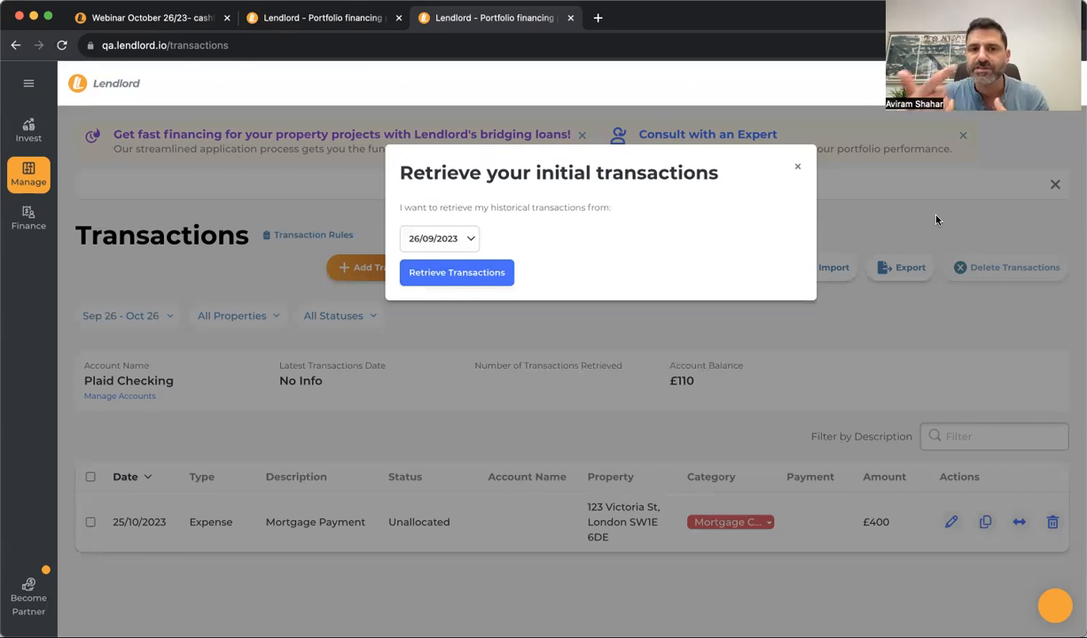
pyautogui.click(444, 243)
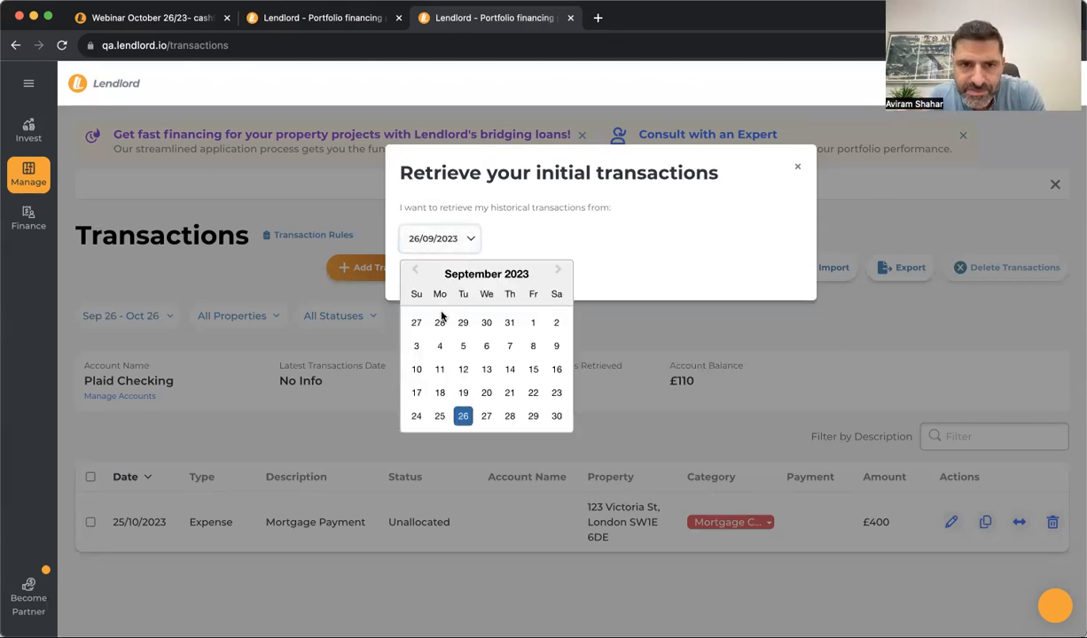
pyautogui.click(533, 323)
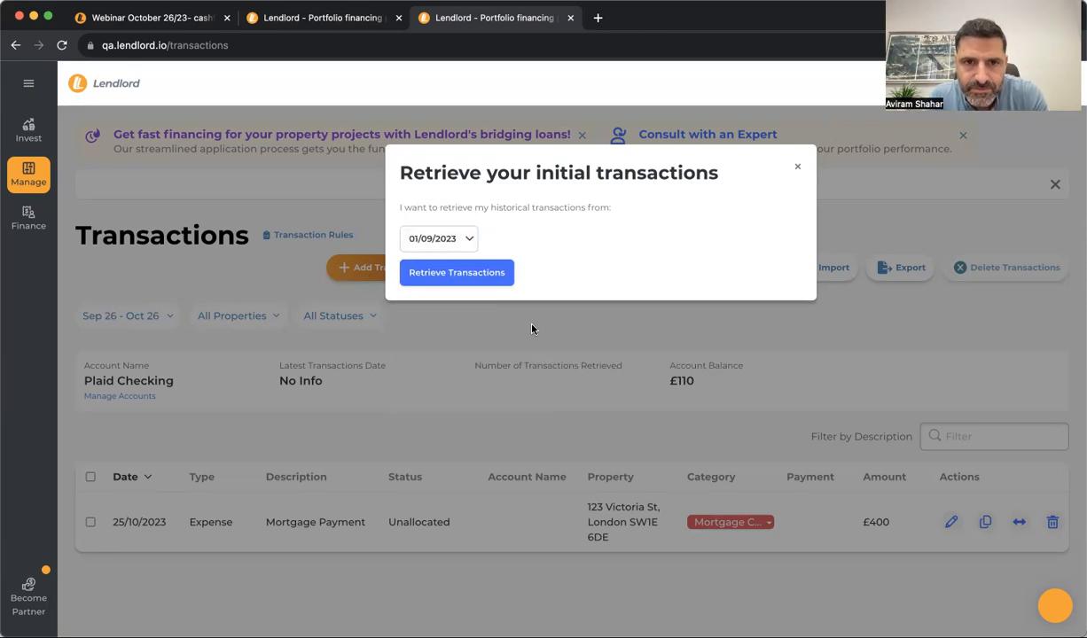
pyautogui.click(501, 271)
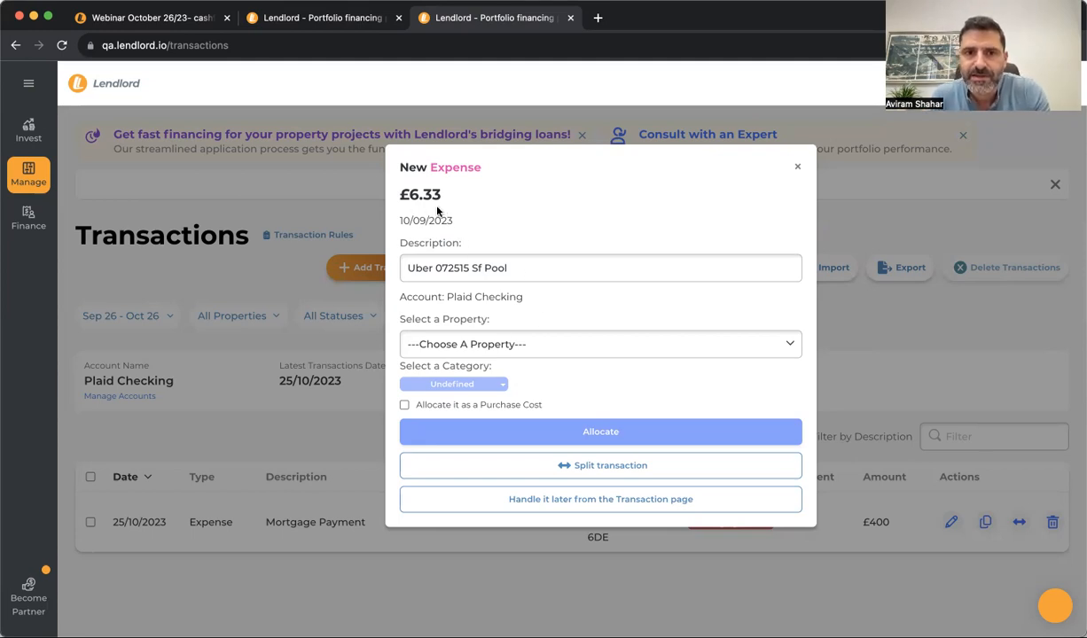
# Allocate the Uber expense to 123 Victoria St under Maintenance
pyautogui.click(432, 345)
pyautogui.click(434, 365)
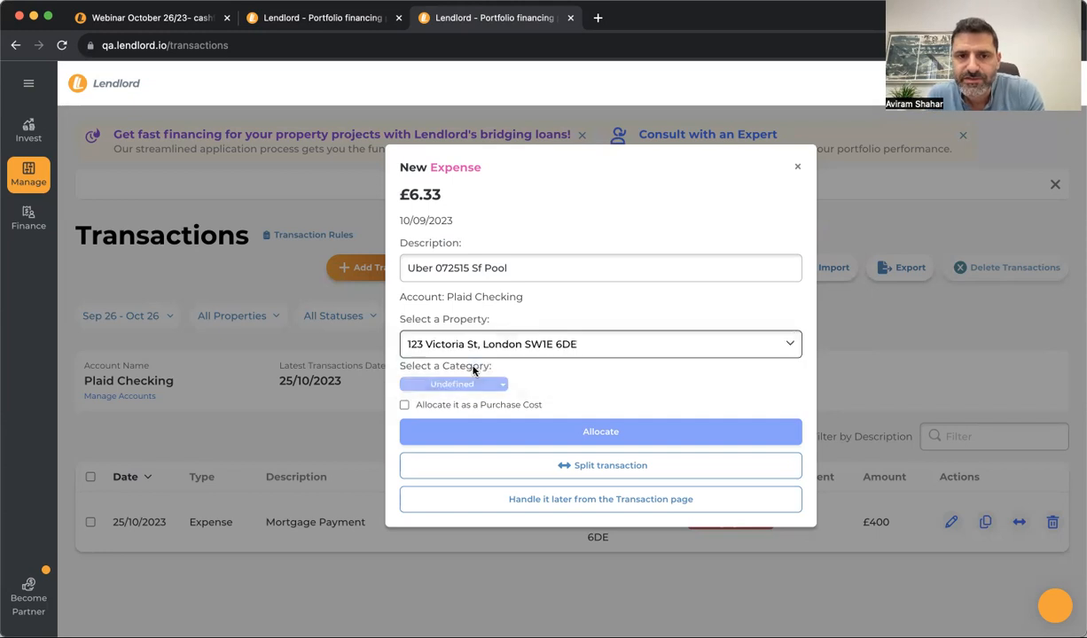
pyautogui.click(469, 382)
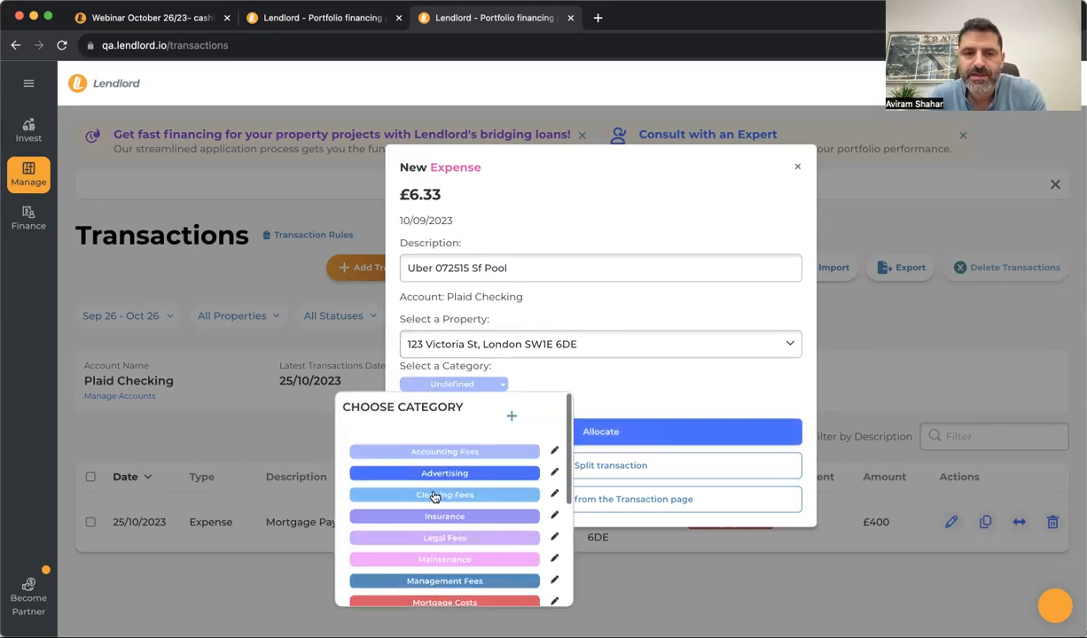
pyautogui.scroll(-3, 434, 496)
pyautogui.scroll(5, 434, 496)
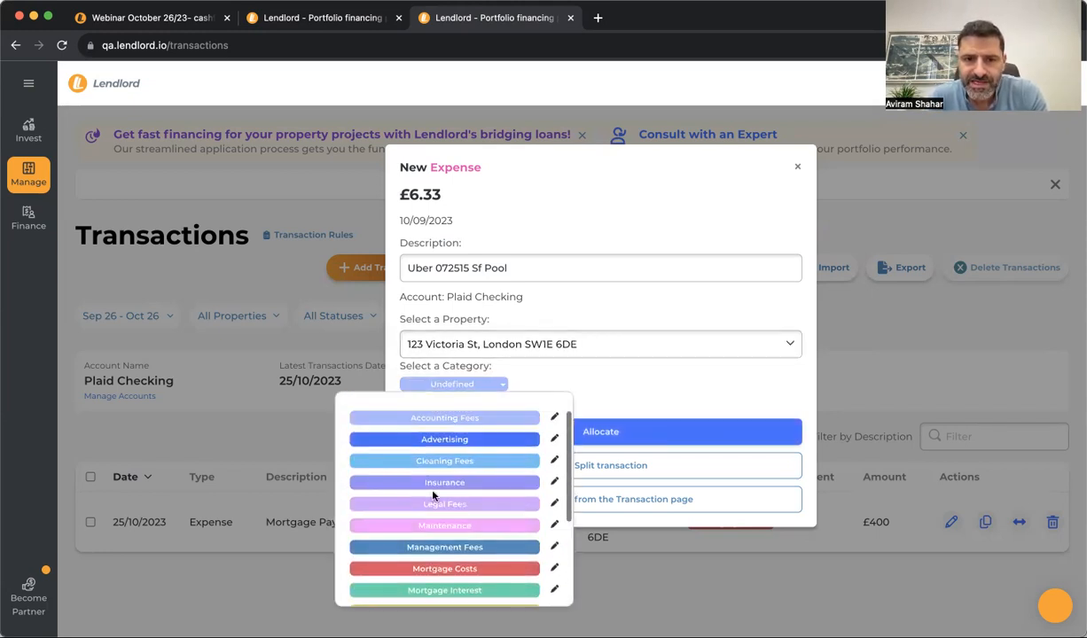
pyautogui.scroll(-3, 433, 497)
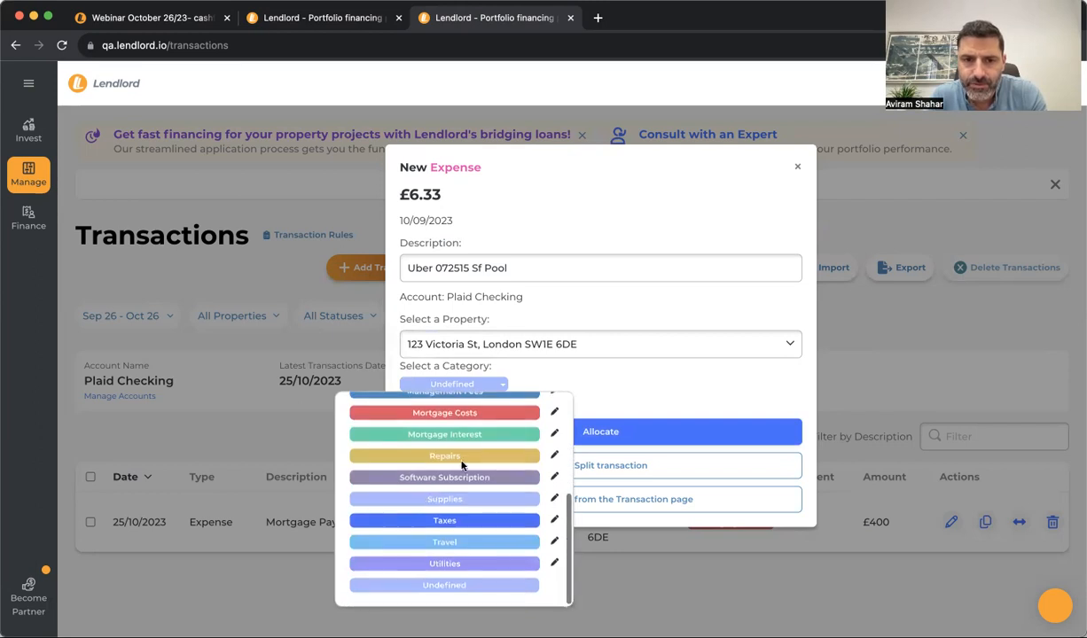
pyautogui.scroll(3, 462, 467)
pyautogui.scroll(3, 462, 467)
pyautogui.scroll(-2, 461, 478)
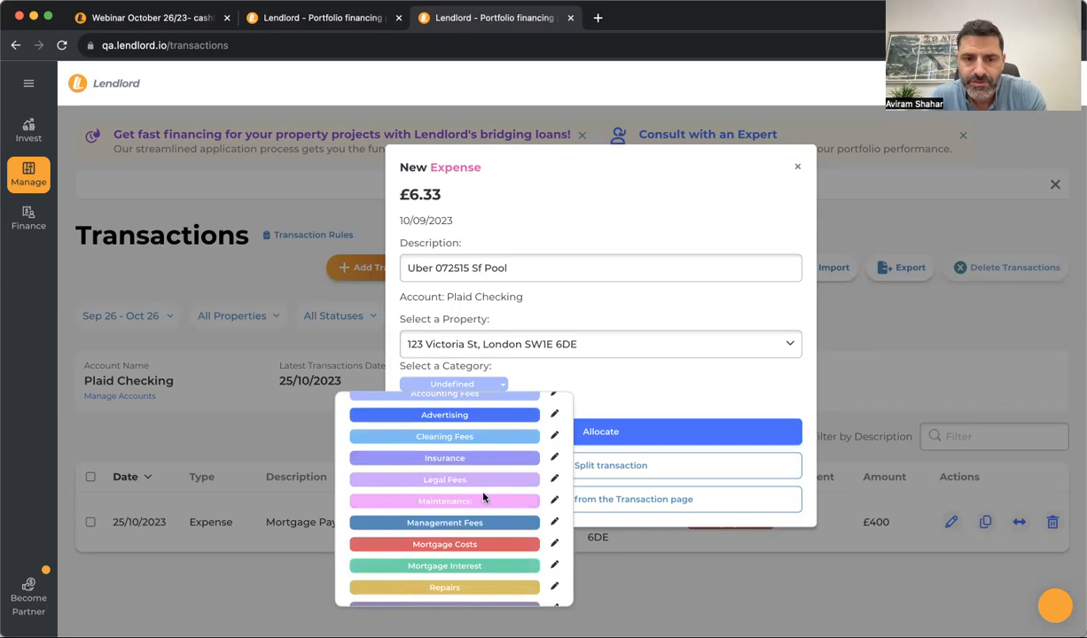
pyautogui.click(469, 499)
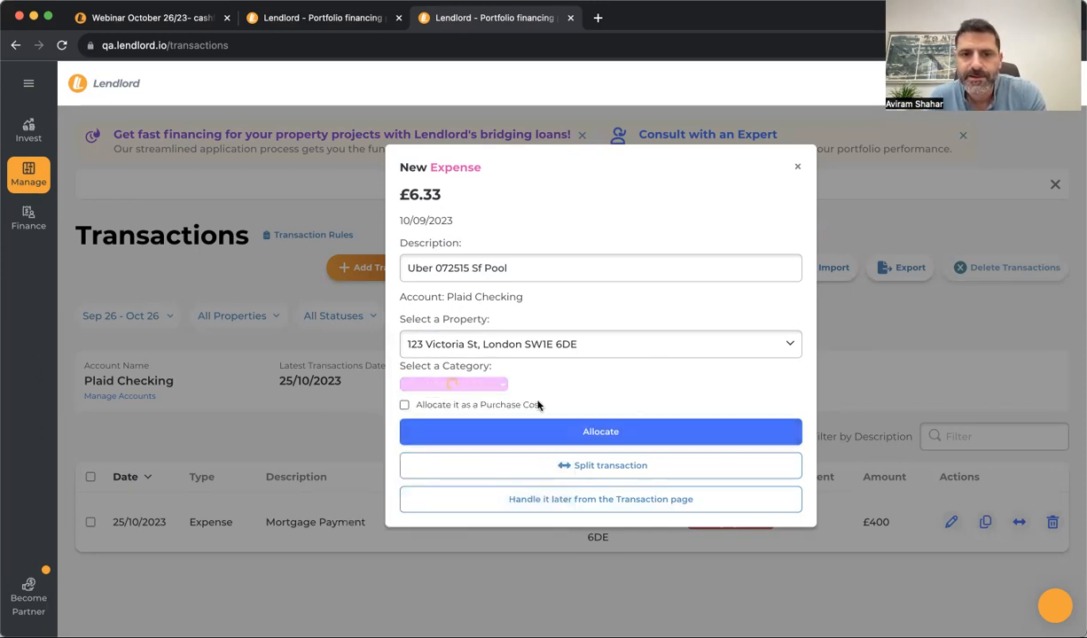
pyautogui.click(618, 434)
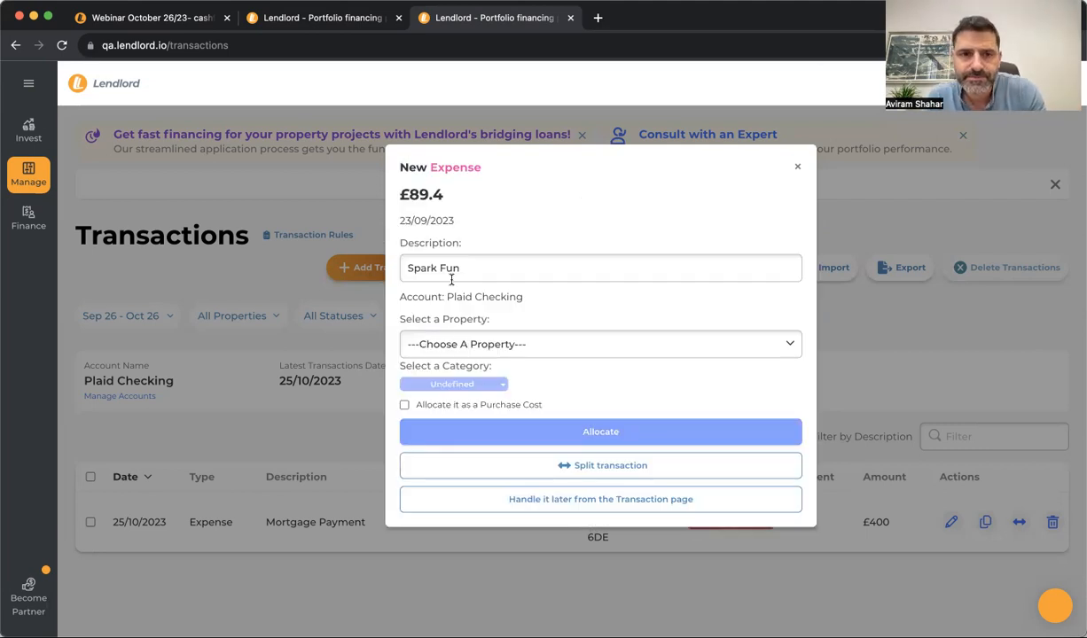
# Allocate Spark Fun to 123 Victoria St as Insurance, and defer Starbucks and Mc Donalds
pyautogui.click(428, 344)
pyautogui.click(428, 359)
pyautogui.click(484, 386)
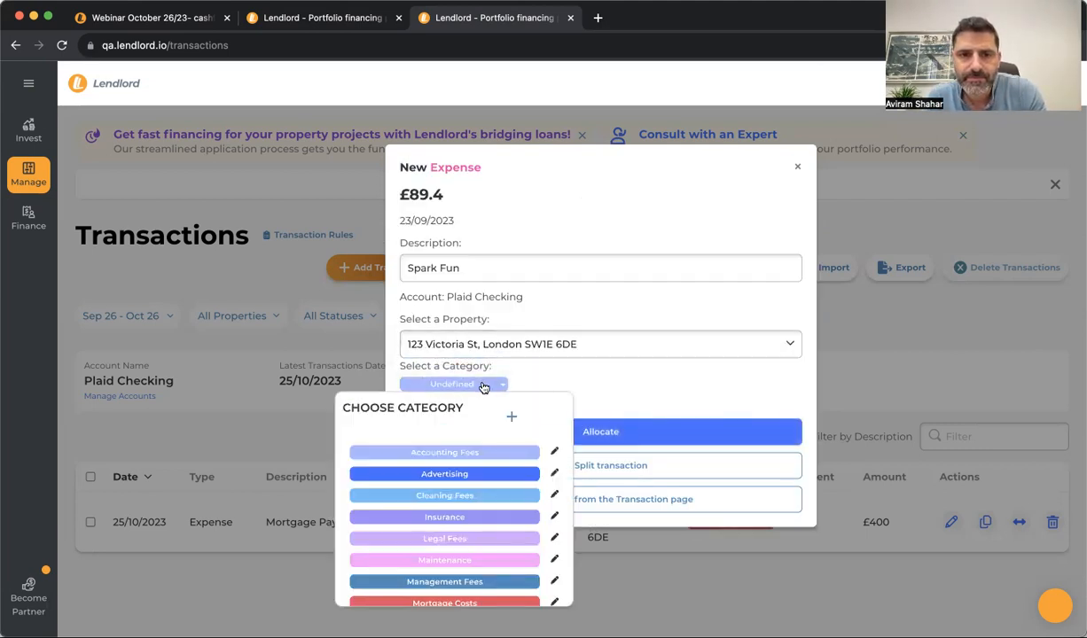
pyautogui.click(412, 499)
pyautogui.click(573, 433)
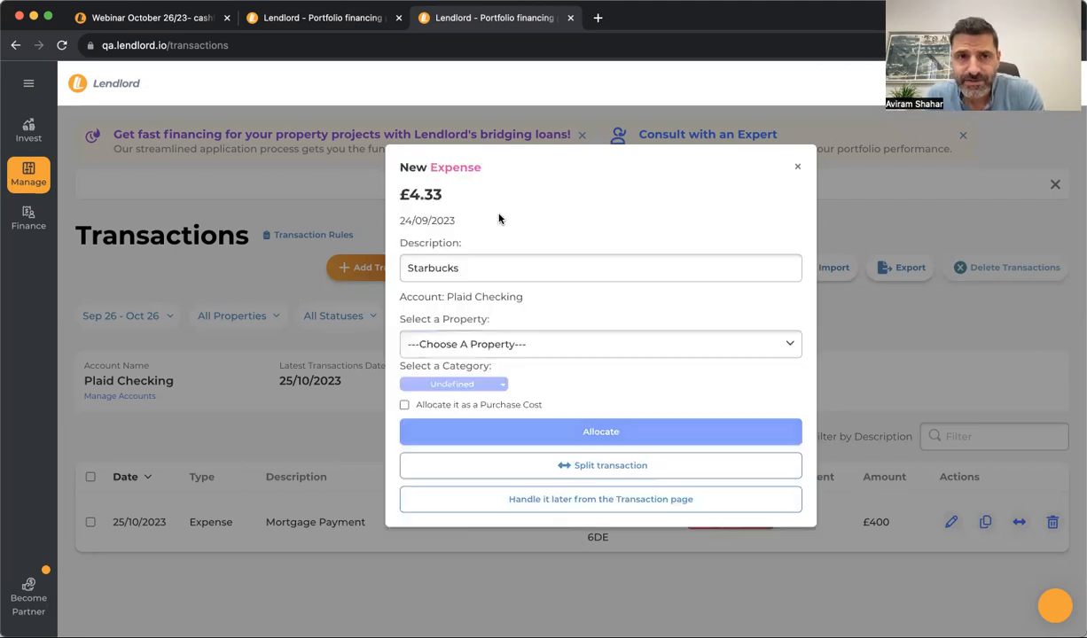
pyautogui.click(596, 508)
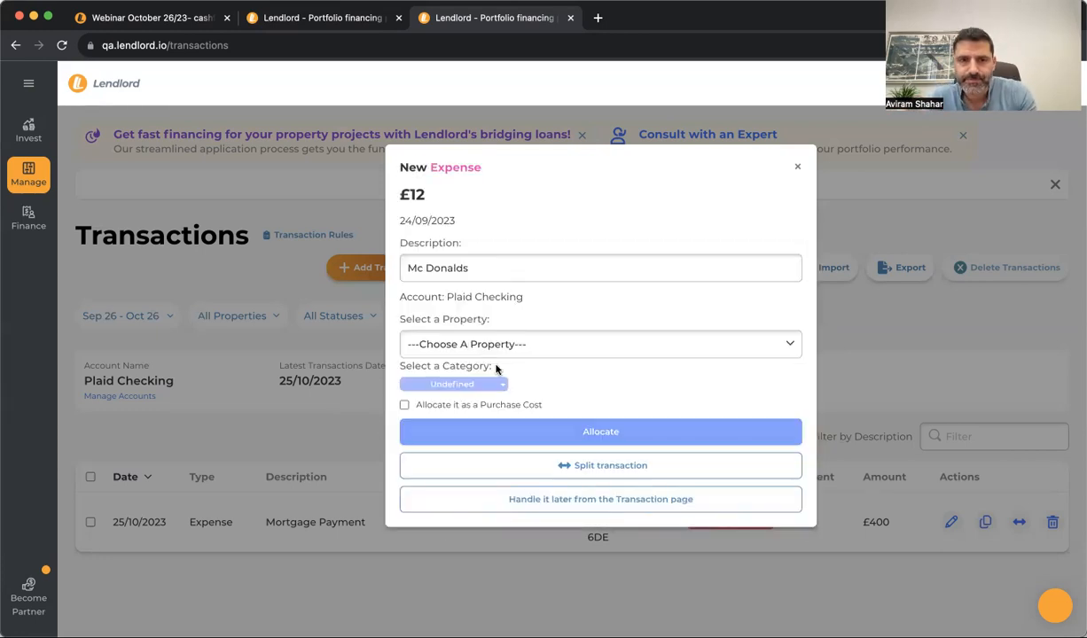
pyautogui.click(501, 499)
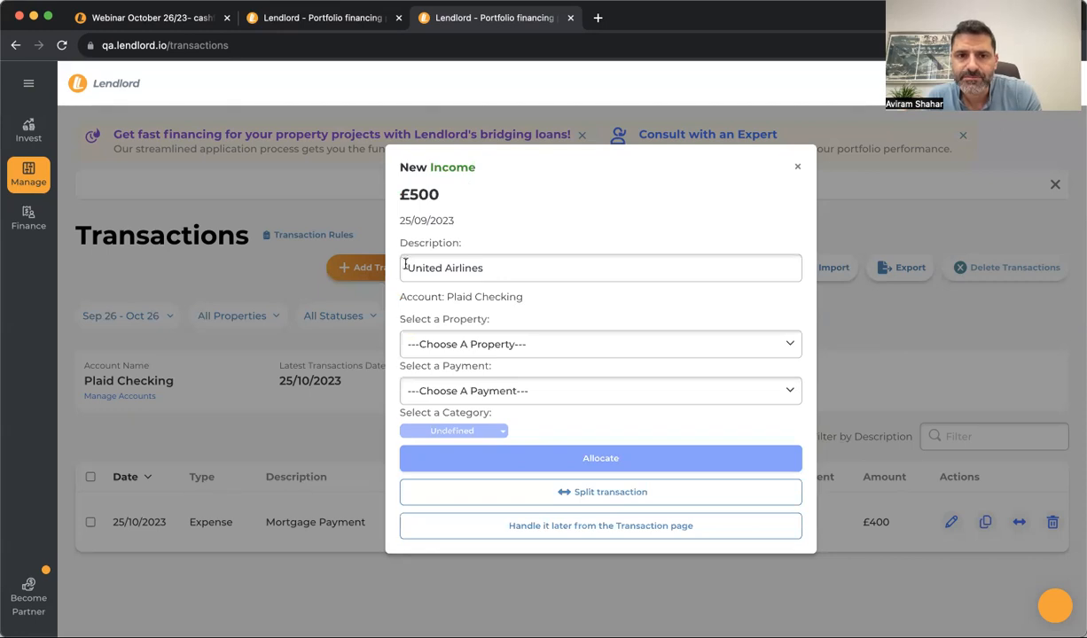
# Replace the £500 income's United Airlines description with 'Rent'
pyautogui.doubleClick(461, 267)
pyautogui.tripleClick(468, 267)
pyautogui.write('Rent')
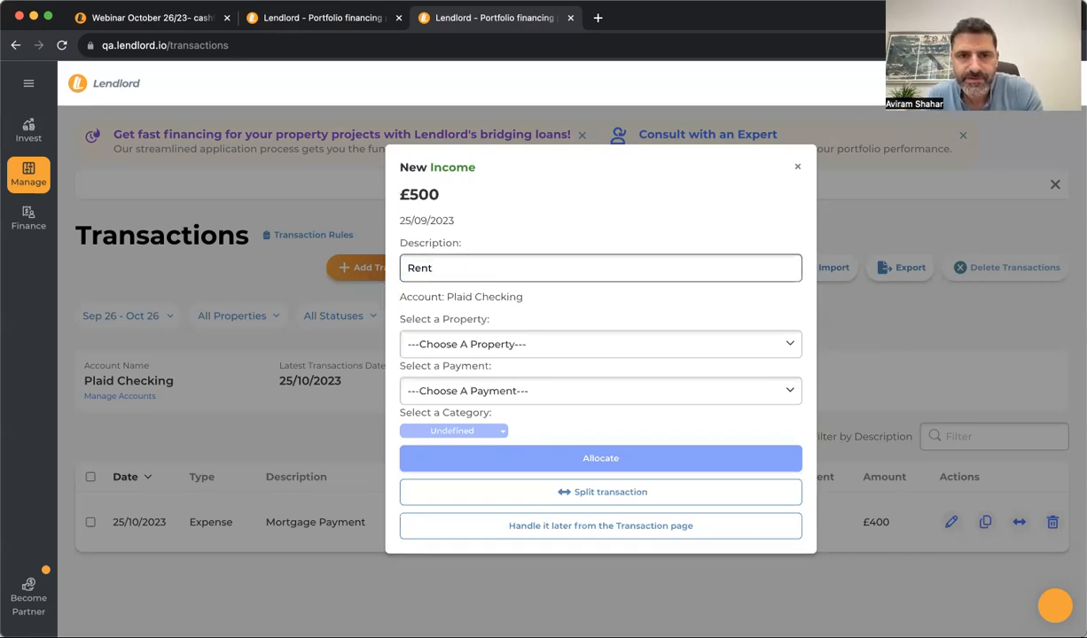
# Allocate it to 123 Victoria St's 01/09/2023 £500 payment under category Rent
pyautogui.click(520, 345)
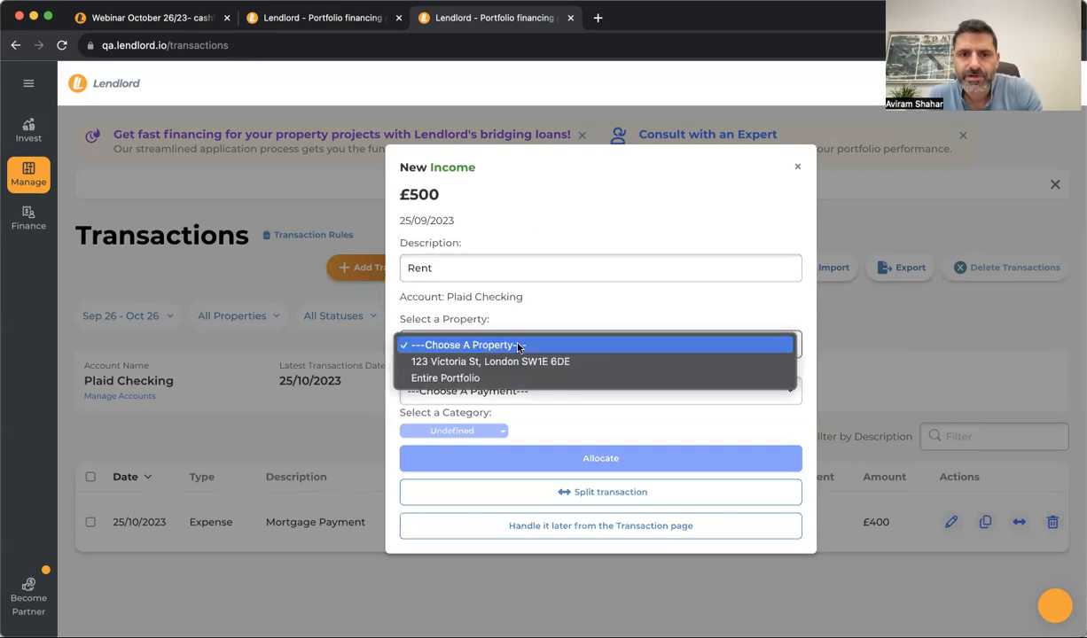
pyautogui.click(492, 362)
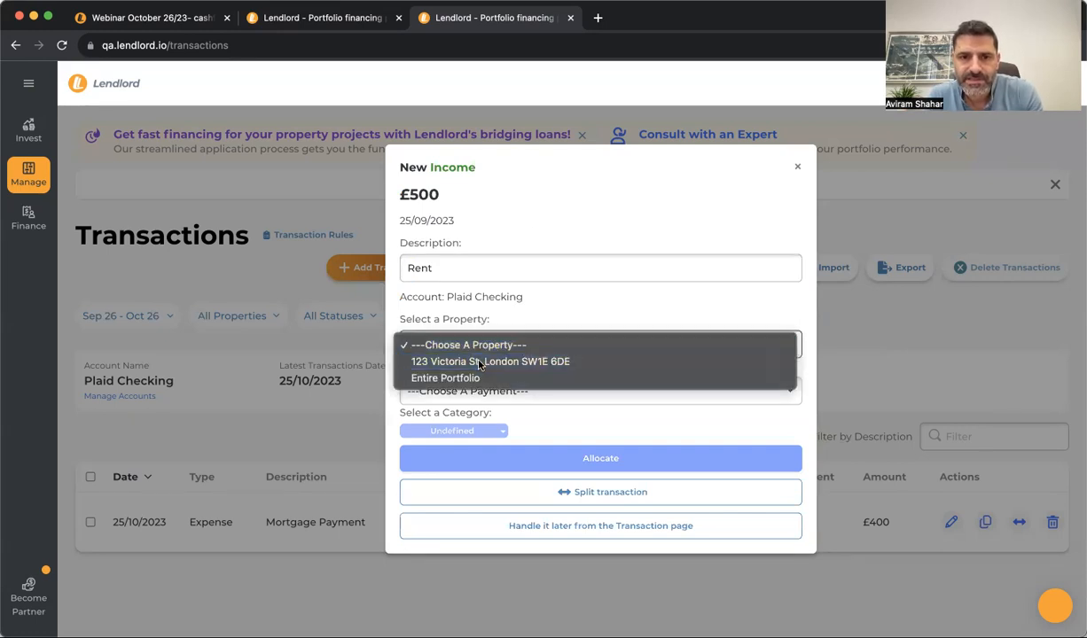
pyautogui.click(512, 396)
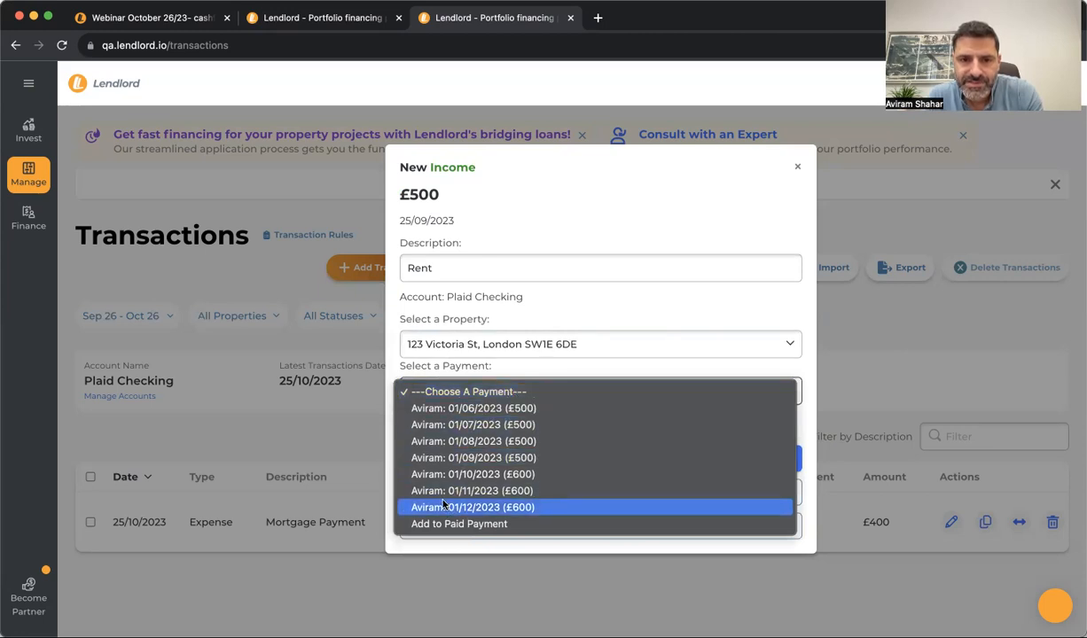
pyautogui.click(481, 457)
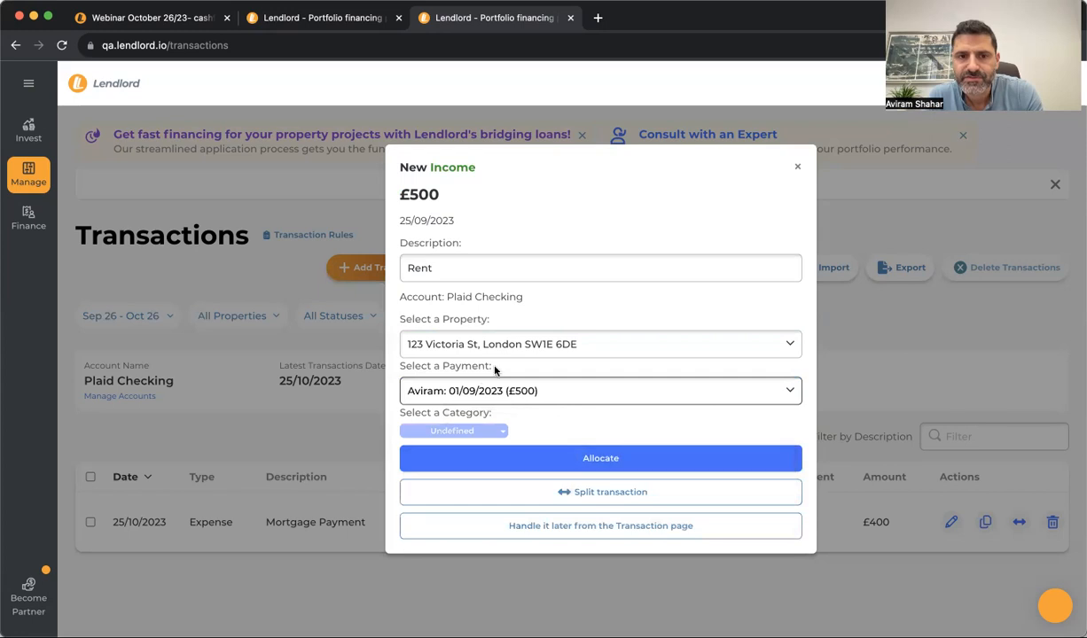
pyautogui.click(498, 435)
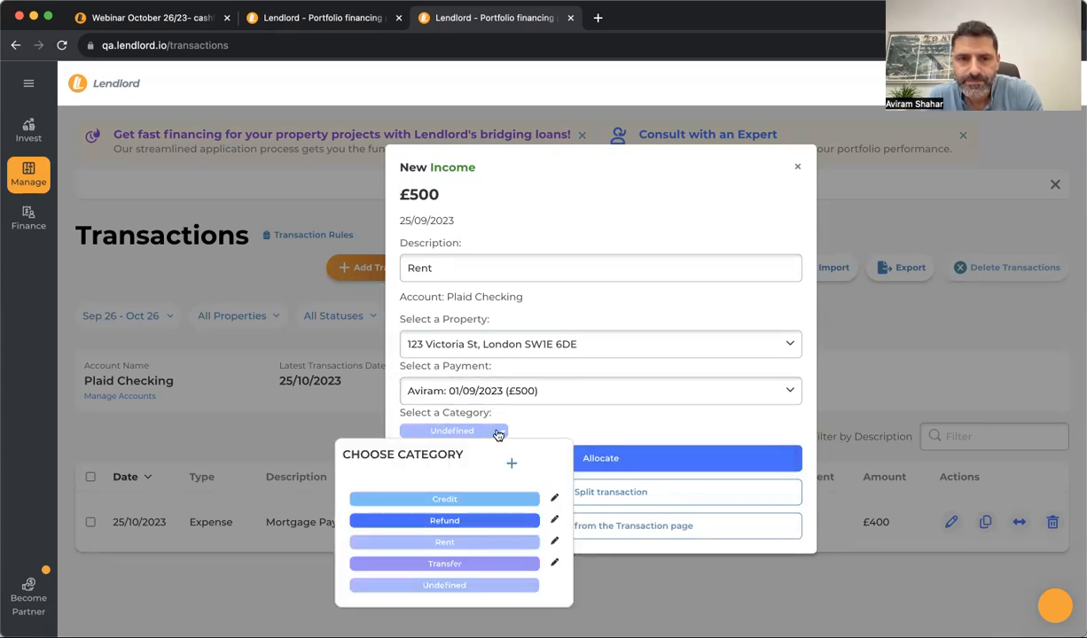
pyautogui.click(456, 543)
pyautogui.click(560, 455)
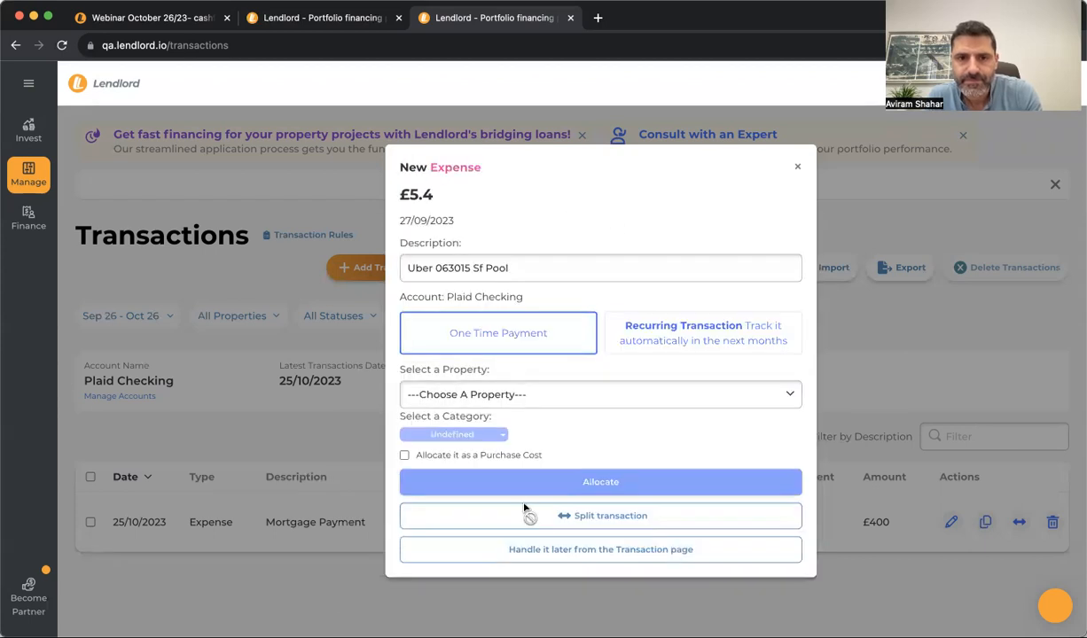
# Leave the £5.4 Uber expense for later and dismiss the New Expense dialog
pyautogui.click(532, 550)
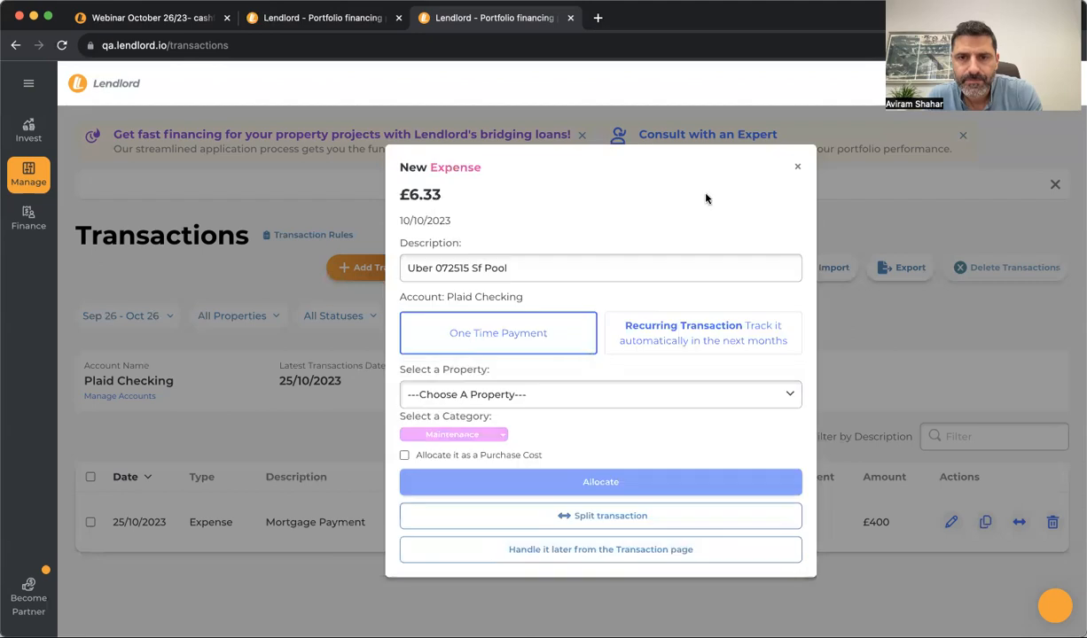
pyautogui.click(797, 167)
pyautogui.scroll(-5, 508, 437)
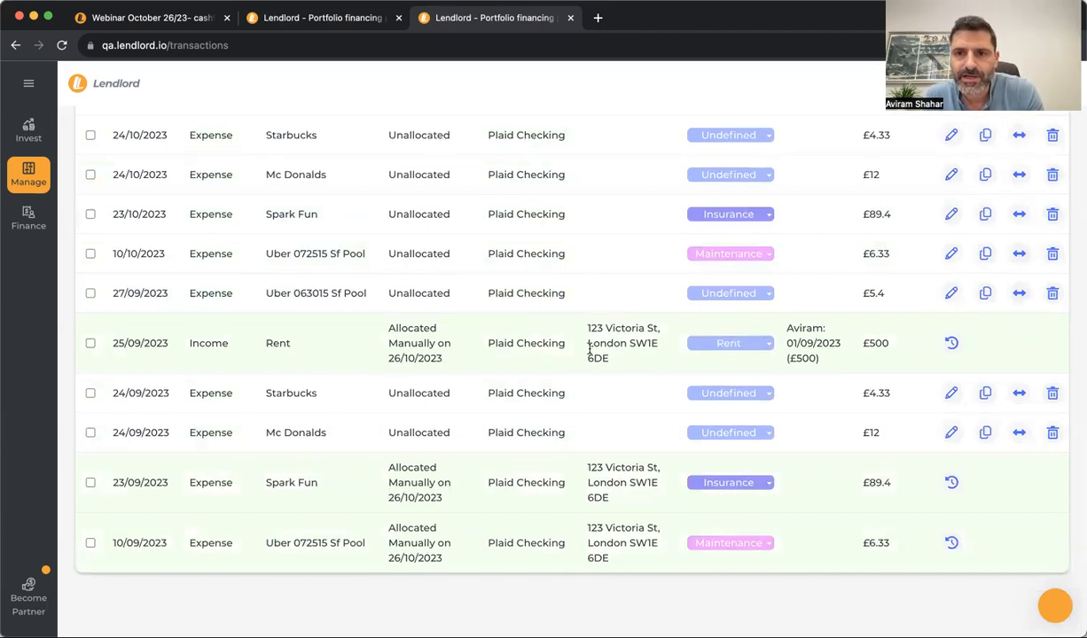
pyautogui.scroll(10, 603, 350)
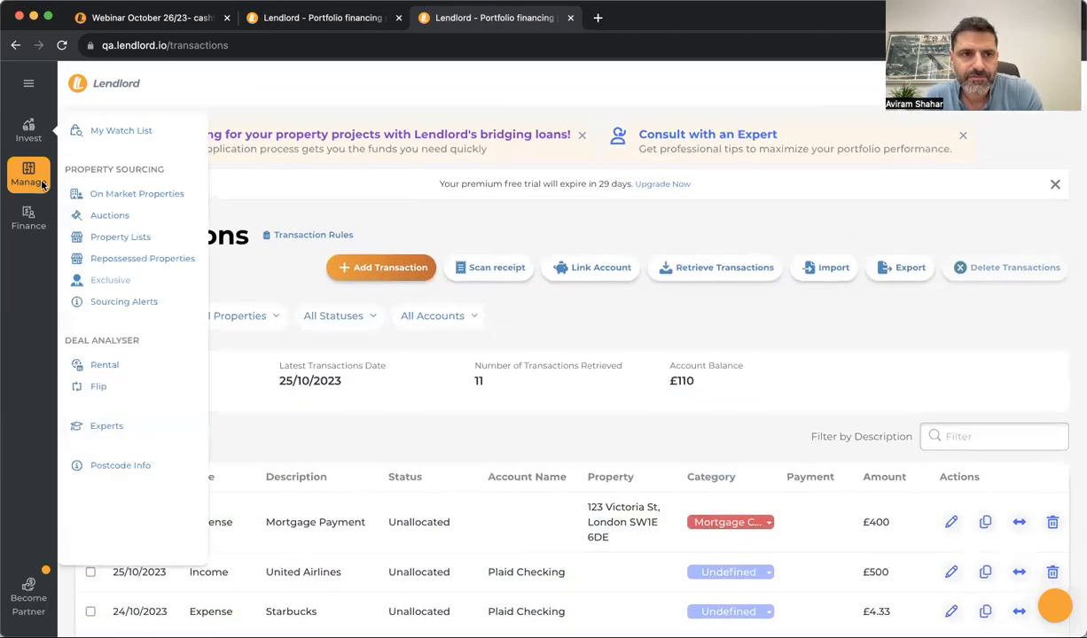
# Show last month's Payment Schedule, with the 01/09/2023 £500 rent marked paid on 25/09/2023
pyautogui.moveTo(37, 184)
pyautogui.click(124, 315)
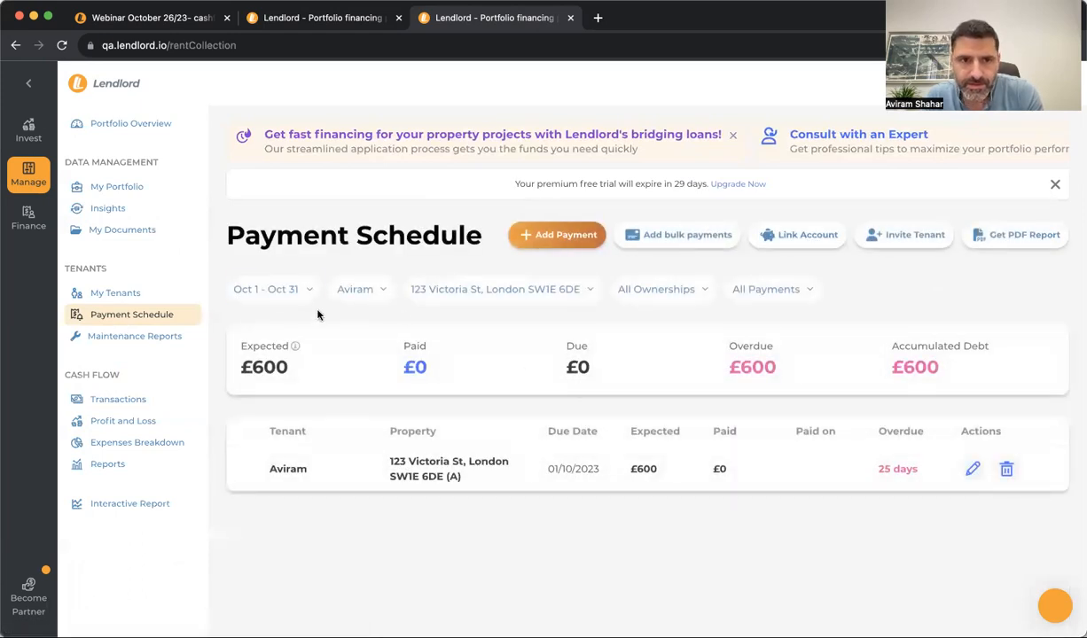
pyautogui.click(284, 292)
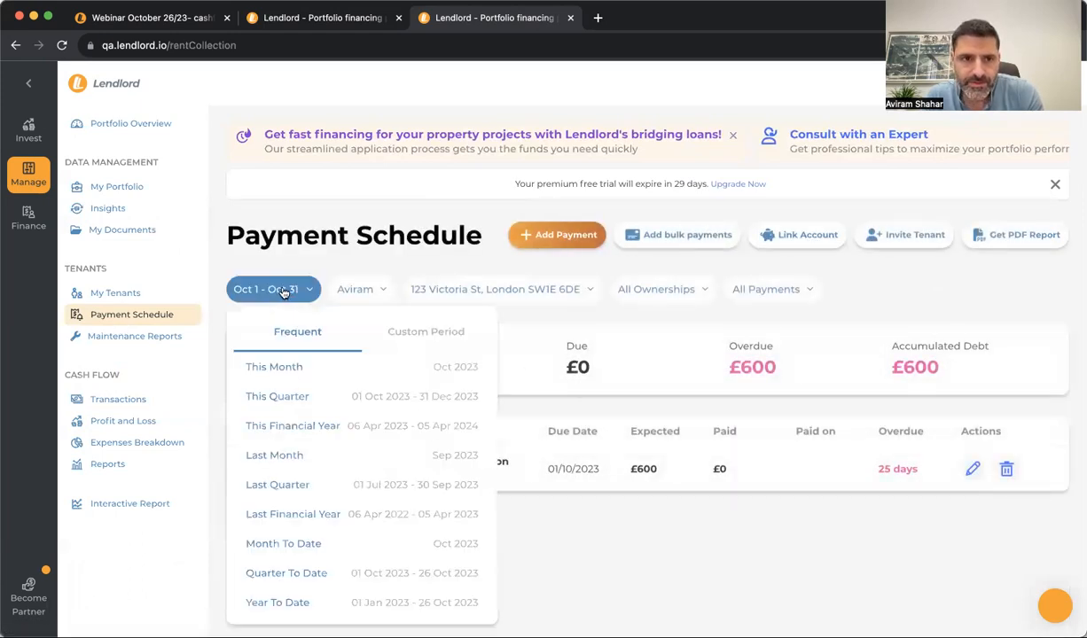
pyautogui.click(298, 455)
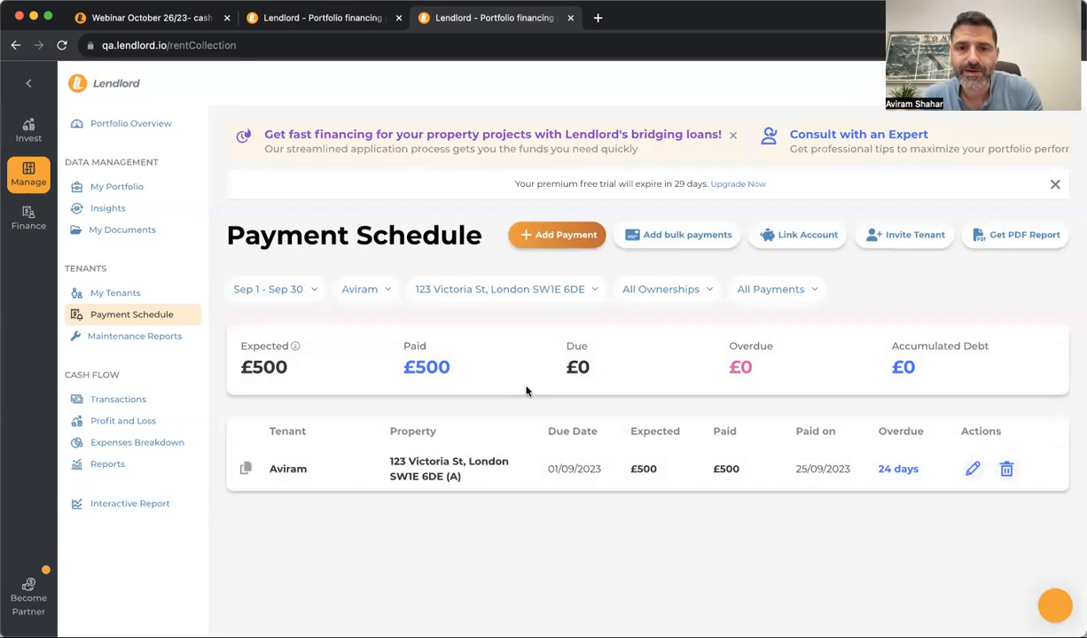
pyautogui.click(169, 420)
# Select the September column to show £500 income, £95.73 expenses and £404.27 cashflow
pyautogui.scroll(-3, 620, 354)
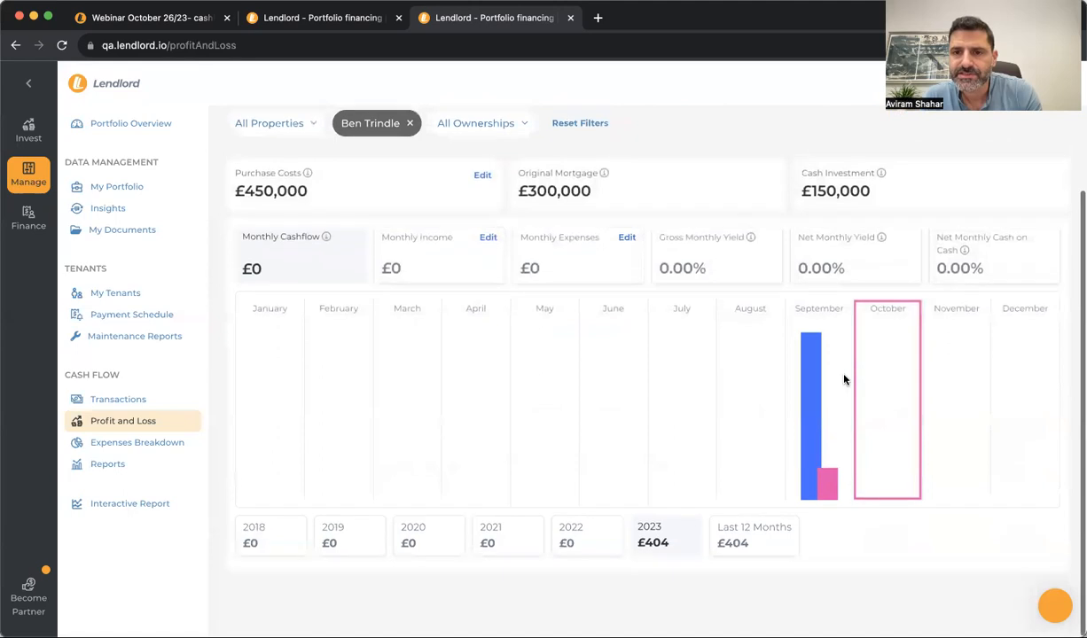
pyautogui.click(804, 393)
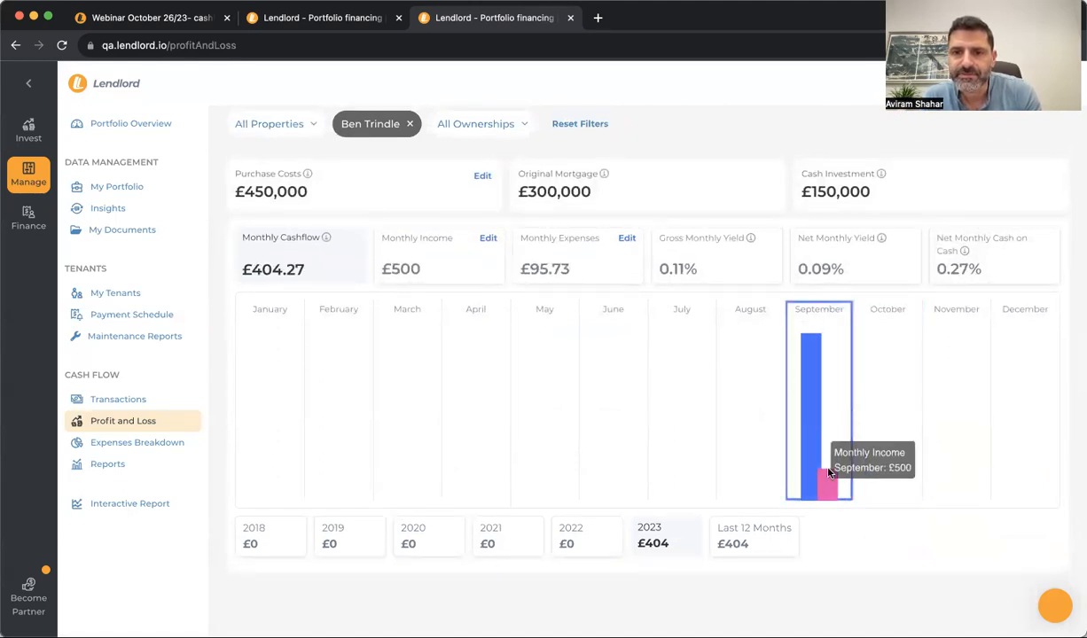
pyautogui.moveTo(832, 478)
pyautogui.scroll(3, 731, 332)
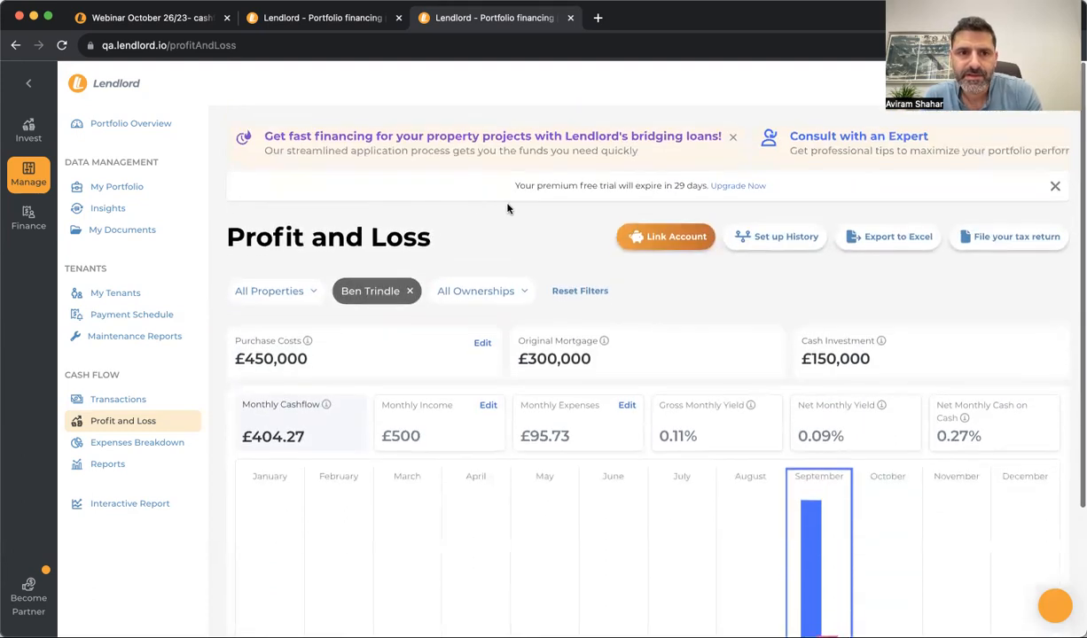
# Browse the property and owner filters, trying percentages and the second owner, without applying
pyautogui.click(281, 290)
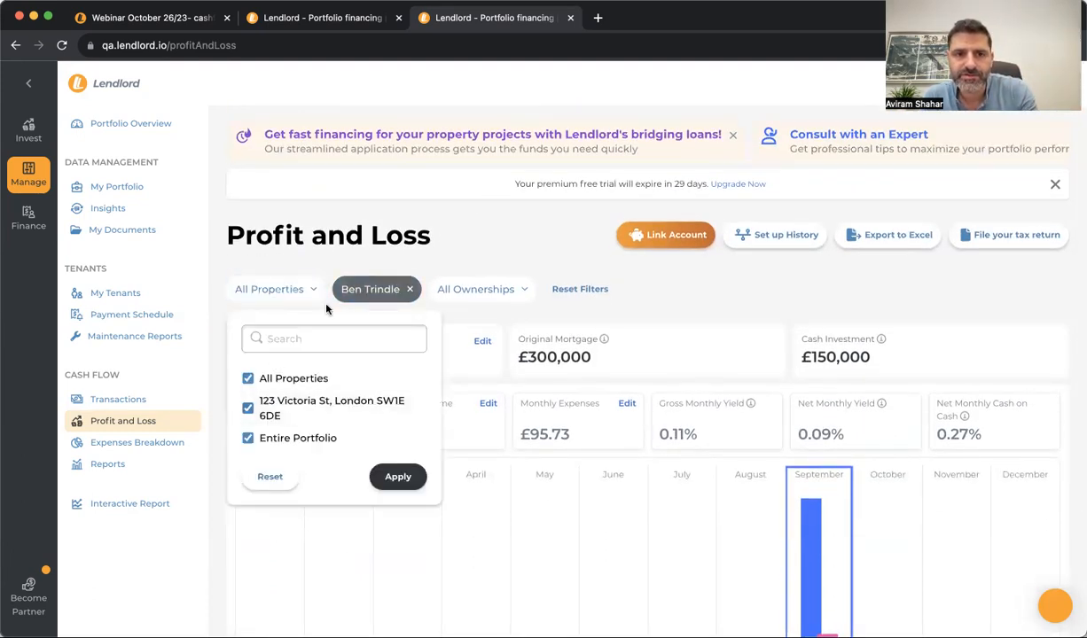
pyautogui.click(465, 245)
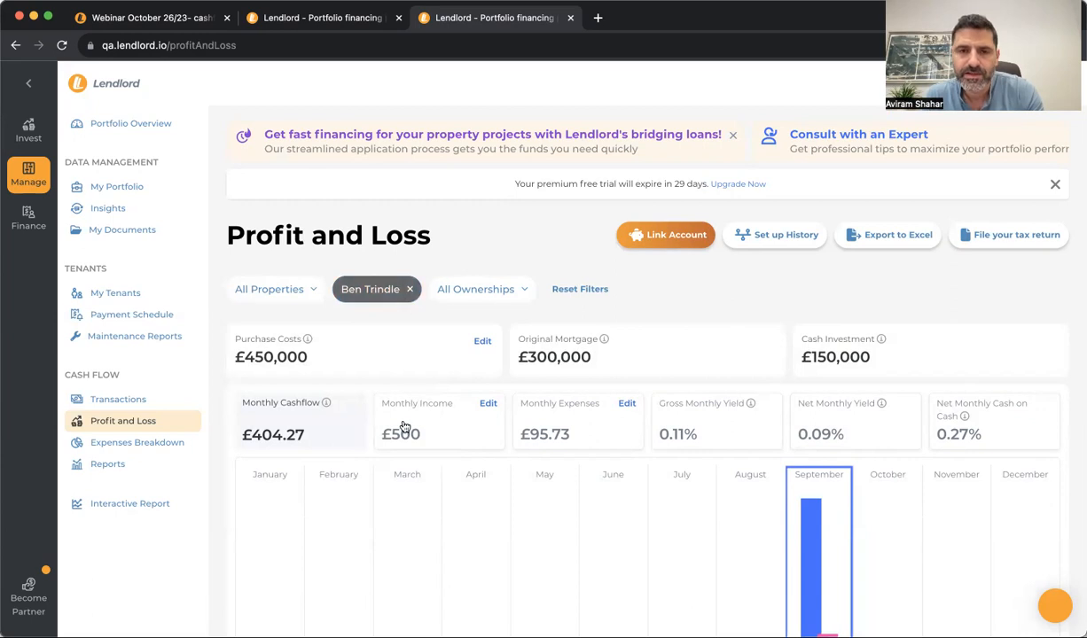
pyautogui.click(362, 289)
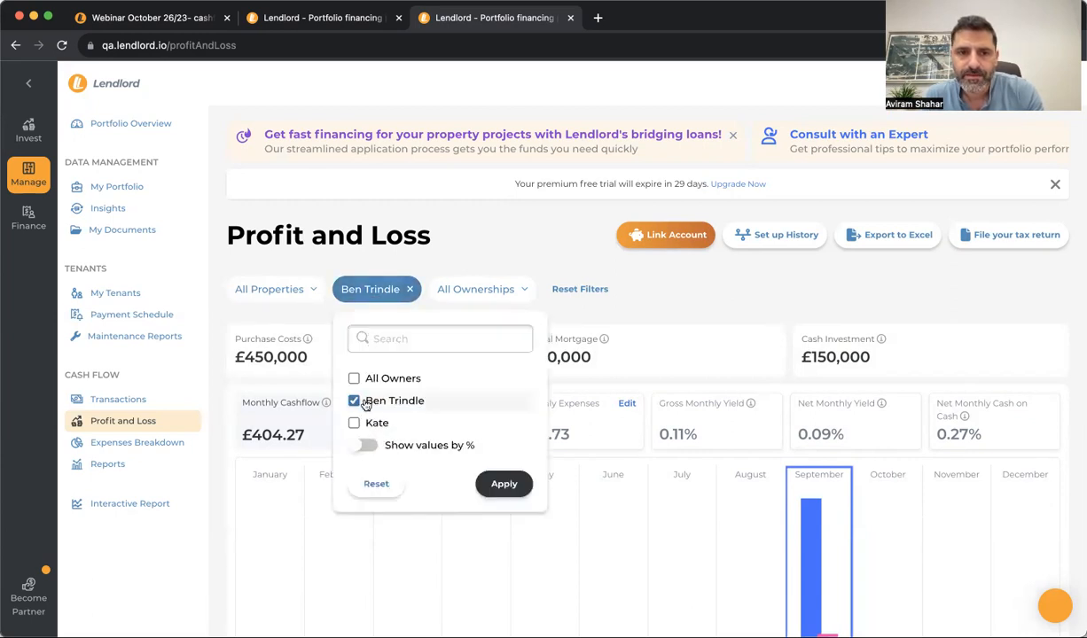
pyautogui.click(364, 446)
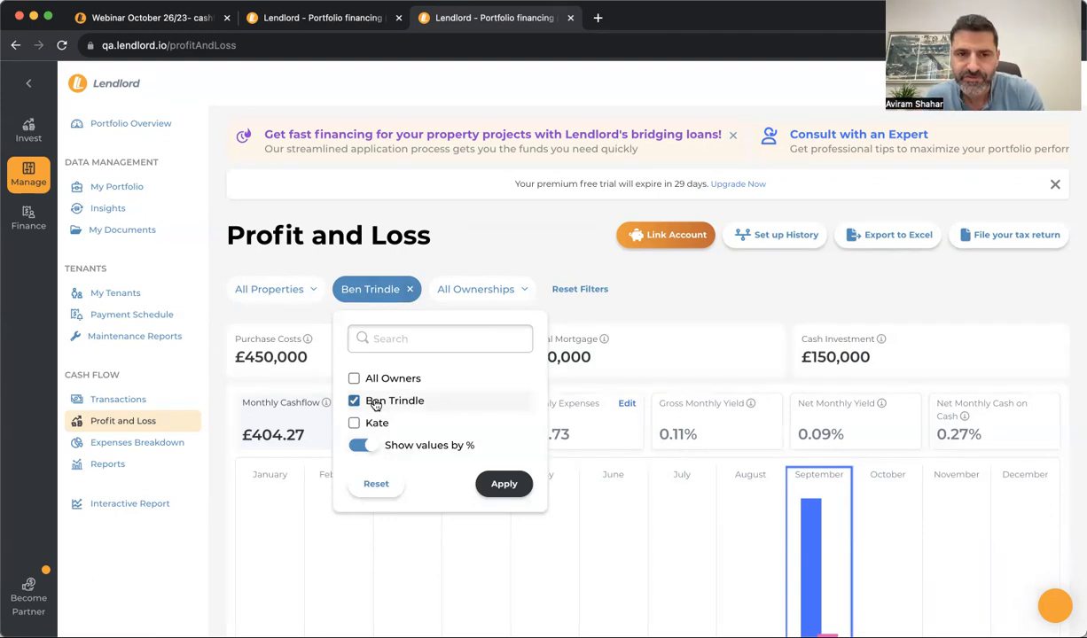
pyautogui.click(375, 426)
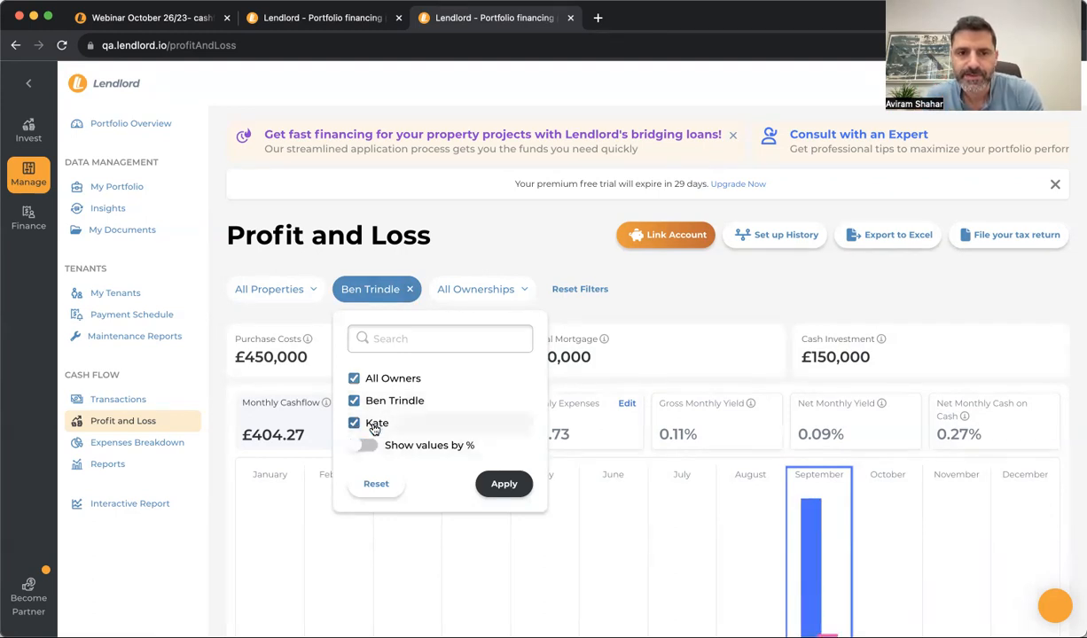
pyautogui.click(445, 237)
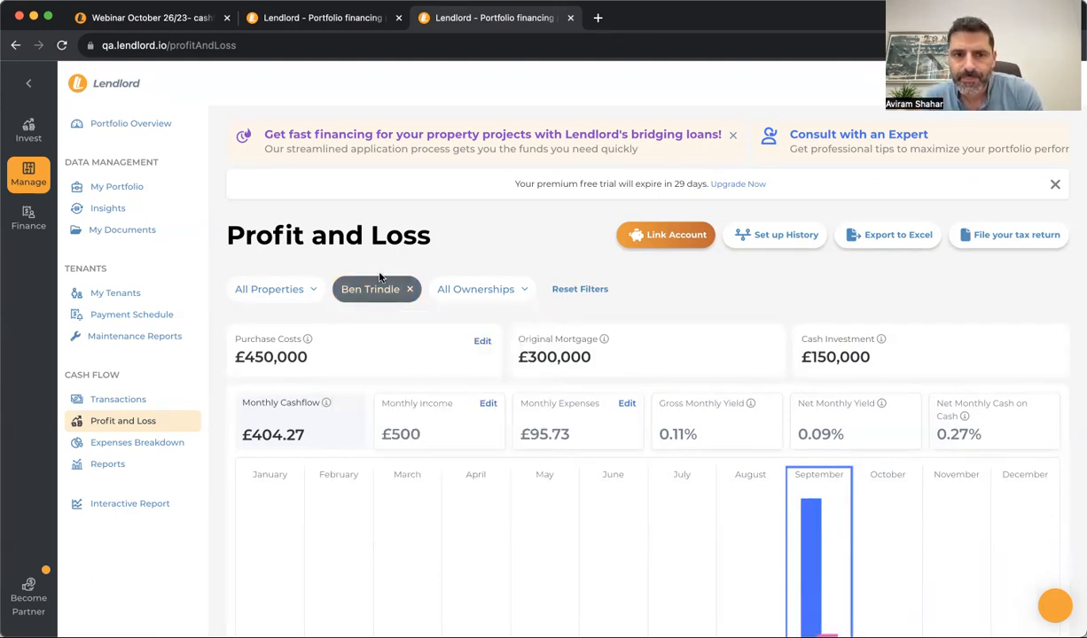
pyautogui.click(175, 401)
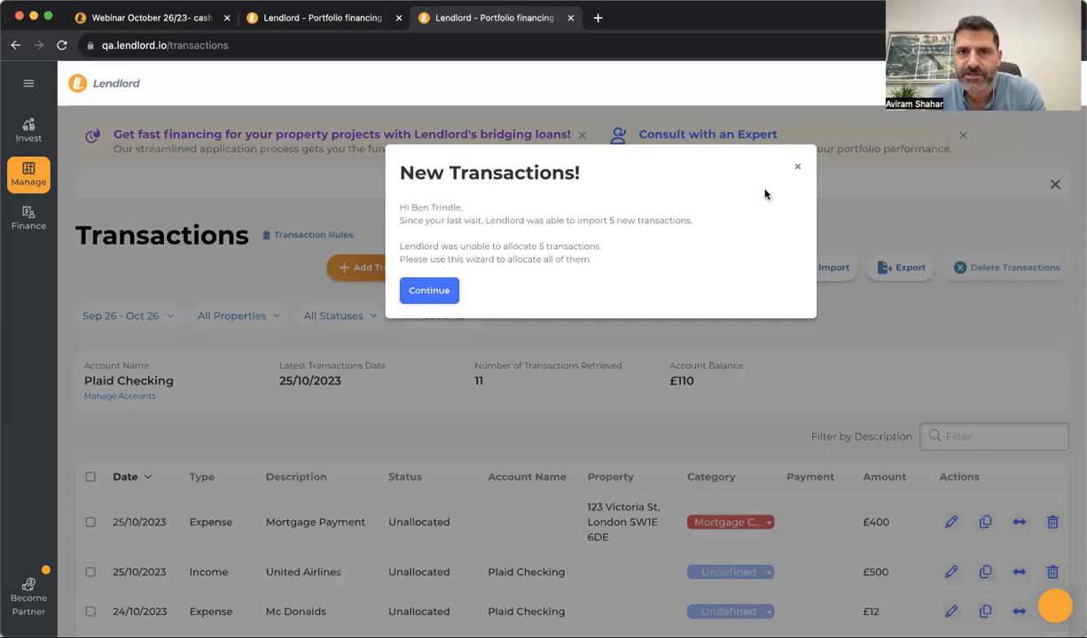
# Make the £6.33 Uber expense a recurring transaction for 123 Victoria St and allocate it
pyautogui.click(440, 291)
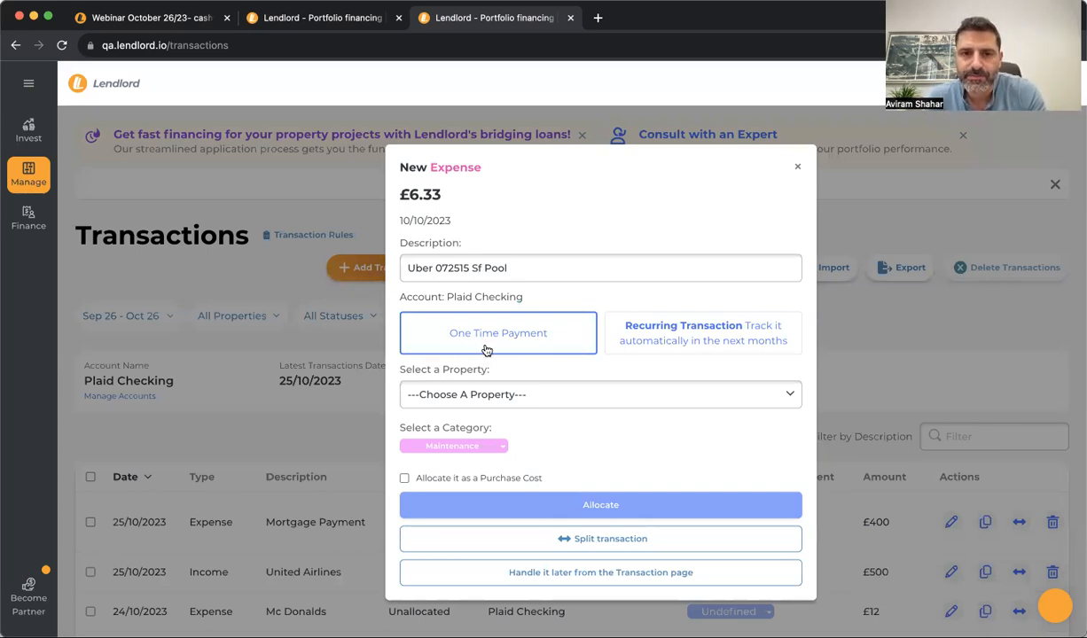
pyautogui.click(676, 345)
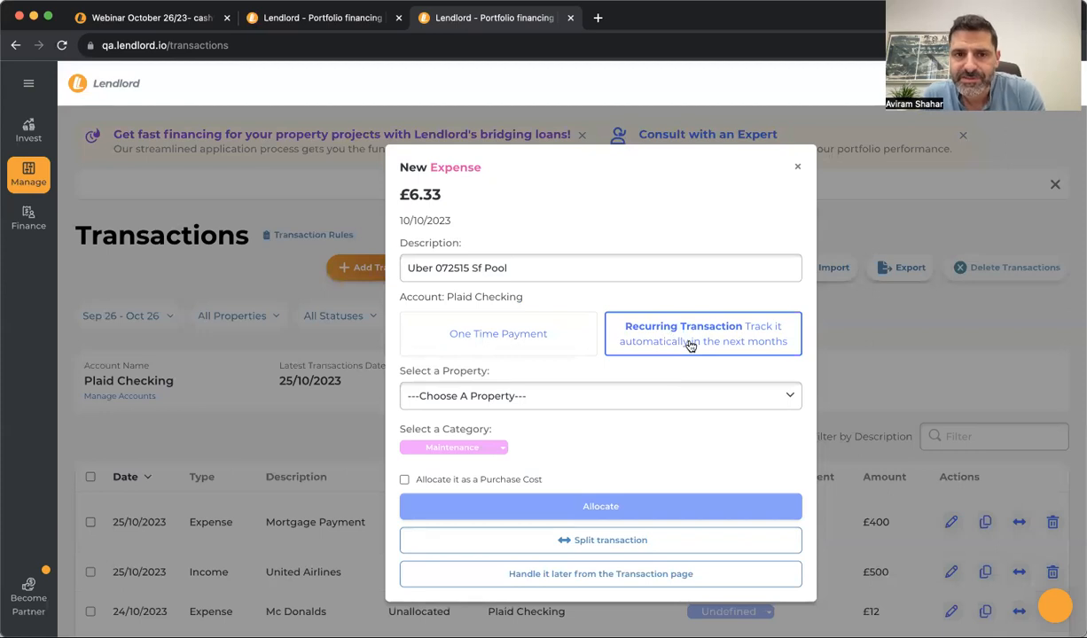
pyautogui.click(597, 397)
pyautogui.click(597, 413)
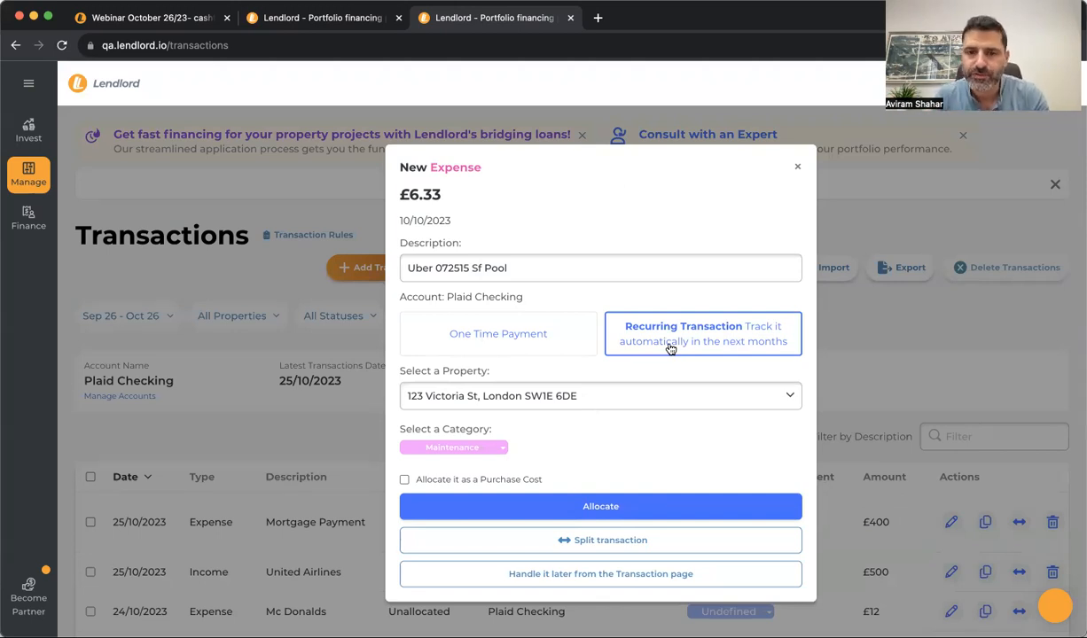
pyautogui.click(594, 502)
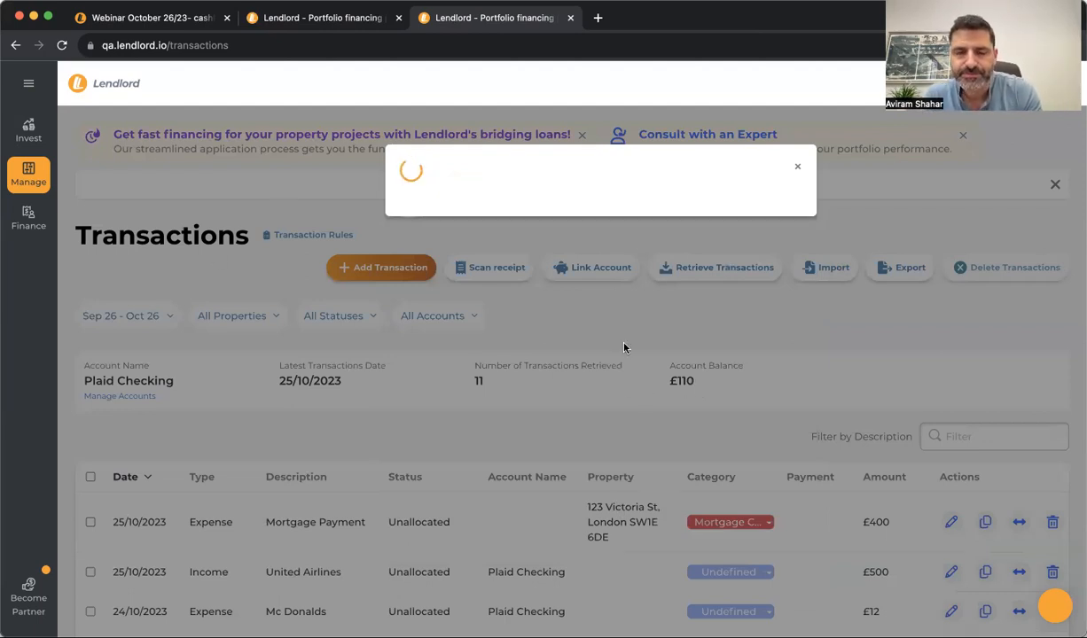
# Close the wizard and check the Uber 072515 Sf Pool expense shows as allocated manually
pyautogui.click(798, 169)
pyautogui.scroll(-5, 728, 500)
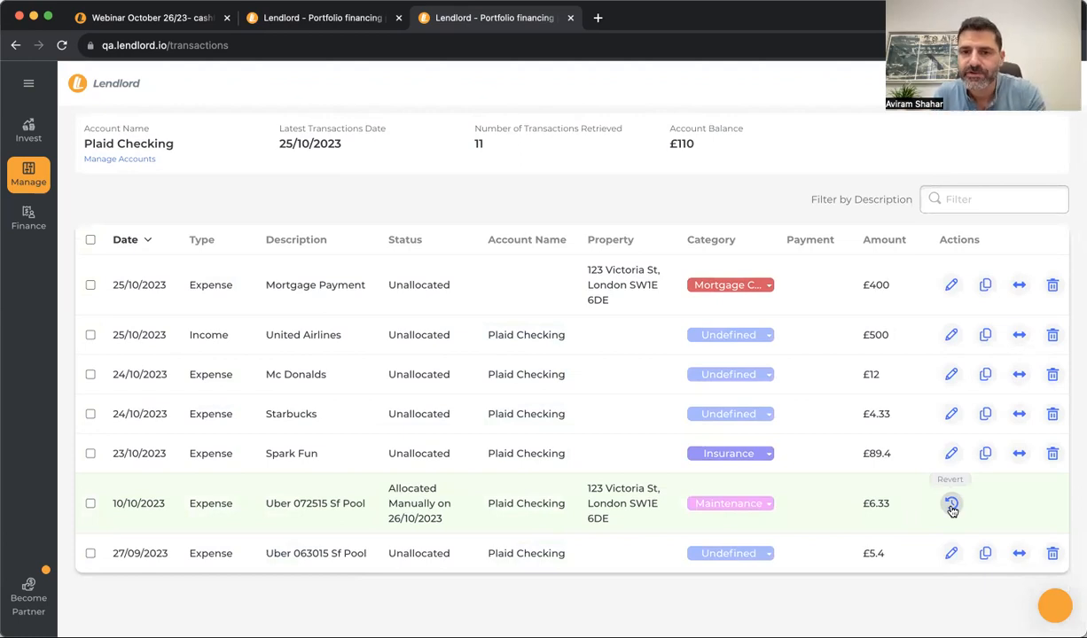
pyautogui.scroll(5, 486, 326)
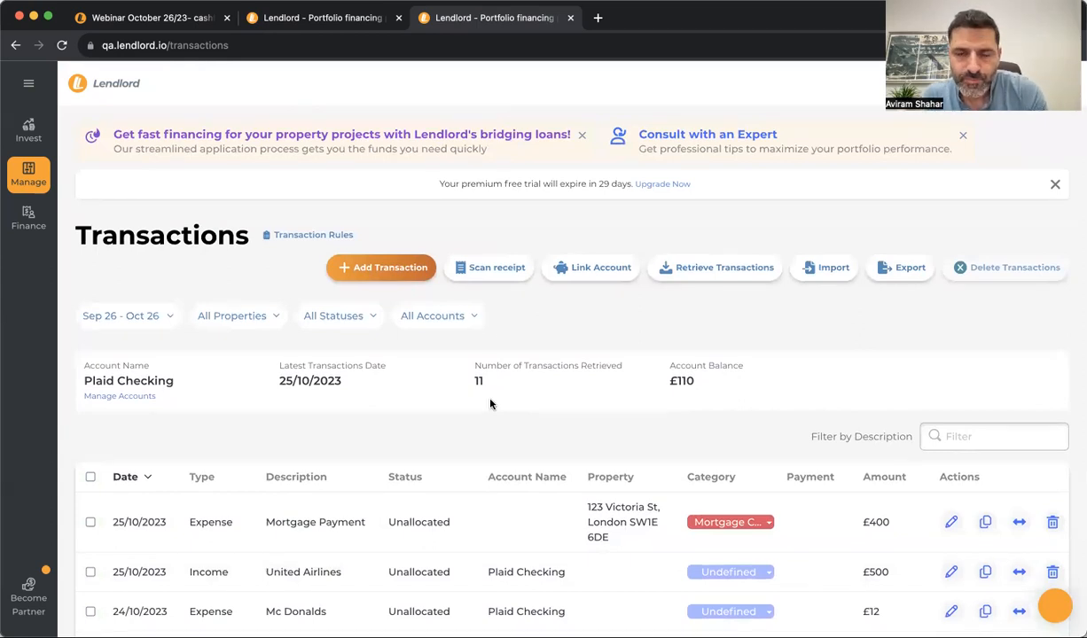
pyautogui.scroll(-3, 490, 404)
pyautogui.scroll(3, 491, 404)
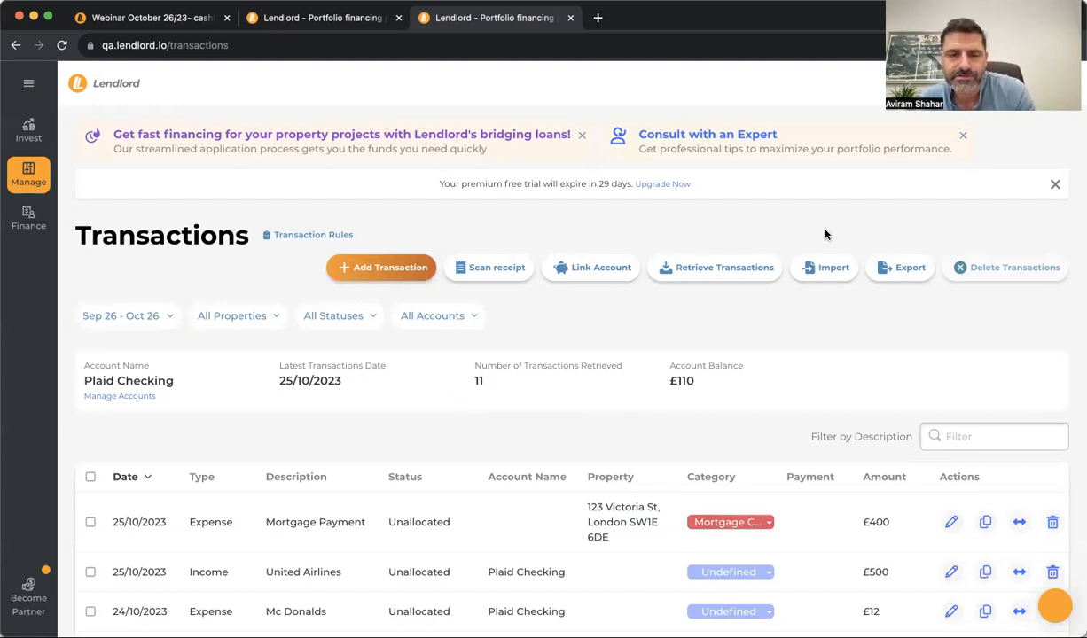
pyautogui.click(163, 17)
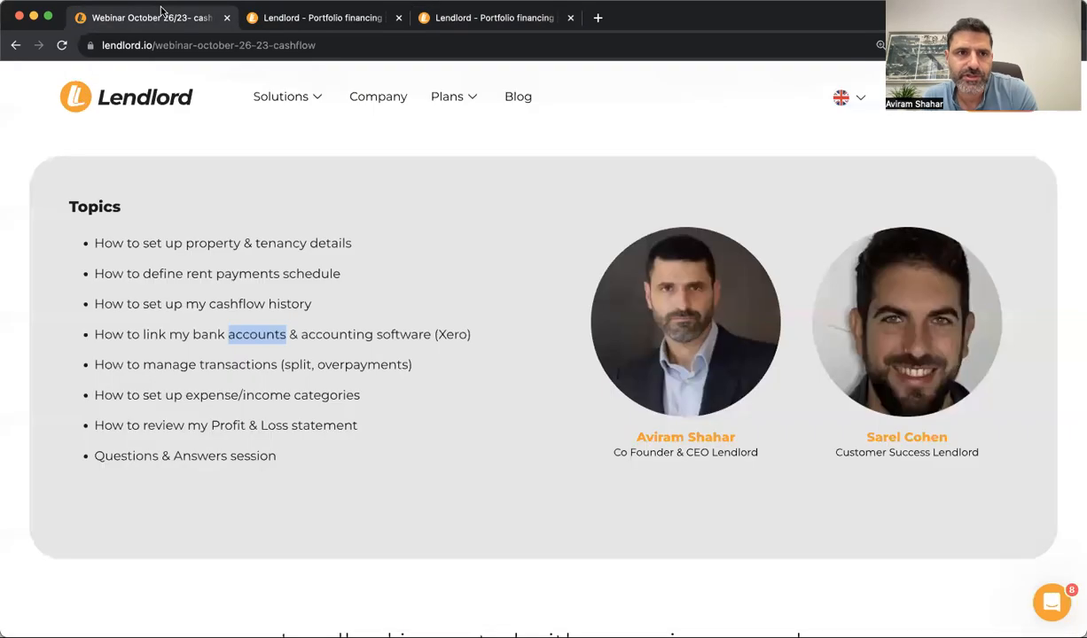
pyautogui.tripleClick(213, 370)
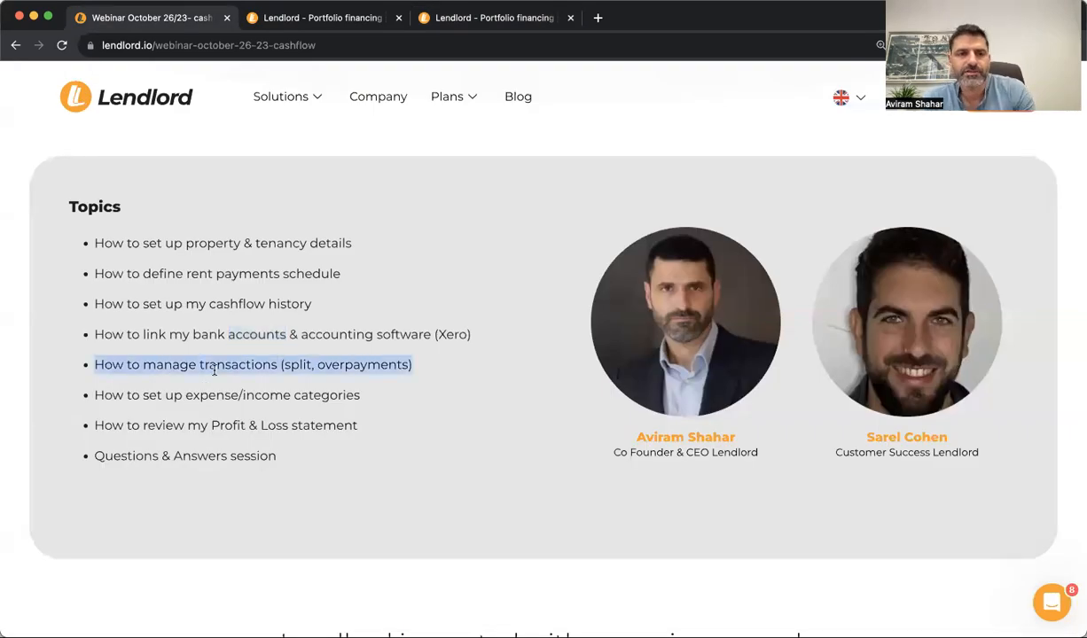
pyautogui.click(259, 355)
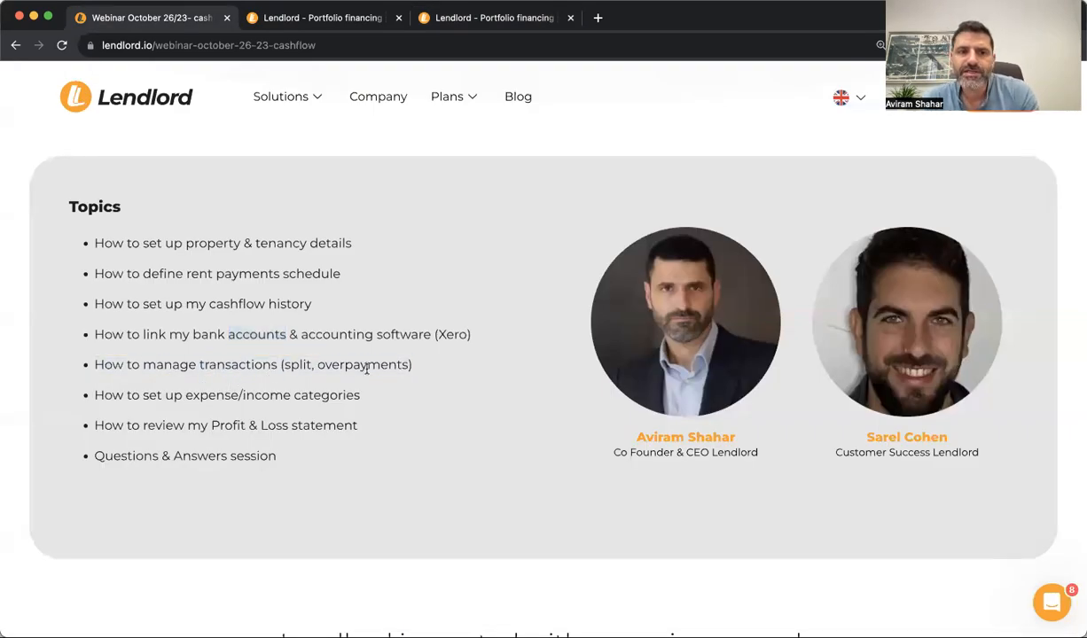
pyautogui.doubleClick(299, 367)
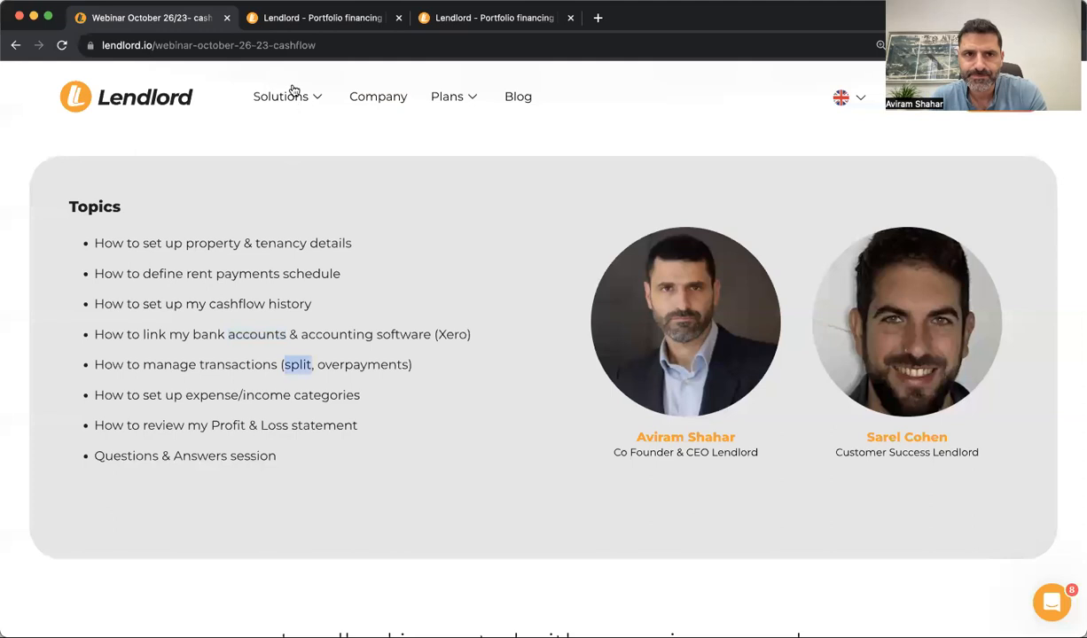
pyautogui.click(321, 18)
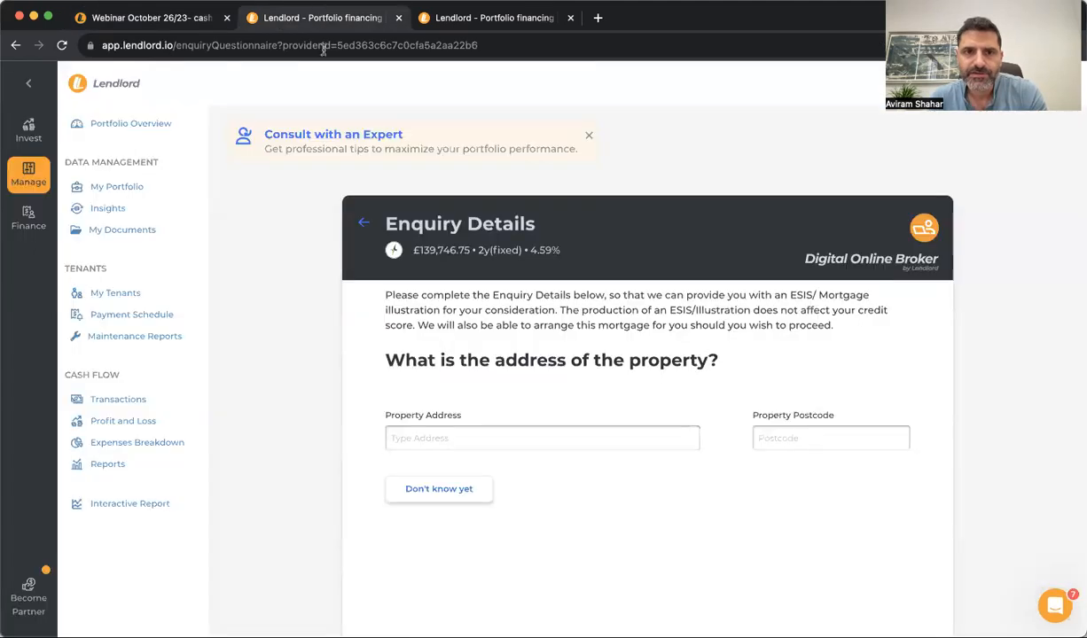
pyautogui.click(426, 19)
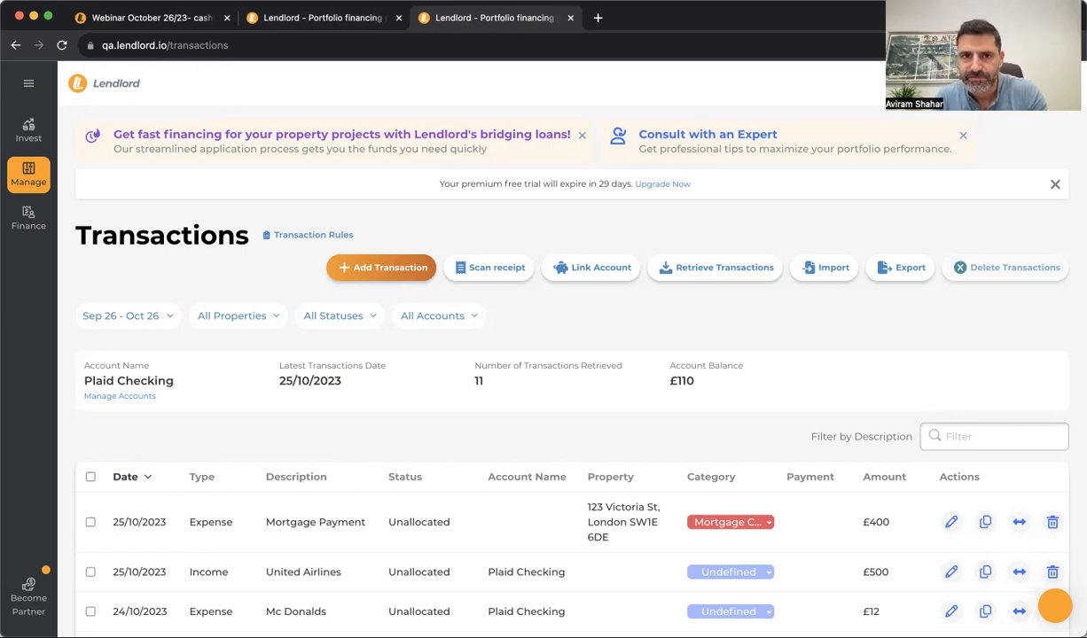
# Start a new transaction dated 06/10/2023 with type Income
pyautogui.click(390, 274)
pyautogui.click(461, 227)
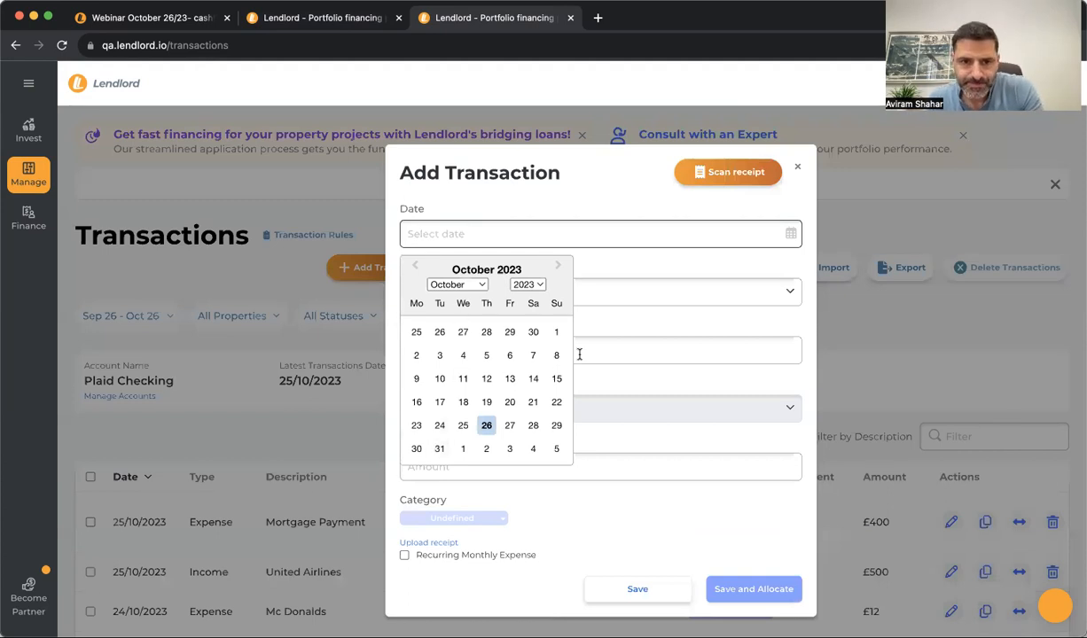
pyautogui.click(509, 355)
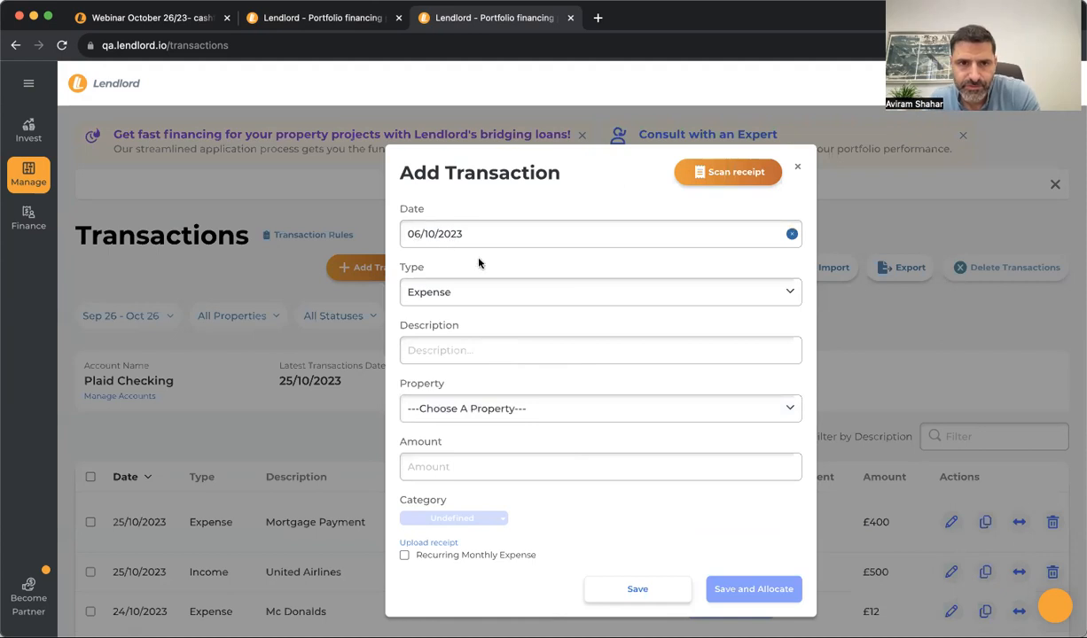
pyautogui.click(407, 293)
pyautogui.click(426, 309)
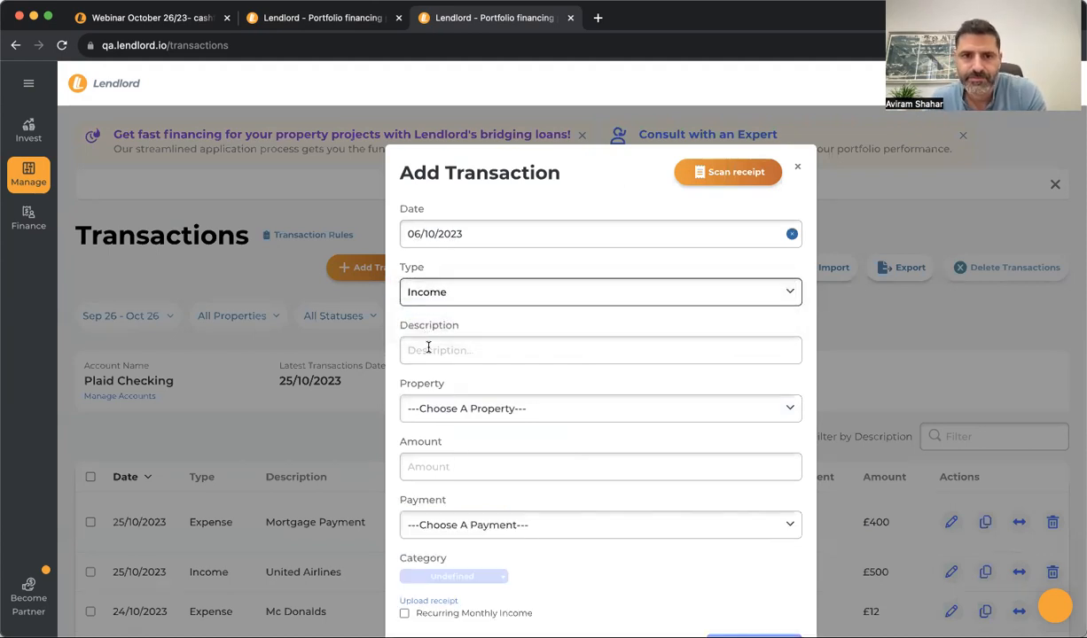
# Give it the description 'Rent' and amount £500, then save it
pyautogui.click(430, 350)
pyautogui.write('500')
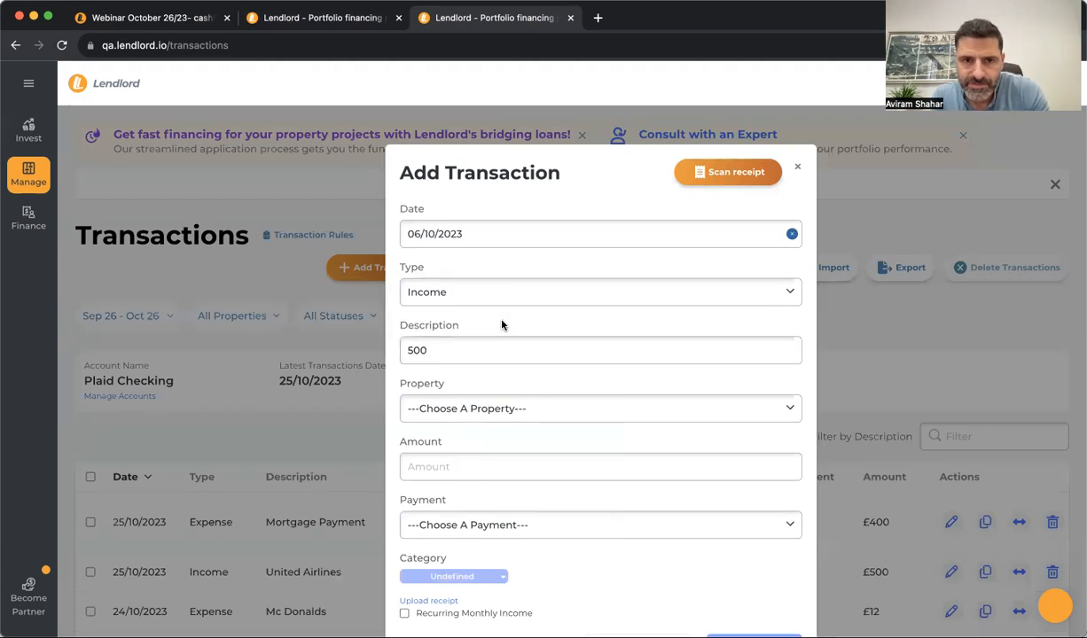
pyautogui.click(473, 413)
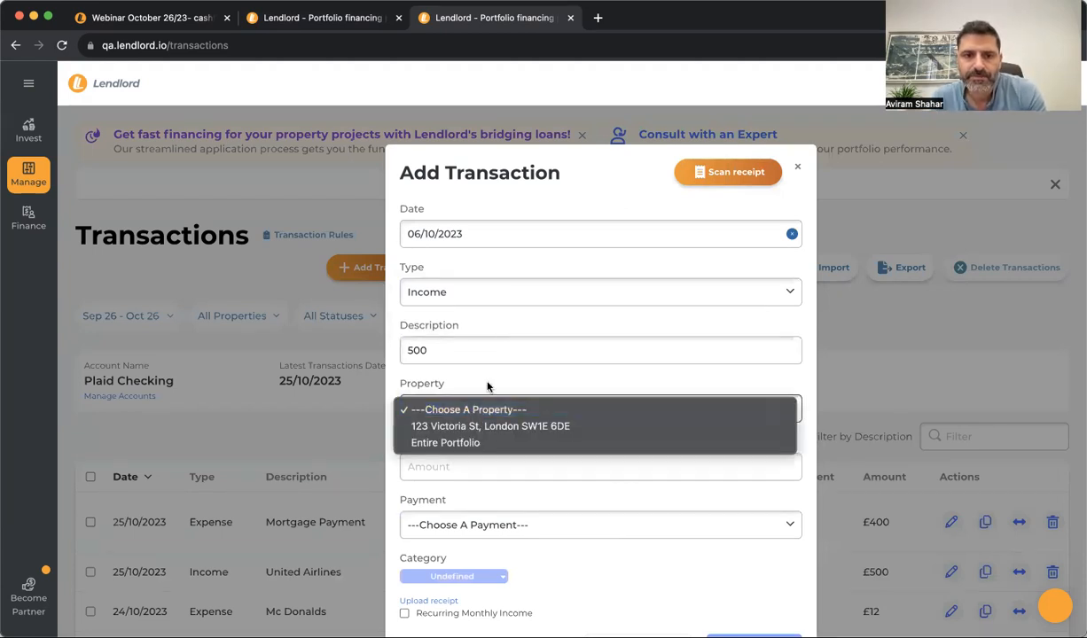
pyautogui.click(485, 383)
pyautogui.scroll(-1, 463, 490)
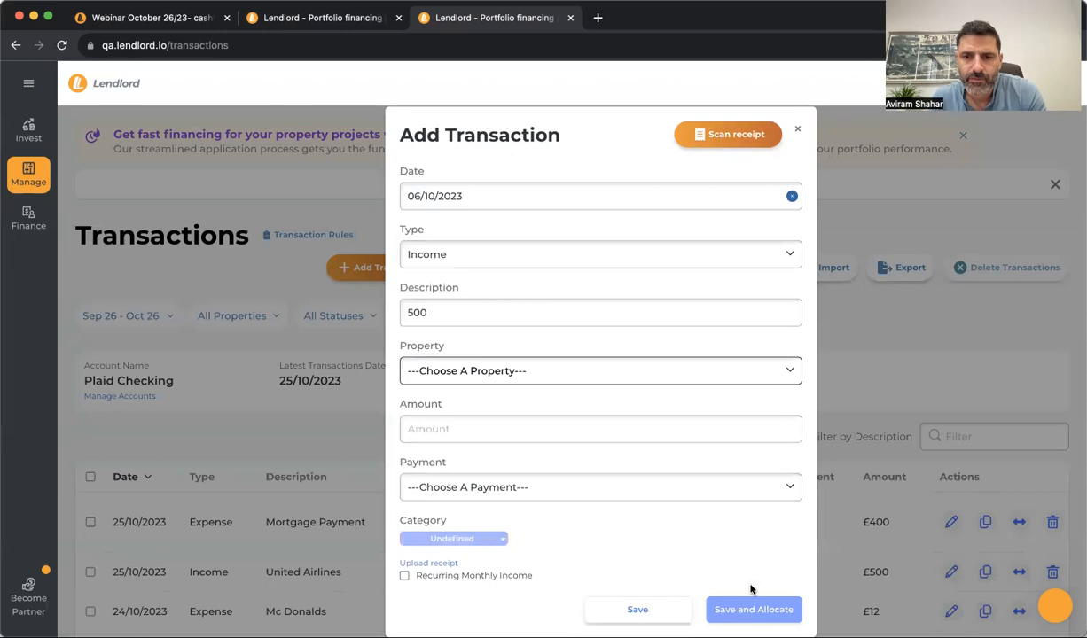
pyautogui.click(647, 612)
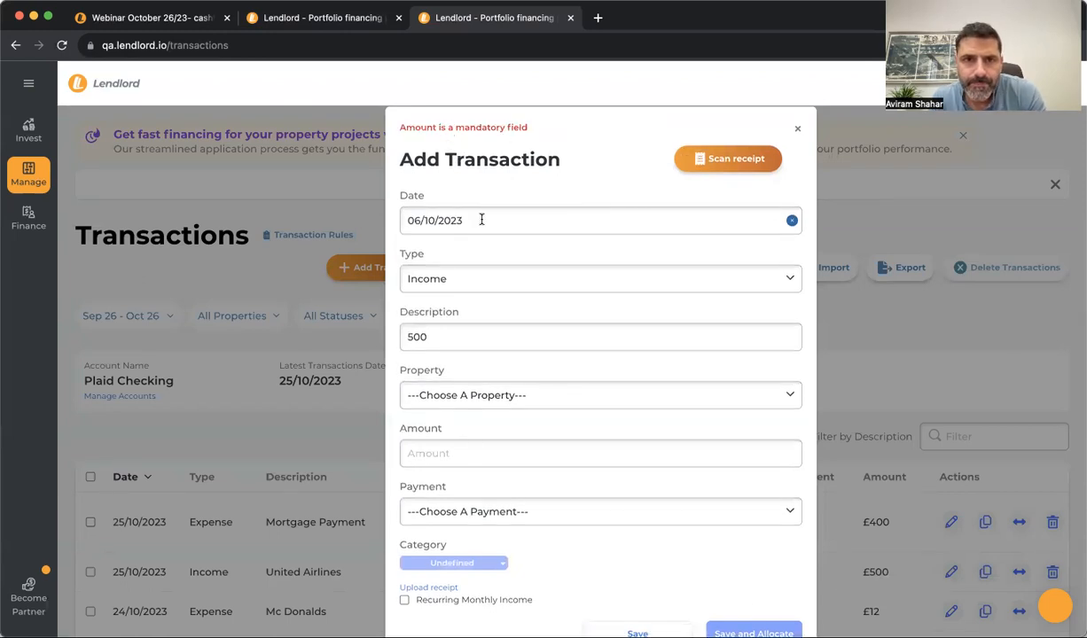
pyautogui.doubleClick(438, 347)
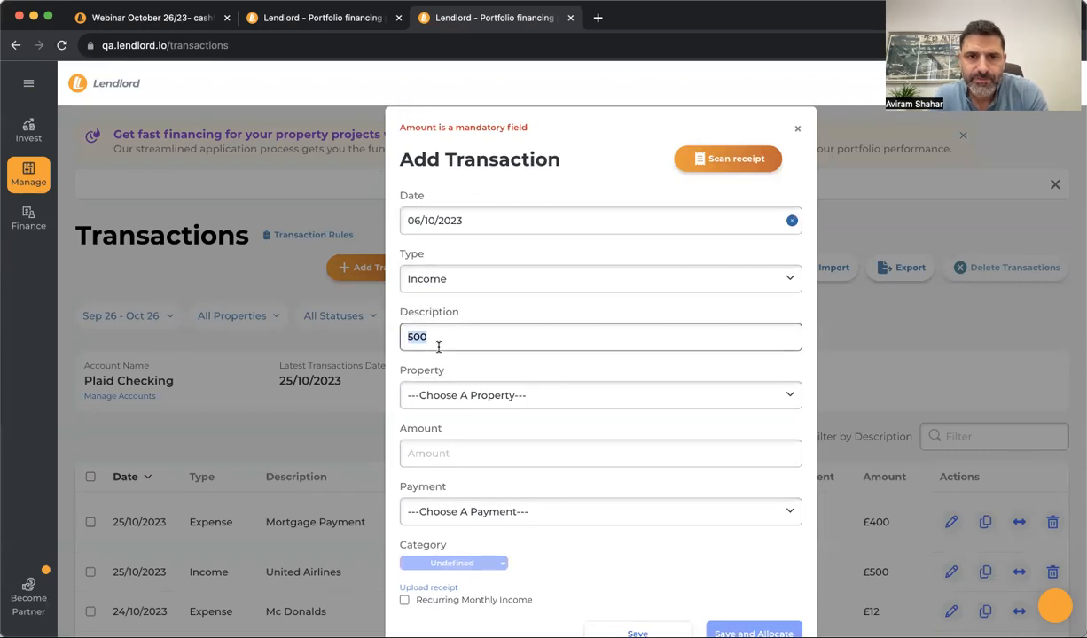
pyautogui.write('Rent')
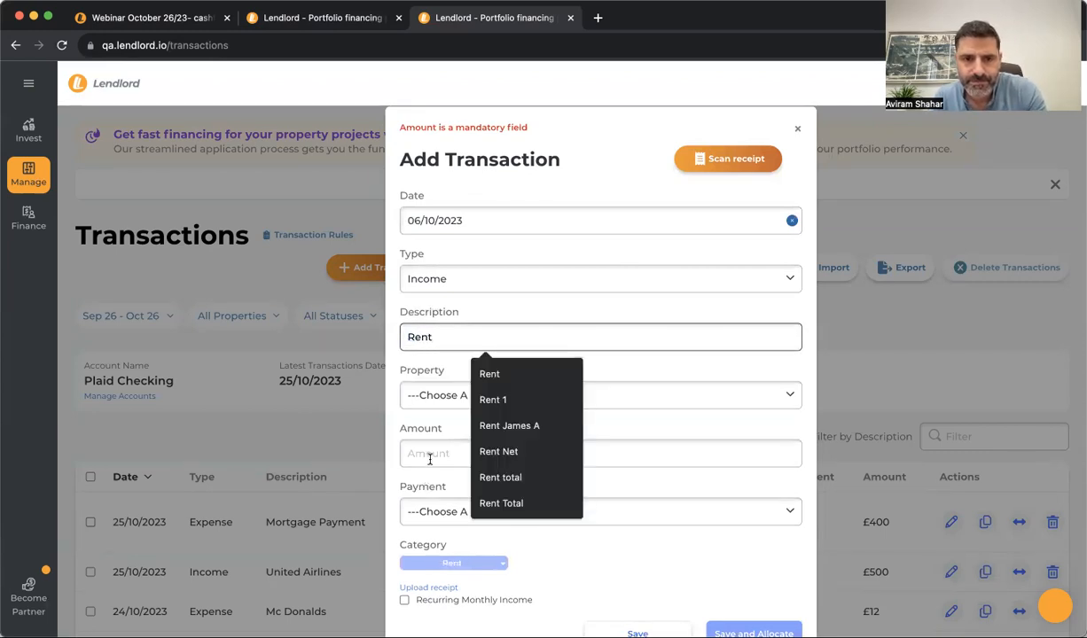
pyautogui.click(431, 456)
pyautogui.click(488, 491)
pyautogui.click(599, 604)
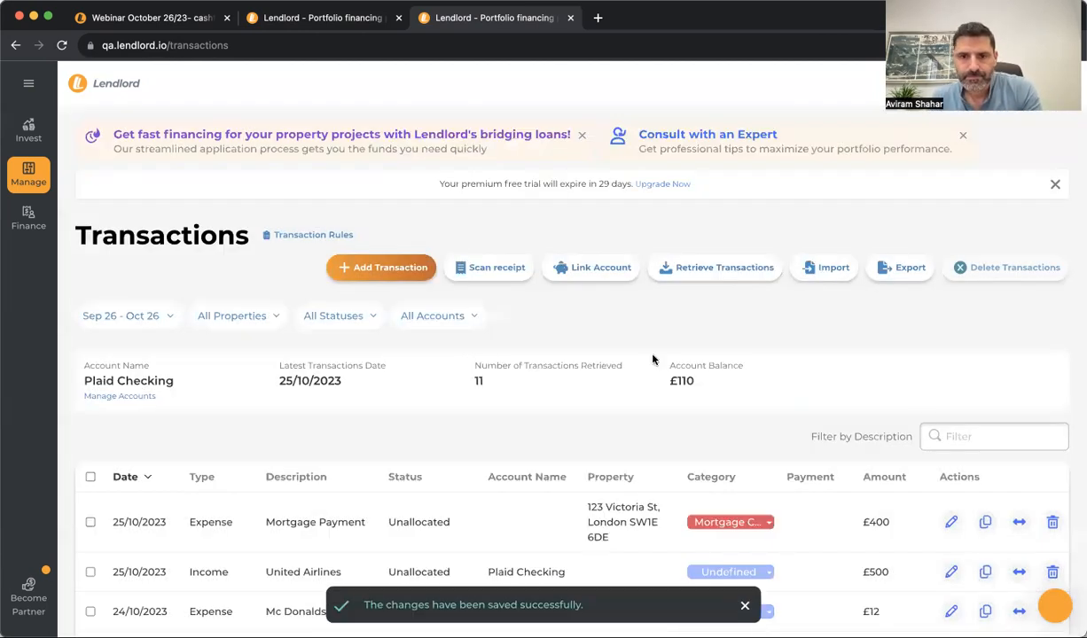
pyautogui.scroll(-3, 596, 419)
pyautogui.scroll(1, 595, 418)
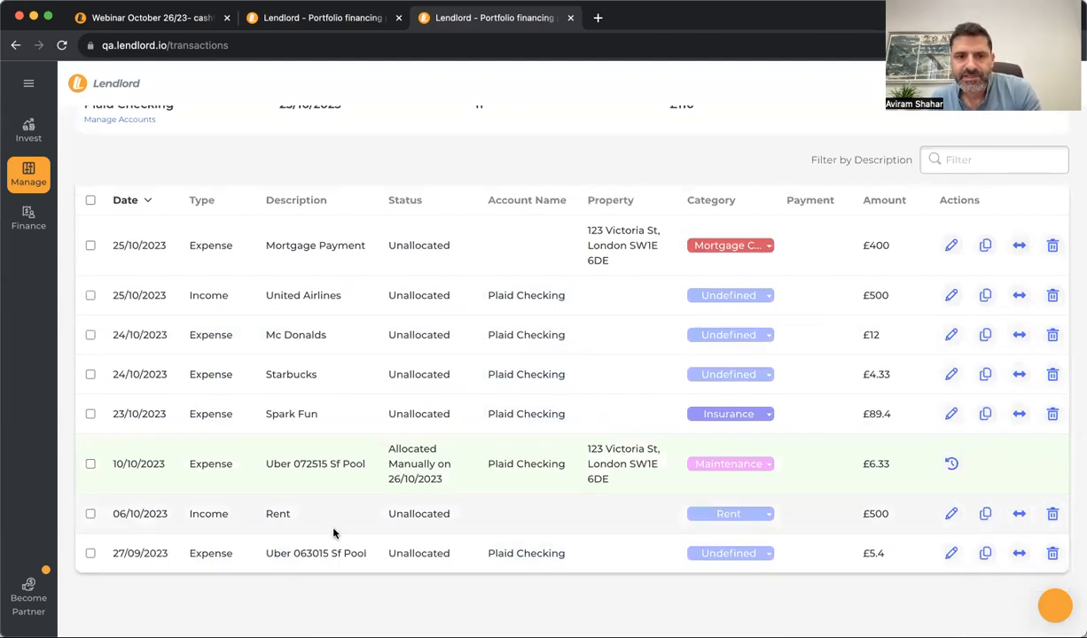
pyautogui.doubleClick(414, 513)
pyautogui.click(512, 527)
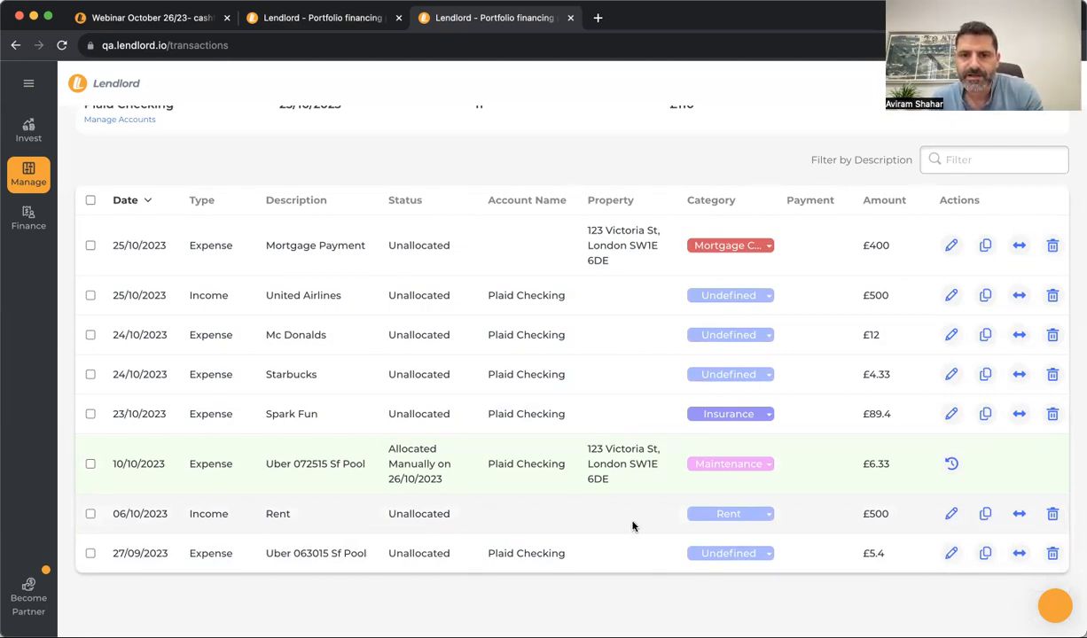
pyautogui.doubleClick(876, 516)
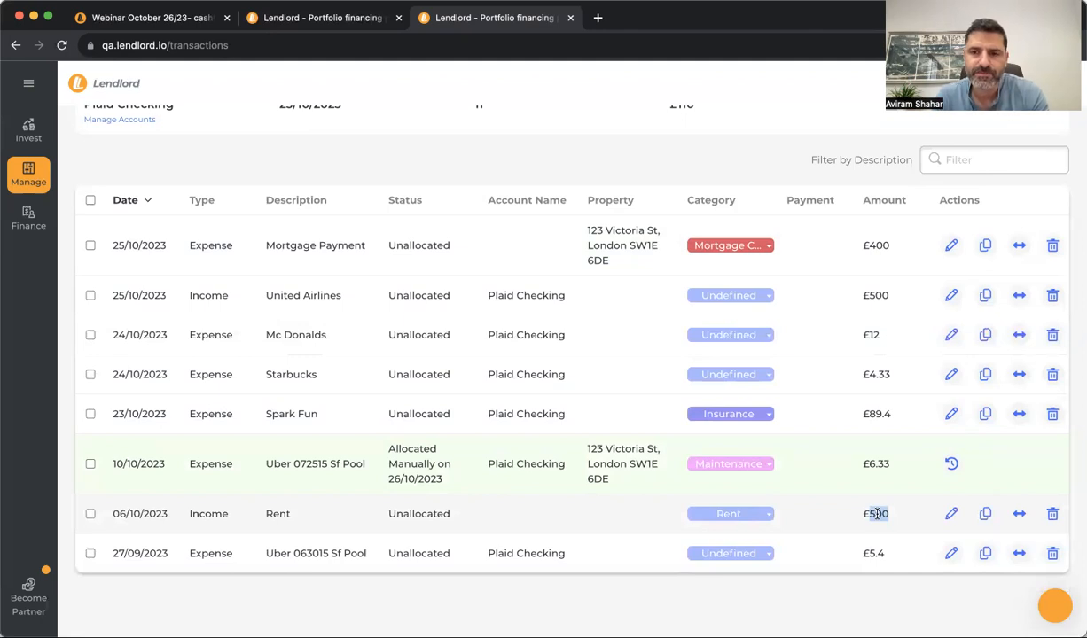
pyautogui.click(1020, 516)
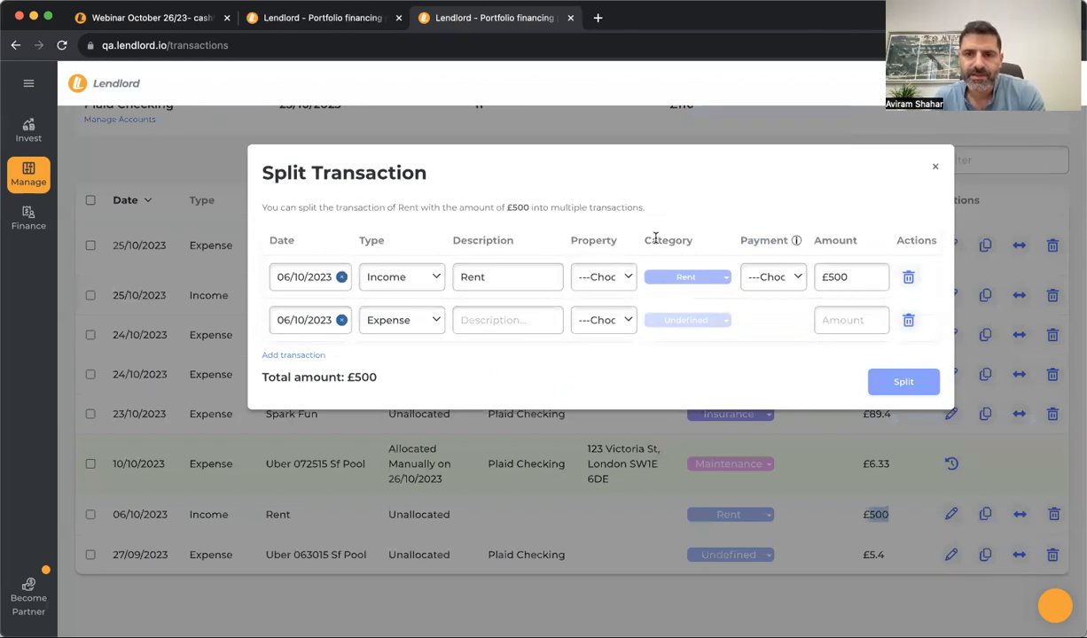
# Set the first split row to £600 for 123 Victoria St against the 01/10/2023 payment
pyautogui.doubleClick(849, 278)
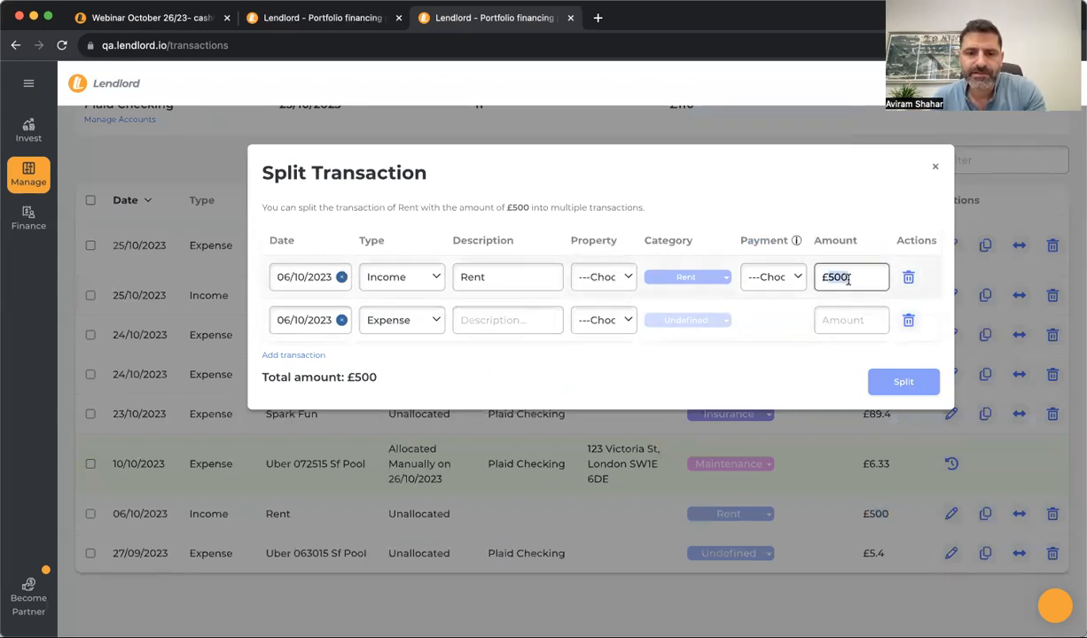
pyautogui.write('600')
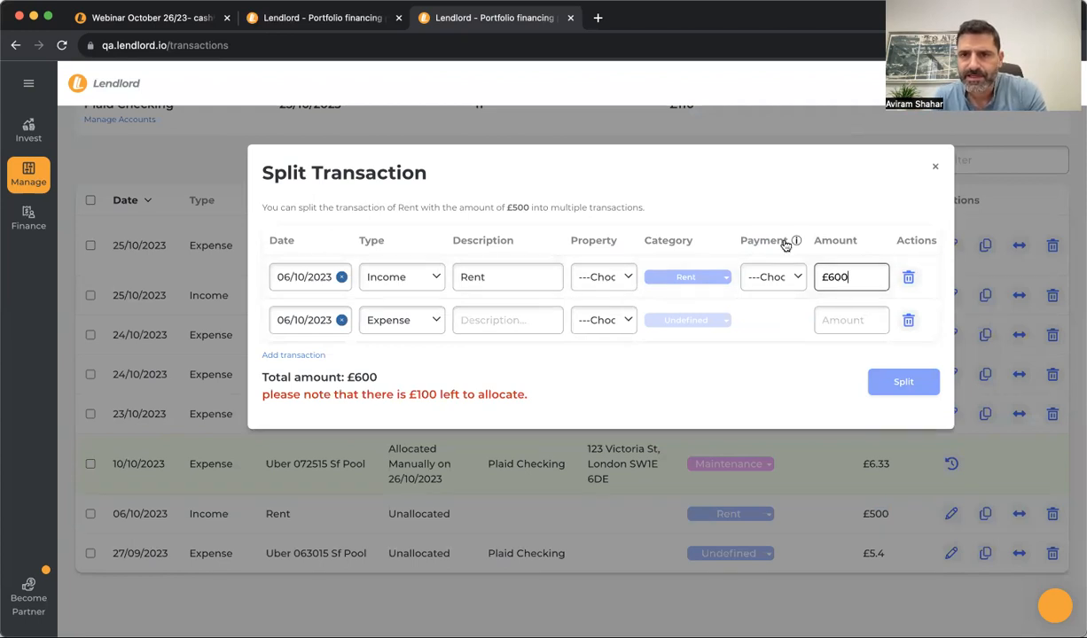
pyautogui.click(623, 276)
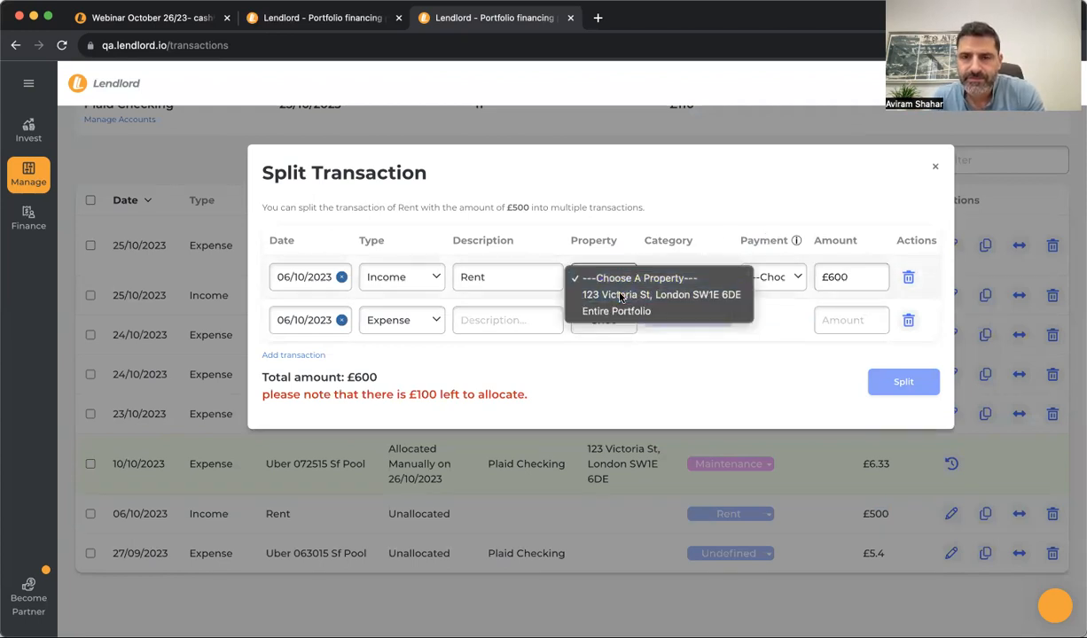
pyautogui.click(620, 297)
pyautogui.click(785, 285)
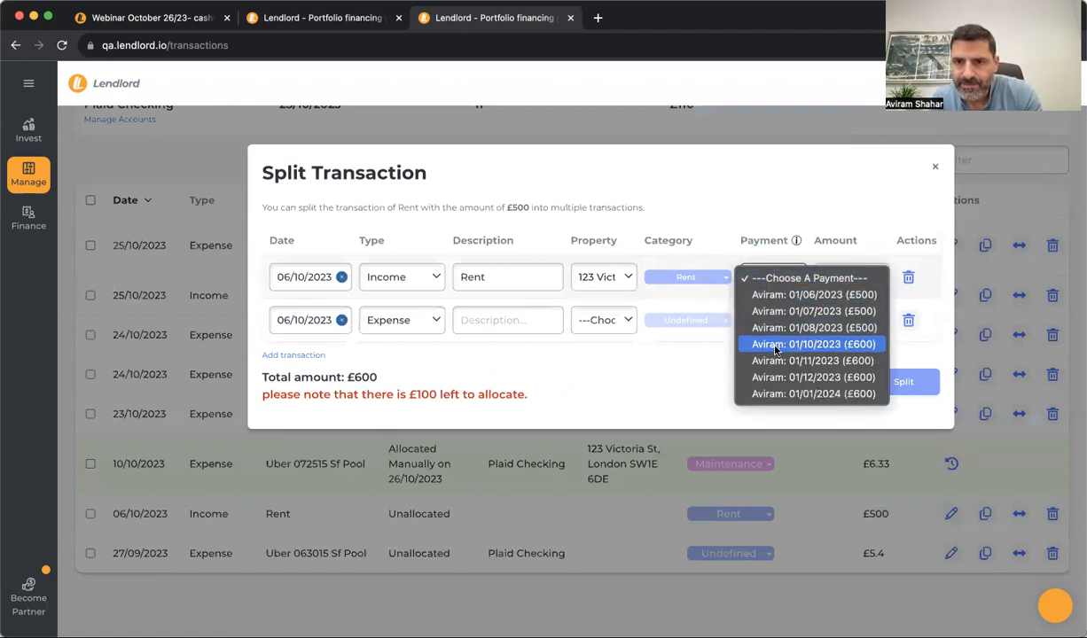
pyautogui.click(823, 346)
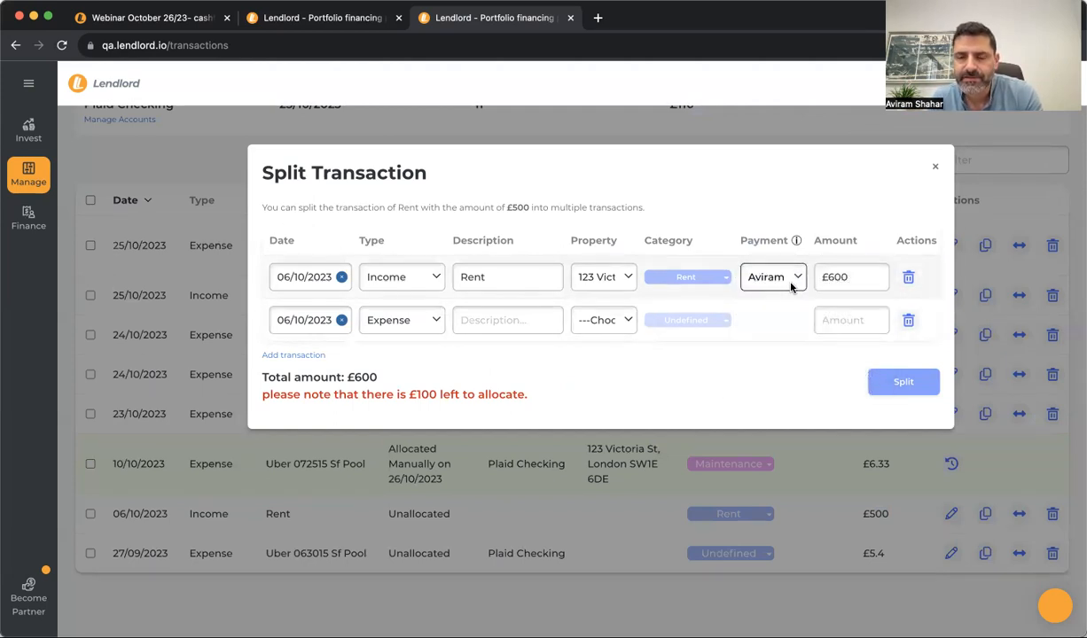
# Add a second row 'Fee' for 123 Victoria St, category Management Fees, amount £100
pyautogui.click(465, 321)
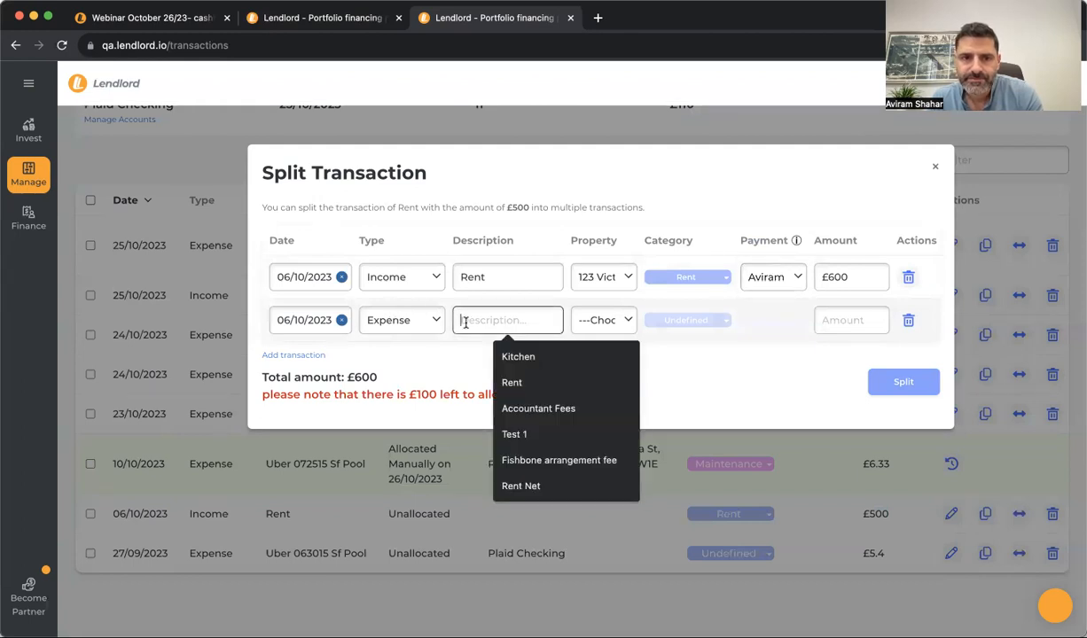
pyautogui.write('Fee')
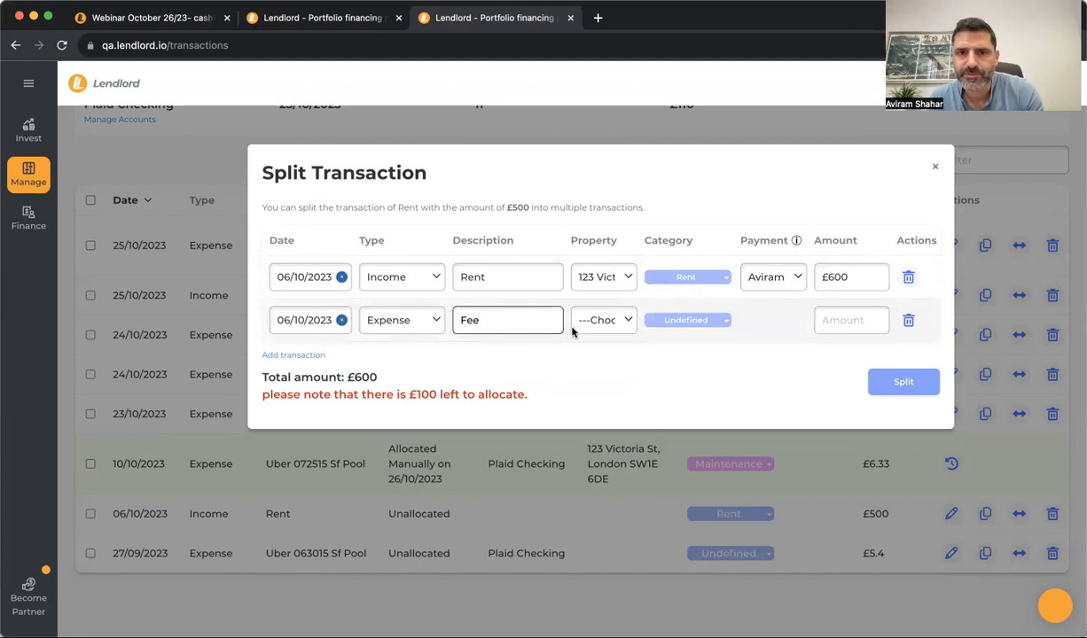
pyautogui.click(628, 321)
pyautogui.click(614, 337)
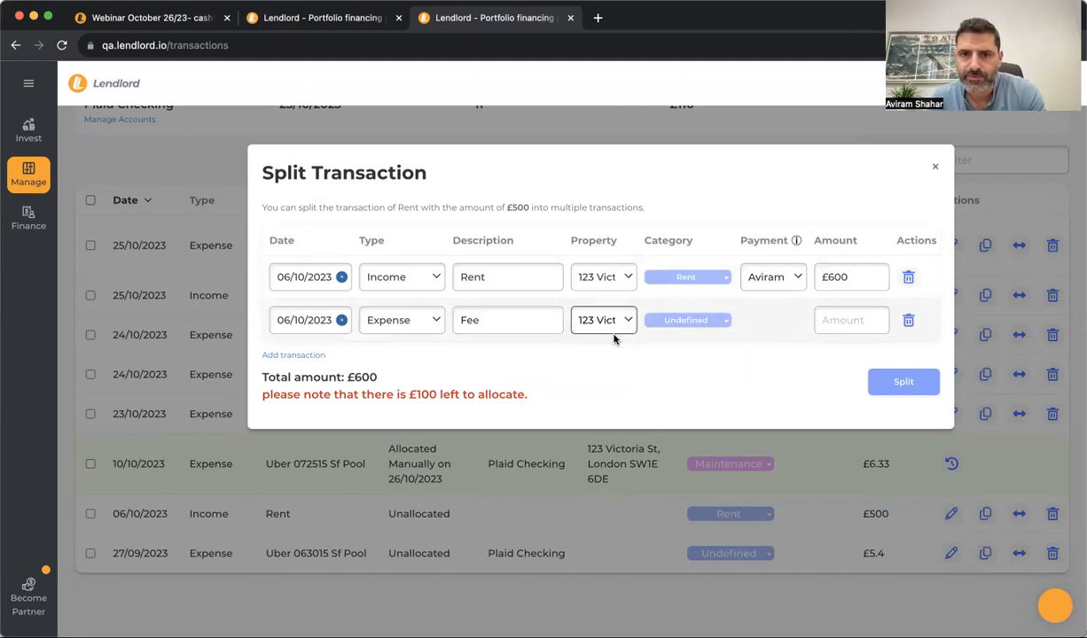
pyautogui.click(672, 320)
pyautogui.scroll(-3, 650, 455)
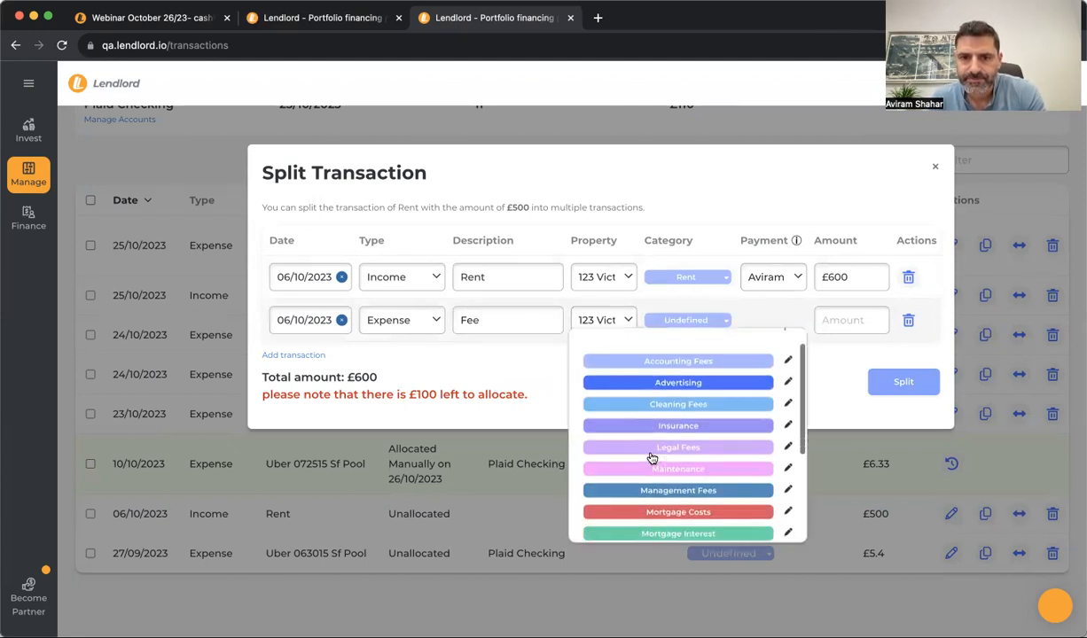
pyautogui.click(652, 413)
pyautogui.click(847, 324)
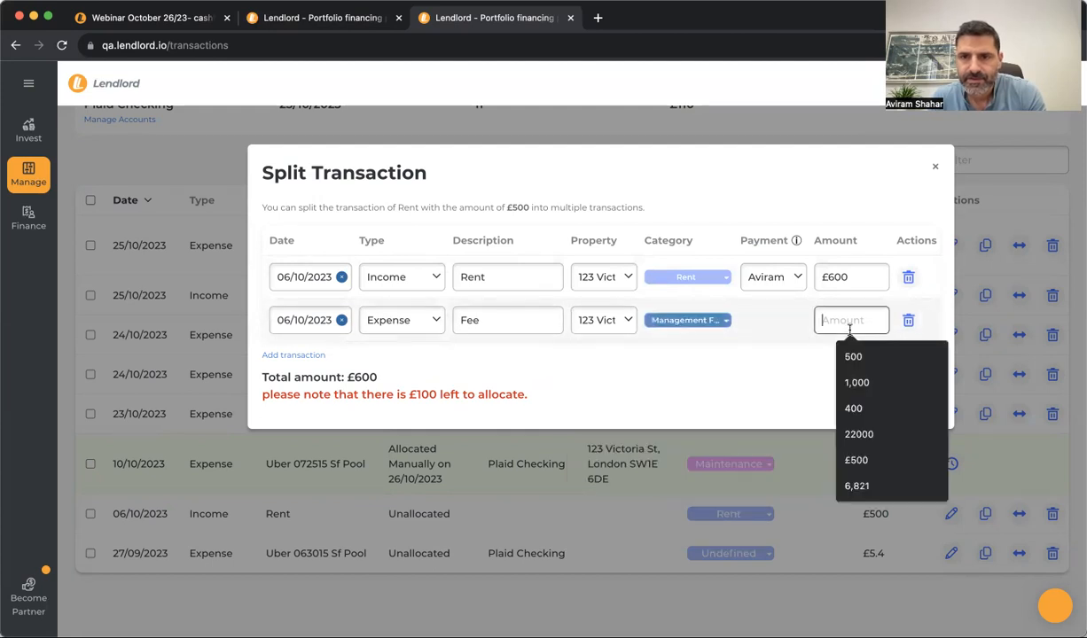
pyautogui.write('100')
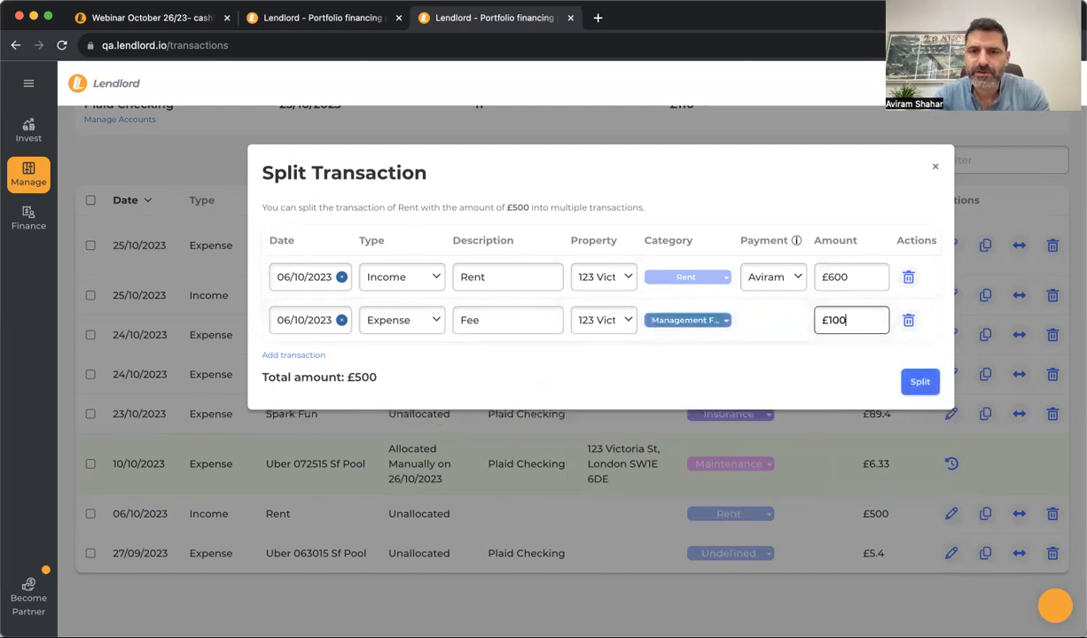
pyautogui.click(730, 380)
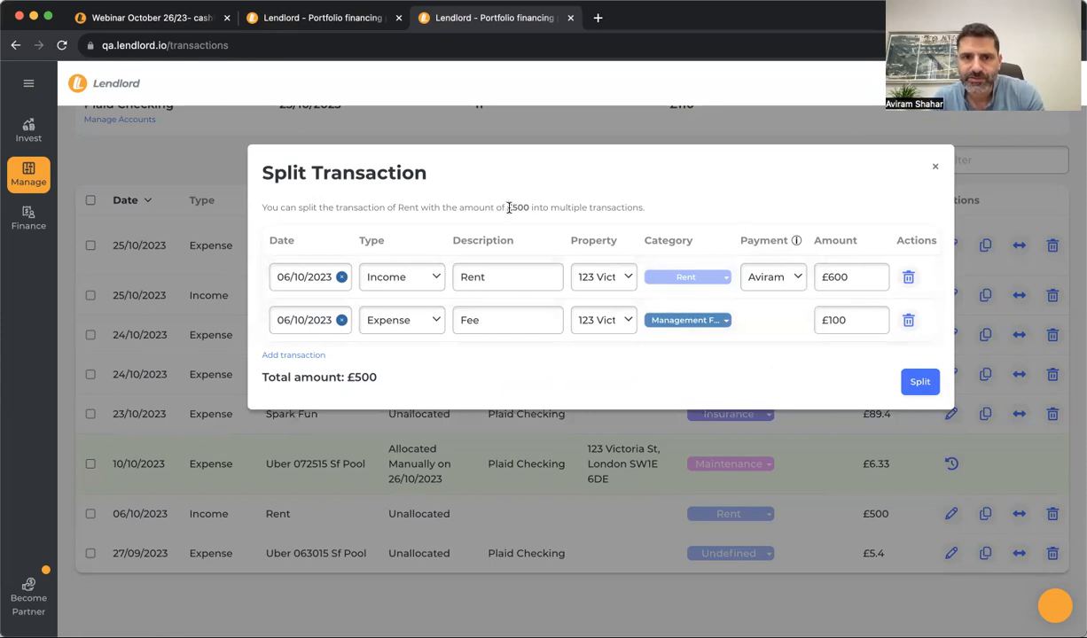
# Compare against the original £500 amount and apply the split
pyautogui.moveTo(509, 208); pyautogui.dragTo(529, 206)
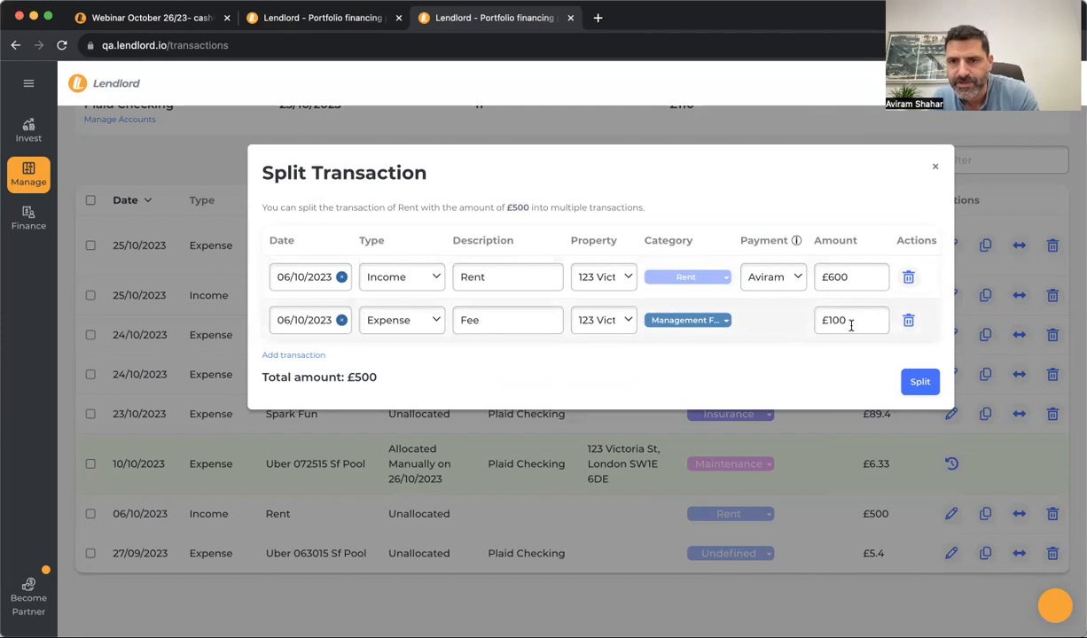
pyautogui.click(906, 379)
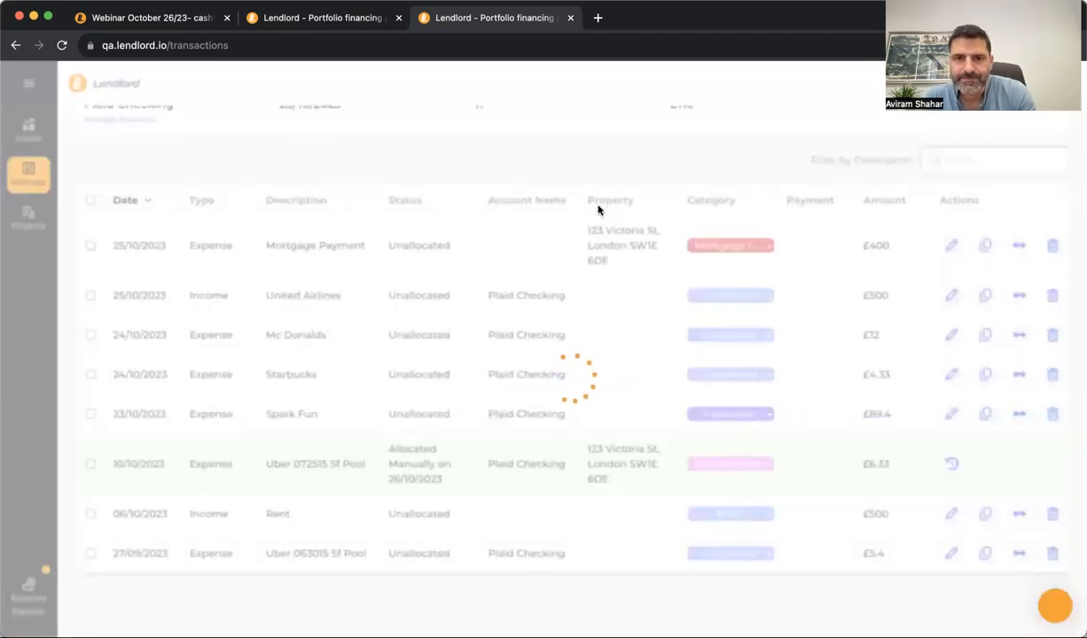
pyautogui.scroll(-2, 472, 292)
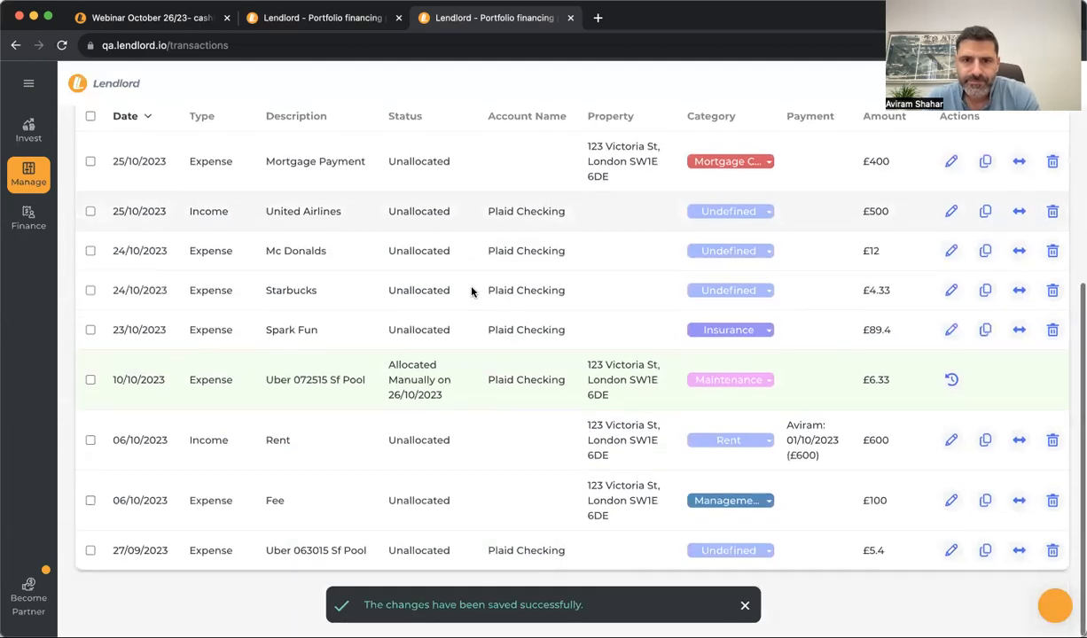
pyautogui.scroll(5, 471, 291)
pyautogui.scroll(-5, 471, 292)
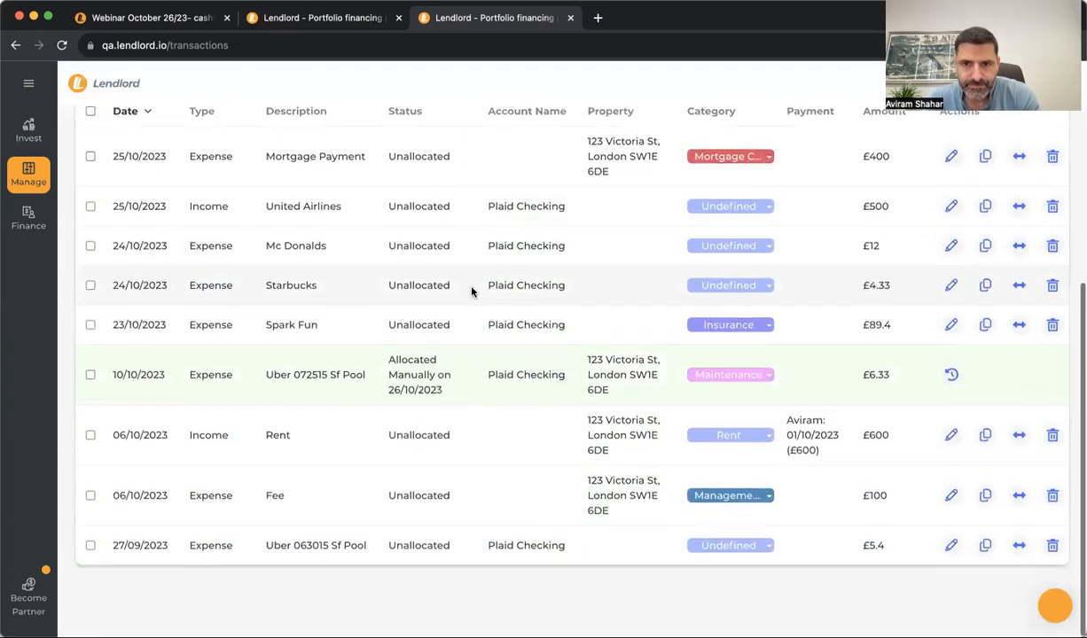
pyautogui.scroll(4, 515, 293)
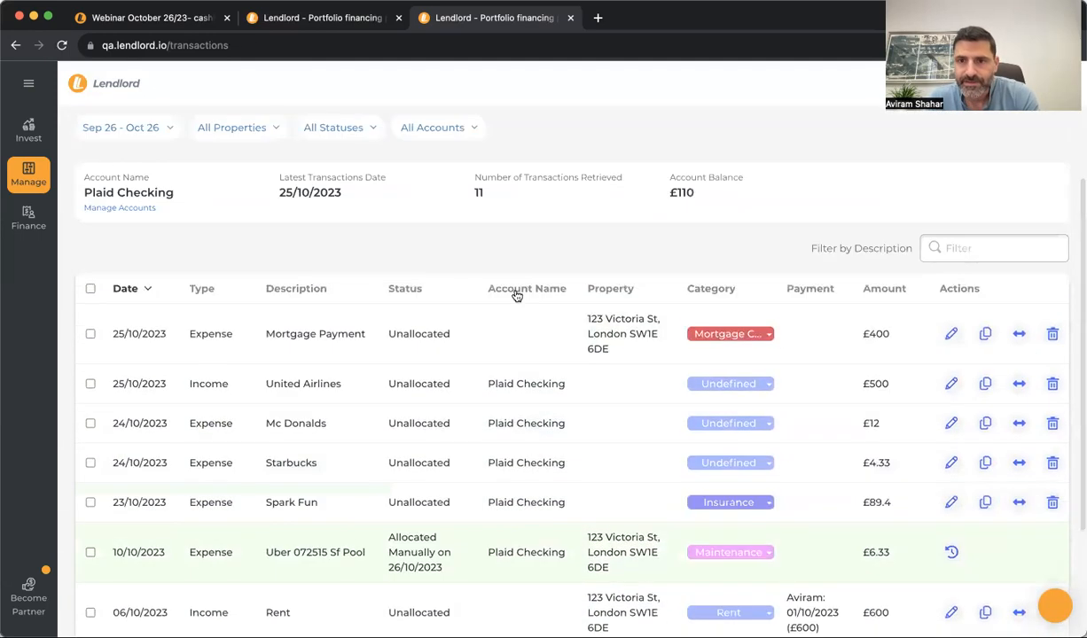
pyautogui.scroll(-4, 545, 418)
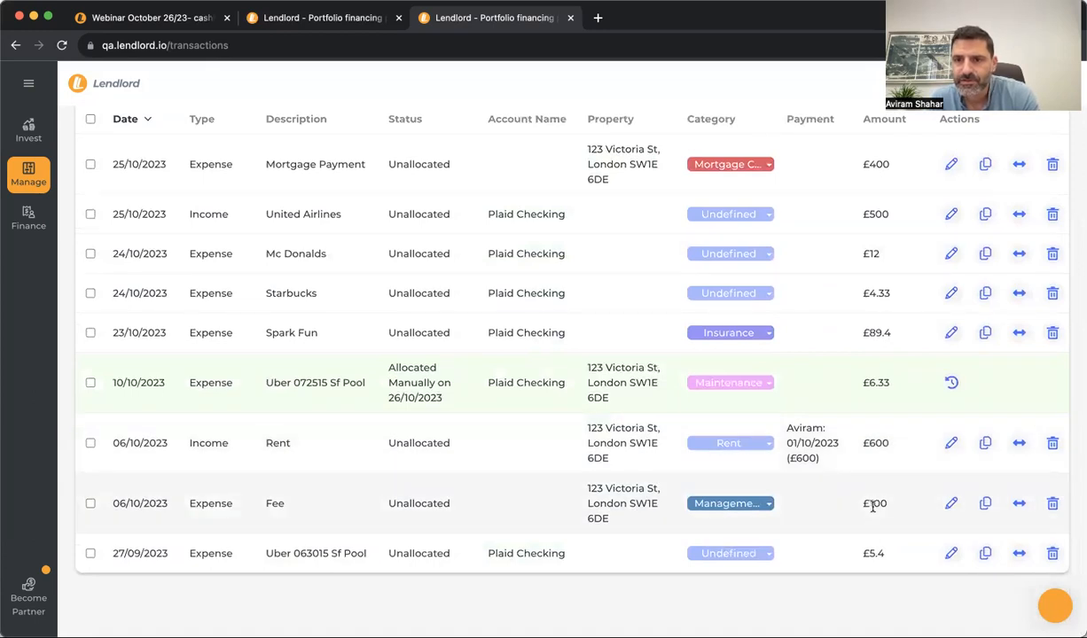
# Allocate the £600 Rent and £100 Fee rows, then show this month's Payment Schedule
pyautogui.click(985, 444)
pyautogui.click(983, 505)
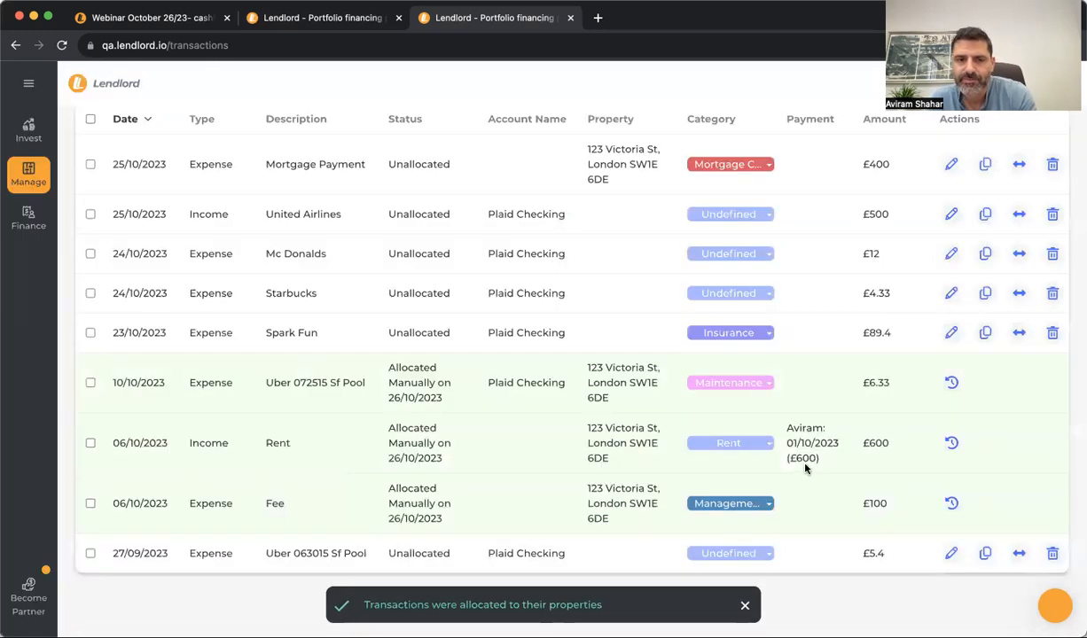
pyautogui.scroll(5, 574, 469)
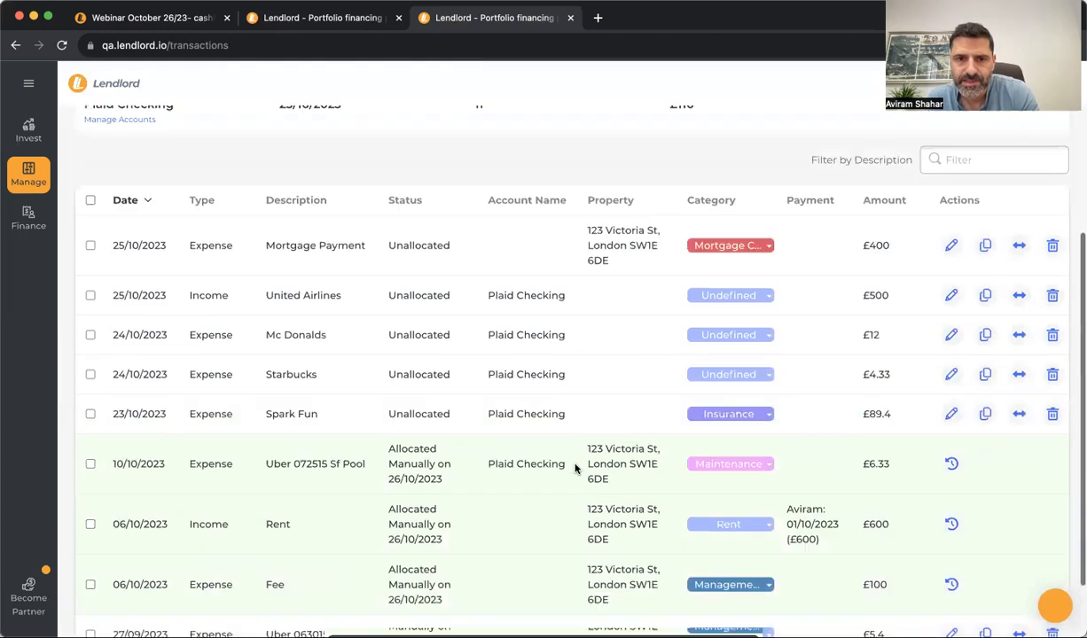
pyautogui.click(37, 181)
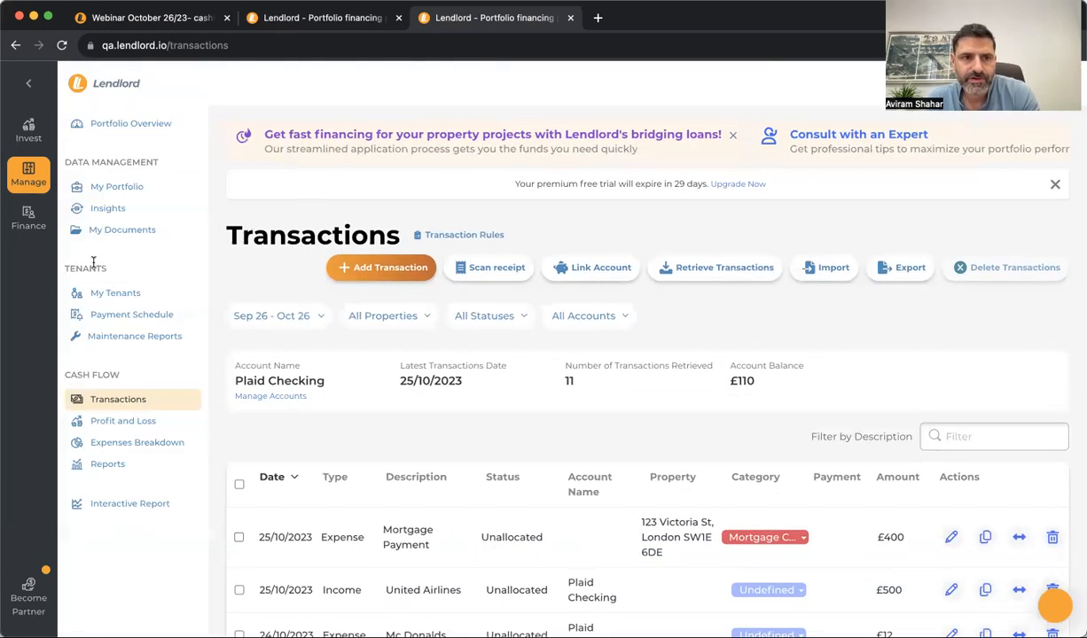
pyautogui.click(121, 314)
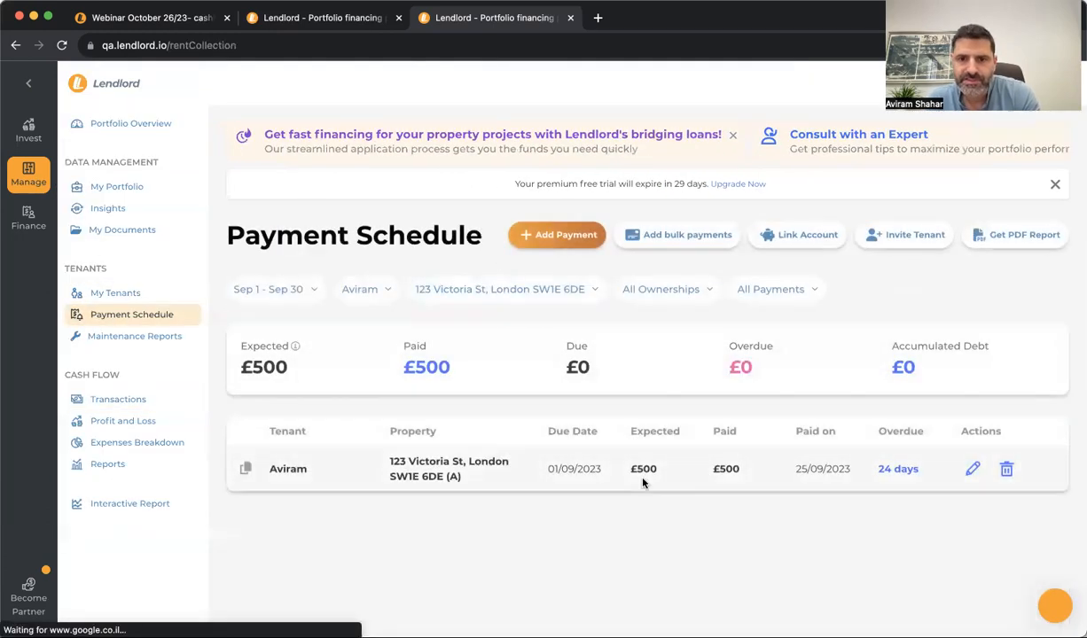
pyautogui.click(309, 304)
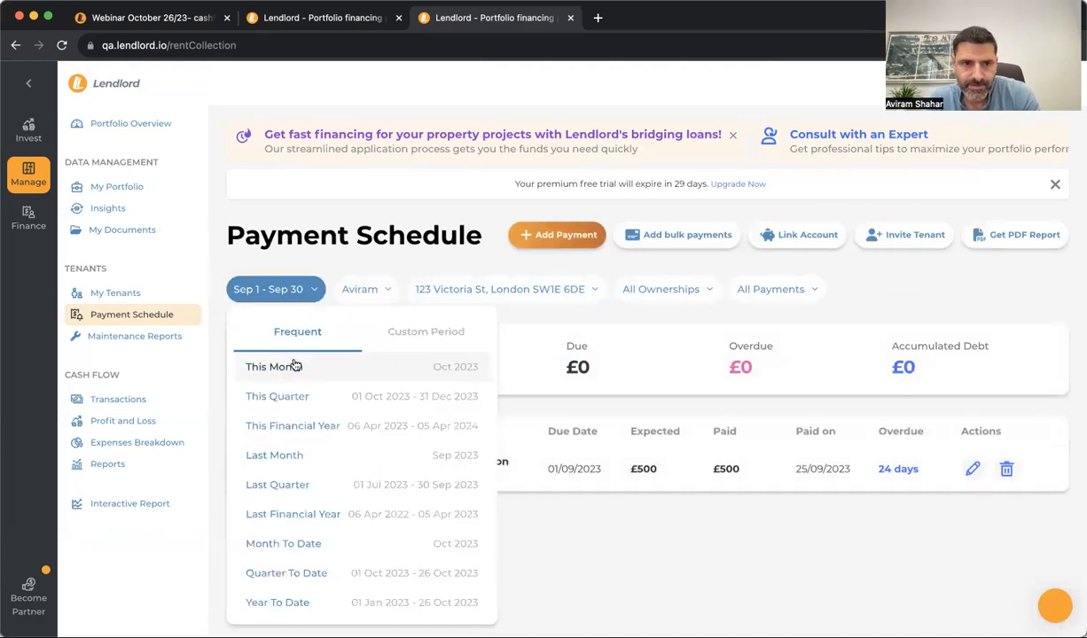
pyautogui.click(282, 357)
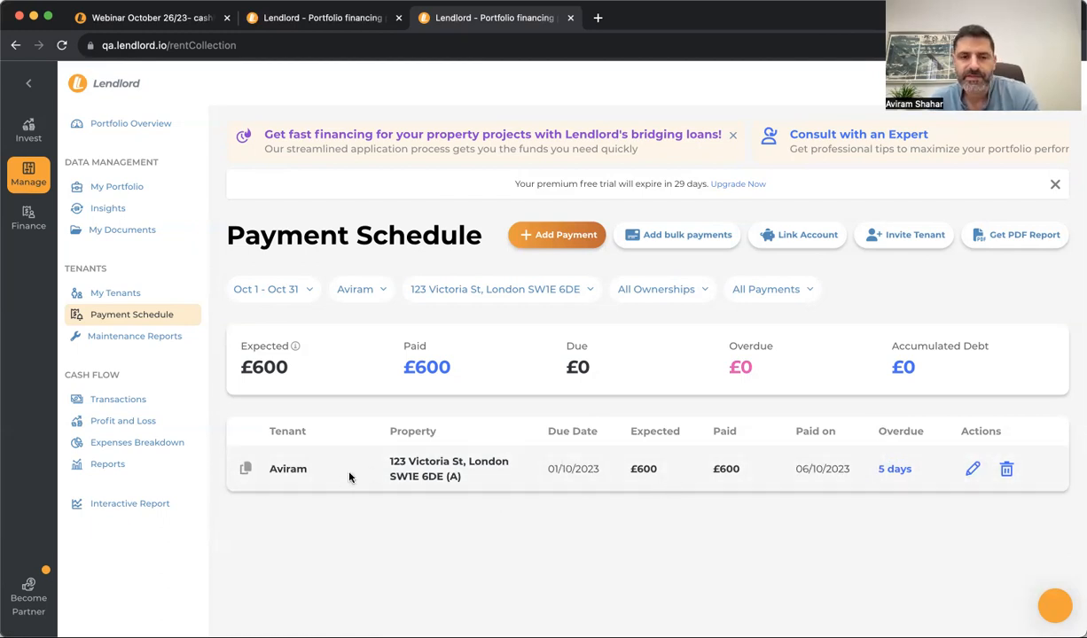
# List October's expenses in Profit and Loss: the £6.33 Uber maintenance cost and £100 Fee
pyautogui.click(173, 421)
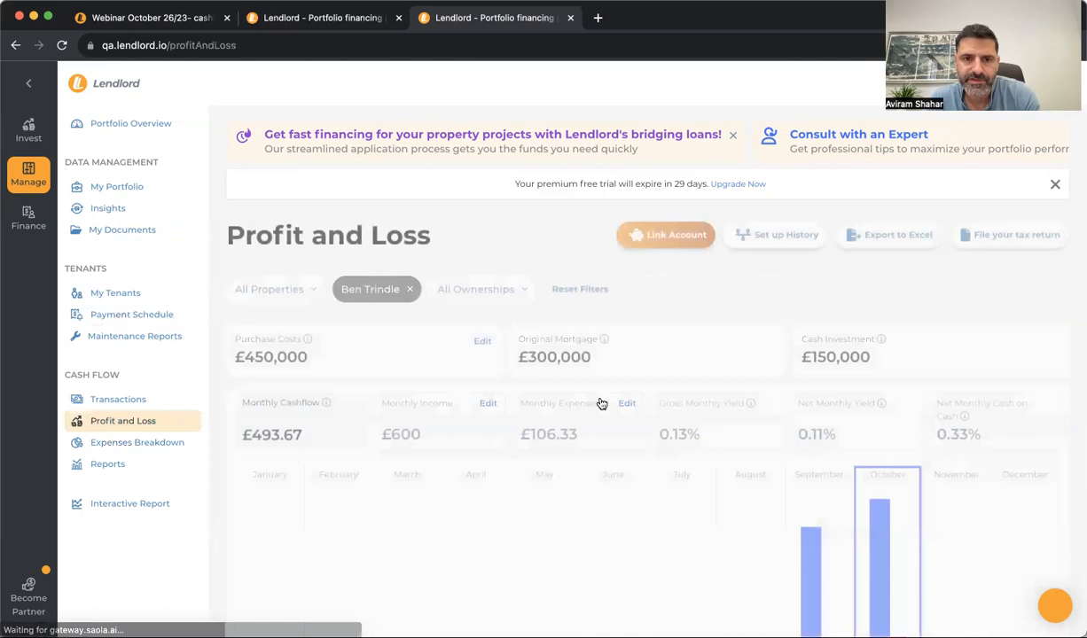
pyautogui.scroll(-3, 605, 404)
pyautogui.moveTo(891, 393)
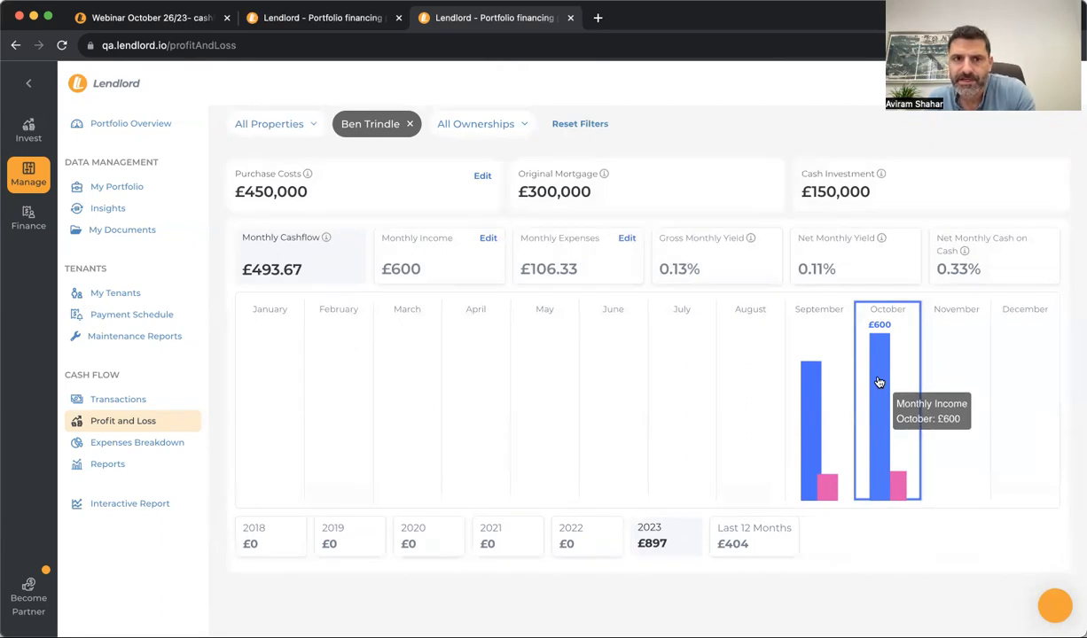
pyautogui.moveTo(903, 497)
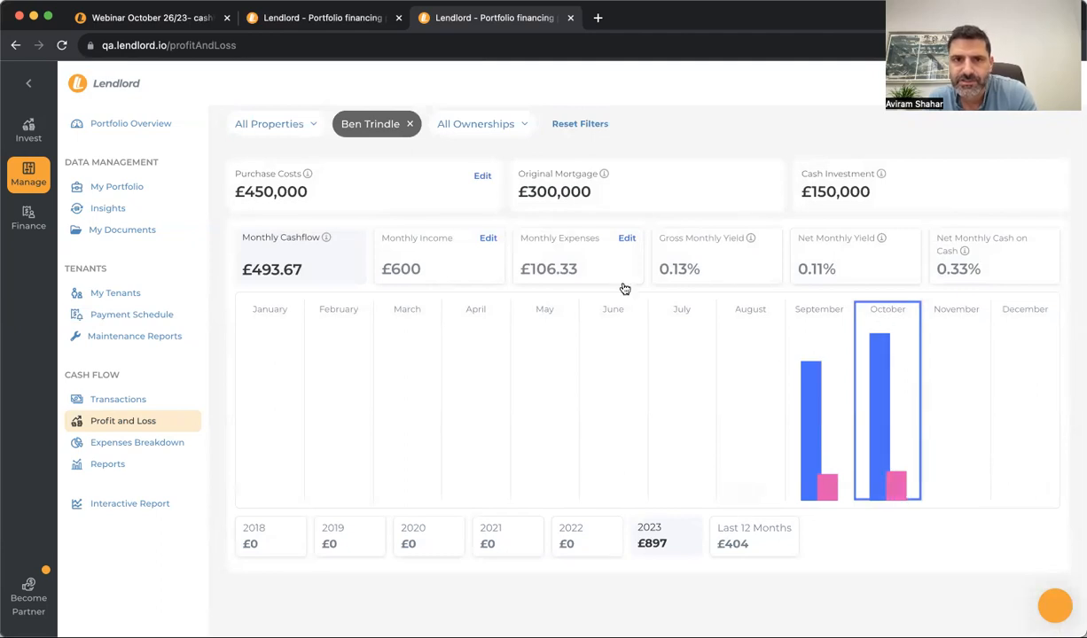
pyautogui.click(624, 240)
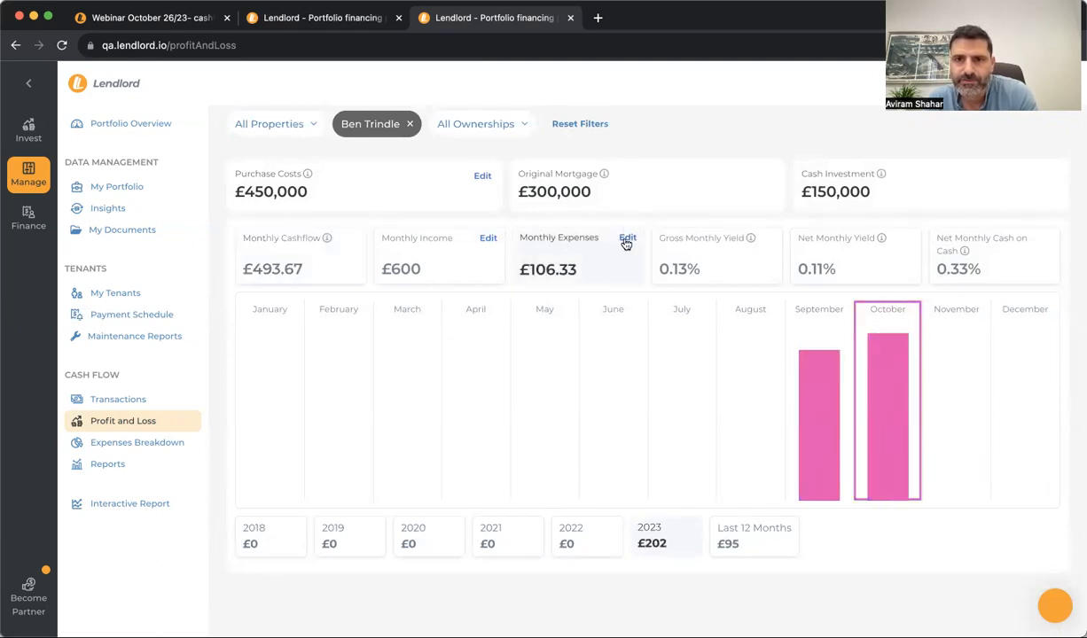
pyautogui.click(627, 239)
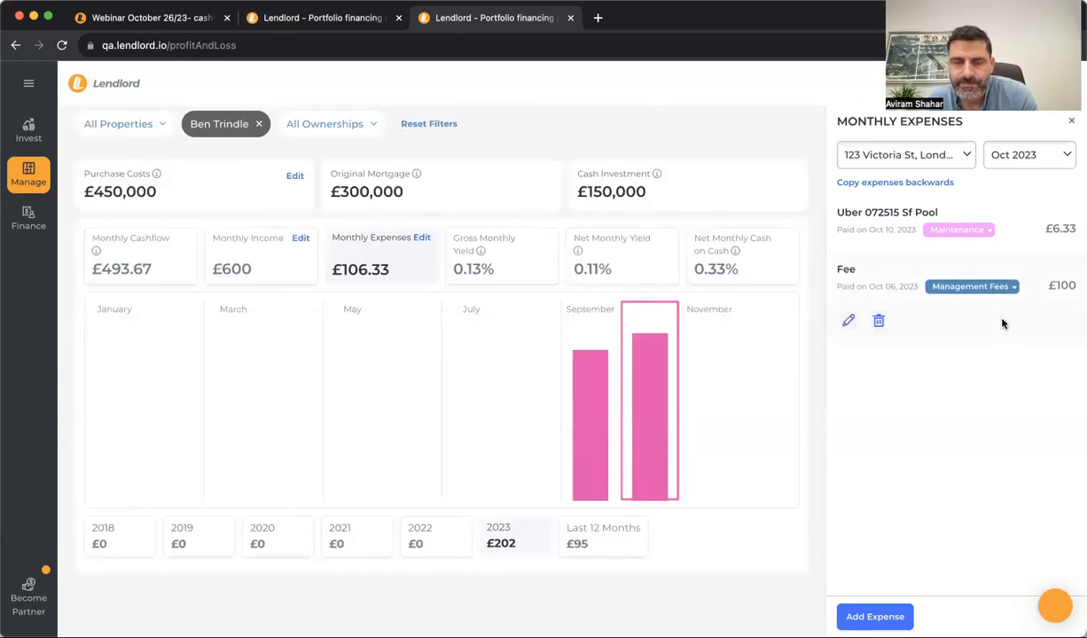
# Mark the expense/income categories webinar topic, then return to Lendlord's Profit and Loss page for 123 Victoria St
pyautogui.click(139, 20)
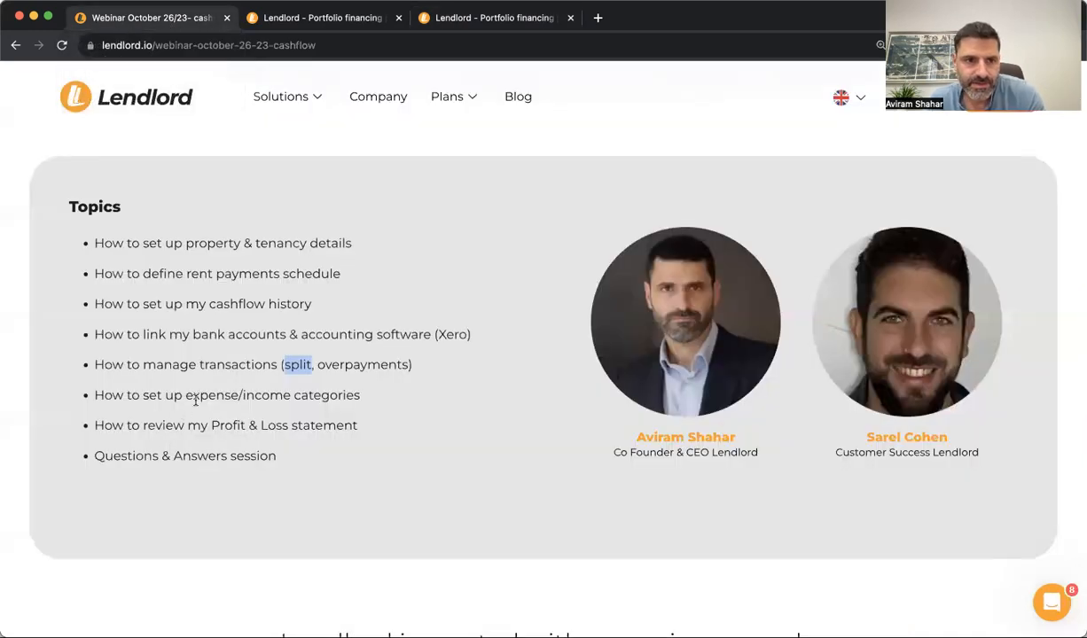
pyautogui.tripleClick(196, 399)
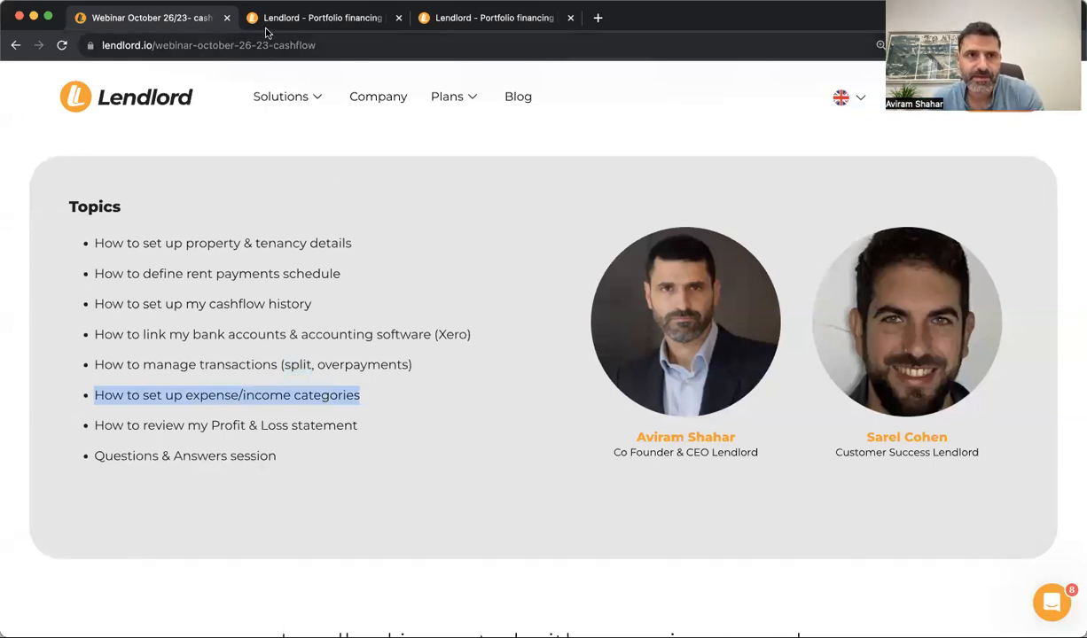
pyautogui.click(315, 17)
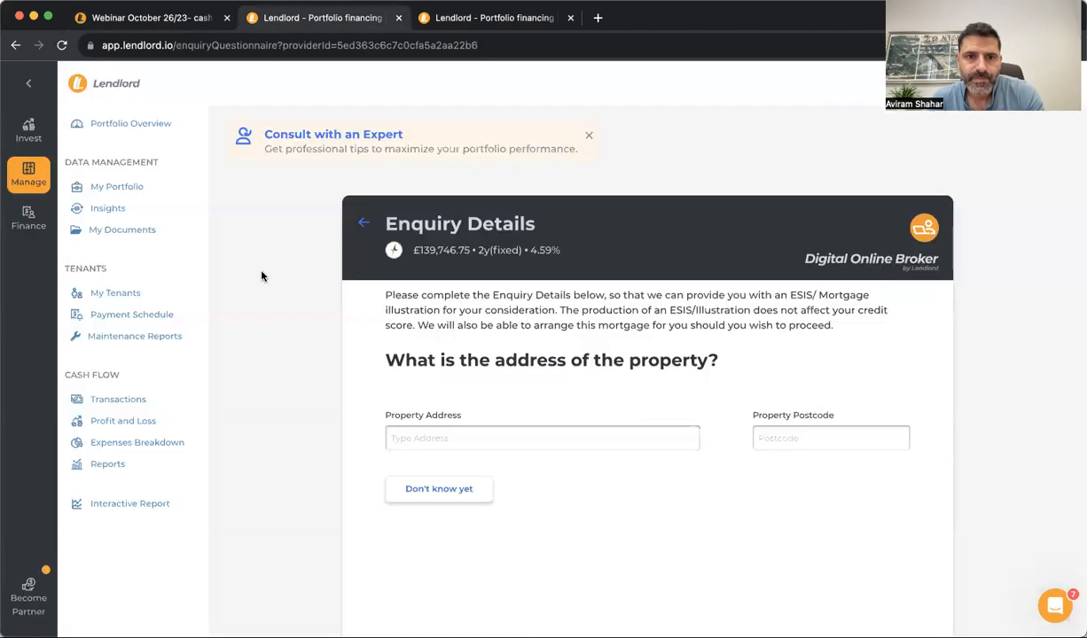
pyautogui.click(473, 20)
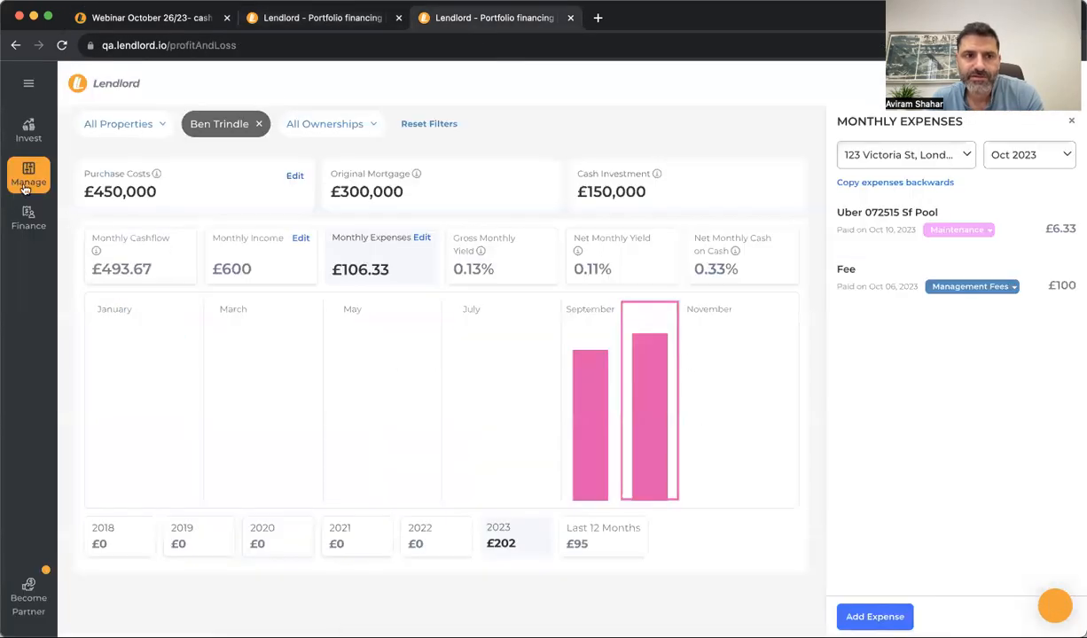
pyautogui.moveTo(28, 217)
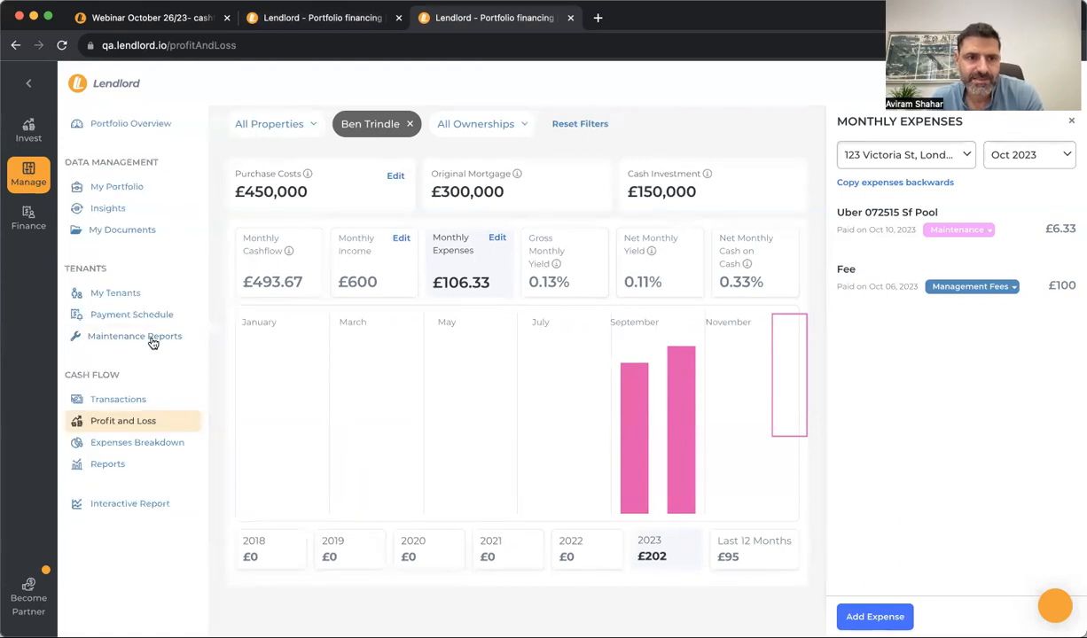
# Open Transactions, dismiss the new transactions notice, and show the Mortgage Payment row's category choices
pyautogui.click(118, 400)
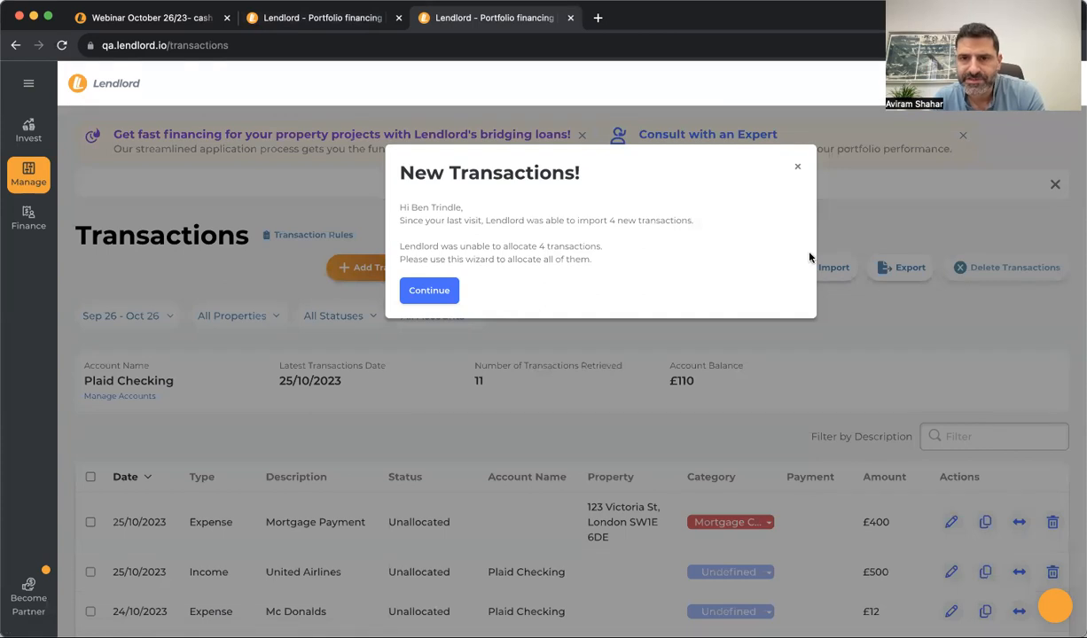
pyautogui.click(797, 166)
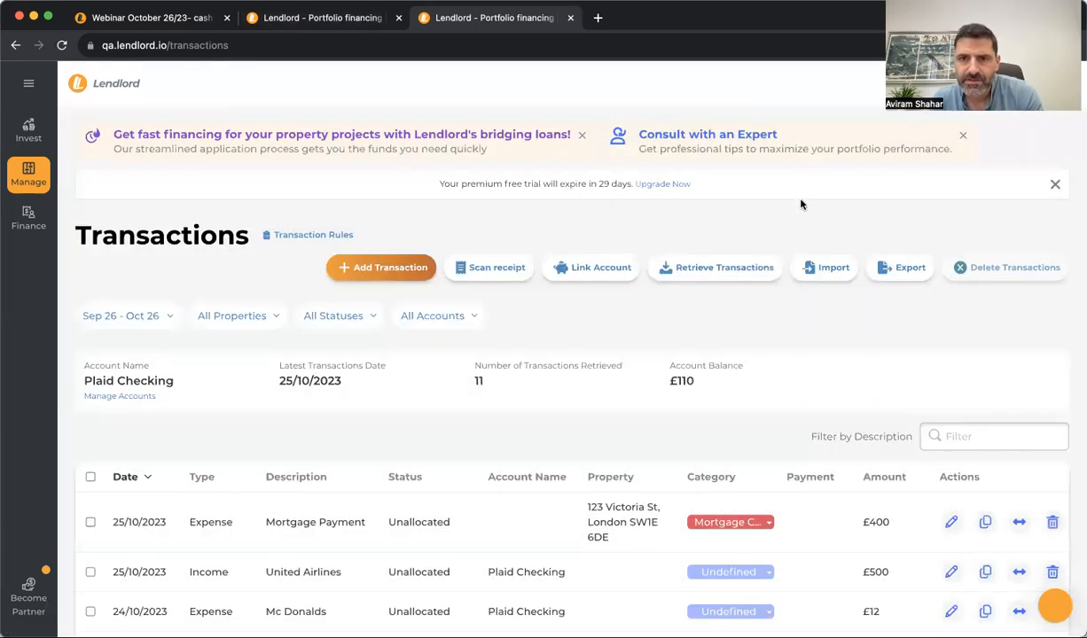
pyautogui.click(743, 524)
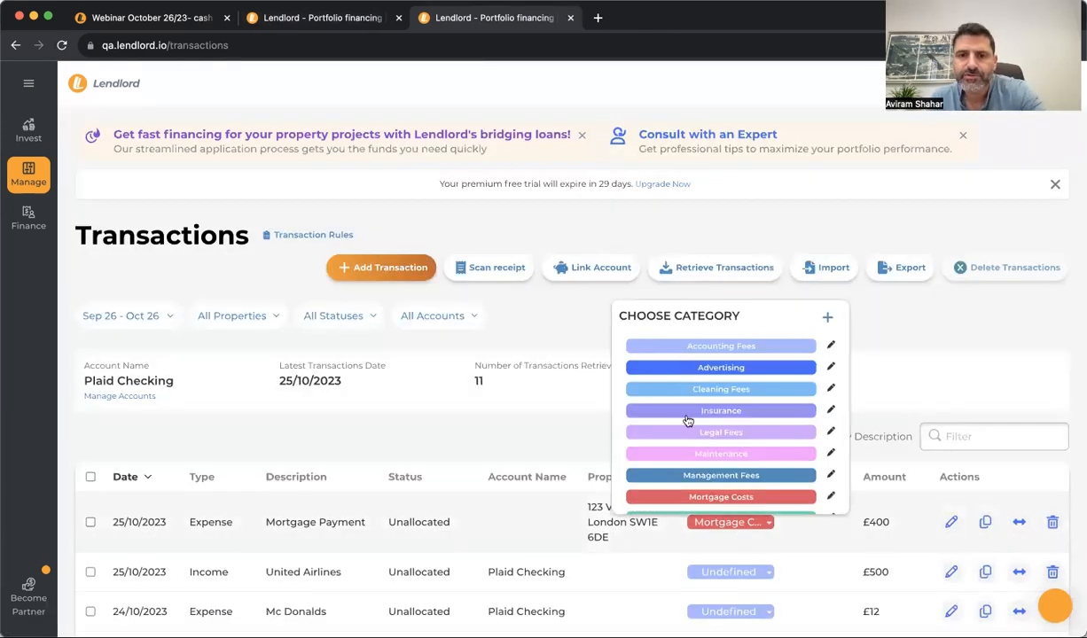
pyautogui.scroll(-10, 687, 421)
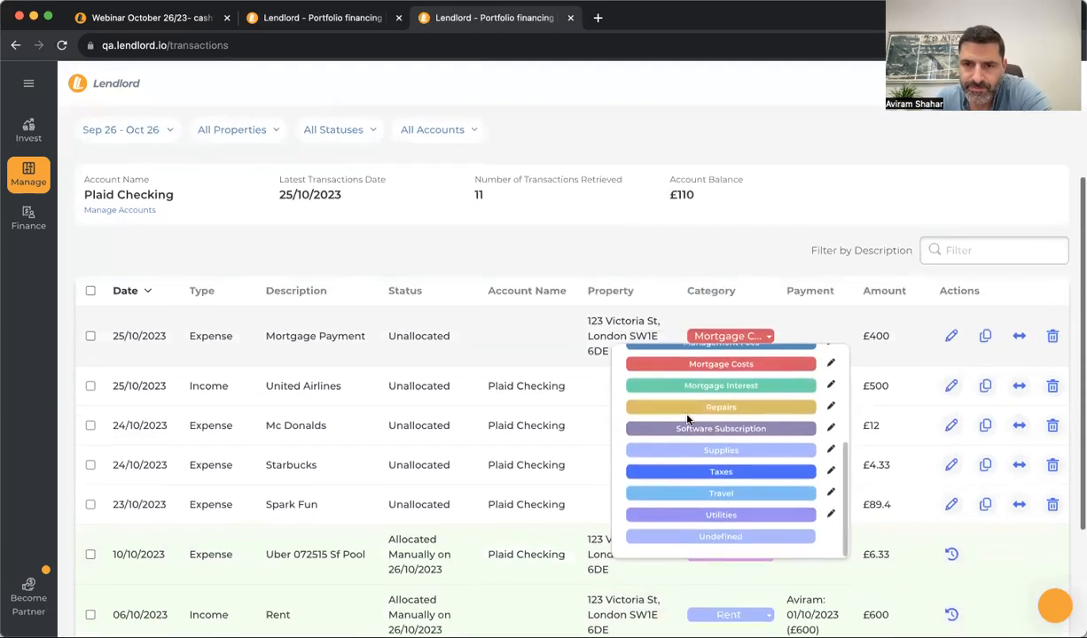
pyautogui.scroll(6, 690, 385)
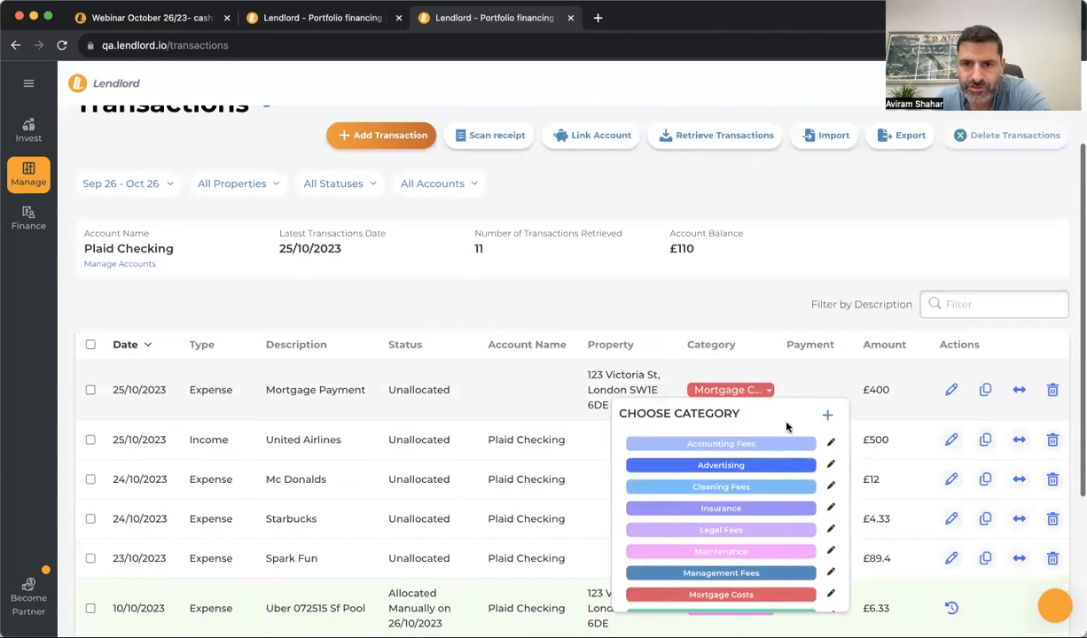
# Open the Advertising category for editing, then go back to the category list
pyautogui.click(829, 462)
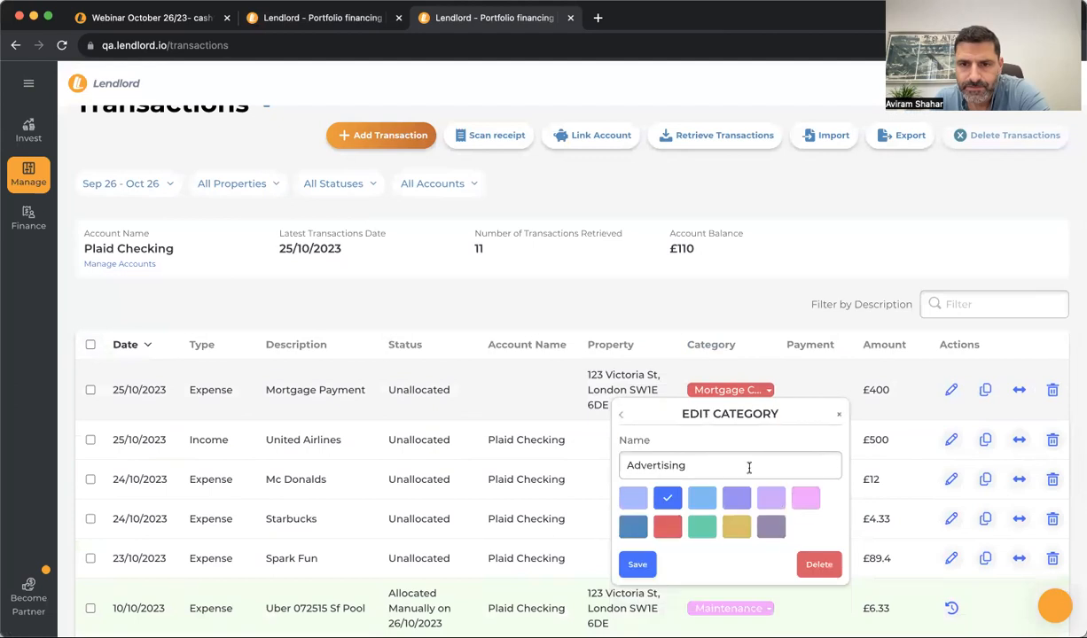
pyautogui.click(623, 416)
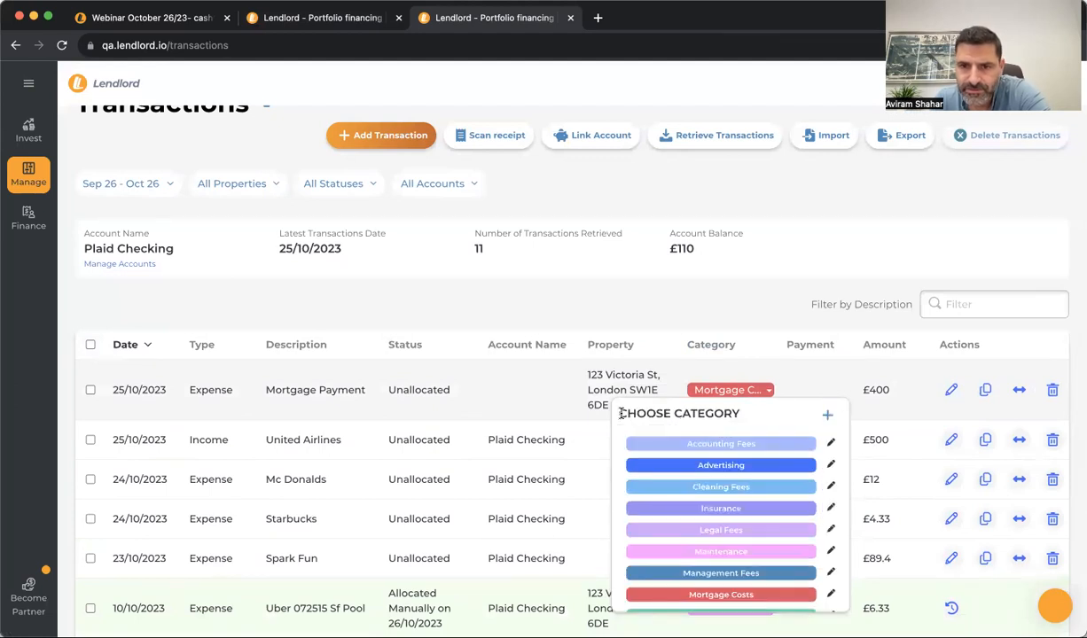
pyautogui.click(831, 467)
pyautogui.click(725, 467)
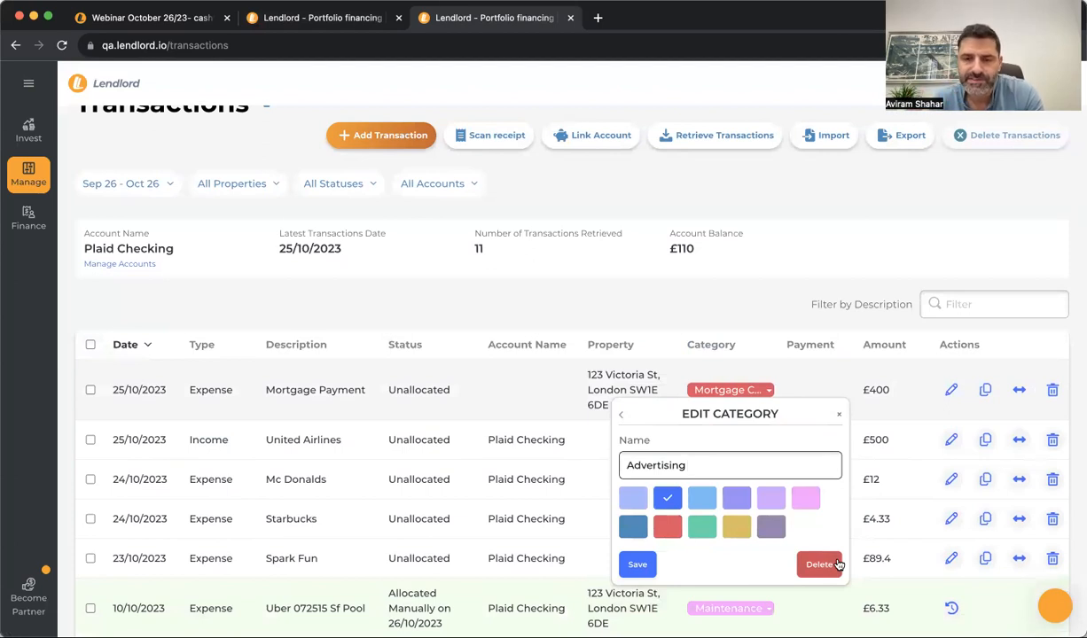
pyautogui.click(624, 419)
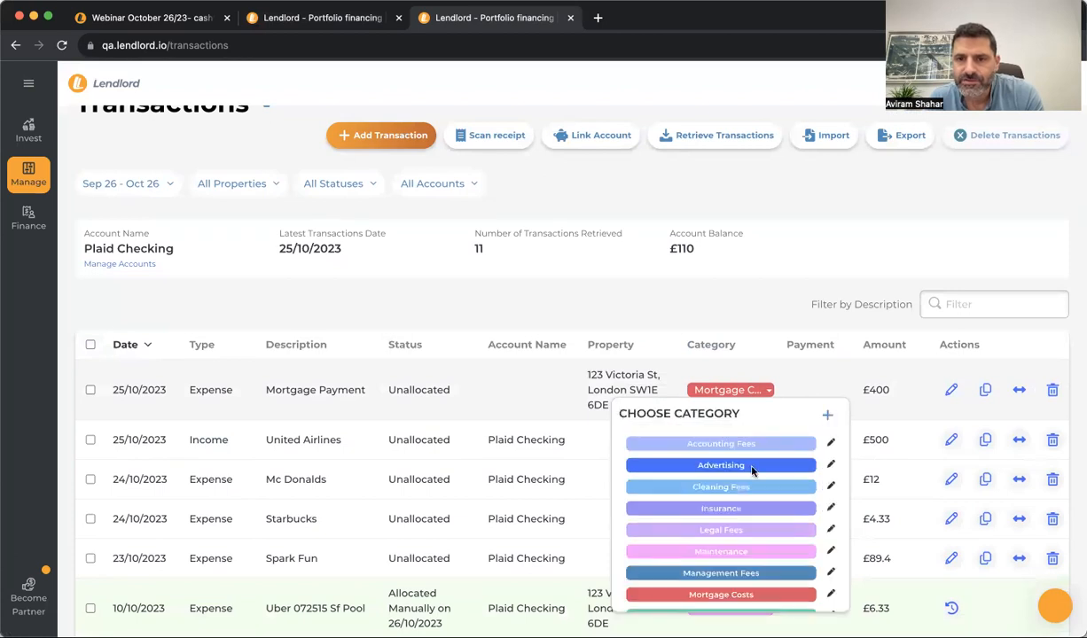
# Add and save a yellow category named 'New Category'
pyautogui.click(827, 416)
pyautogui.click(689, 468)
pyautogui.write('New Category')
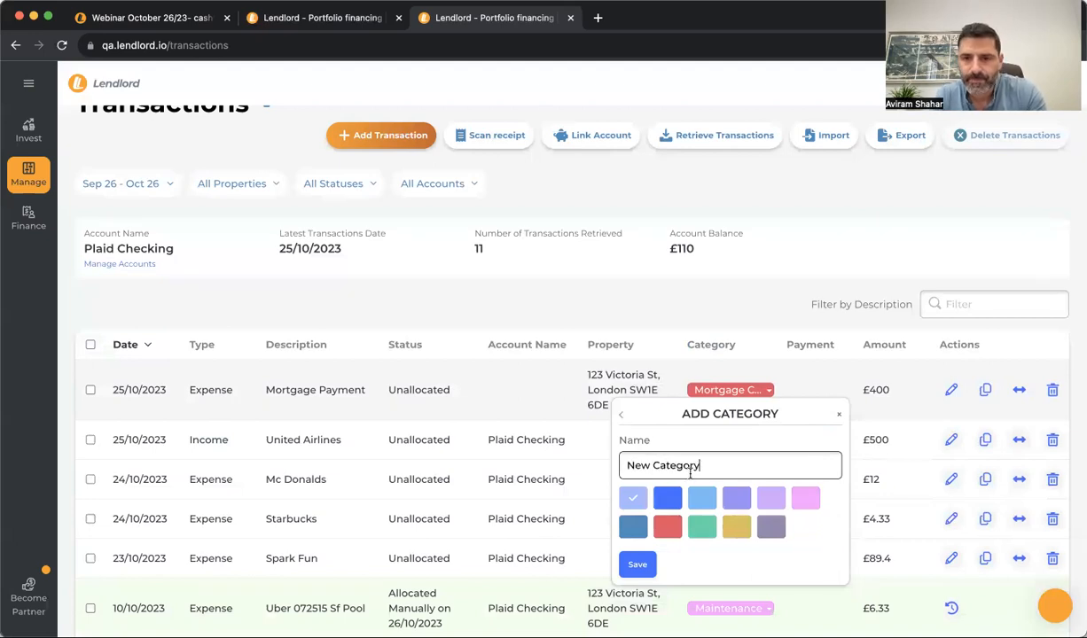
pyautogui.click(736, 527)
pyautogui.click(637, 565)
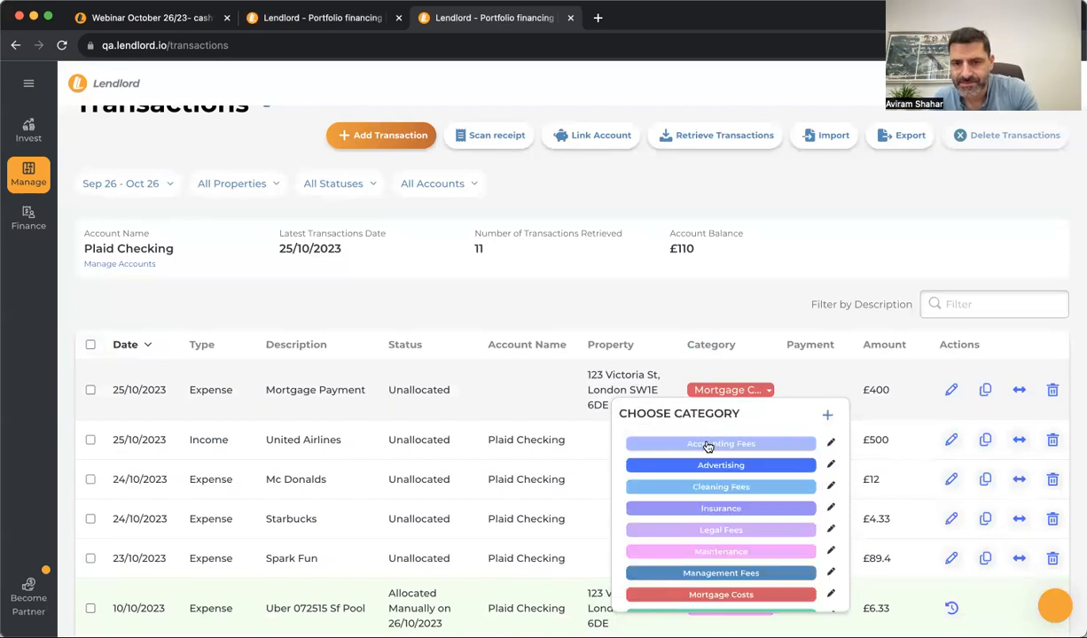
pyautogui.scroll(-5, 710, 503)
pyautogui.scroll(-3, 709, 506)
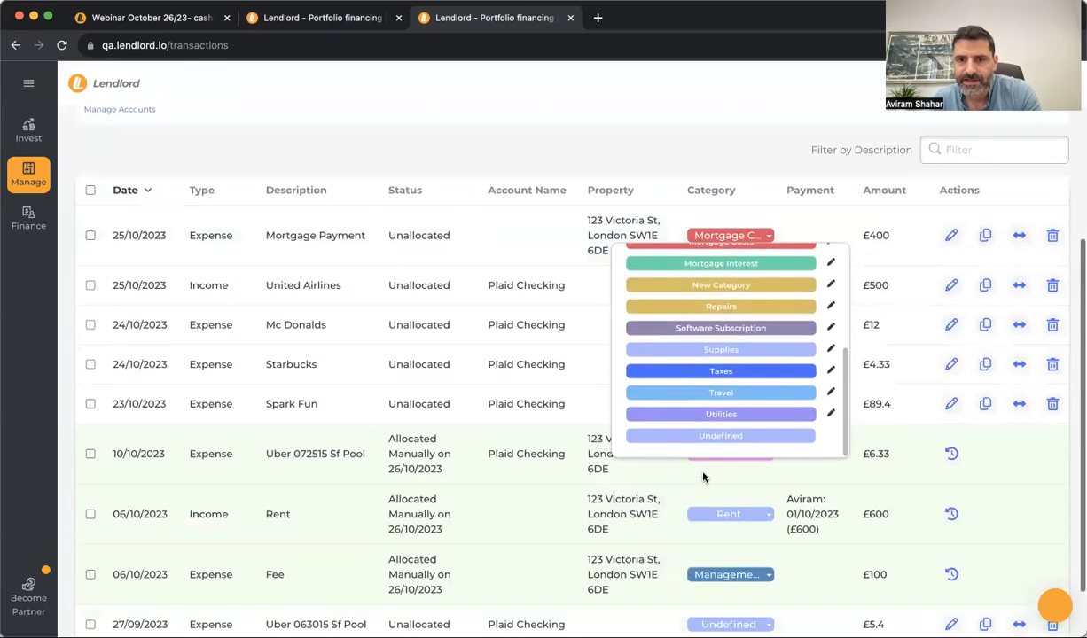
pyautogui.scroll(5, 714, 408)
pyautogui.scroll(2, 714, 407)
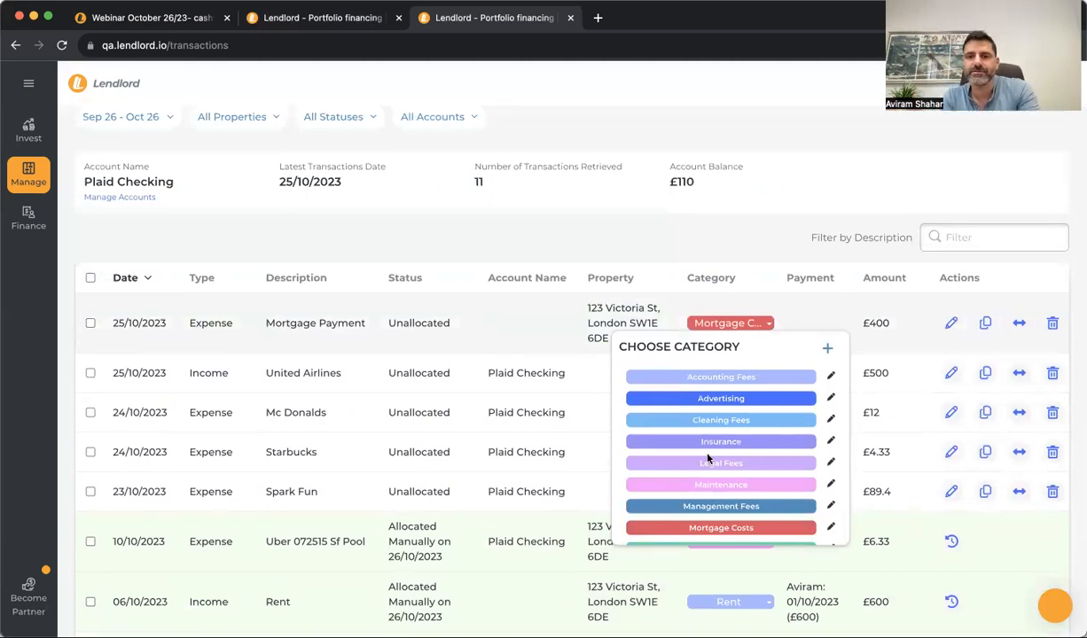
pyautogui.scroll(-1, 708, 457)
pyautogui.scroll(-4, 707, 460)
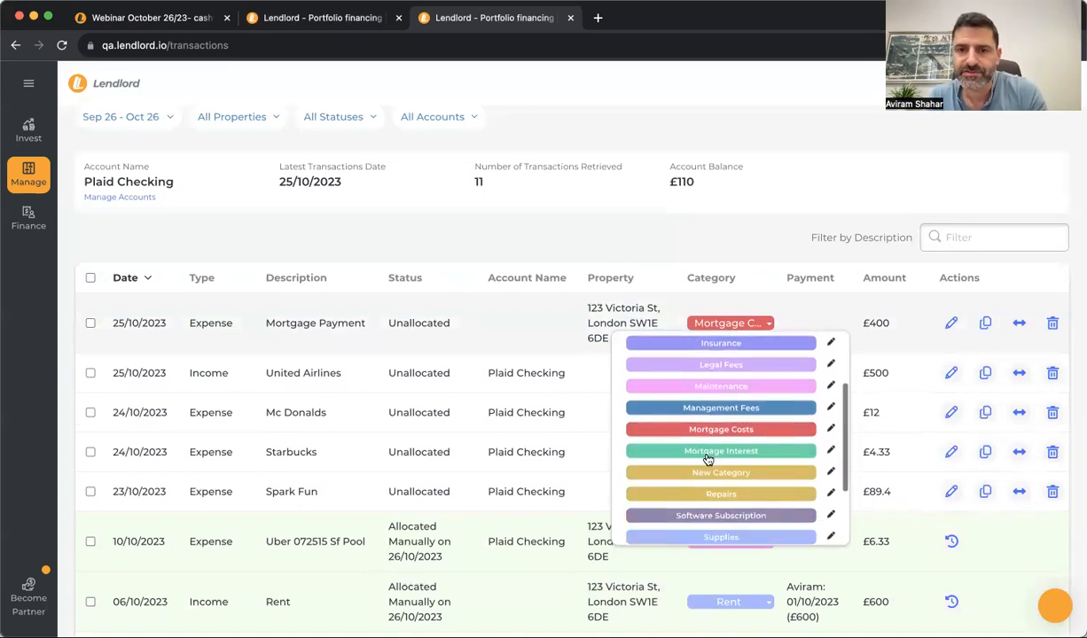
pyautogui.scroll(6, 707, 460)
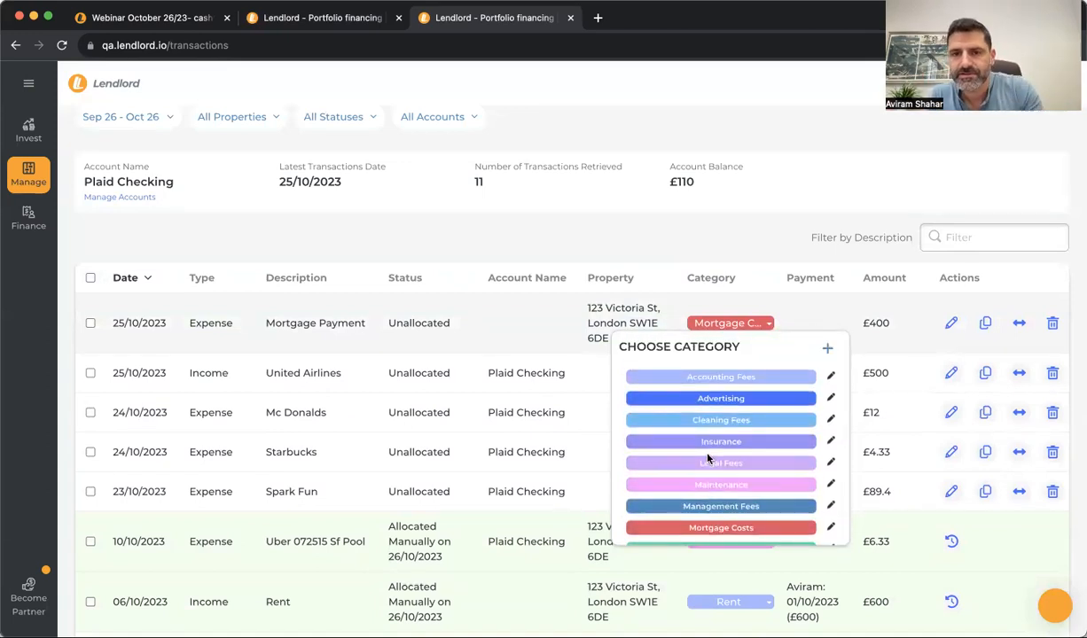
# Close the category choices and open the Expenses Breakdown report from Reports
pyautogui.click(799, 315)
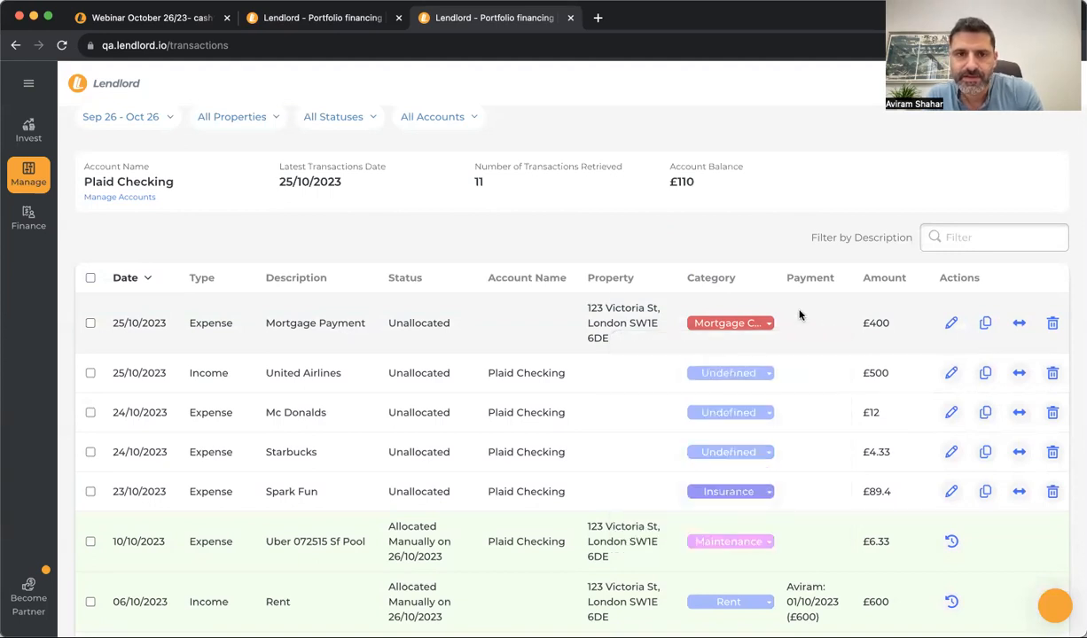
pyautogui.click(39, 185)
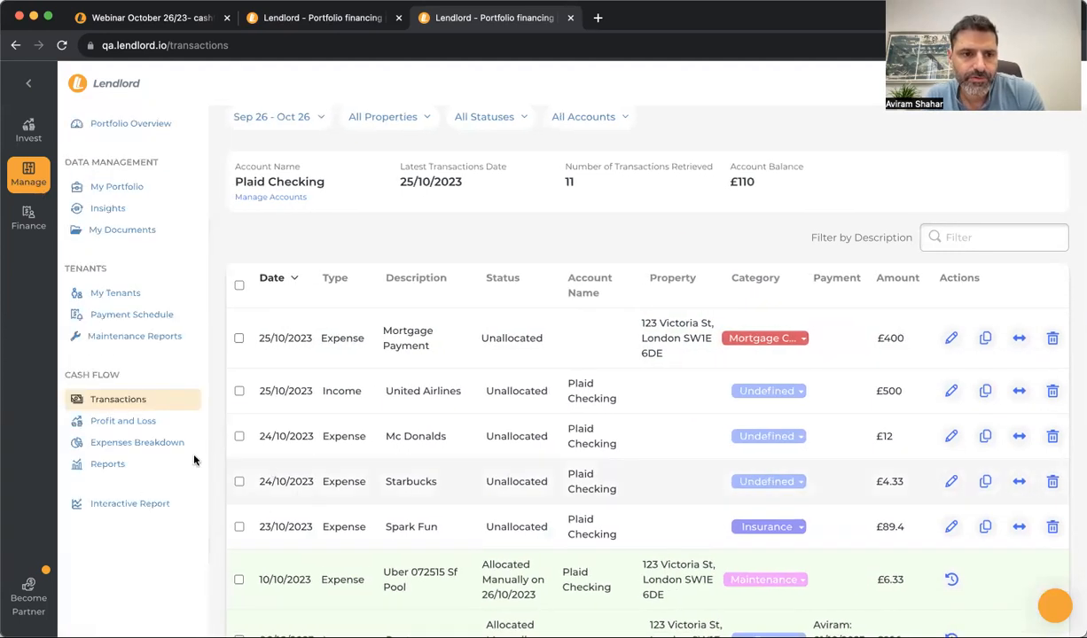
pyautogui.click(139, 467)
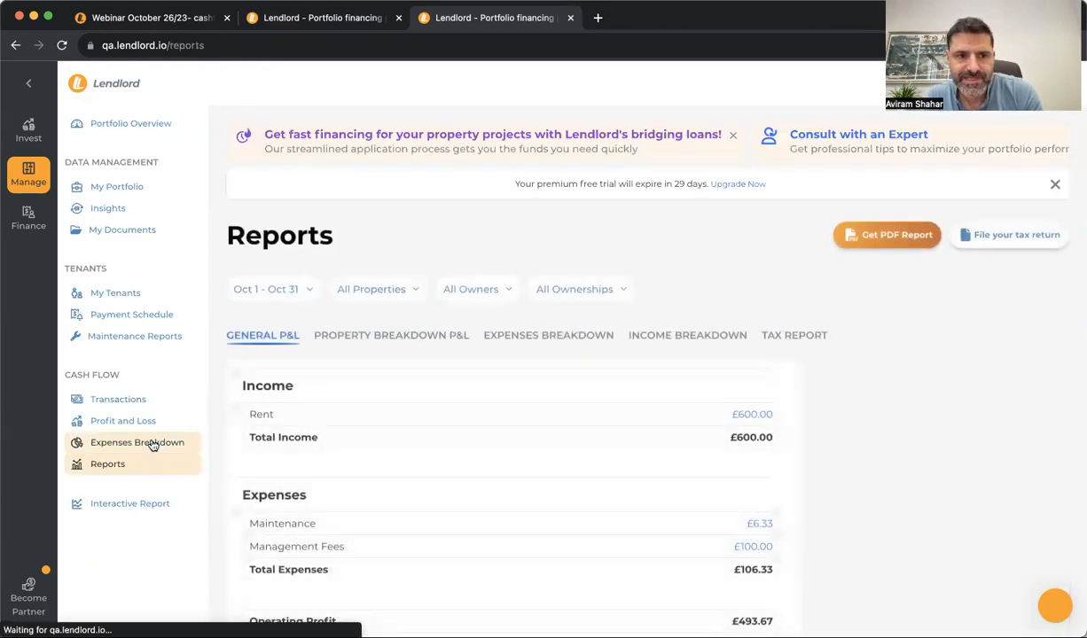
pyautogui.click(152, 445)
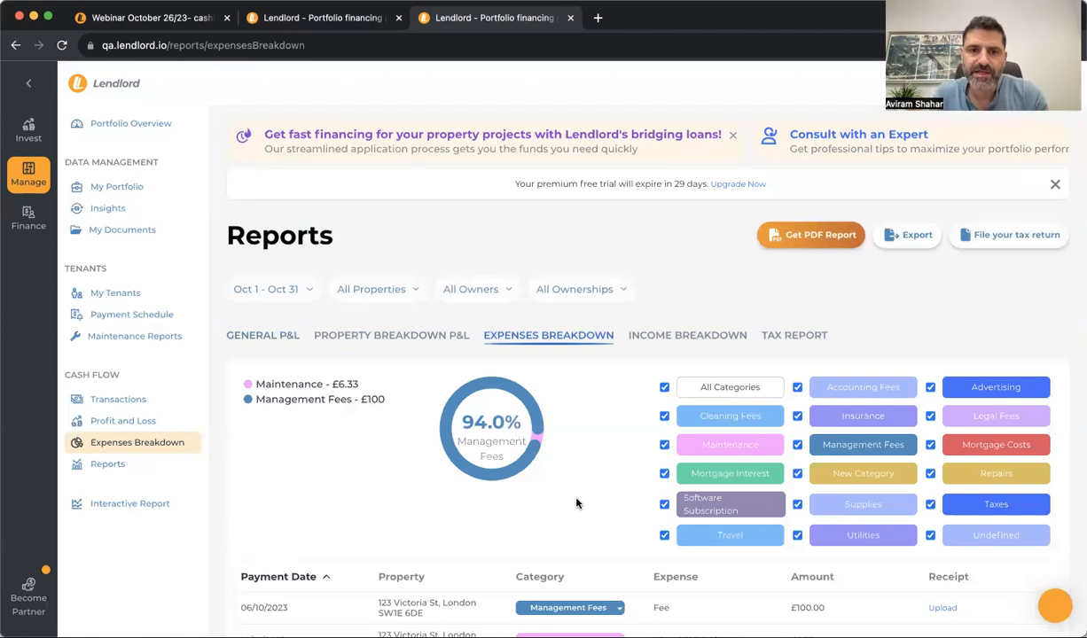
pyautogui.scroll(-2, 326, 495)
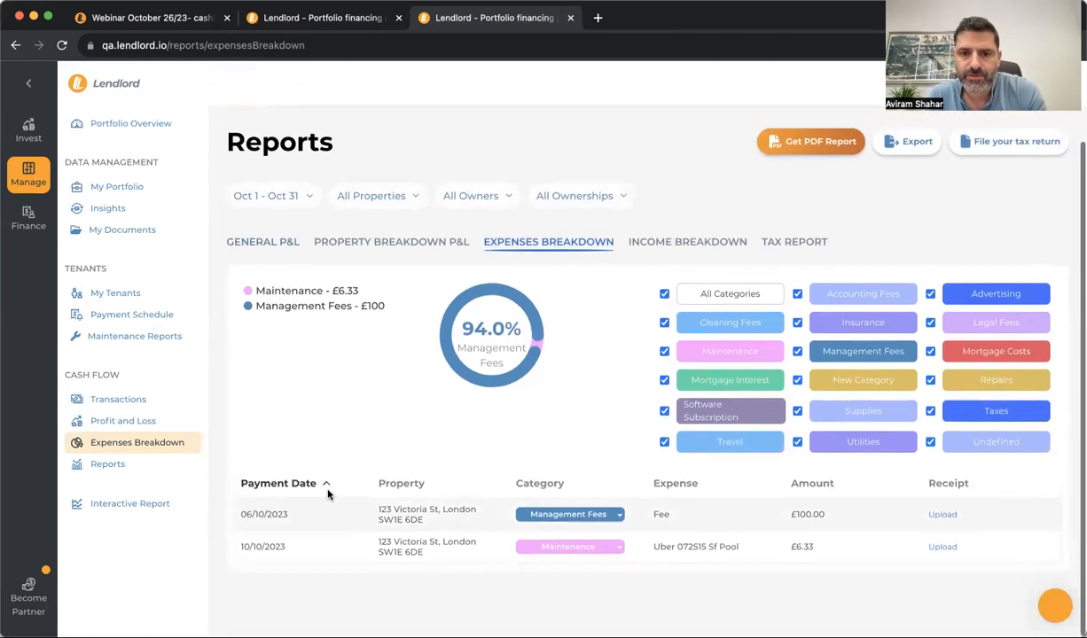
pyautogui.scroll(2, 564, 401)
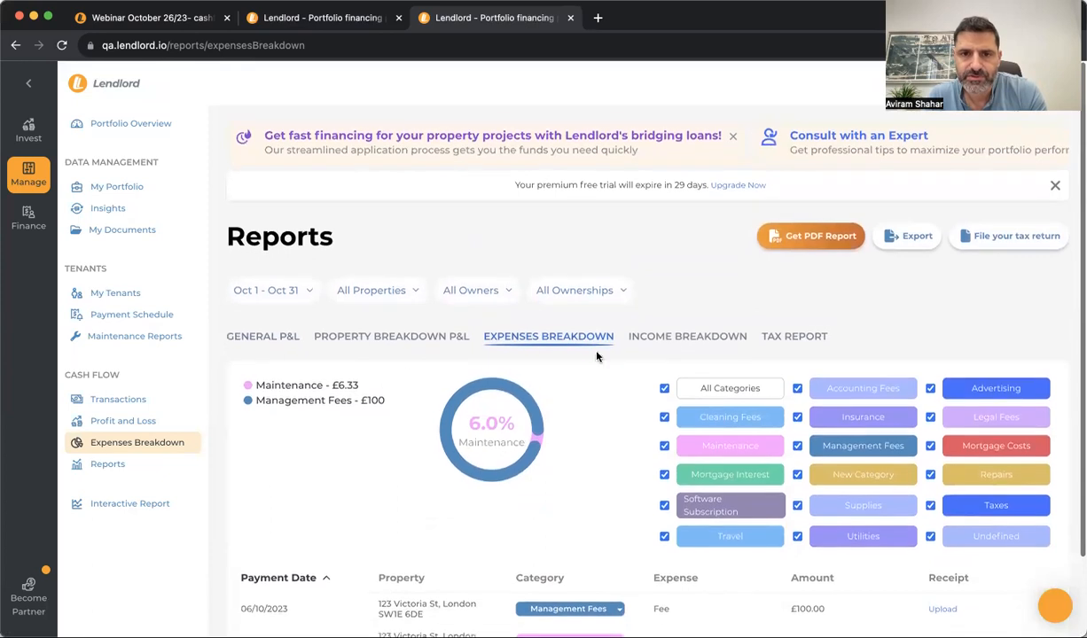
# Compare with Income Breakdown, then filter the October Expenses Breakdown to Maintenance only
pyautogui.click(637, 335)
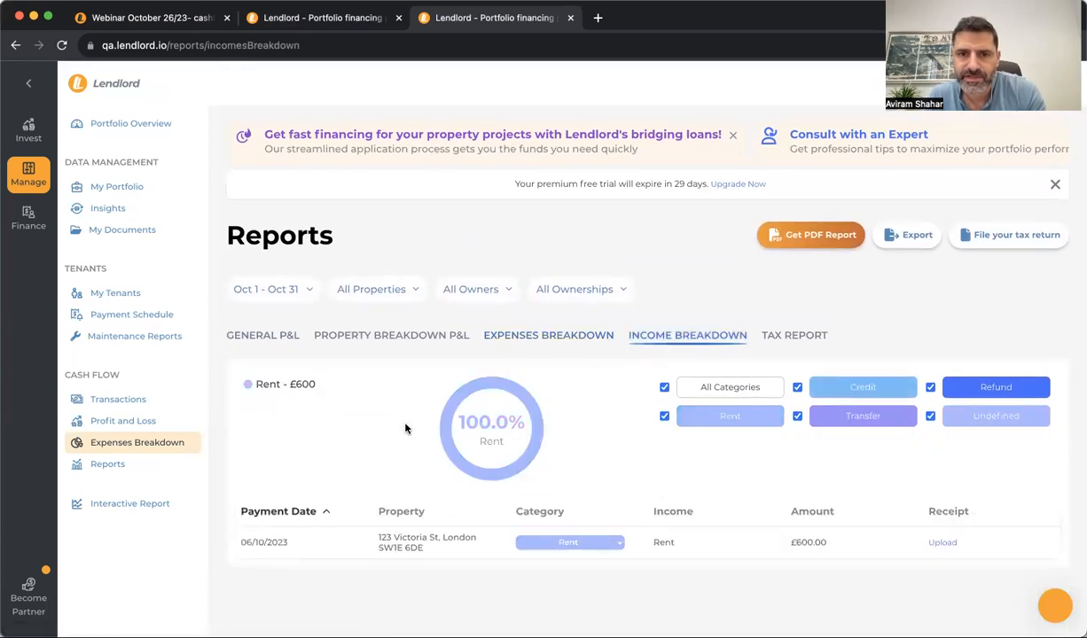
pyautogui.click(548, 335)
pyautogui.scroll(-2, 585, 426)
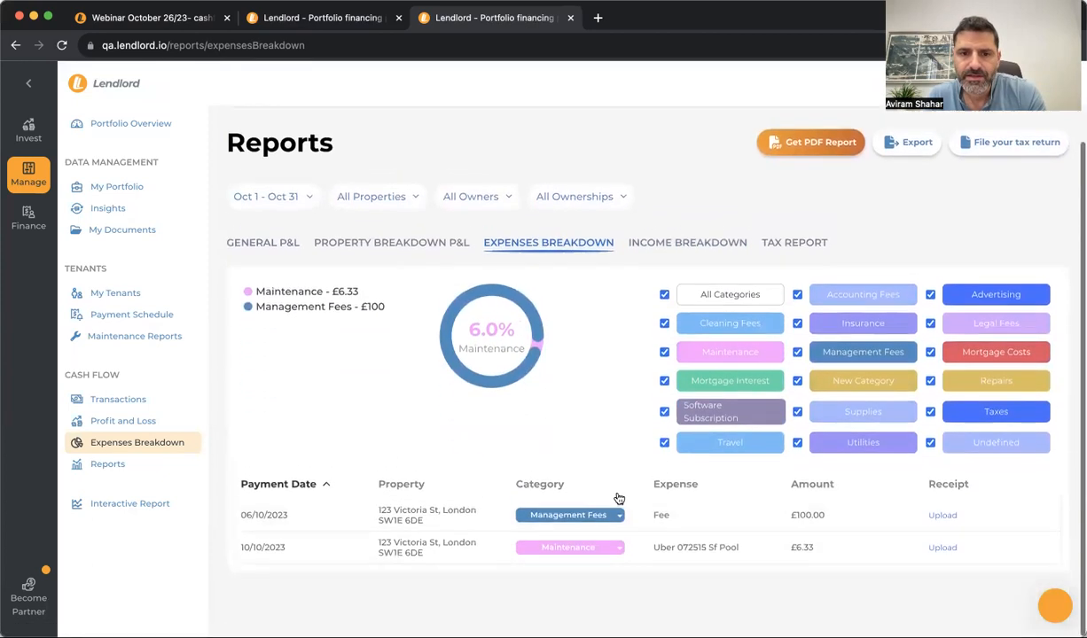
pyautogui.click(607, 518)
pyautogui.click(383, 420)
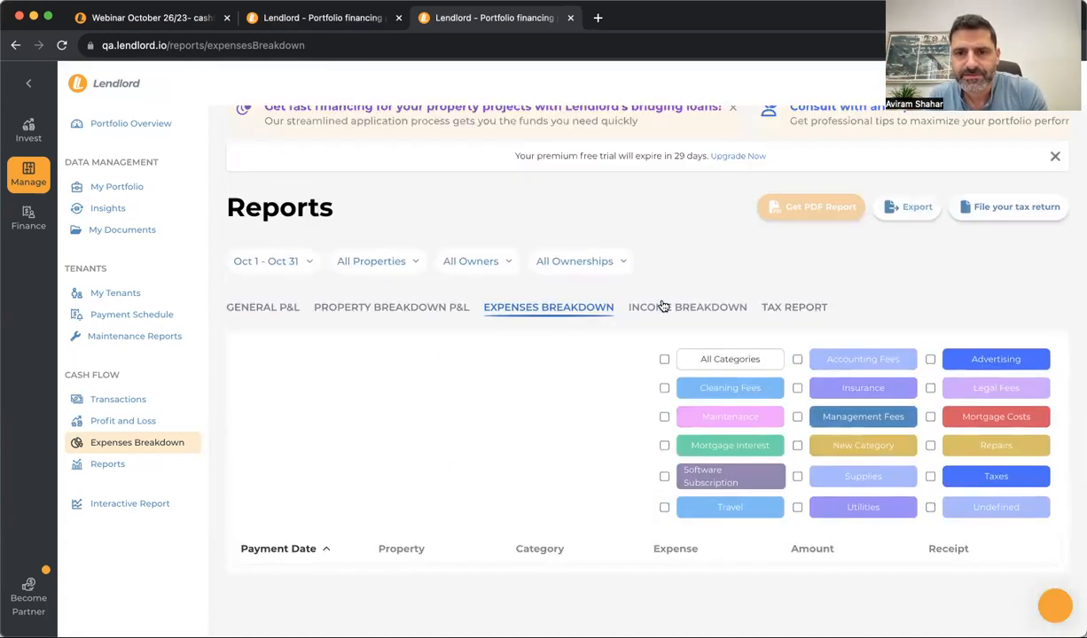
pyautogui.click(664, 417)
pyautogui.scroll(-1, 661, 424)
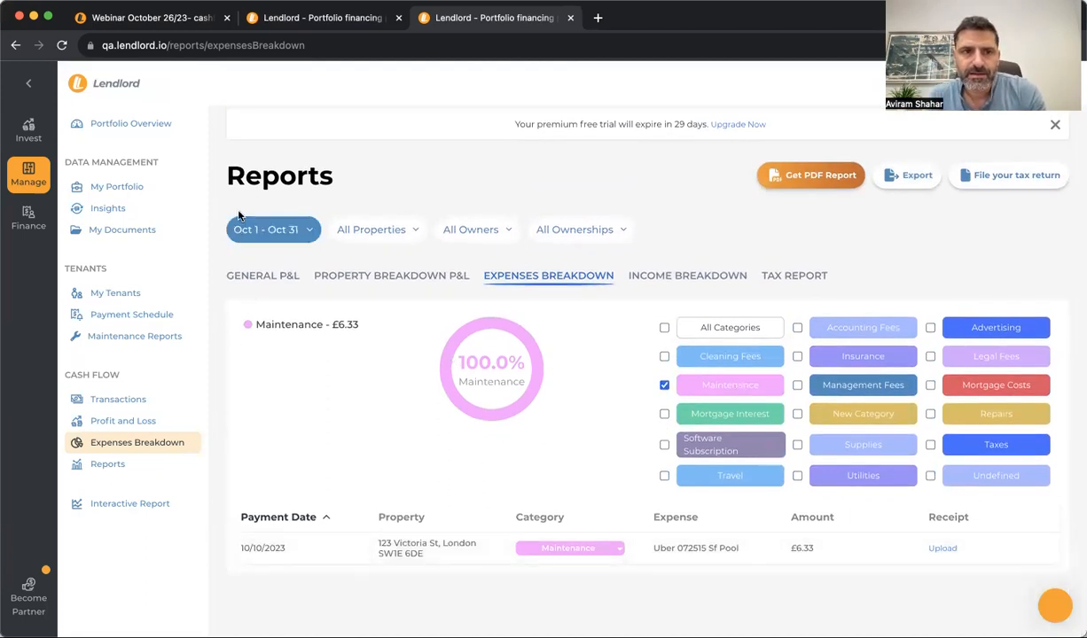
pyautogui.click(167, 21)
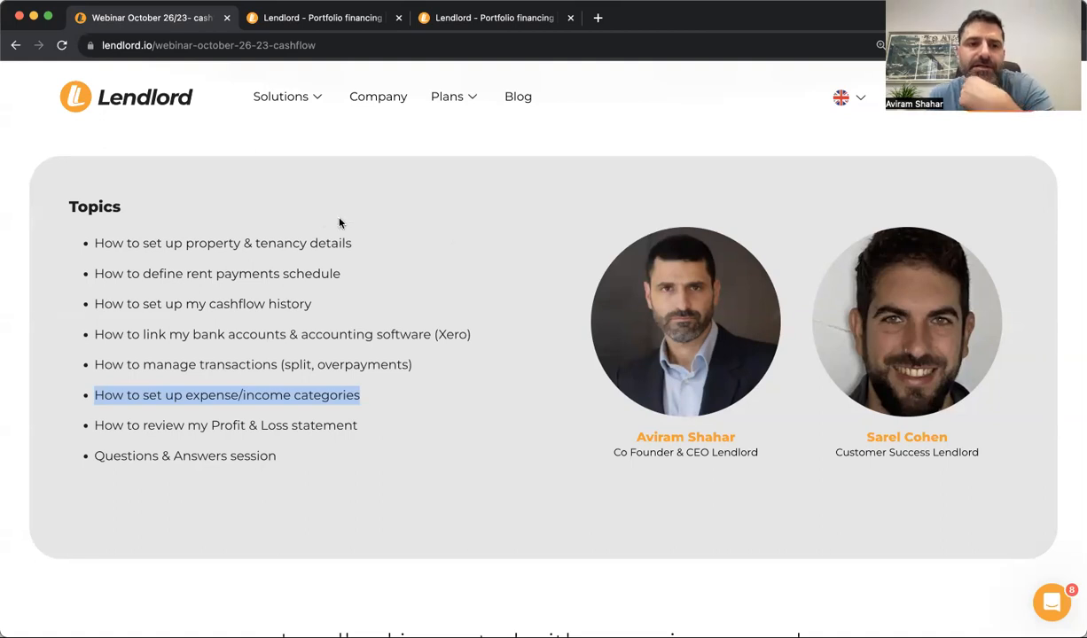
# Mark the 'How to review my Profit & Loss statement' topic and return to the Maintenance-filtered breakdown
pyautogui.click(321, 19)
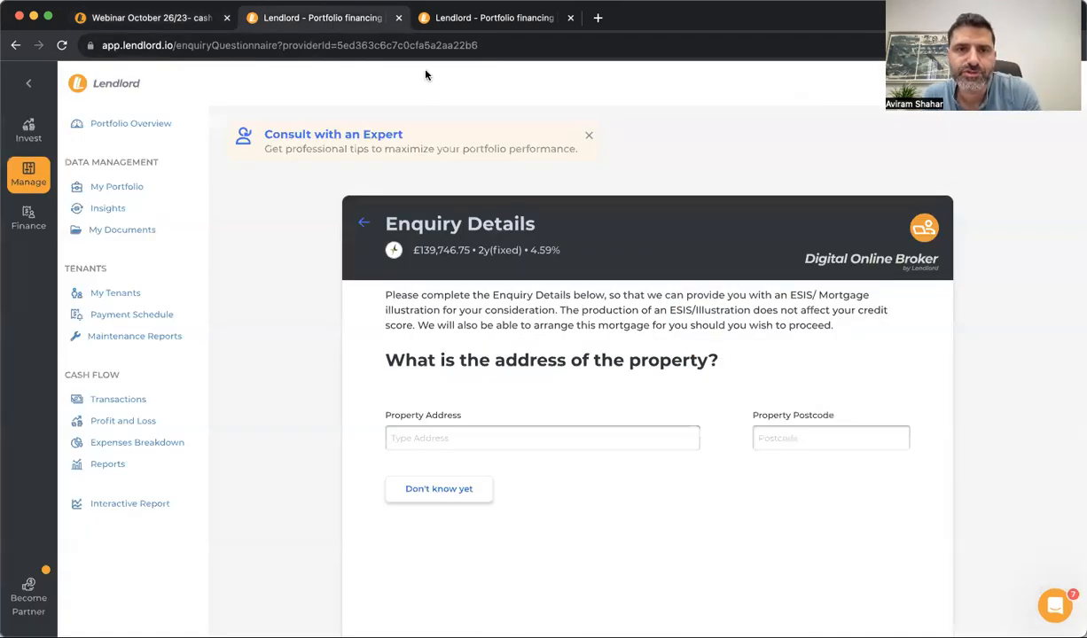
pyautogui.click(410, 18)
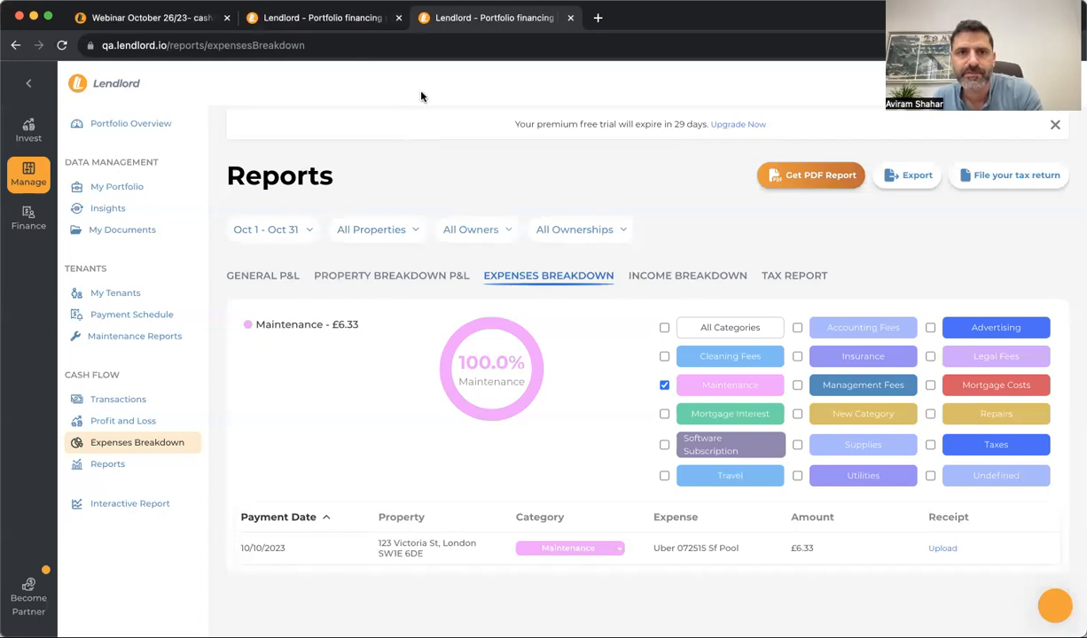
pyautogui.click(182, 20)
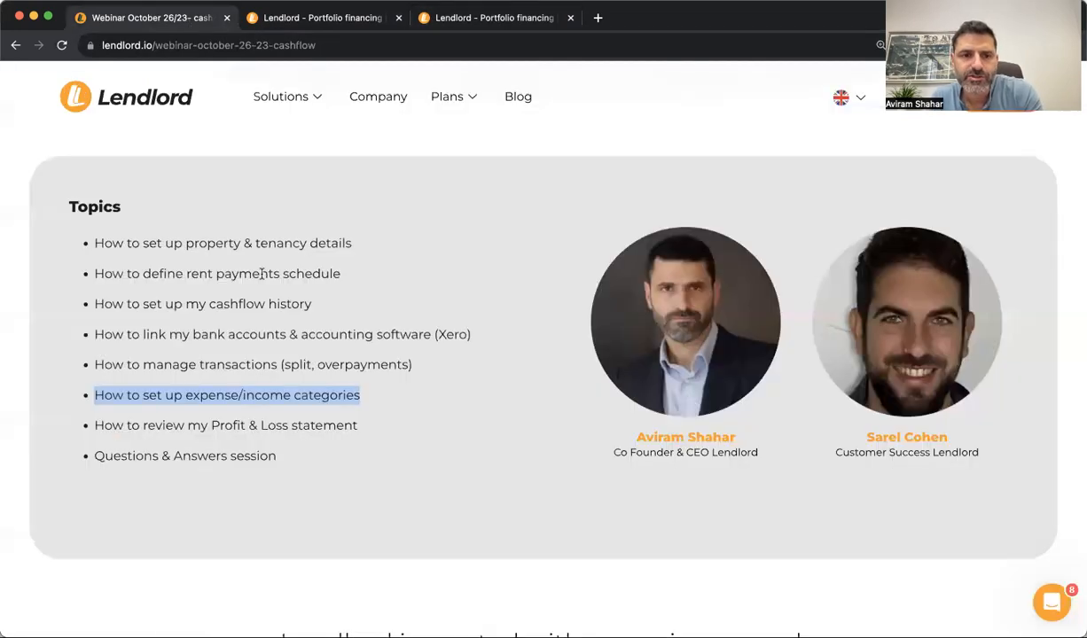
pyautogui.tripleClick(213, 421)
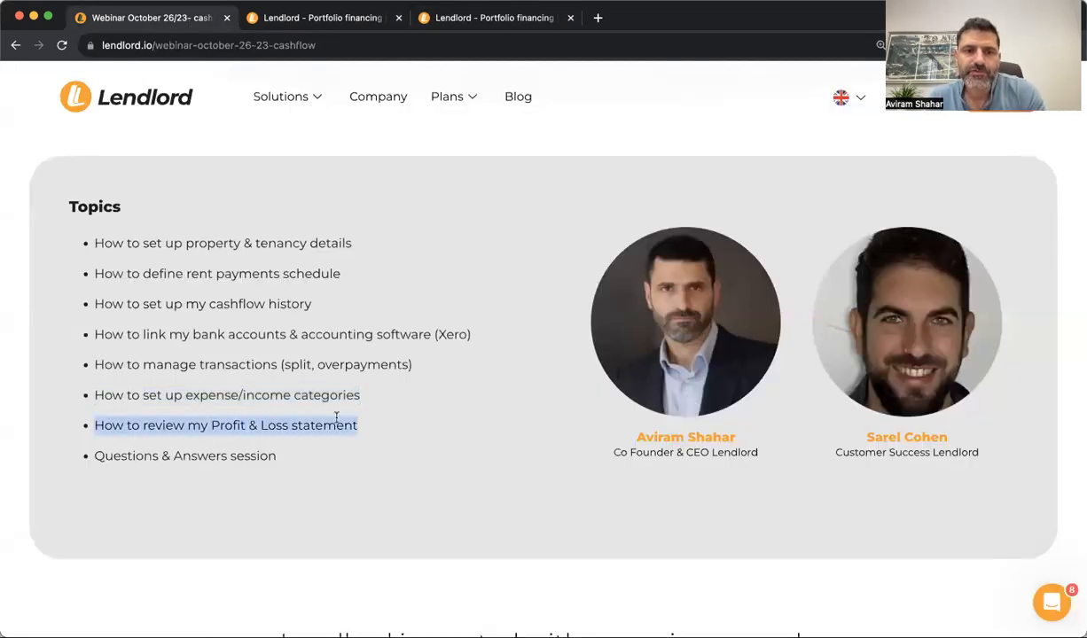
pyautogui.click(298, 25)
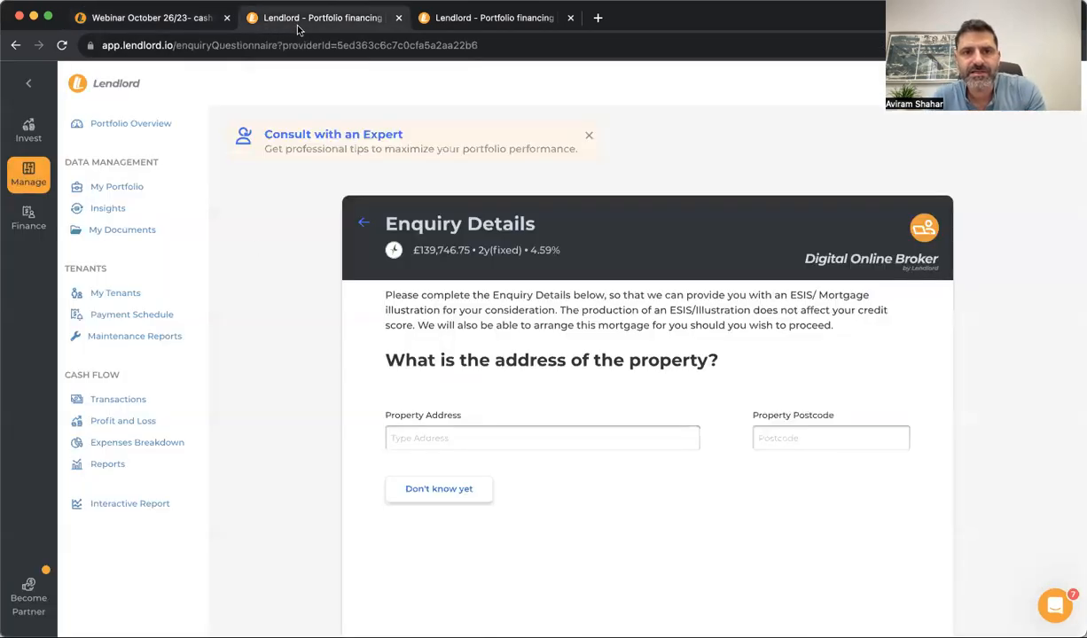
pyautogui.click(417, 21)
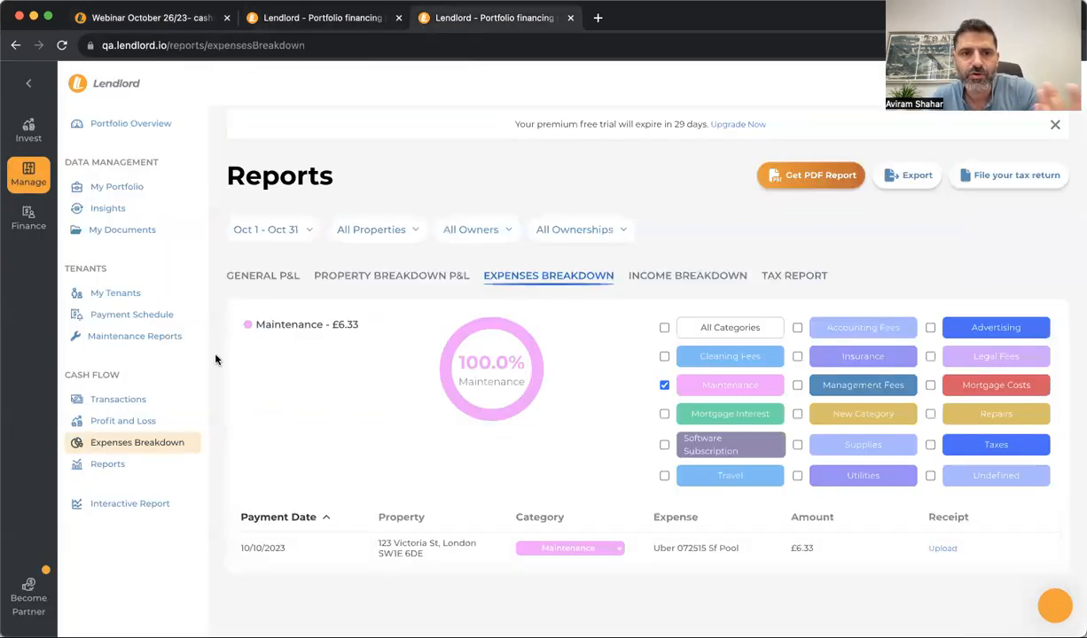
# Open the Profit and Loss report and check its property, owner and ownership type filters
pyautogui.click(149, 422)
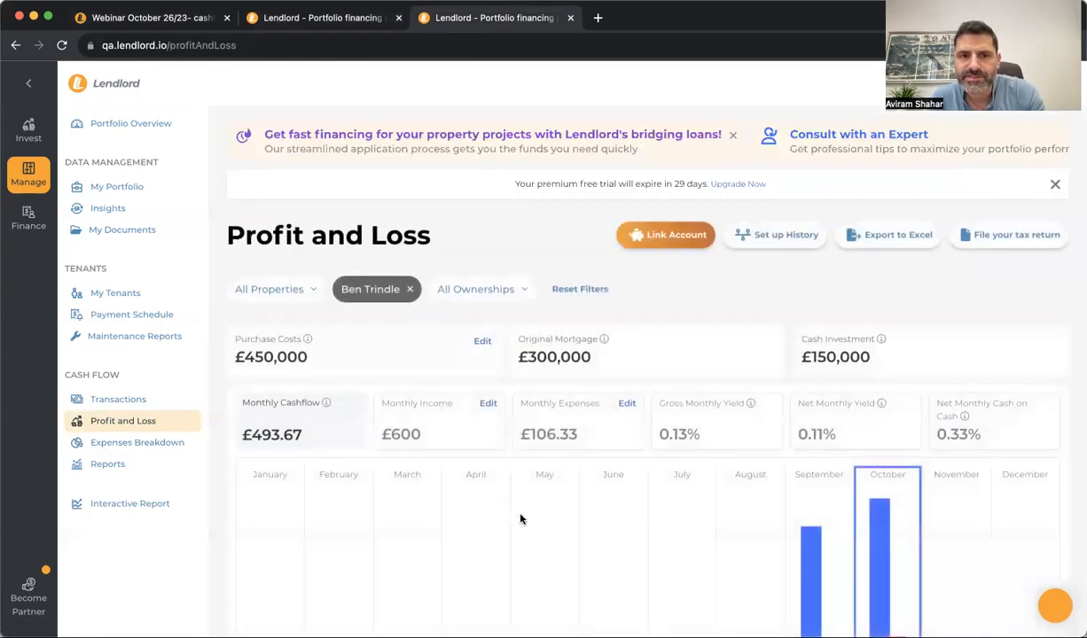
pyautogui.scroll(-3, 519, 515)
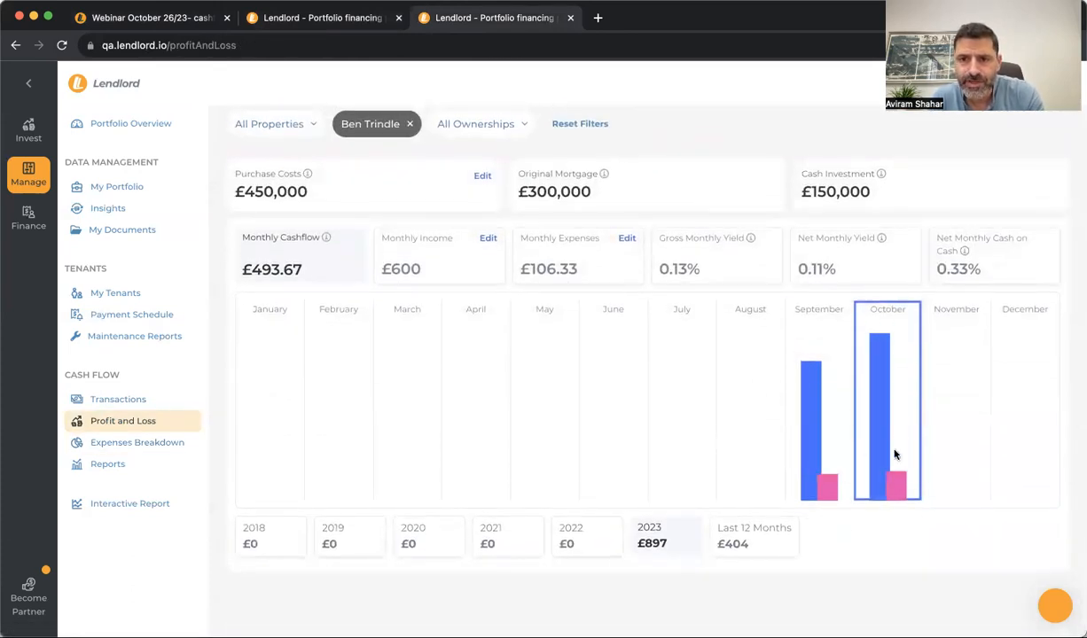
pyautogui.scroll(1, 442, 304)
pyautogui.scroll(4, 442, 304)
pyautogui.click(266, 289)
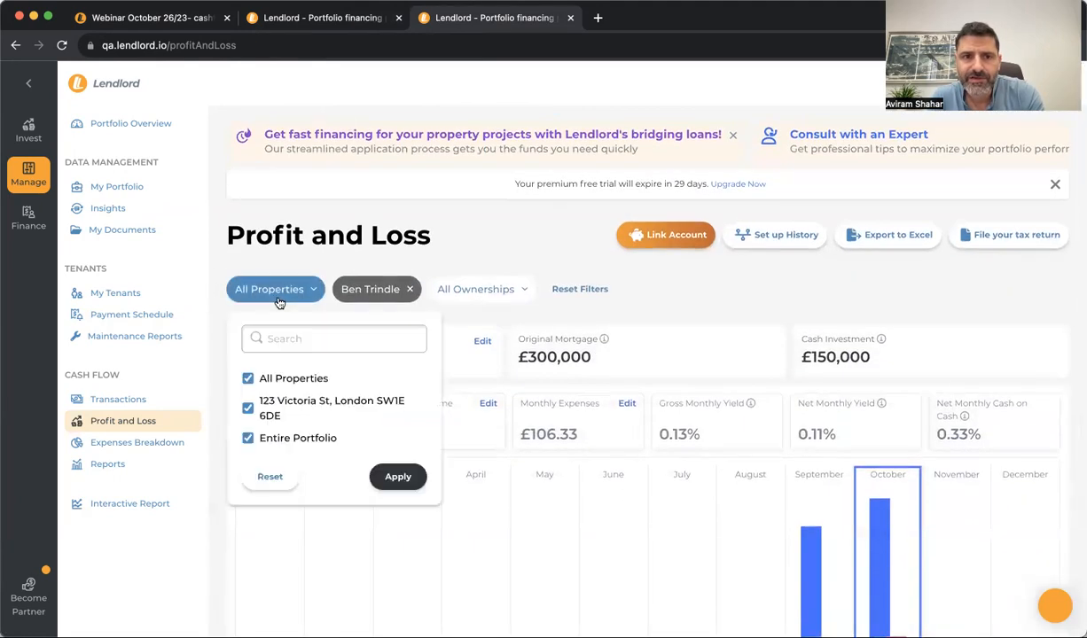
pyautogui.click(370, 289)
pyautogui.click(478, 289)
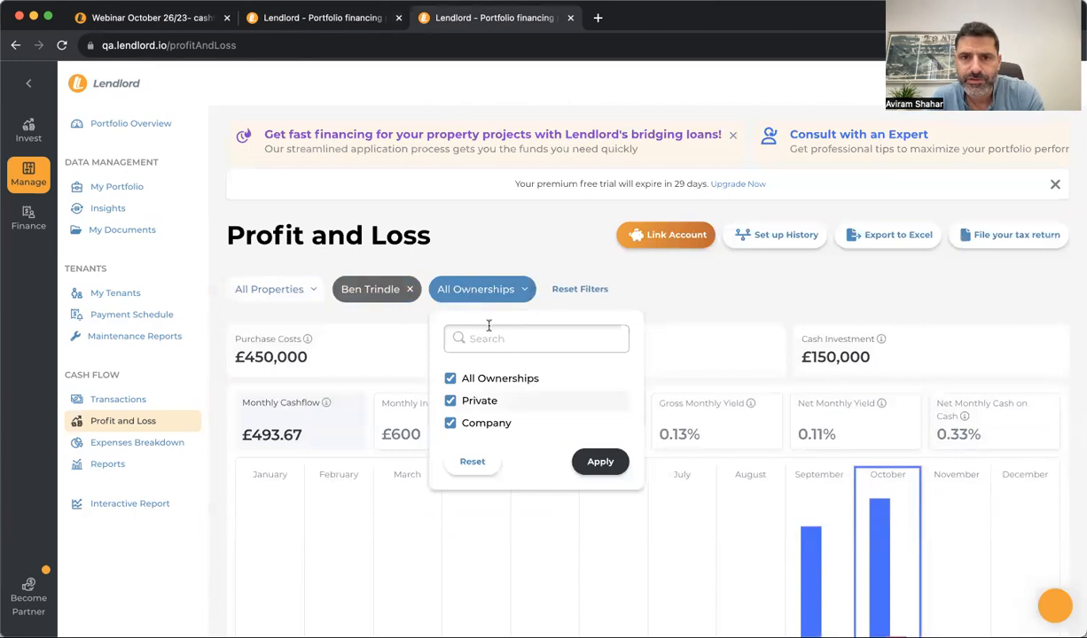
pyautogui.click(647, 401)
pyautogui.scroll(-3, 648, 401)
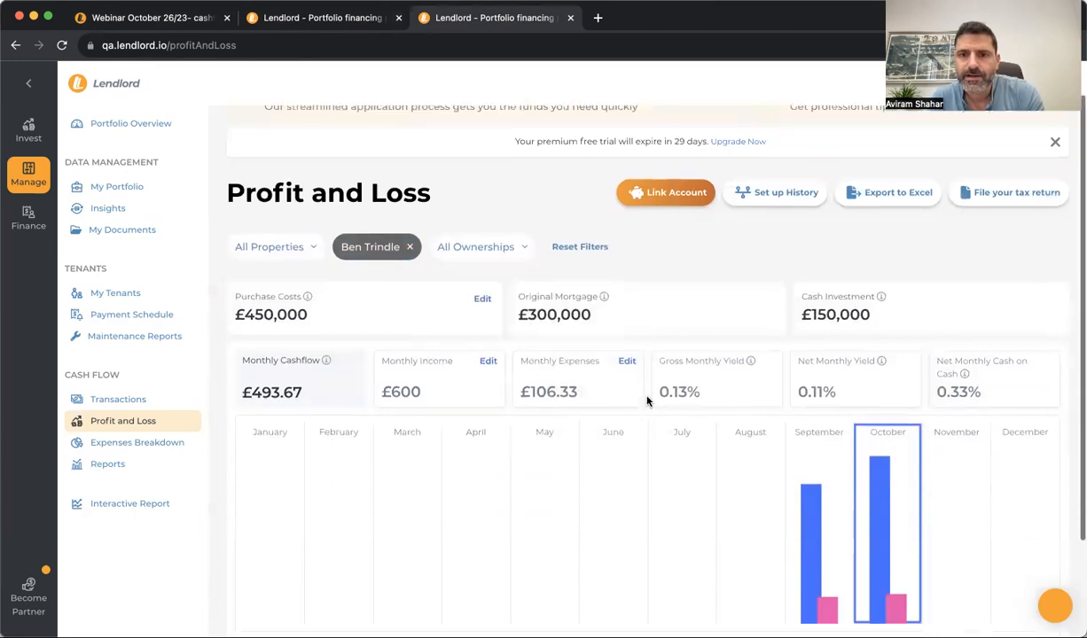
pyautogui.scroll(2, 580, 393)
# Chart monthly expenses and open October 2023's expenses for editing
pyautogui.click(580, 393)
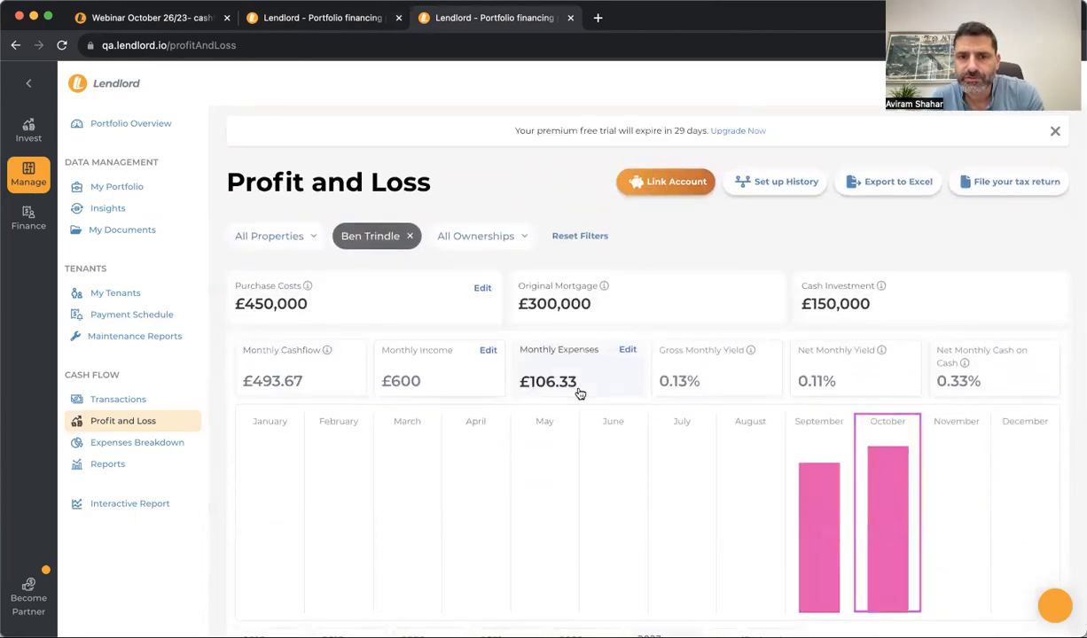
pyautogui.click(627, 350)
pyautogui.moveTo(900, 258)
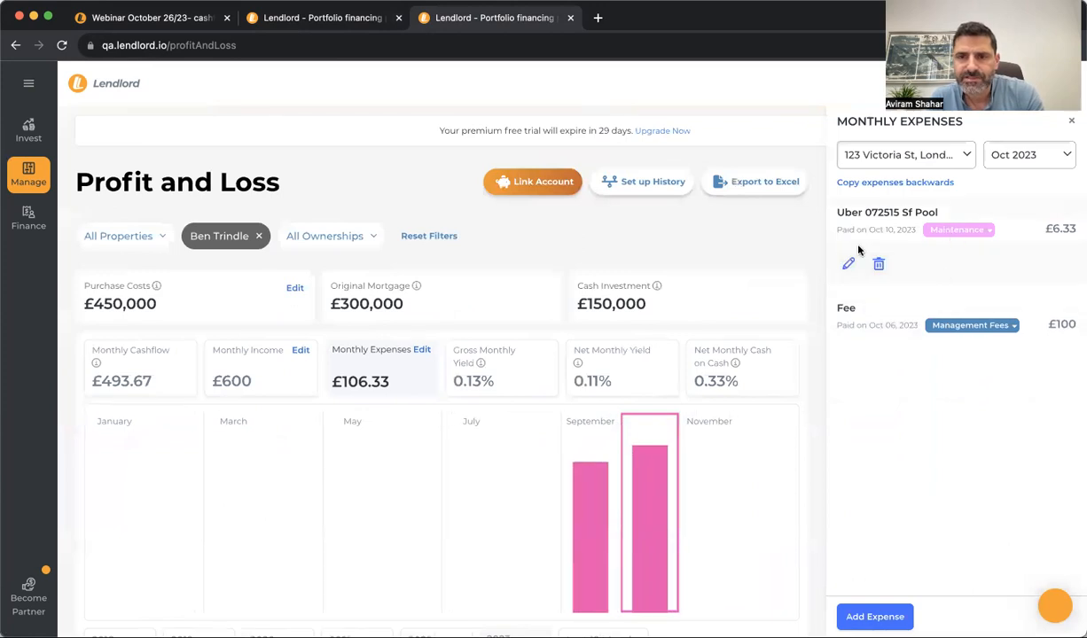
# Copy the £100 Fee expense backwards into every month starting Jan 2023
pyautogui.click(901, 185)
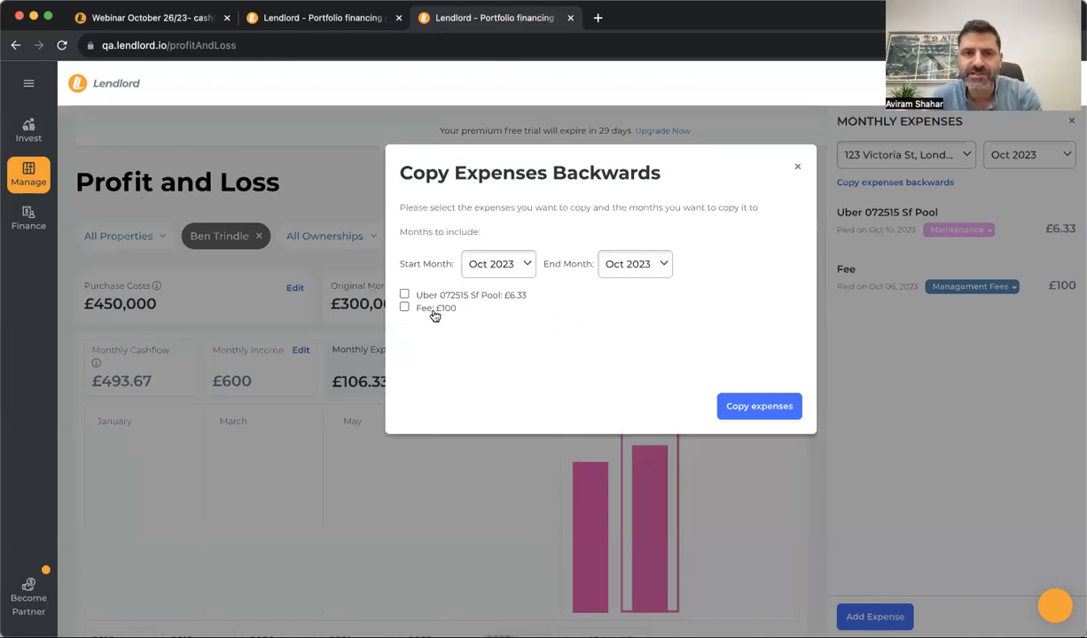
pyautogui.click(404, 308)
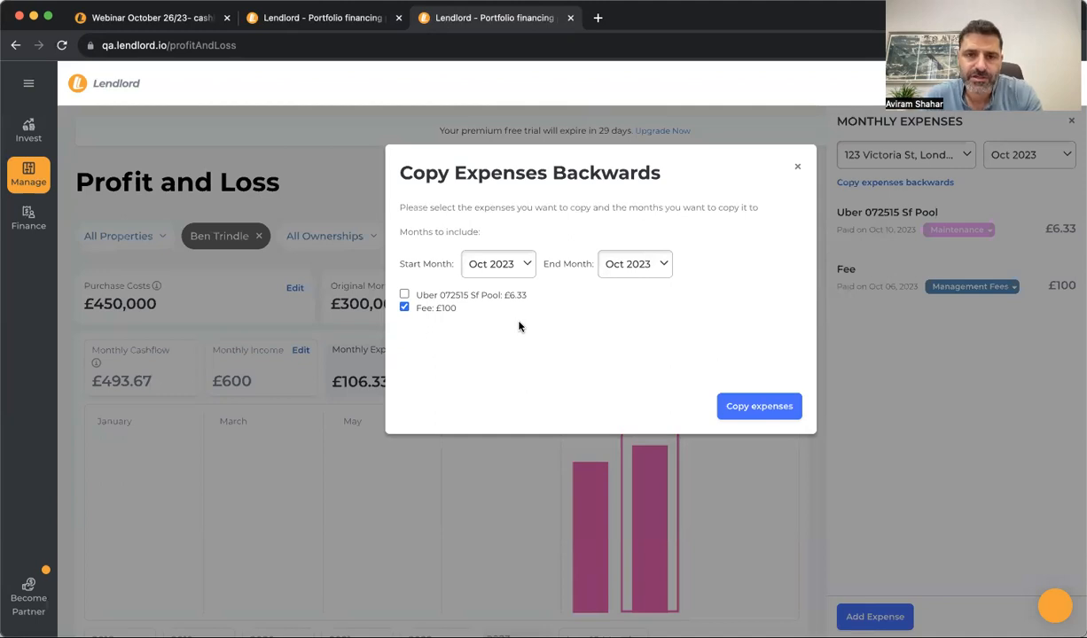
pyautogui.click(493, 257)
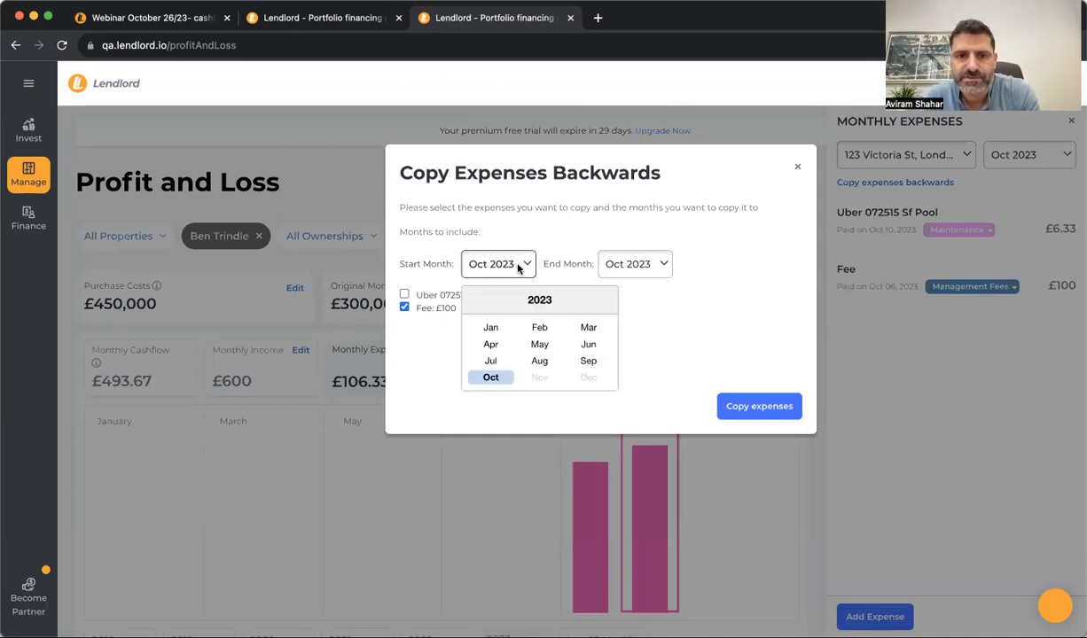
pyautogui.click(490, 327)
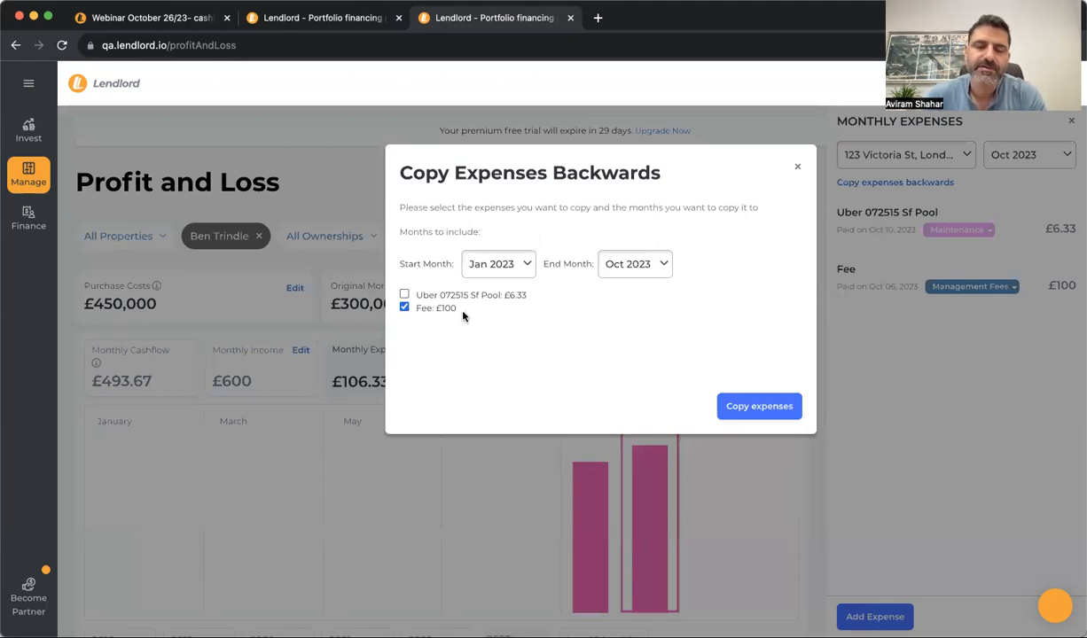
pyautogui.click(770, 409)
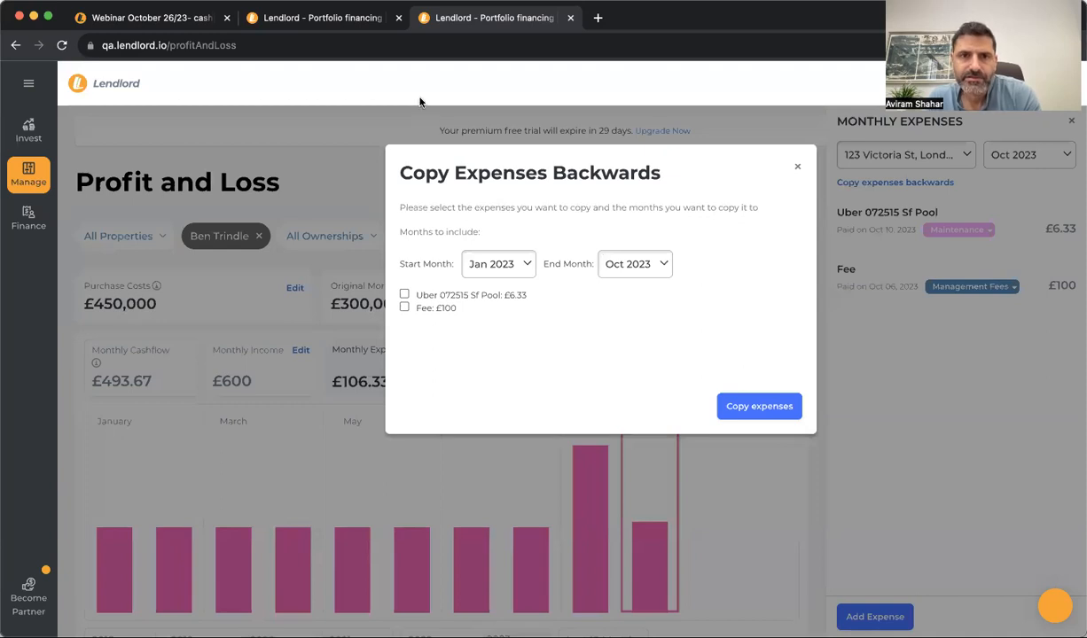
pyautogui.click(800, 170)
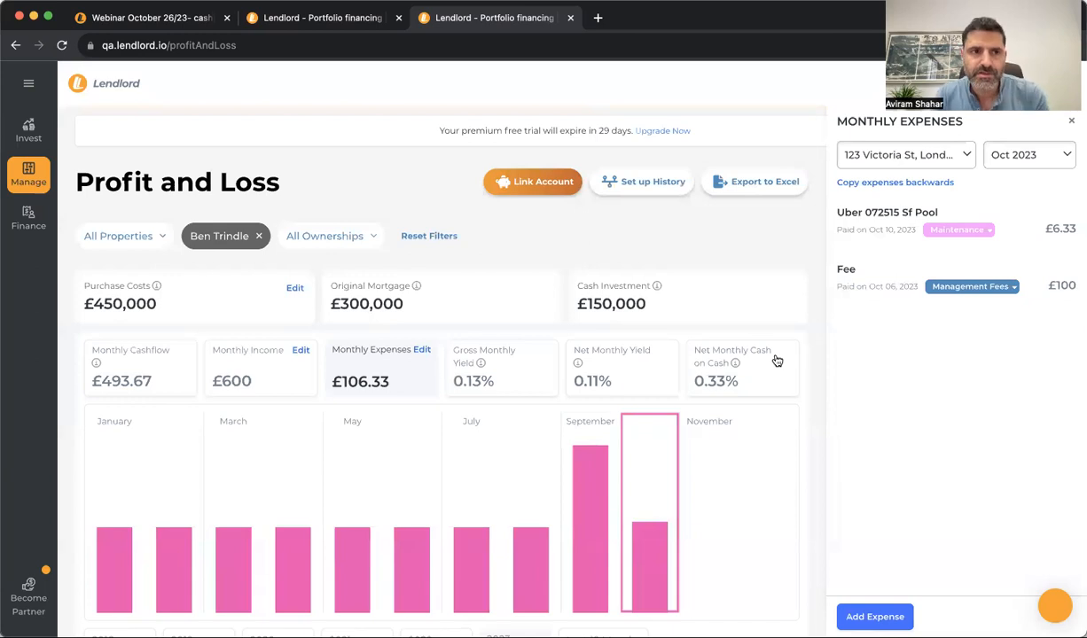
pyautogui.click(37, 182)
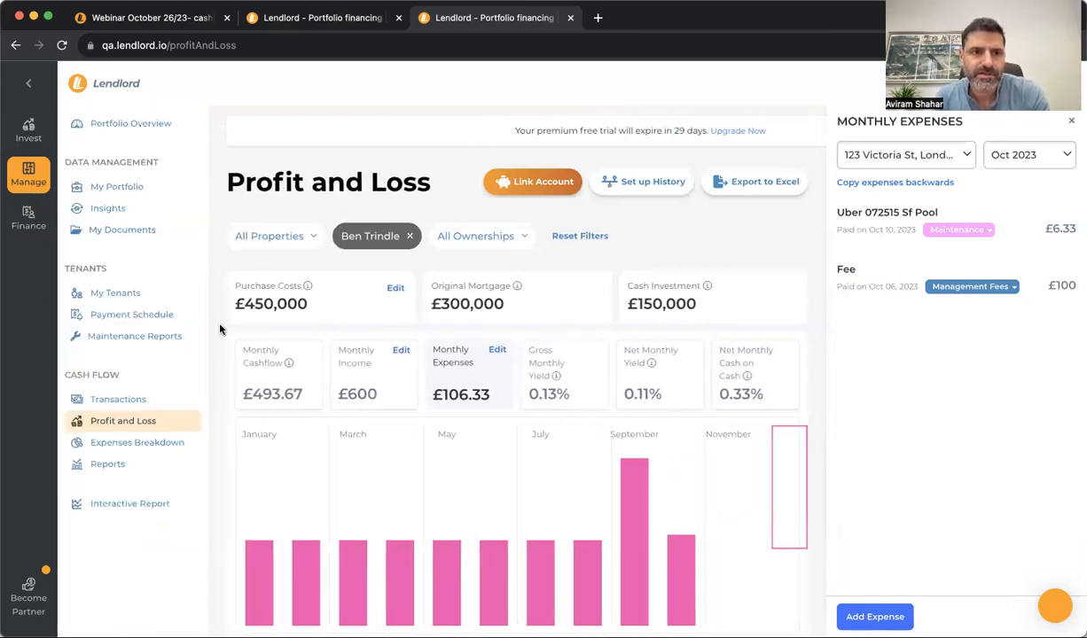
# Open the Tenants Payment Schedule showing October's £600 rent paid on 06/10/2023
pyautogui.click(175, 314)
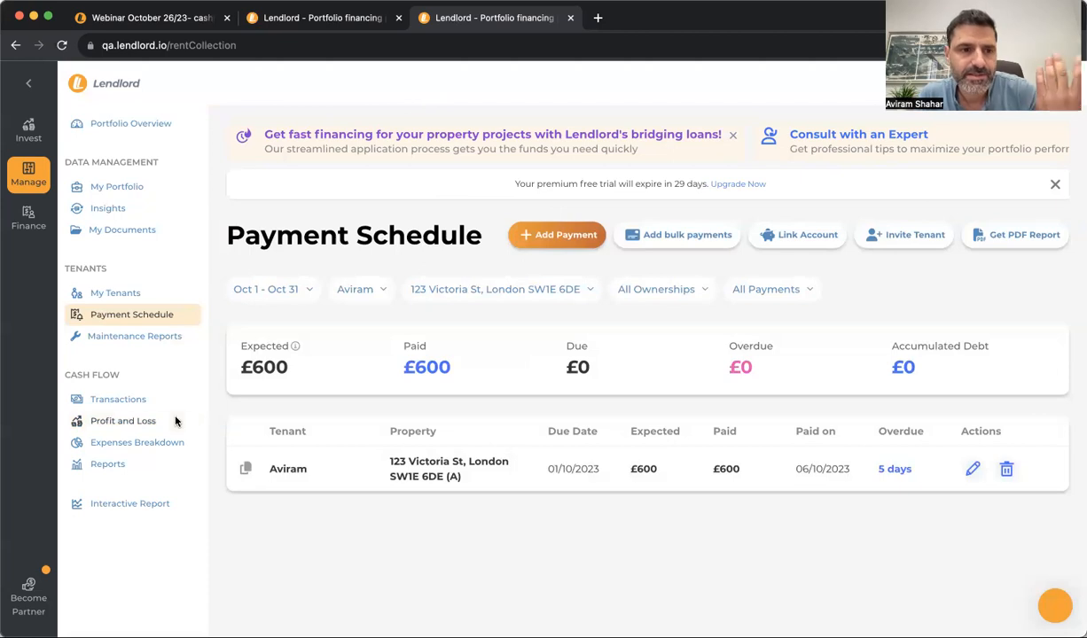
# Browse My Documents in both accounts and preview the Gas Certificate 2020 document
pyautogui.click(152, 232)
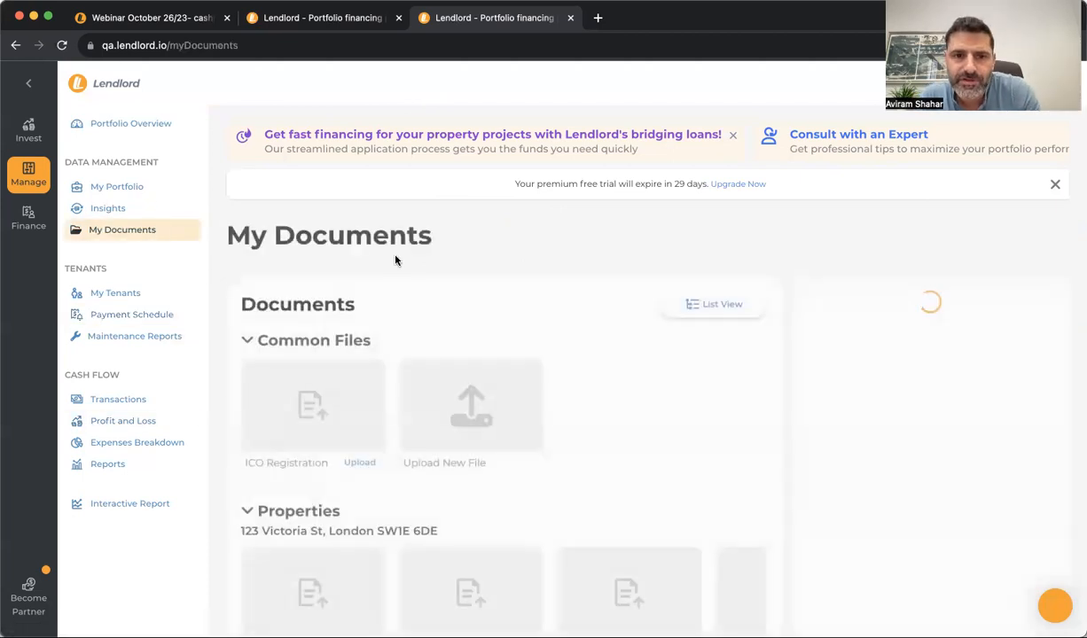
pyautogui.scroll(-3, 443, 357)
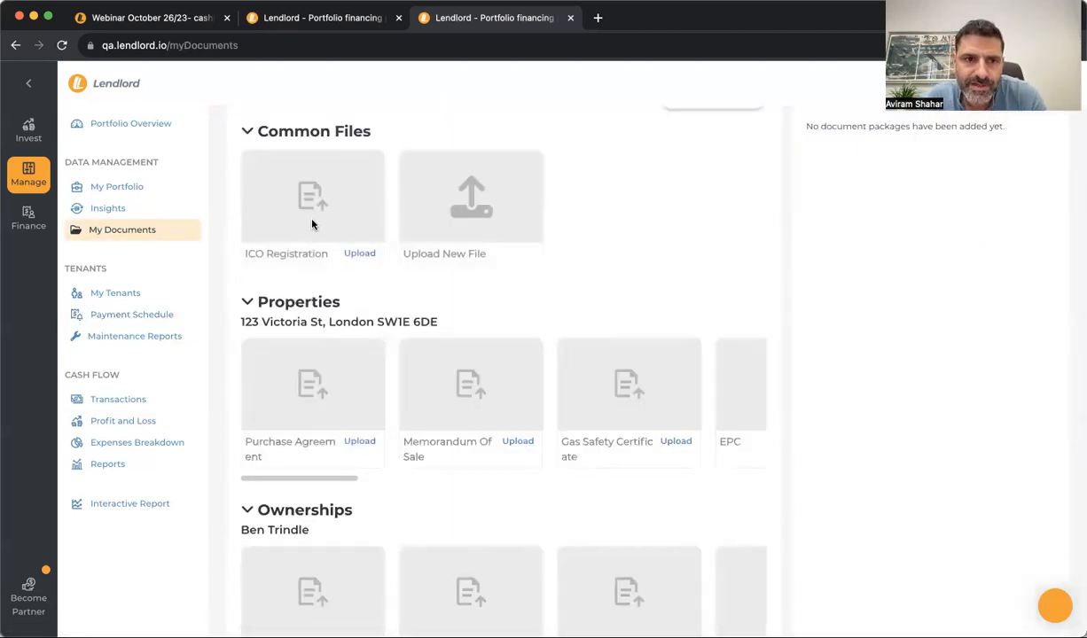
pyautogui.scroll(-4, 339, 267)
pyautogui.scroll(7, 339, 267)
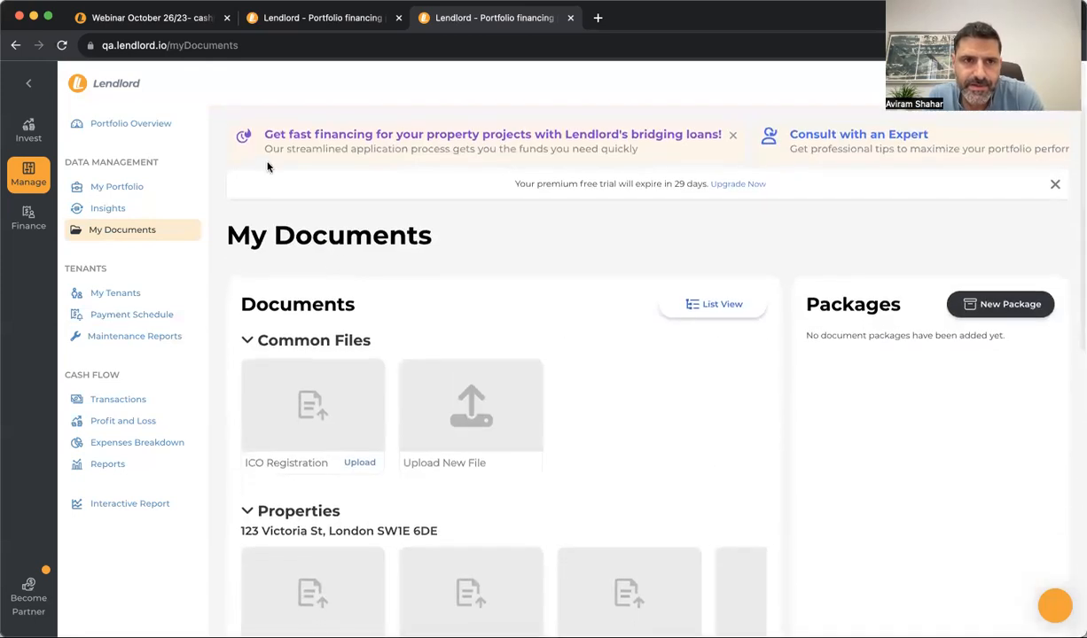
pyautogui.click(306, 18)
pyautogui.click(122, 231)
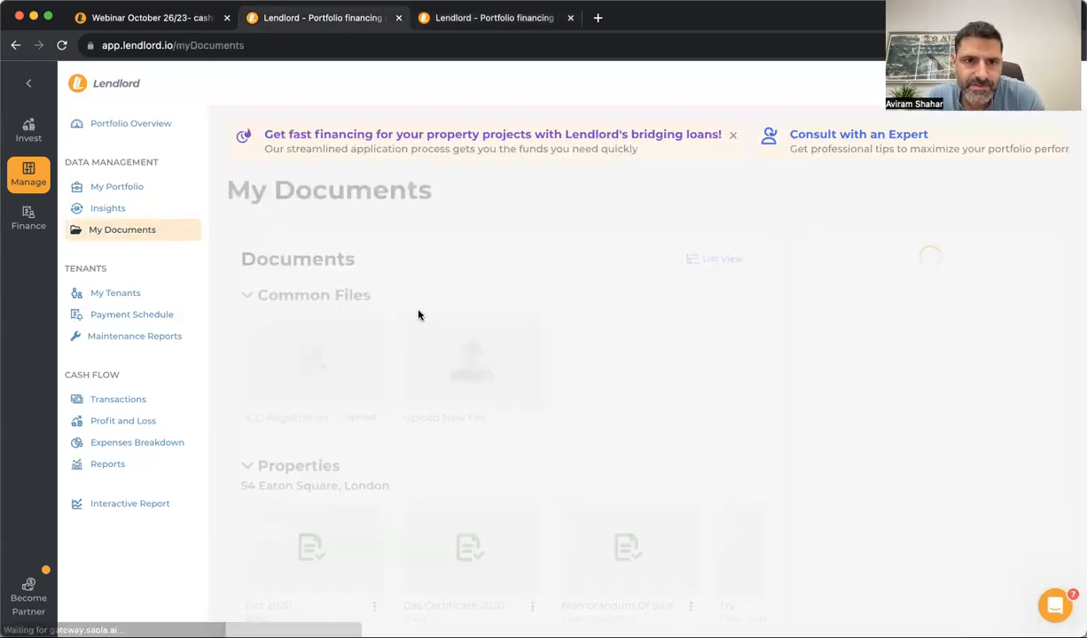
pyautogui.scroll(-3, 400, 354)
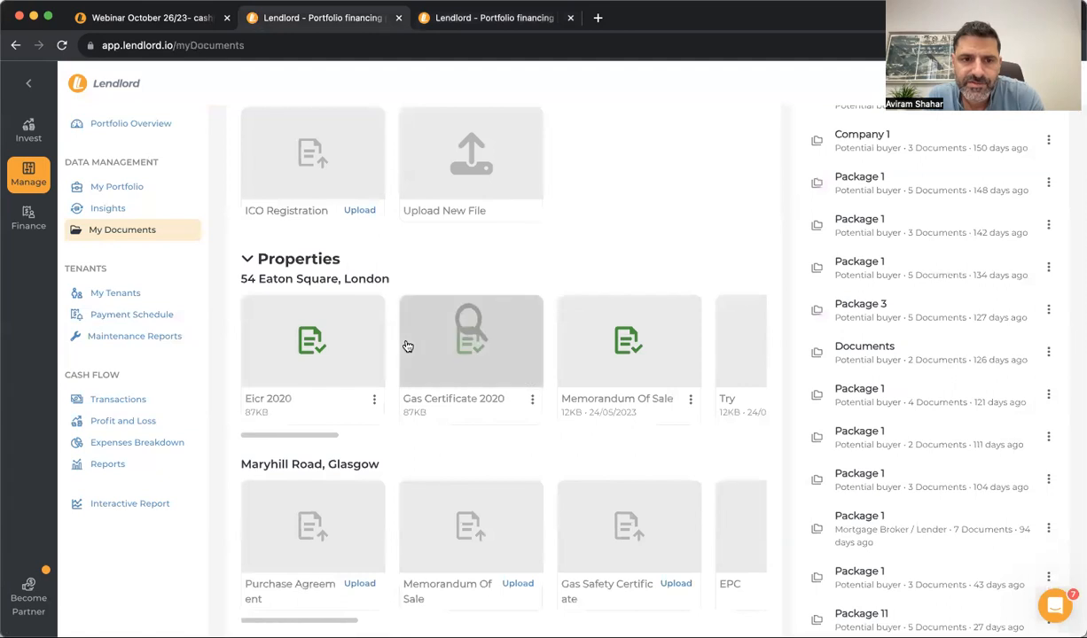
pyautogui.click(454, 342)
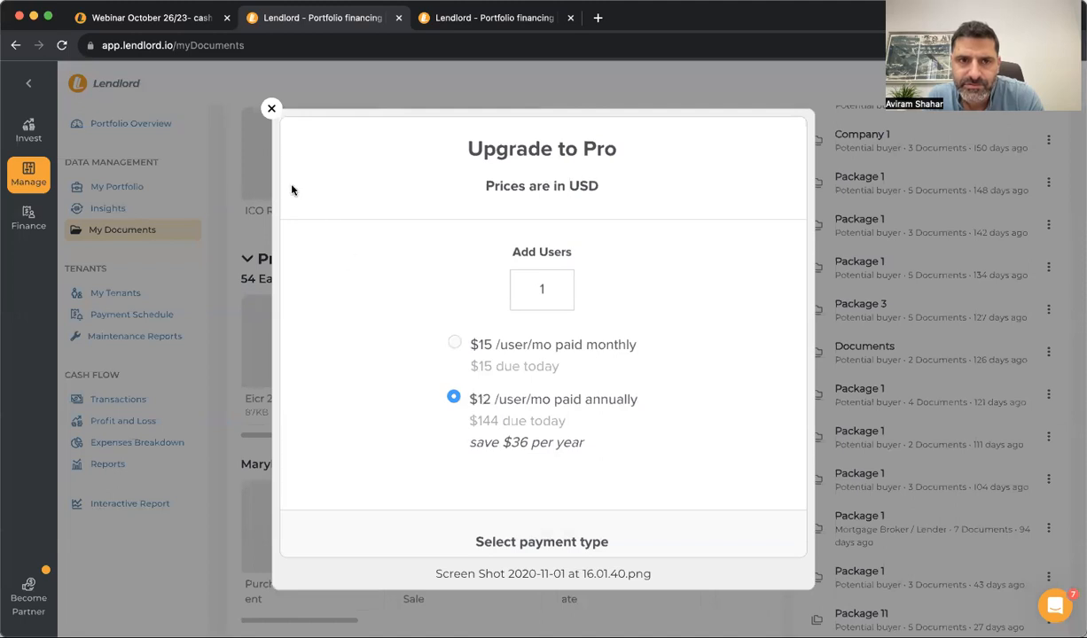
pyautogui.click(271, 109)
# Scroll through the common files, property documents and packages, then open the Transactions list
pyautogui.scroll(-15, 373, 483)
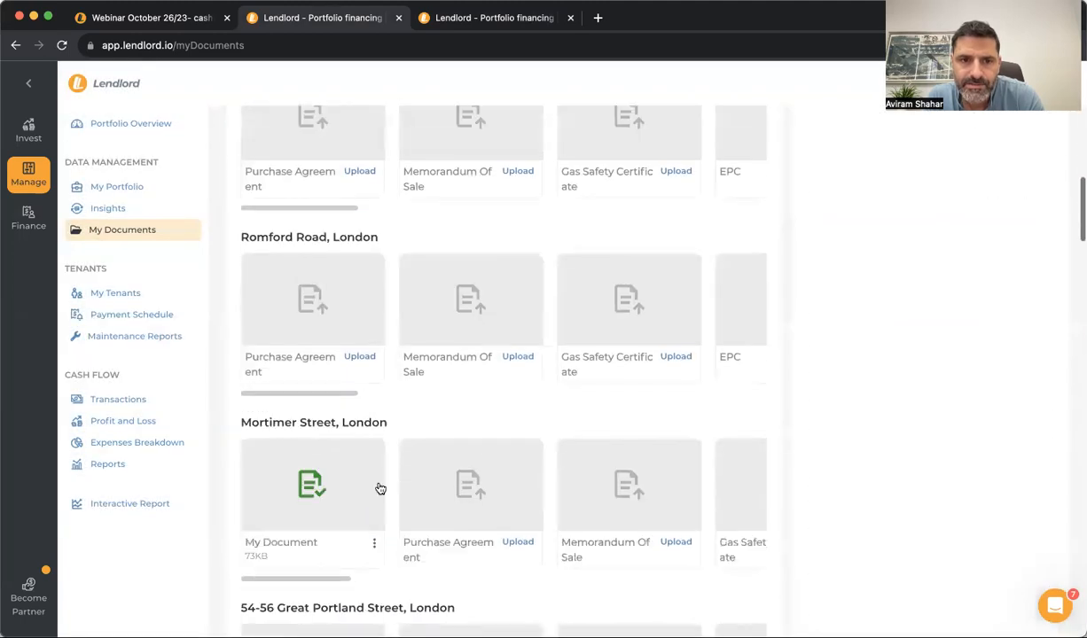
pyautogui.scroll(-8, 365, 484)
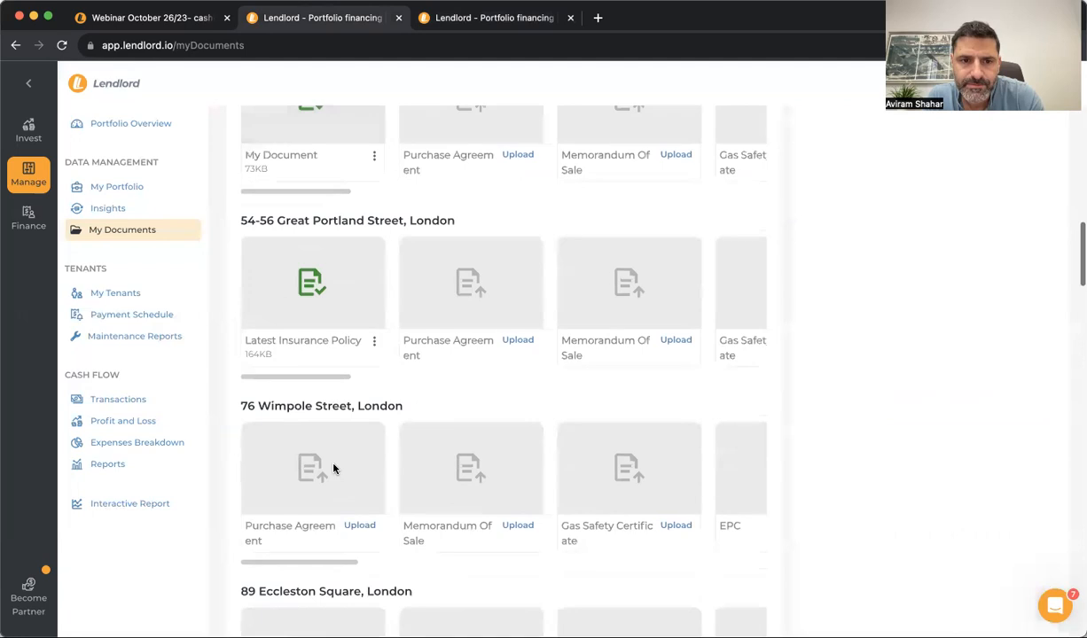
pyautogui.scroll(-3, 333, 468)
pyautogui.scroll(12, 333, 469)
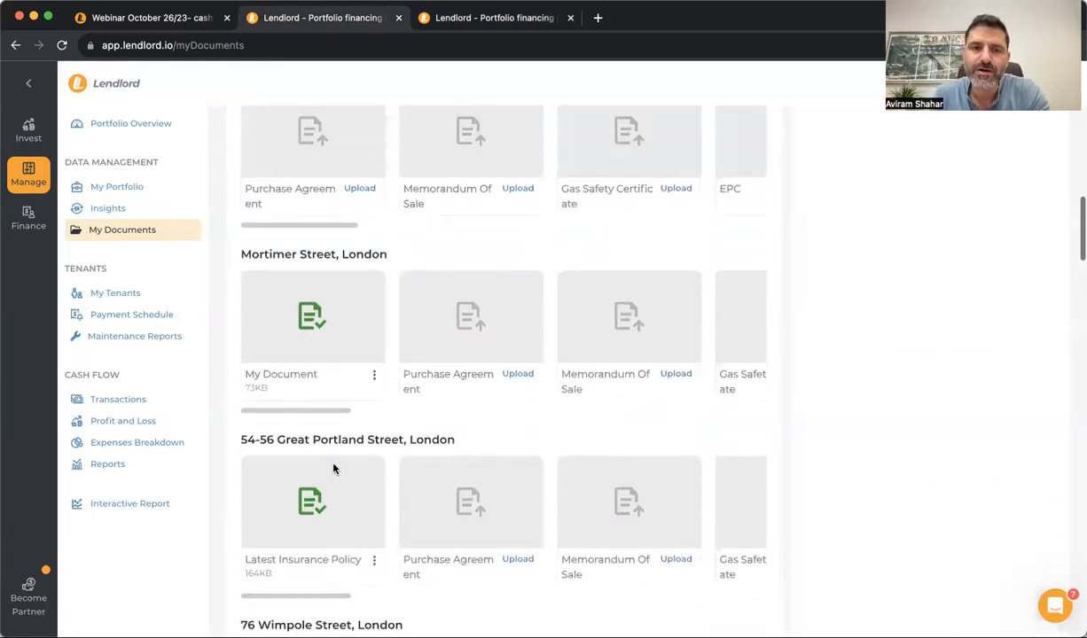
pyautogui.scroll(10, 346, 390)
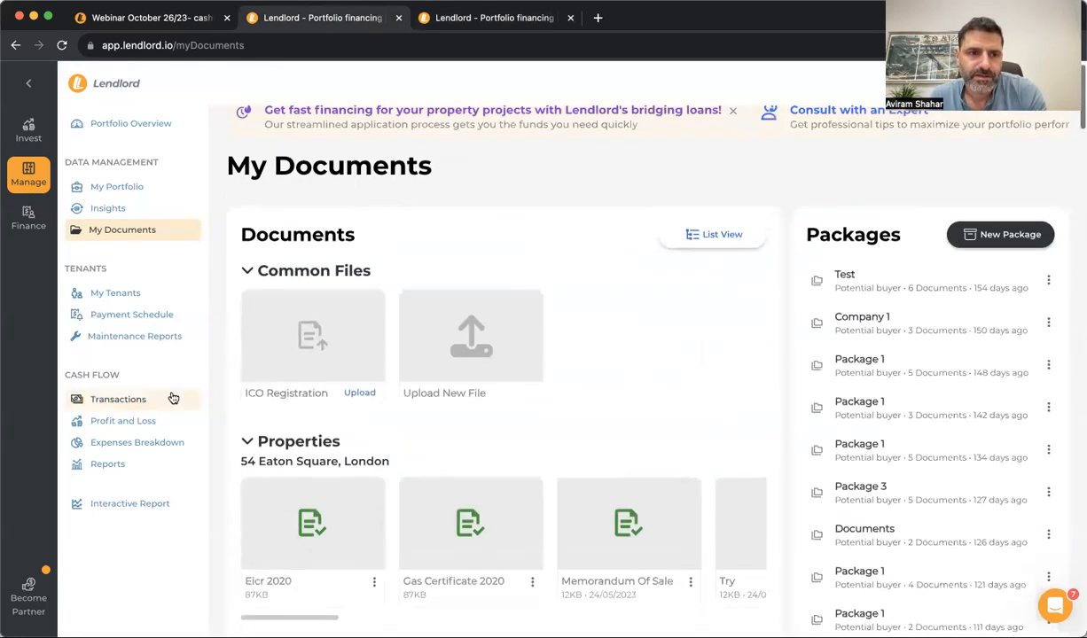
pyautogui.click(167, 398)
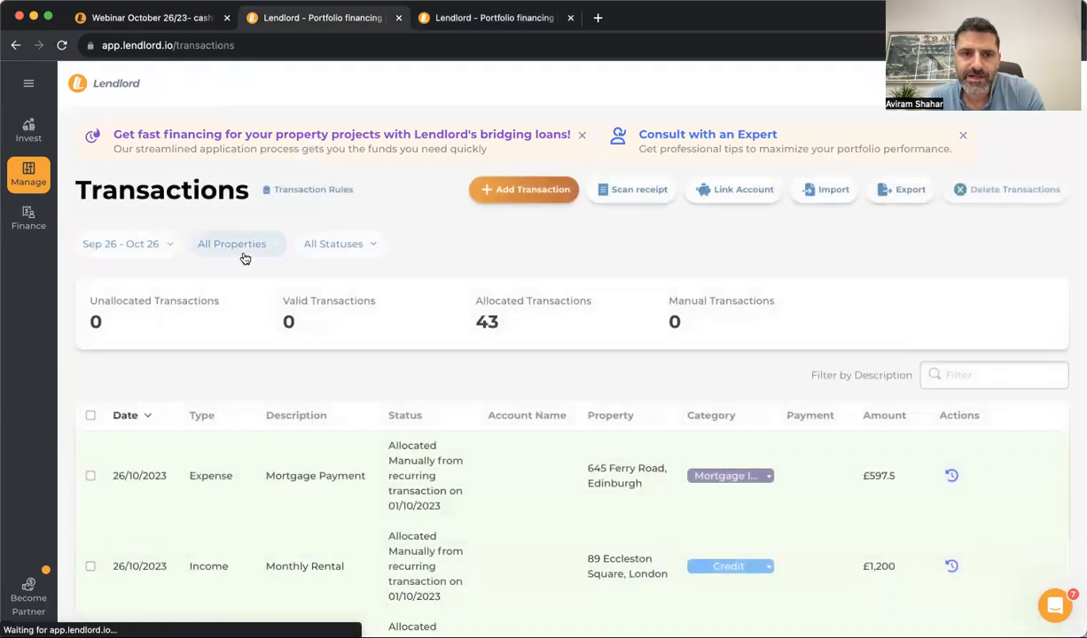
# Pin the Manage sidebar and review the October Expenses Breakdown, led by Mortgage Interest £13,517.33
pyautogui.moveTo(42, 228)
pyautogui.click(34, 180)
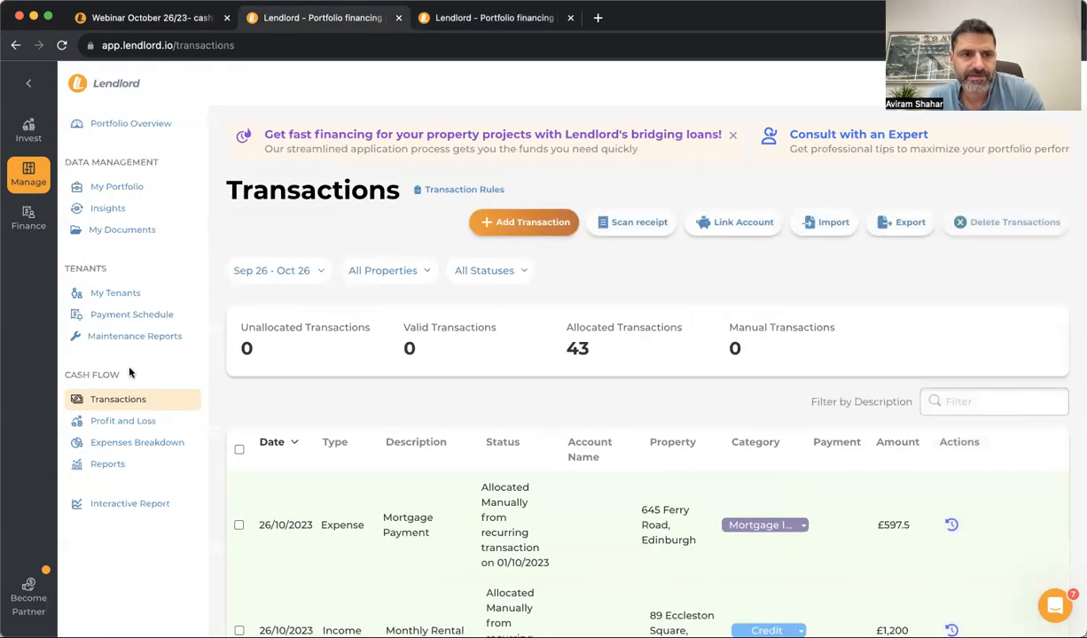
pyautogui.click(138, 442)
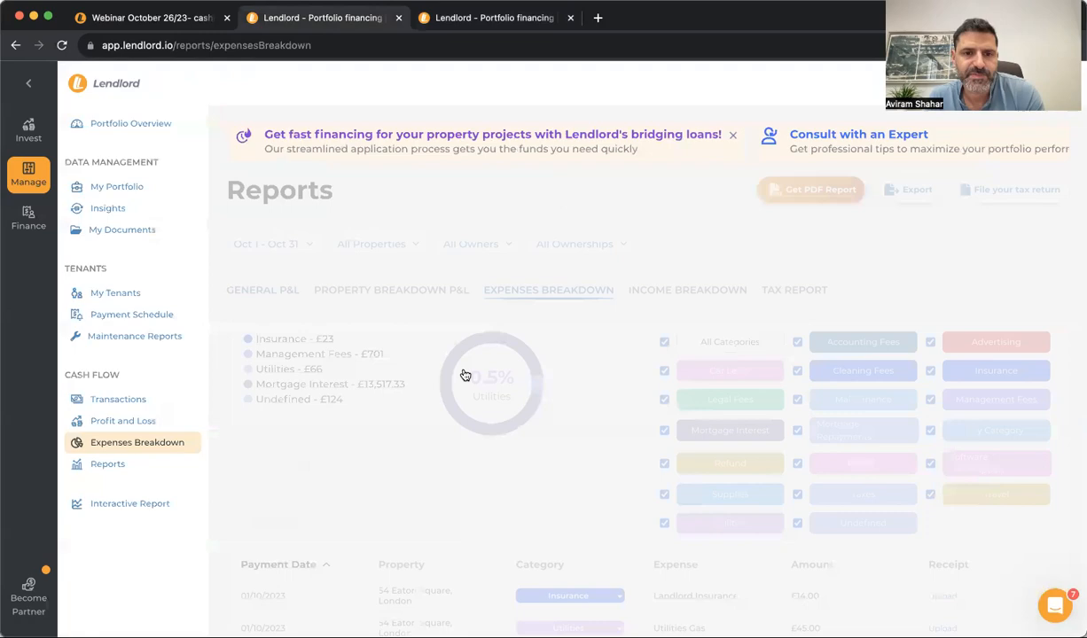
pyautogui.scroll(-3, 514, 388)
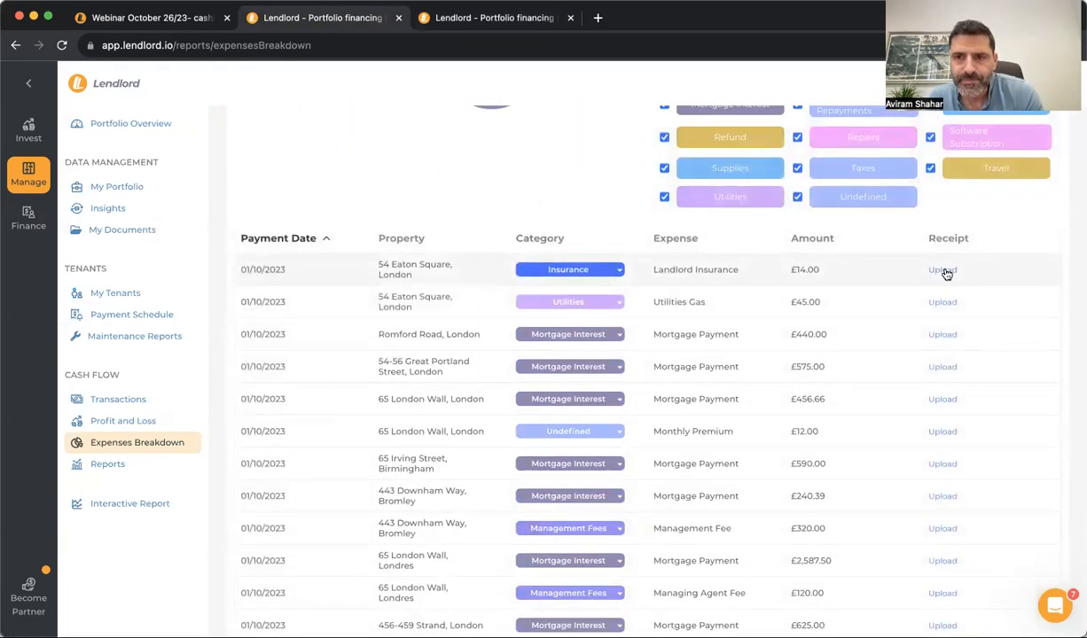
pyautogui.scroll(-5, 947, 275)
pyautogui.scroll(10, 945, 273)
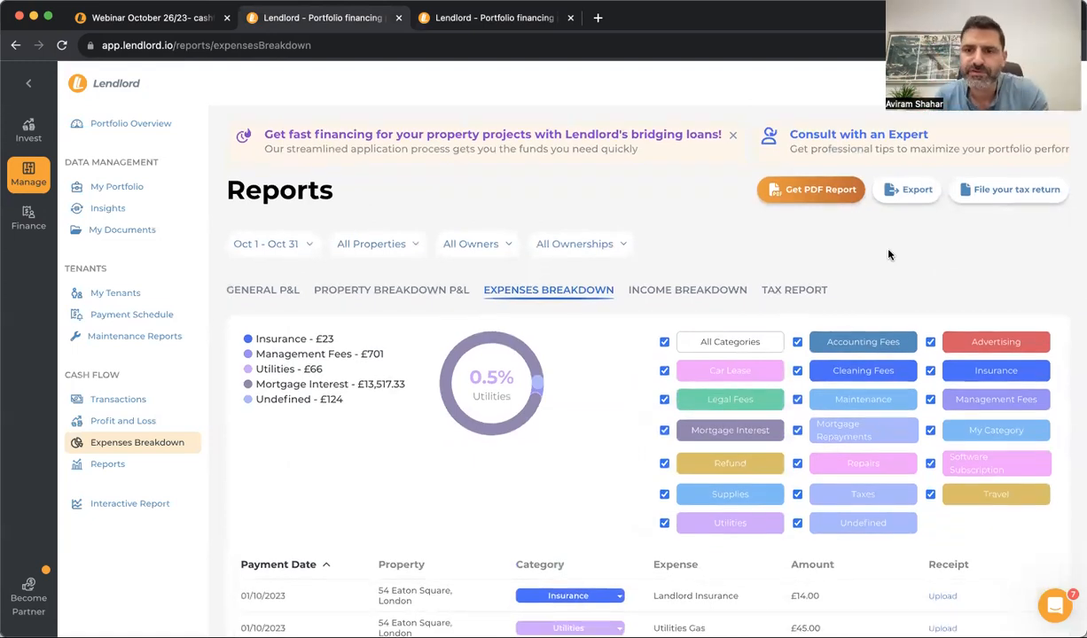
pyautogui.scroll(-2, 887, 429)
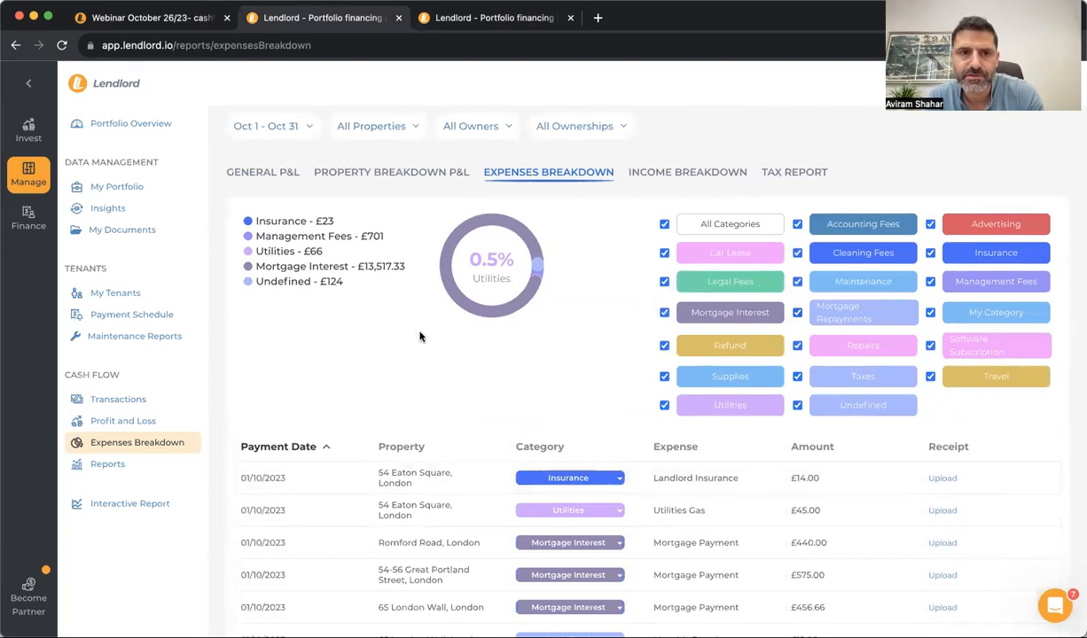
pyautogui.scroll(2, 422, 335)
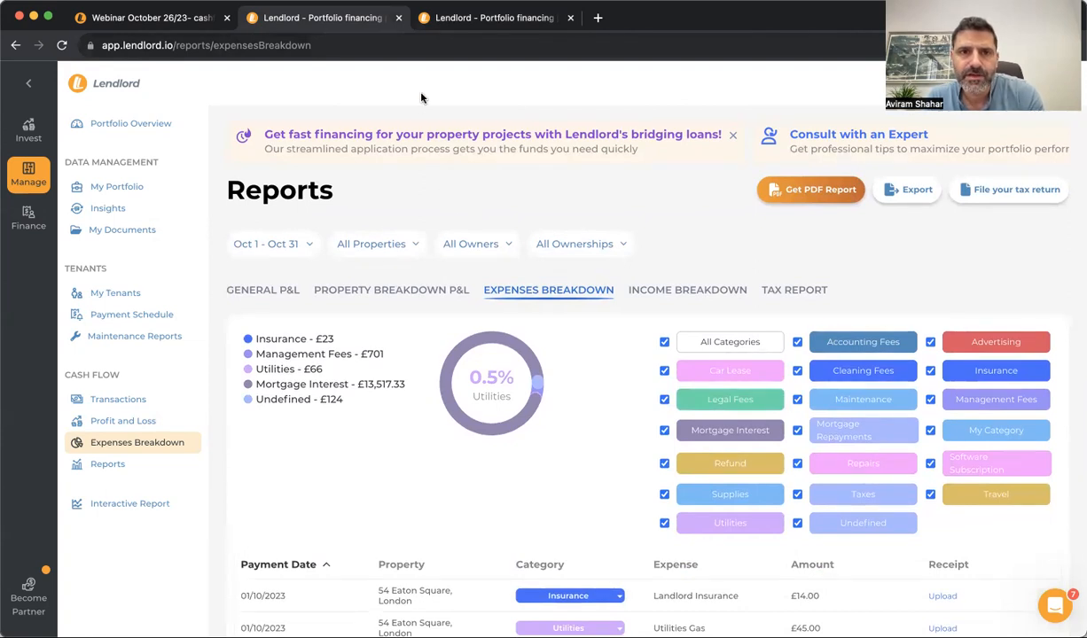
pyautogui.click(120, 24)
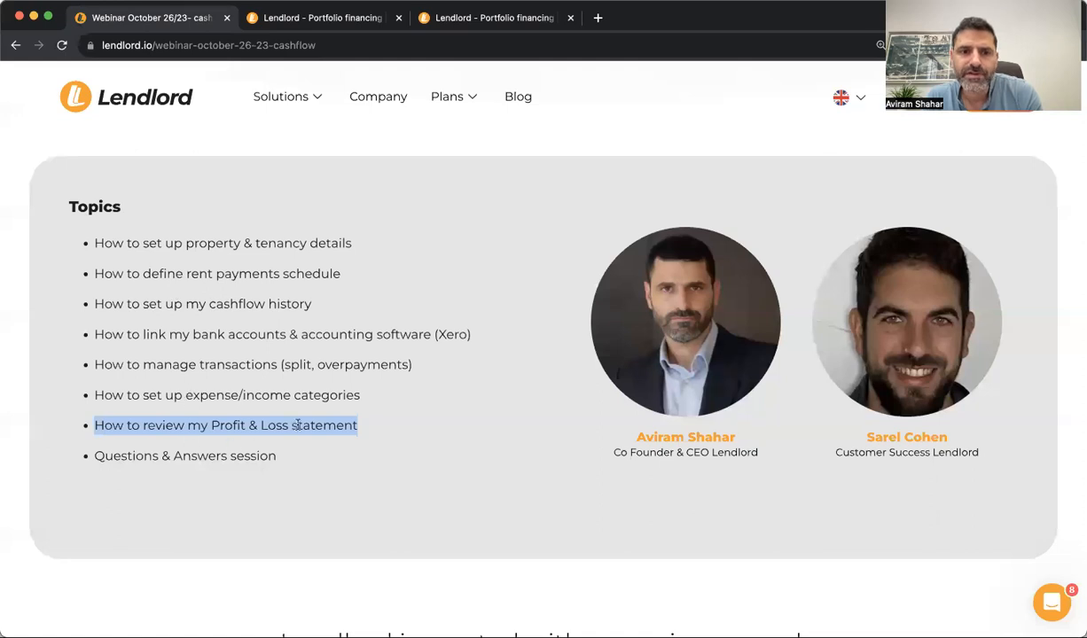
pyautogui.click(308, 24)
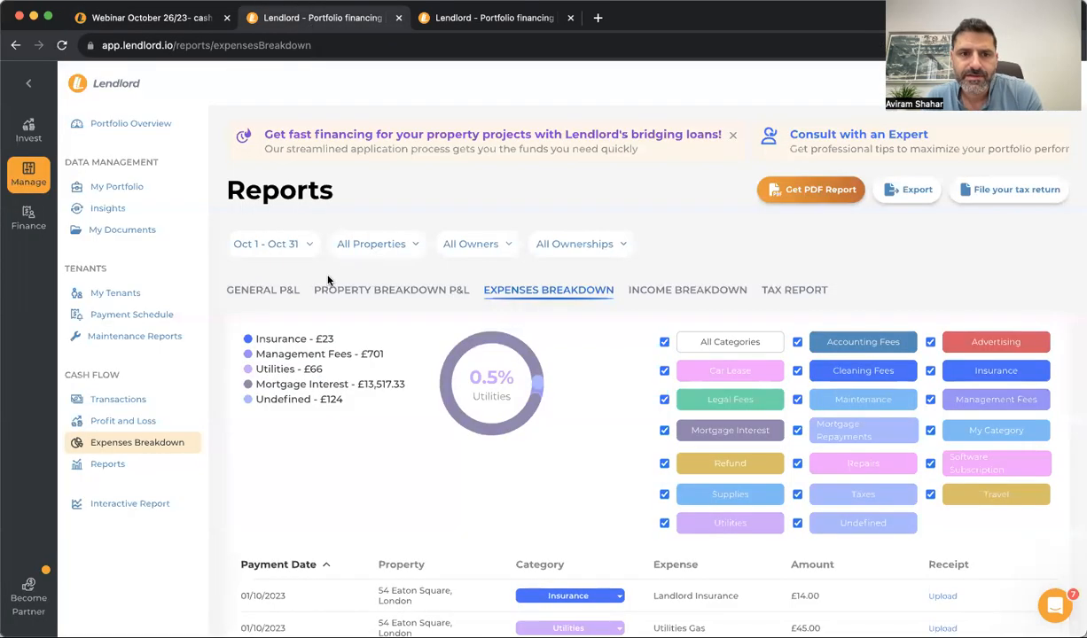
# Open the October General P&L and view the £36,100 Rent income breakdown
pyautogui.click(137, 467)
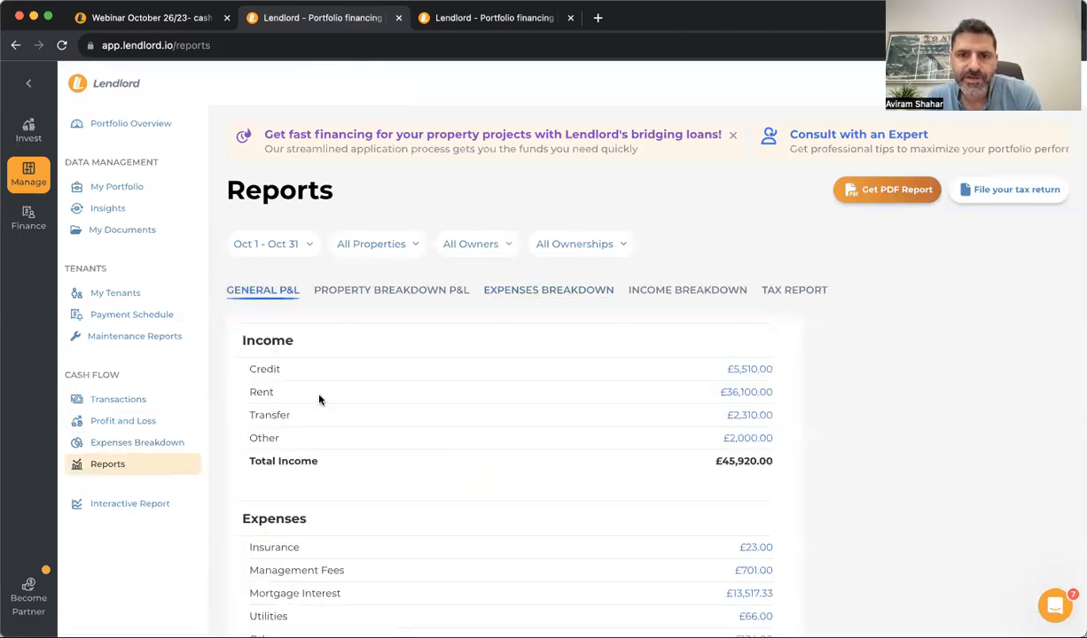
pyautogui.scroll(-2, 481, 428)
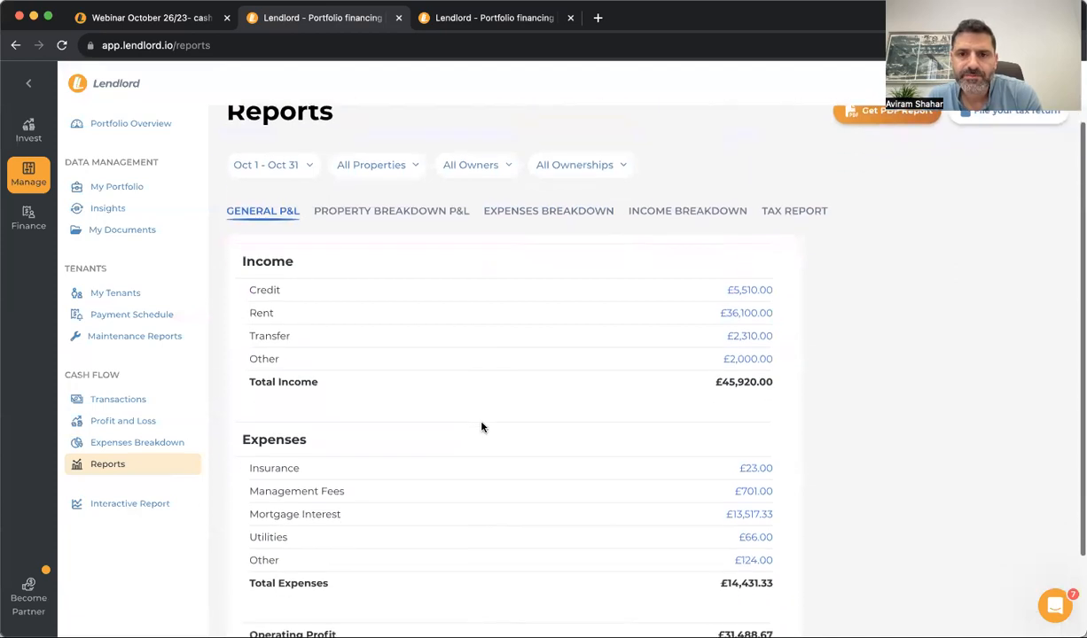
pyautogui.scroll(2, 481, 427)
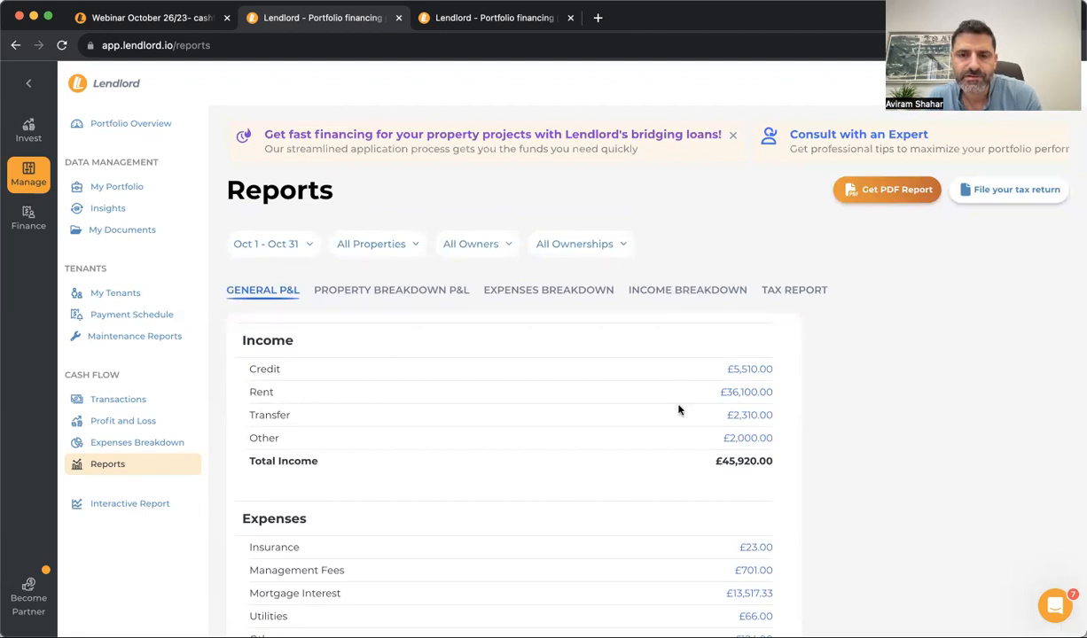
pyautogui.click(741, 399)
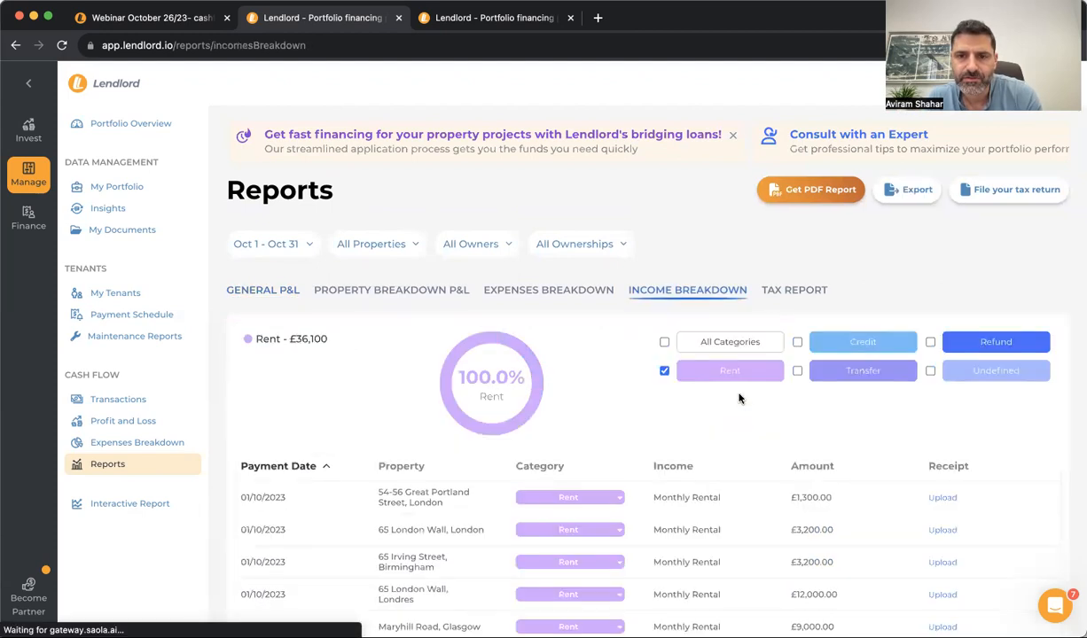
pyautogui.scroll(-5, 574, 429)
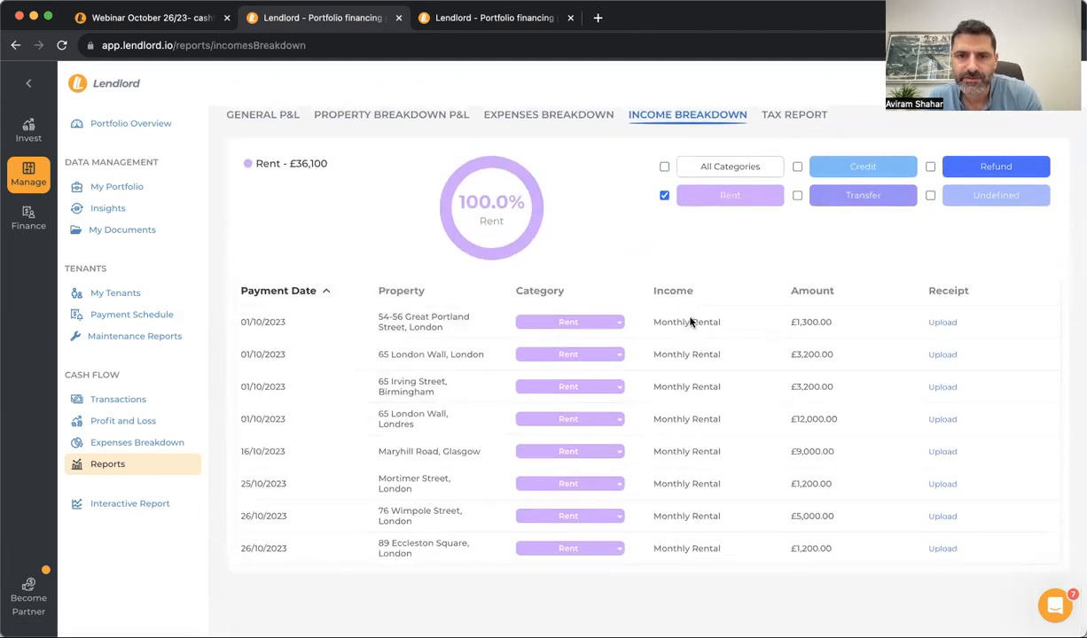
pyautogui.scroll(2, 688, 430)
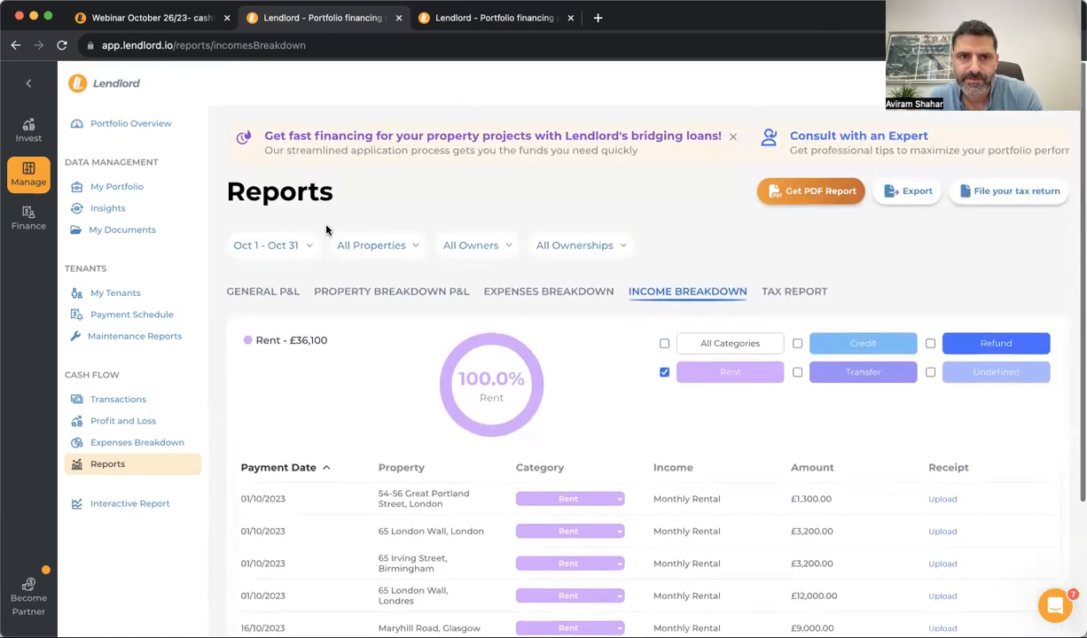
pyautogui.click(266, 291)
# Highlight the estimated profit after tax, check the Tax Report, and return to General P&L
pyautogui.scroll(-4, 407, 399)
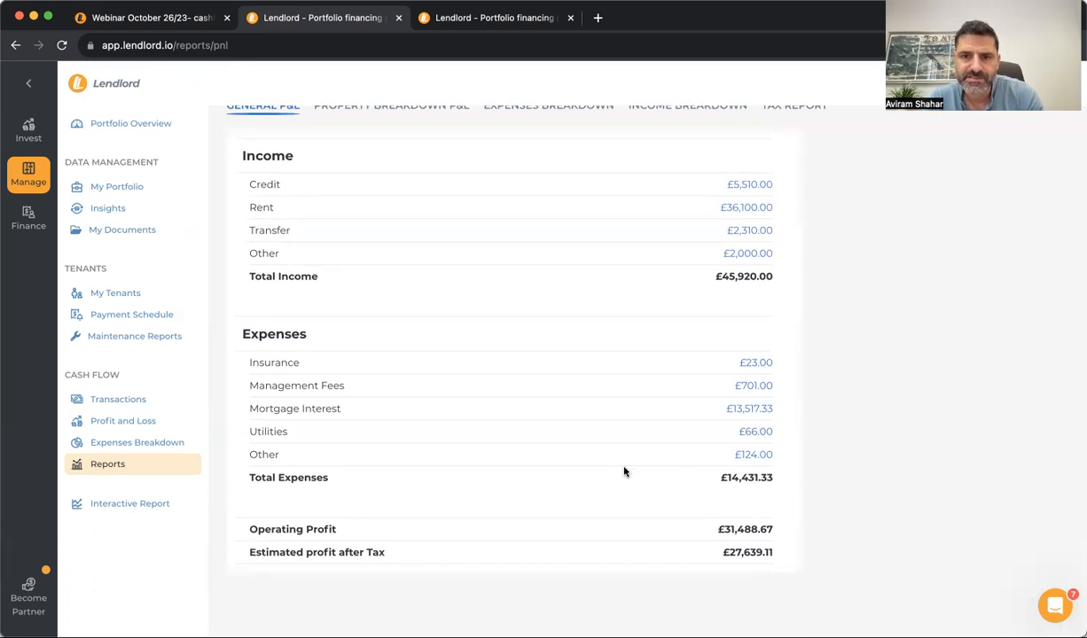
pyautogui.doubleClick(746, 551)
pyautogui.click(708, 559)
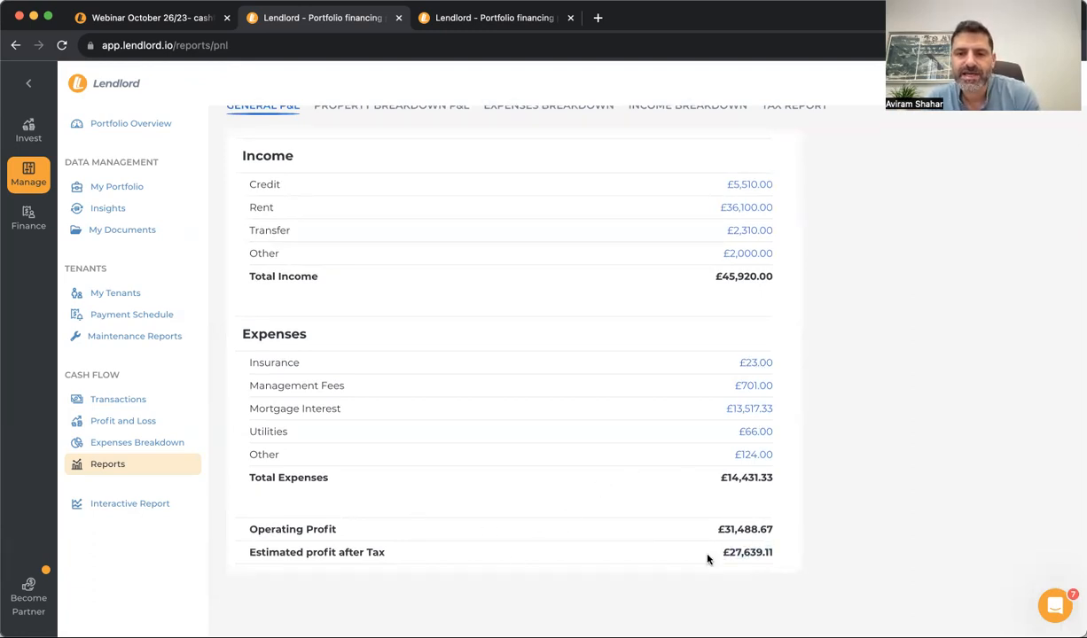
pyautogui.scroll(4, 708, 556)
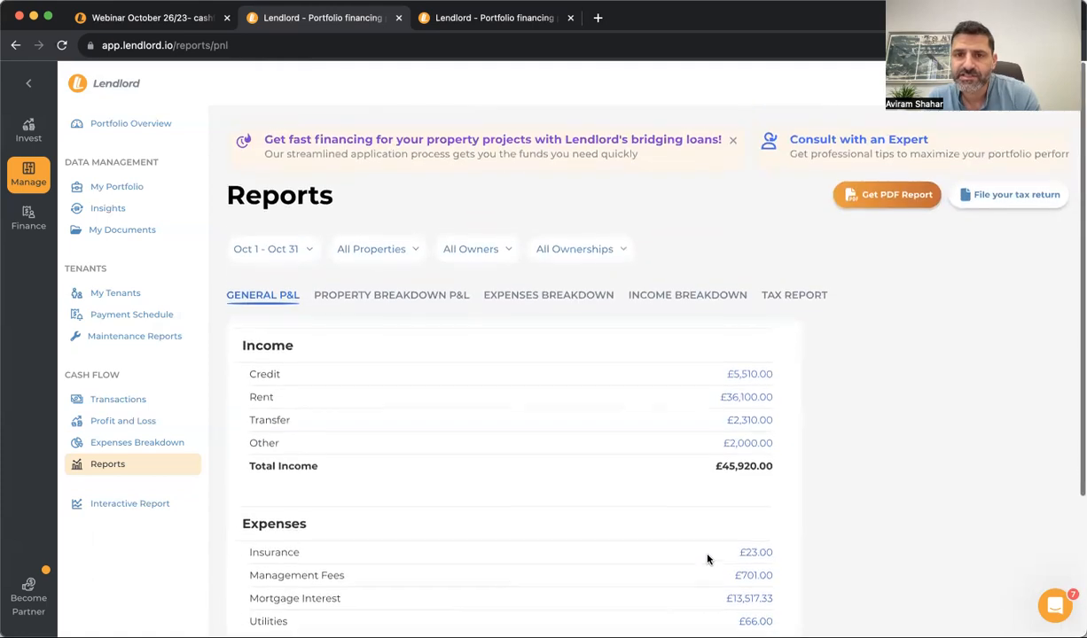
pyautogui.click(789, 291)
pyautogui.scroll(-2, 683, 399)
pyautogui.scroll(2, 674, 425)
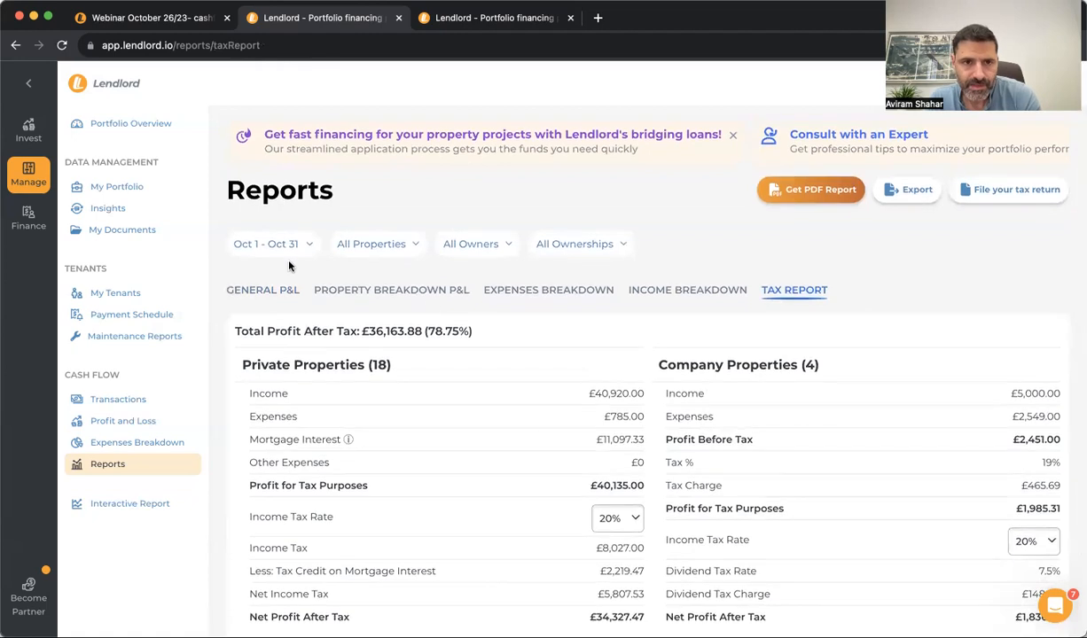
pyautogui.click(262, 287)
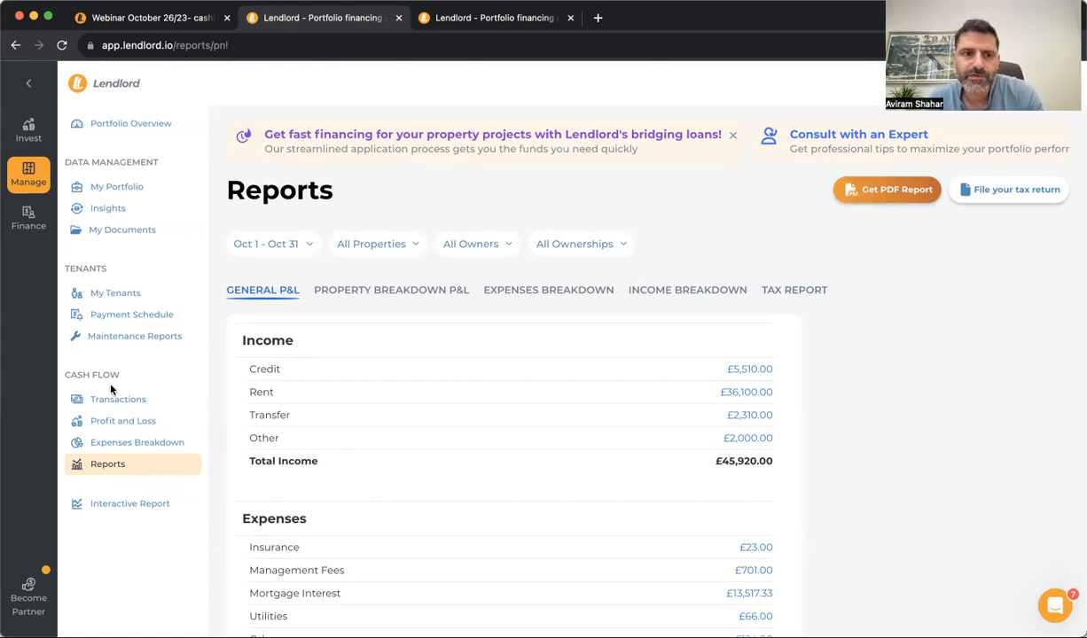
# Open Profit and Loss, dismiss the cash flow history prompt, and review the Excel export options without exporting
pyautogui.click(153, 420)
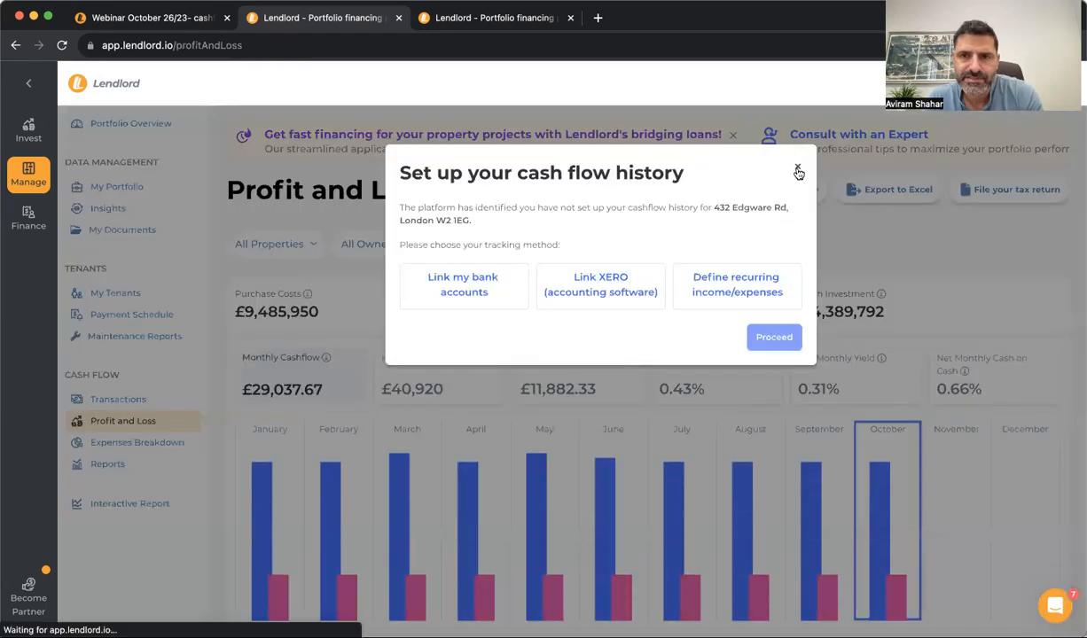
pyautogui.click(797, 167)
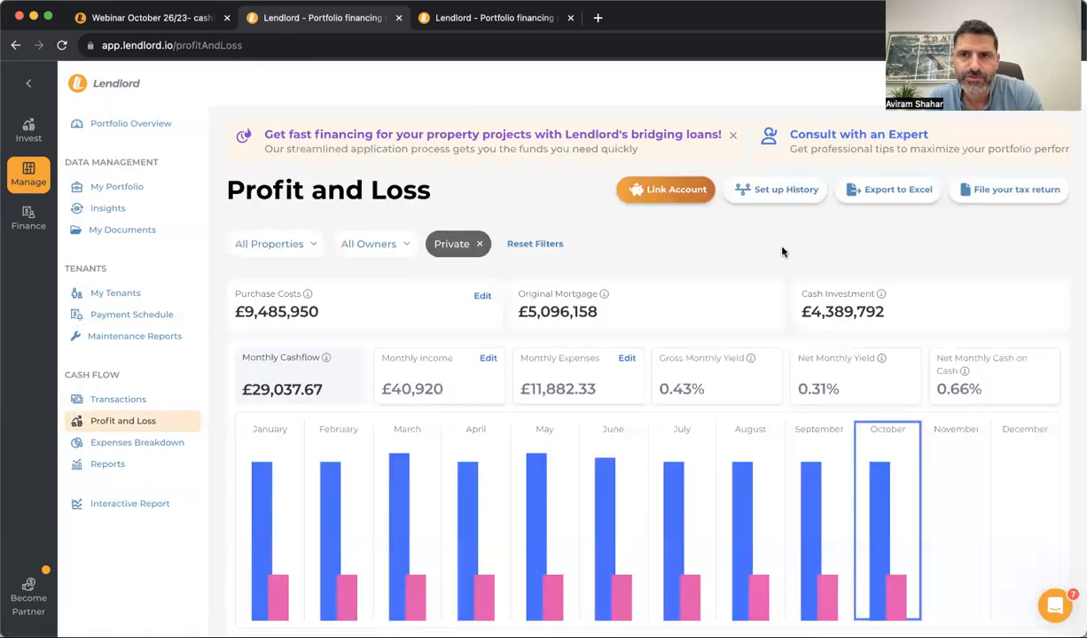
pyautogui.click(898, 191)
pyautogui.scroll(-6, 445, 284)
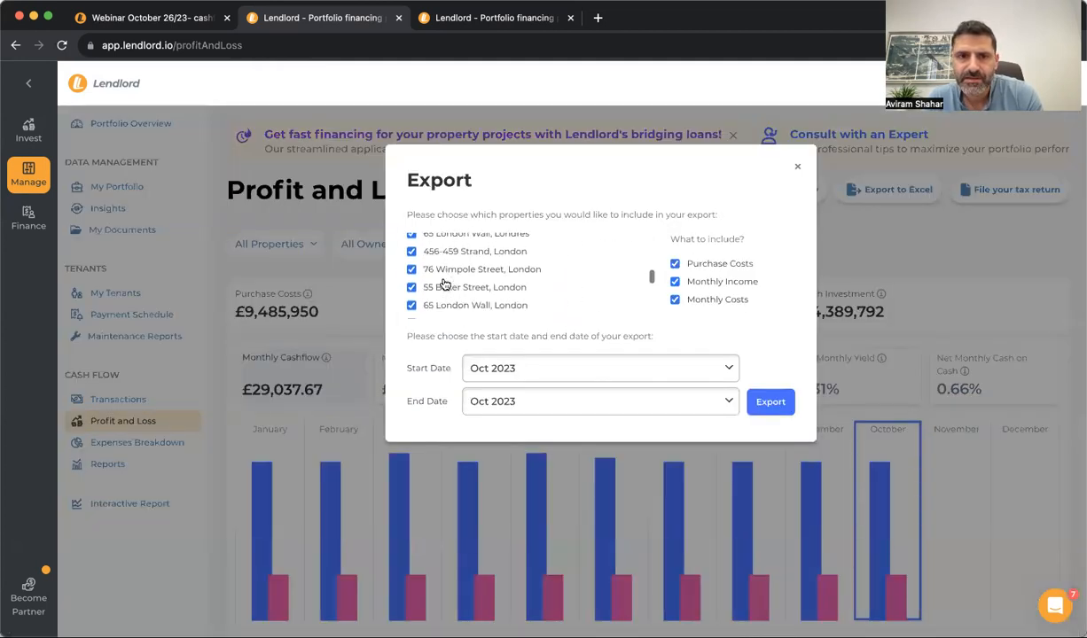
pyautogui.scroll(-5, 450, 269)
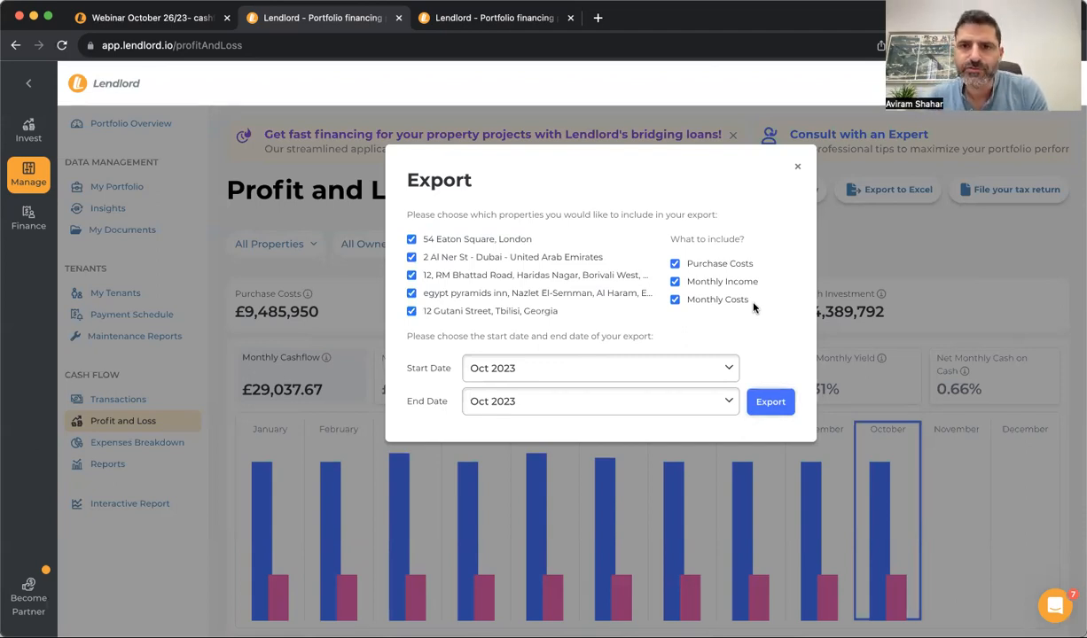
pyautogui.click(799, 169)
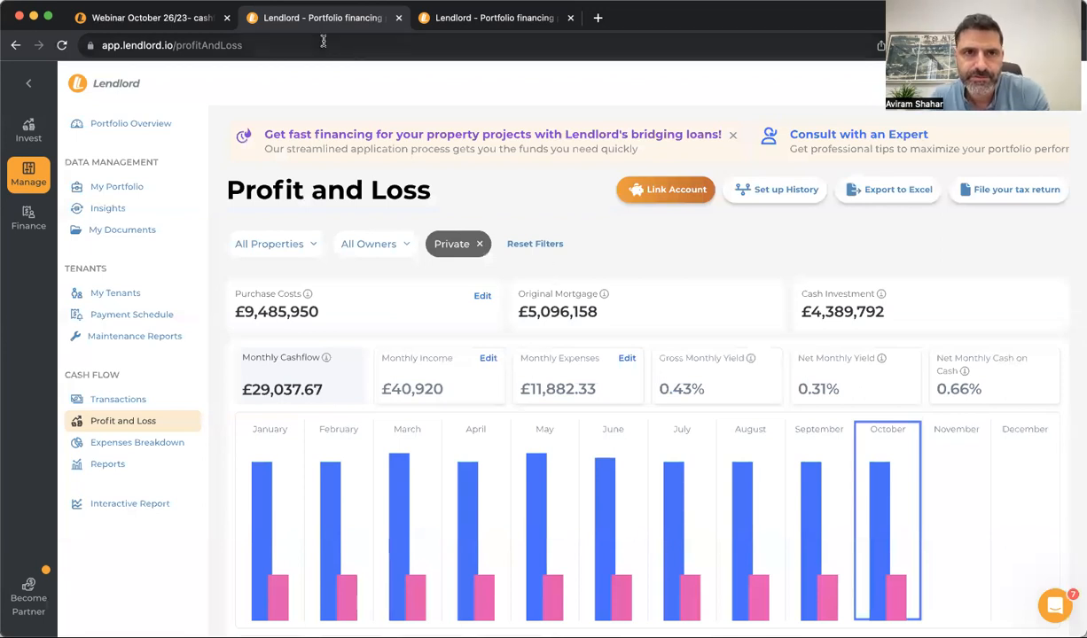
# Return to the Lendlord tab and view My Portfolio's property list and totals
pyautogui.click(108, 18)
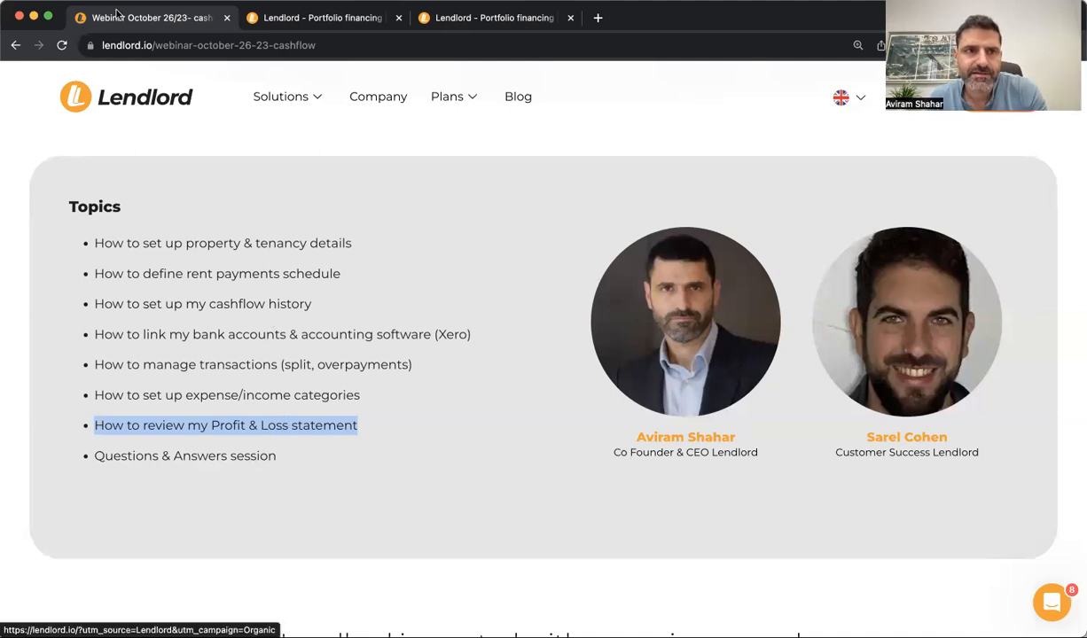
pyautogui.click(297, 17)
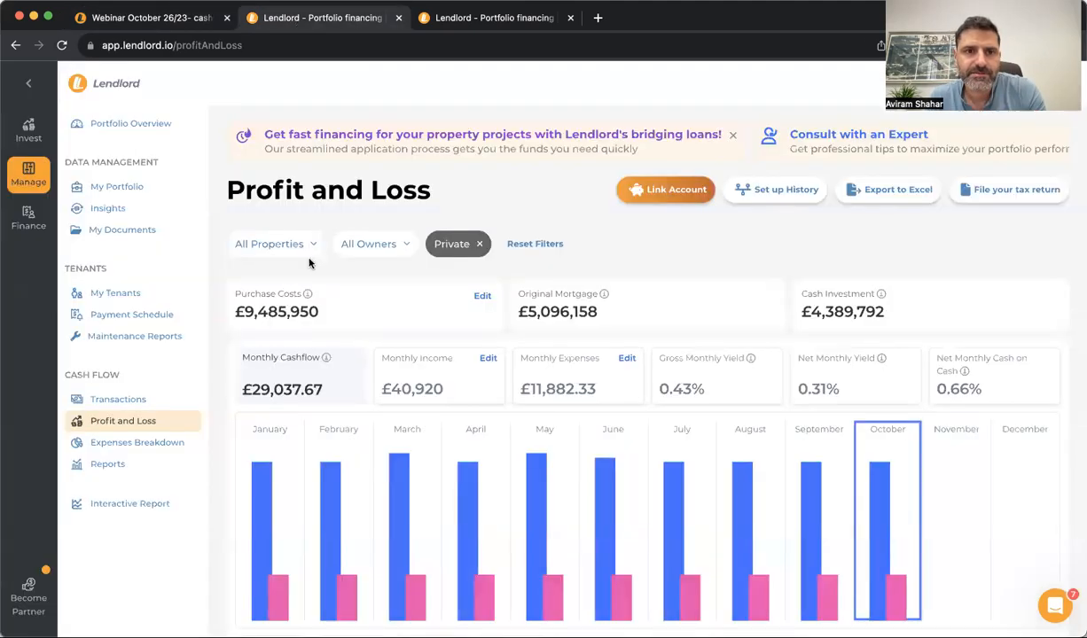
pyautogui.click(133, 185)
pyautogui.scroll(-10, 432, 381)
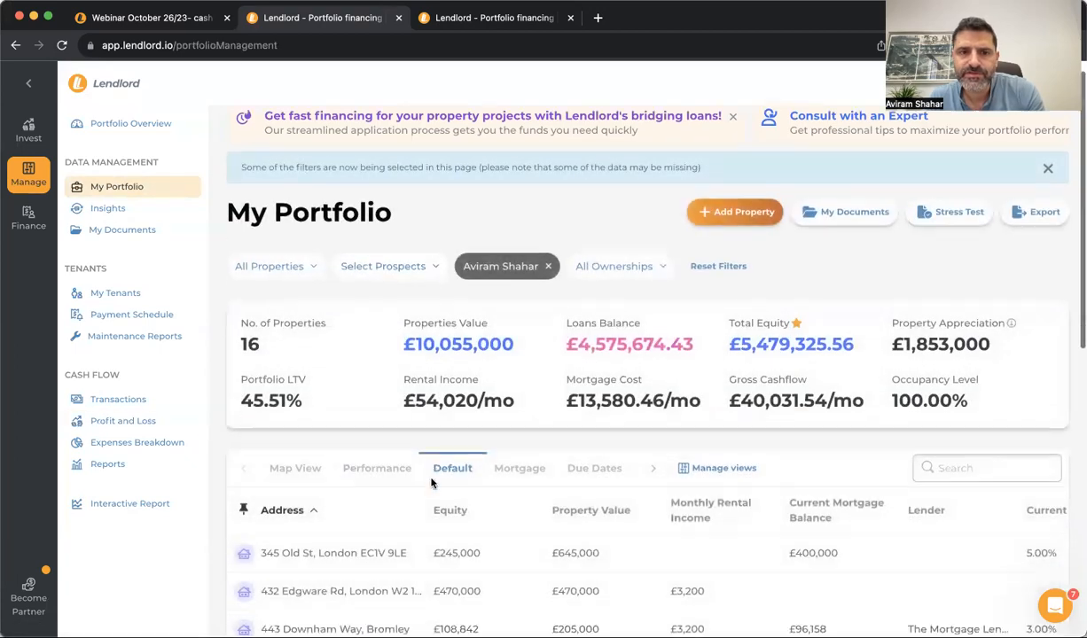
pyautogui.scroll(10, 521, 352)
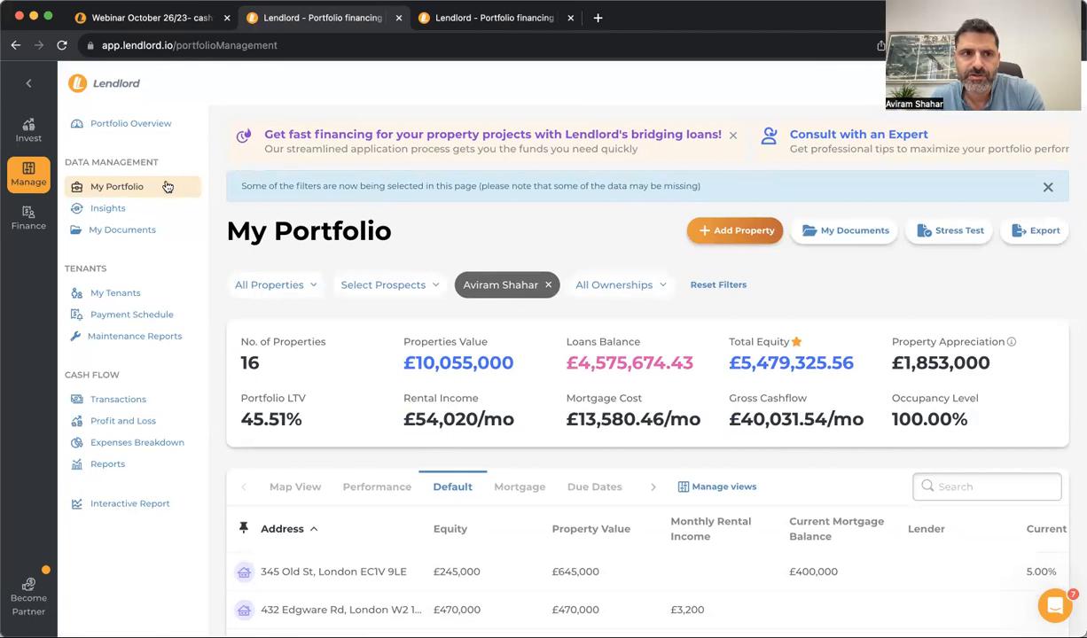
# Visit My Documents, My Tenants, Payment Schedule and Transactions, ending on Reports
pyautogui.click(146, 230)
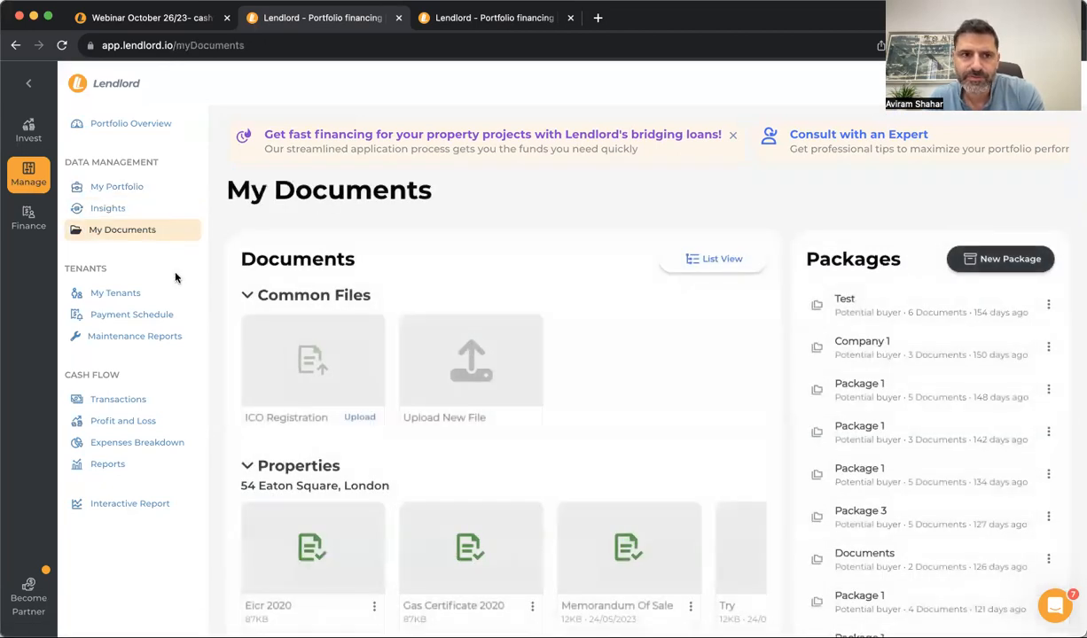
pyautogui.click(160, 298)
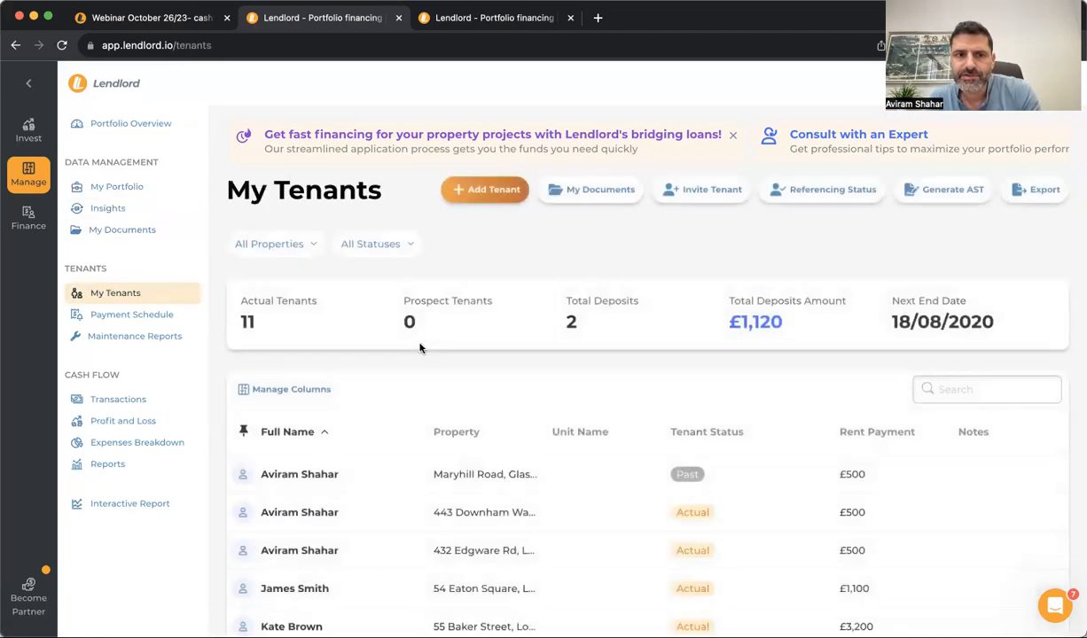
pyautogui.click(160, 317)
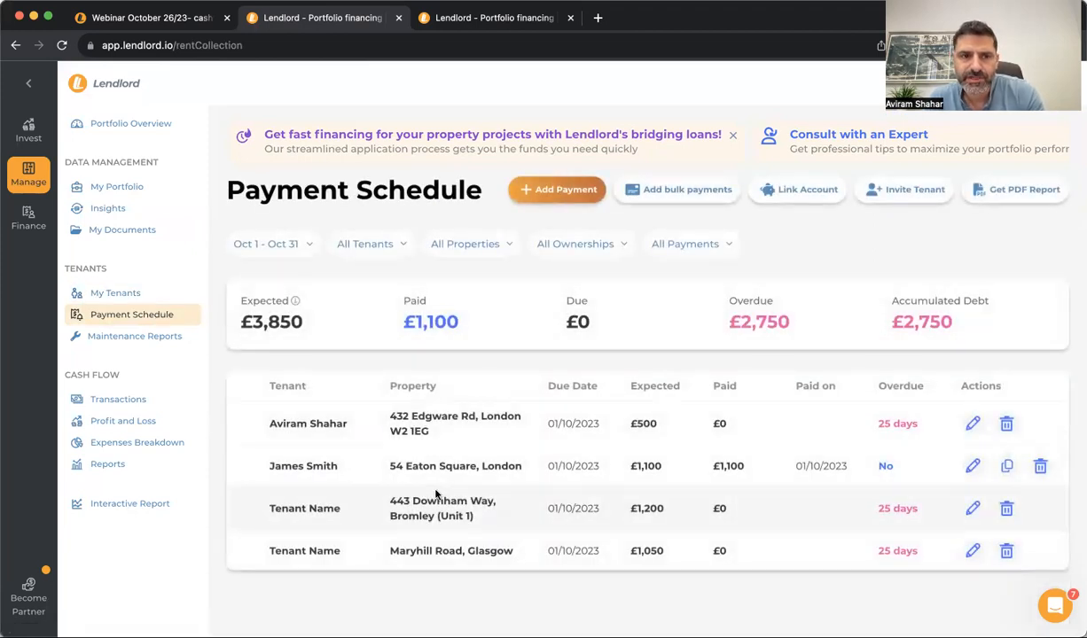
pyautogui.click(177, 400)
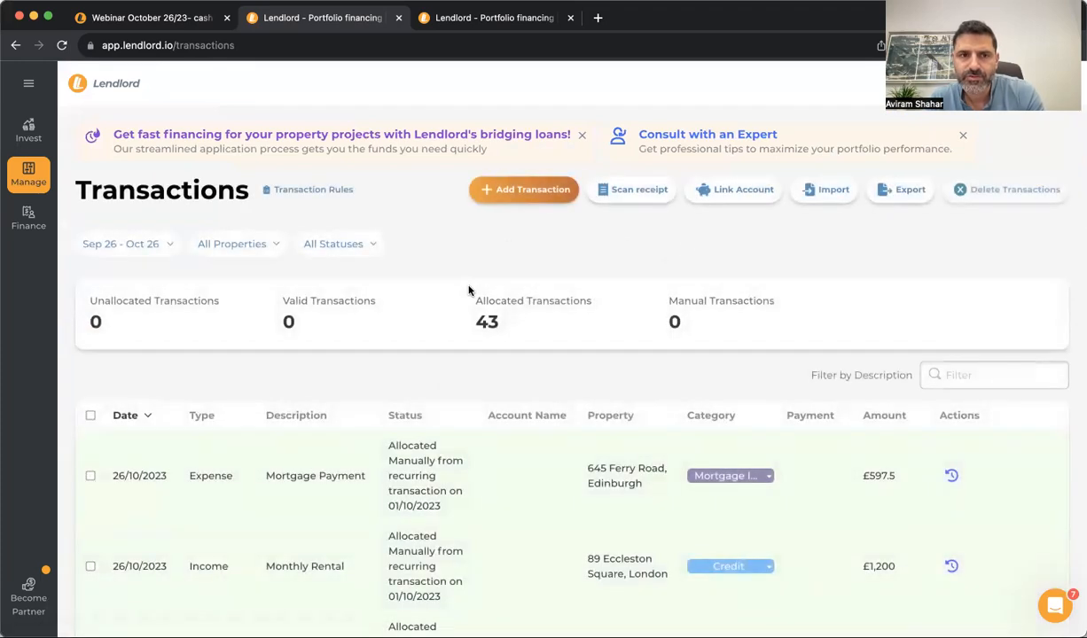
pyautogui.click(29, 178)
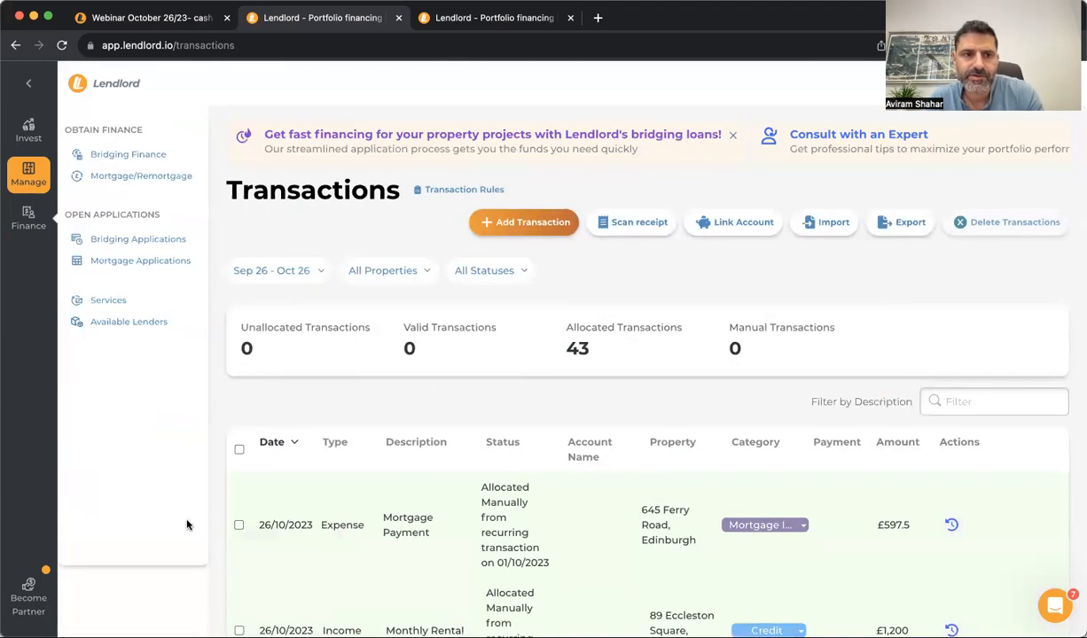
pyautogui.click(133, 463)
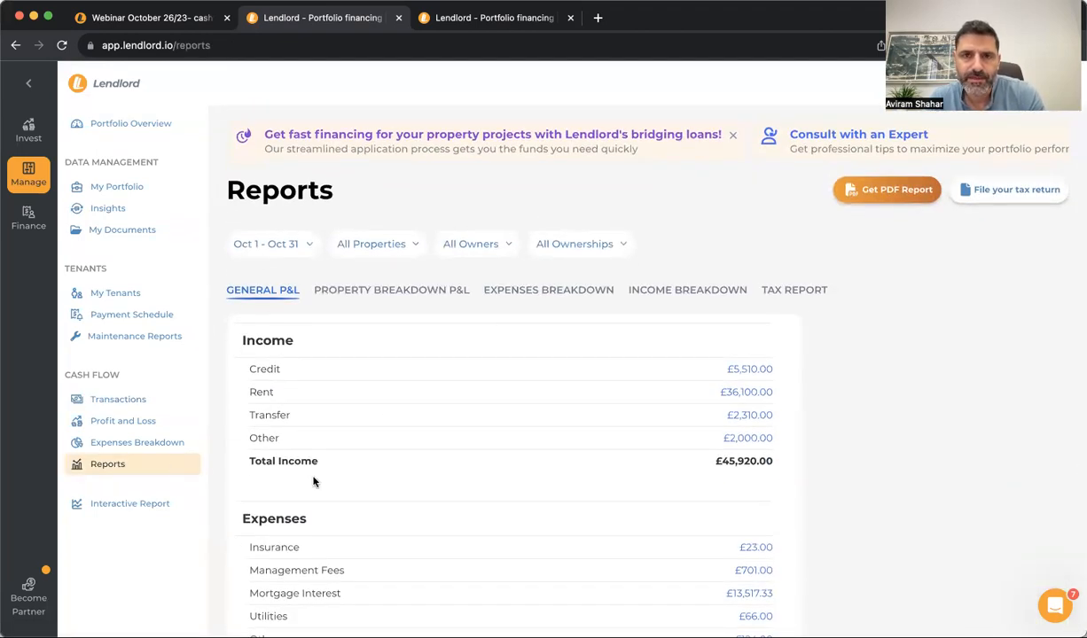
# Open the Interactive Report and scroll to the £387,254 net cashflow figure
pyautogui.click(155, 503)
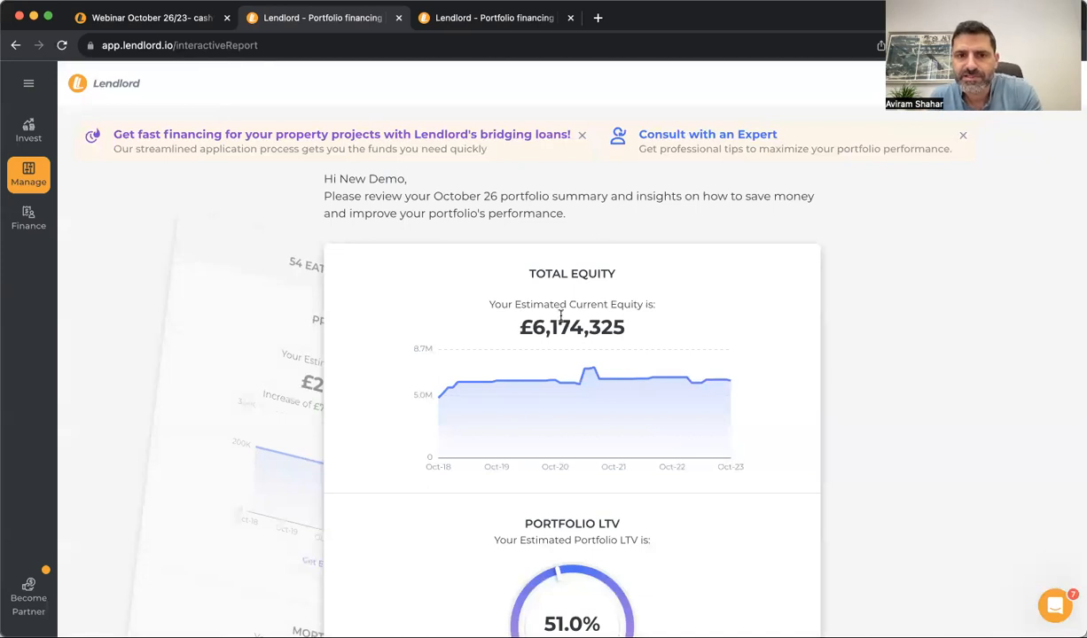
pyautogui.scroll(-1, 536, 343)
pyautogui.scroll(1, 534, 343)
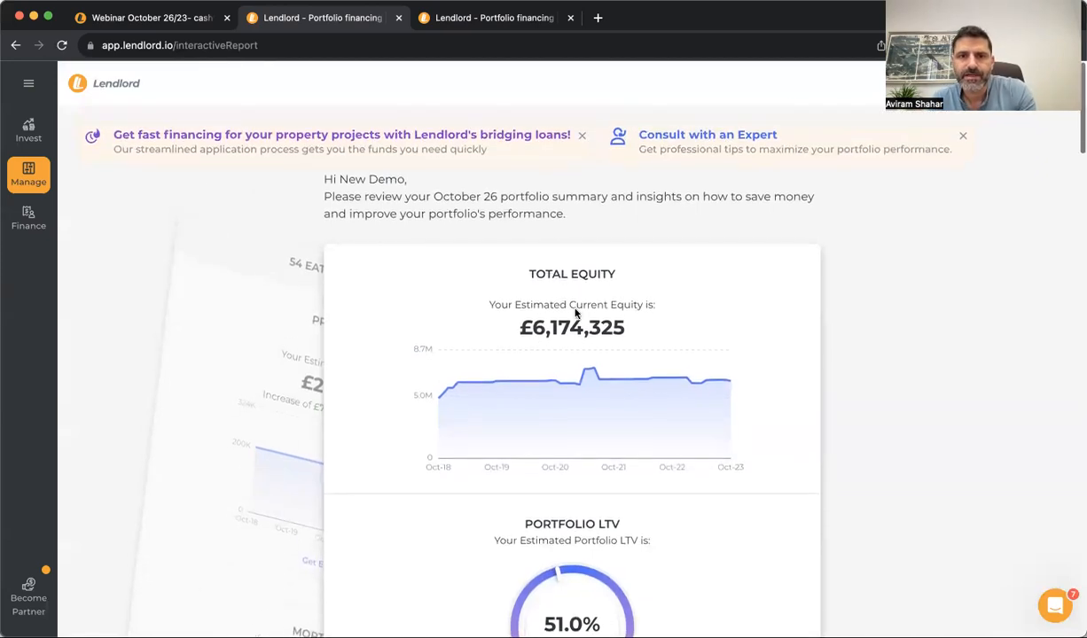
pyautogui.scroll(-6, 546, 329)
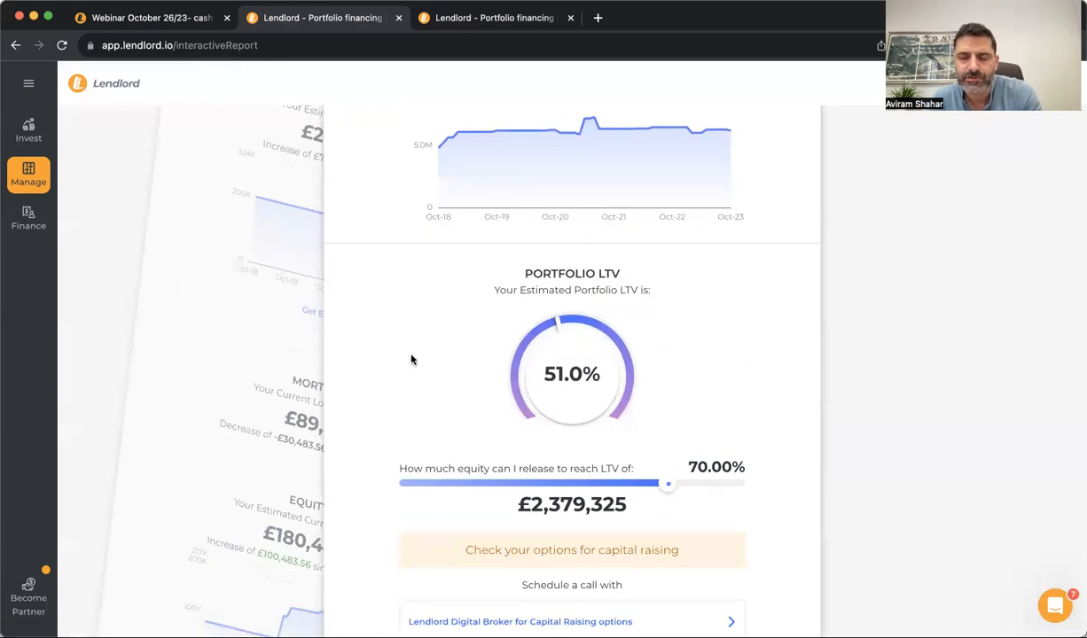
pyautogui.scroll(-10, 411, 359)
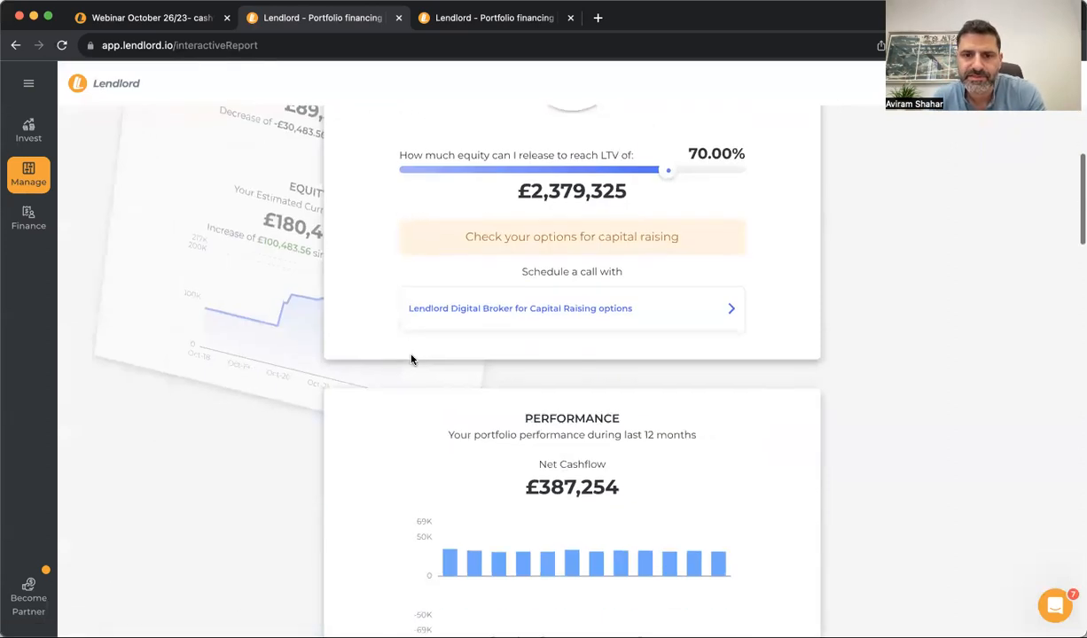
pyautogui.scroll(-1, 411, 359)
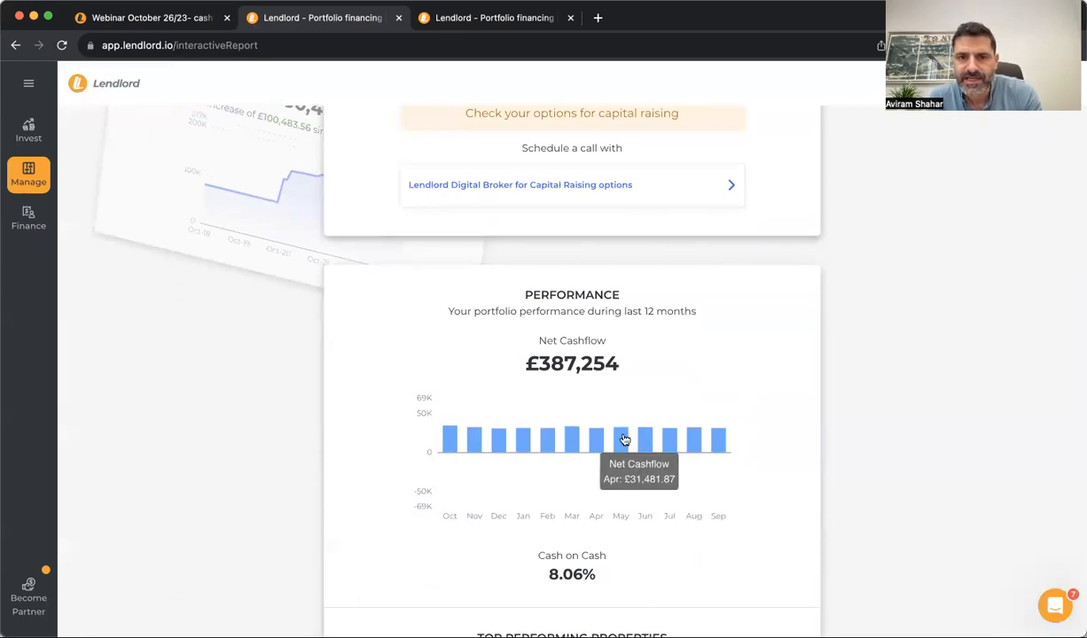
pyautogui.doubleClick(542, 347)
pyautogui.click(487, 380)
pyautogui.scroll(-5, 487, 377)
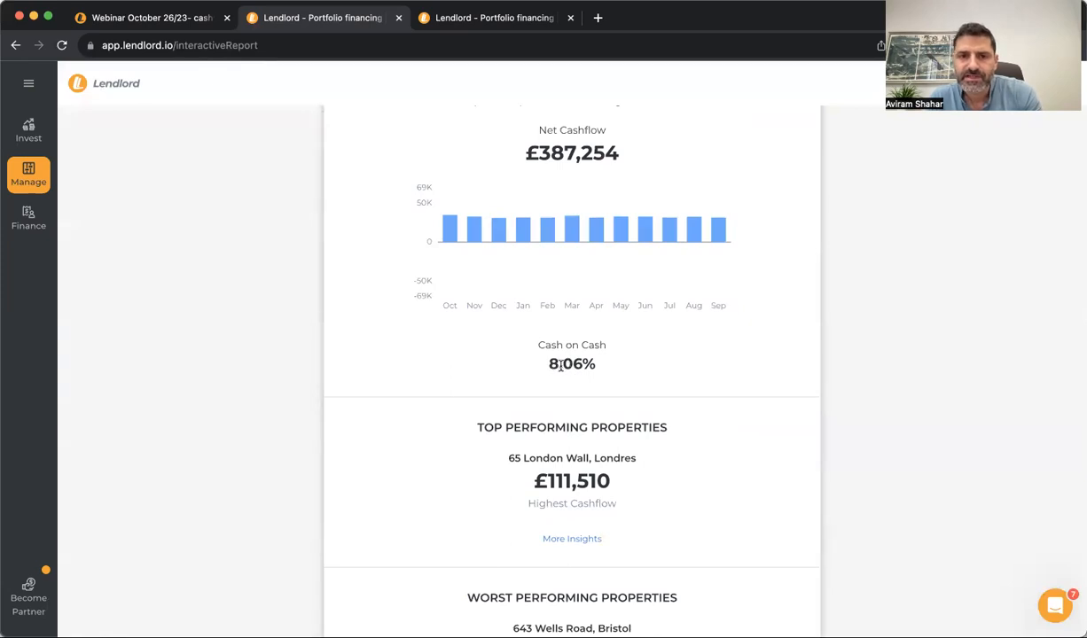
pyautogui.scroll(-2, 560, 366)
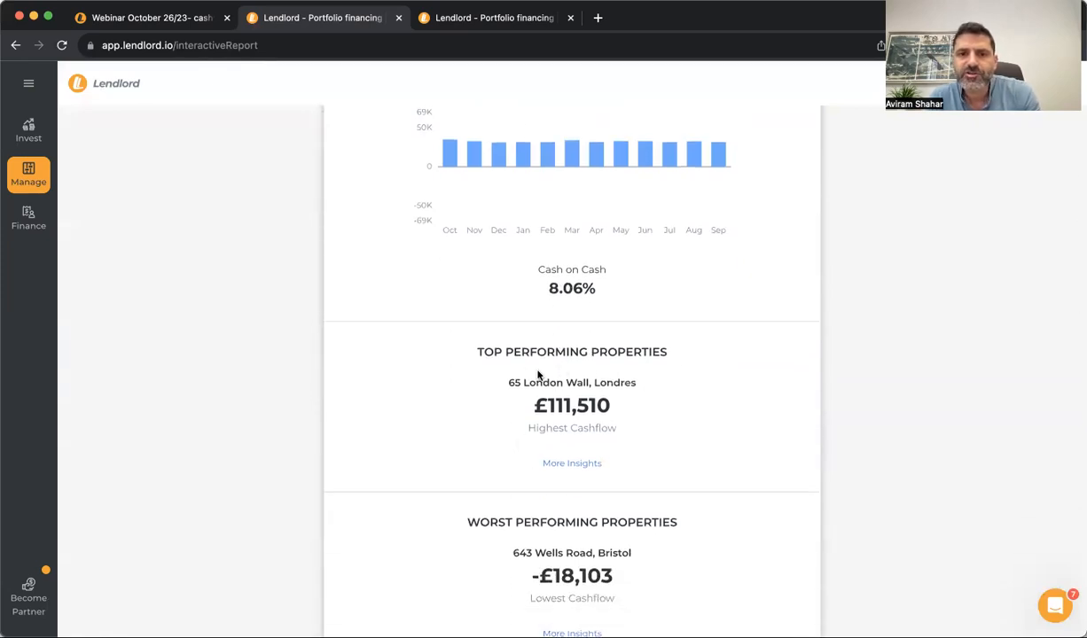
# Expand More Insights for top performing properties, highlighting Highest Cashflow and Highest Cash on Cash
pyautogui.click(572, 464)
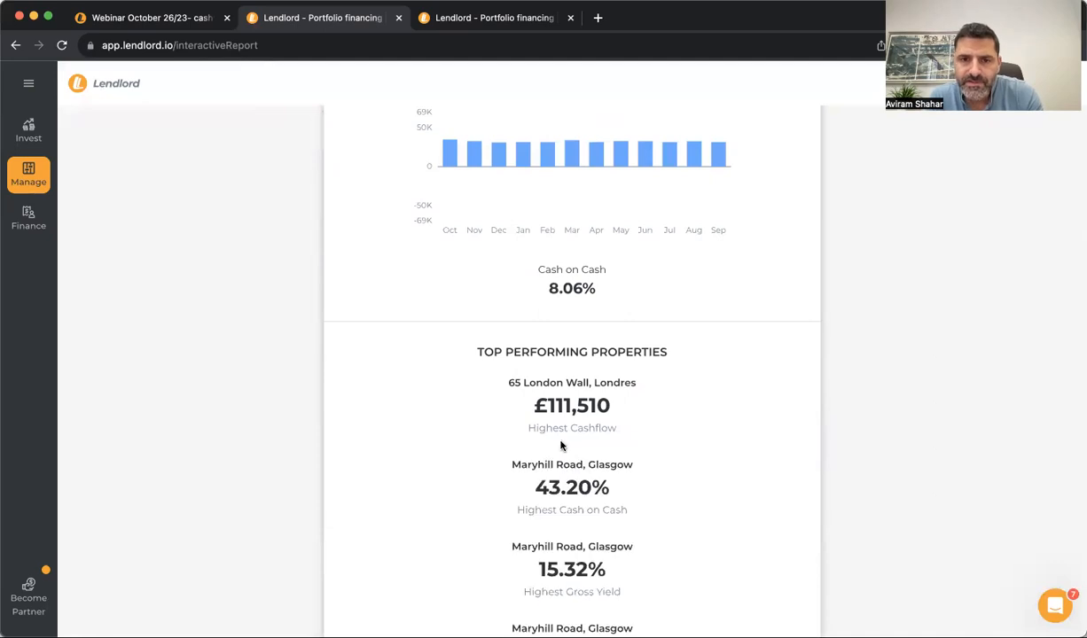
pyautogui.scroll(-2, 560, 446)
pyautogui.tripleClick(577, 344)
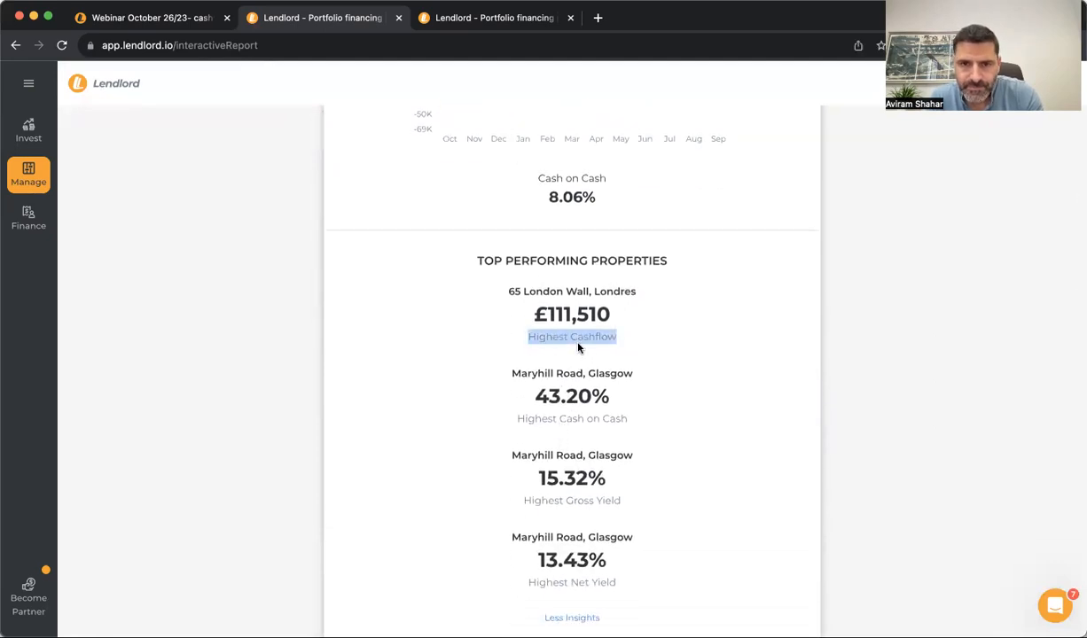
pyautogui.tripleClick(574, 424)
pyautogui.click(556, 430)
pyautogui.scroll(-5, 553, 429)
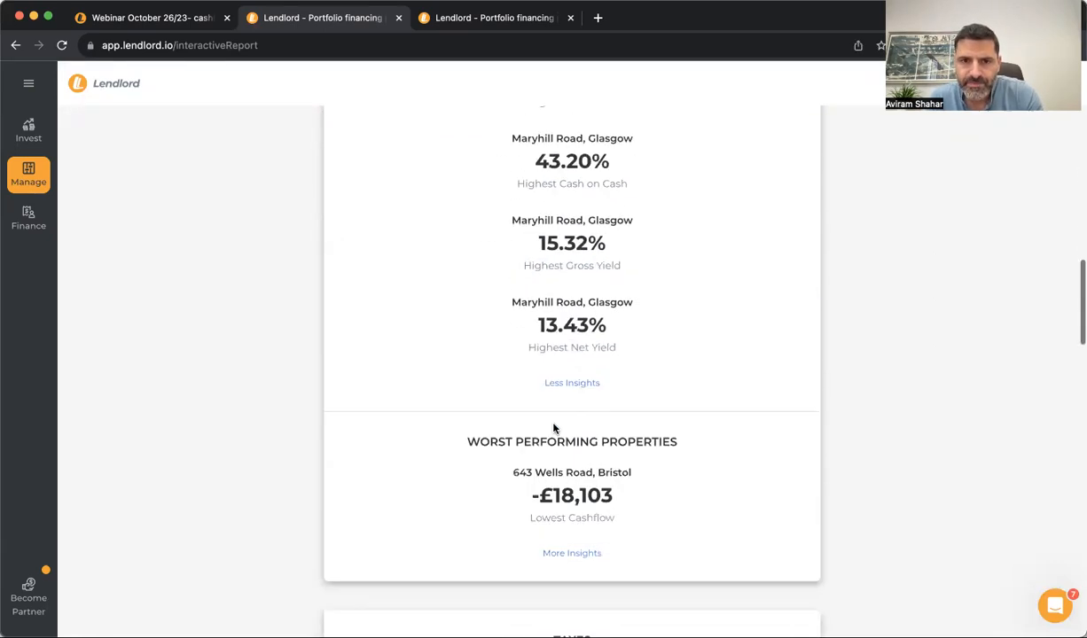
pyautogui.scroll(-2, 553, 429)
# Expand More Insights for worst performing properties and scroll to the TAXES section
pyautogui.click(557, 471)
pyautogui.scroll(-2, 567, 466)
pyautogui.scroll(-5, 571, 468)
pyautogui.scroll(-5, 571, 468)
pyautogui.doubleClick(579, 324)
pyautogui.click(545, 341)
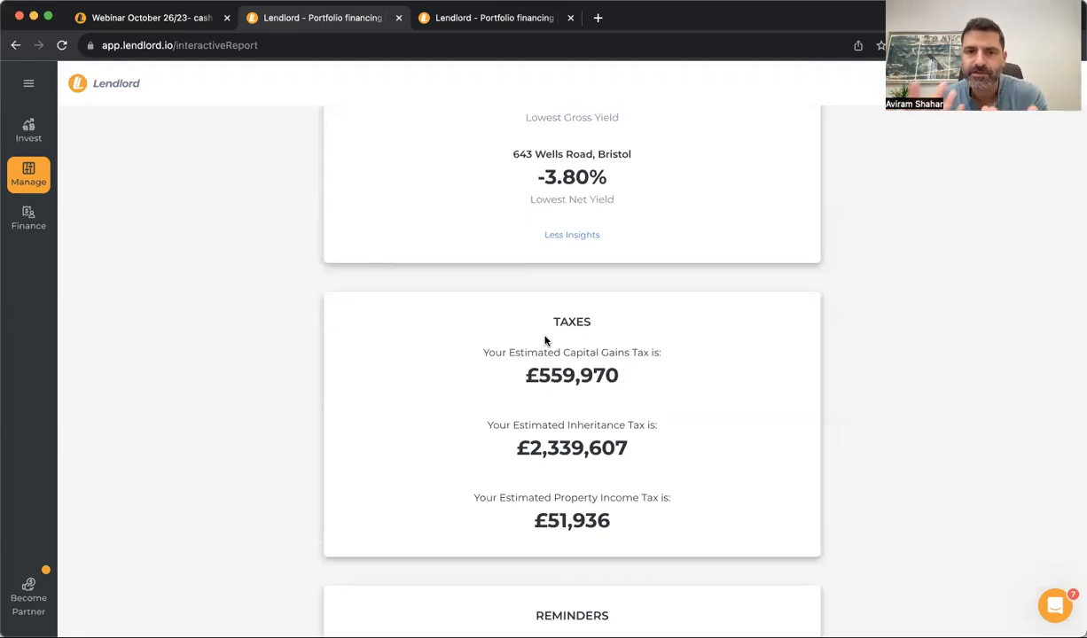
# Step forward through two prospect properties with the arrow
pyautogui.scroll(-5, 545, 340)
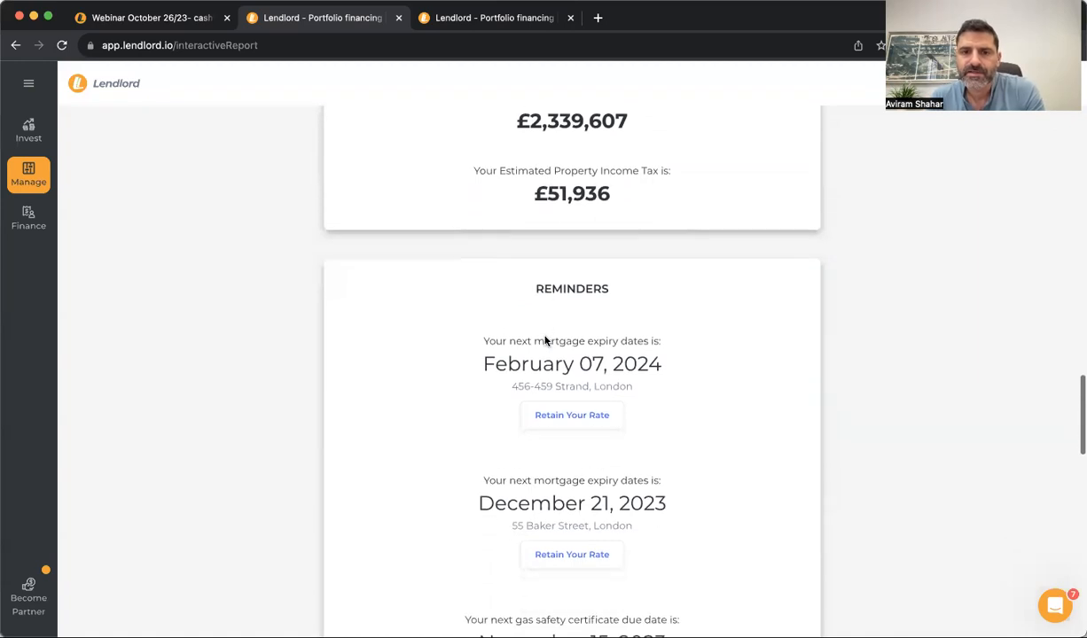
pyautogui.scroll(-7, 600, 387)
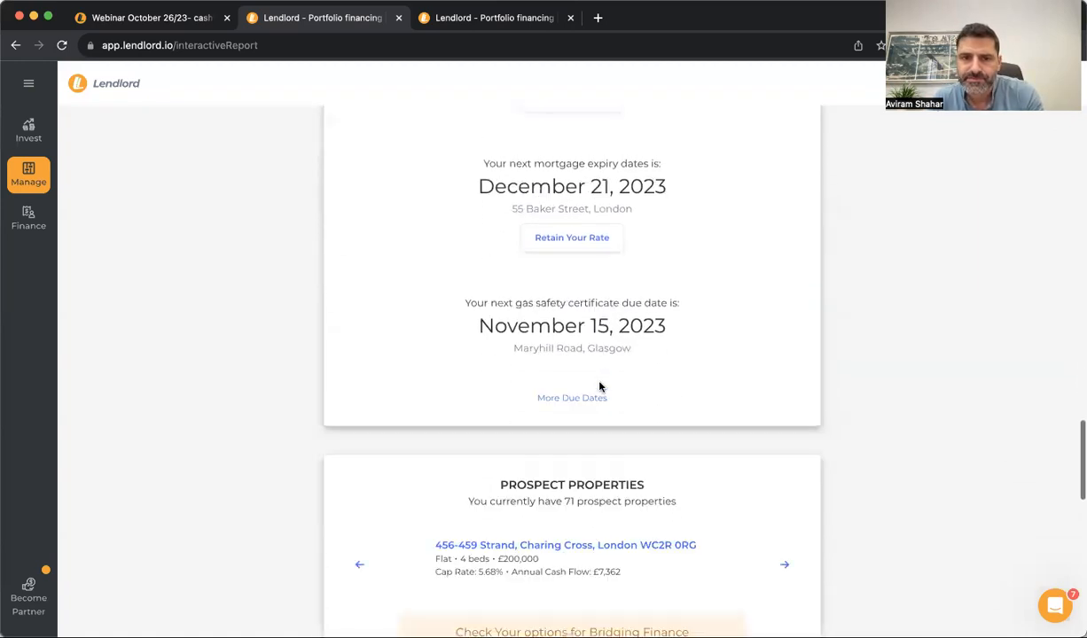
pyautogui.scroll(-2, 599, 387)
pyautogui.click(783, 326)
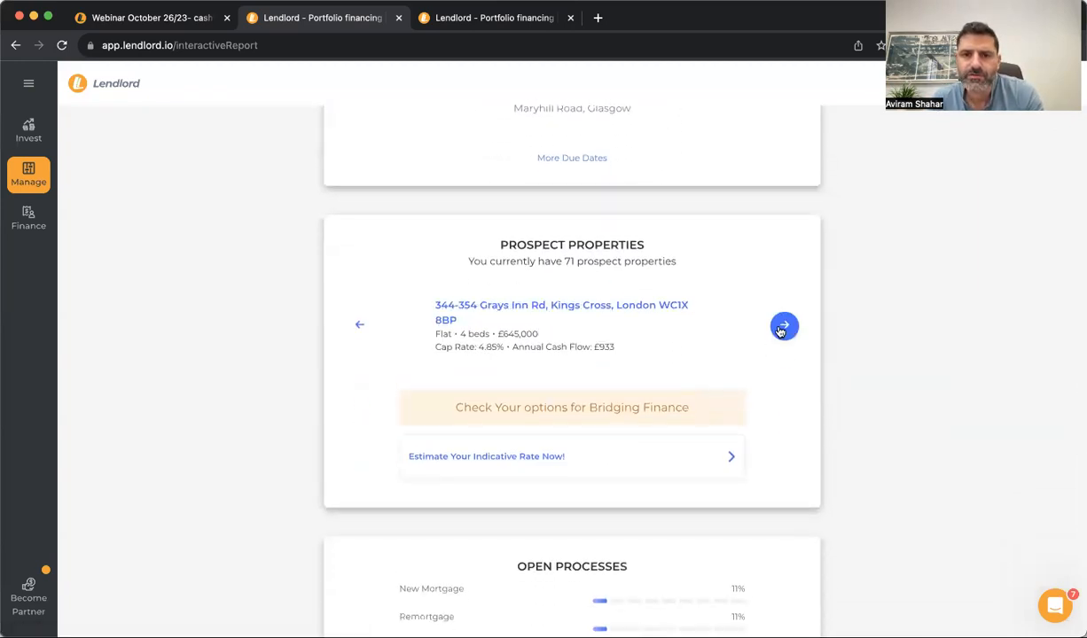
pyautogui.click(782, 327)
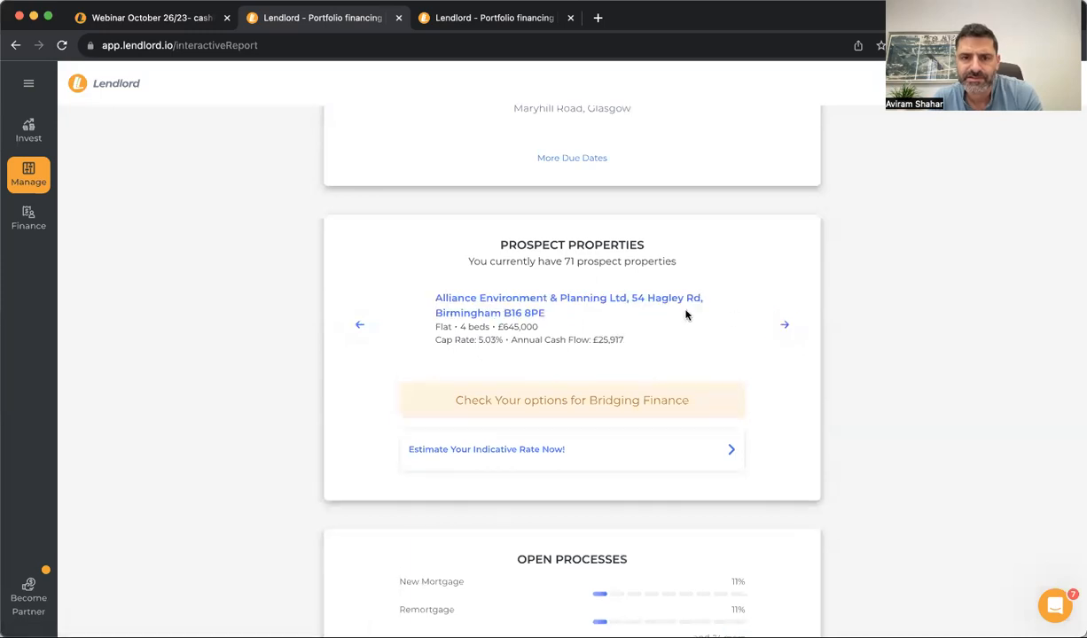
pyautogui.scroll(10, 686, 313)
pyautogui.scroll(10, 686, 313)
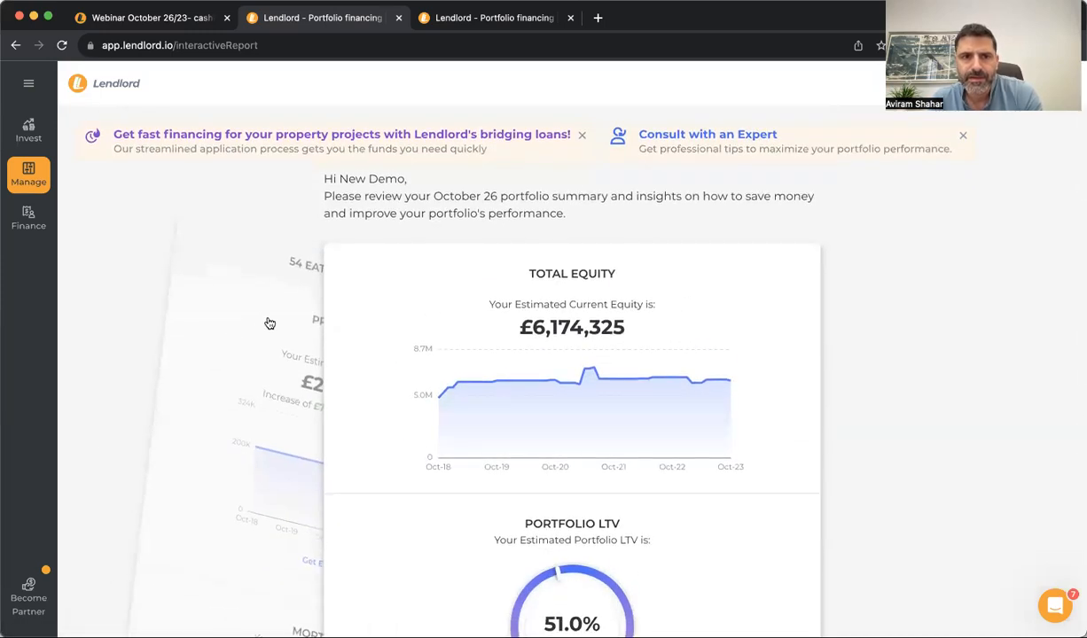
pyautogui.click(269, 322)
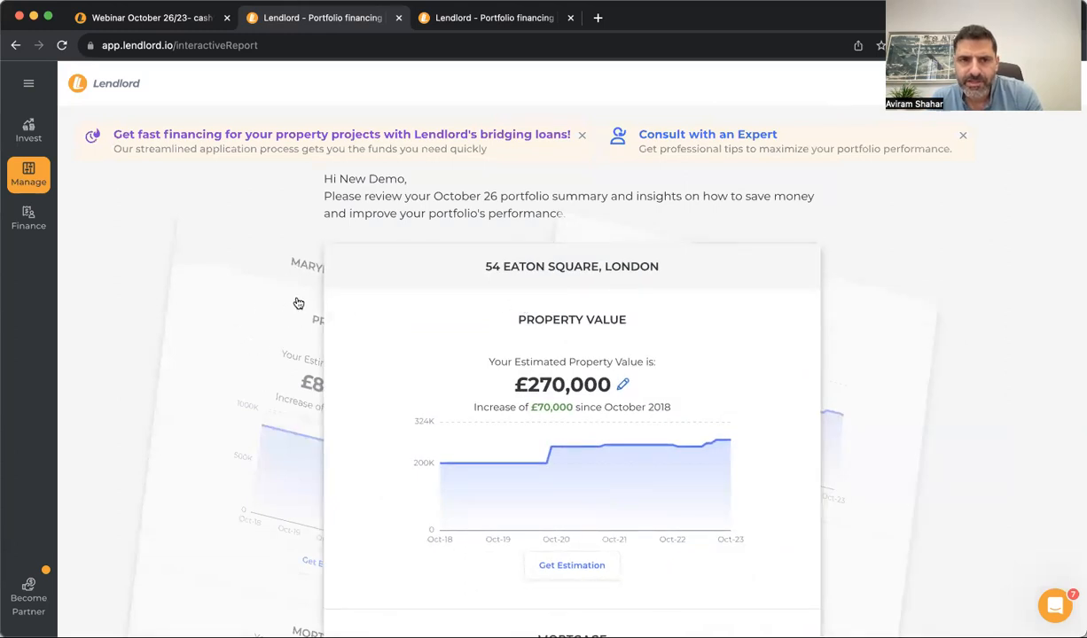
pyautogui.scroll(-2, 441, 315)
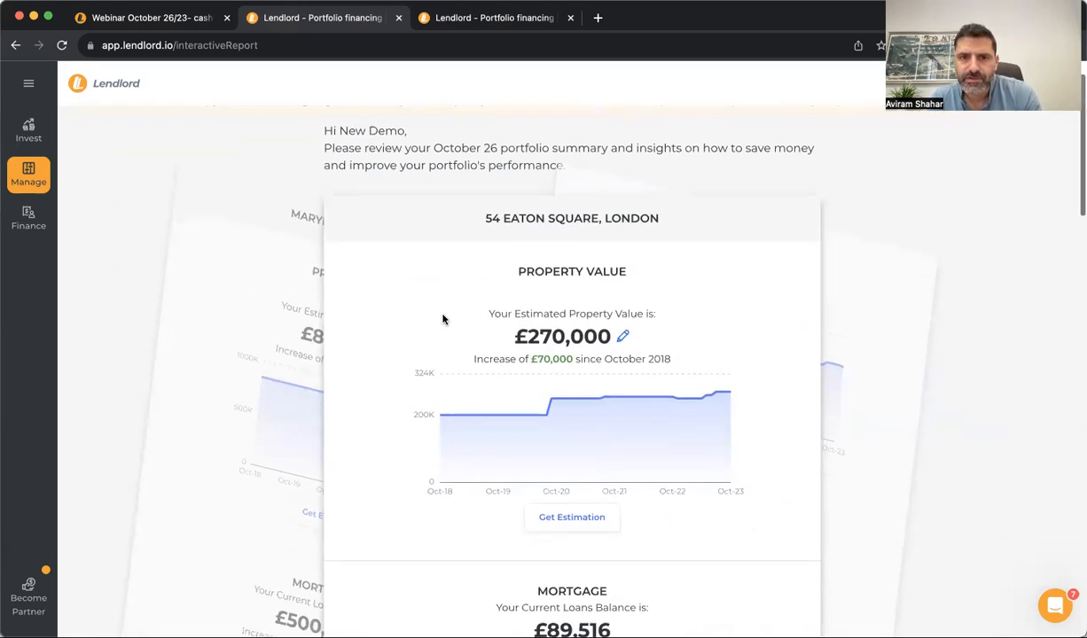
pyautogui.click(623, 312)
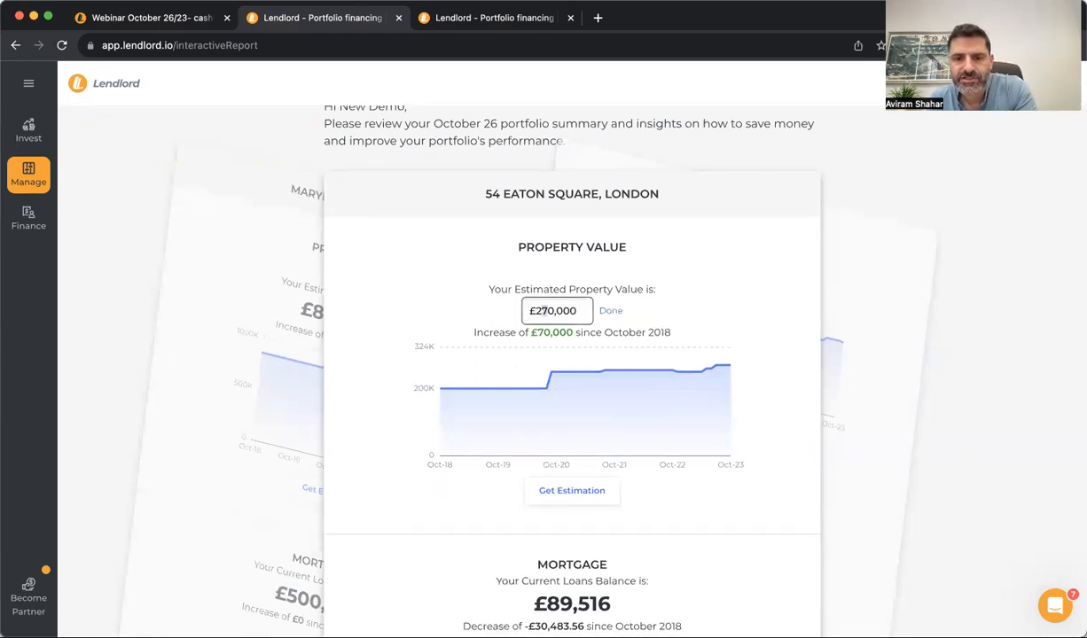
pyautogui.press('BackSpace')
pyautogui.write('8')
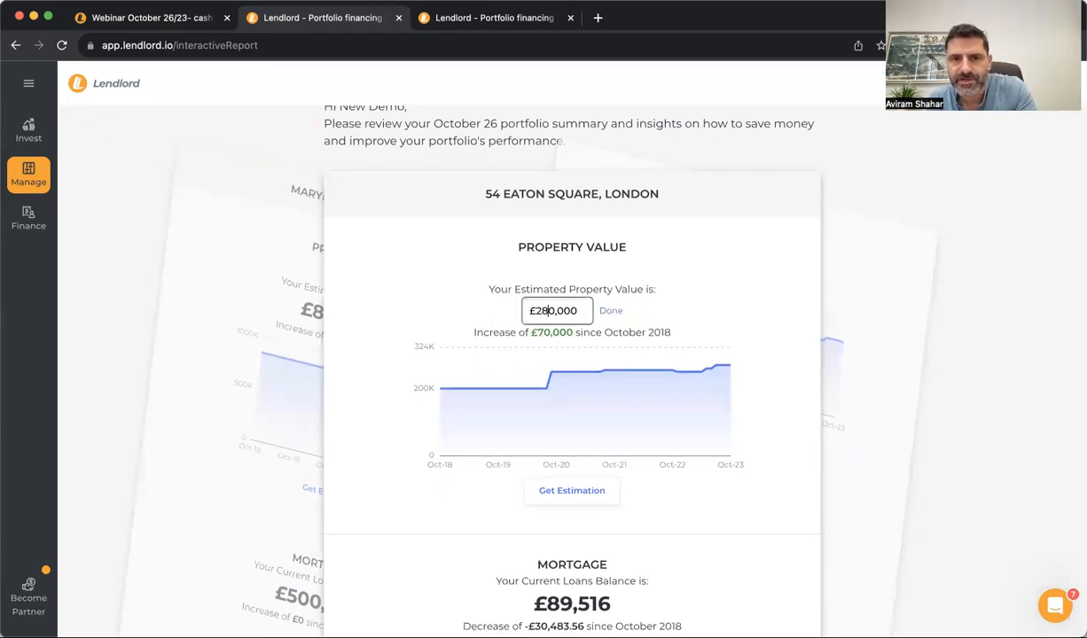
pyautogui.click(611, 311)
pyautogui.moveTo(725, 450)
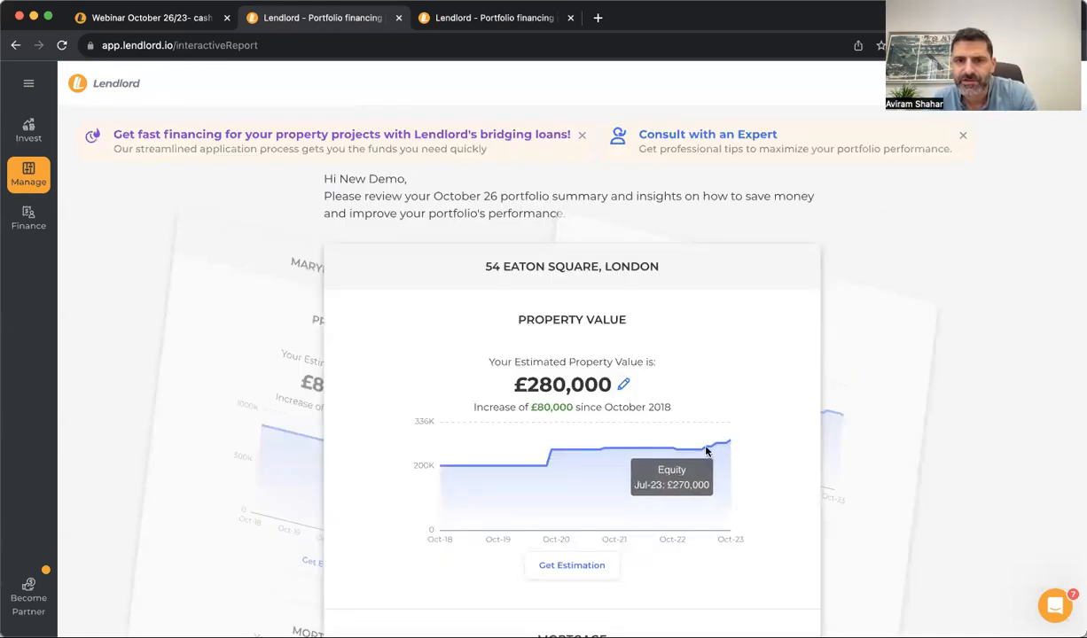
pyautogui.scroll(-4, 726, 451)
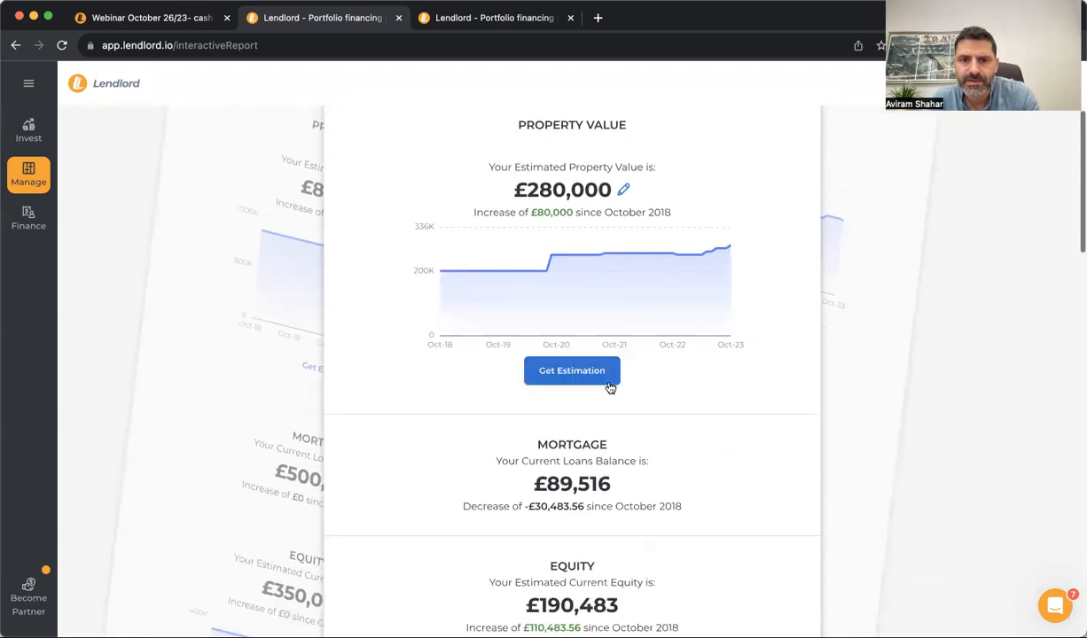
pyautogui.click(606, 381)
pyautogui.click(465, 553)
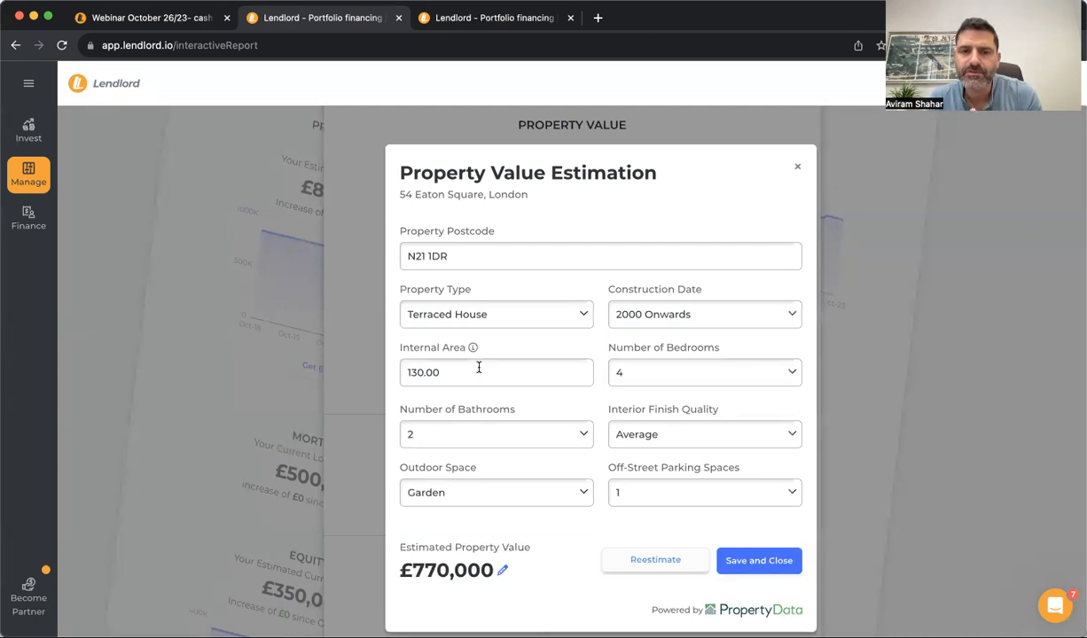
pyautogui.click(800, 169)
pyautogui.scroll(-4, 577, 364)
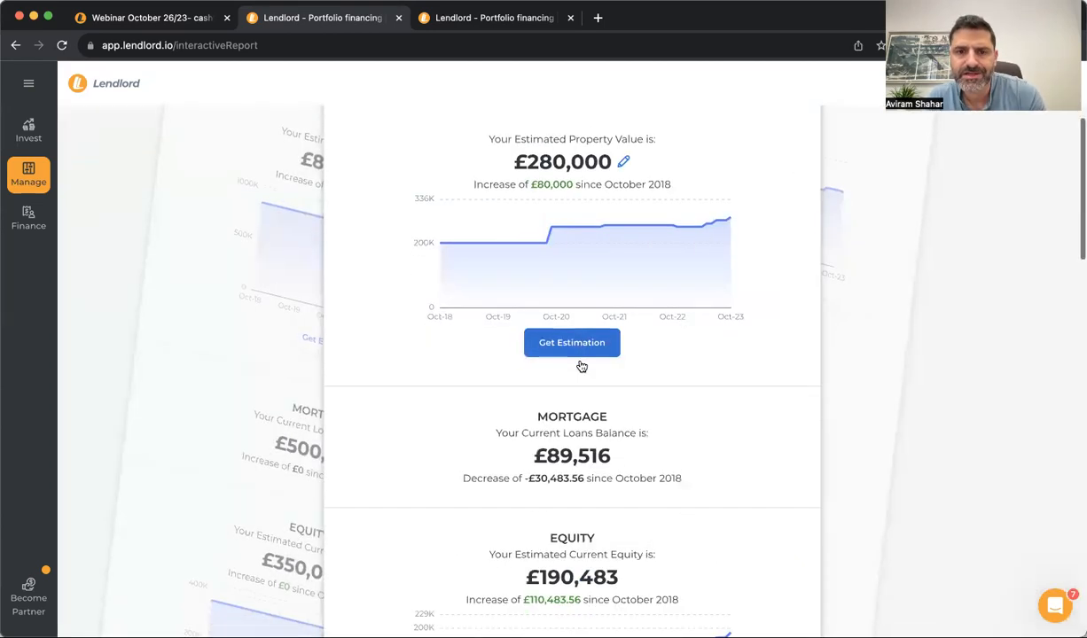
pyautogui.scroll(-1, 580, 365)
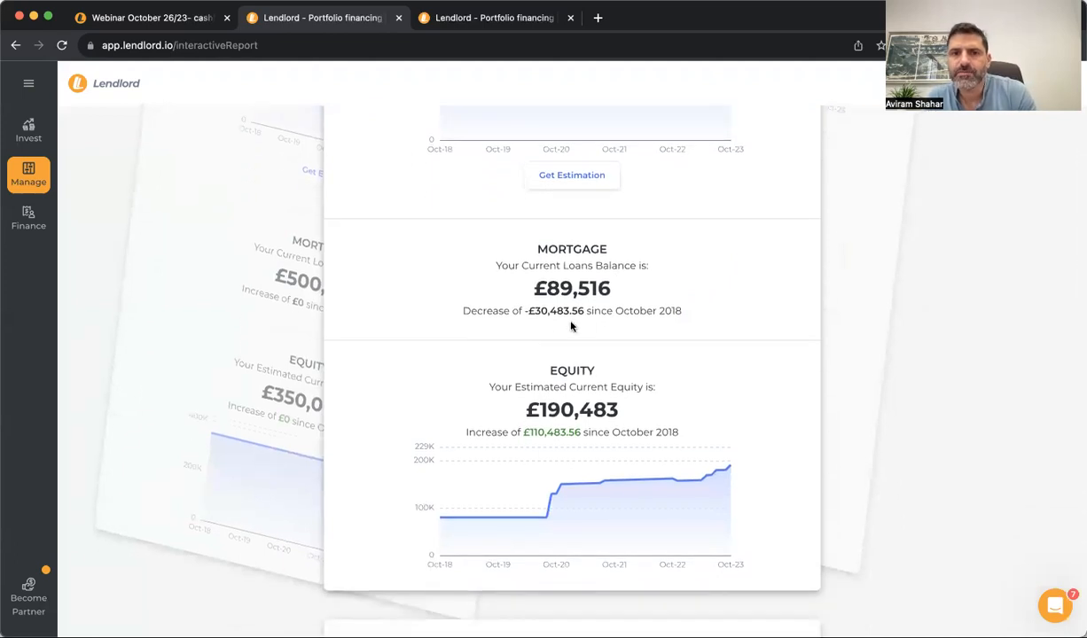
pyautogui.scroll(-3, 546, 325)
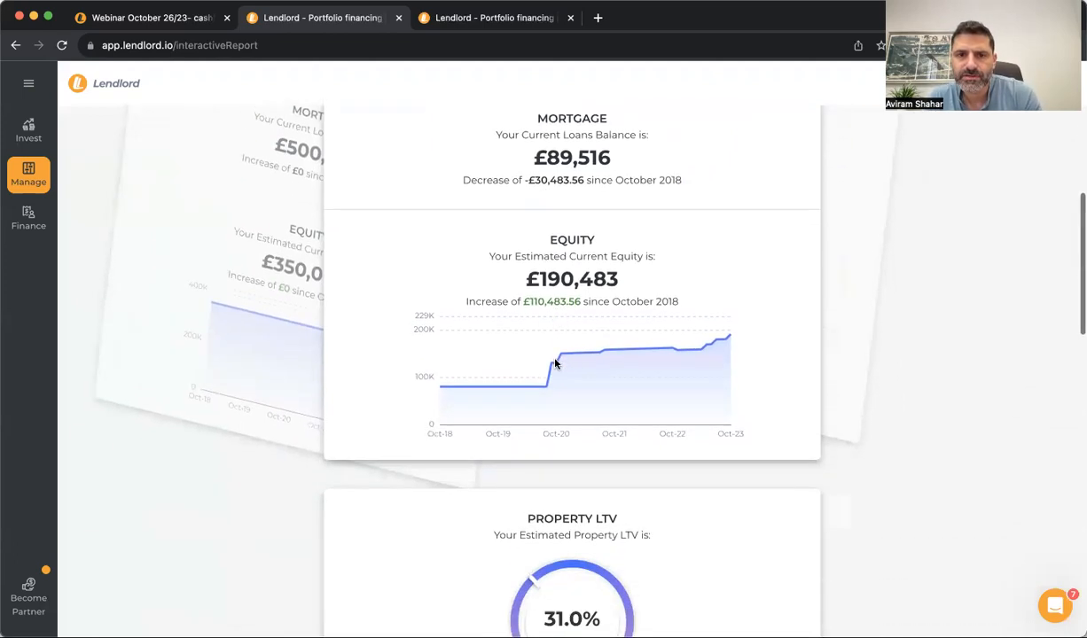
pyautogui.scroll(-12, 710, 347)
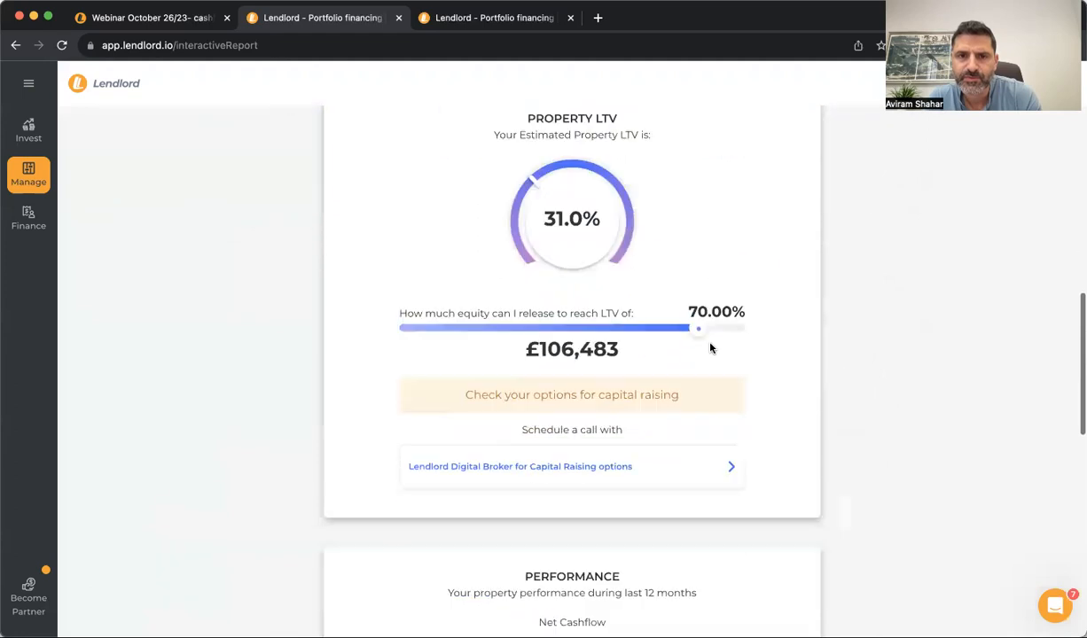
pyautogui.scroll(-1, 676, 447)
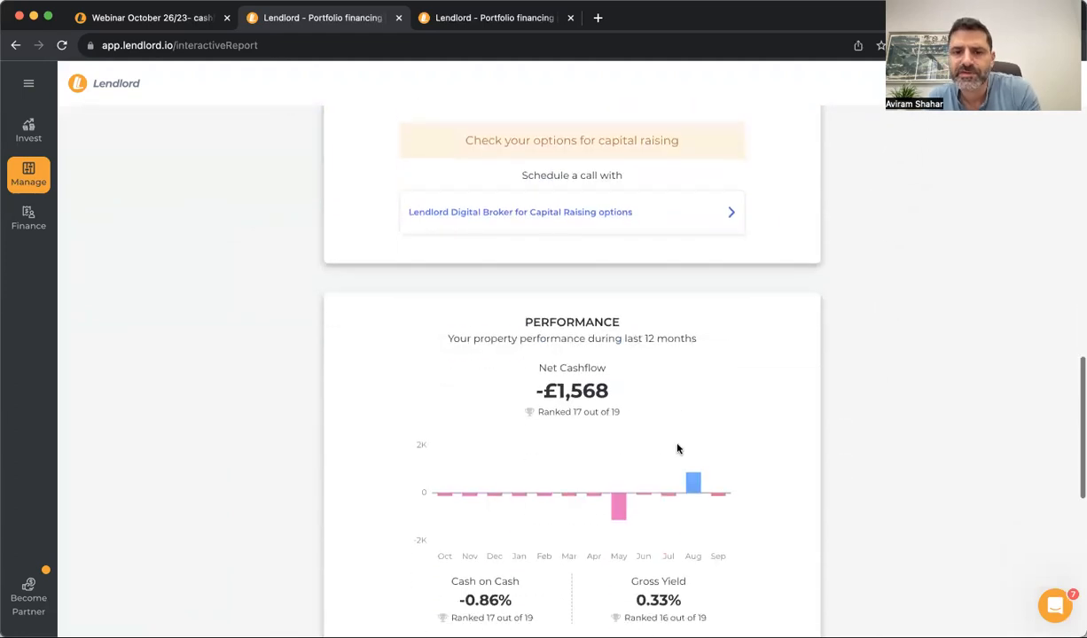
pyautogui.tripleClick(566, 413)
pyautogui.click(589, 413)
pyautogui.scroll(-2, 658, 451)
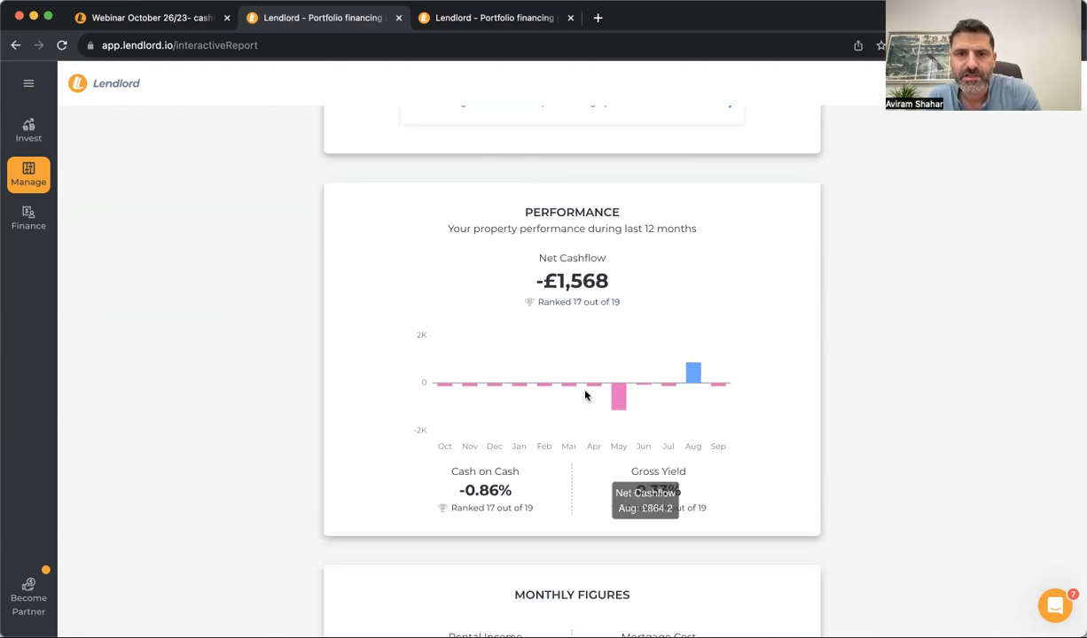
pyautogui.scroll(-4, 585, 390)
pyautogui.scroll(-4, 585, 396)
pyautogui.scroll(20, 585, 395)
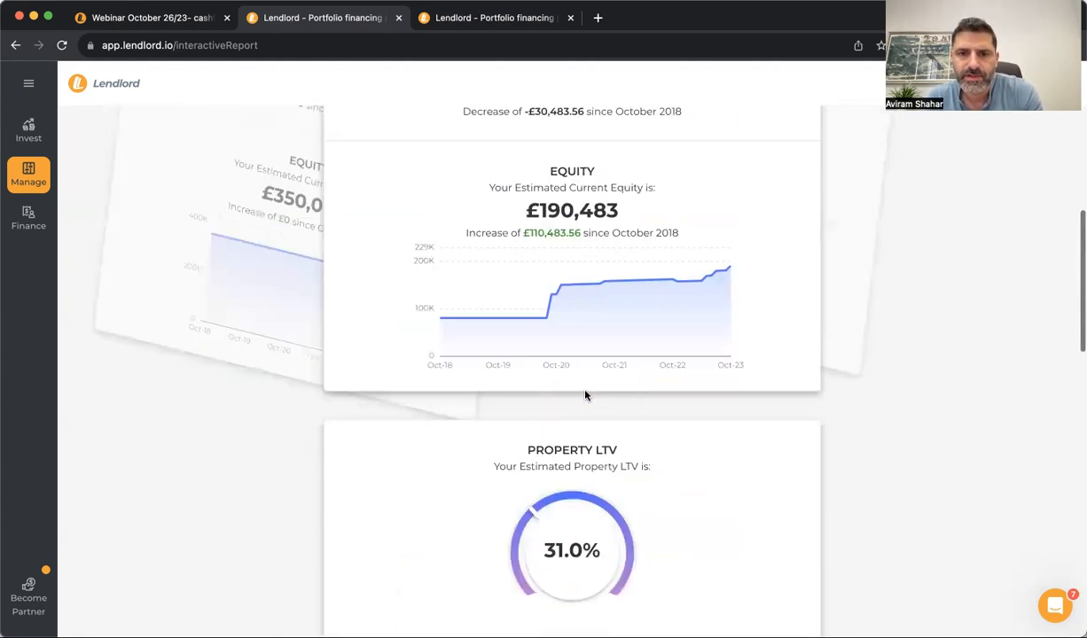
# Switch the report to Maryhill Road, Glasgow and scroll through its figures
pyautogui.click(264, 401)
pyautogui.scroll(-5, 507, 408)
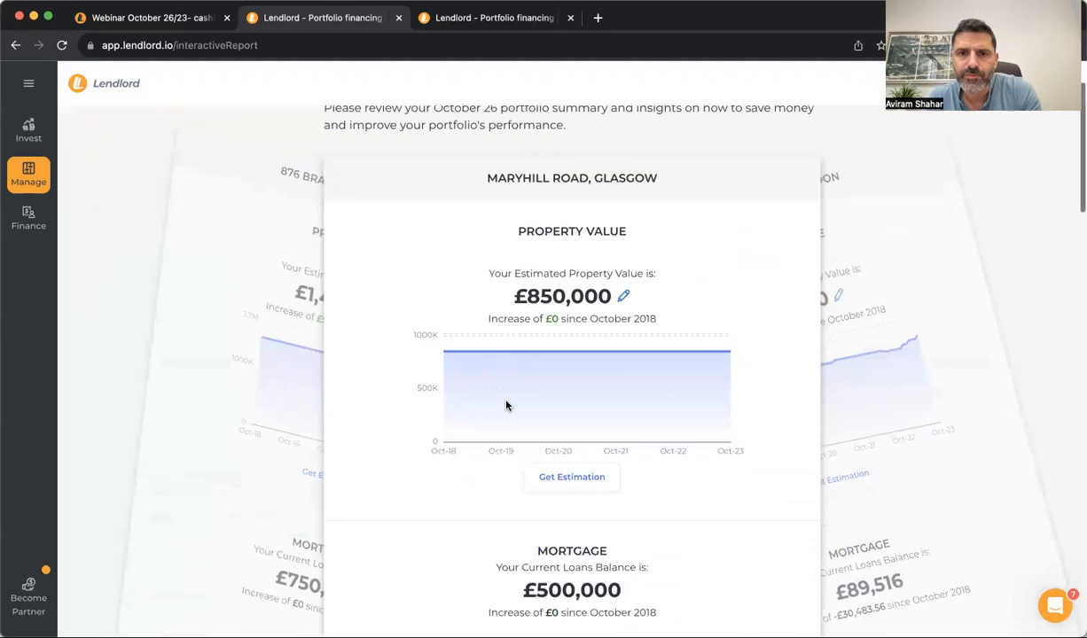
pyautogui.scroll(-9, 506, 405)
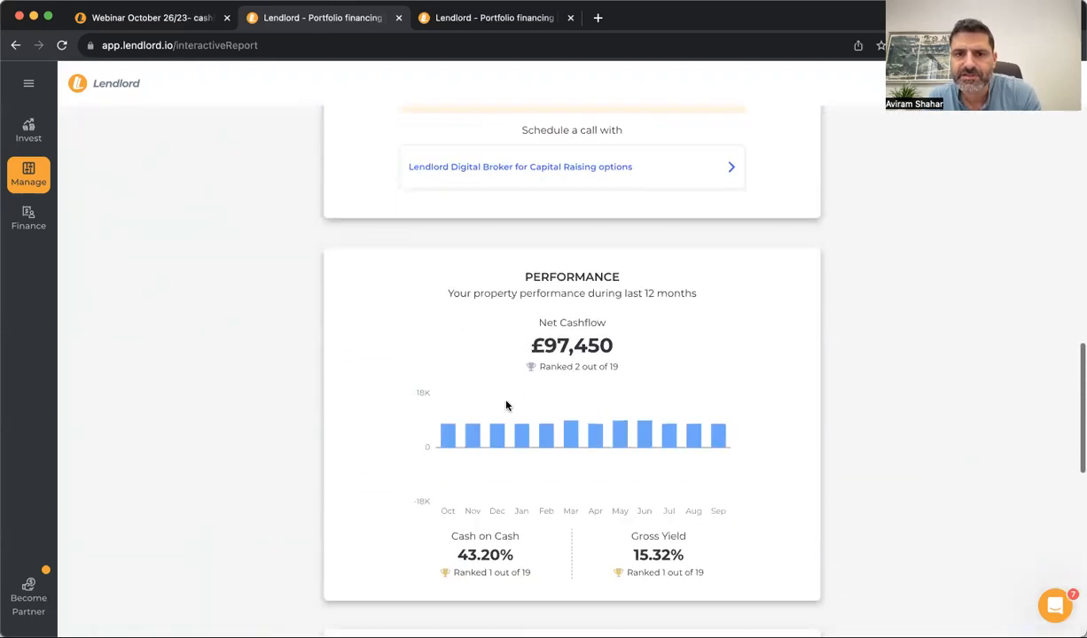
pyautogui.scroll(-5, 578, 420)
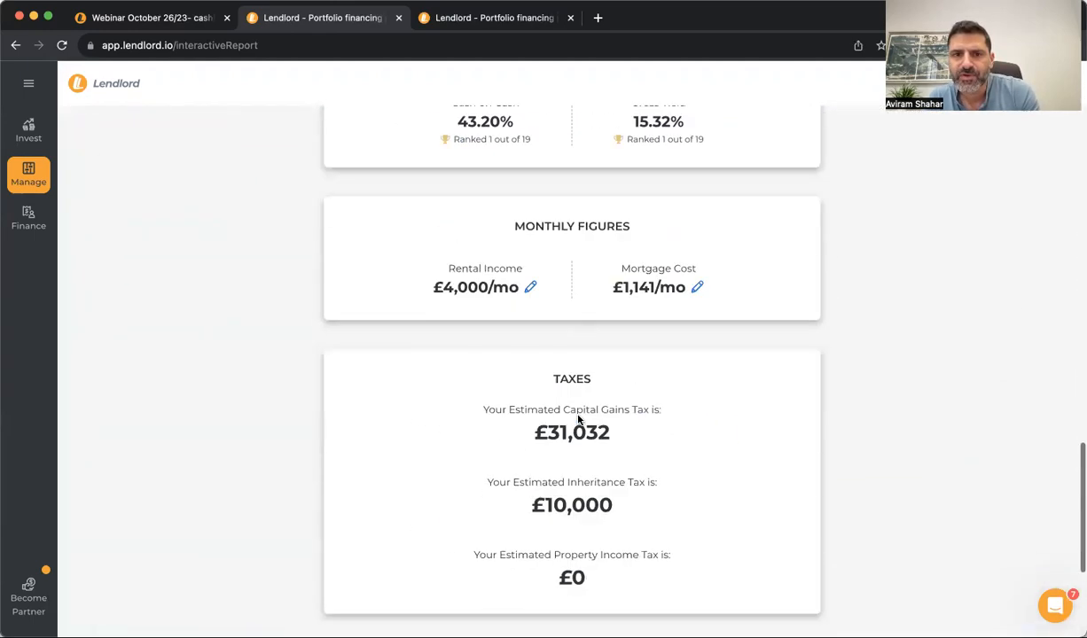
pyautogui.scroll(20, 577, 420)
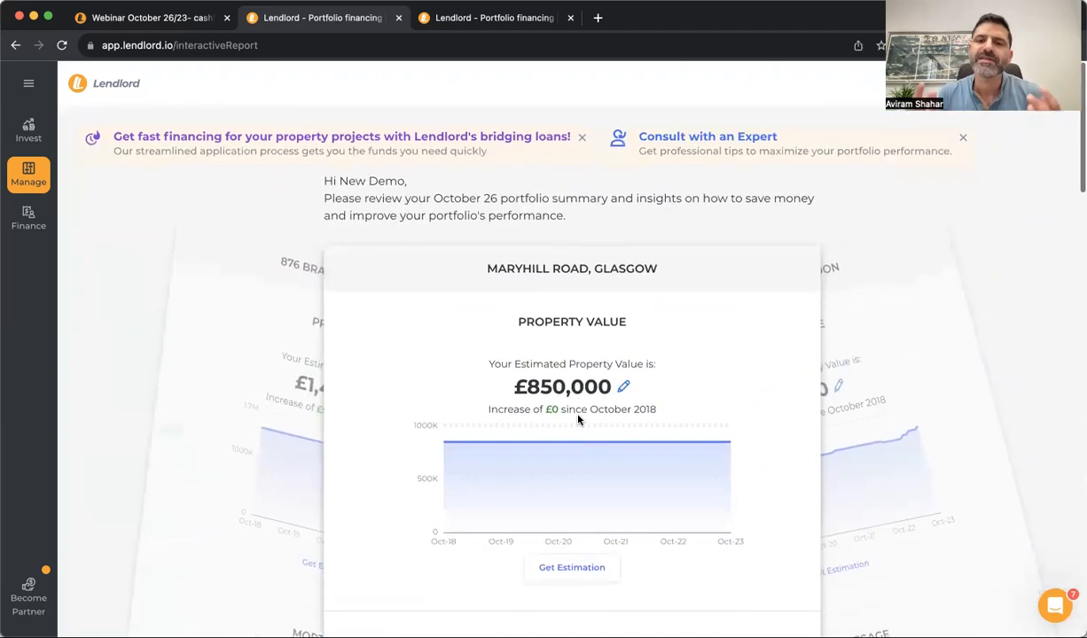
pyautogui.click(189, 306)
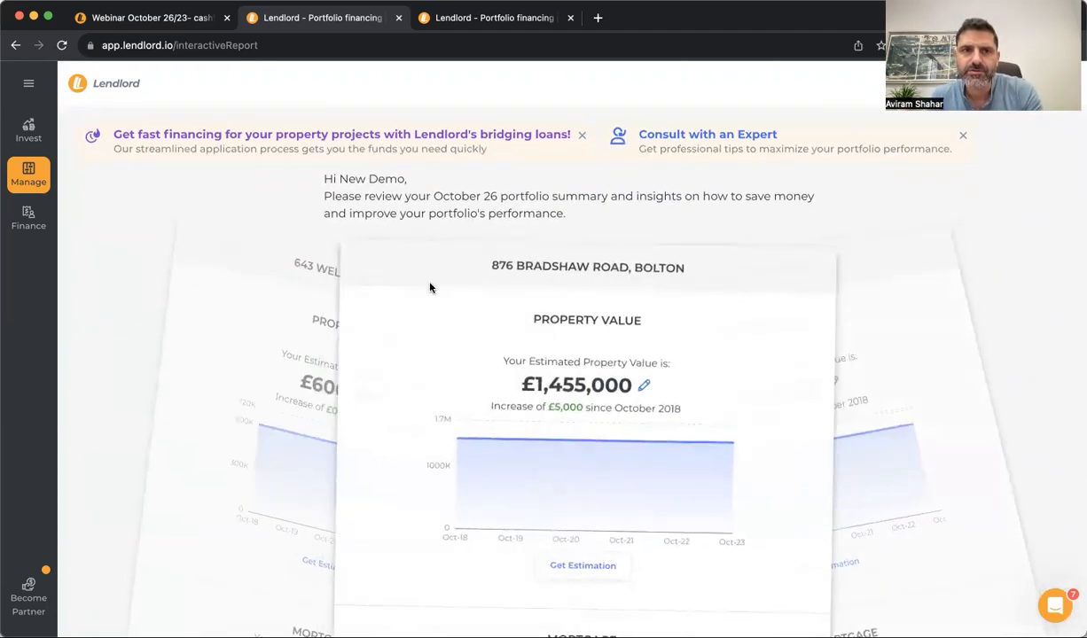
pyautogui.scroll(-6, 400, 367)
pyautogui.scroll(6, 400, 367)
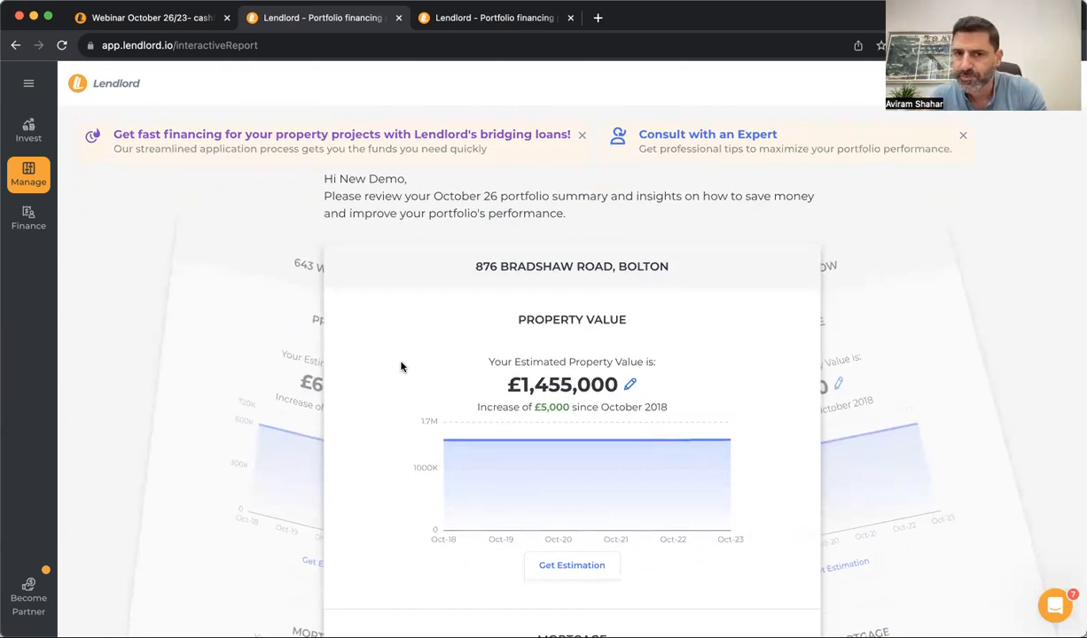
pyautogui.click(232, 304)
pyautogui.scroll(-5, 426, 366)
pyautogui.scroll(5, 426, 365)
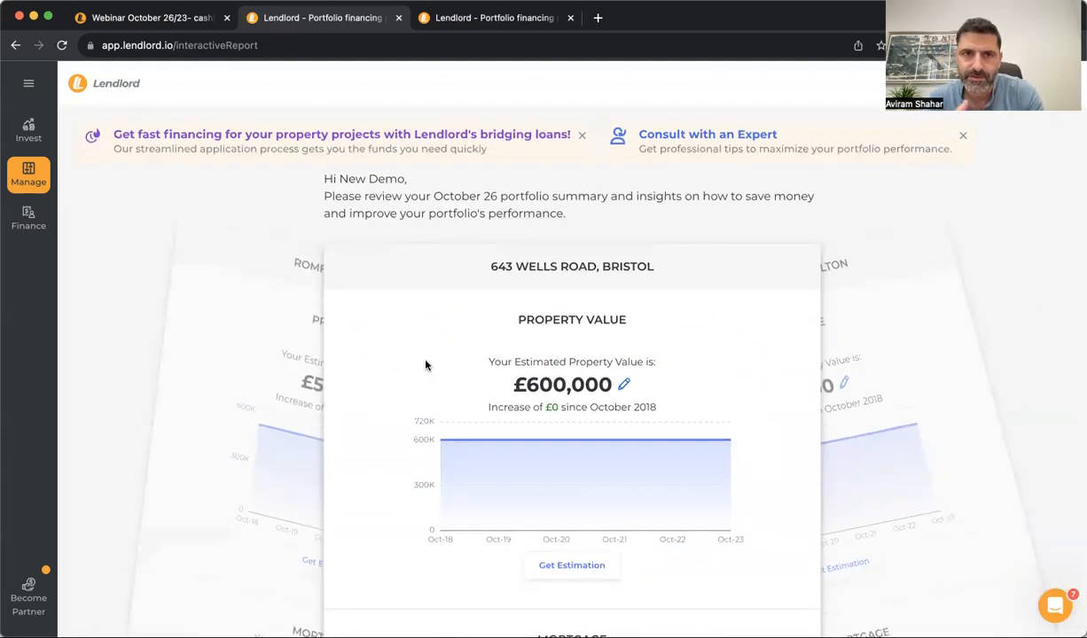
# Switch the report to Romford Road, London, then open the Manage menu
pyautogui.scroll(-1, 425, 366)
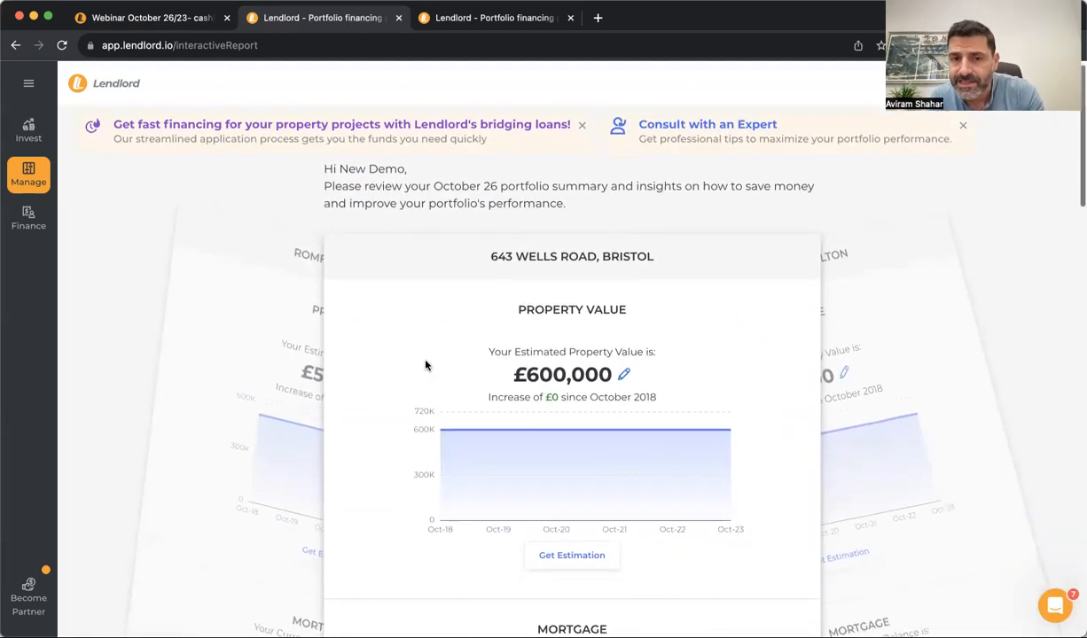
pyautogui.click(297, 285)
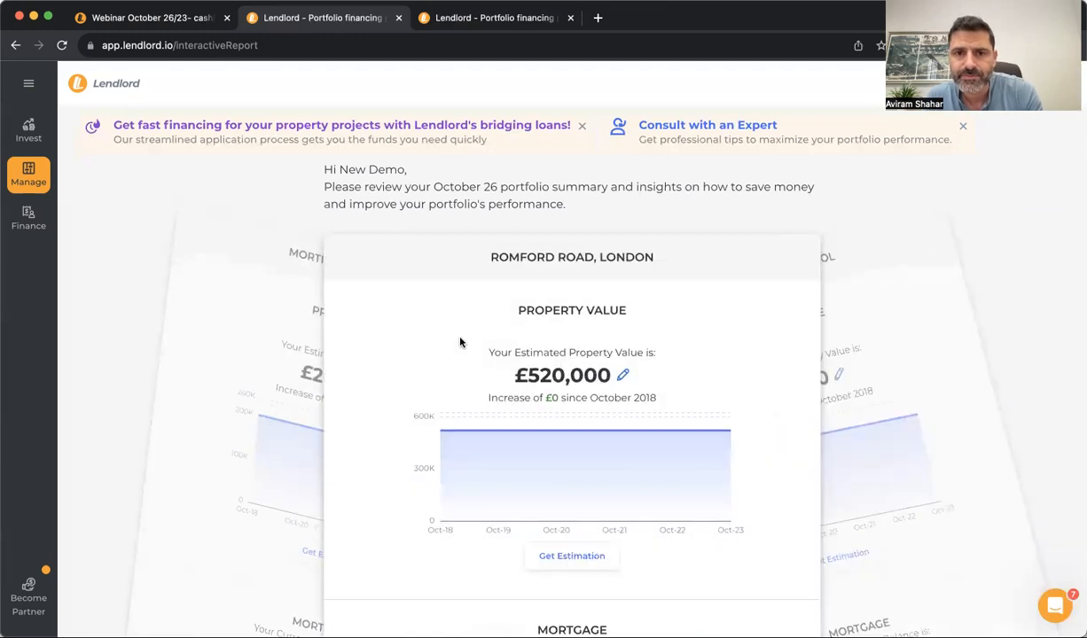
pyautogui.scroll(-5, 460, 342)
pyautogui.scroll(8, 460, 342)
pyautogui.click(29, 182)
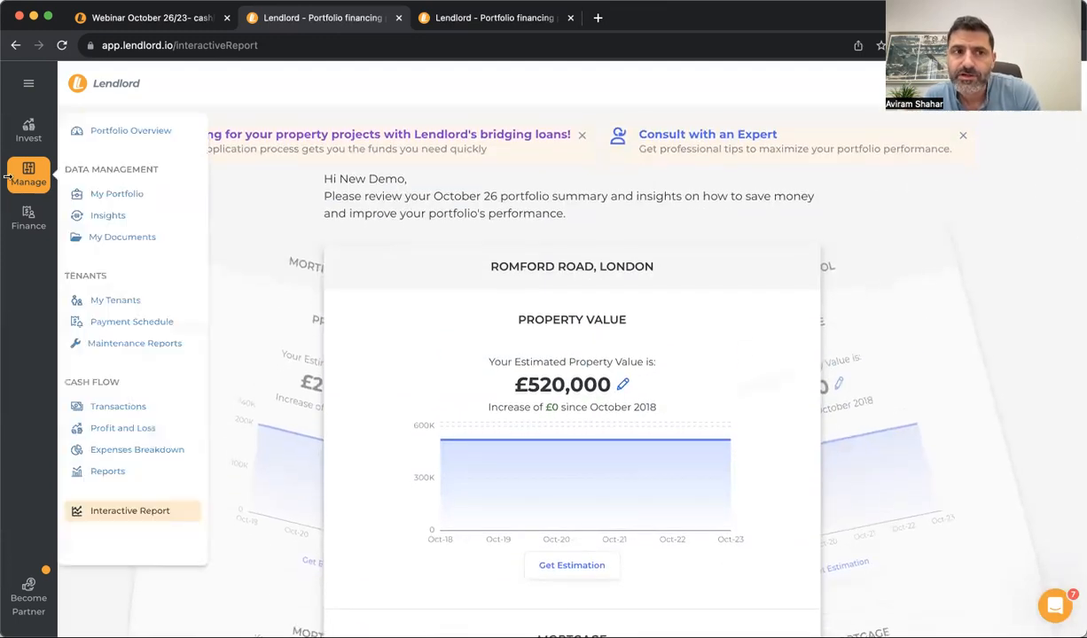
pyautogui.click(116, 187)
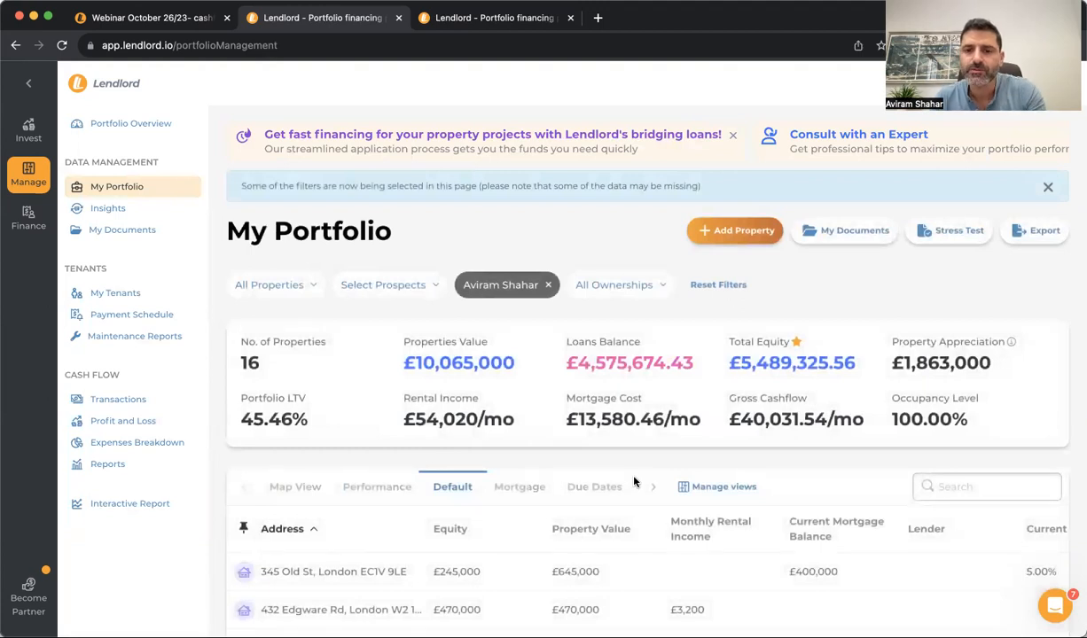
pyautogui.click(952, 578)
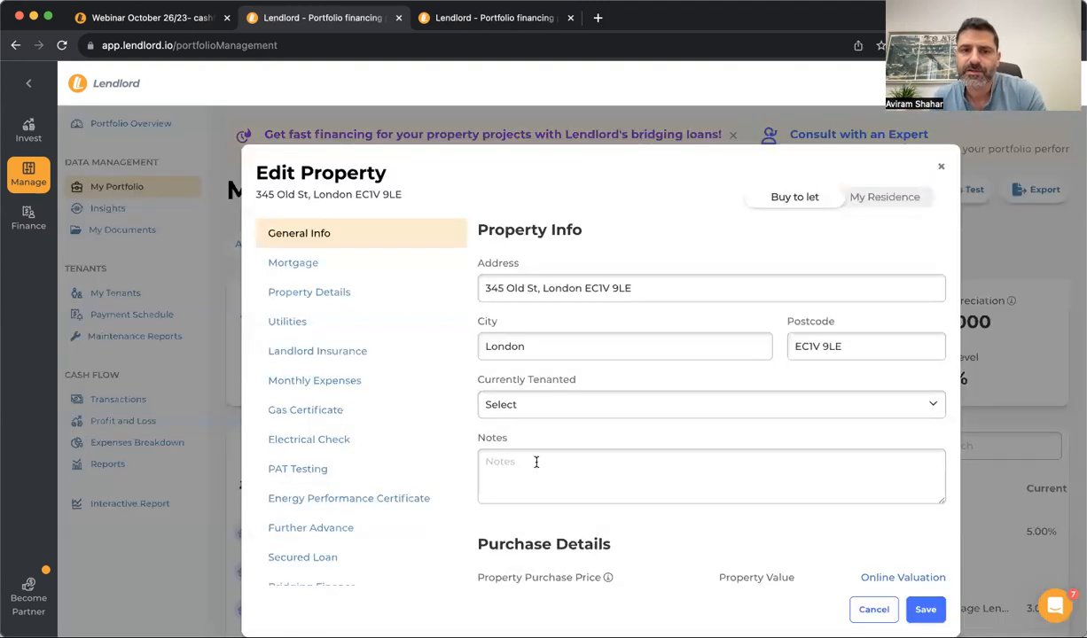
pyautogui.scroll(-5, 537, 461)
pyautogui.scroll(-15, 565, 461)
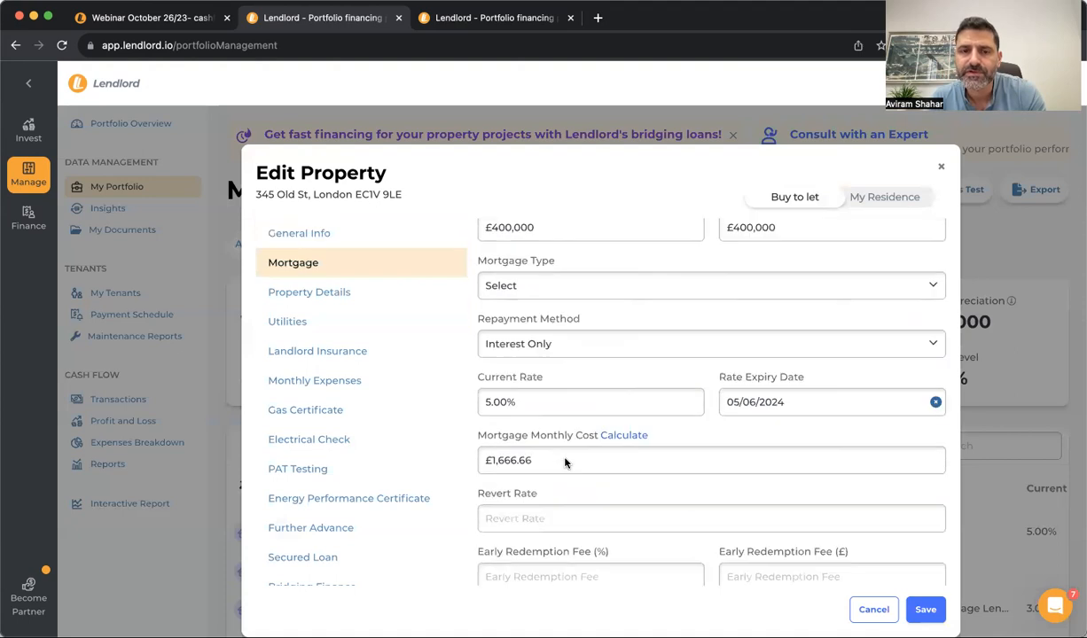
pyautogui.scroll(8, 564, 460)
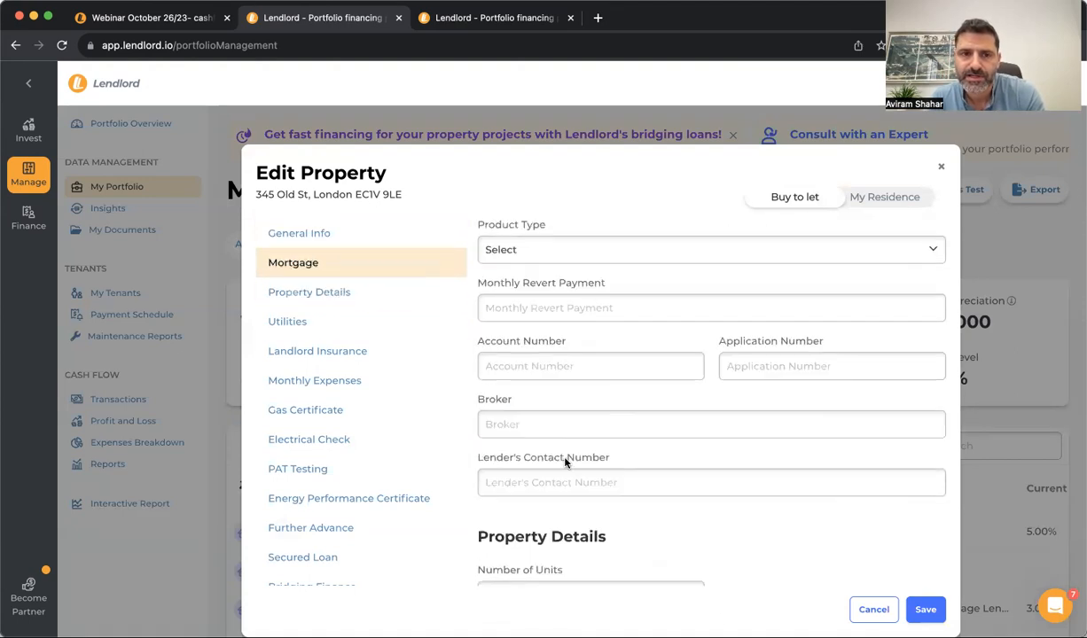
pyautogui.click(941, 166)
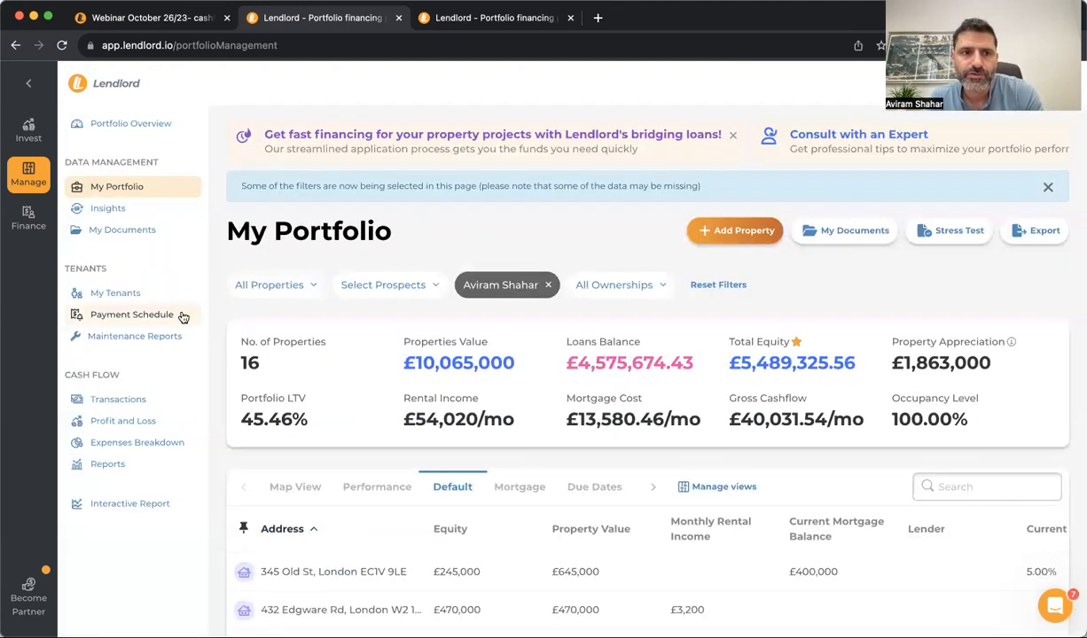
pyautogui.click(133, 230)
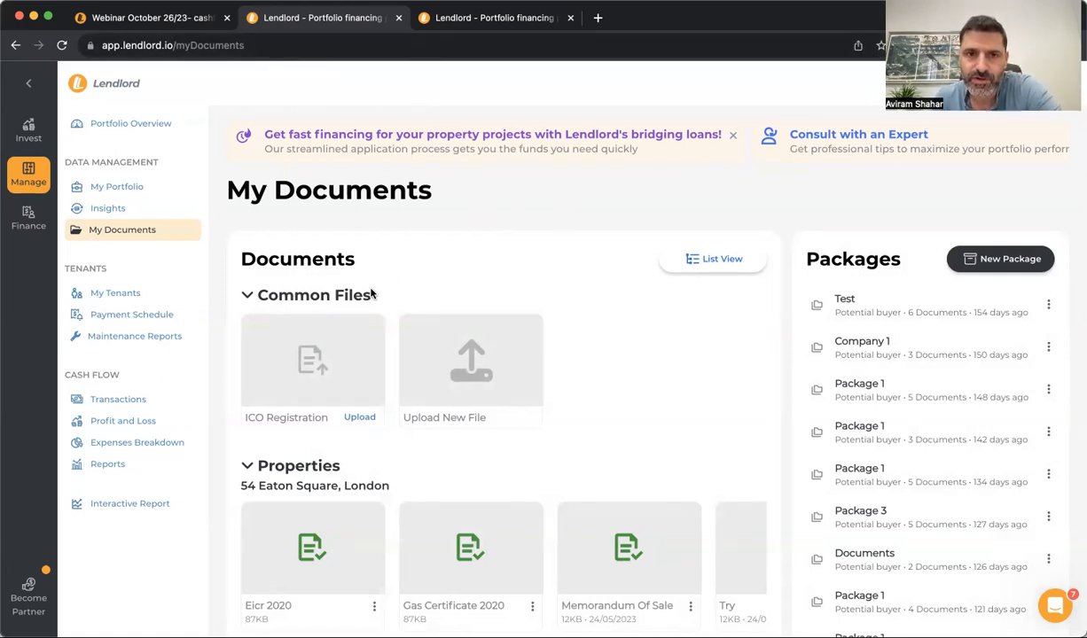
# Go back to My Portfolio, then open a new blank browser tab
pyautogui.click(182, 193)
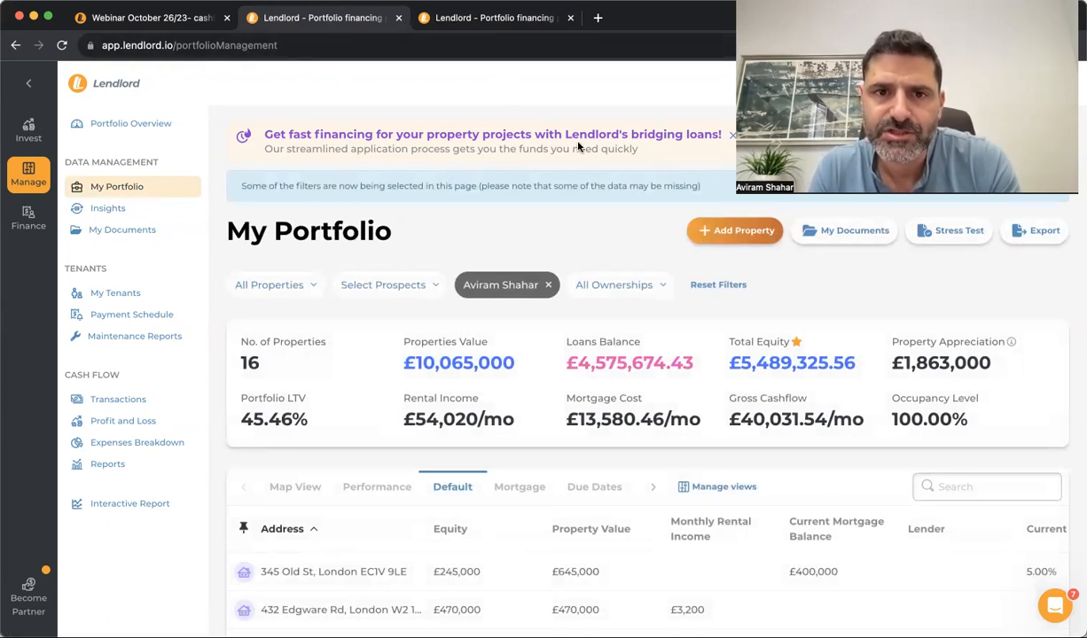
pyautogui.click(599, 19)
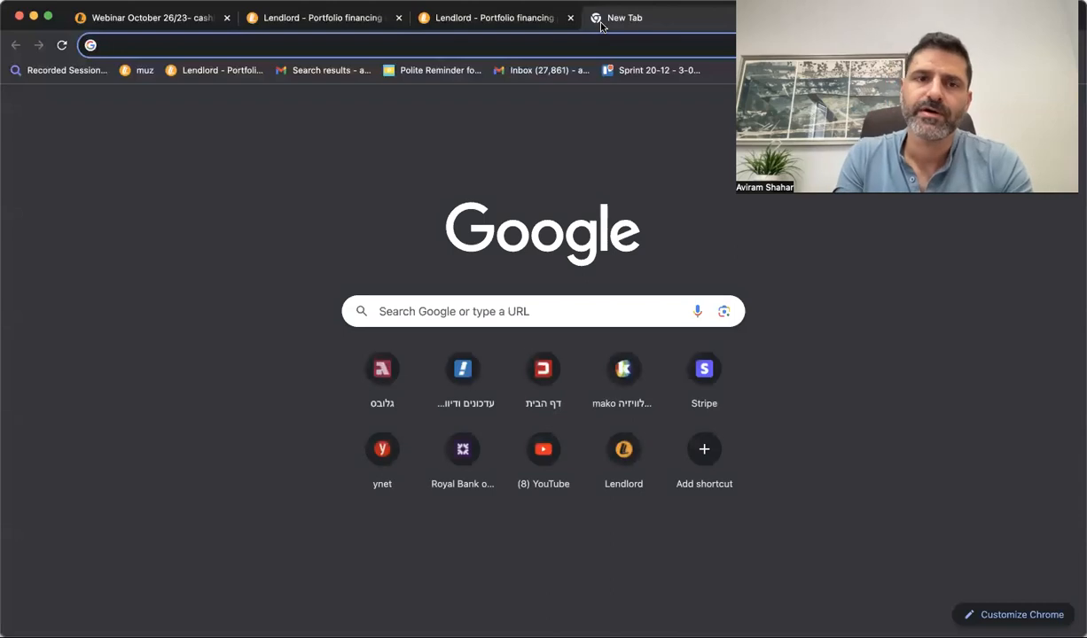